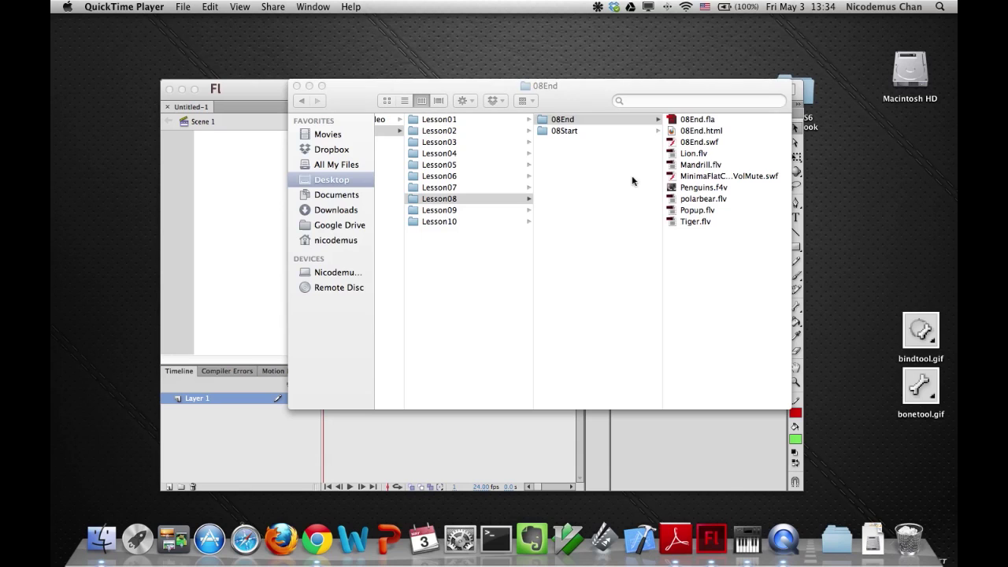
Open 08End.html from the 08End folder in the browser and enlarge the page to full screen.
double_click(671, 132)
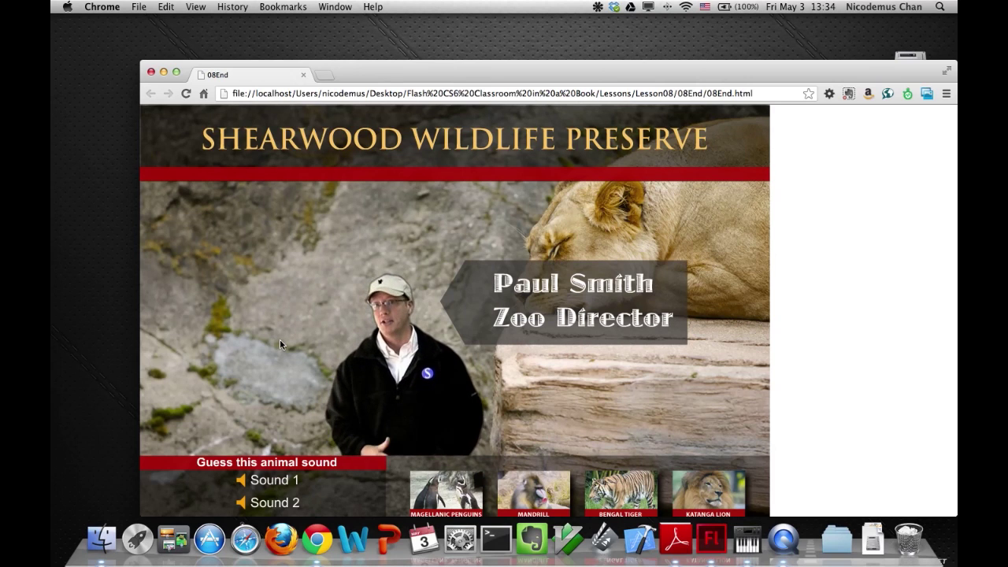
left_click_drag(448, 75, 530, 40)
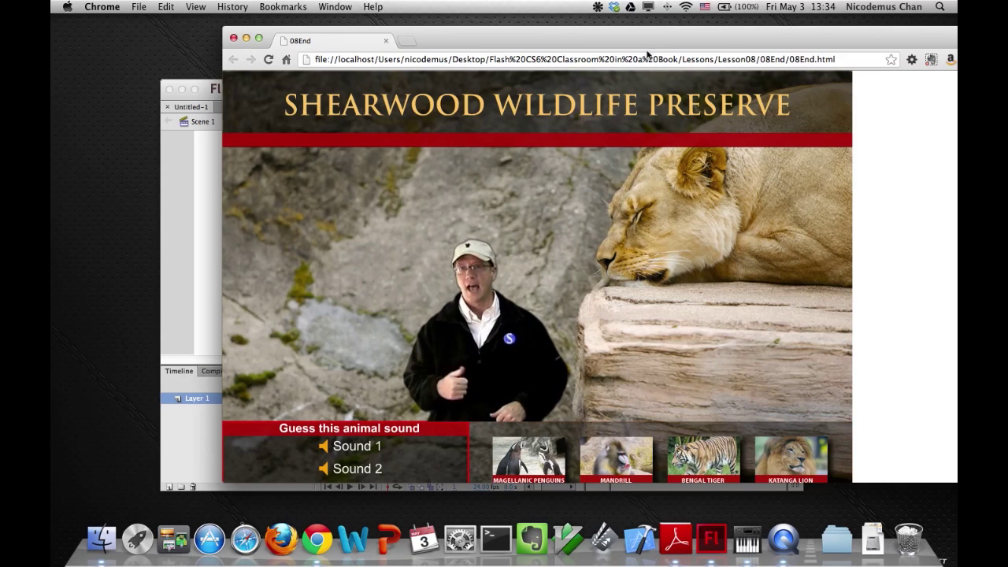
left_click_drag(636, 38, 635, 27)
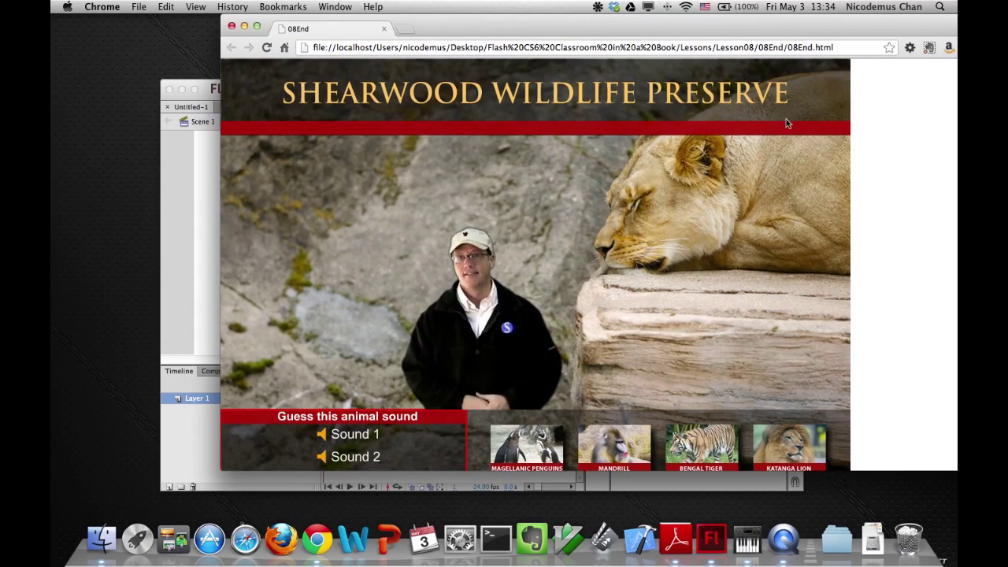
left_click(472, 26)
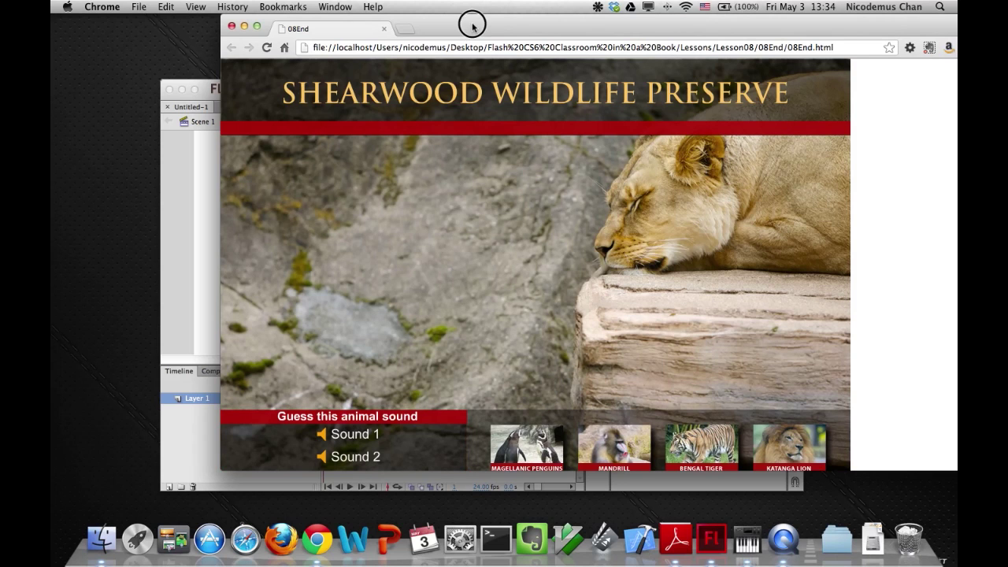
double_click(473, 26)
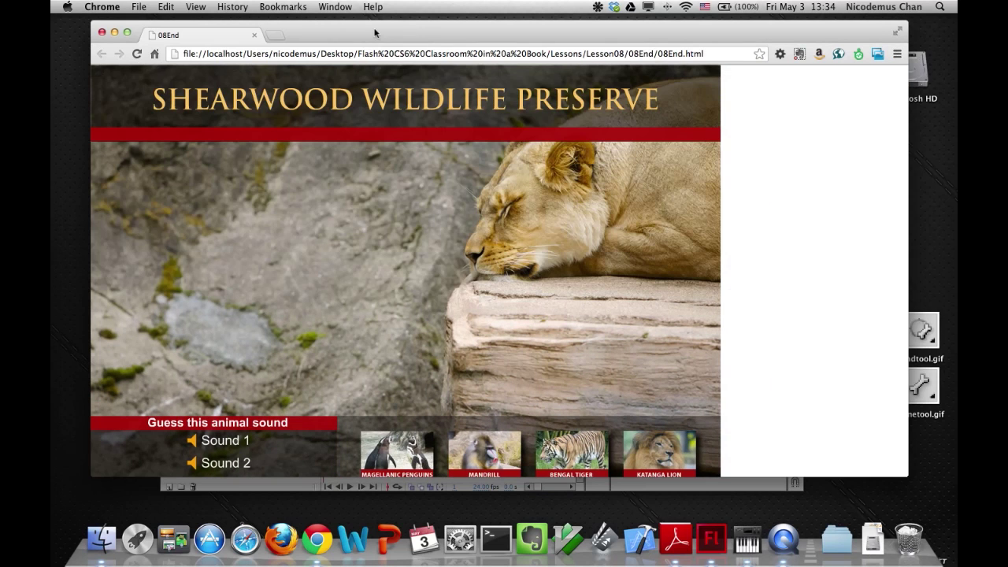
left_click(898, 33)
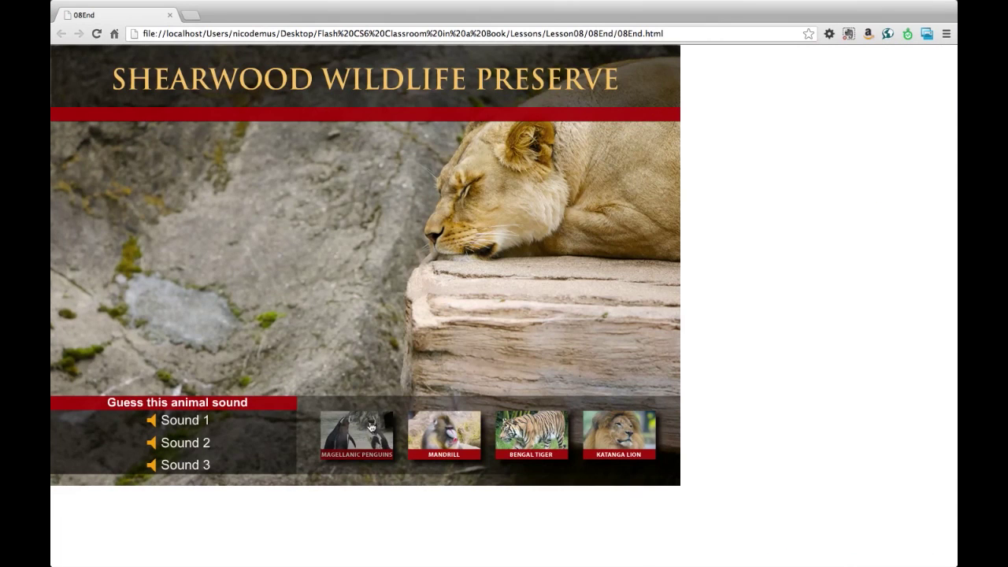
Preview the Magellanic Penguins, Mandrill, Bengal Tiger and Katanga Lion videos on the finished page.
left_click(364, 443)
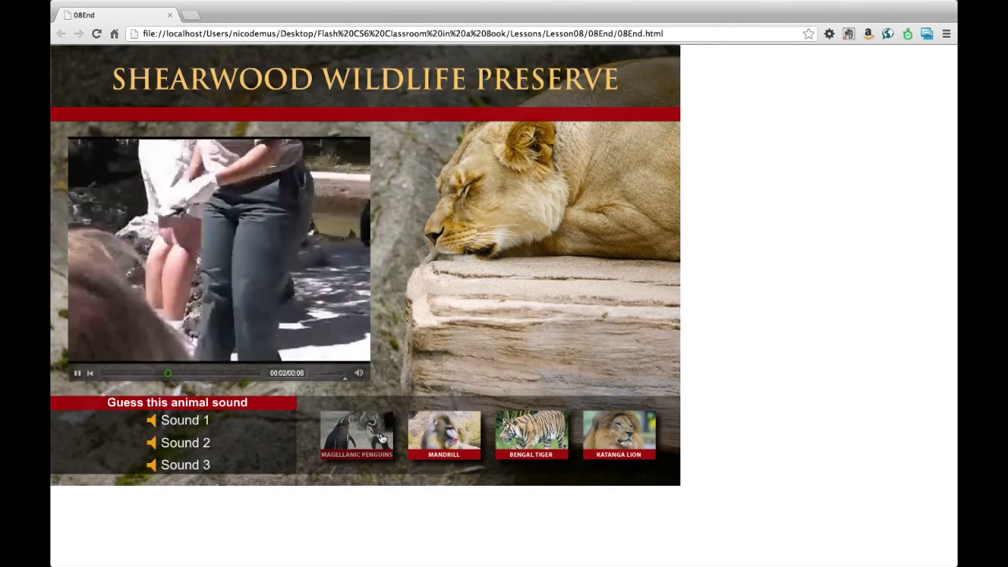
left_click(332, 385)
left_click(331, 383)
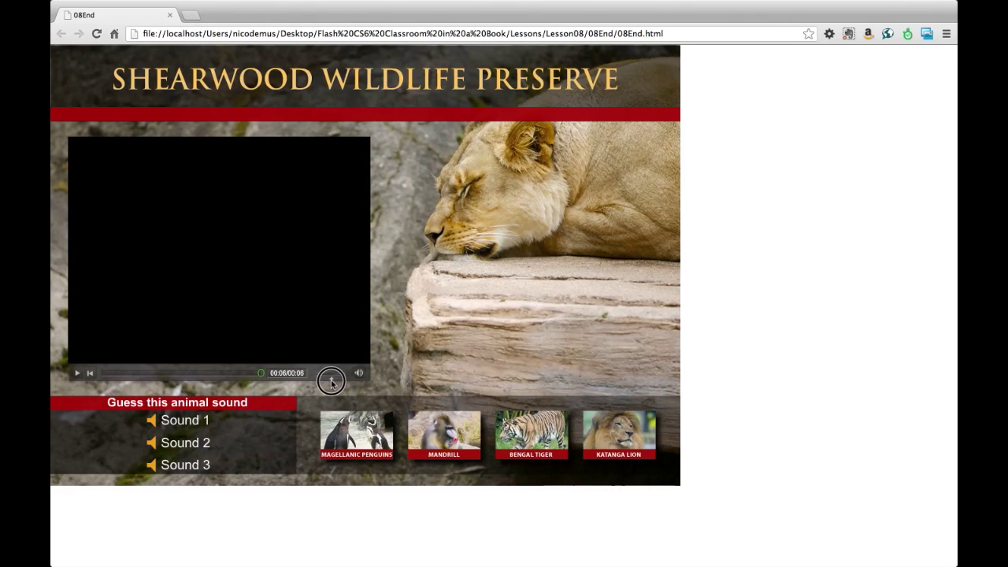
left_click(445, 434)
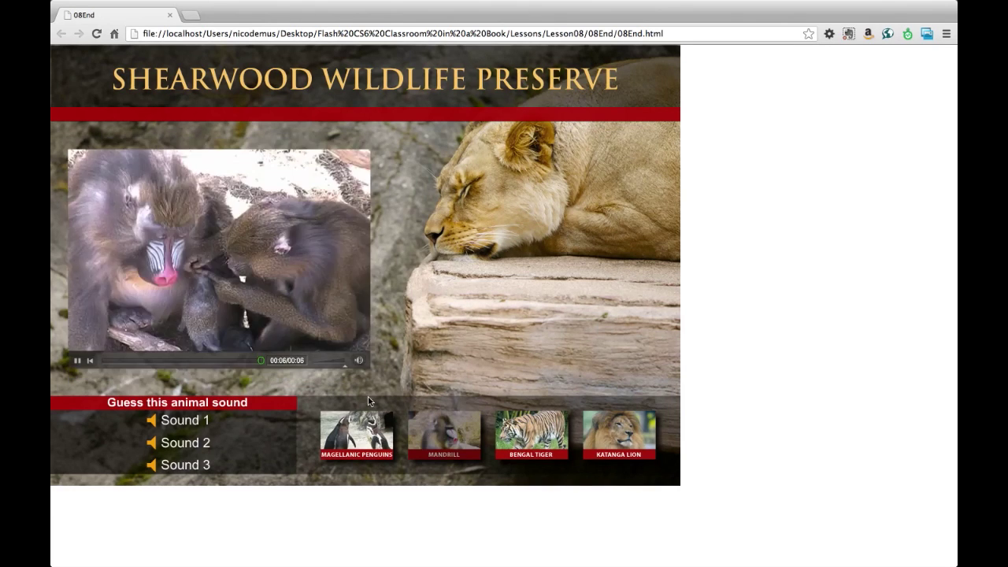
left_click(338, 368)
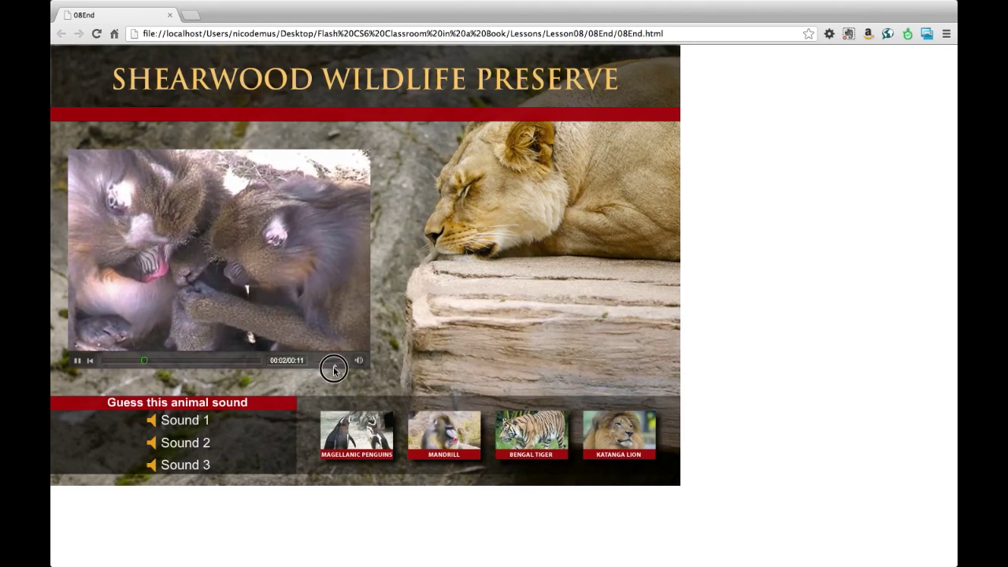
left_click(517, 444)
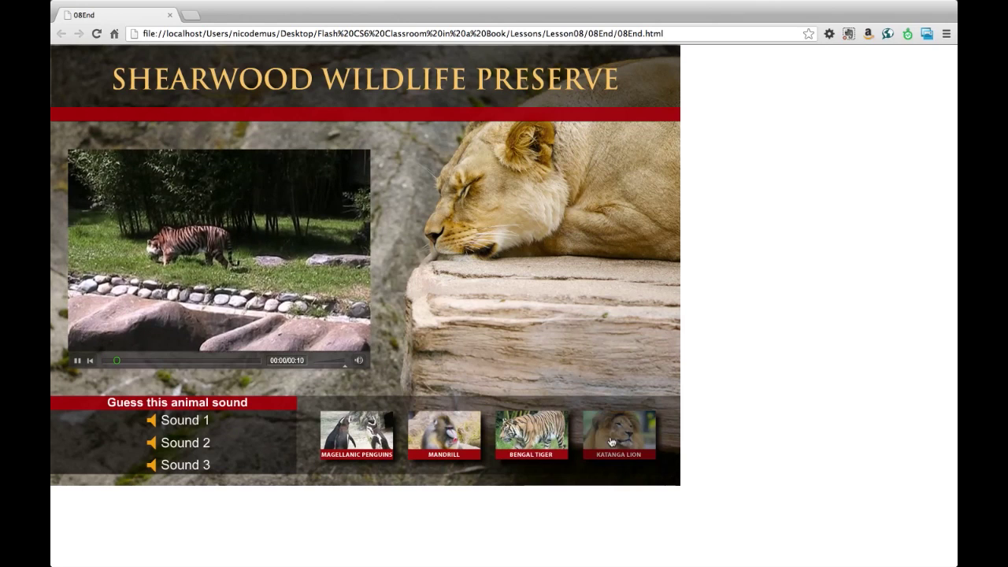
left_click(612, 442)
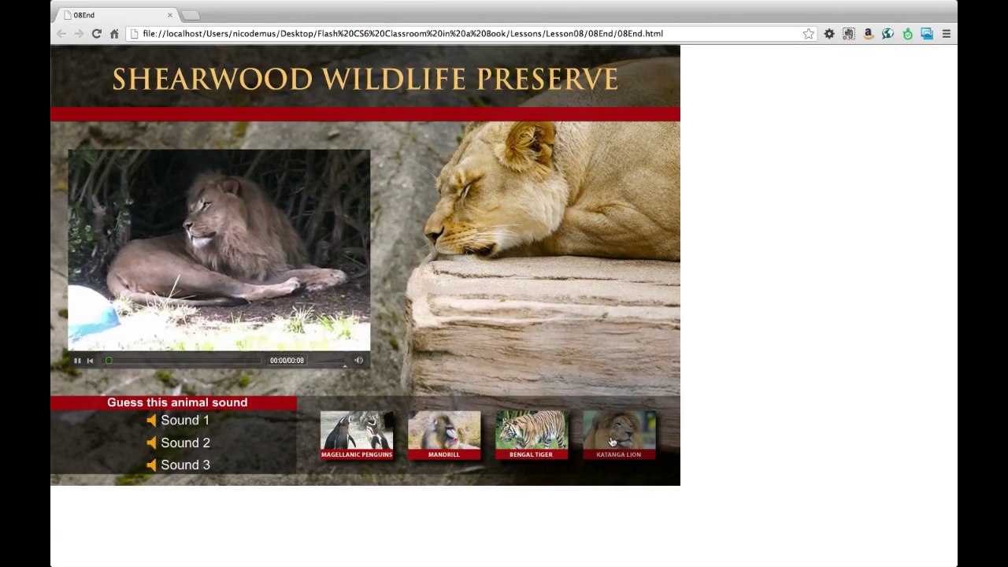
Play Sound 1 in the animal sound quiz, and close the finished page.
left_click(162, 430)
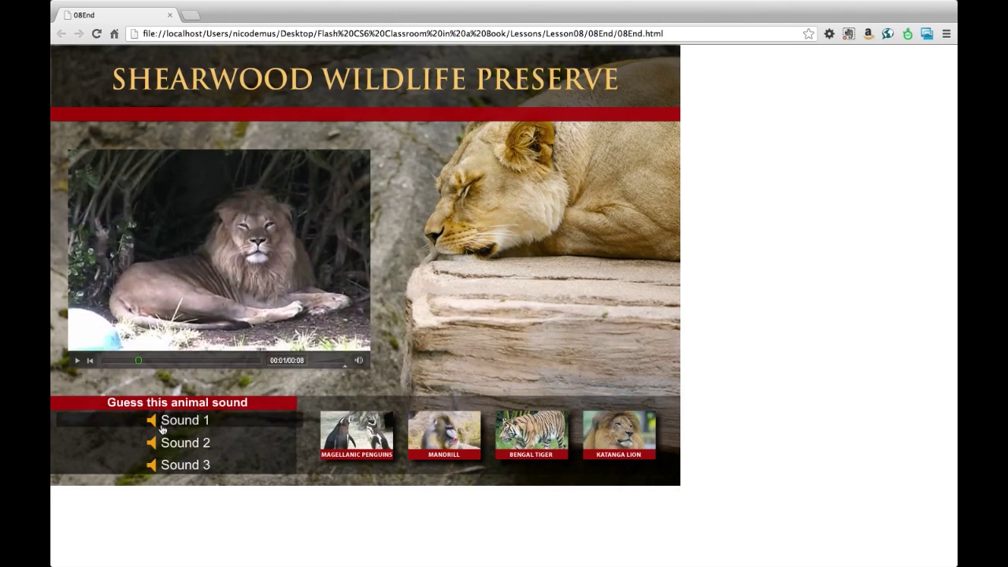
left_click(162, 428)
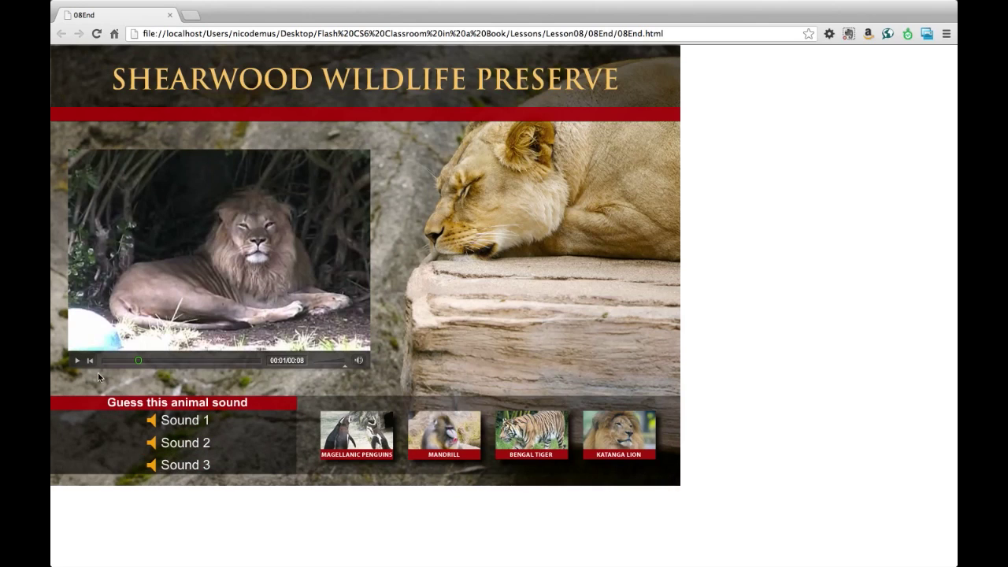
left_click(168, 16)
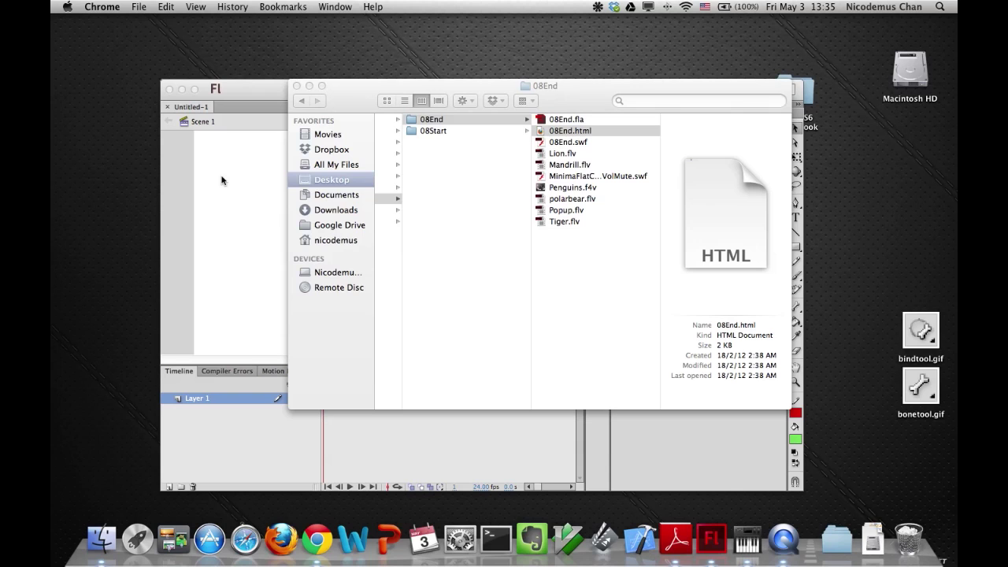
Open 08Start.fla from the 08Start folder in Flash.
left_click(427, 127)
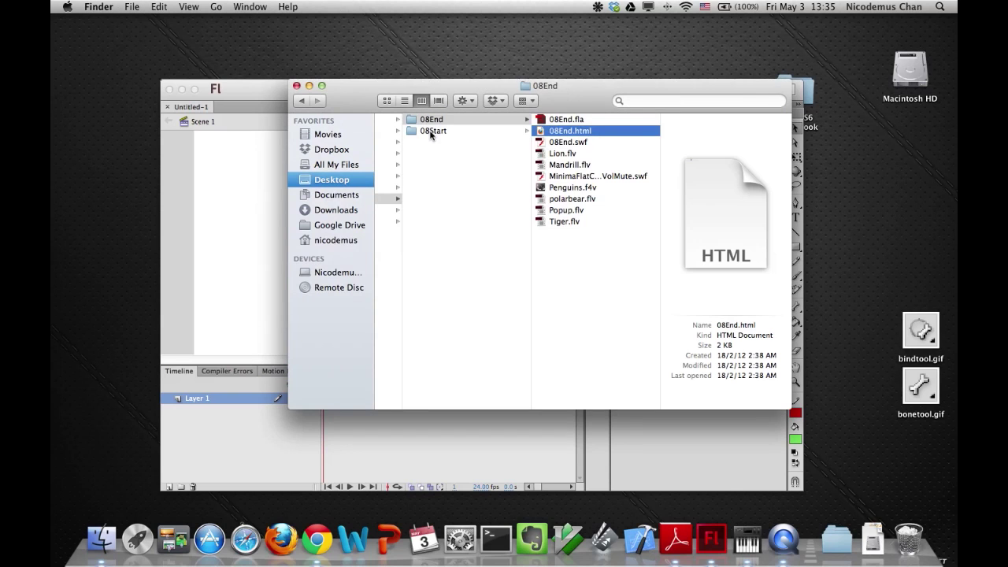
left_click(431, 133)
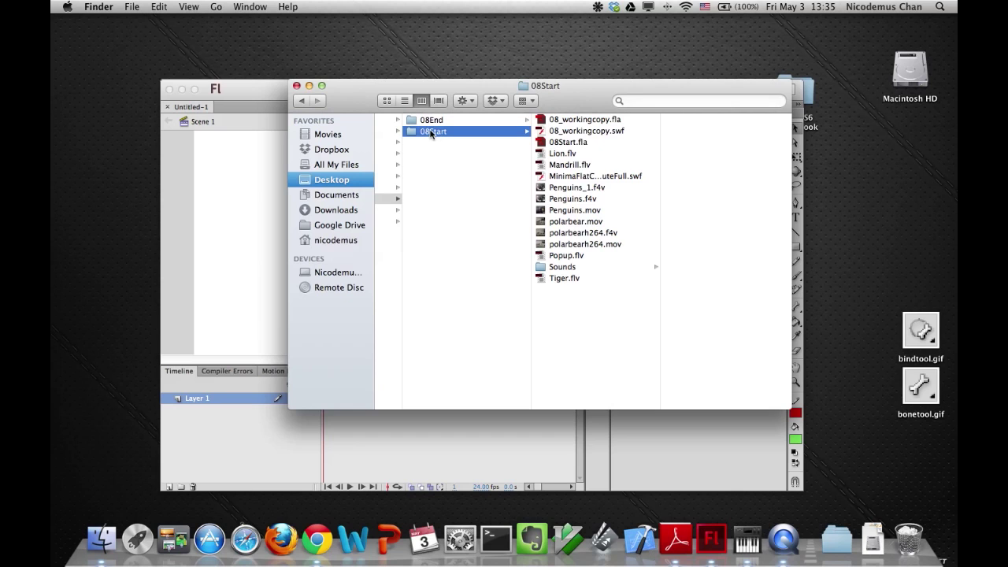
left_click(543, 144)
left_click(543, 143)
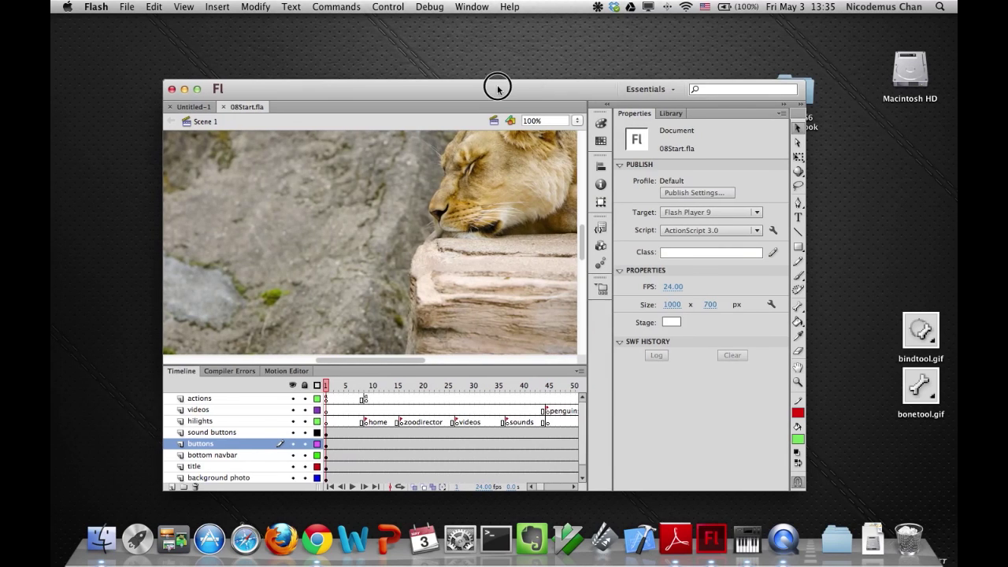
Enlarge the Flash window to fill the screen and close the empty Untitled-1 document.
left_click_drag(495, 83, 550, 74)
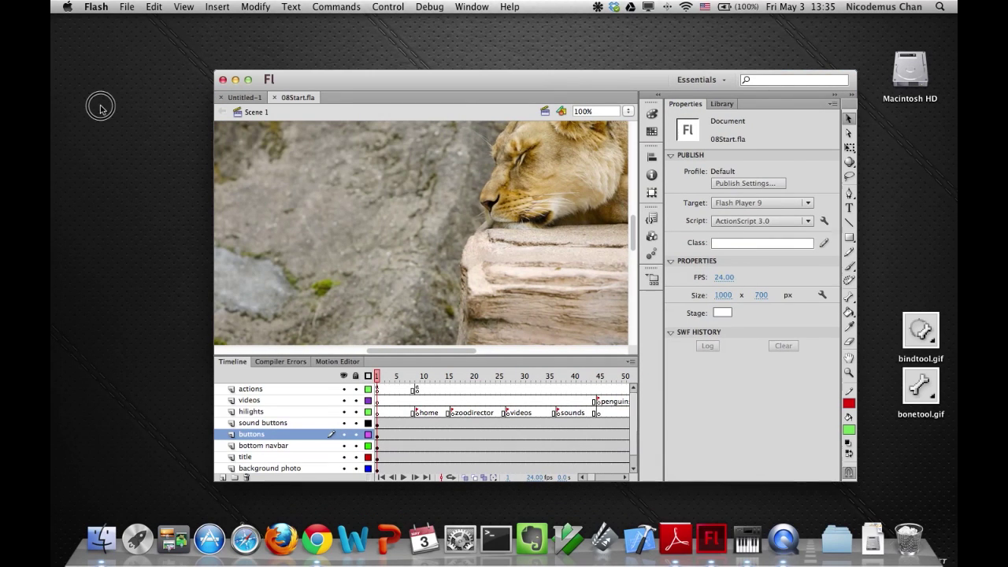
left_click(248, 79)
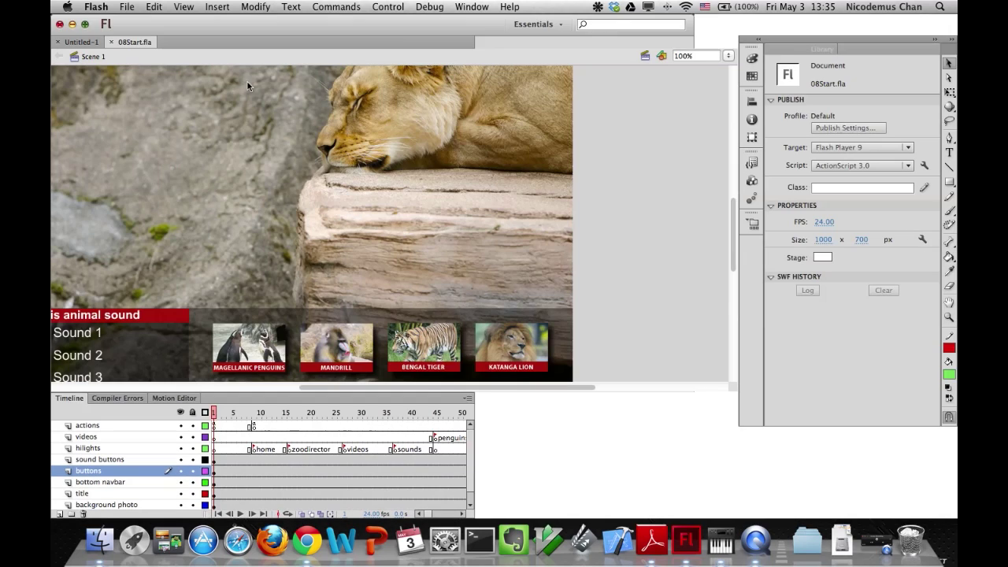
left_click(60, 43)
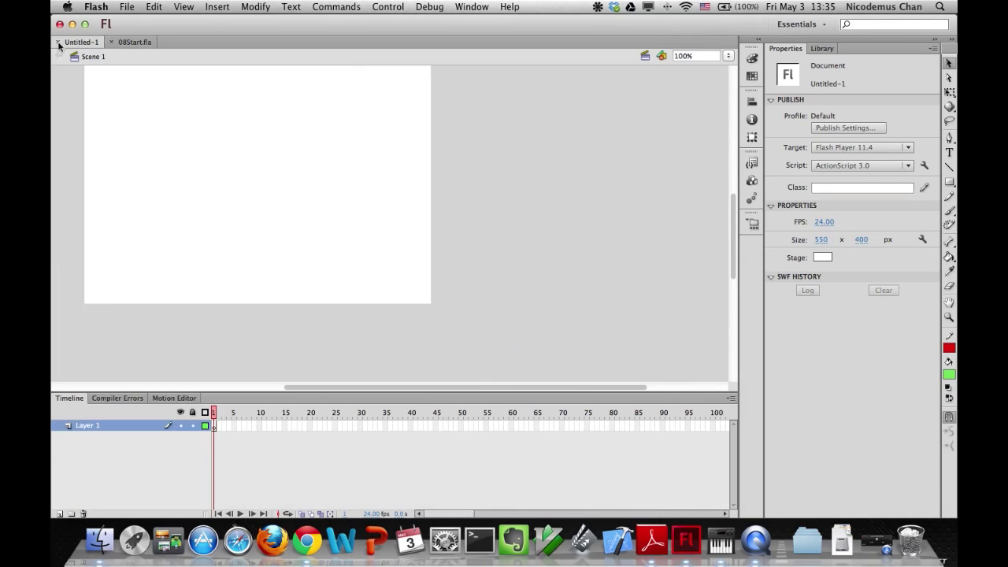
left_click(58, 41)
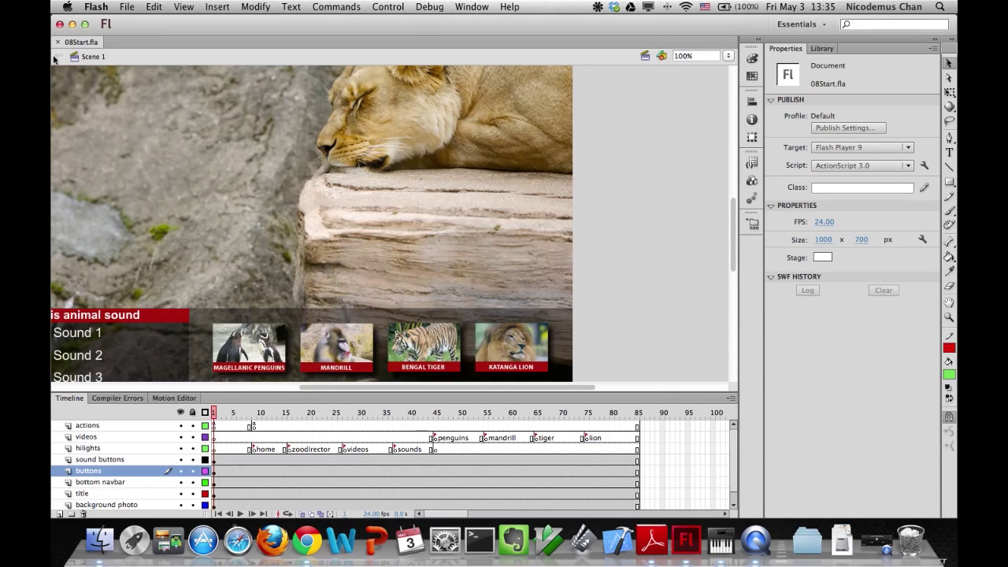
Save the document as 08_workingcopy.fla in the 08Start folder, replacing the existing file.
left_click(124, 6)
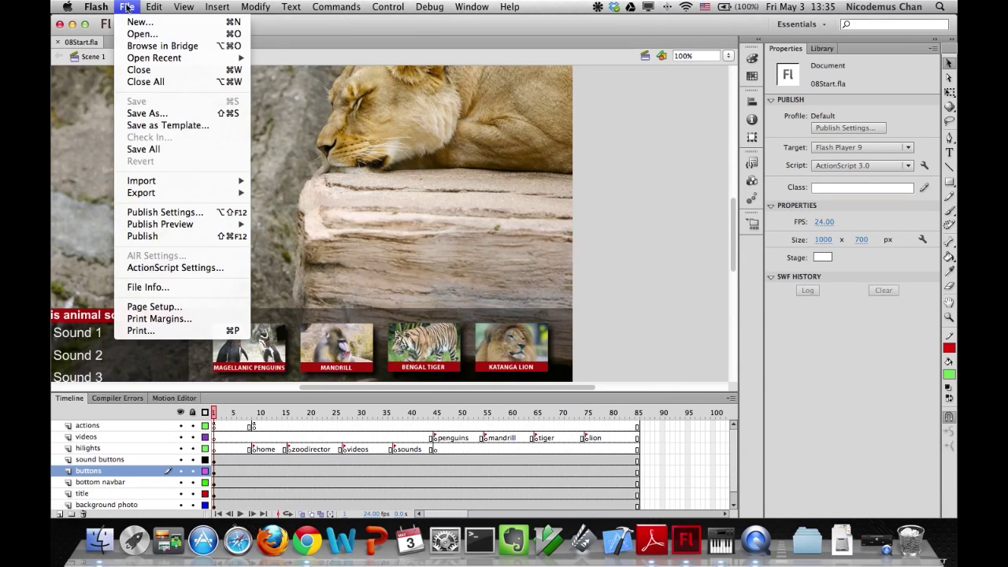
left_click(145, 113)
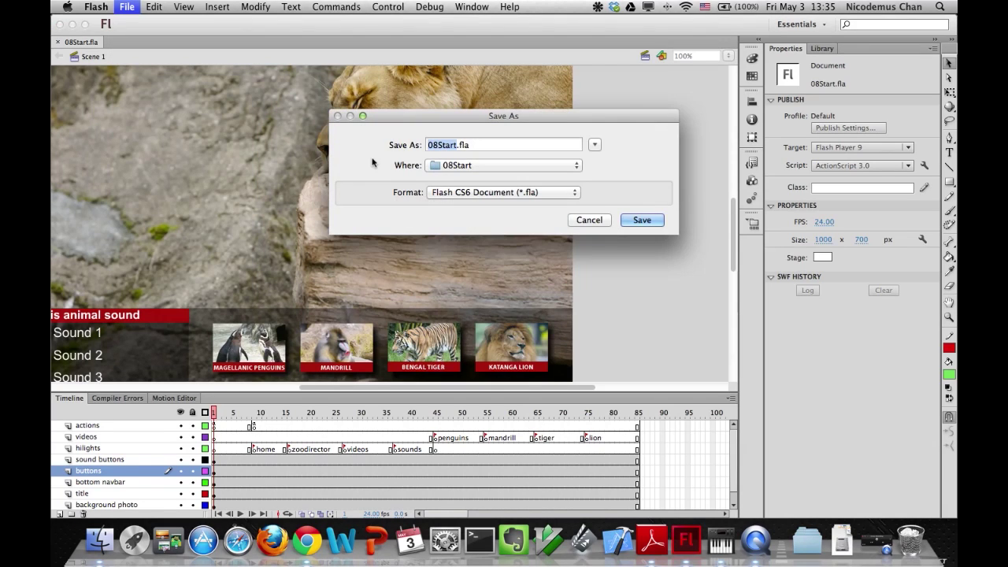
type("08_workingcopy")
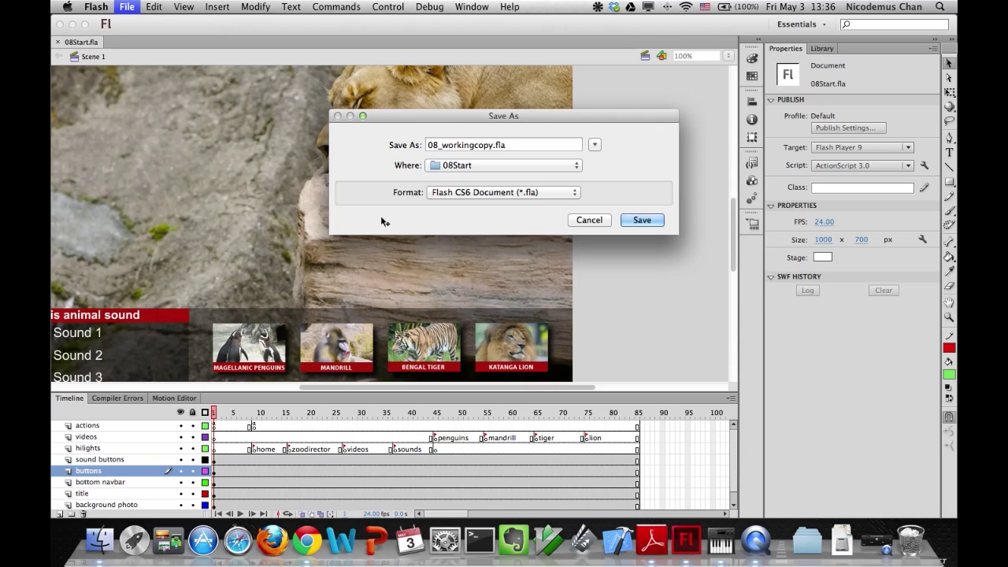
left_click(643, 220)
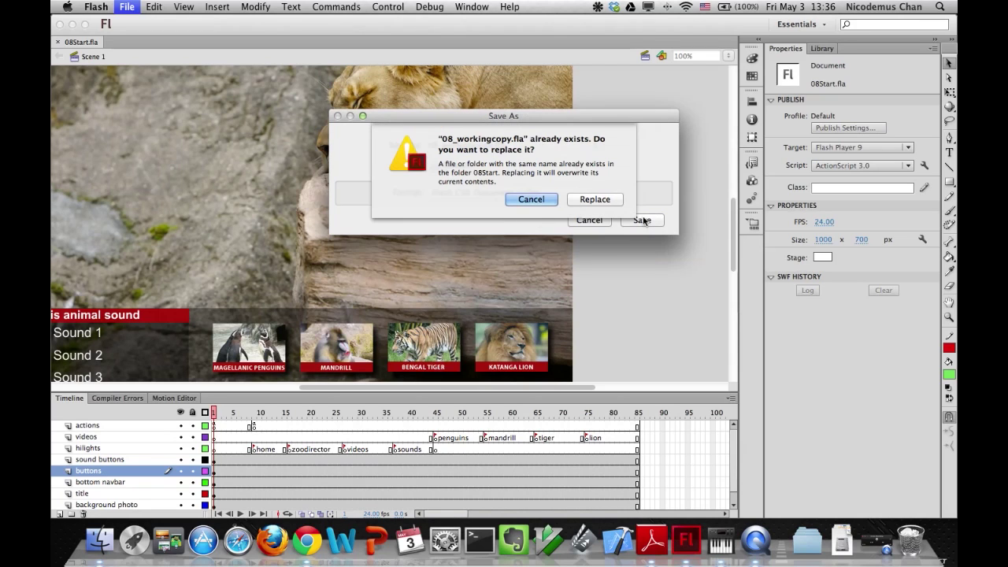
key("Escape")
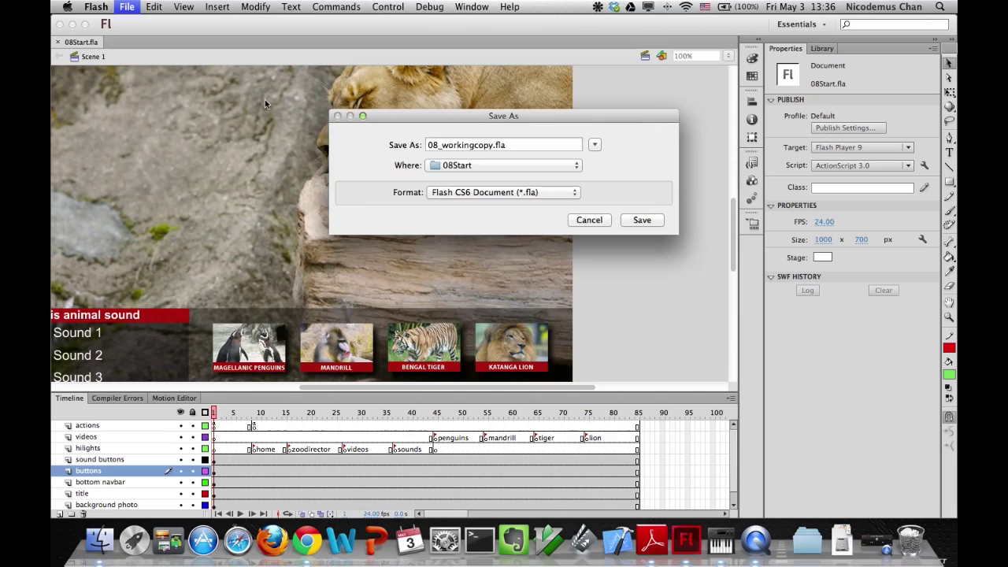
key("Return")
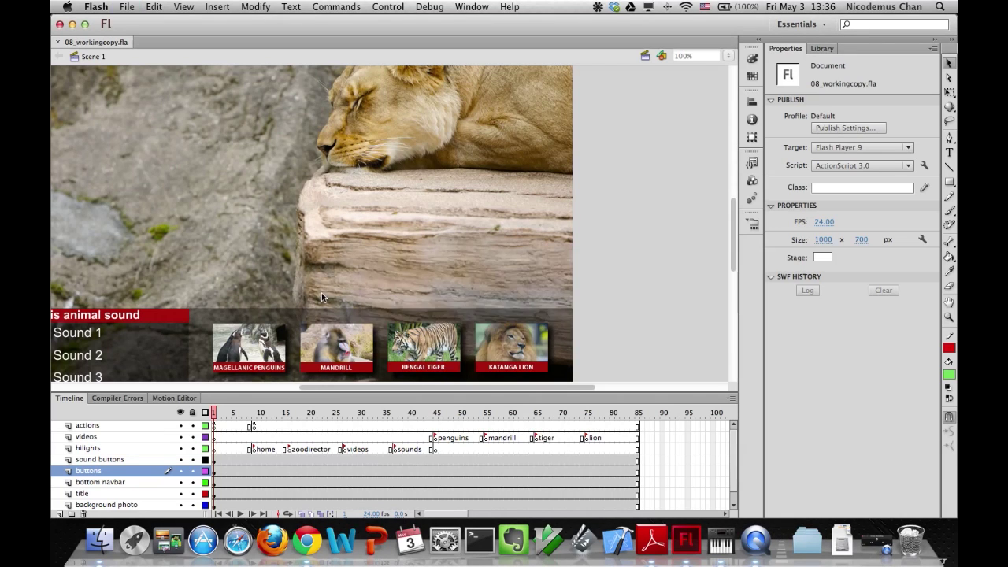
Set the stage magnification to Show Frame so the whole stage fits the view.
left_click_drag(321, 391, 295, 389)
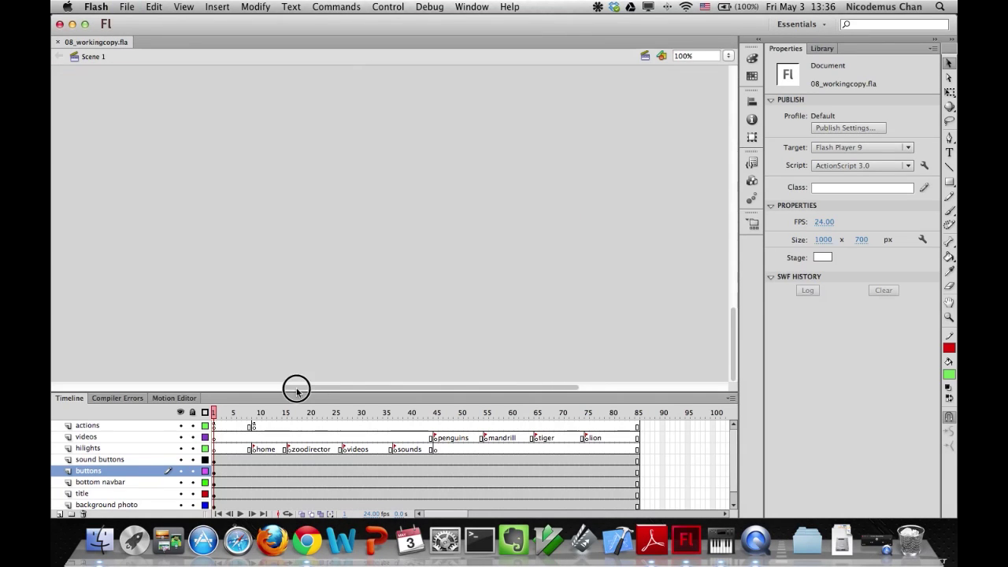
left_click(729, 56)
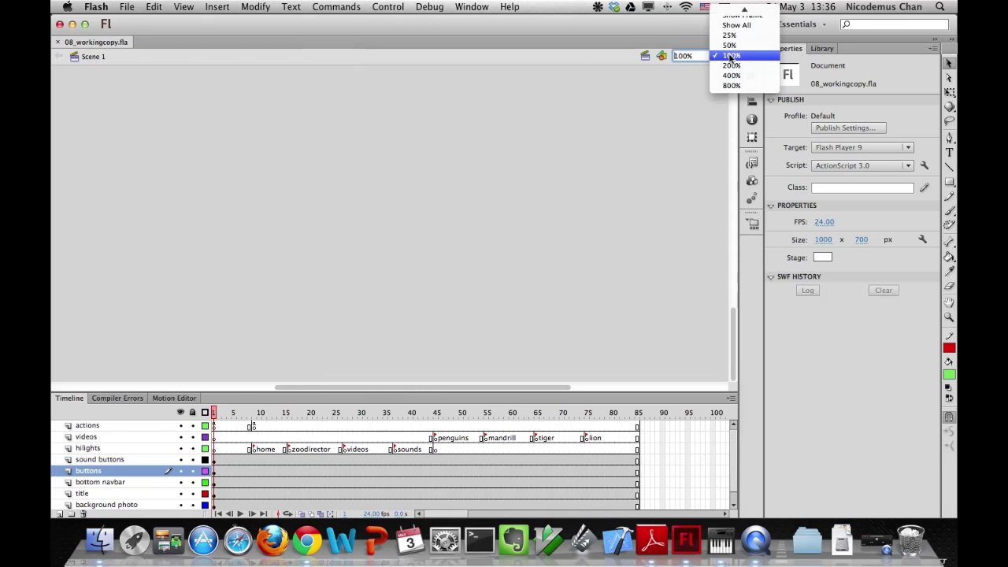
left_click(736, 16)
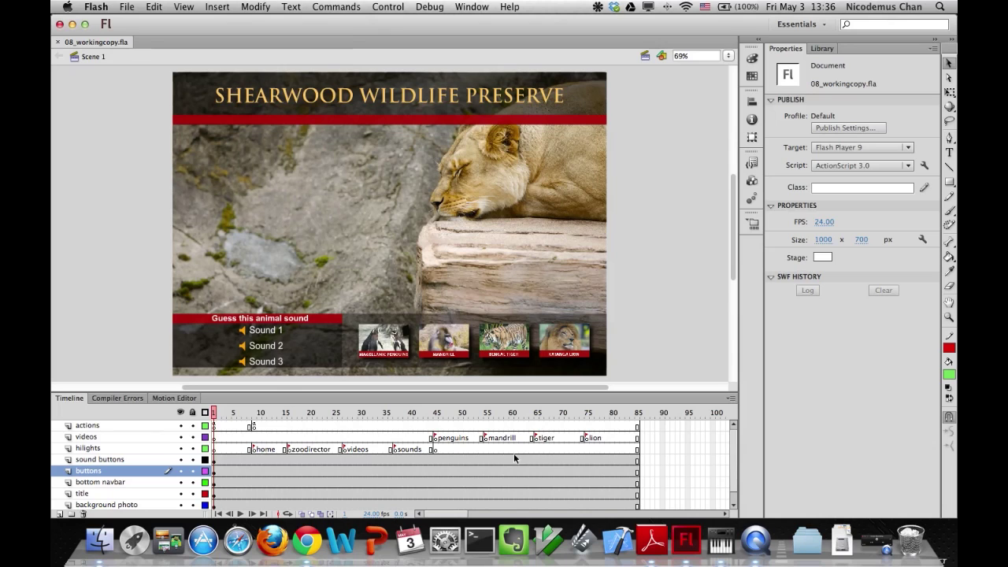
Examine the ActionScript on frames 9 and 1 of the actions layer.
left_click(253, 427)
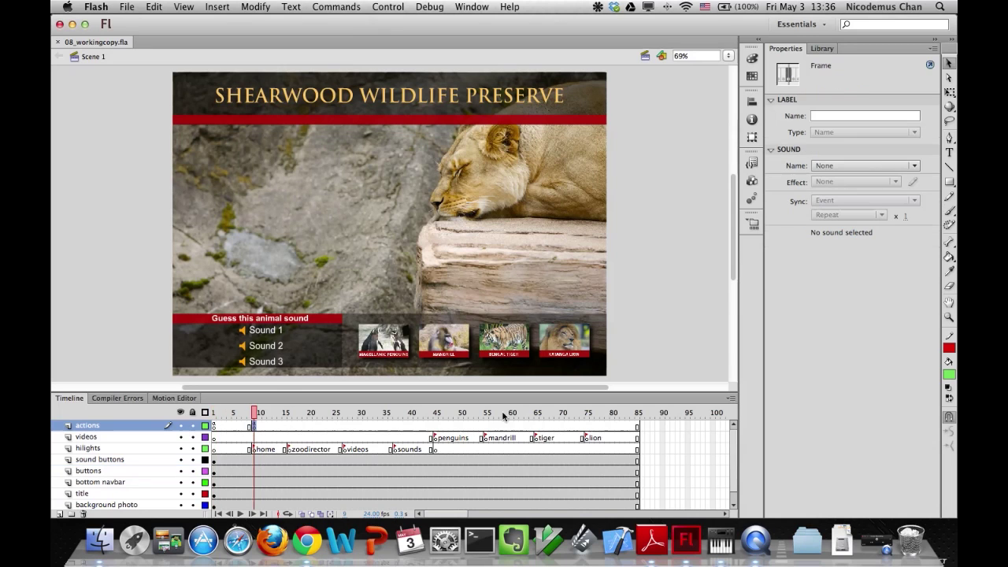
left_click(932, 66)
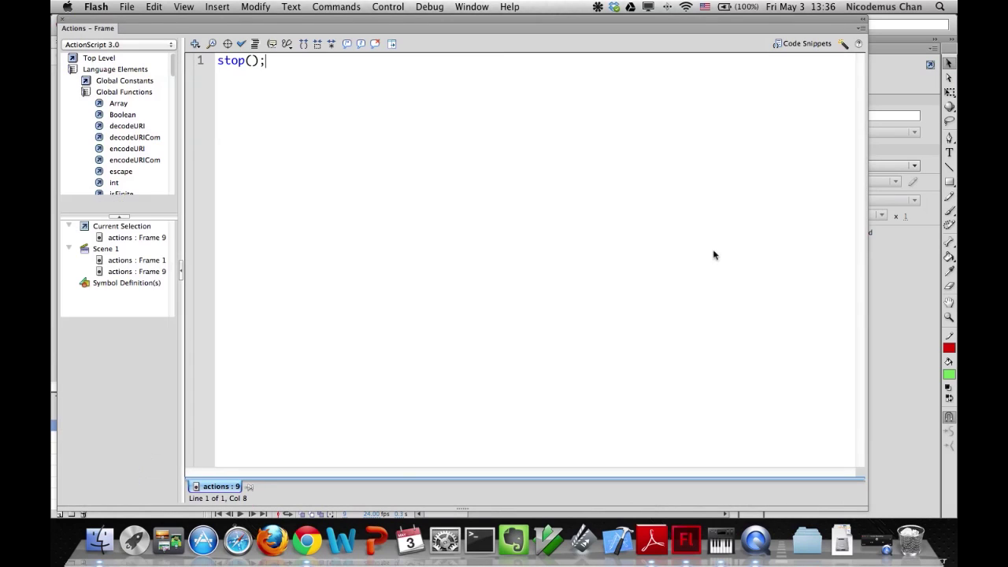
left_click(118, 261)
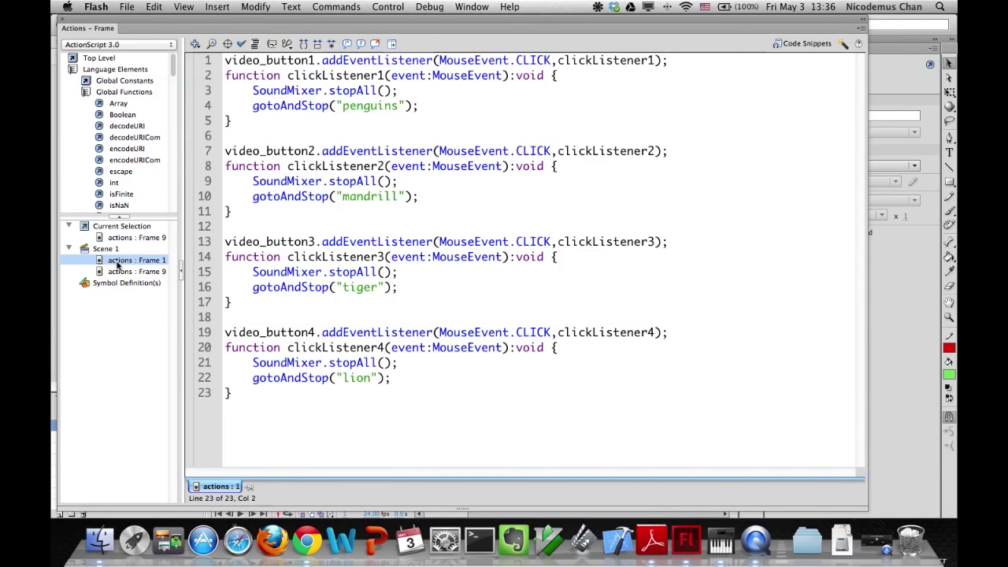
left_click(118, 272)
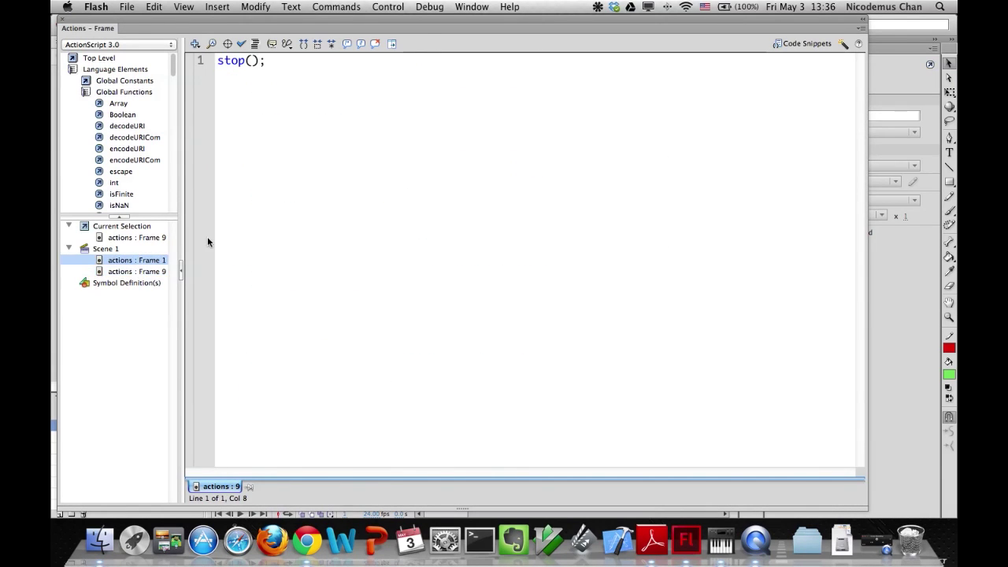
Close the Actions window and import Monkey.wav from the Sounds folder inside 08Start into the library.
left_click(118, 260)
left_click(66, 25)
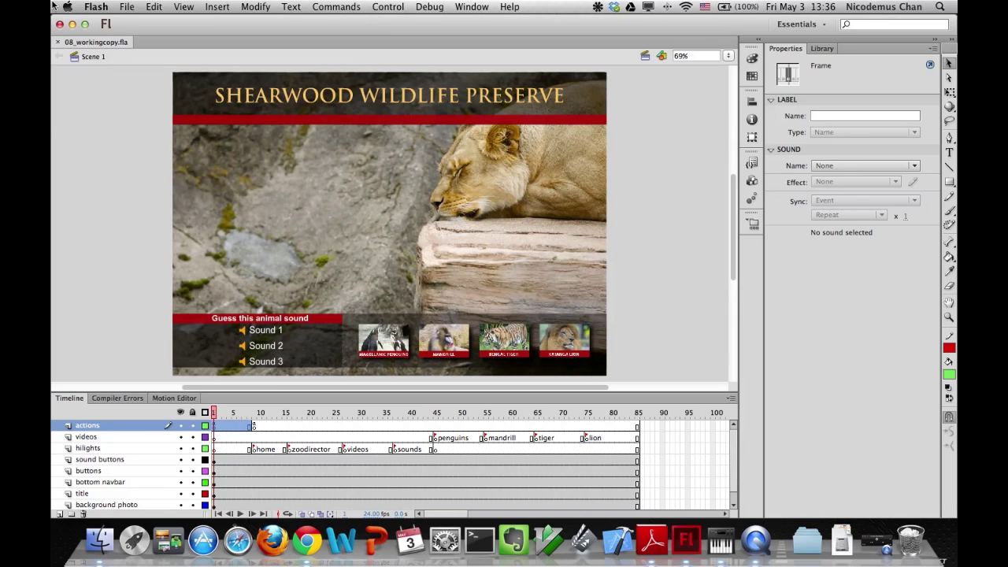
left_click(126, 7)
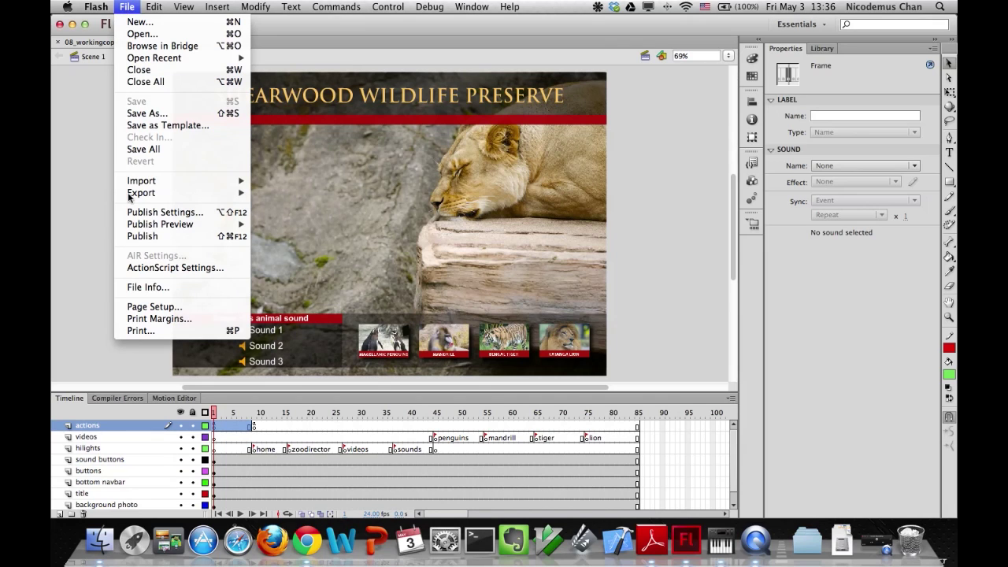
mouse_move(139, 183)
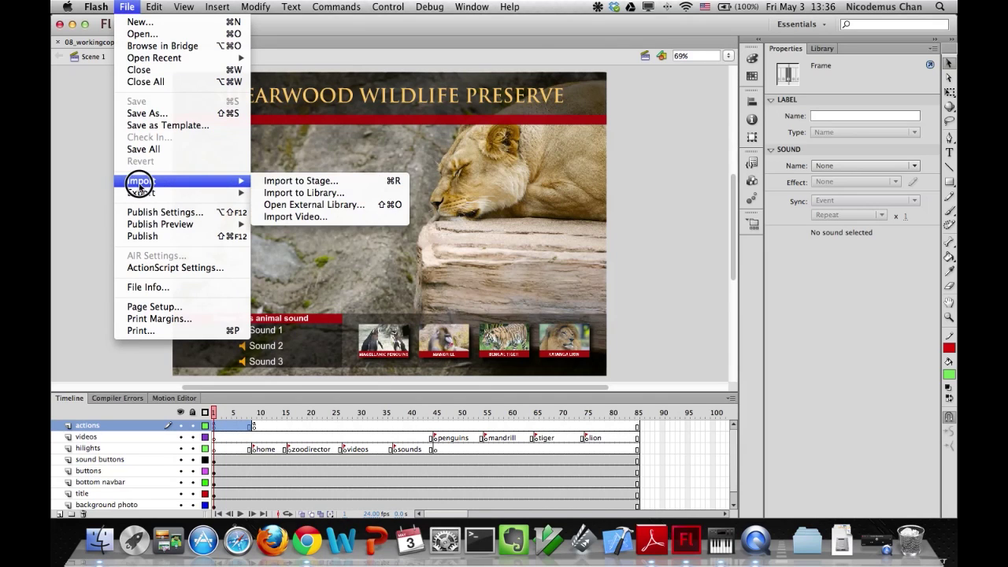
left_click(277, 194)
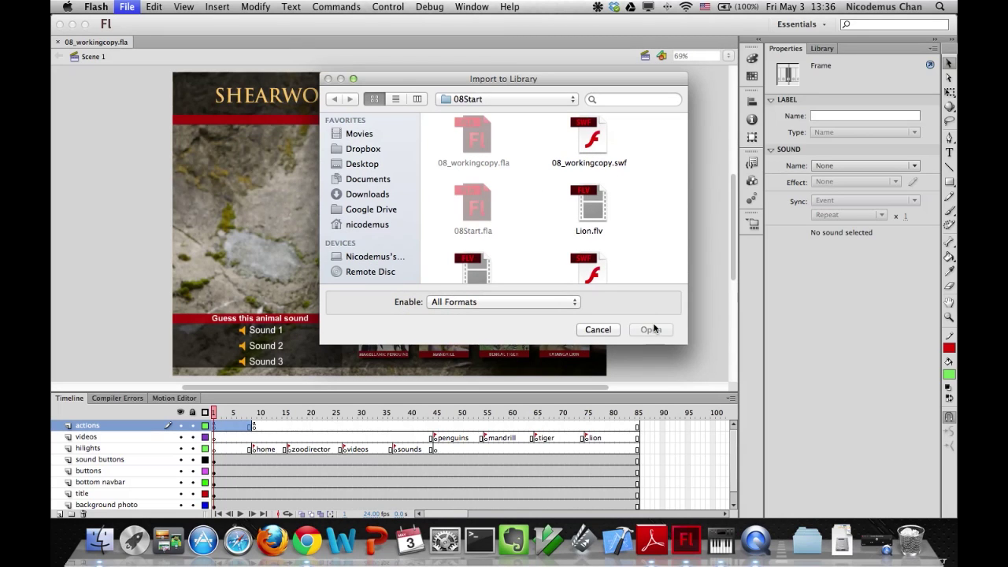
left_click(398, 99)
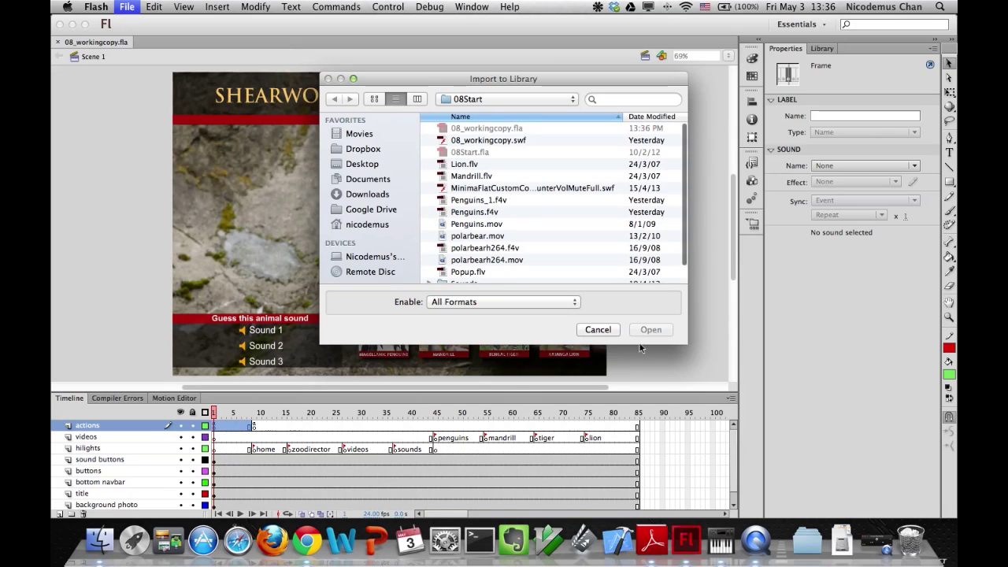
left_click_drag(684, 346, 803, 419)
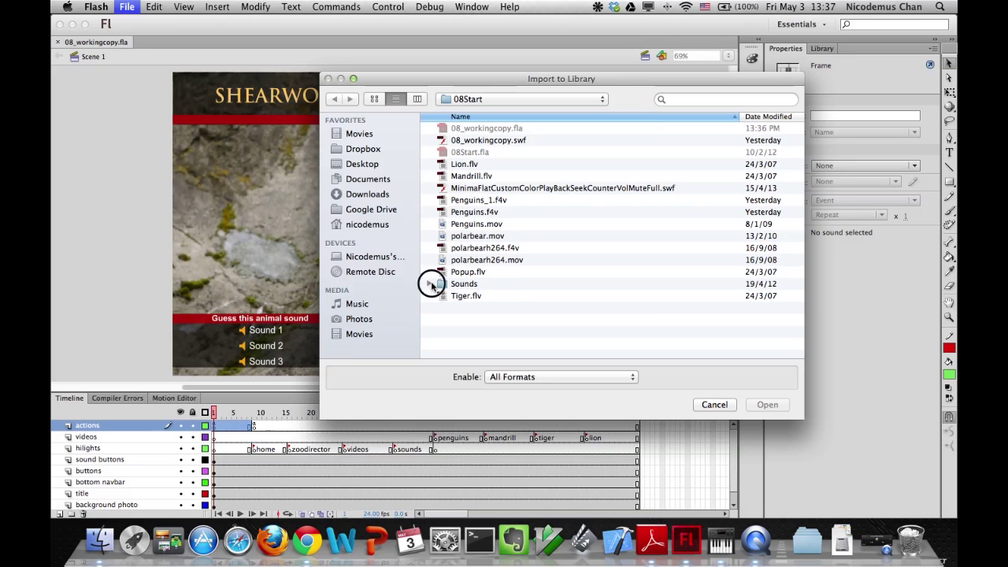
left_click(431, 285)
left_click(468, 344)
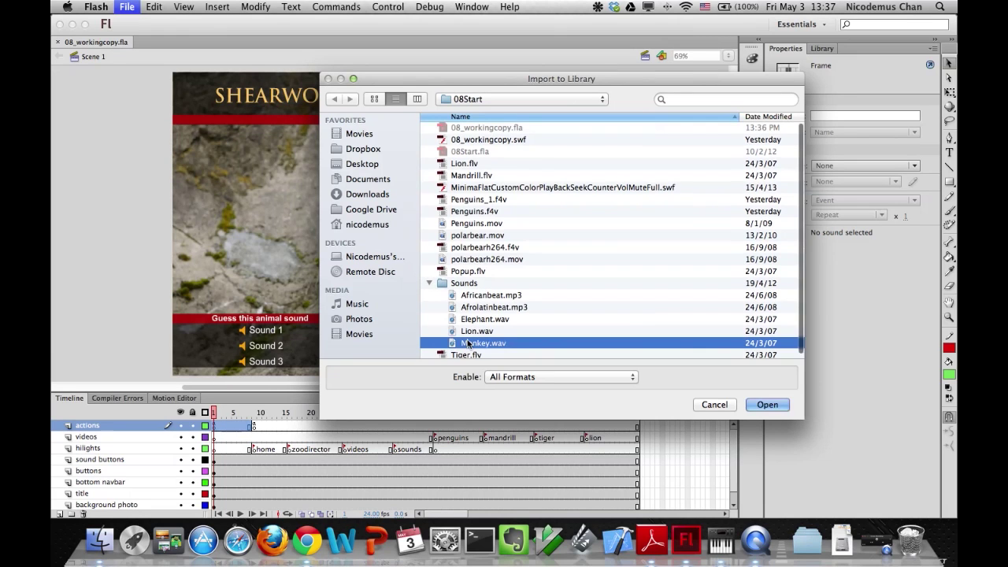
double_click(468, 344)
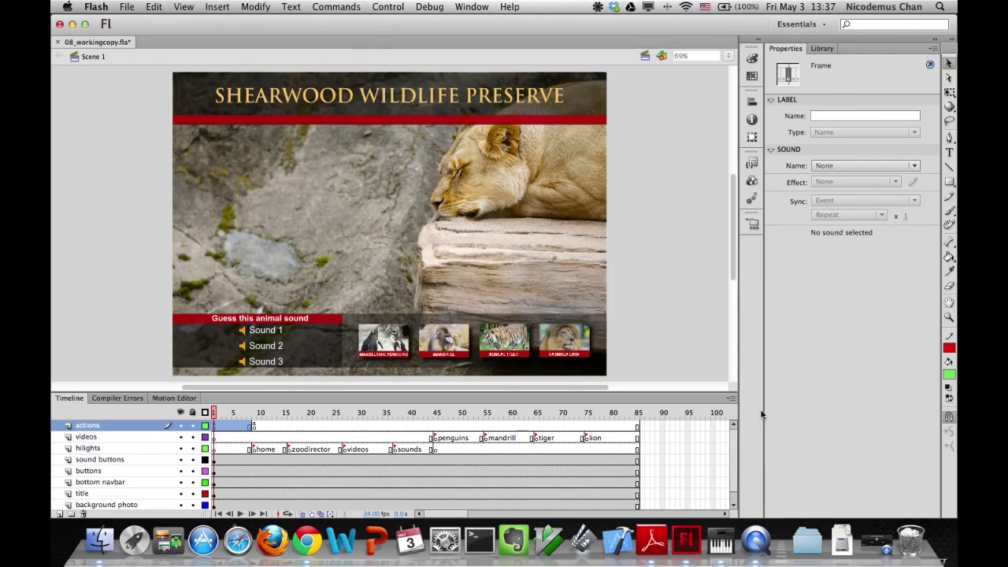
Examine the waveform and sound properties of Monkey.wav in the library, leaving its settings as they are.
left_click(822, 49)
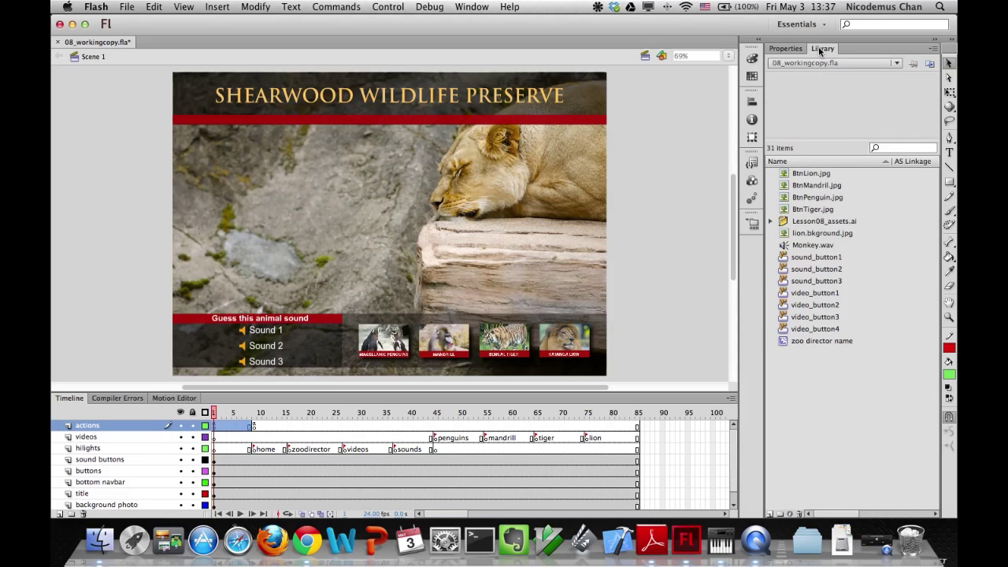
left_click(807, 248)
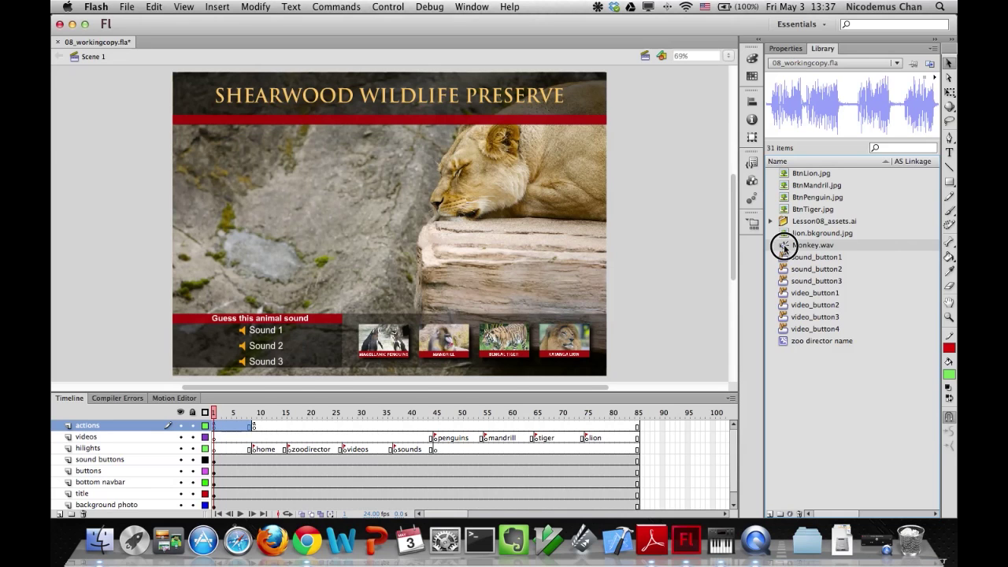
double_click(782, 247)
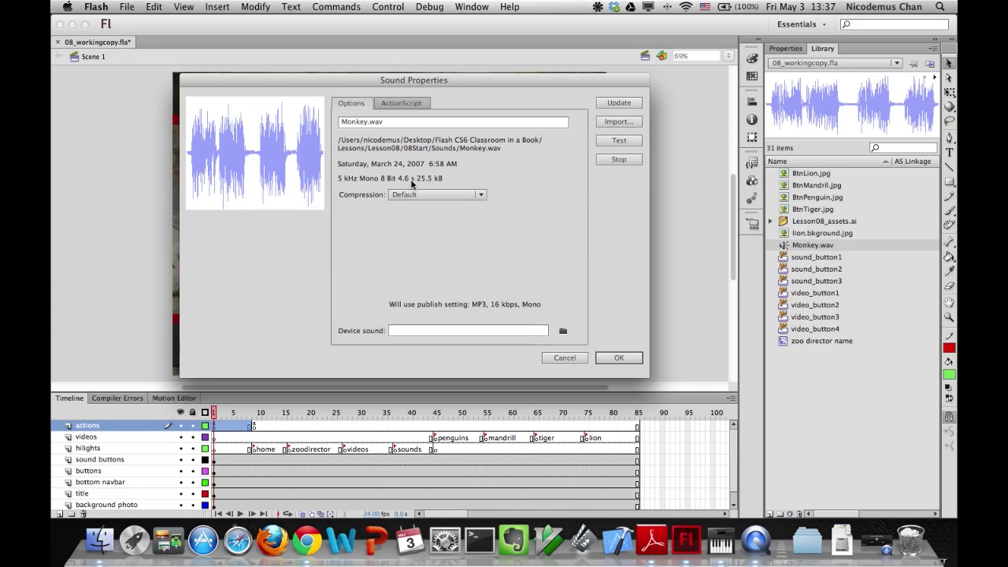
left_click(564, 360)
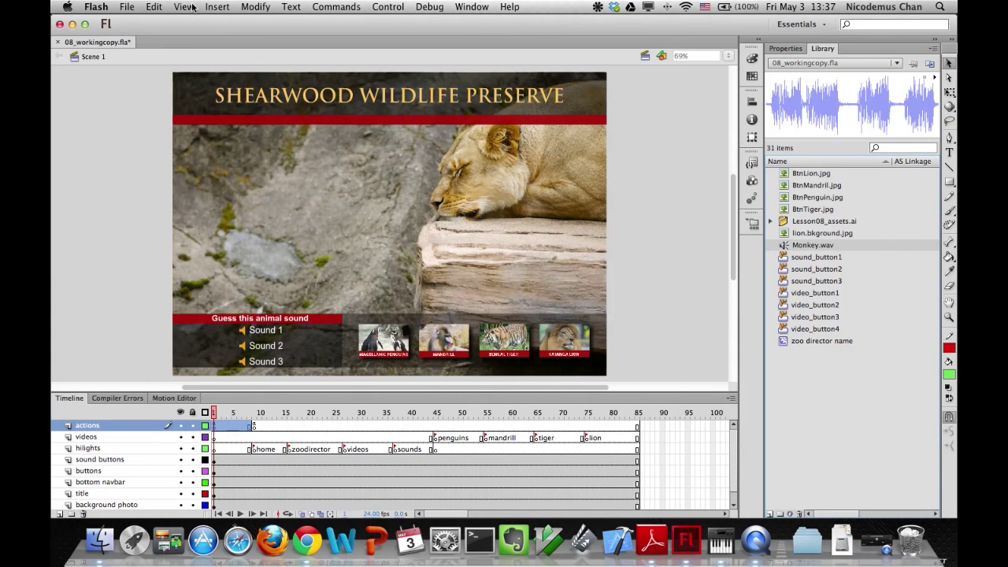
Import Africanbeat.mp3, Afrolatinbeat.mp3, Elephant.wav and Lion.wav from the Sounds folder into the library.
left_click(120, 7)
mouse_move(135, 181)
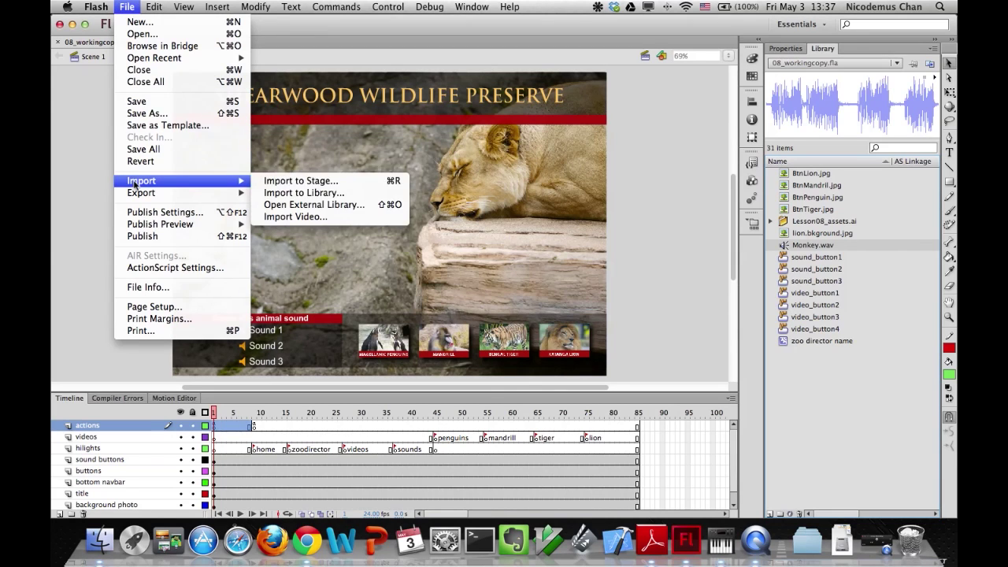
left_click(288, 193)
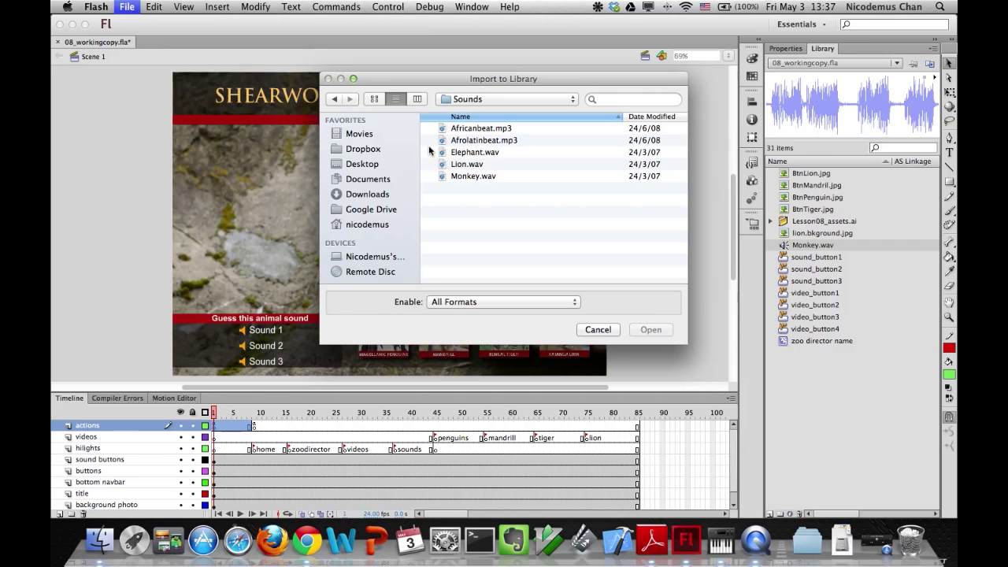
left_click_drag(429, 129, 465, 164)
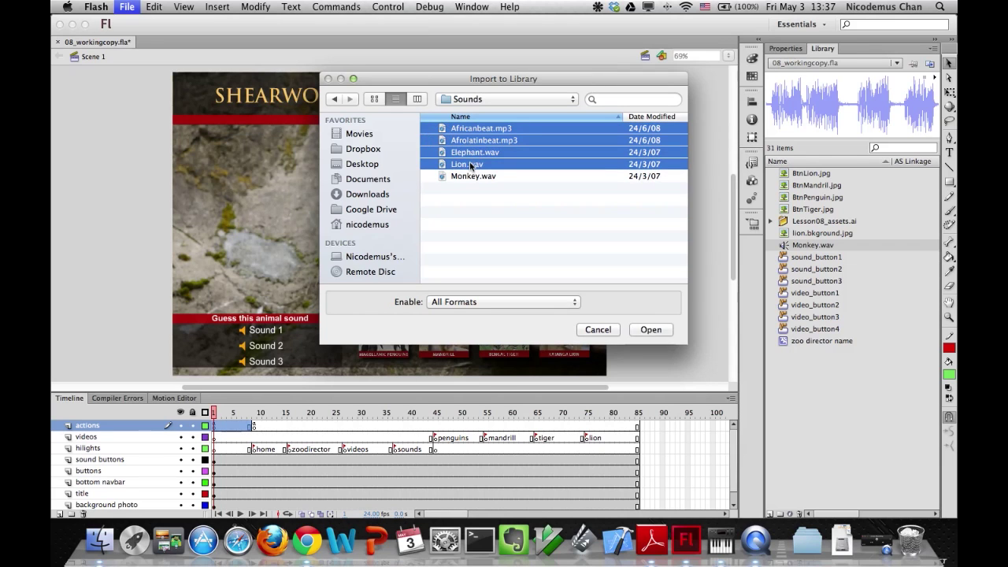
left_click(649, 330)
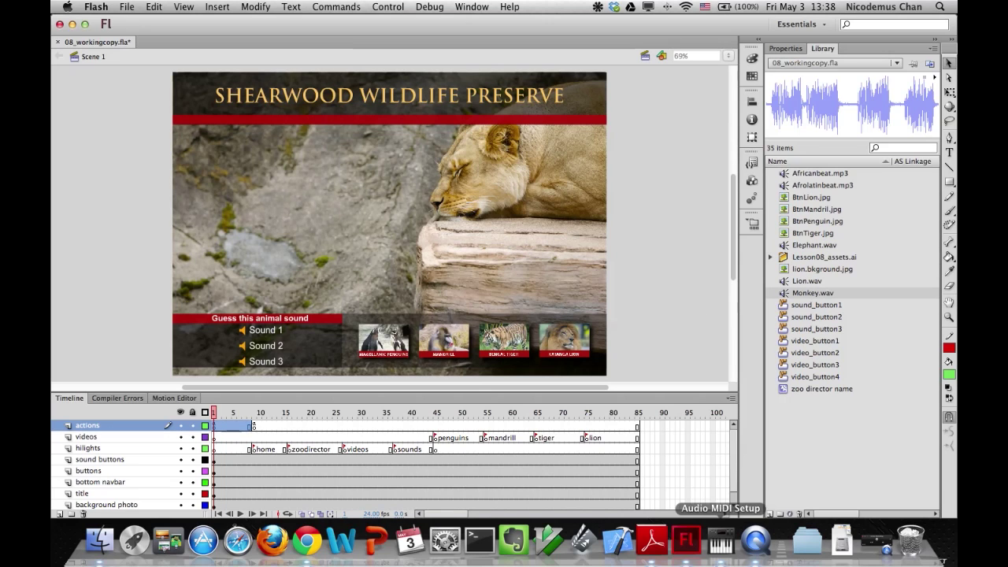
Create a new library folder named sounds.
left_click(781, 512)
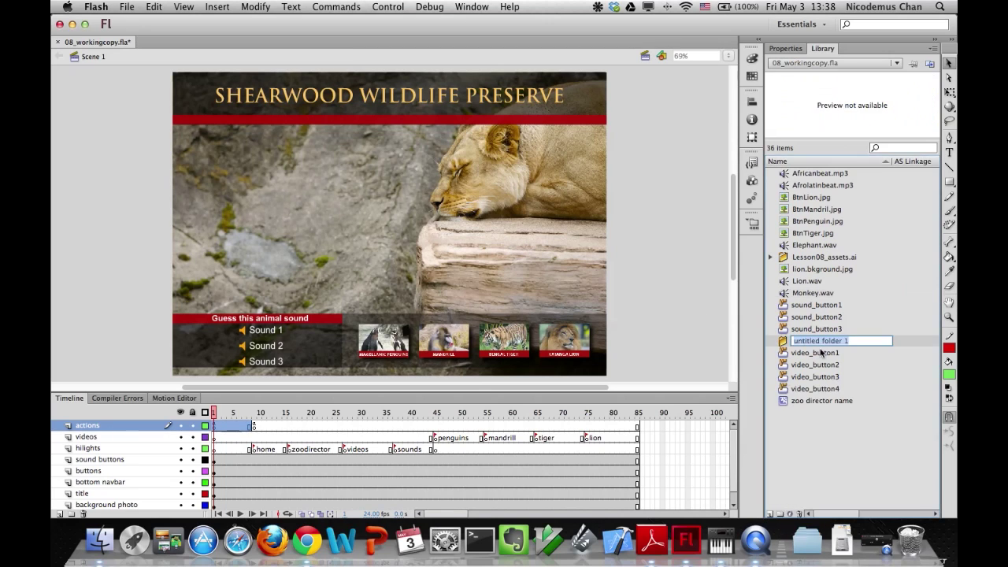
type("sounds")
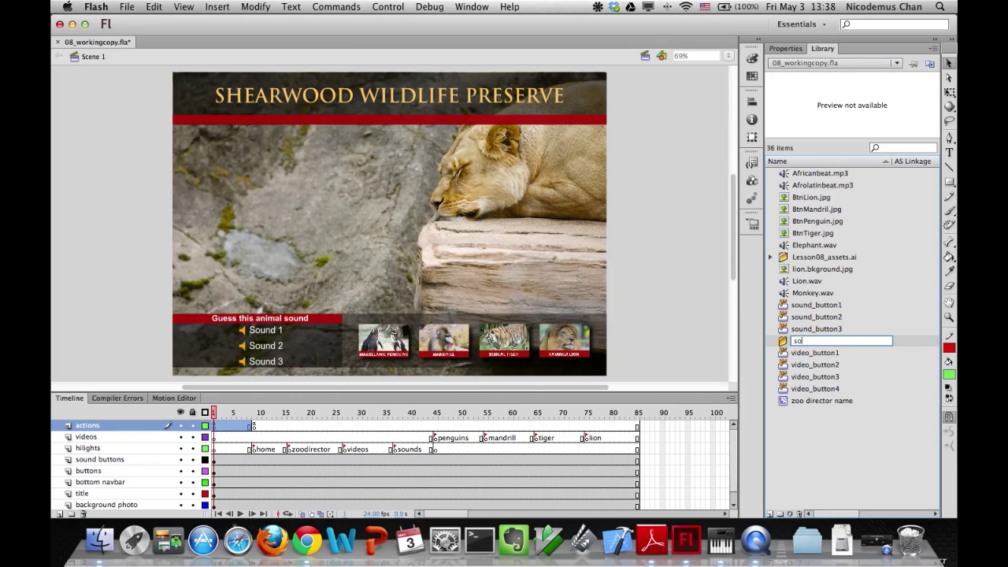
key("Return")
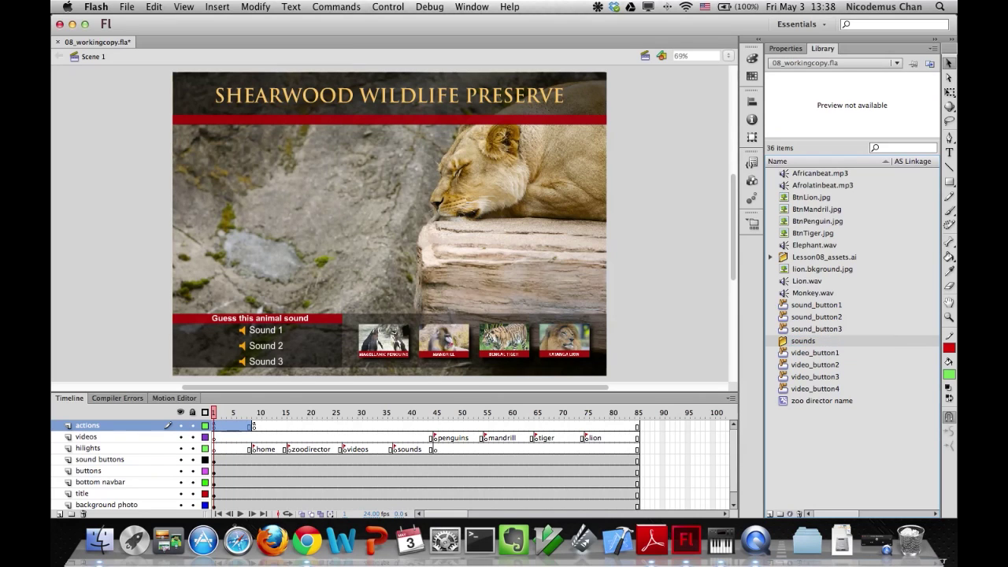
Move Lion.wav, Monkey.wav, Africanbeat.mp3, Afrolatinbeat.mp3 and Elephant.wav into the sounds library folder.
left_click(803, 281)
left_click(801, 294)
left_click_drag(800, 295, 788, 340)
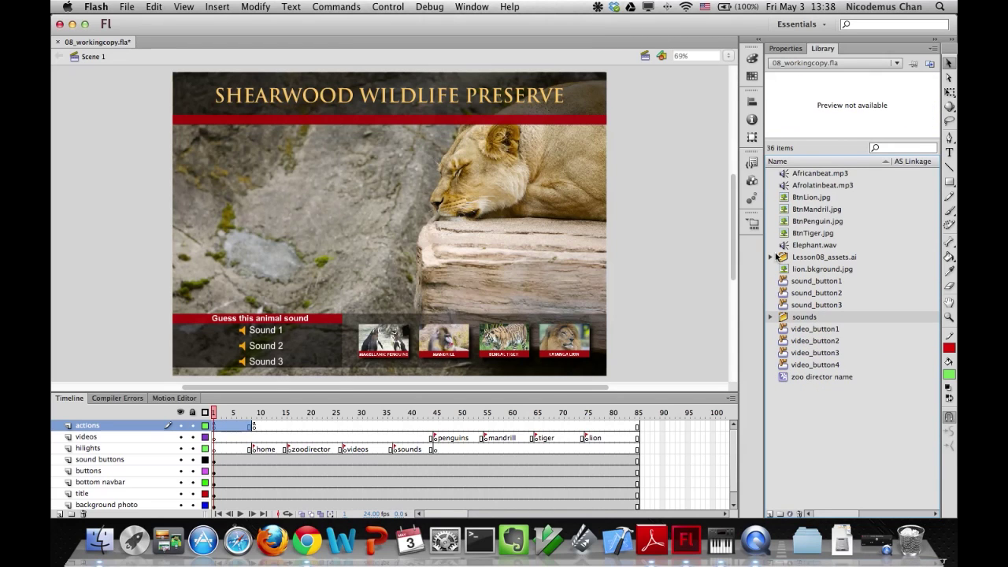
left_click(802, 173)
left_click(798, 187)
left_click_drag(795, 190, 806, 318)
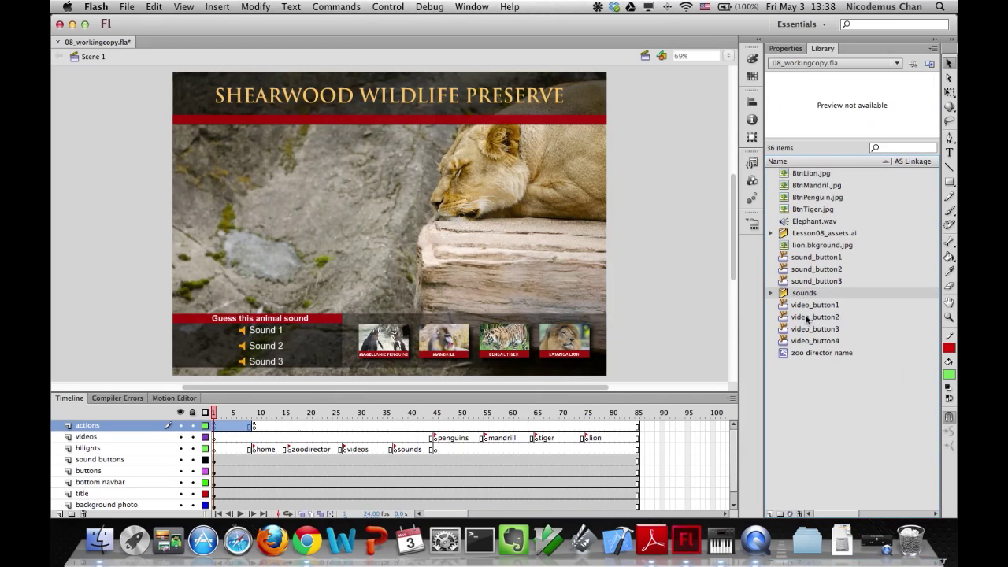
left_click(770, 293)
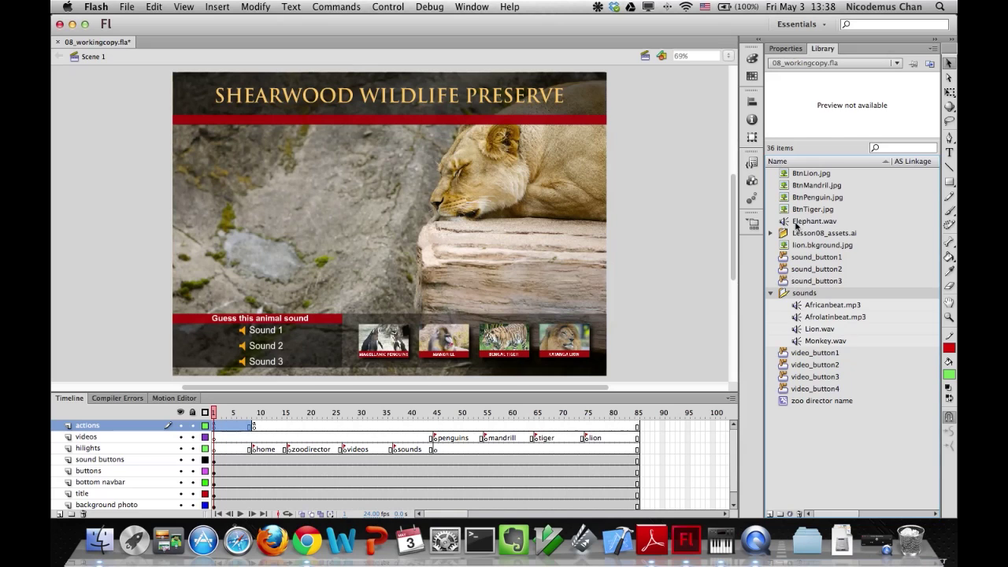
left_click_drag(812, 222, 823, 297)
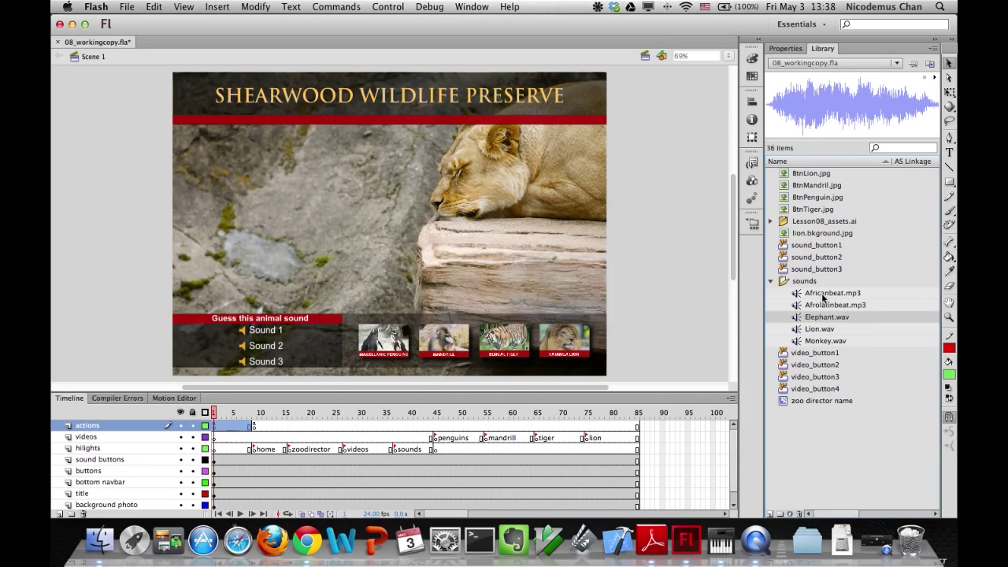
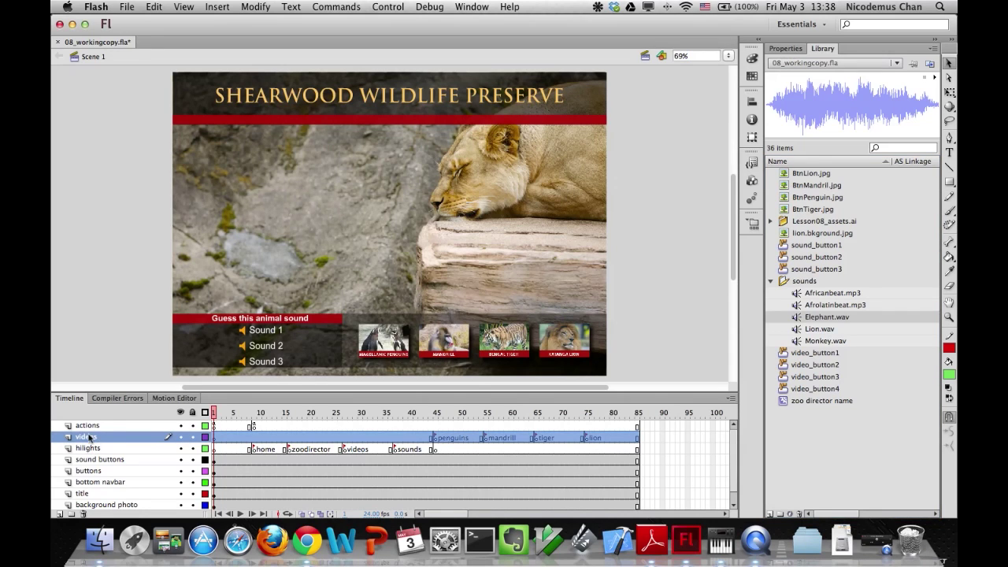
Add a new timeline layer directly above the videos layer and name it sounds.
left_click(60, 514)
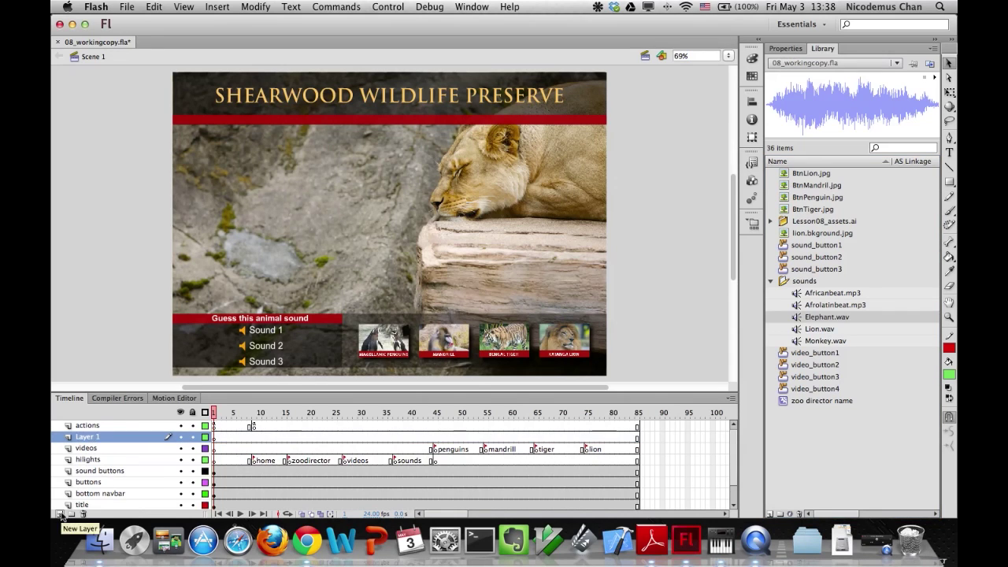
double_click(88, 436)
type("sounds")
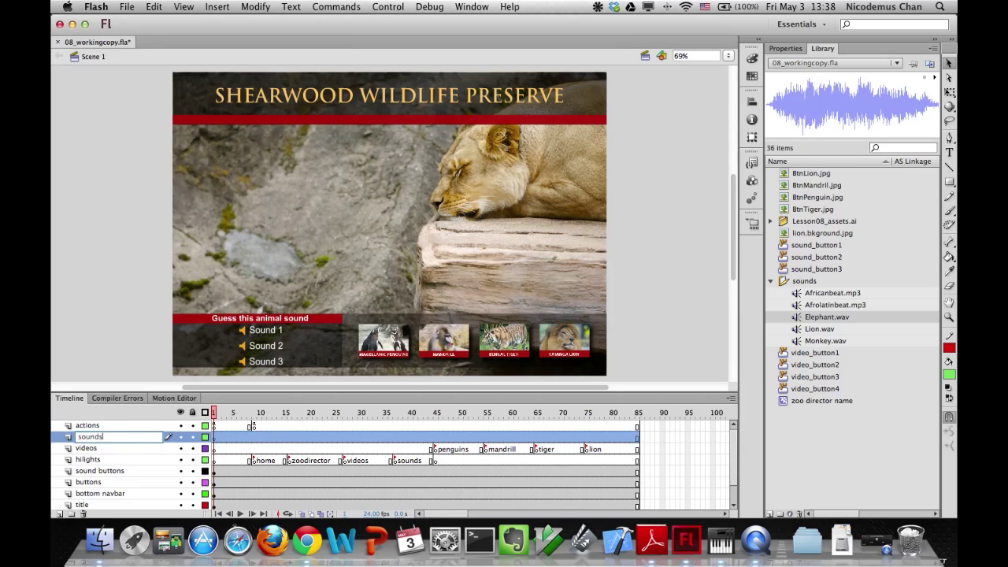
key("Return")
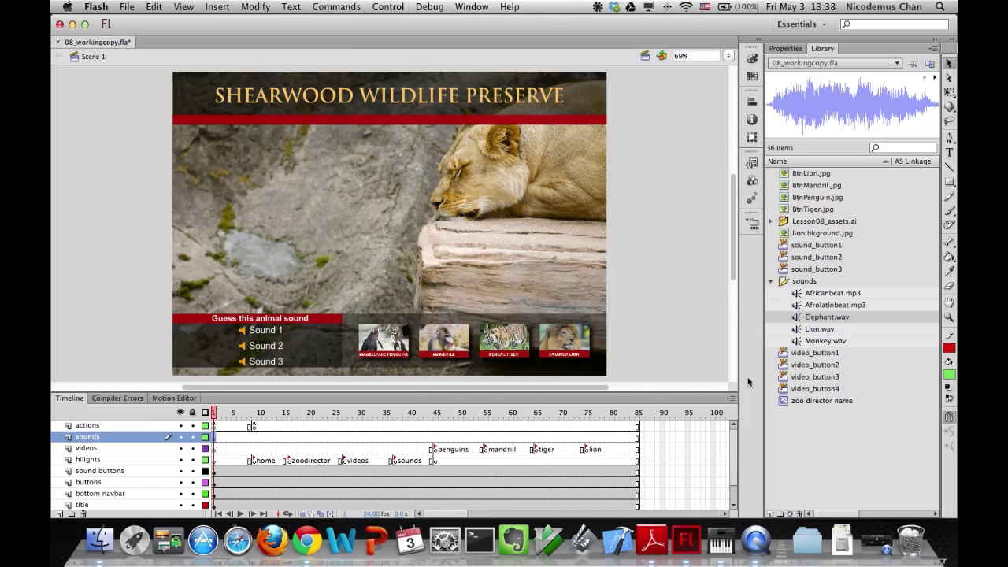
Place Afrolatinbeat.mp3 from the library on the stage so that it plays on the sounds layer from frame 1.
left_click(819, 305)
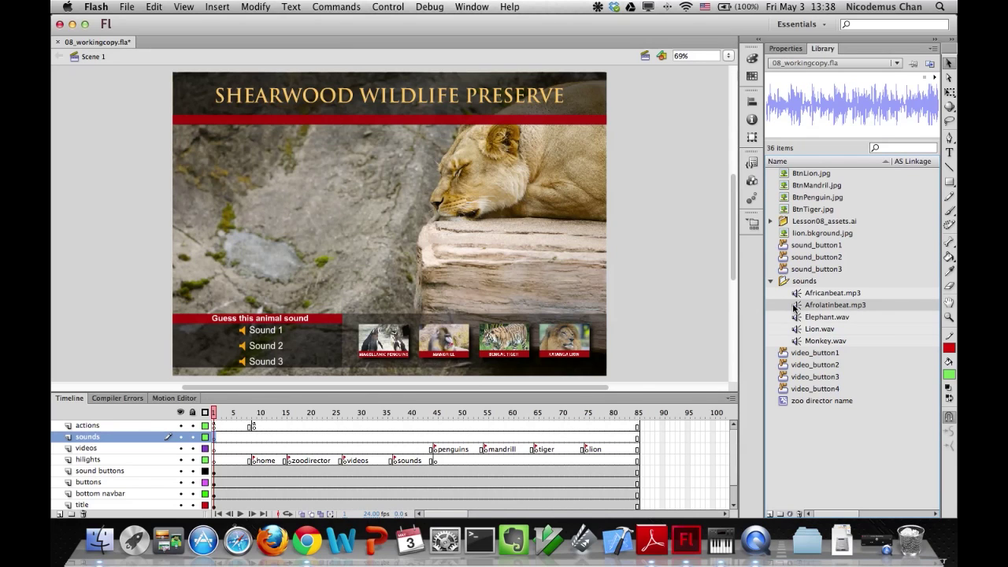
left_click_drag(796, 309, 226, 441)
left_click_drag(800, 305, 637, 318)
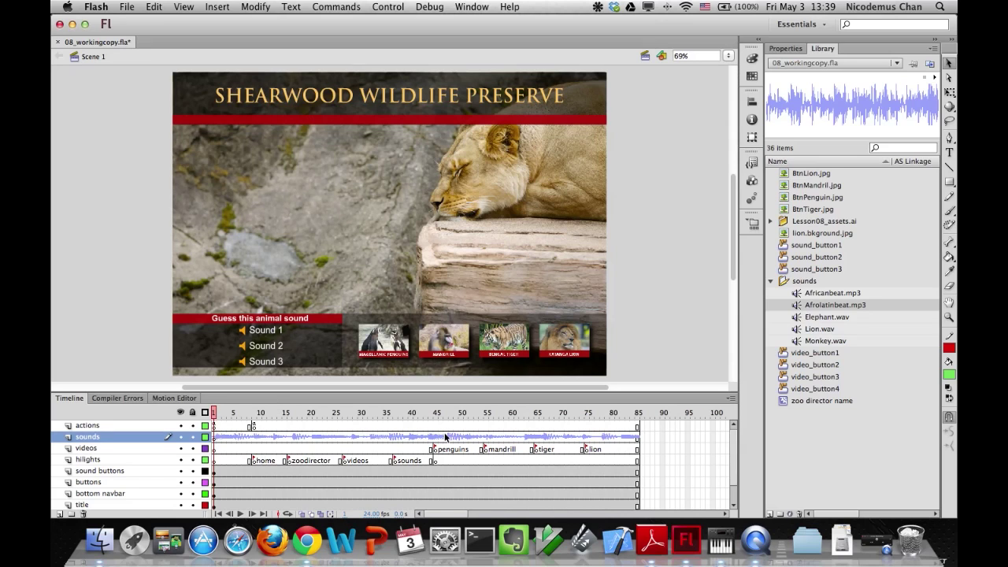
Examine the sound settings of the sounds layer's frames and the available Sync options, keeping Sync on Stream.
left_click(785, 48)
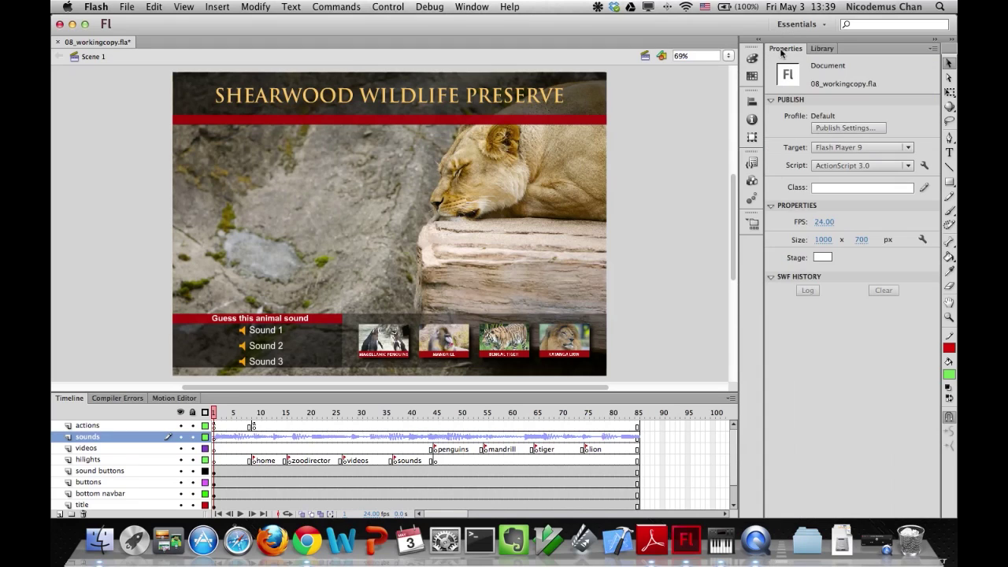
left_click(223, 440)
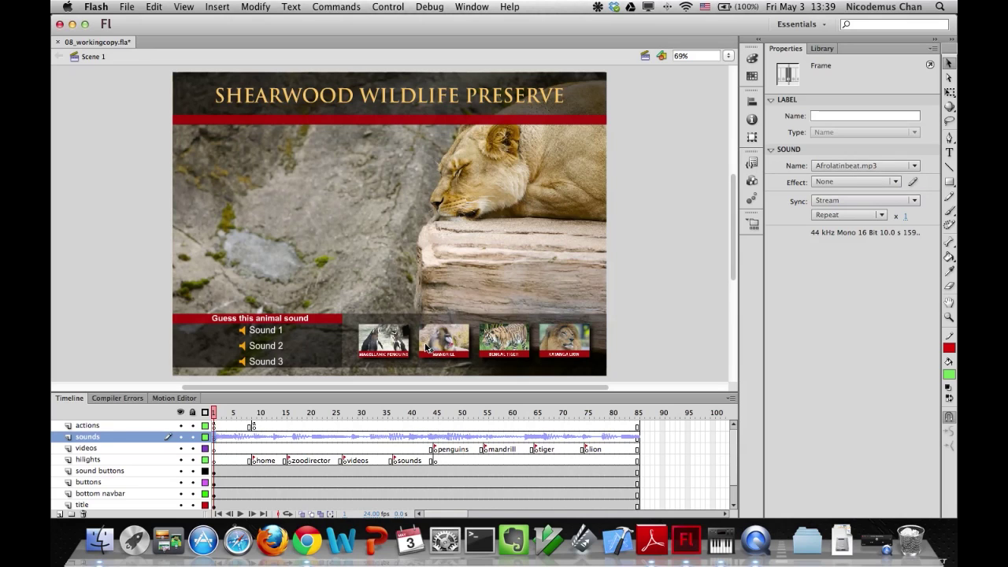
left_click(827, 202)
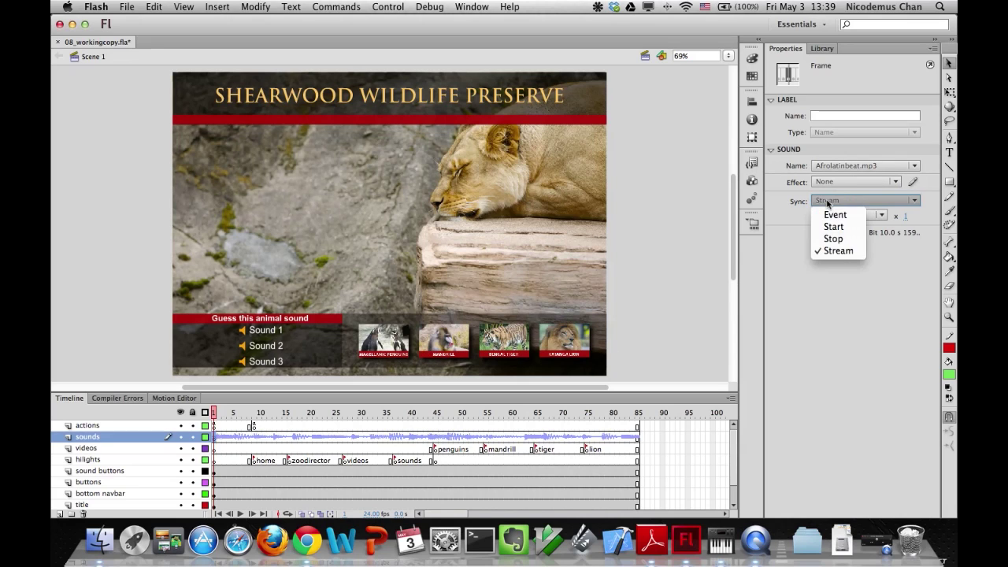
left_click(836, 253)
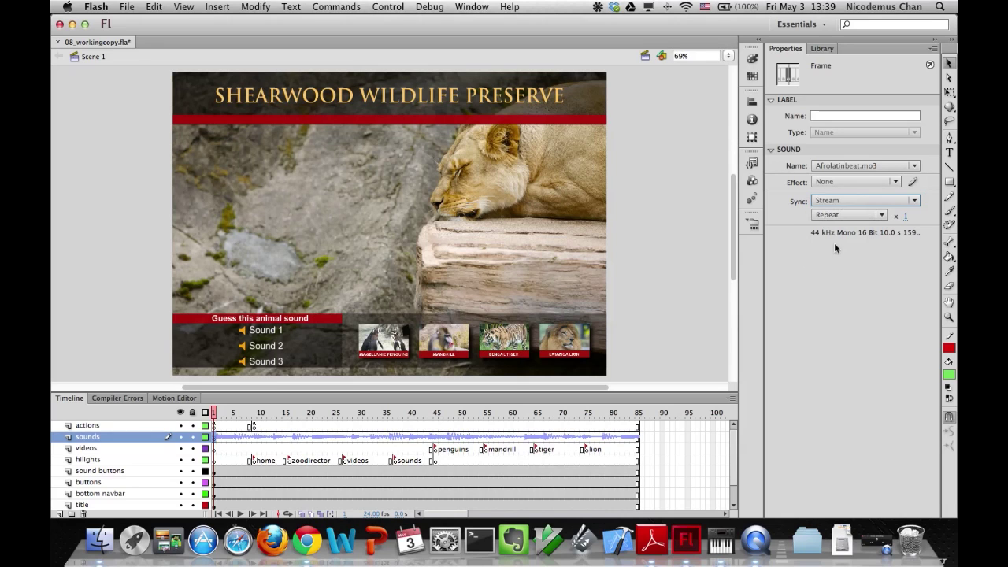
left_click(829, 202)
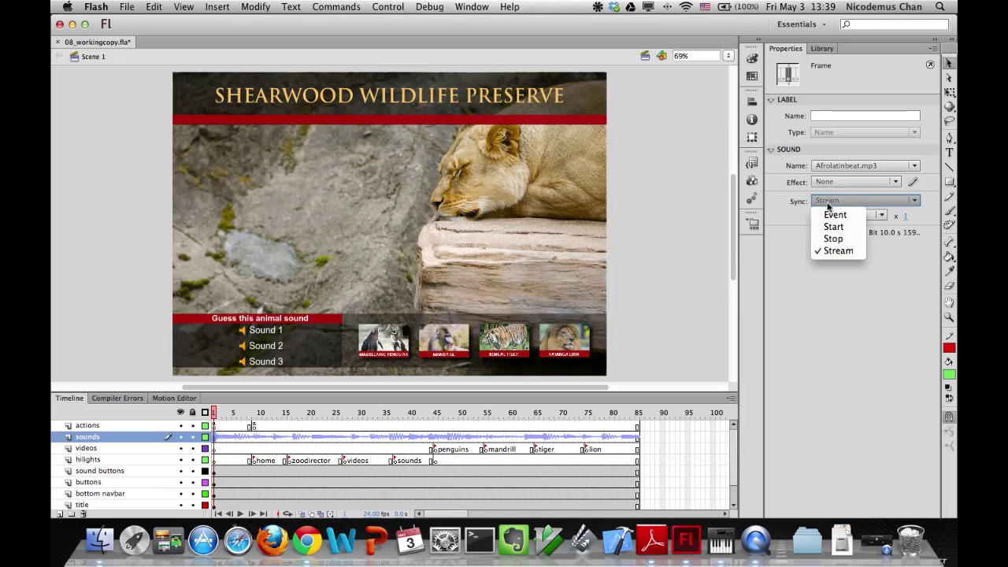
left_click(807, 281)
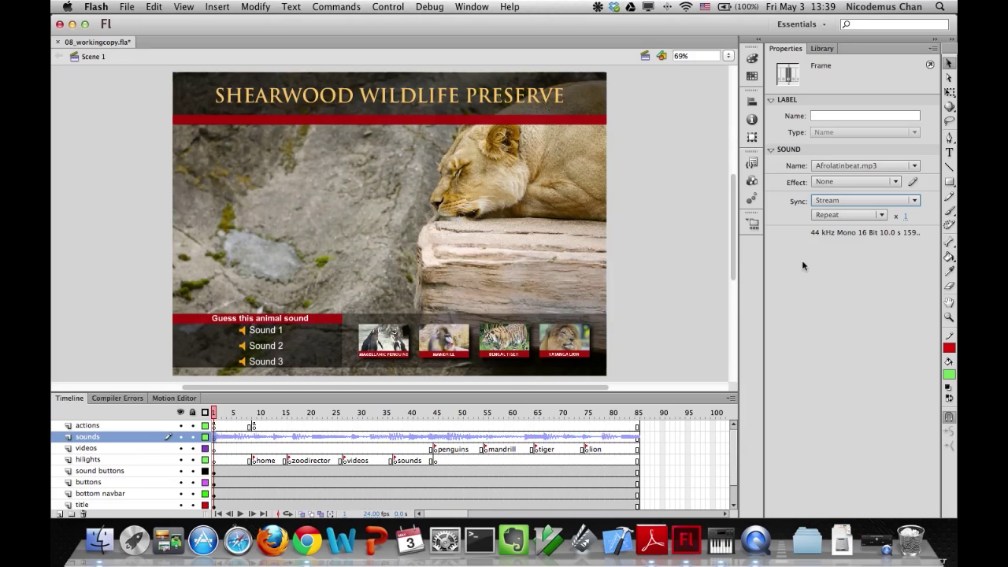
Preview the Afrolatinbeat.mp3 stream by scrubbing and playing the timeline from the first frames onward.
left_click(213, 413)
left_click_drag(214, 415, 250, 417)
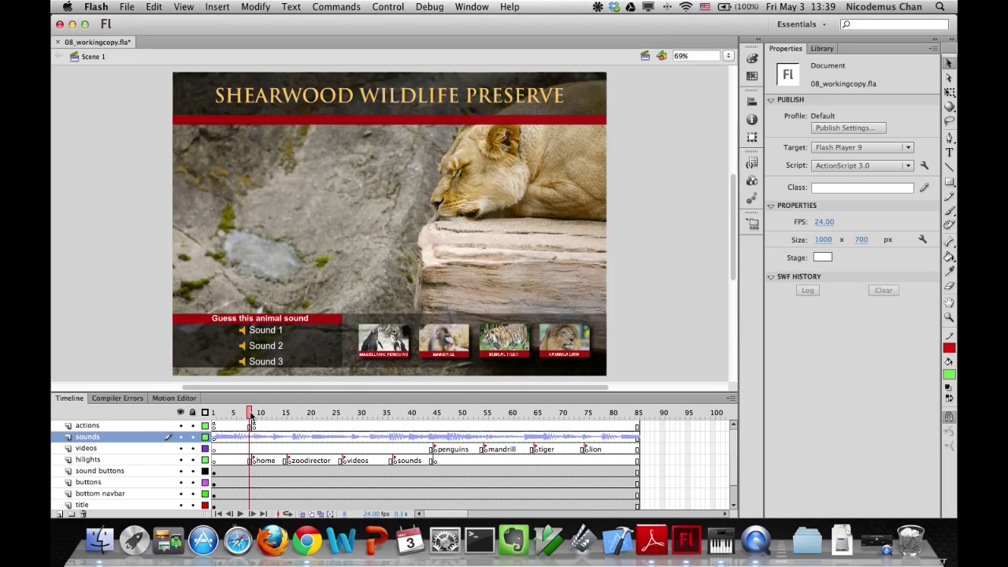
left_click(240, 513)
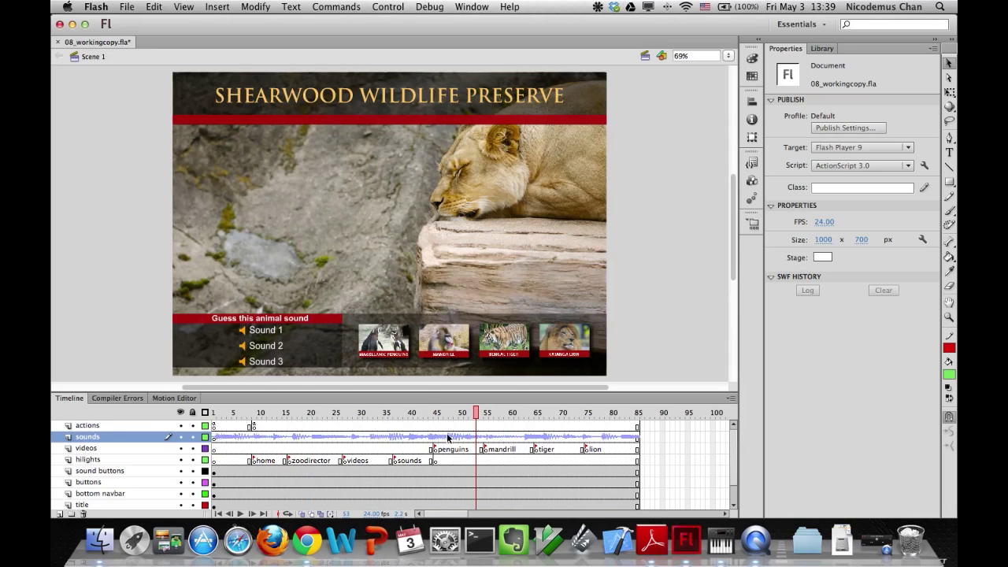
left_click_drag(434, 413, 270, 415)
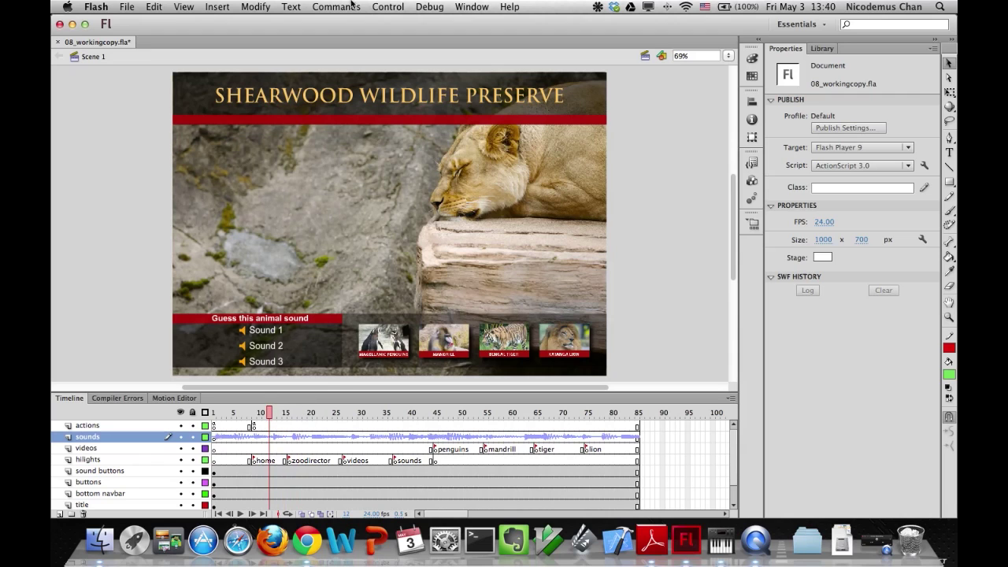
Test the movie to hear how long the streamed music plays, and close the preview.
left_click(387, 7)
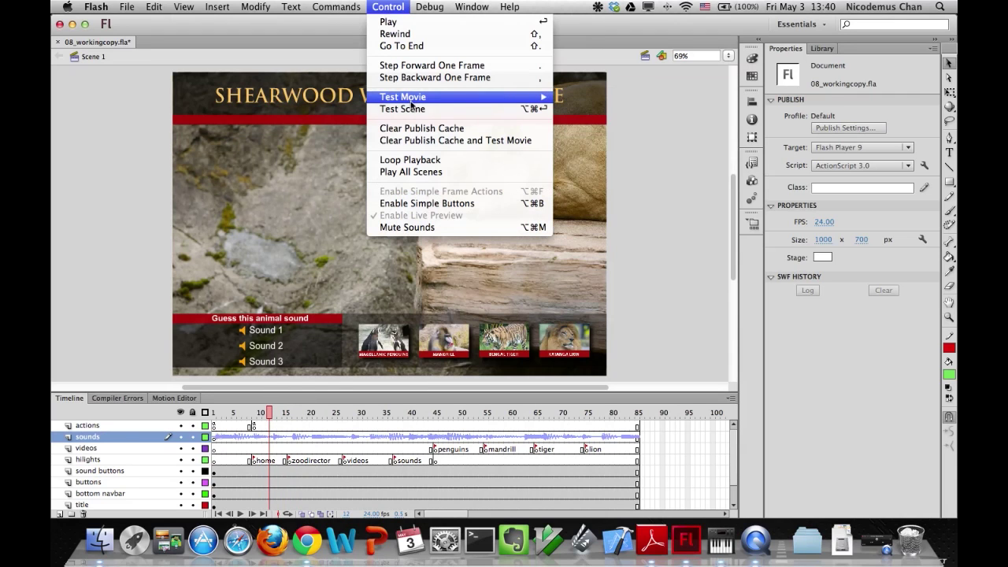
mouse_move(411, 103)
left_click(611, 172)
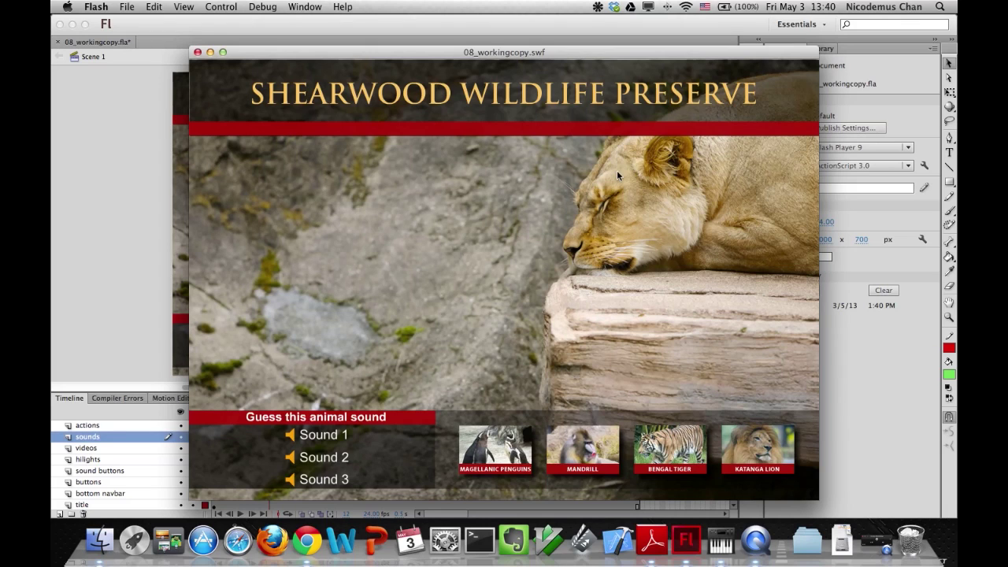
left_click(198, 52)
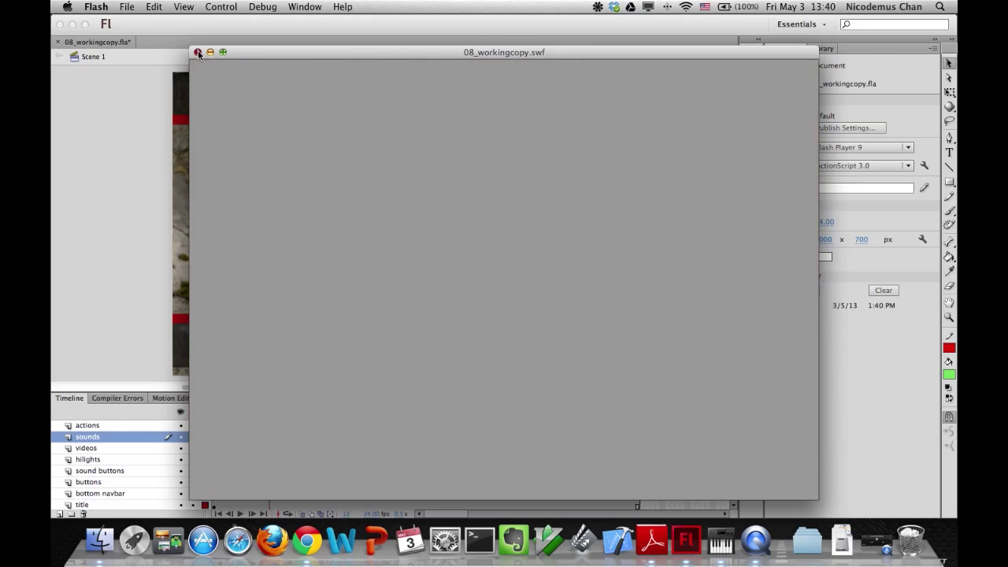
Examine the script attached to frame 9 of the actions layer.
left_click_drag(269, 412, 244, 413)
left_click(254, 425)
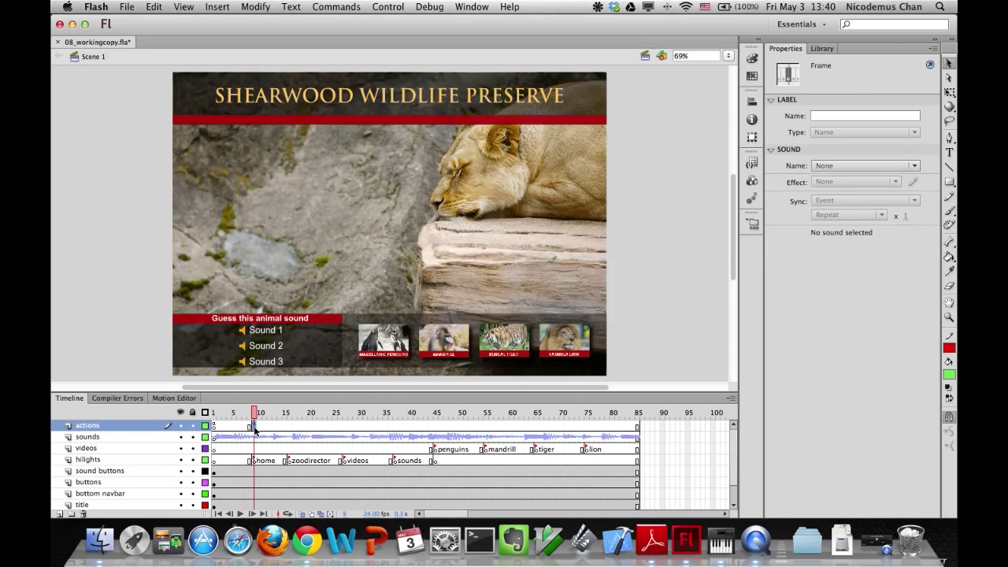
left_click(930, 67)
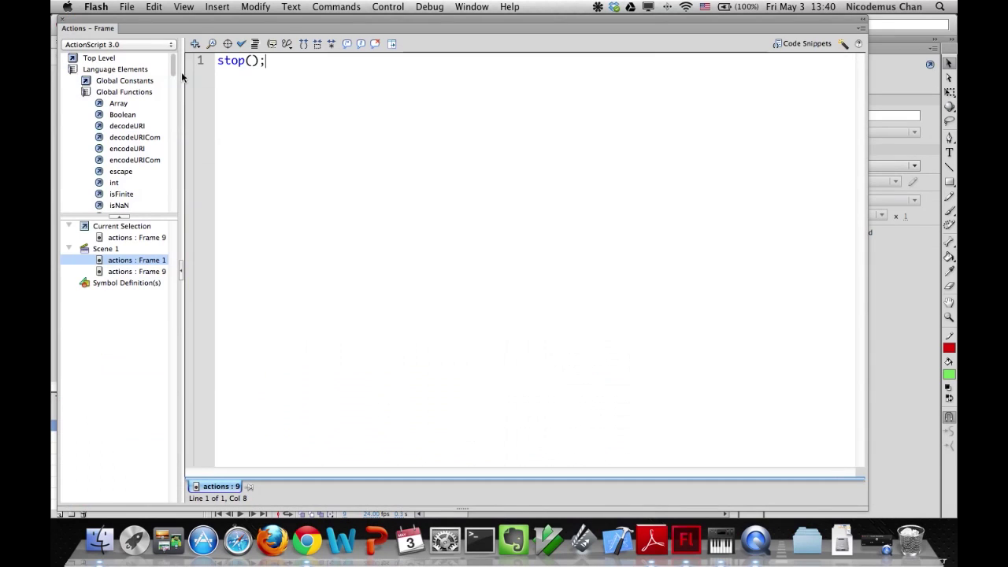
left_click(63, 19)
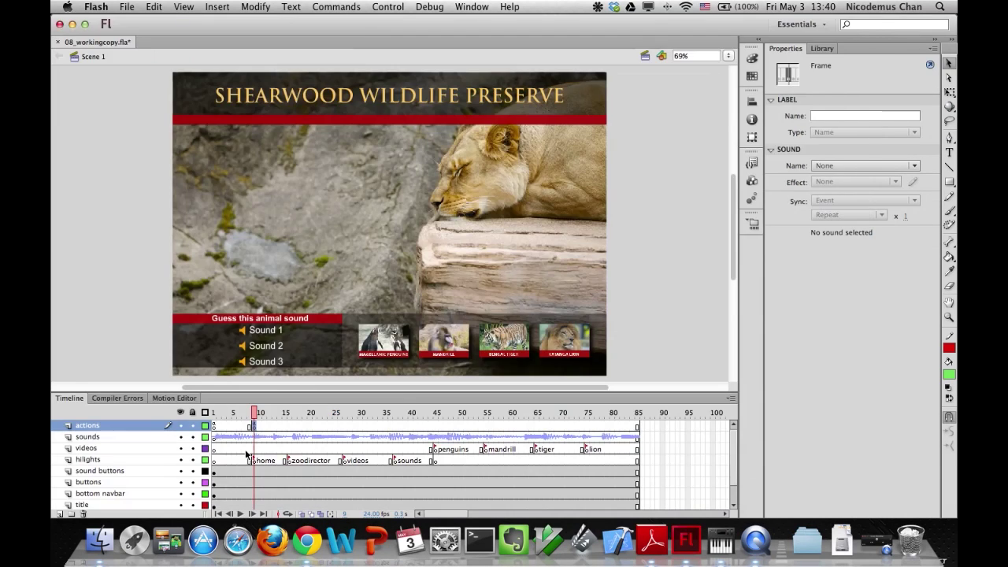
Insert one frame across all layers at frame 5, before the stop action and the home label.
mouse_move(253, 412)
left_mouse_down()
mouse_move(209, 412)
mouse_move(254, 412)
left_mouse_up()
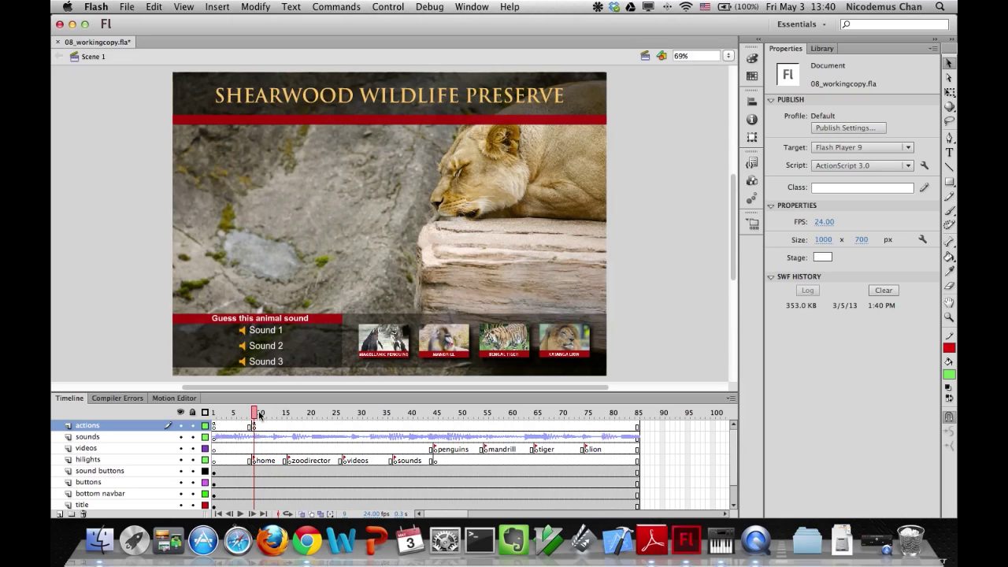
scroll(242, 430, "right", 5)
scroll(342, 484, "left", 5)
left_click(234, 412)
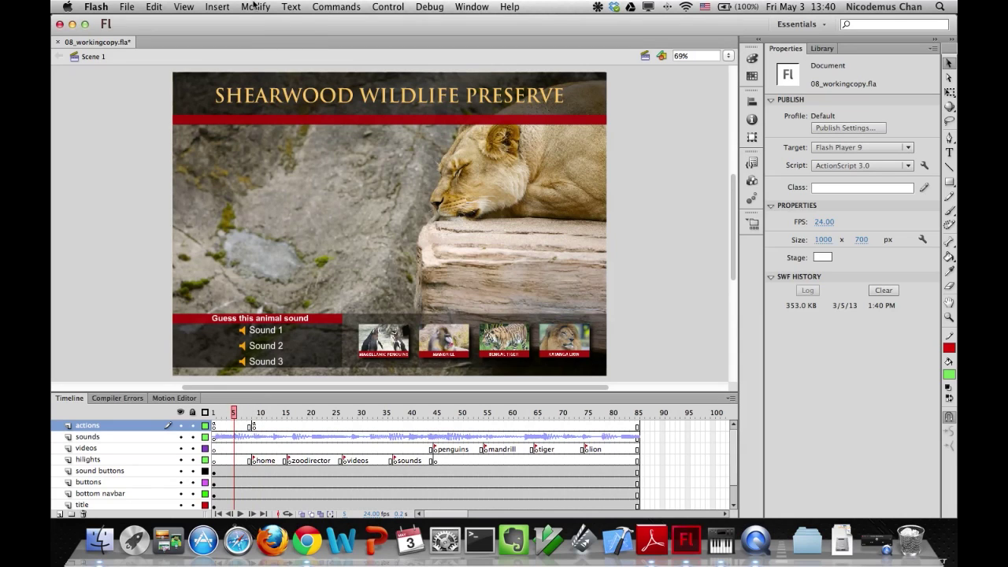
left_click(227, 7)
mouse_move(260, 84)
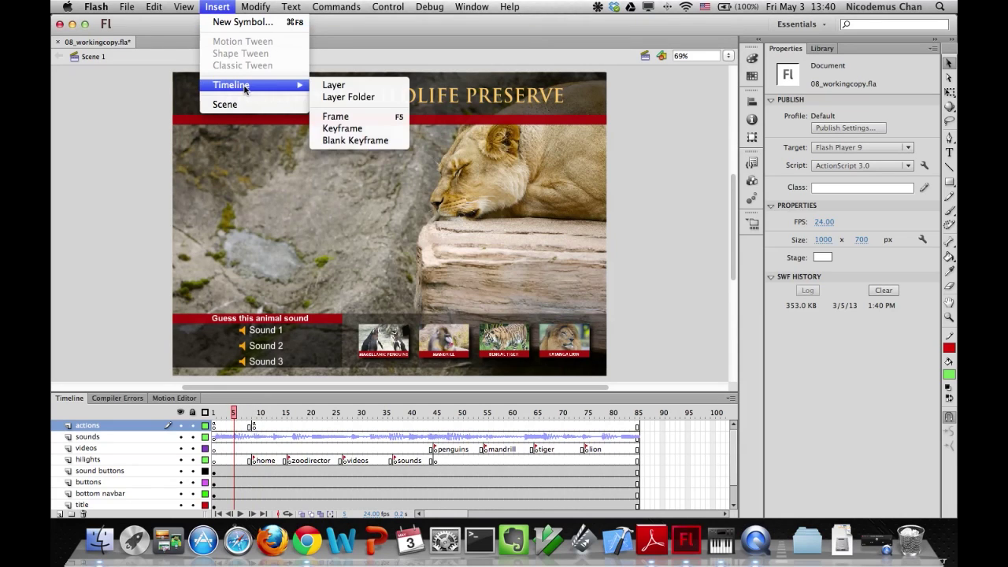
left_click(336, 117)
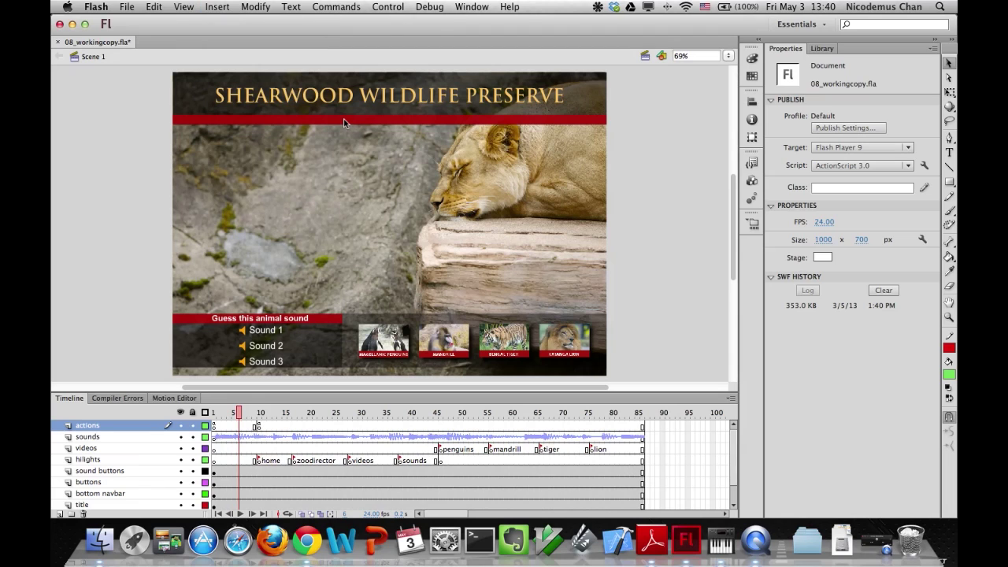
Enlarge the timeline area until every layer down to background photo is shown.
left_click_drag(716, 392, 715, 349)
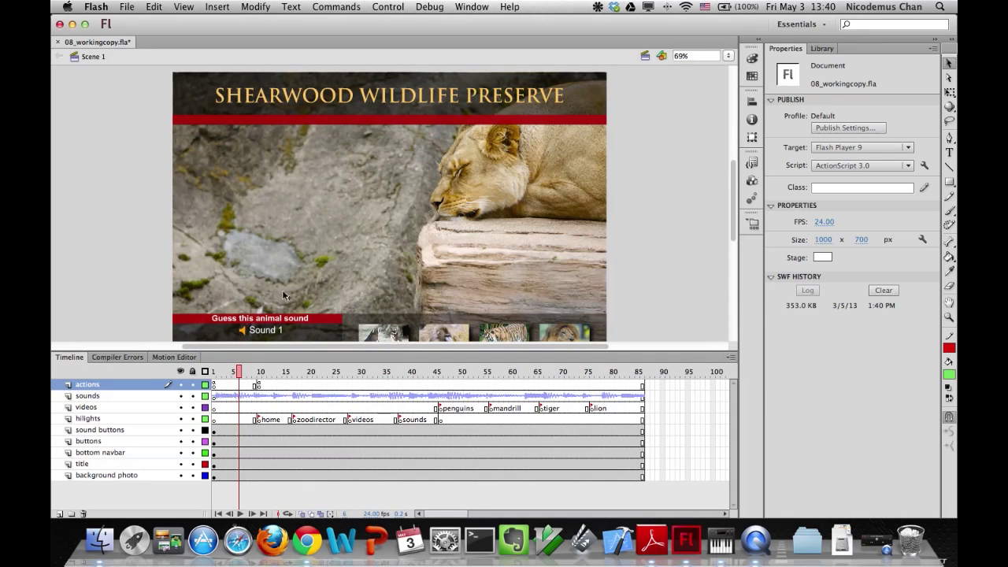
left_click(265, 7)
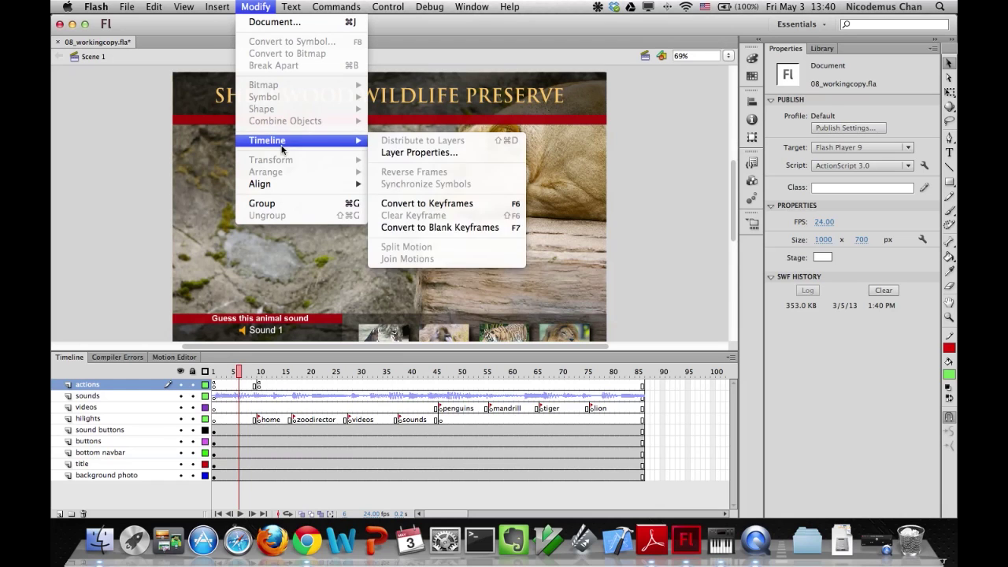
mouse_move(319, 141)
left_click(117, 156)
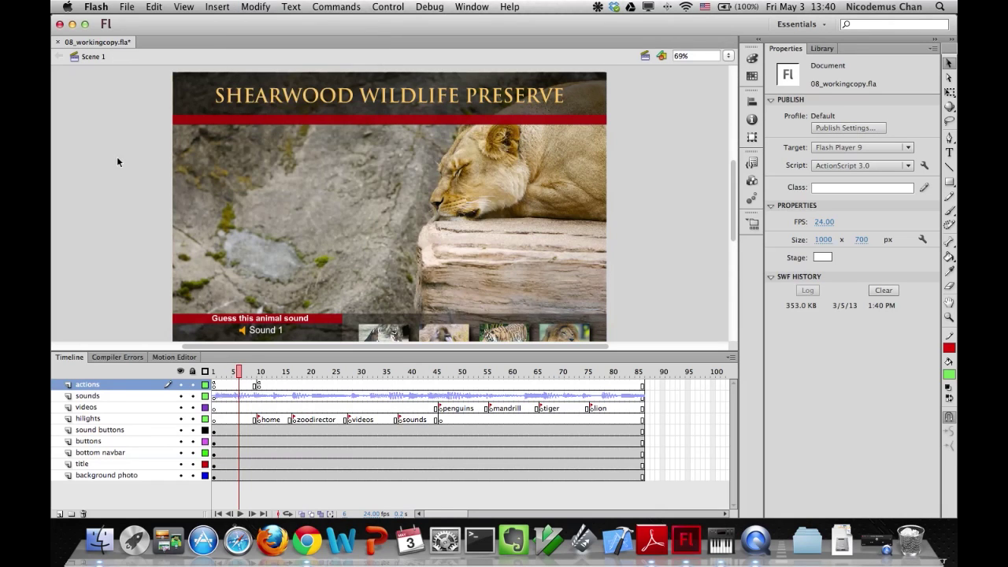
Insert more frames across all layers until the stop action and home keyframes reach frame 52.
left_click(218, 7)
mouse_move(241, 85)
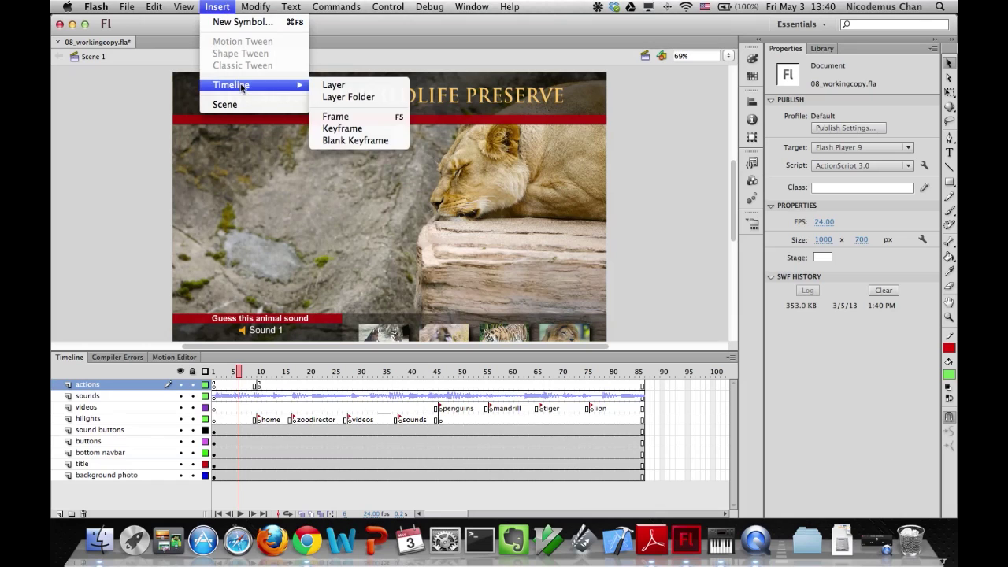
left_click(335, 117)
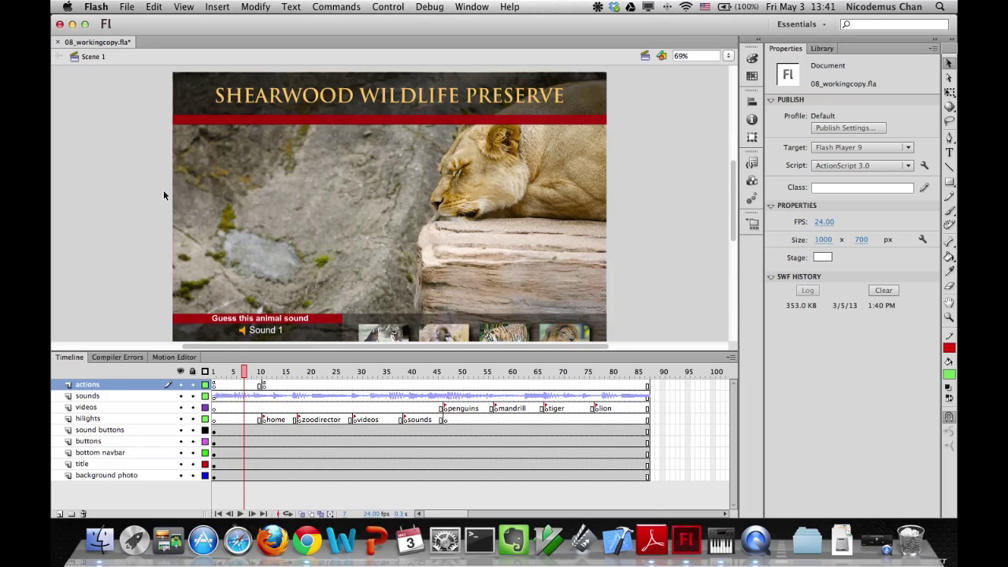
key("F5")
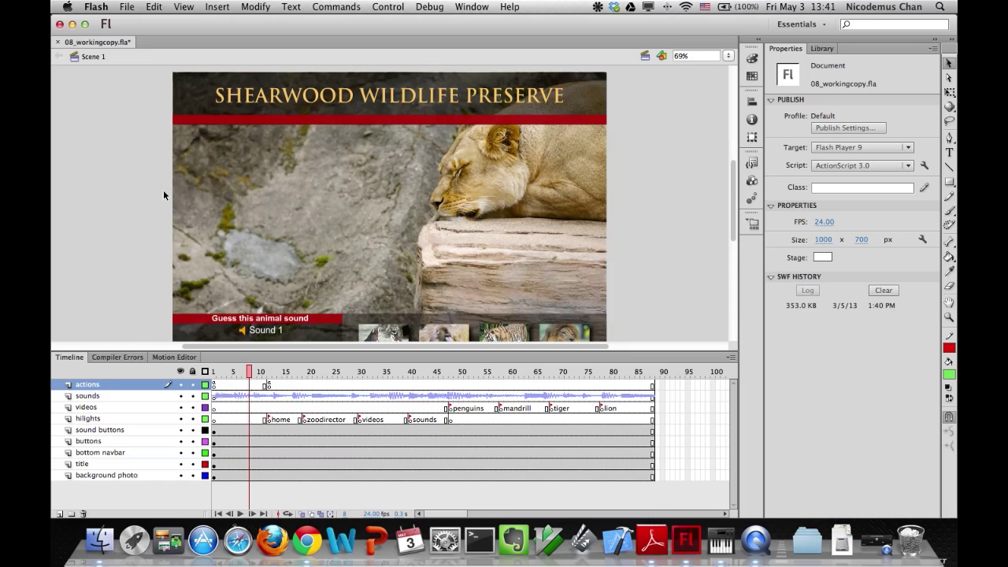
key("F5")
key("F5")
key("F5")
key("F5")
key("F5")
key("F5")
key("F5")
key("F5")
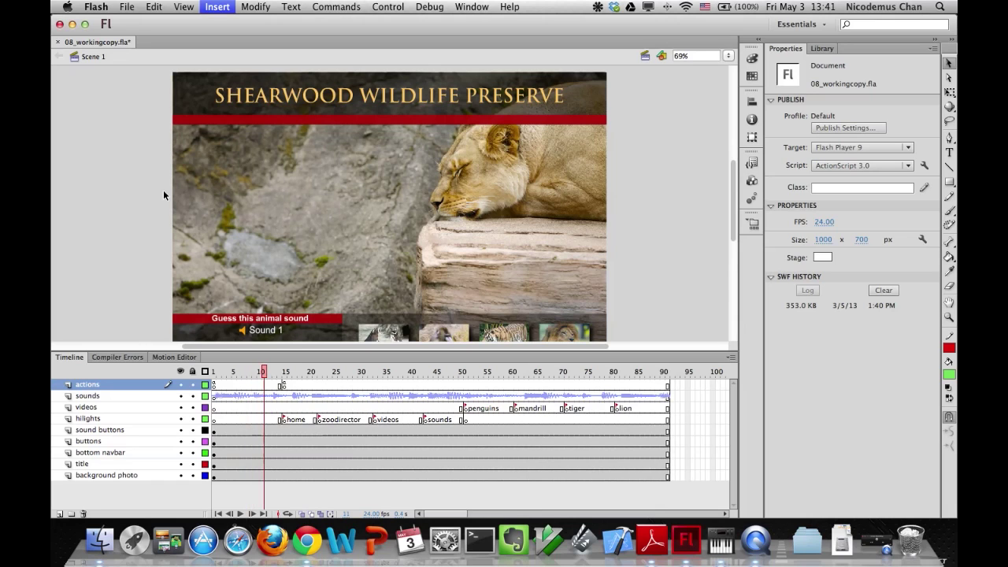
key("F5")
key("F5")
key("F5")
key("F5")
key("F5")
key("F5")
key("F5")
key("F5")
key("F5")
key("F5")
key("F5")
key("F5")
key("F5")
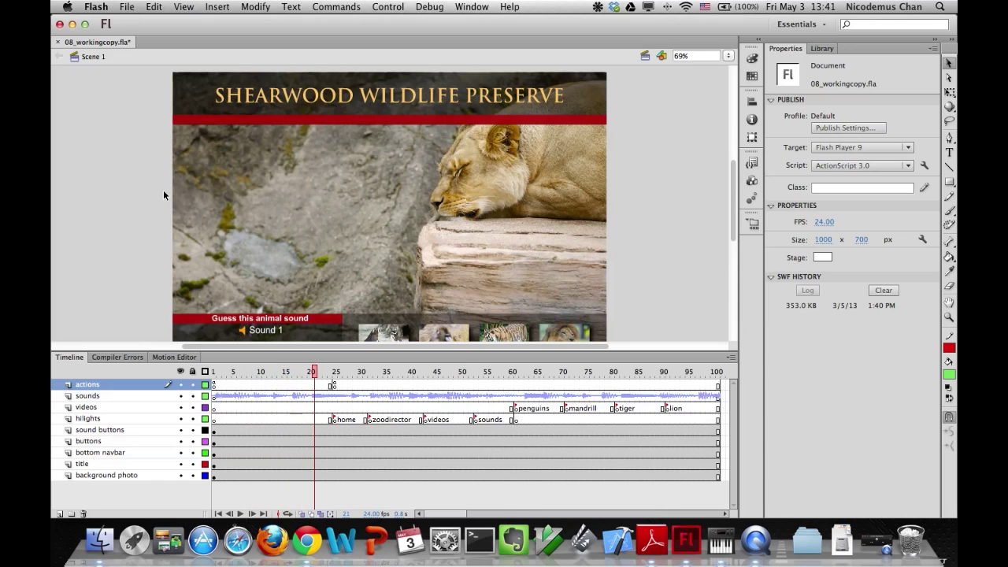
key("F5")
key("F5")
key("F5")
key("F5")
key("F5")
key("F5")
key("F5")
key("F5")
key("F5")
key("F5")
key("F5")
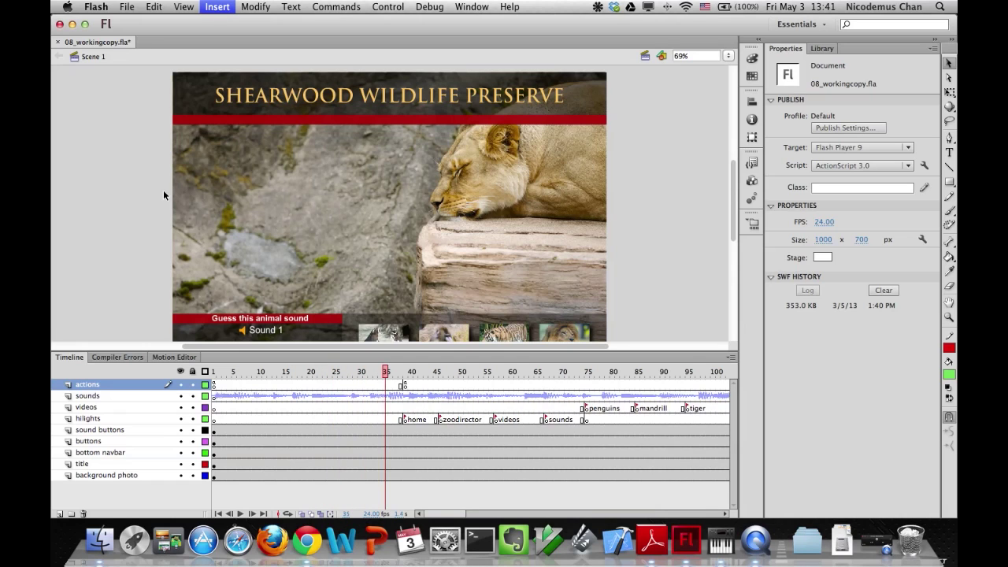
key("F5")
key("F5")
key("F5")
key("F5")
key("F5")
key("F5")
key("F5")
key("F5")
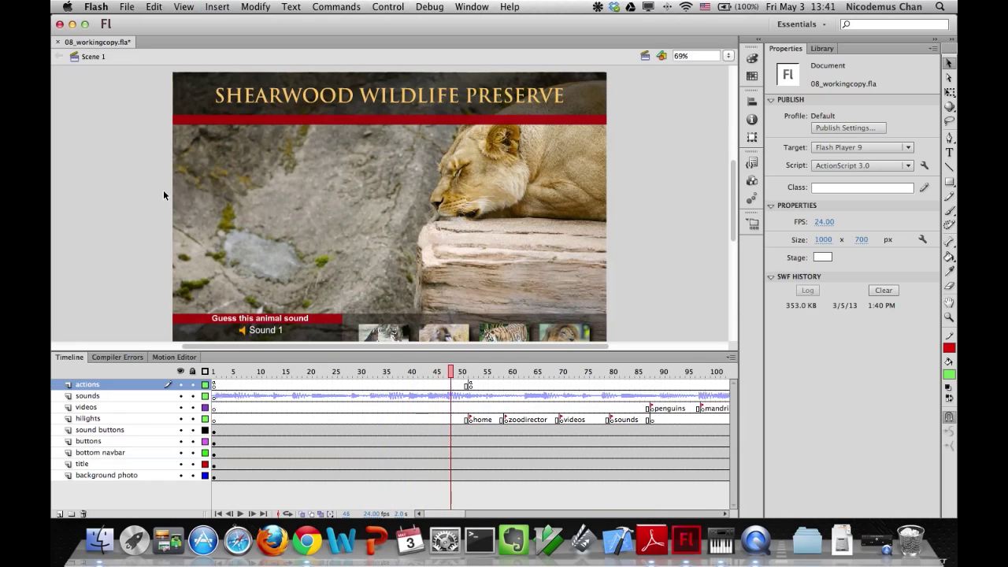
Remove two frames across all layers so that the stop action and home keyframes fall on frame 50.
left_click(457, 372)
left_click(461, 372)
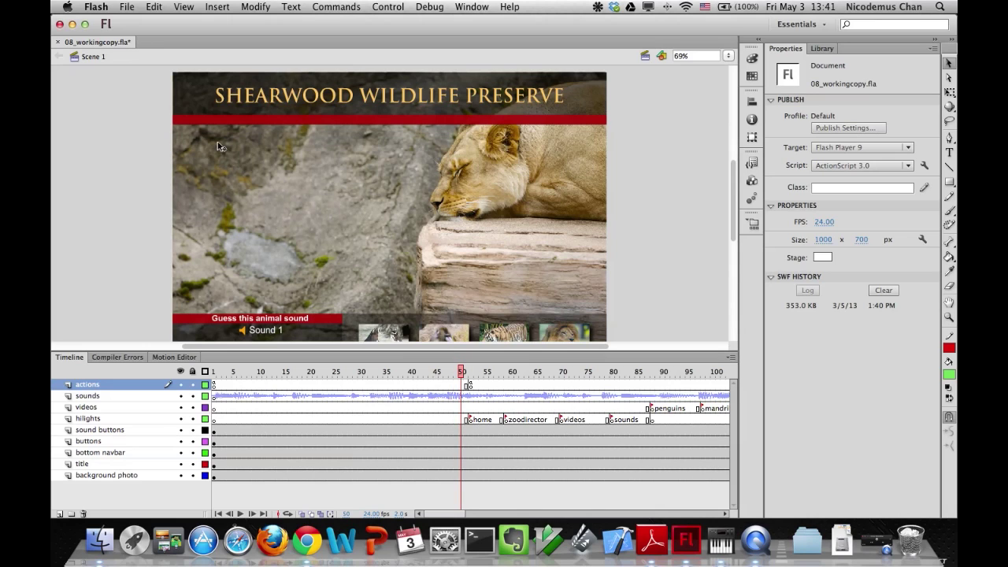
key("comma")
key("comma")
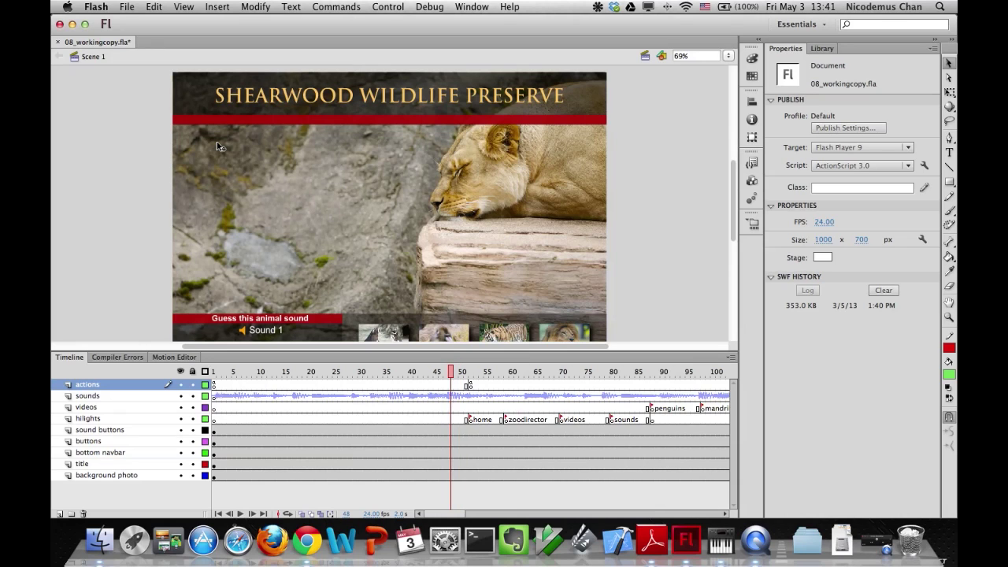
key("comma")
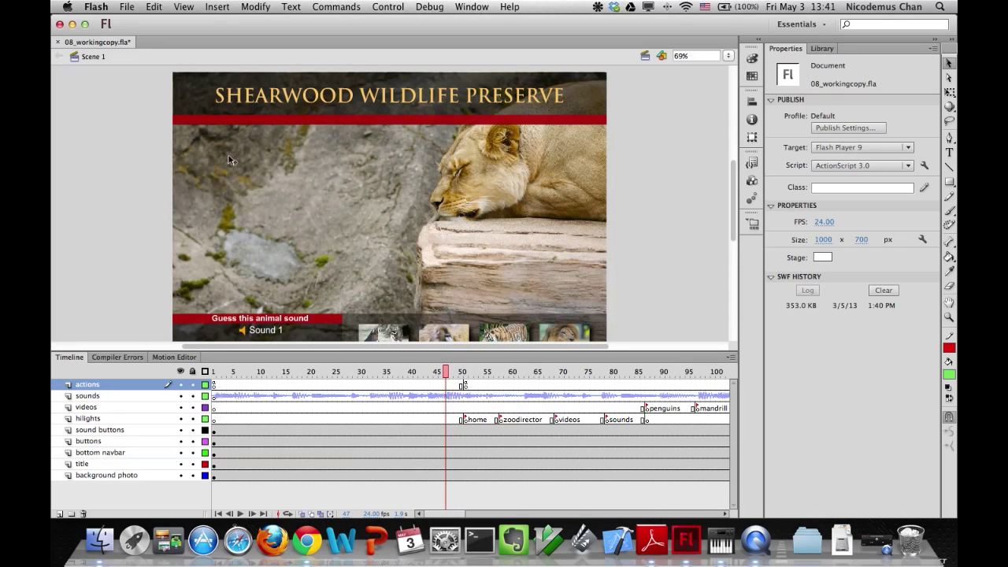
left_click(454, 369)
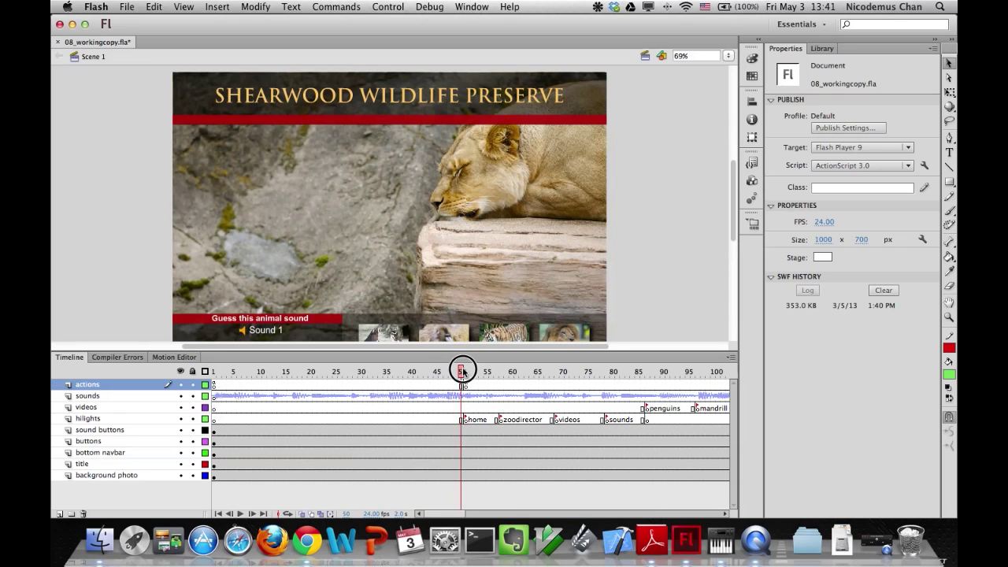
left_click(445, 370)
key("super+c")
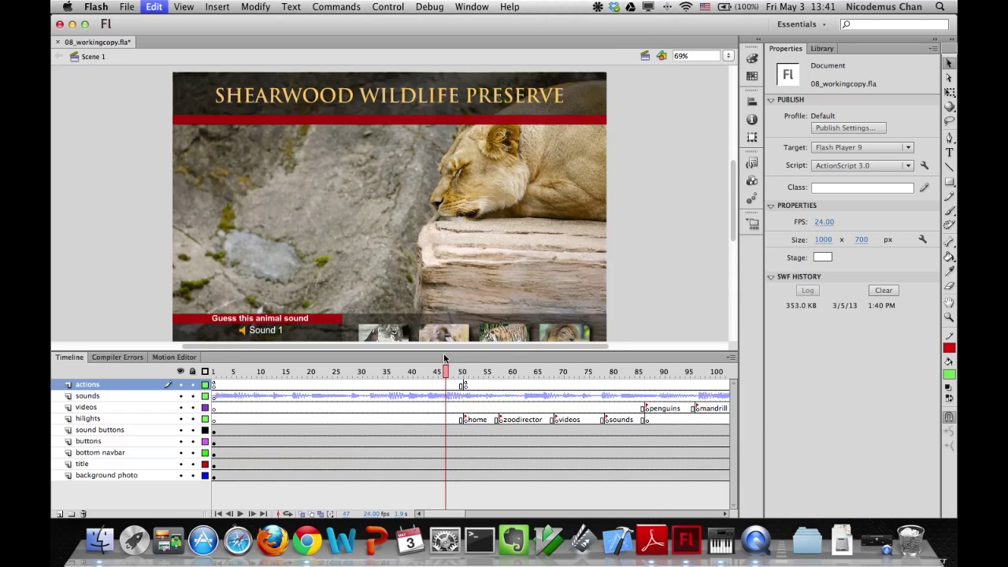
key("shift+F5")
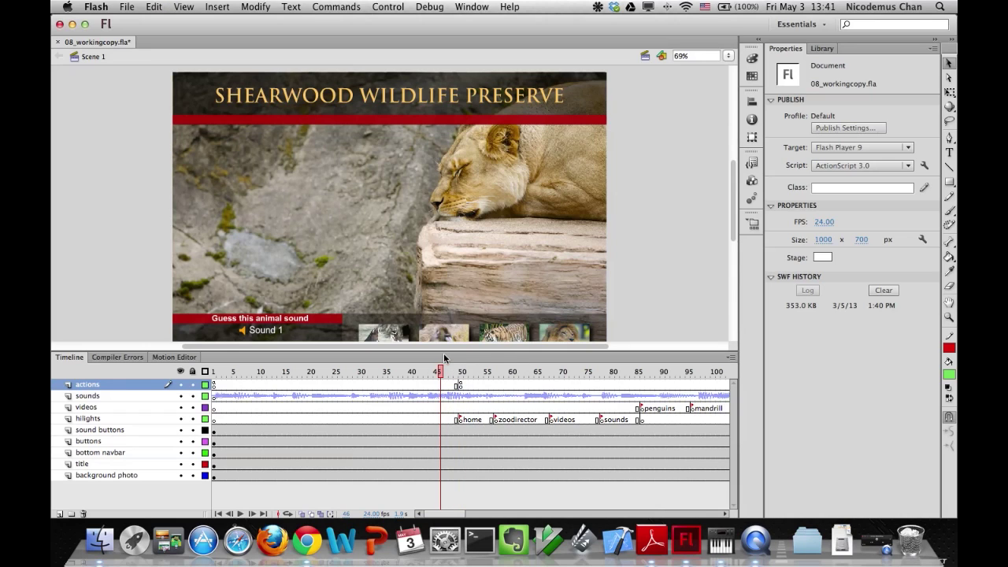
Scrub back to frame 8, test the lengthened movie twice to hear the streamed music, and close each preview.
left_click_drag(448, 371, 249, 371)
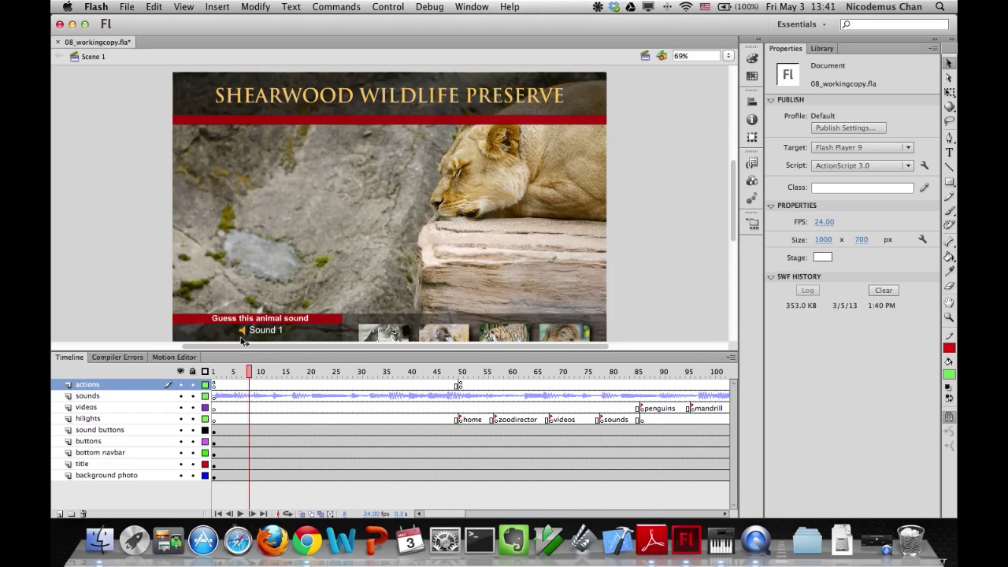
key("super+Return")
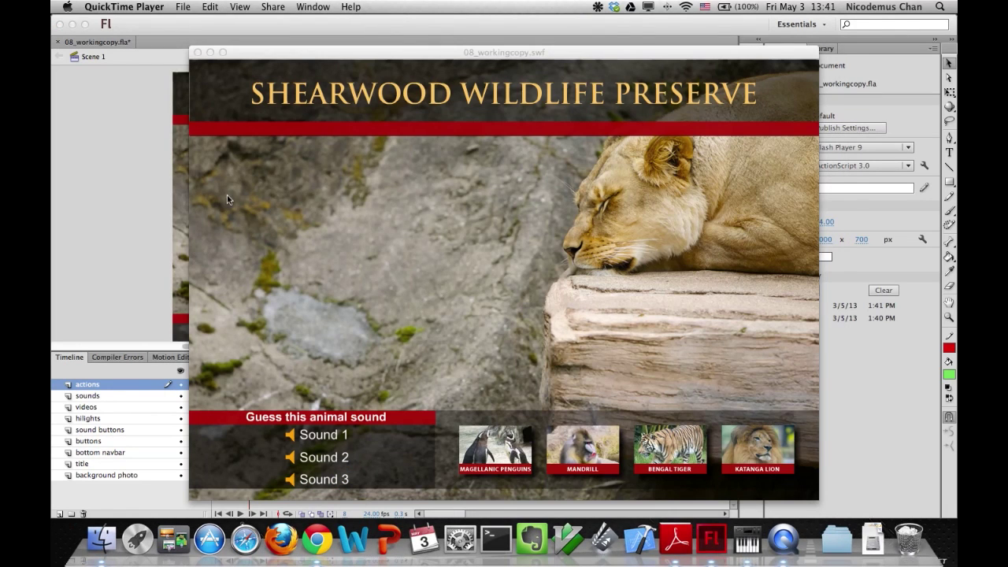
left_click(198, 52)
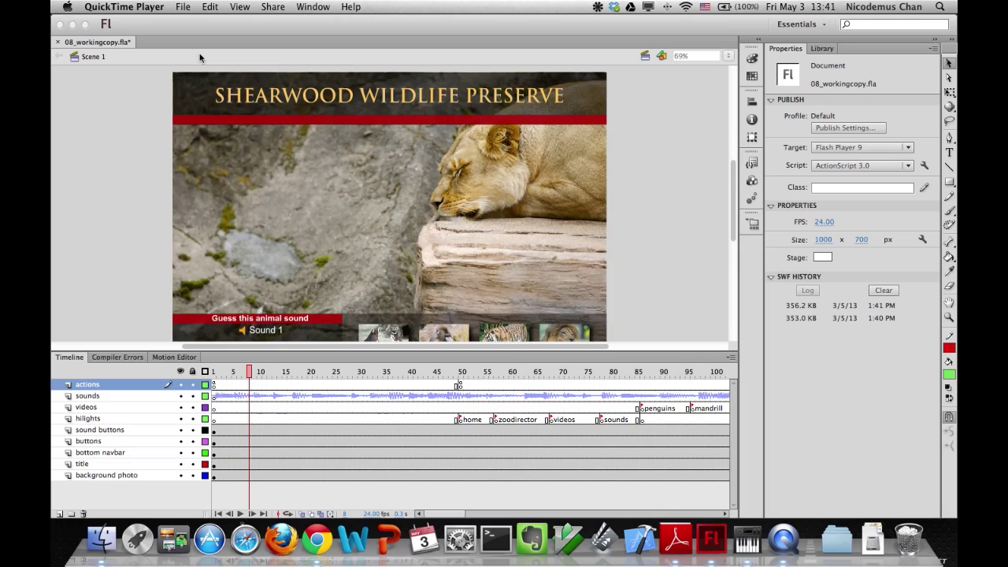
left_click(171, 66)
key("super+Return")
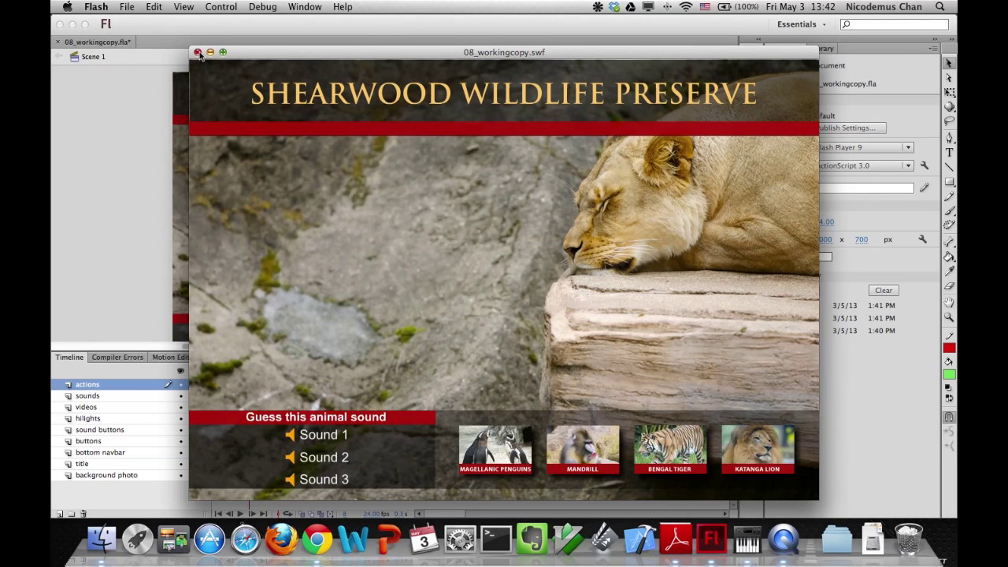
left_click(198, 52)
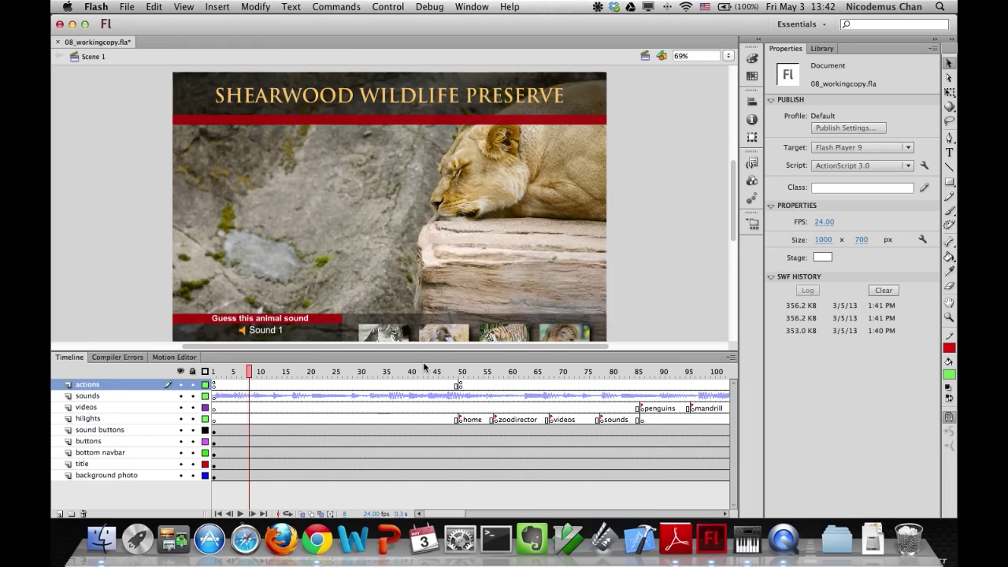
Open the envelope of the Afrolatinbeat sound on the sounds layer, preview its playback, and review the available effects.
left_click(213, 397)
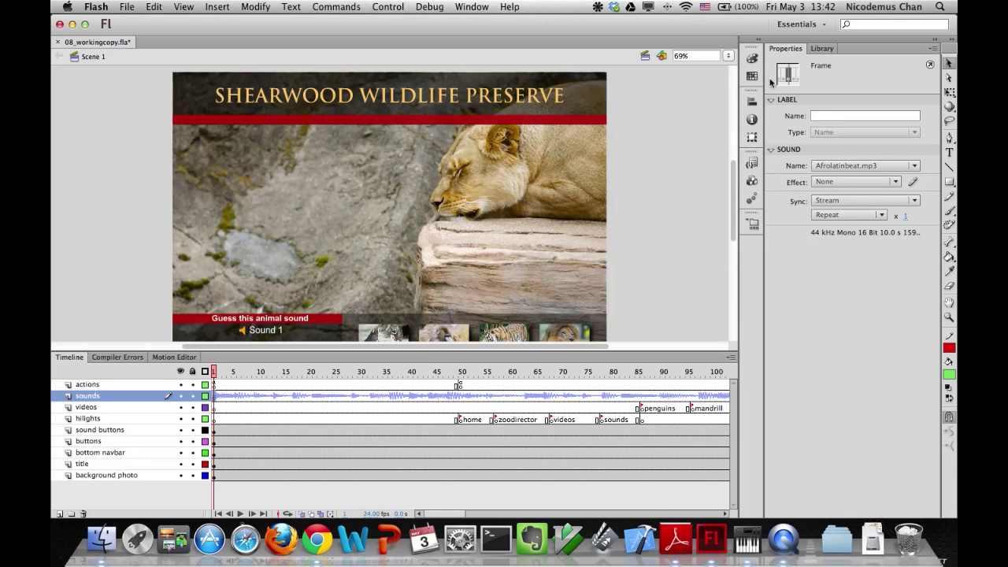
left_click(913, 182)
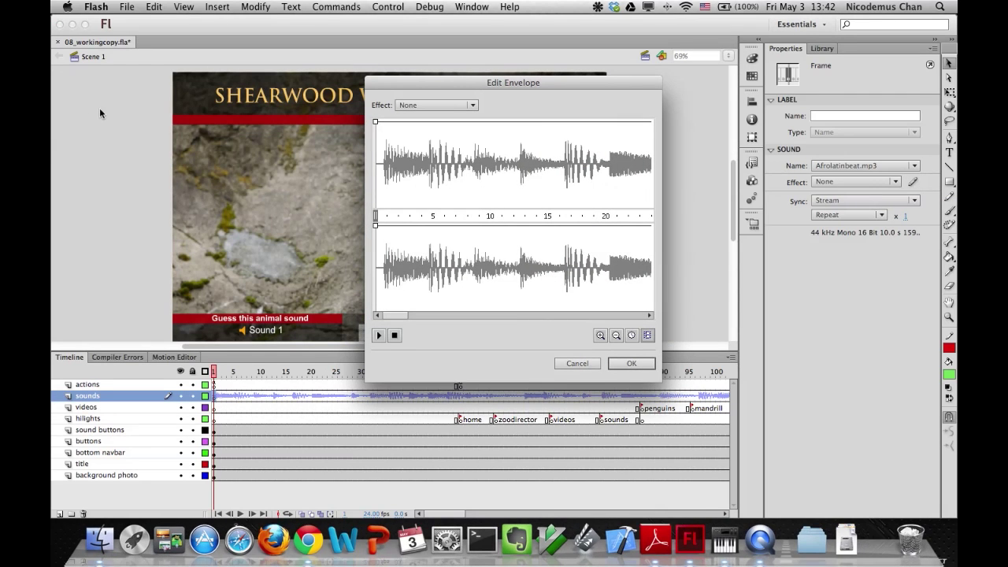
left_click(377, 337)
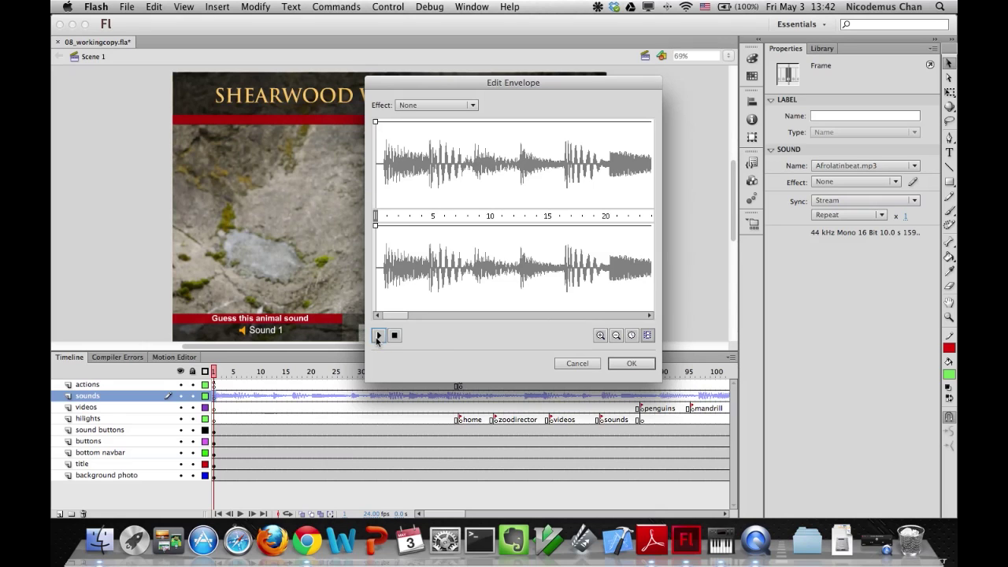
left_click(377, 337)
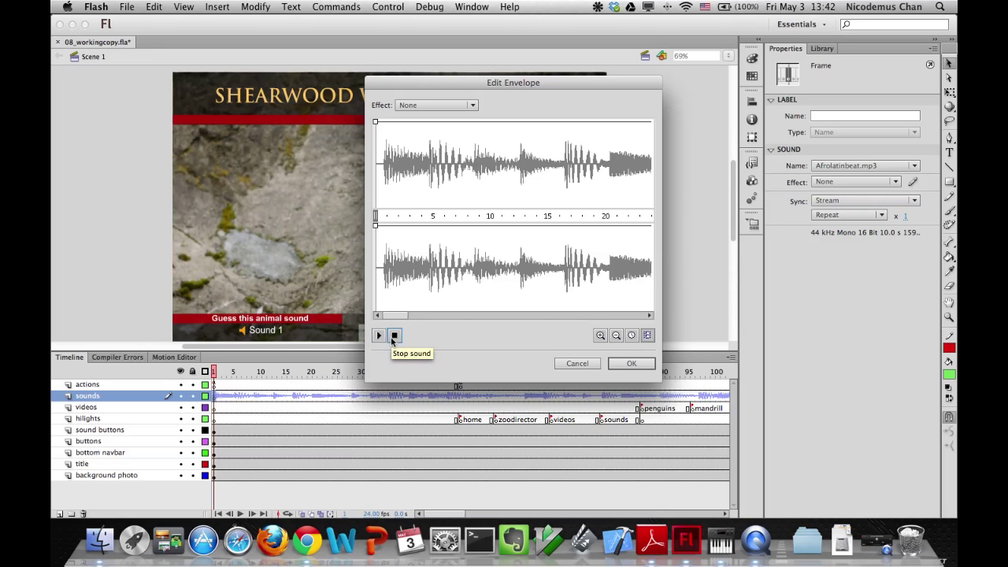
left_click(394, 337)
left_click(430, 105)
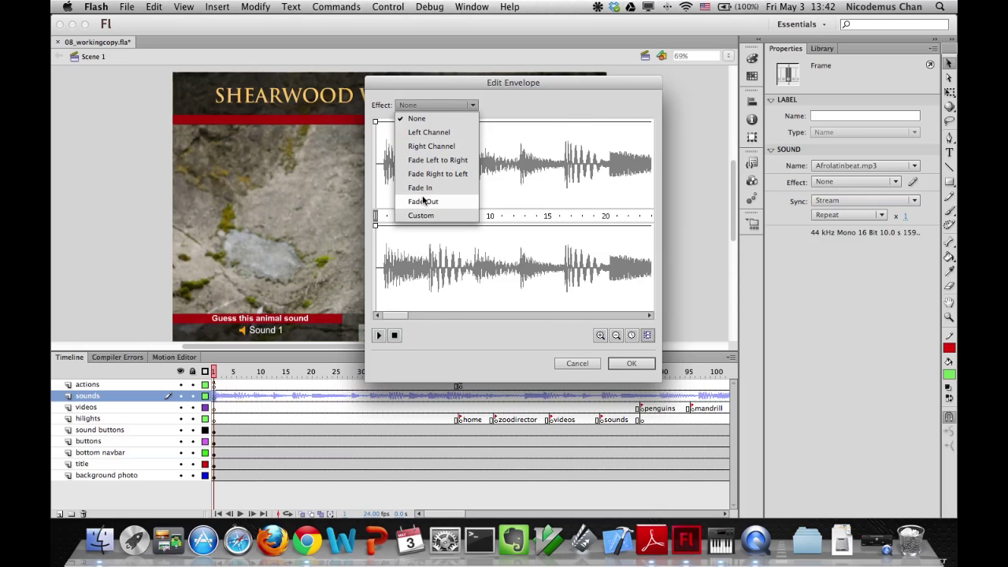
left_click(509, 107)
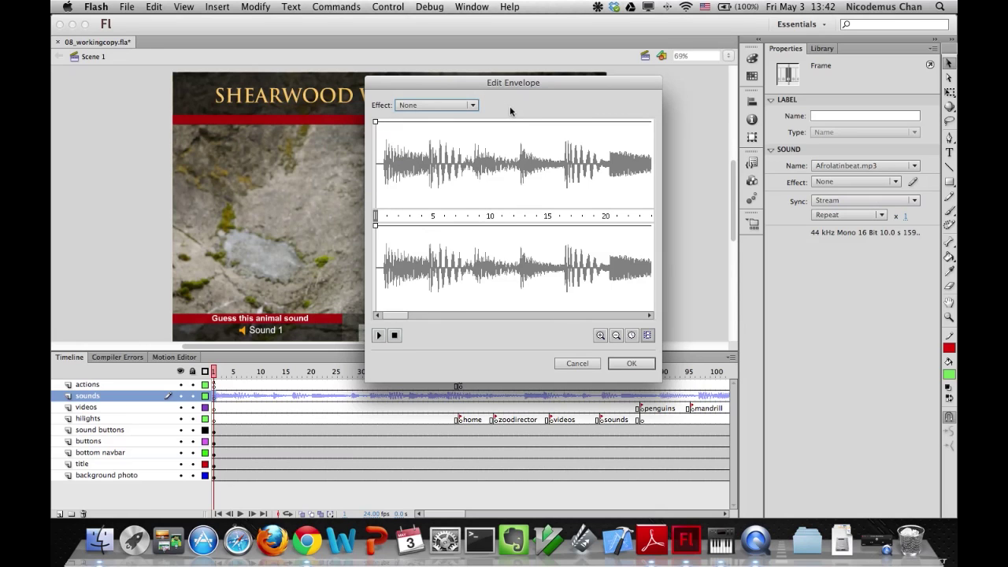
Inspect the sound's waveform at several zoom levels, comparing the seconds and frames scales, with its full length shown in frames.
left_click(601, 336)
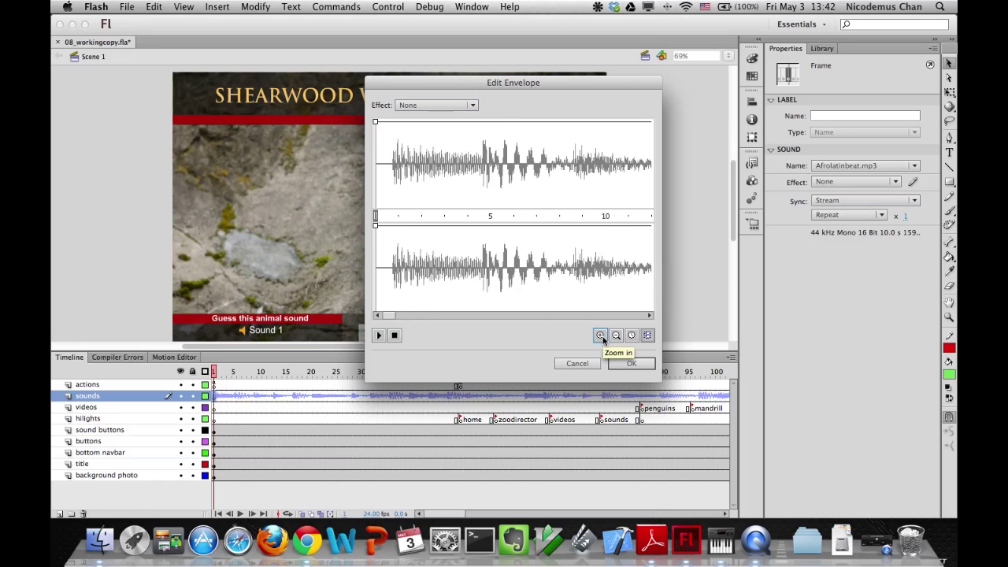
left_click(616, 335)
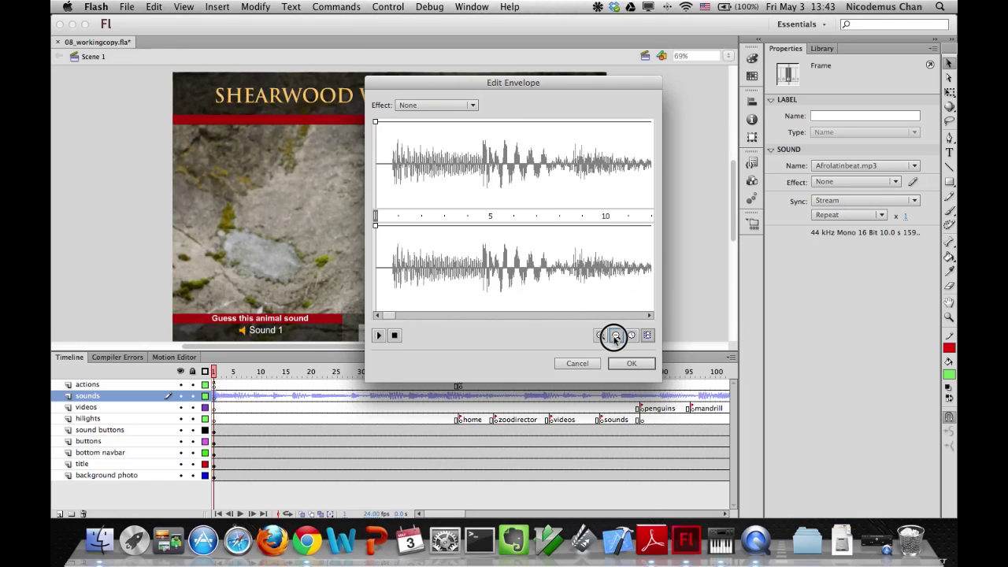
left_click(615, 336)
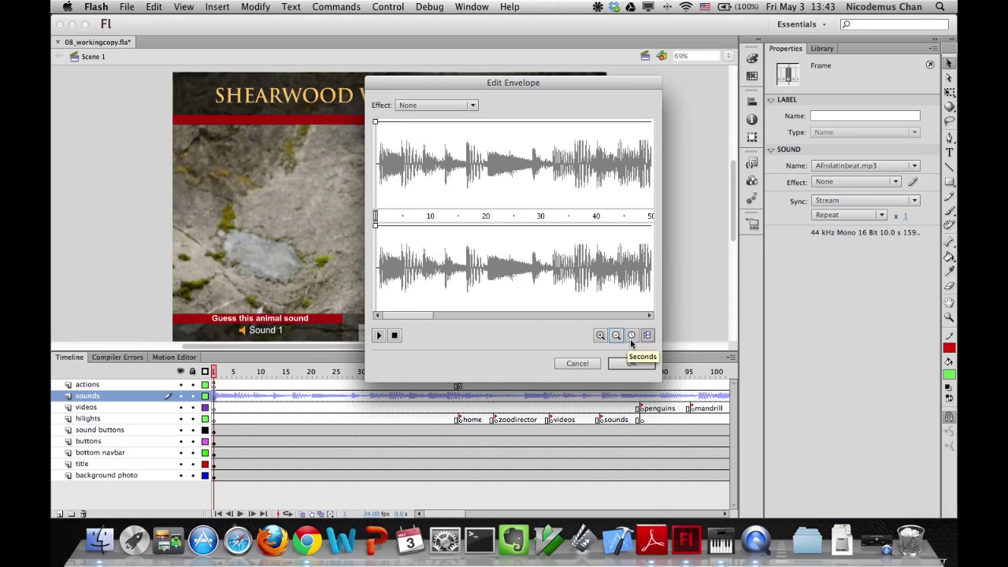
left_click(631, 336)
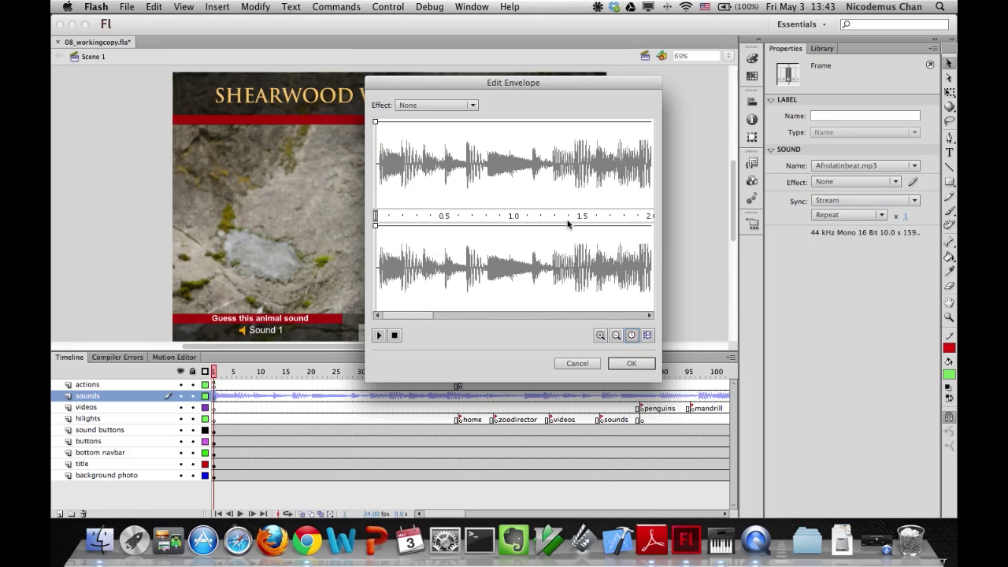
left_click(648, 336)
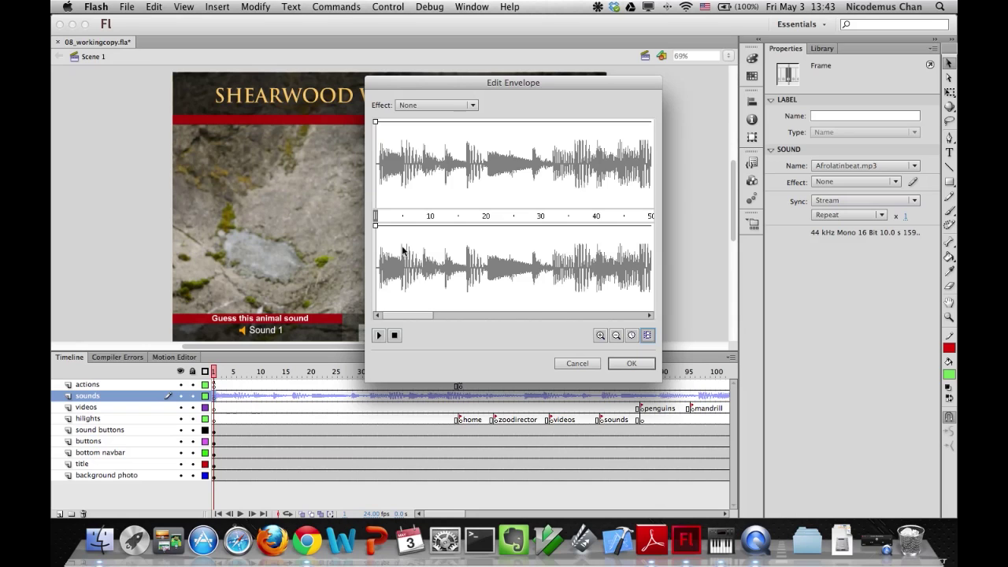
left_click(632, 335)
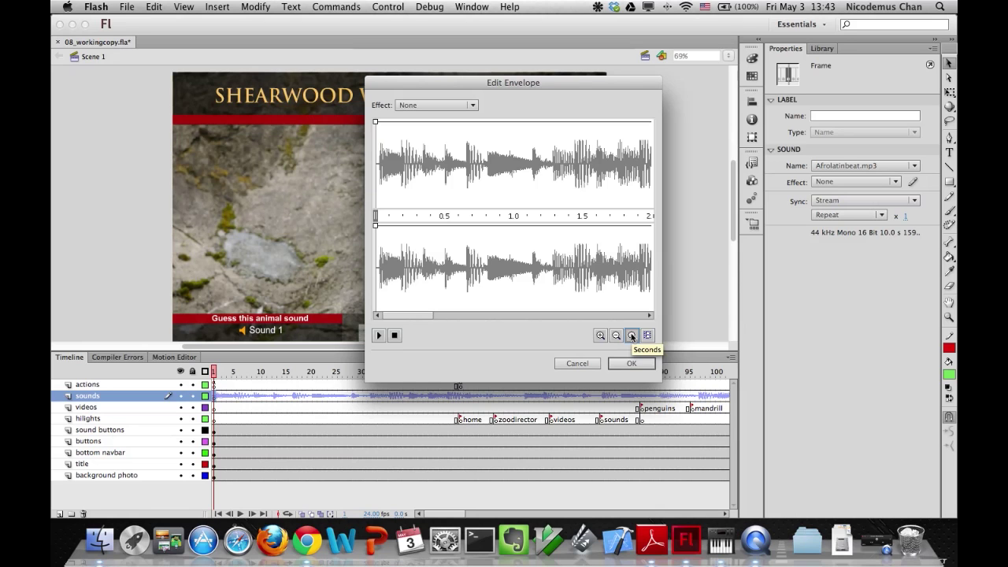
left_click(616, 336)
left_click(617, 336)
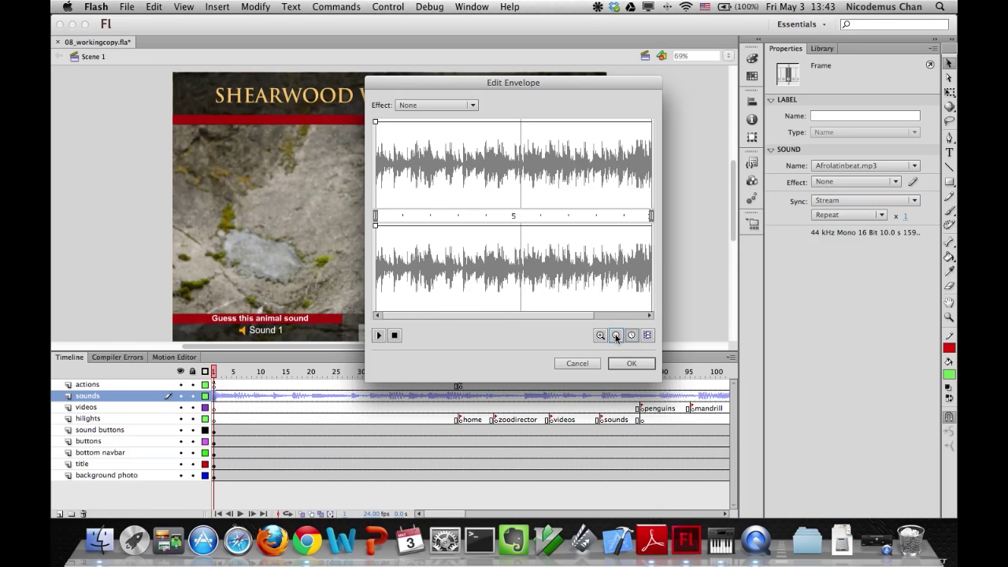
left_click(617, 336)
left_click(601, 336)
left_click(647, 337)
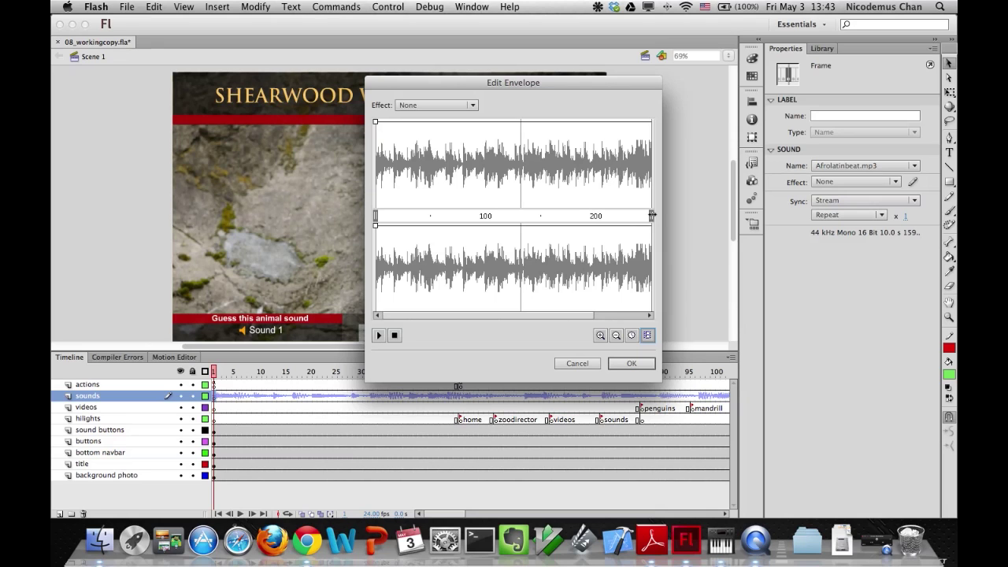
Trim the end of the Afrolatinbeat sound to about frame 45 and play the timeline to check it.
left_click_drag(652, 215, 453, 217)
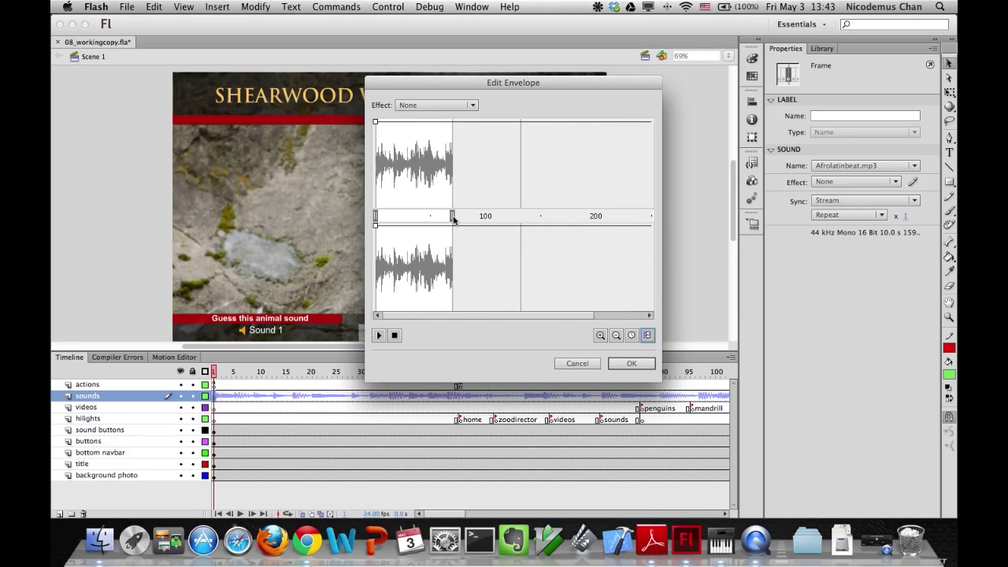
left_click(601, 336)
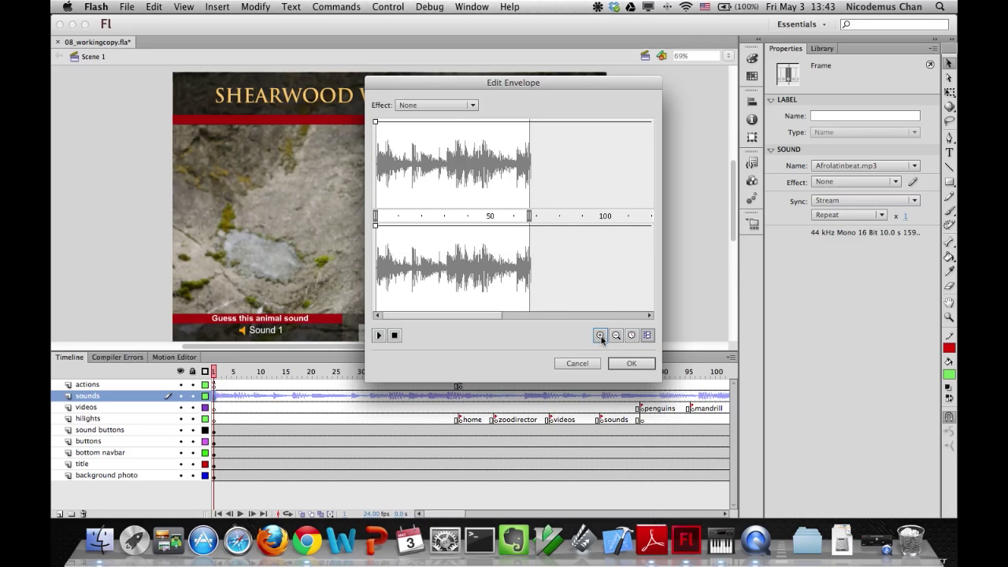
left_click(601, 337)
left_click_drag(416, 315, 453, 317)
left_click_drag(559, 218, 435, 220)
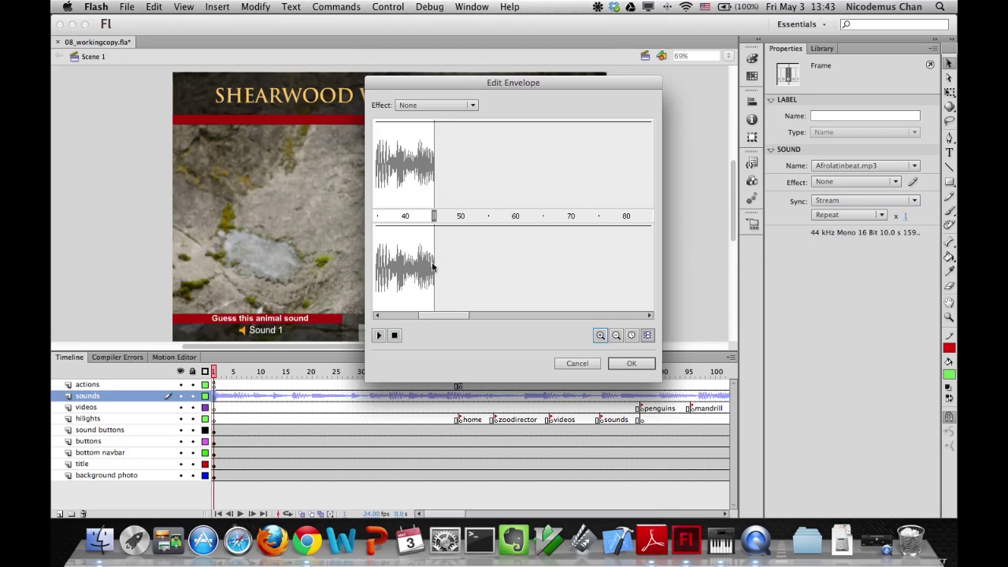
left_click_drag(457, 315, 399, 313)
left_click(623, 363)
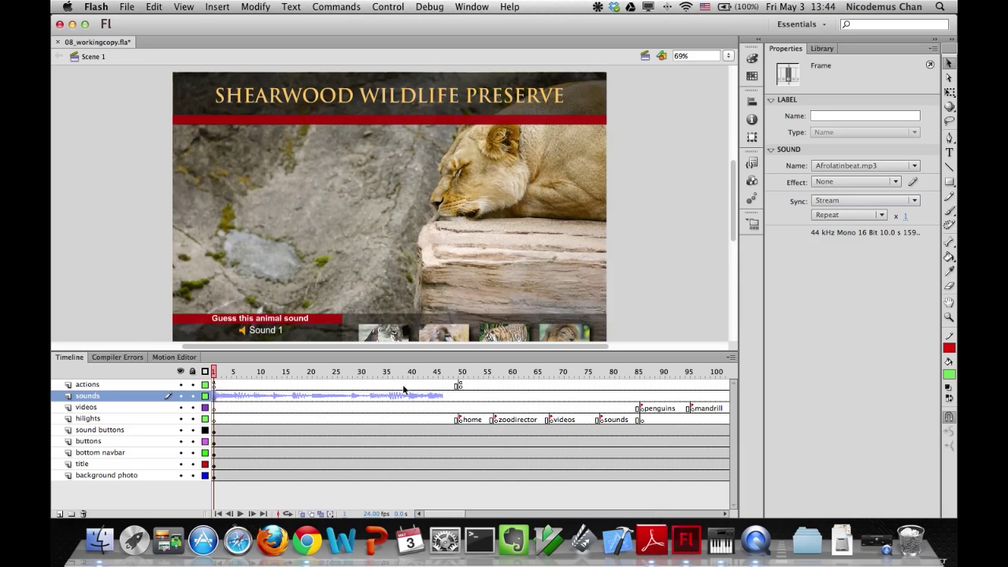
left_click(241, 514)
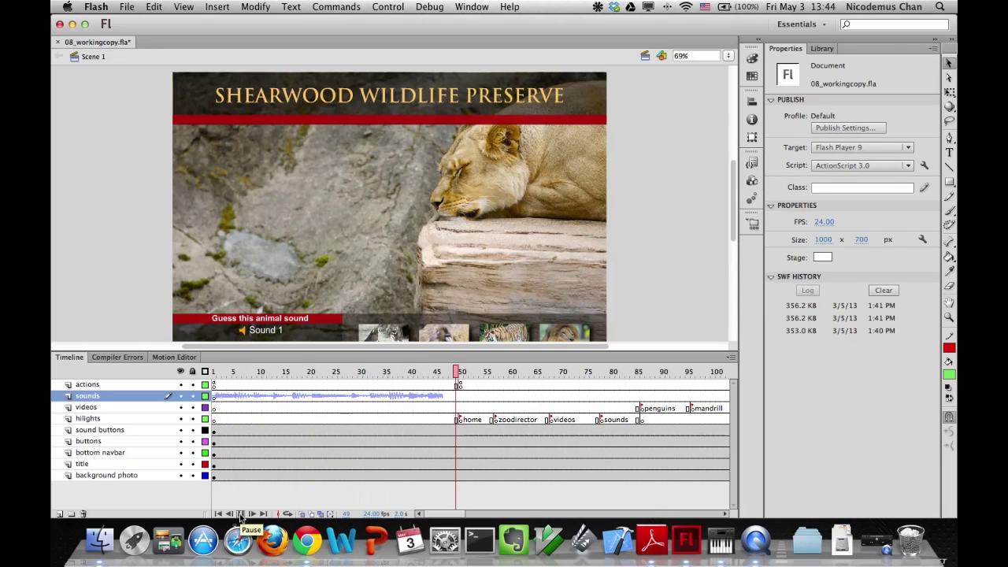
left_click(240, 513)
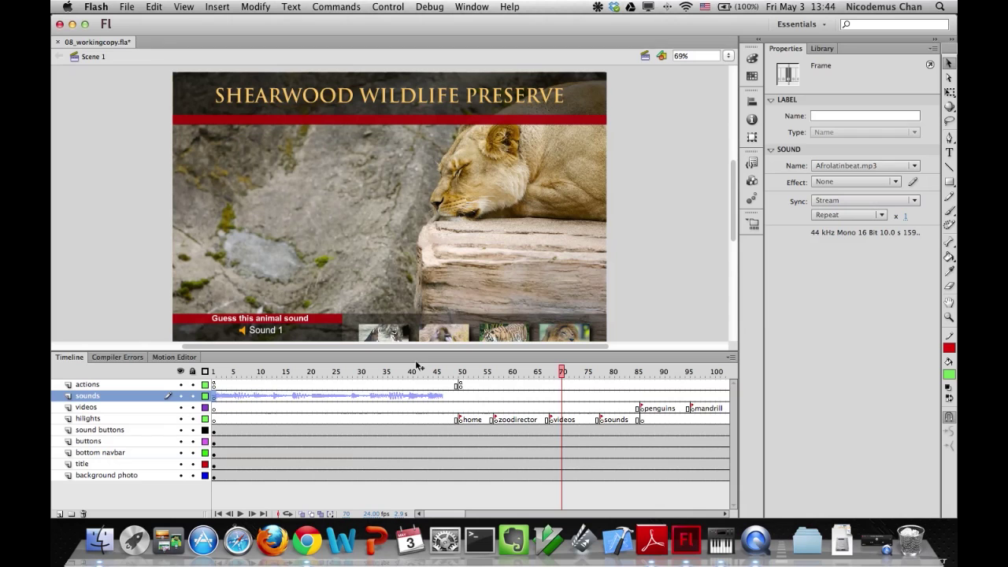
Fade out both channels of the Afrolatinbeat sound from about frame 20 to silence at its trimmed end.
left_click(914, 182)
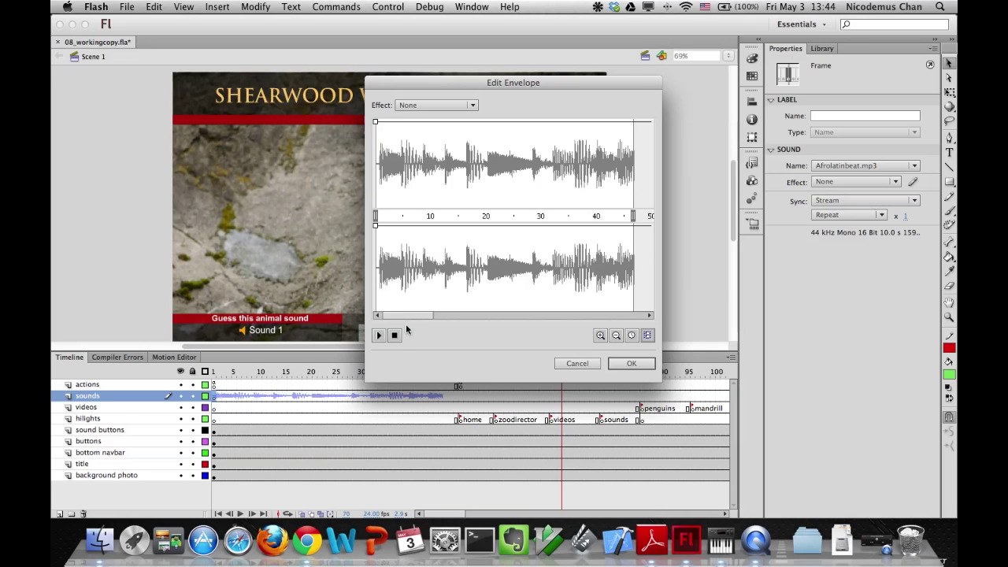
mouse_move(412, 315)
left_mouse_down()
mouse_move(432, 313)
mouse_move(396, 320)
mouse_move(428, 320)
left_mouse_up()
left_click(601, 335)
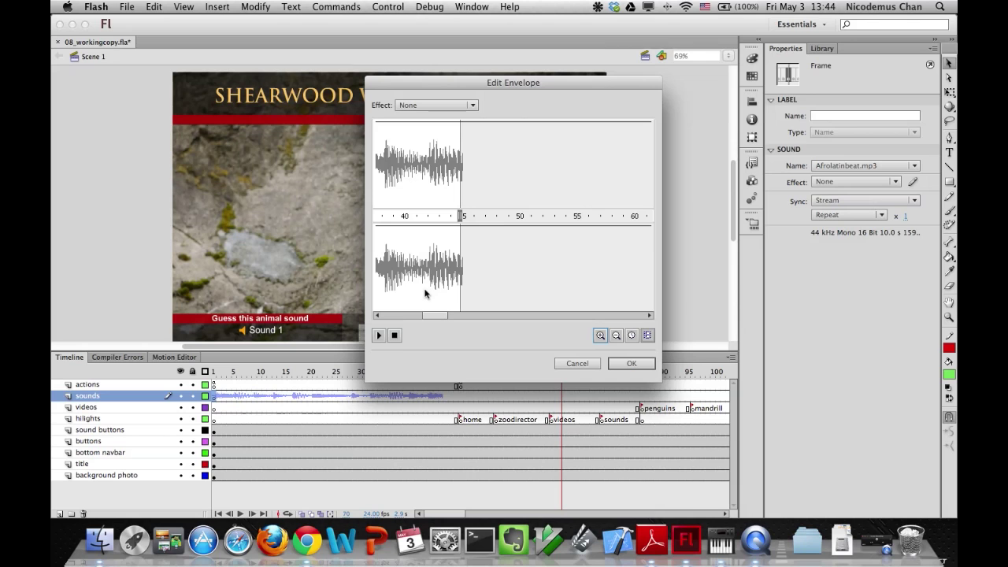
left_click_drag(436, 316, 388, 317)
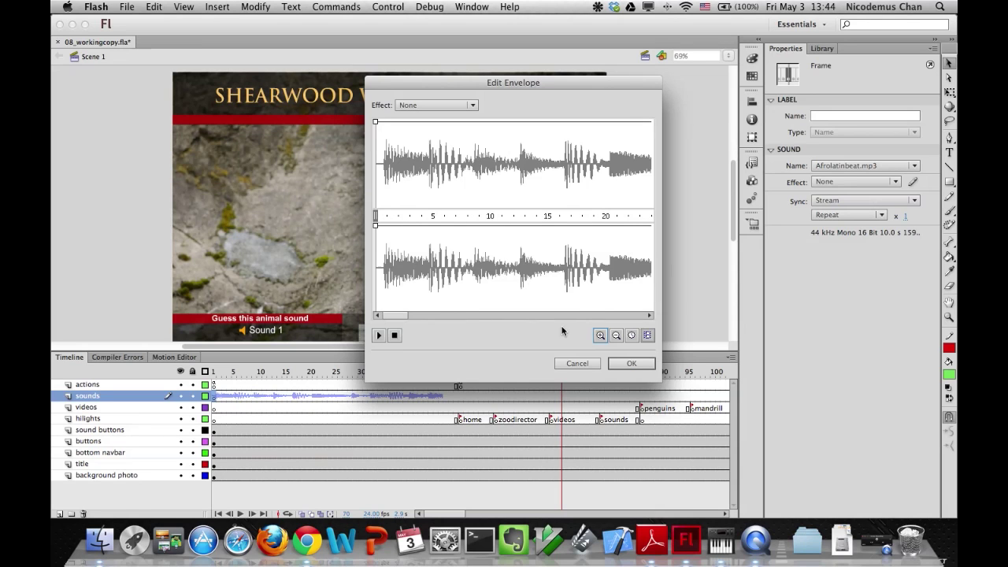
left_click(617, 336)
left_click(487, 122)
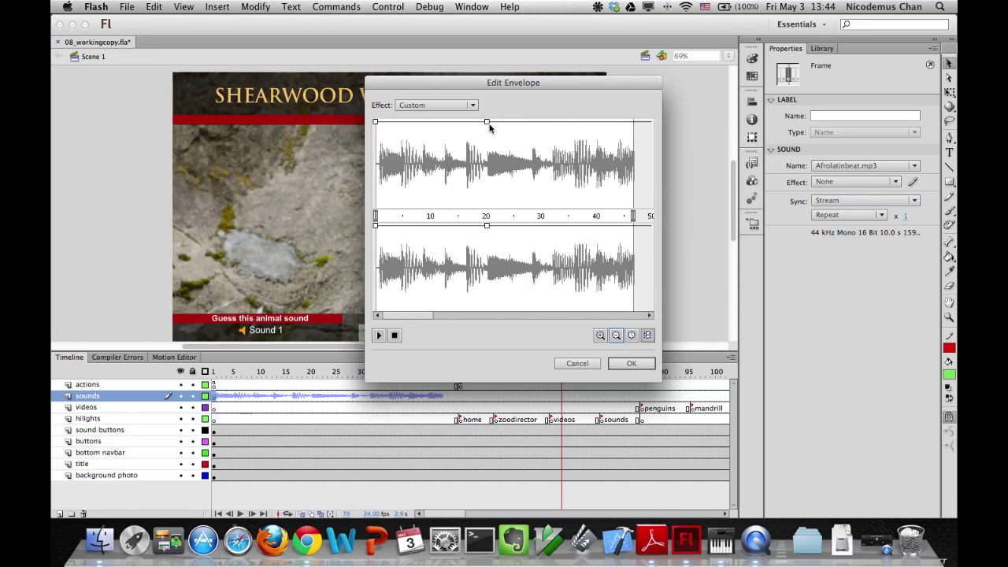
left_click(633, 123)
left_click_drag(633, 123, 635, 214)
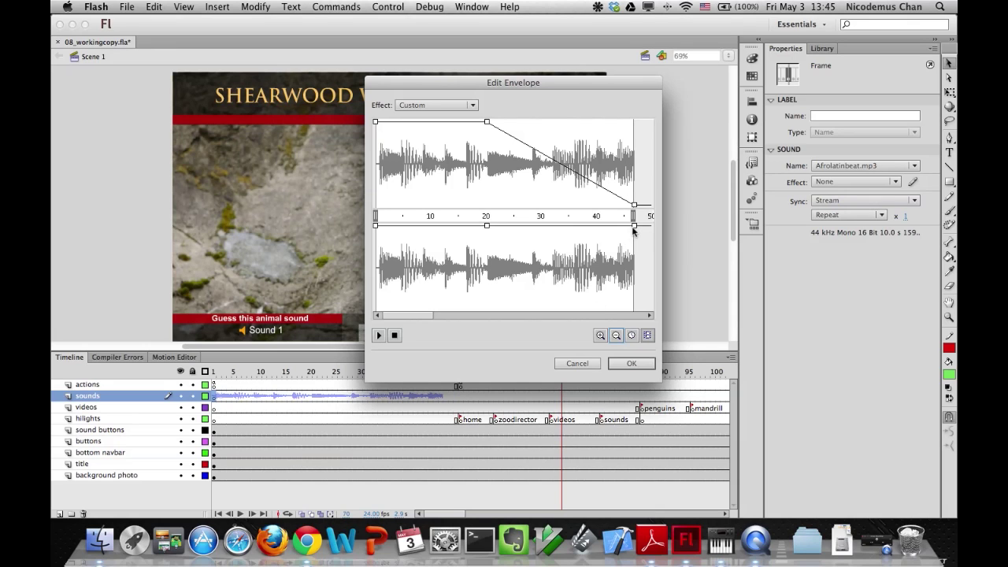
left_click_drag(634, 226, 636, 315)
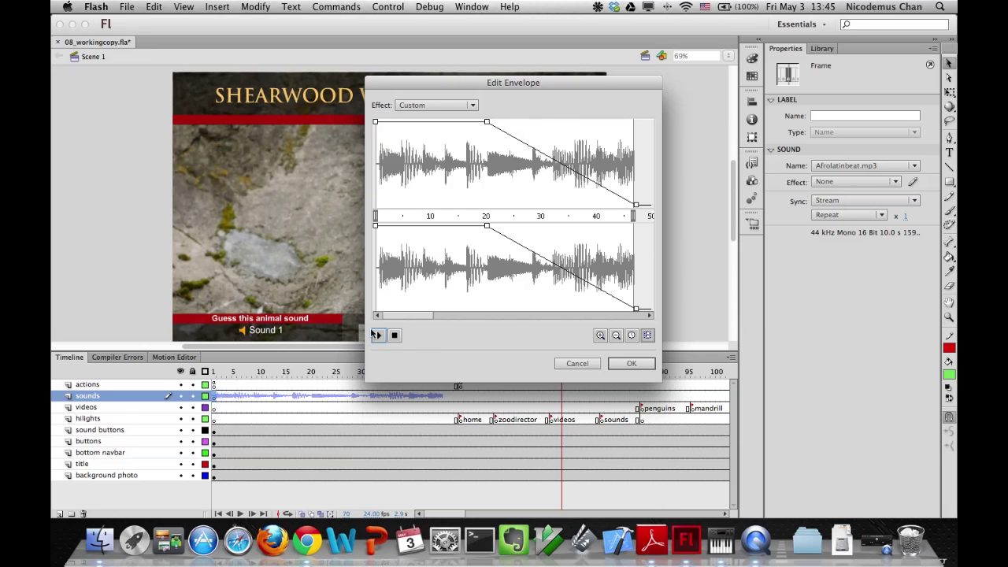
left_click(631, 364)
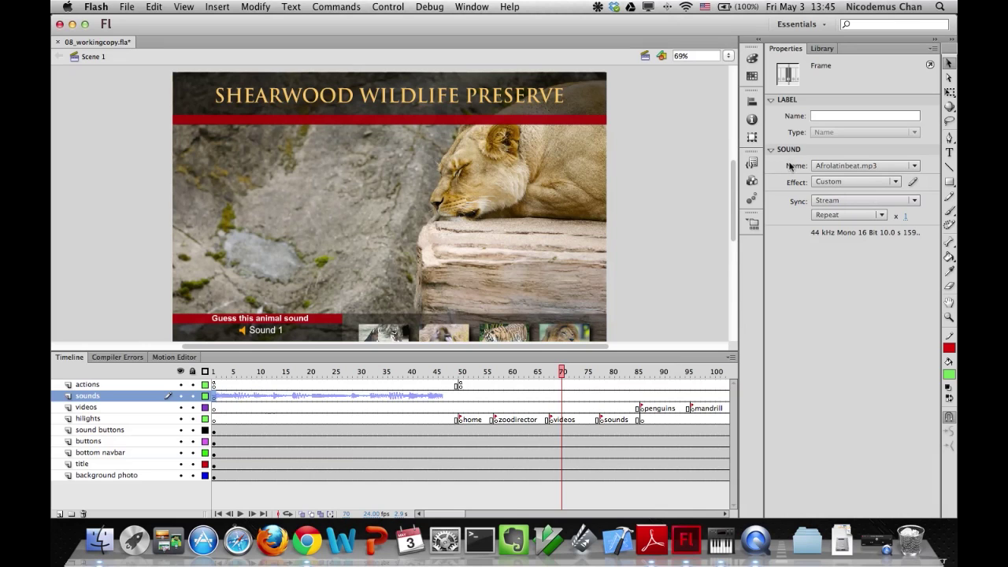
Replace the frame's sound with Africanbeat.mp3 and save the document with auto-recovery enabled.
left_click(853, 167)
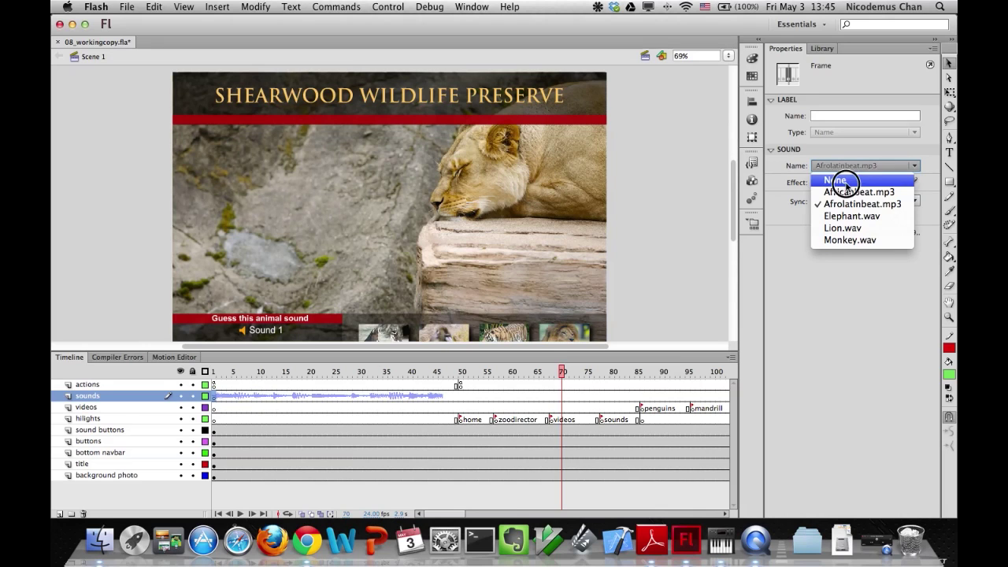
left_click(845, 181)
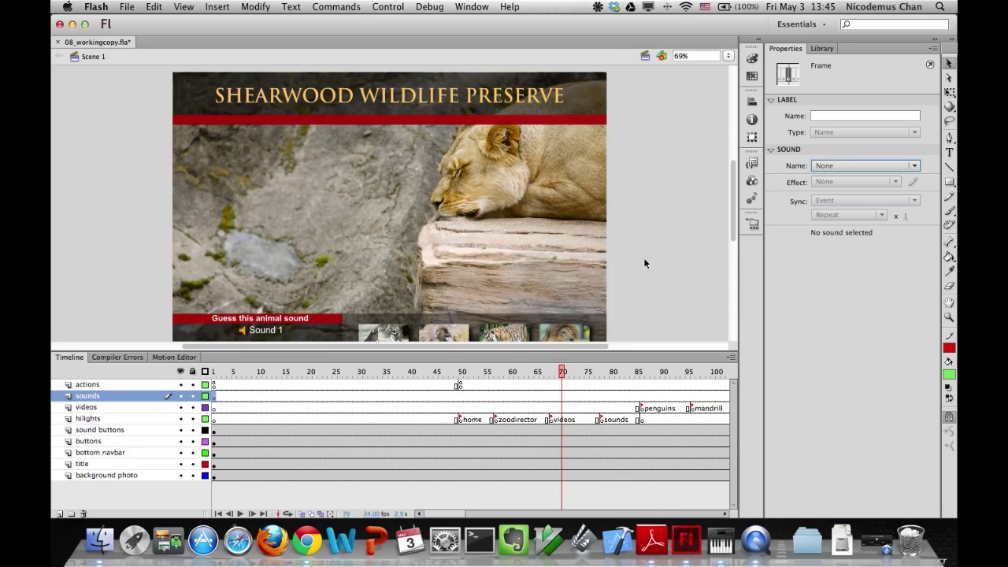
left_click(841, 165)
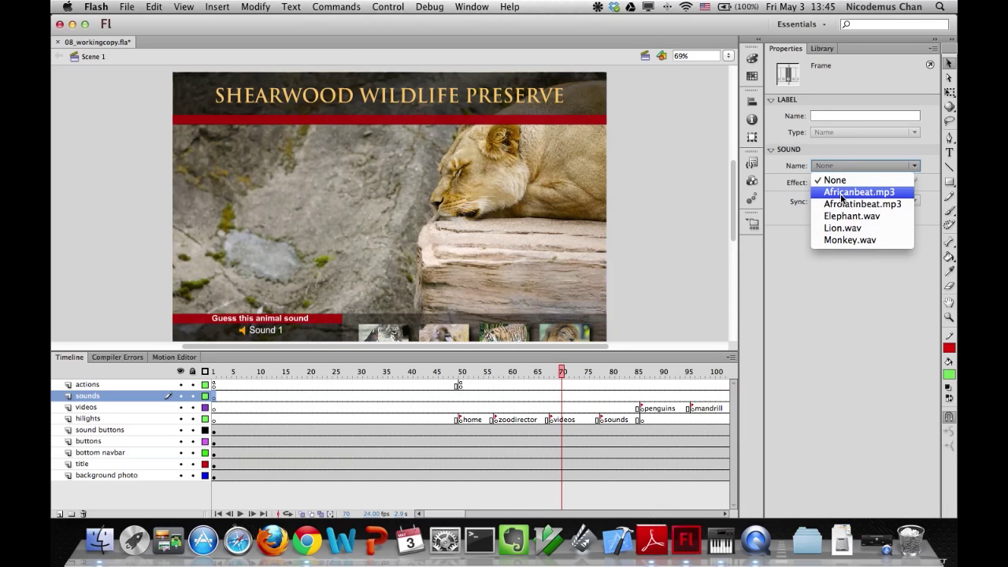
left_click(842, 193)
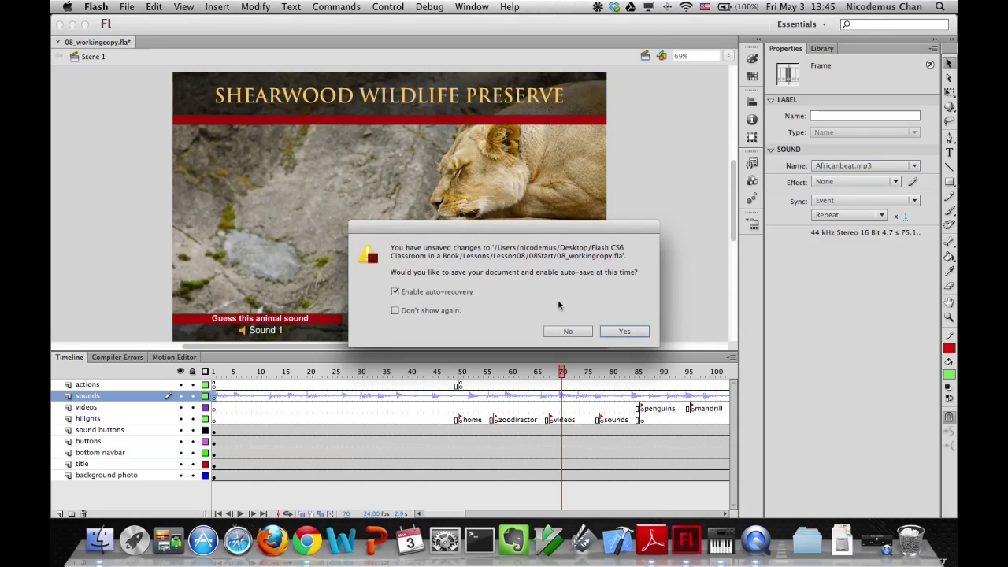
left_click(614, 334)
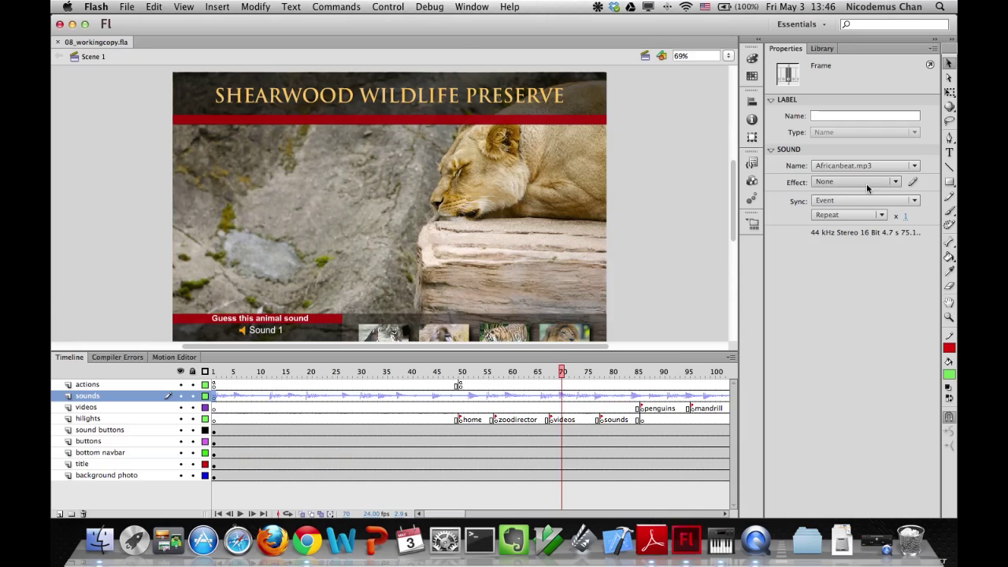
Trim the end of the Africanbeat sound to about frame 45 in its sound envelope.
left_click(913, 182)
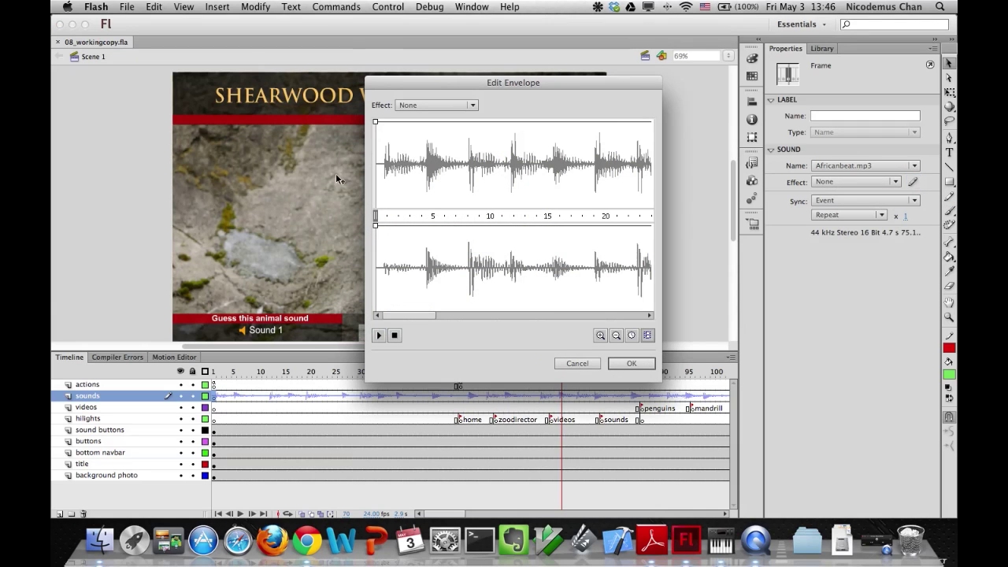
left_click(618, 336)
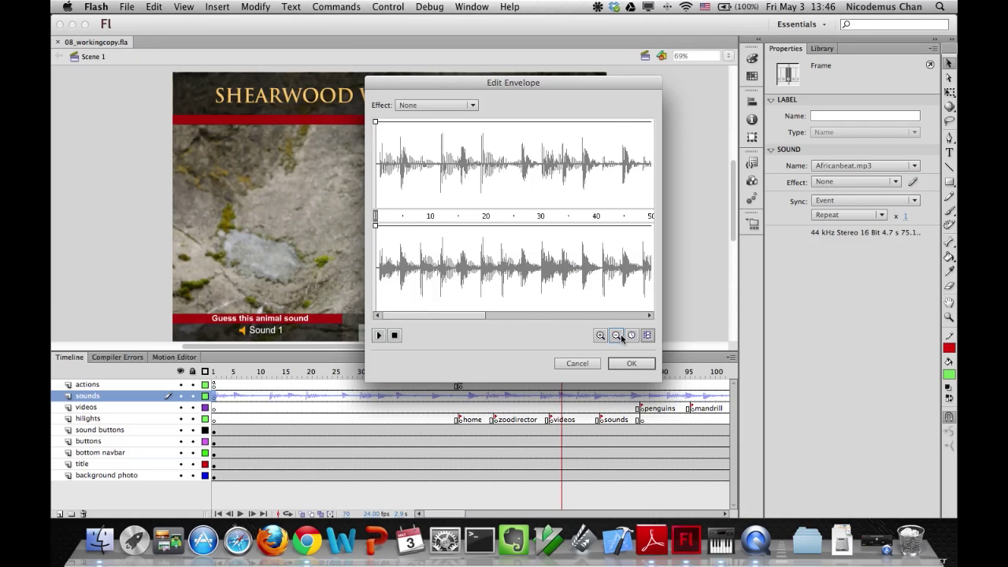
left_click(619, 336)
left_click_drag(644, 216, 471, 223)
left_click(600, 335)
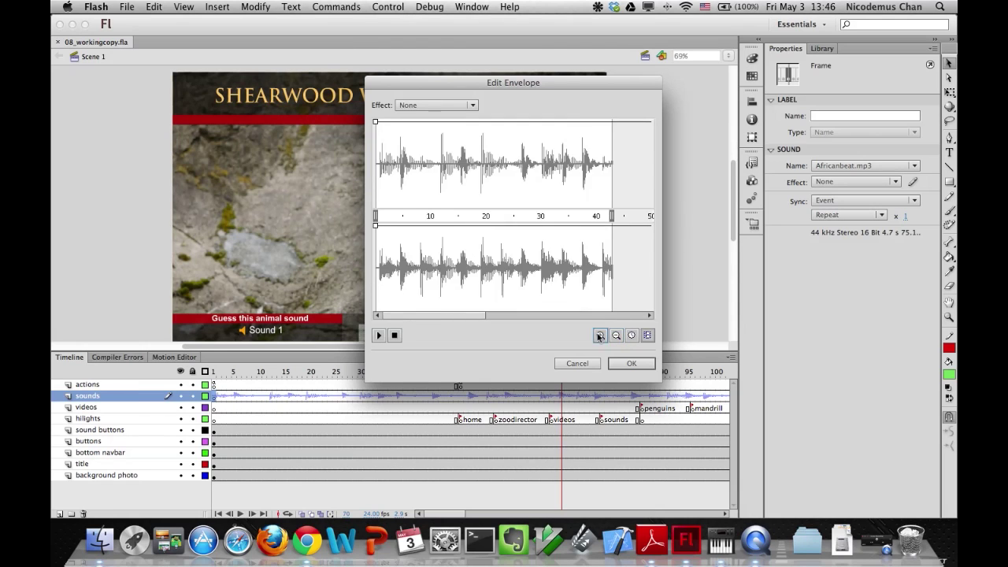
mouse_move(611, 215)
left_mouse_down()
mouse_move(635, 219)
mouse_move(626, 219)
left_mouse_up()
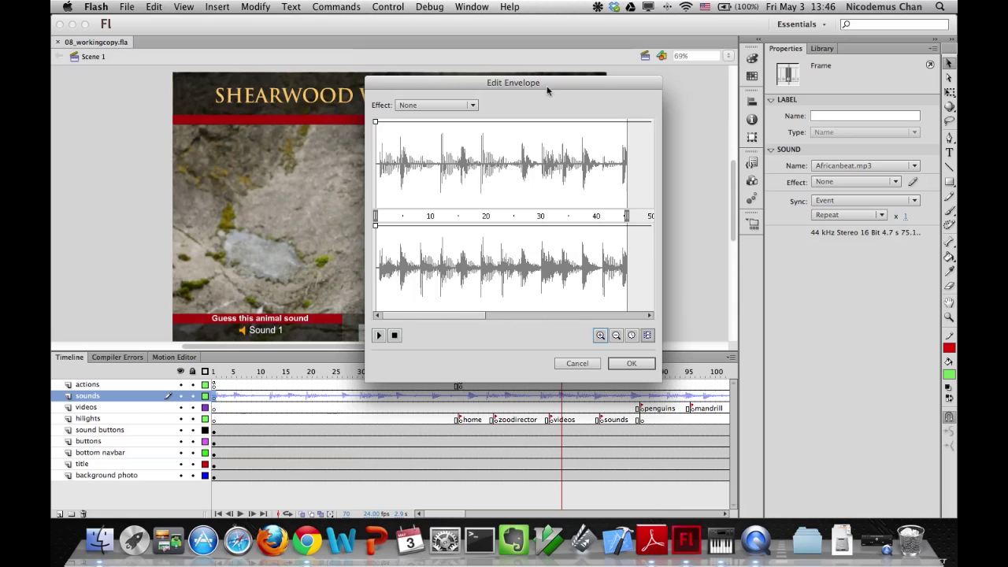
Fade out both channels of the Africanbeat sound from about frame 26 to silence at the trimmed end and preview it.
left_click(517, 122)
left_click_drag(629, 122, 629, 243)
left_click_drag(628, 123, 628, 323)
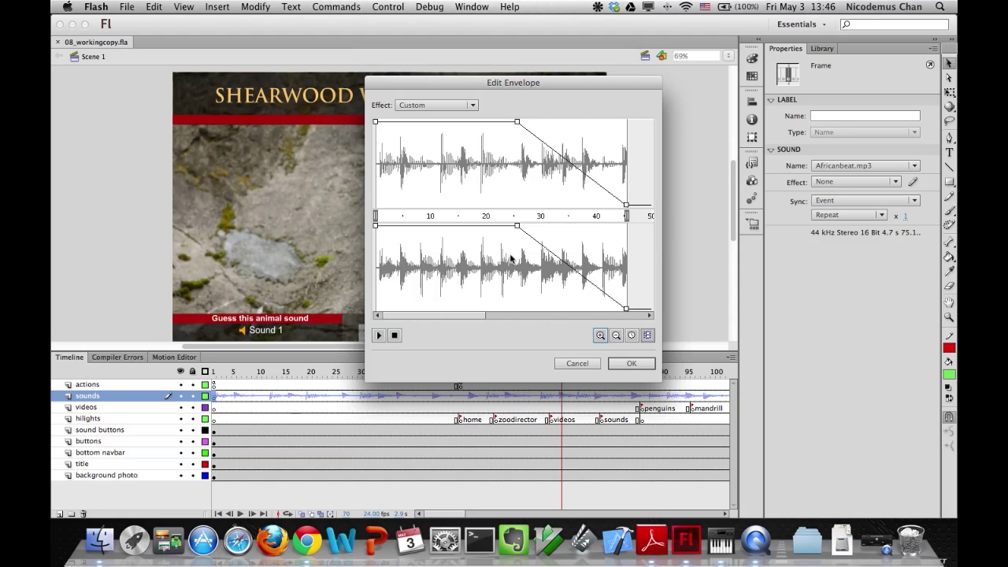
left_click(379, 337)
left_click(631, 363)
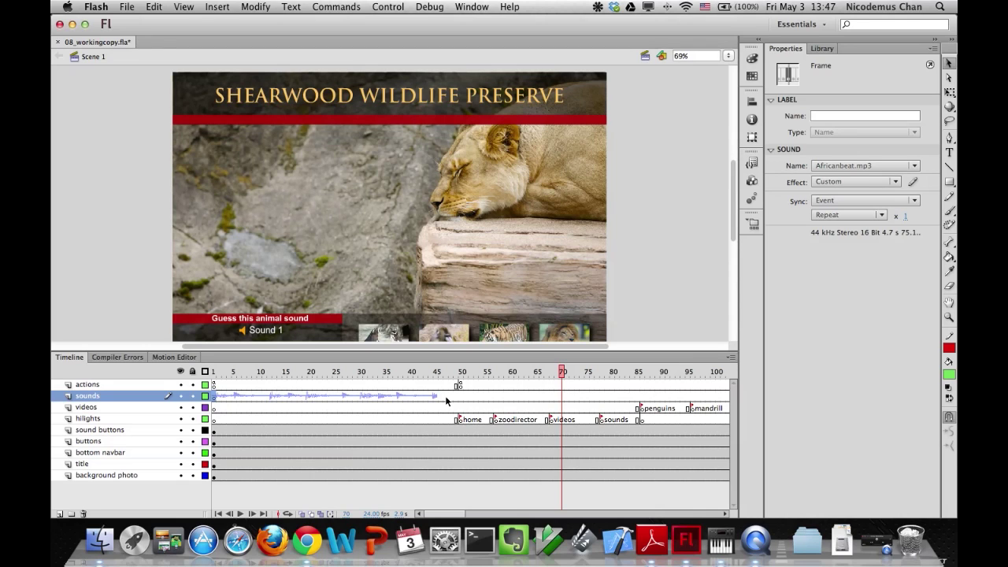
Set the published Flash audio stream to MP3 at 64 kbps without converting stereo to mono.
left_click(125, 8)
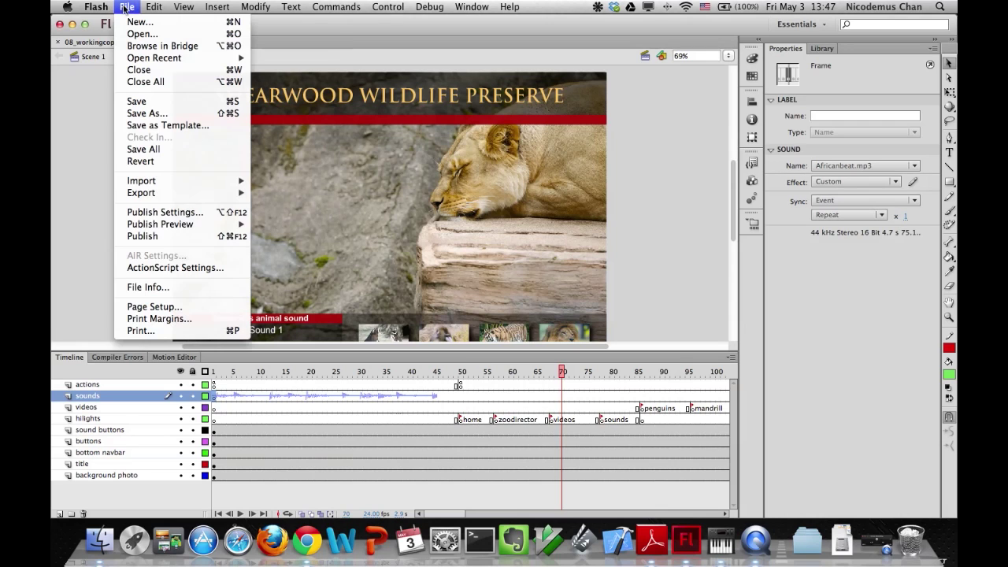
left_click(138, 215)
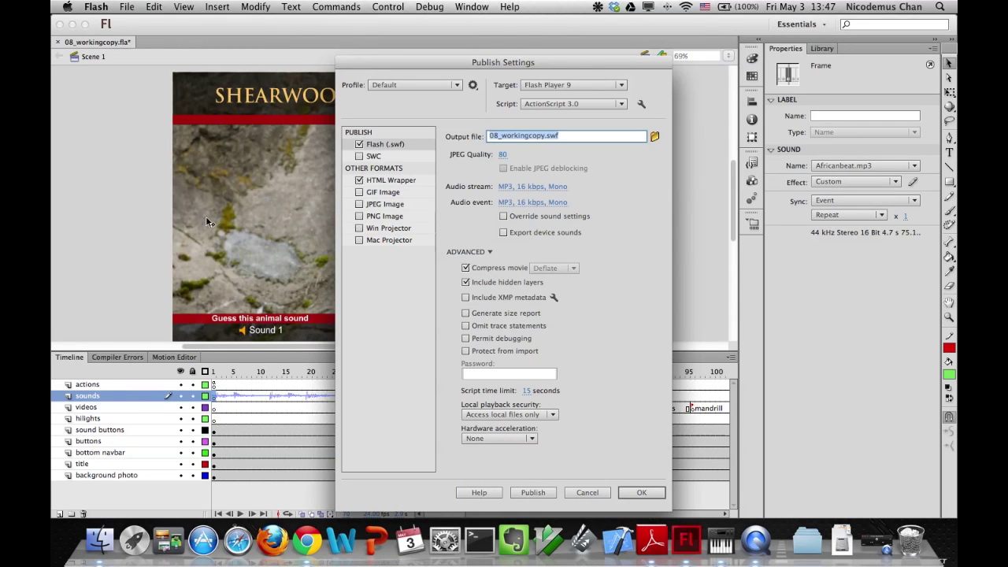
left_click(375, 146)
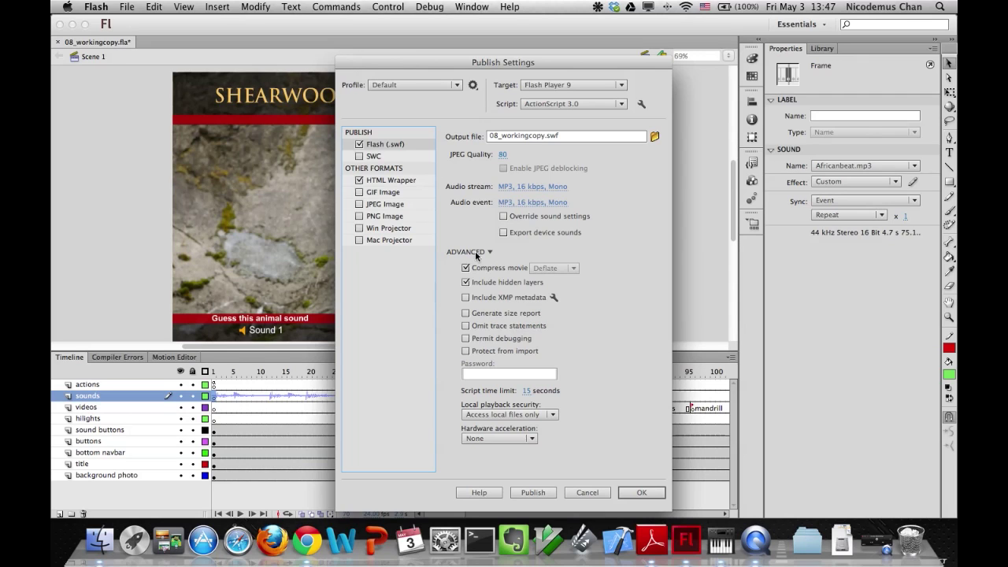
left_click(505, 188)
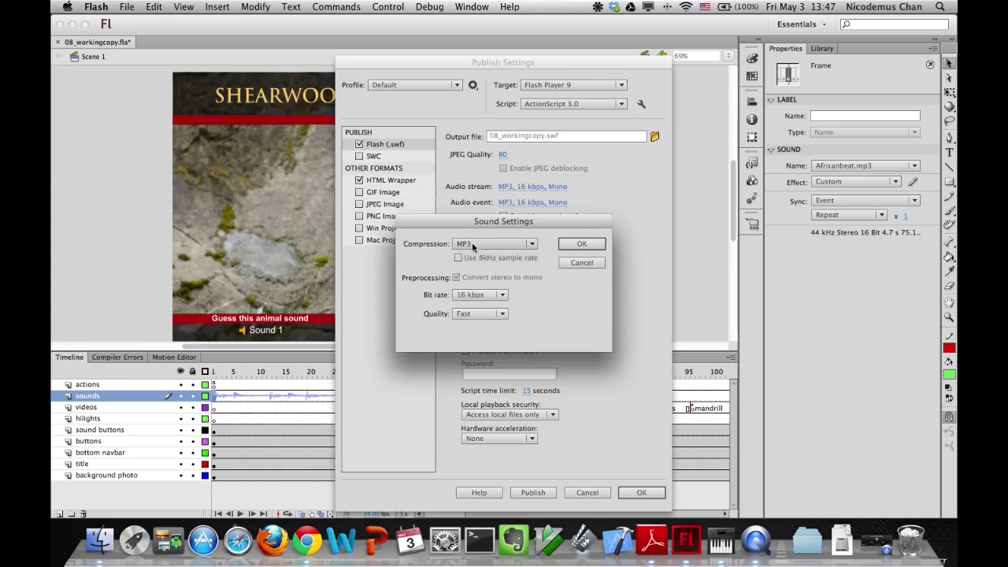
left_click(473, 294)
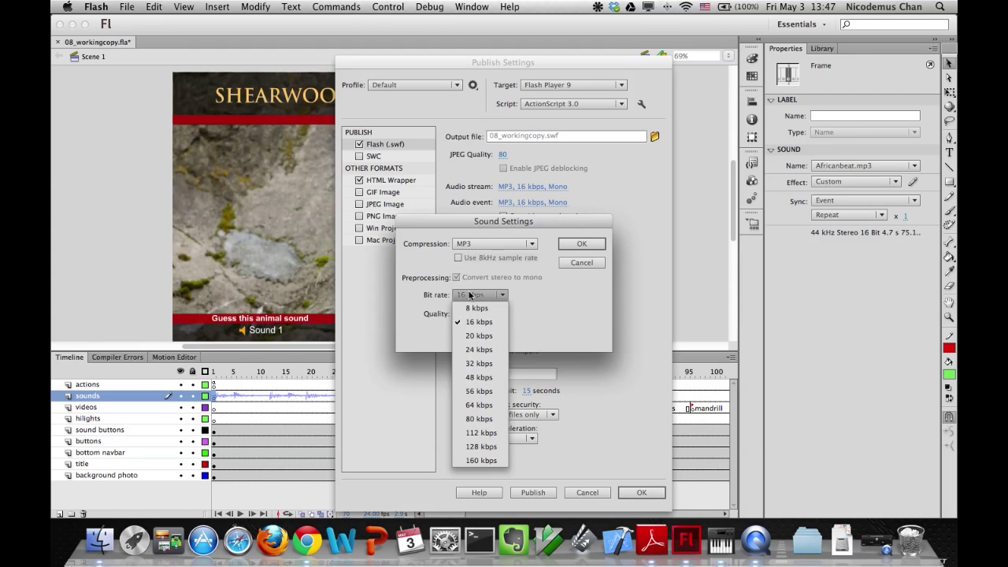
left_click(479, 405)
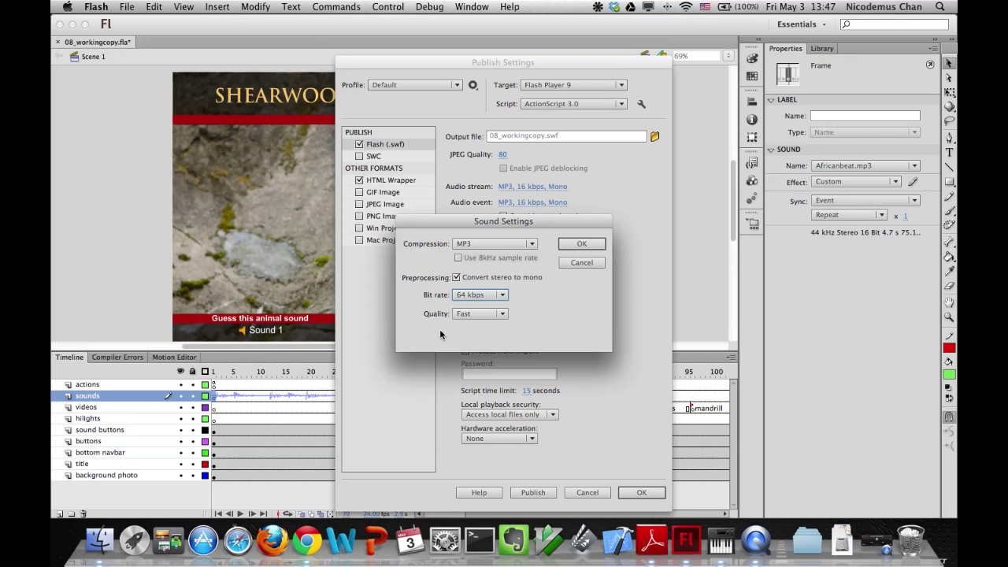
left_click(457, 278)
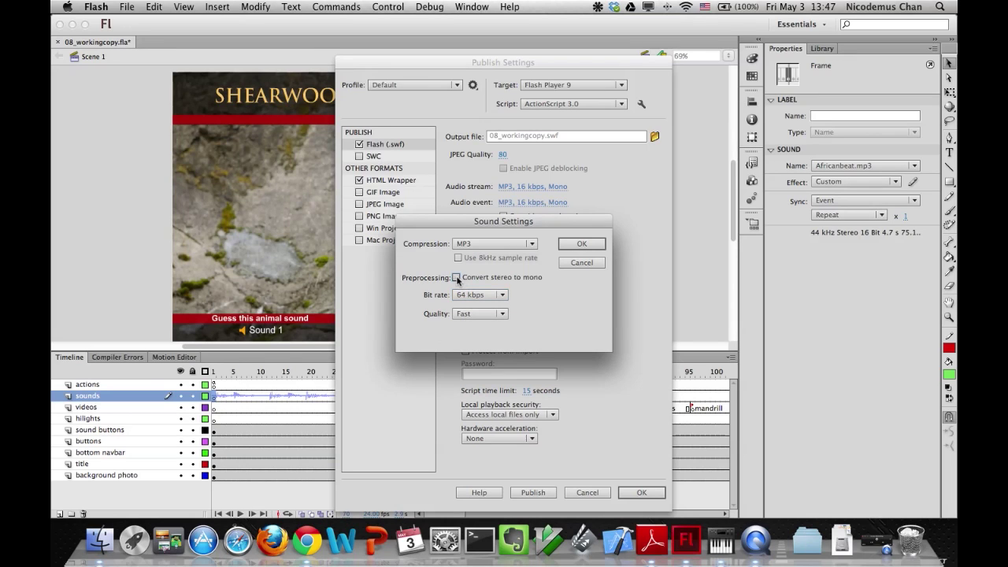
left_click(580, 244)
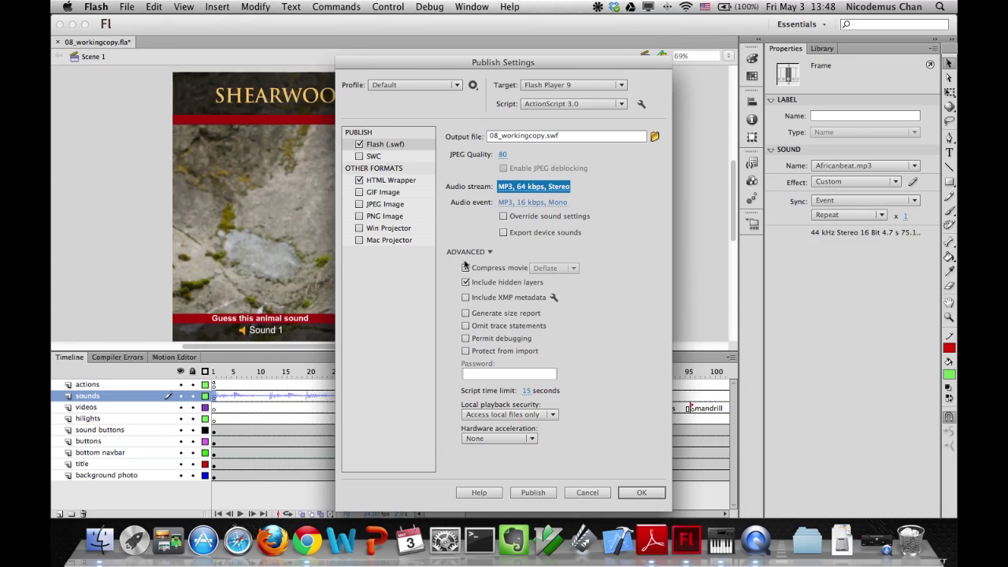
Set the published audio event compression to MP3 at 64 kbps in stereo.
left_click(512, 203)
left_click(512, 203)
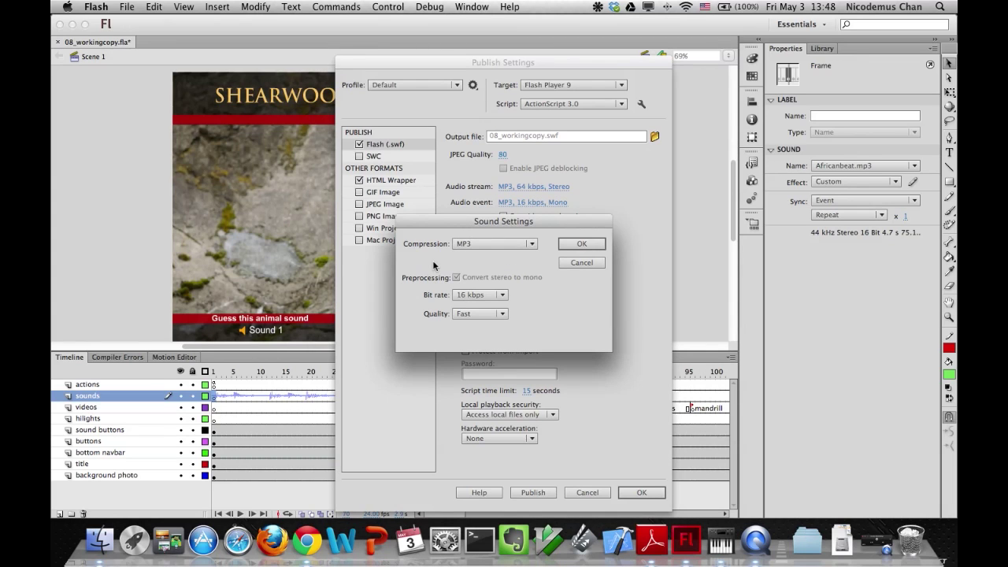
left_click(475, 295)
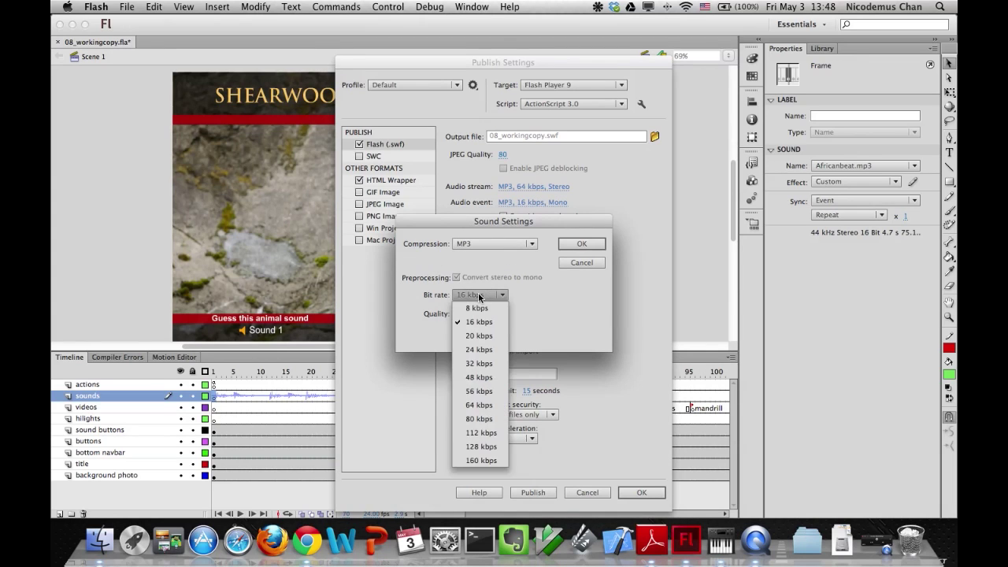
left_click(472, 405)
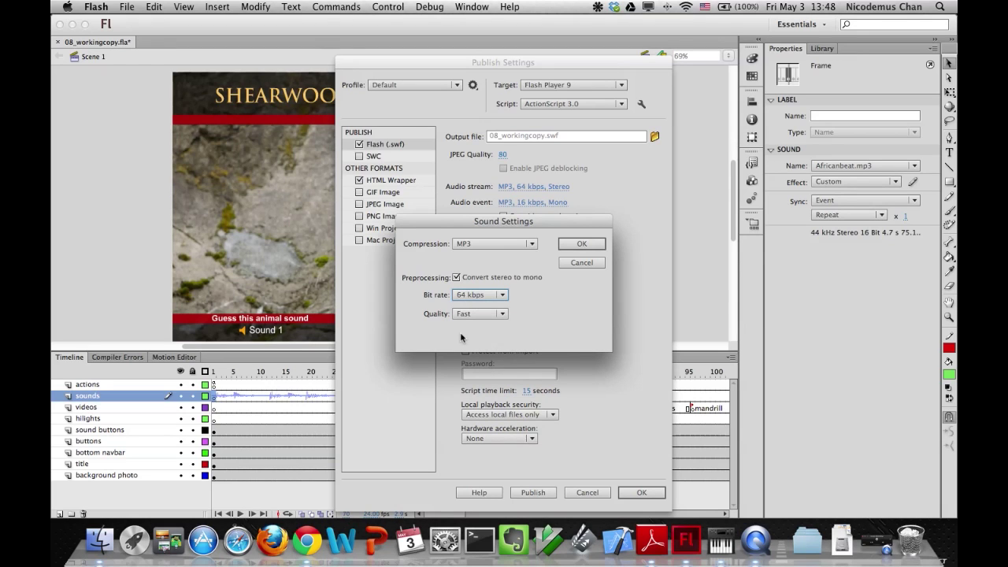
left_click(457, 278)
left_click(577, 245)
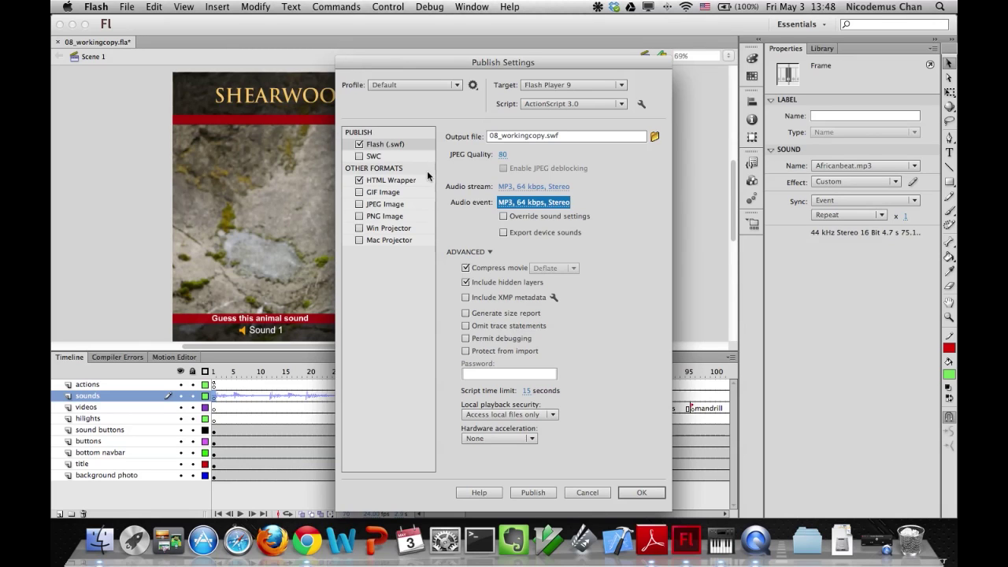
Override the individual sound settings, review the available target players, and accept the publish settings with Flash Player 9.
left_click(504, 216)
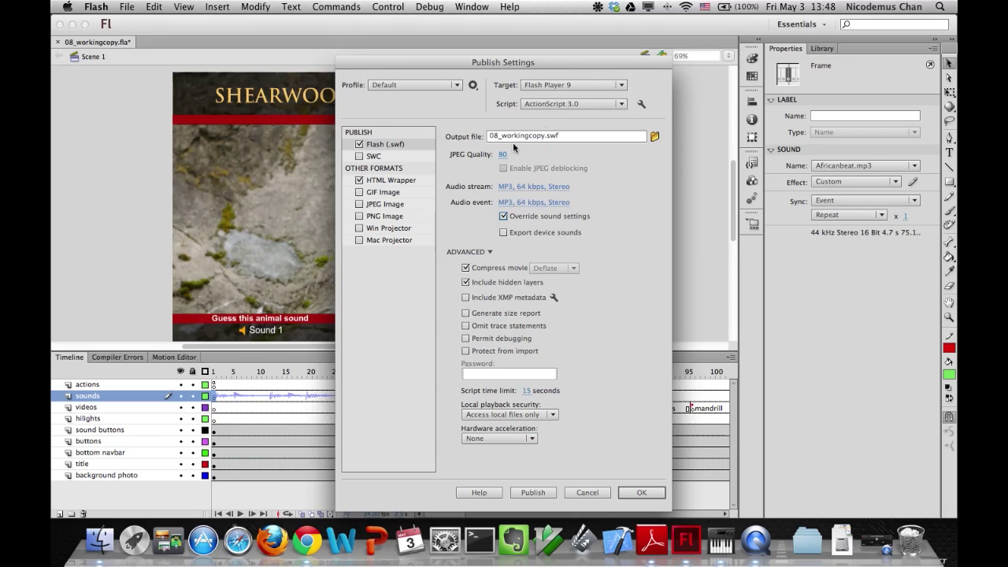
left_click(621, 87)
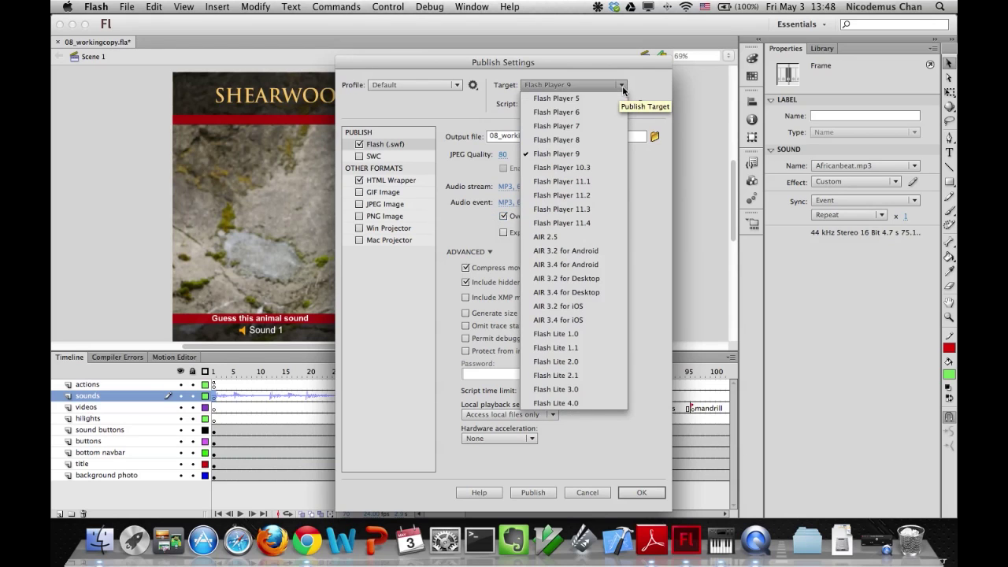
left_click(629, 90)
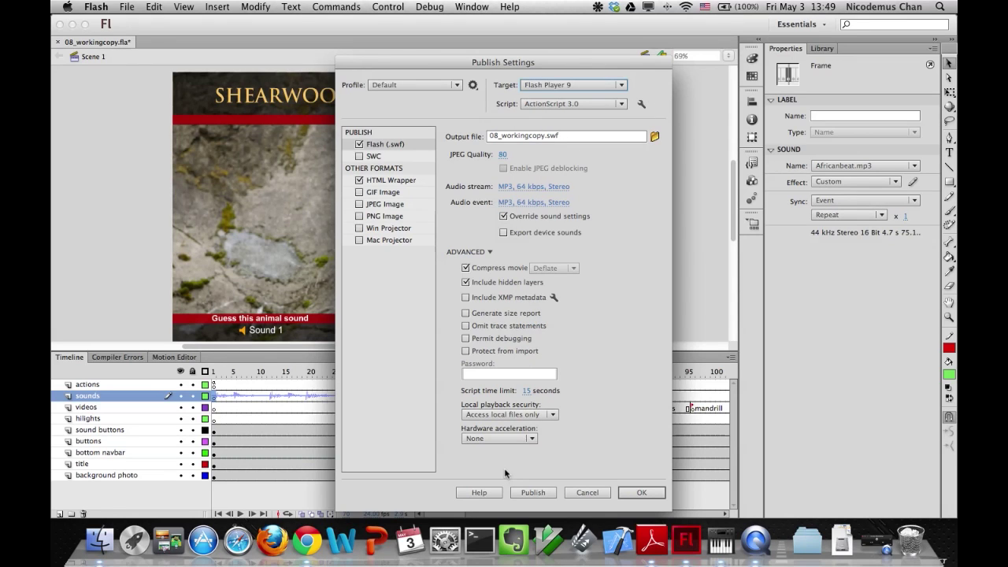
left_click(622, 85)
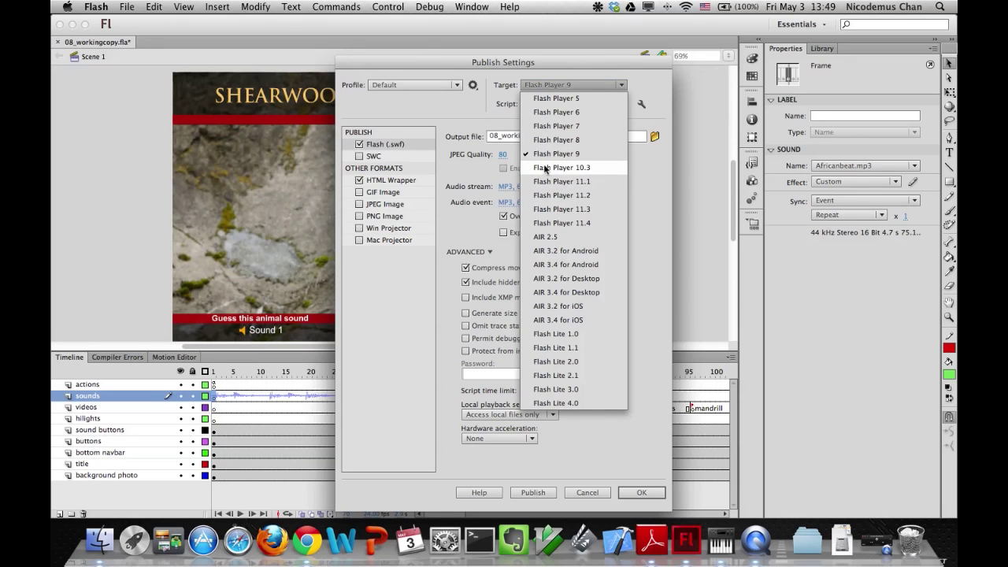
left_click(648, 223)
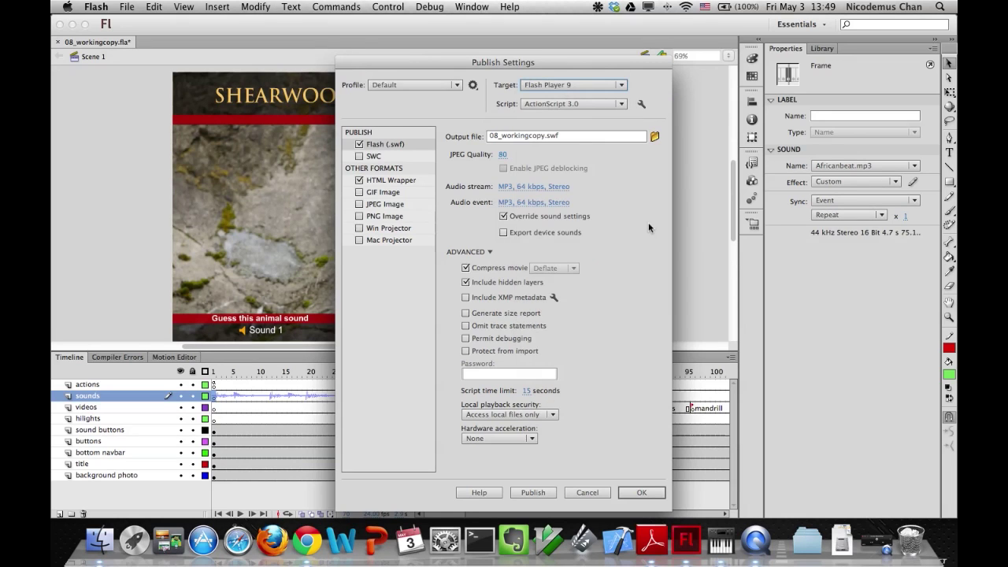
left_click(636, 493)
Test the movie to check the background music, and close the preview.
left_click(388, 6)
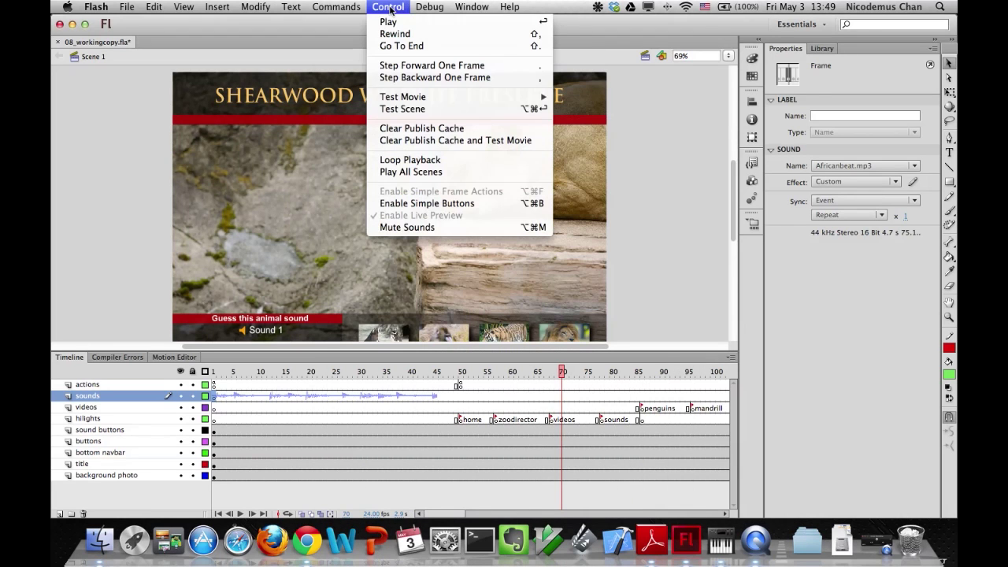
mouse_move(403, 96)
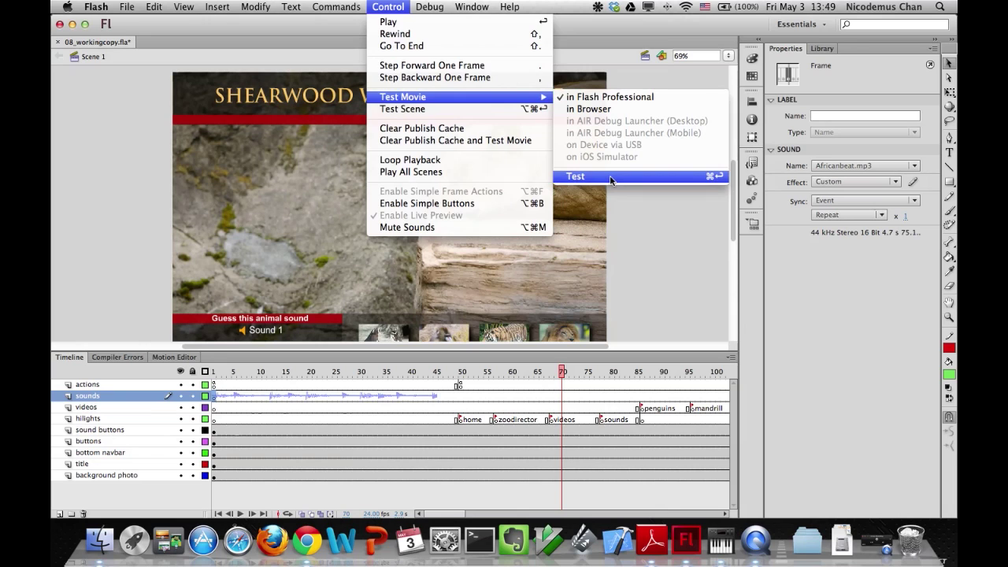
left_click(578, 173)
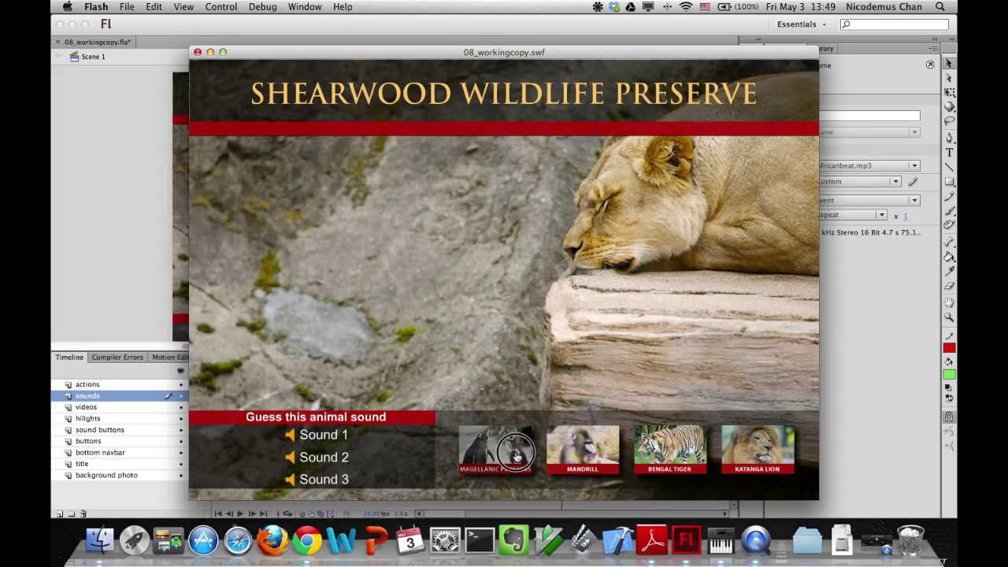
left_click(198, 52)
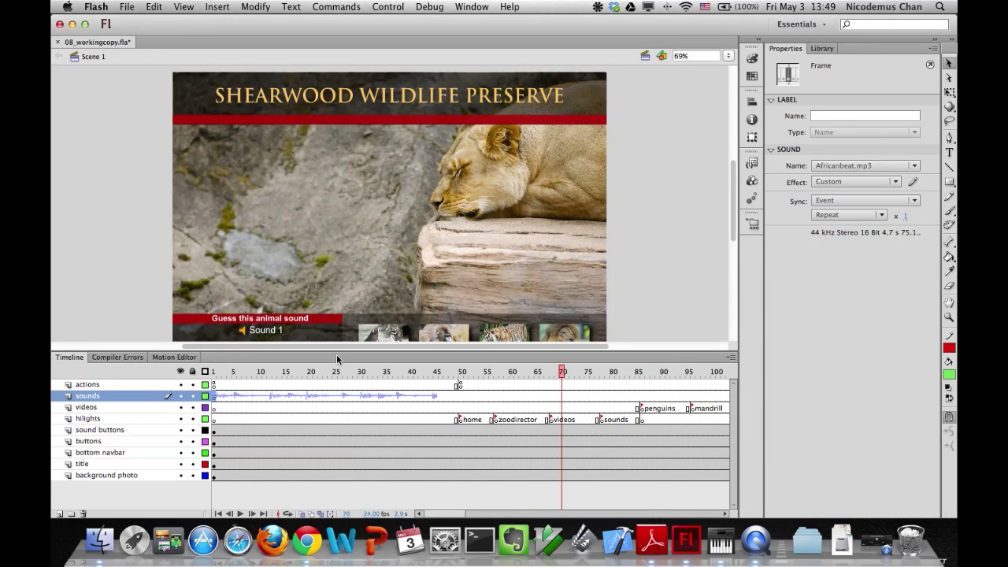
Open the sound_button1 symbol from the library for editing and add a layer named sounds above its other layers.
left_click_drag(731, 166, 734, 178)
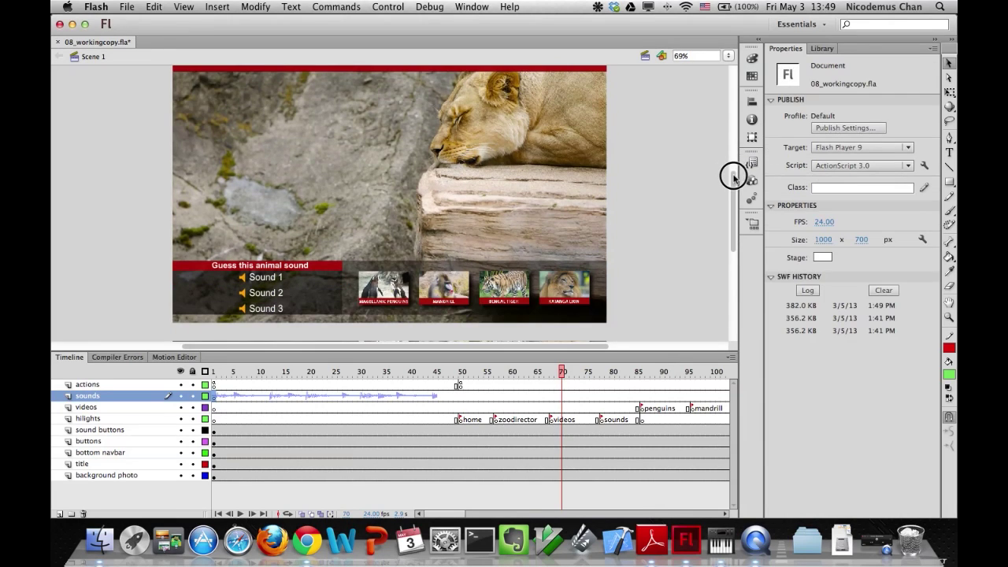
left_click(826, 49)
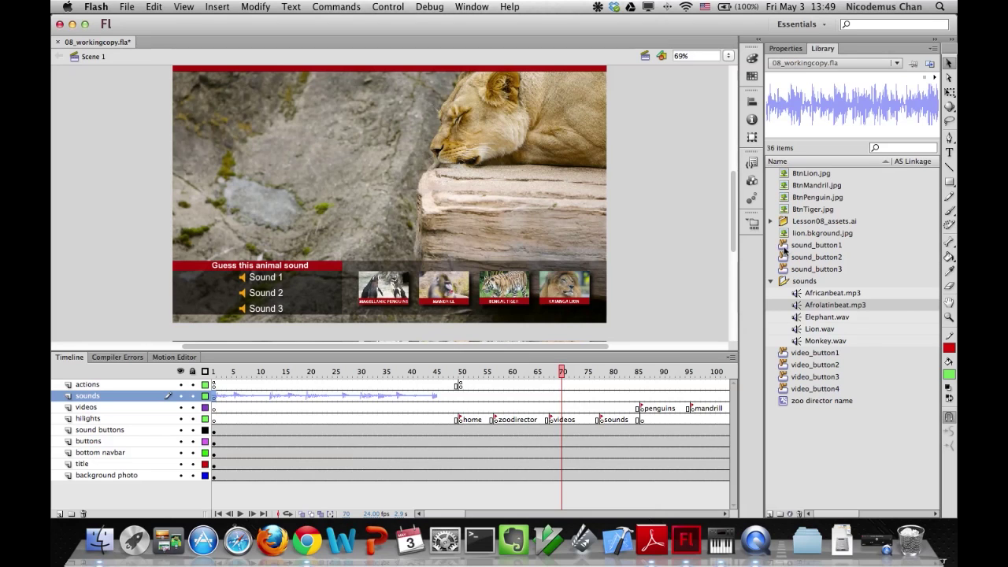
double_click(785, 251)
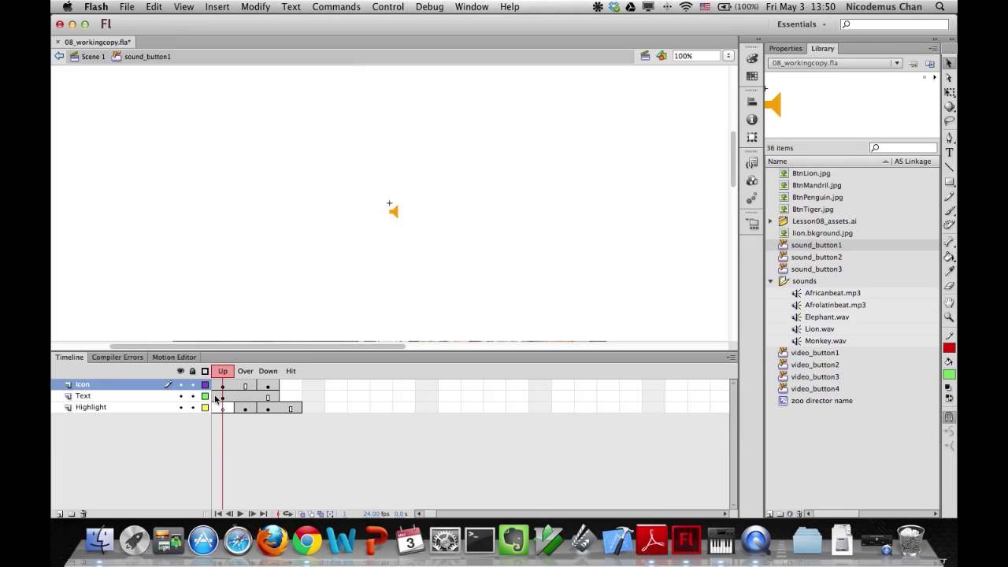
left_click(60, 514)
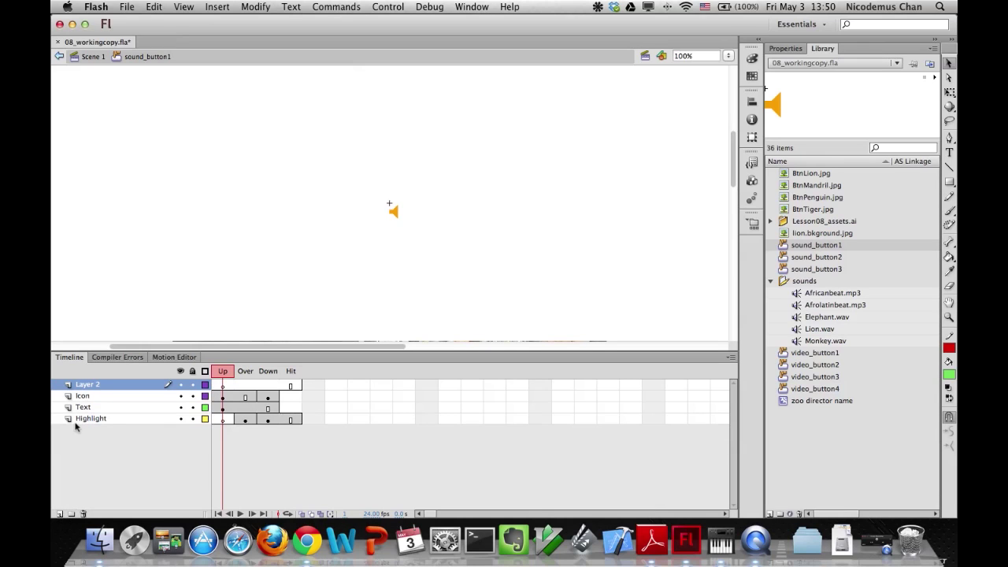
double_click(91, 384)
type("sou")
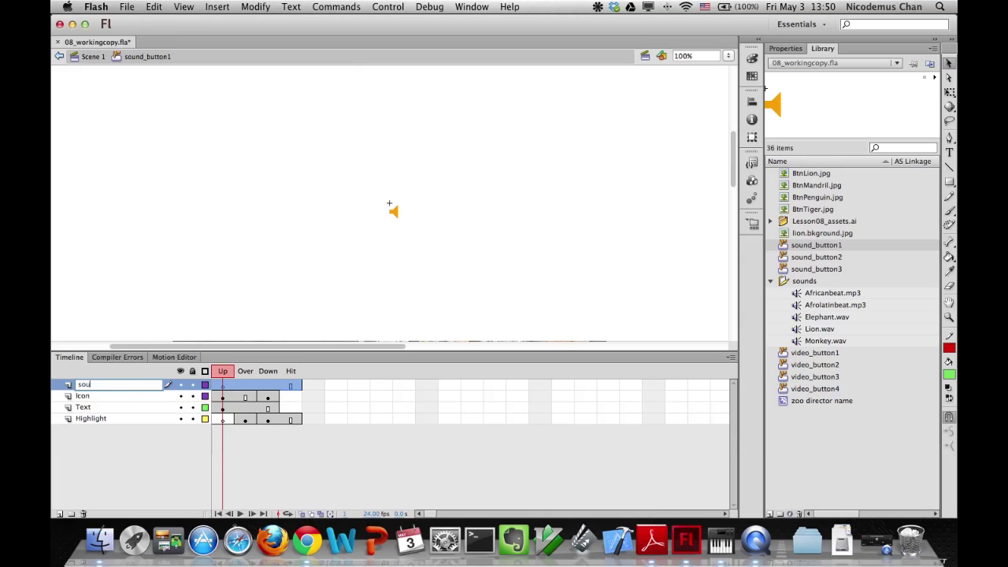
type("nds")
key("Return")
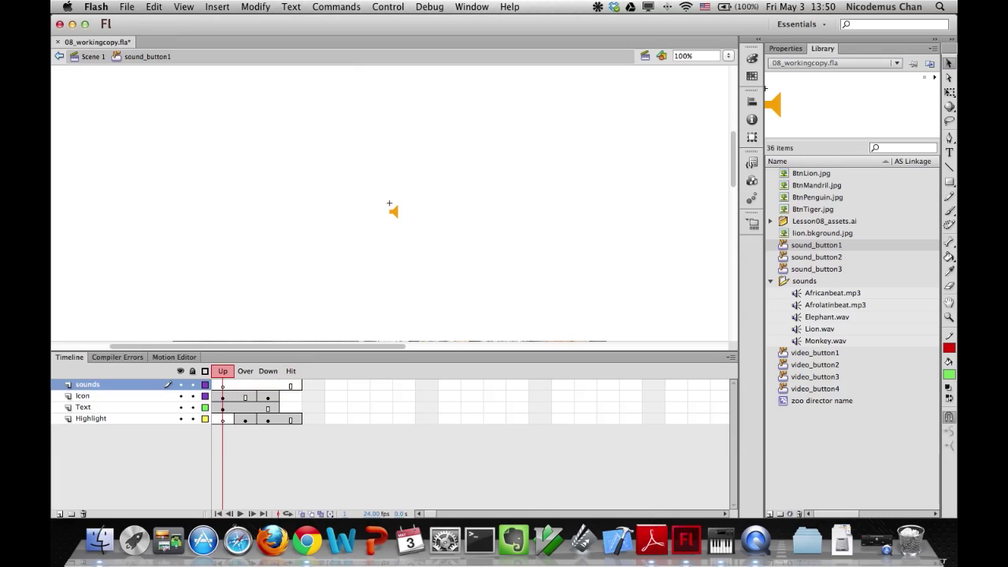
Insert a keyframe in the Down frame of sound_button1's sounds layer and add Monkey.wav to it.
left_click(277, 384)
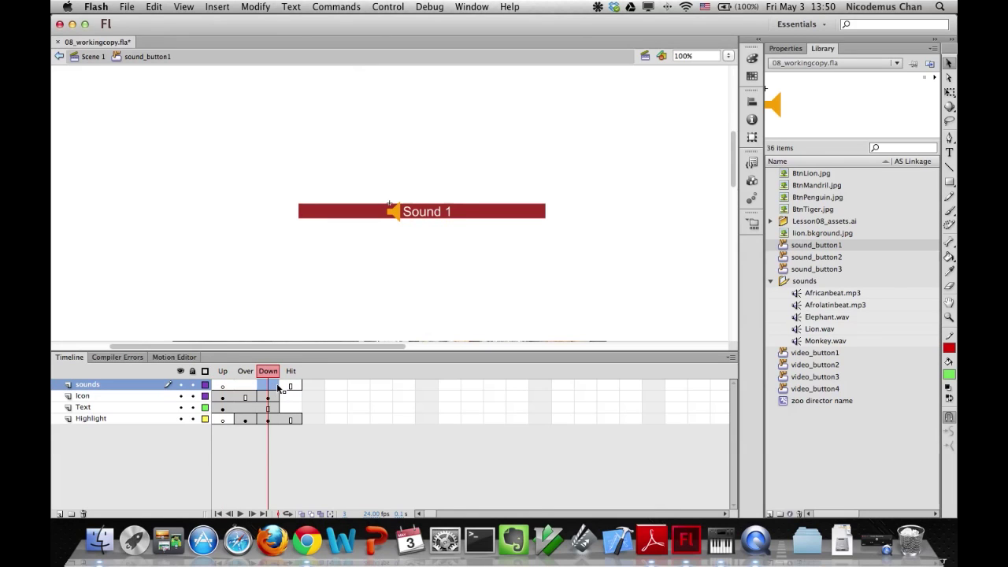
left_click(218, 7)
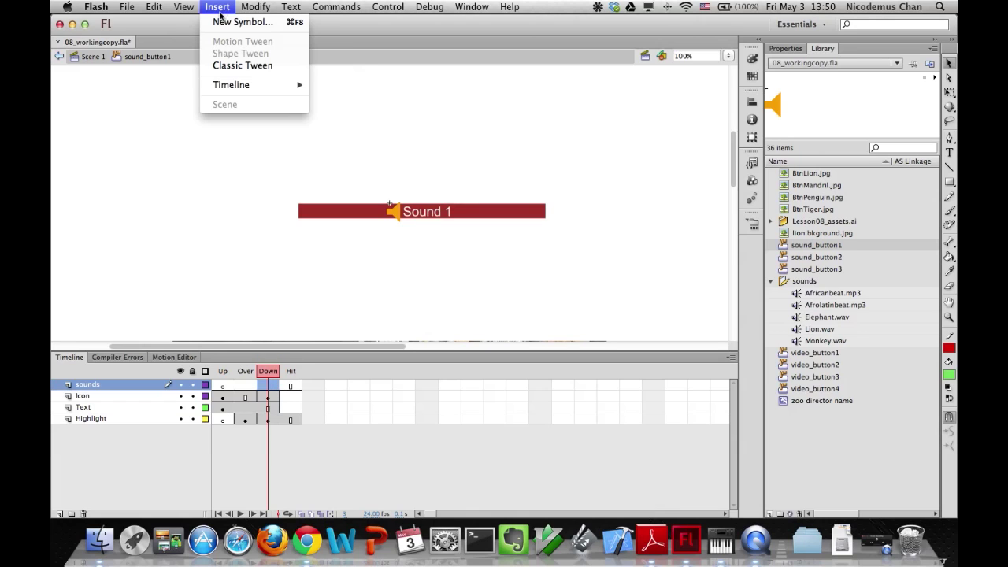
mouse_move(260, 84)
left_click(375, 130)
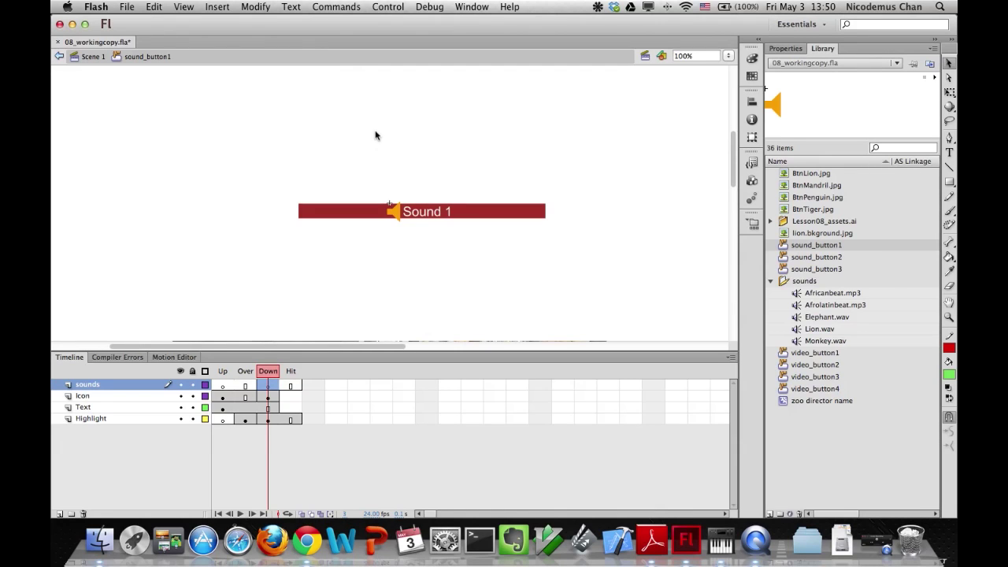
left_click(798, 342)
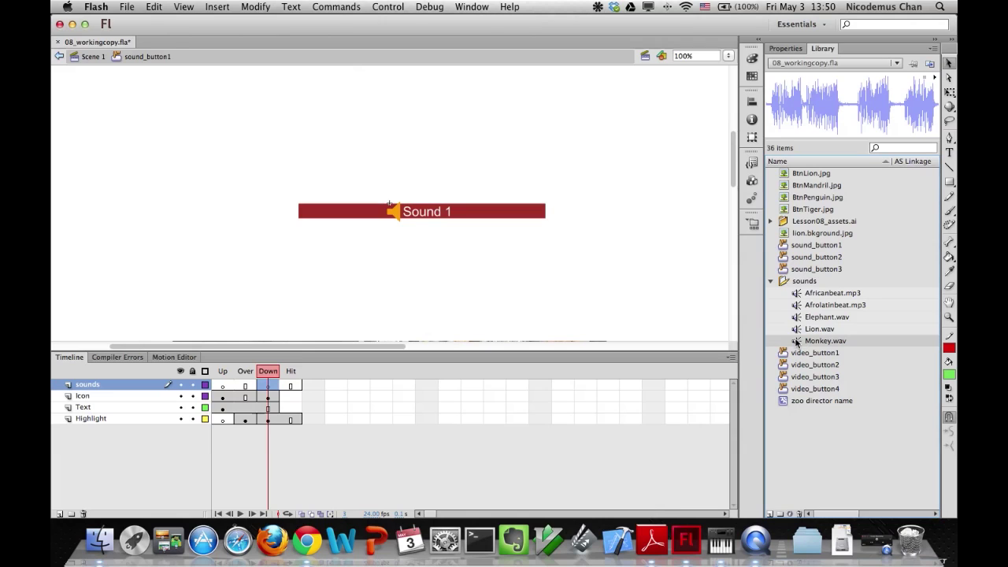
left_click_drag(797, 342, 483, 253)
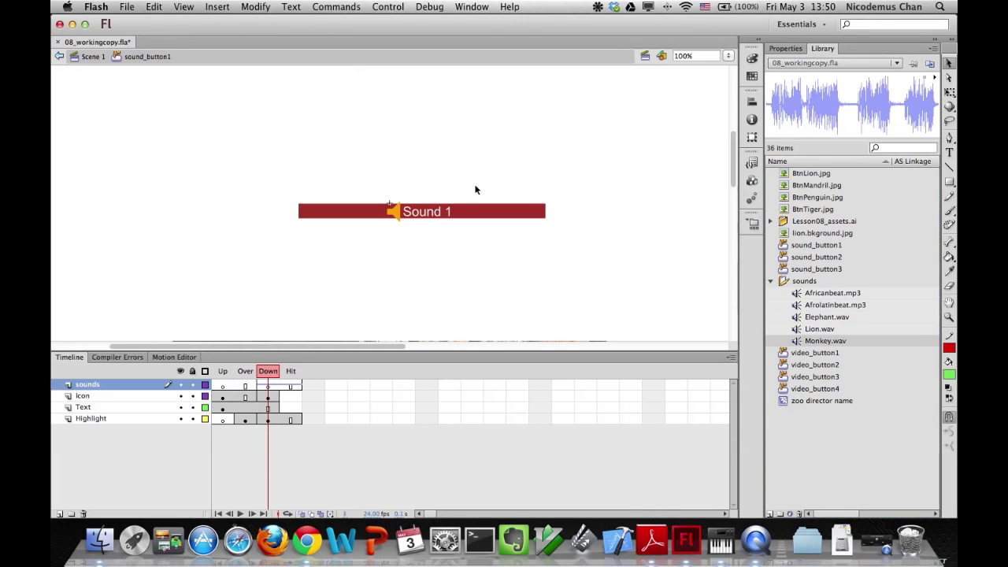
Set the Monkey.wav sound's sync in the Down frame to Start and return to Scene 1.
left_click(266, 386)
left_click(786, 48)
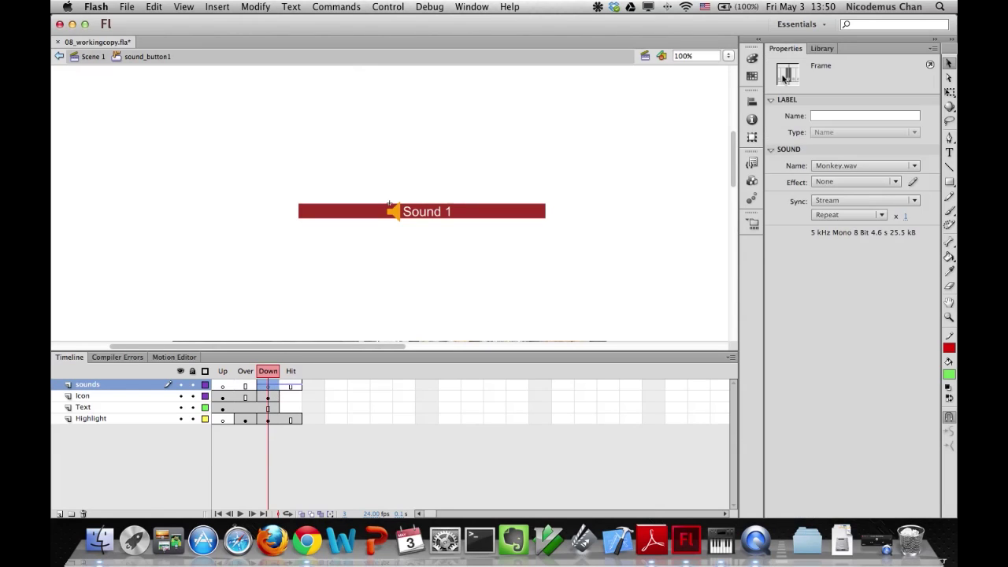
left_click(822, 202)
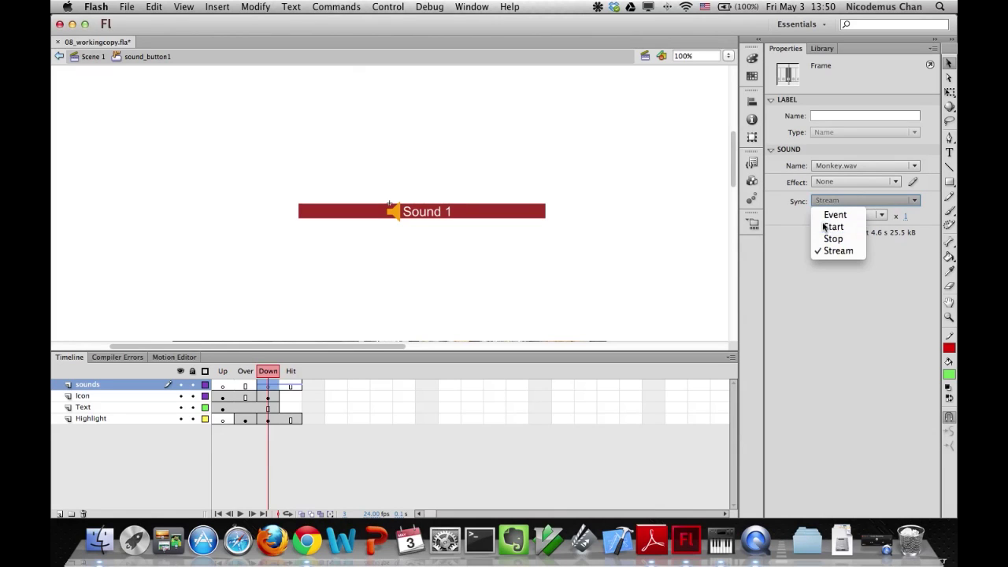
left_click(827, 223)
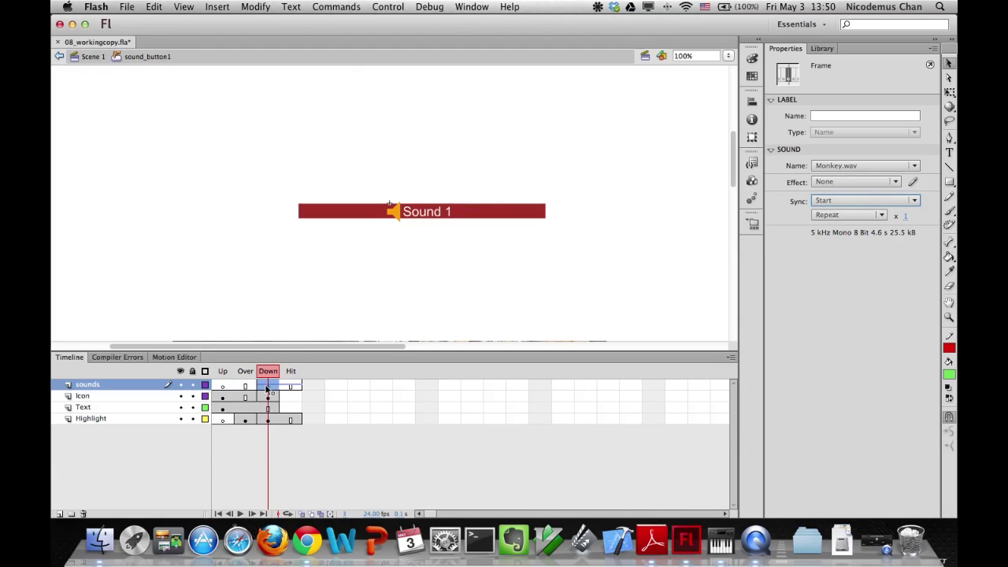
left_click_drag(269, 387, 300, 386)
left_click(88, 58)
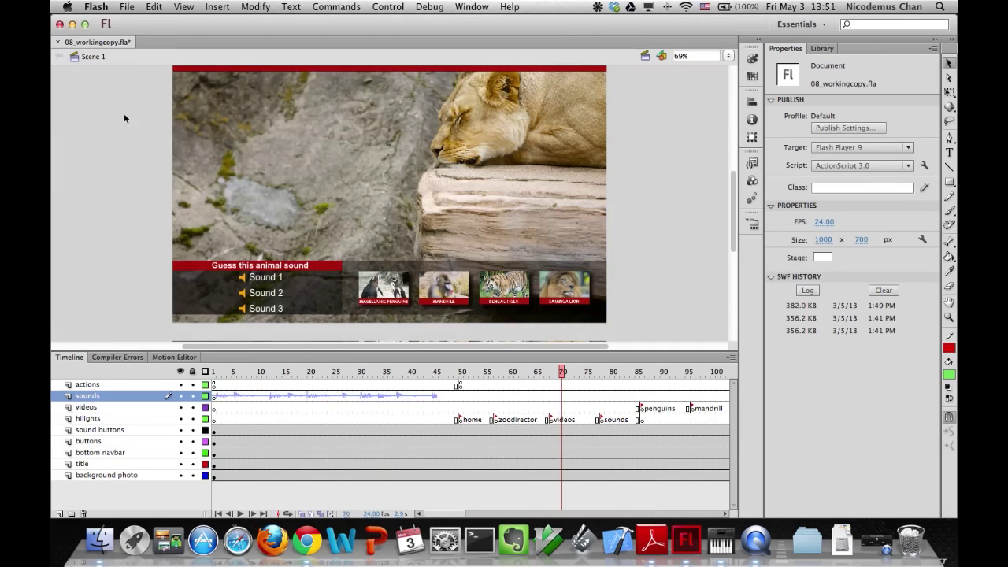
Preview the movie, close it, and recheck the sounds layer inside the sound_button1 symbol before returning to Scene 1.
key("super+Return")
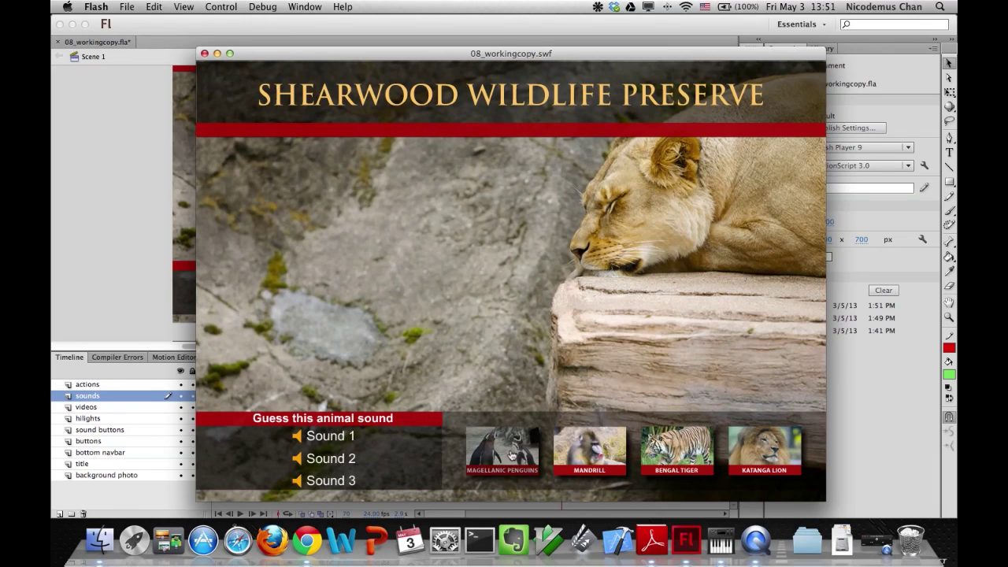
left_click(204, 53)
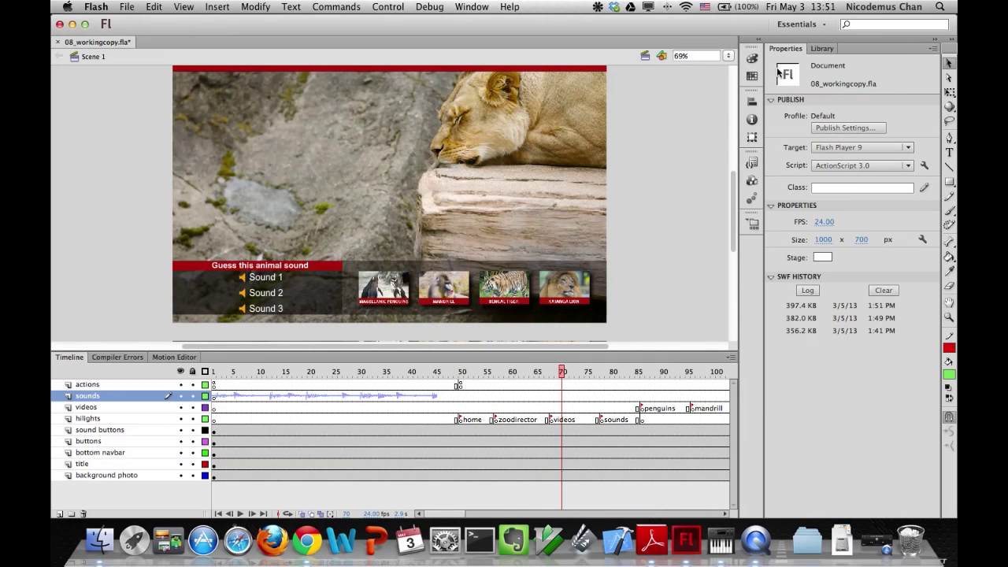
left_click(823, 49)
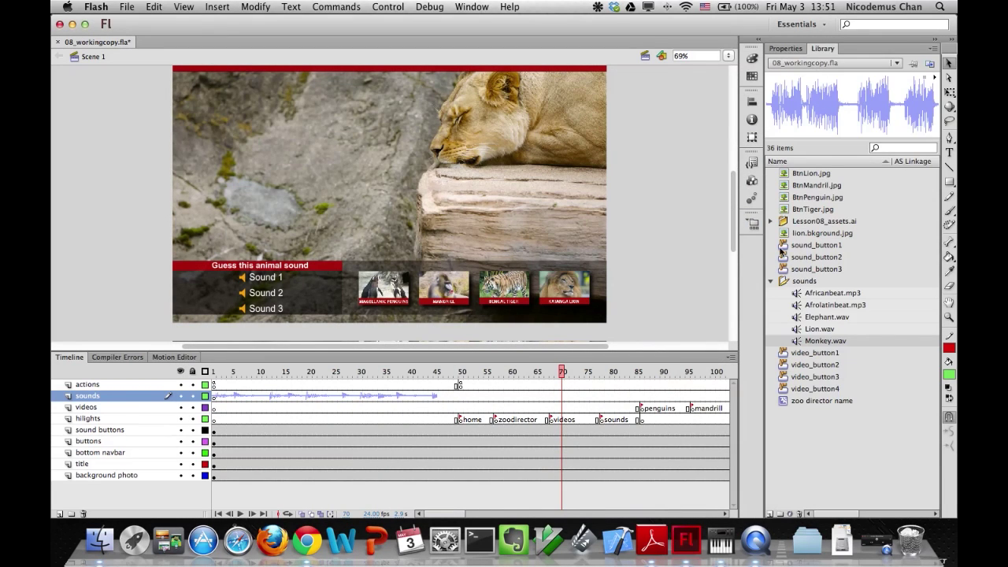
double_click(784, 249)
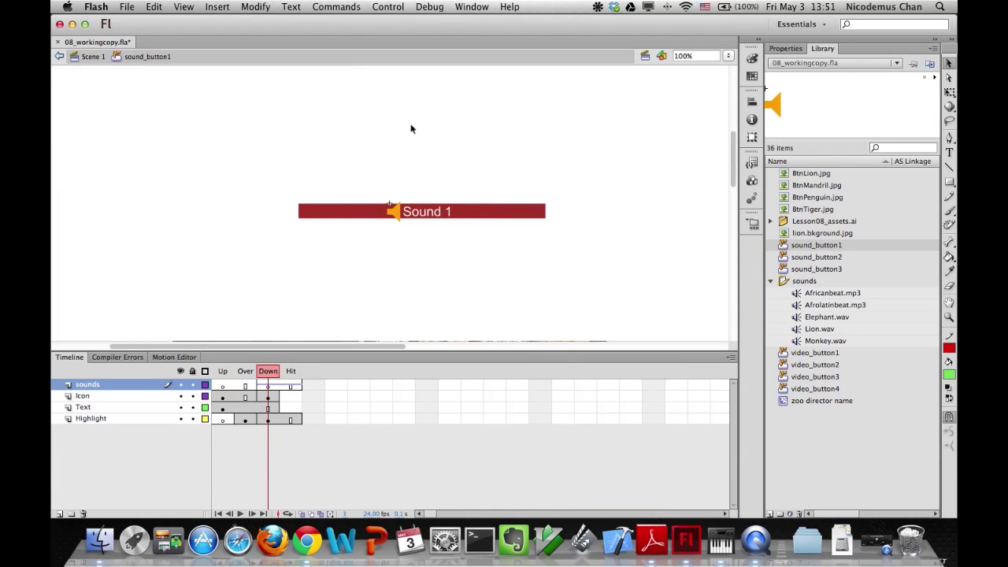
left_click(87, 56)
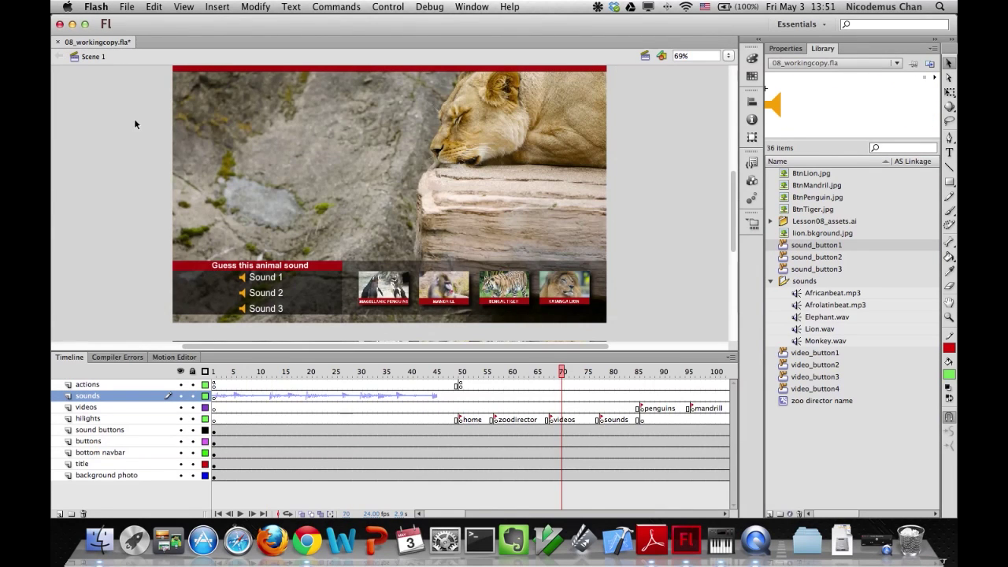
Test the movie again, play the Sound 1 button, and close the preview.
key("super+Return")
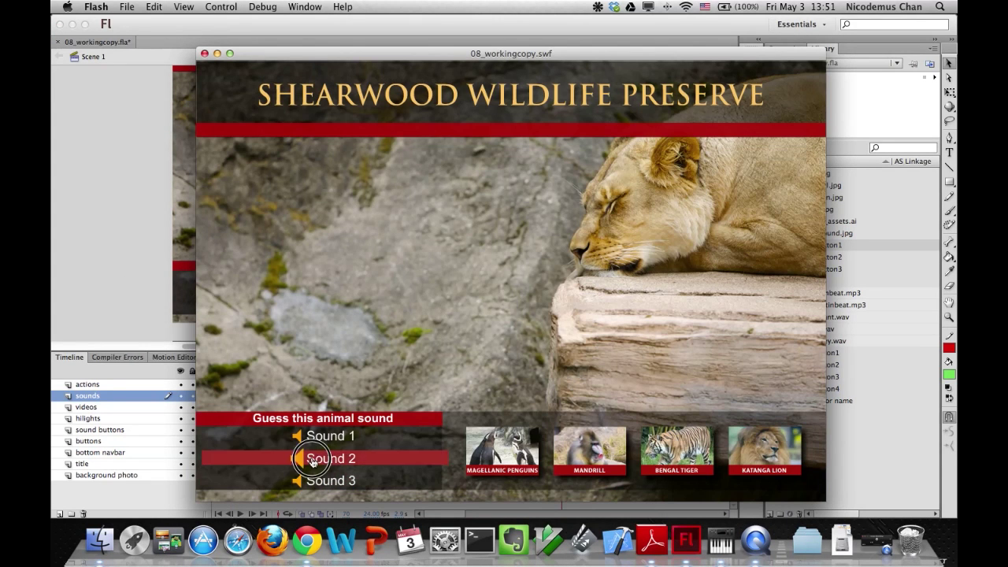
left_click(316, 440)
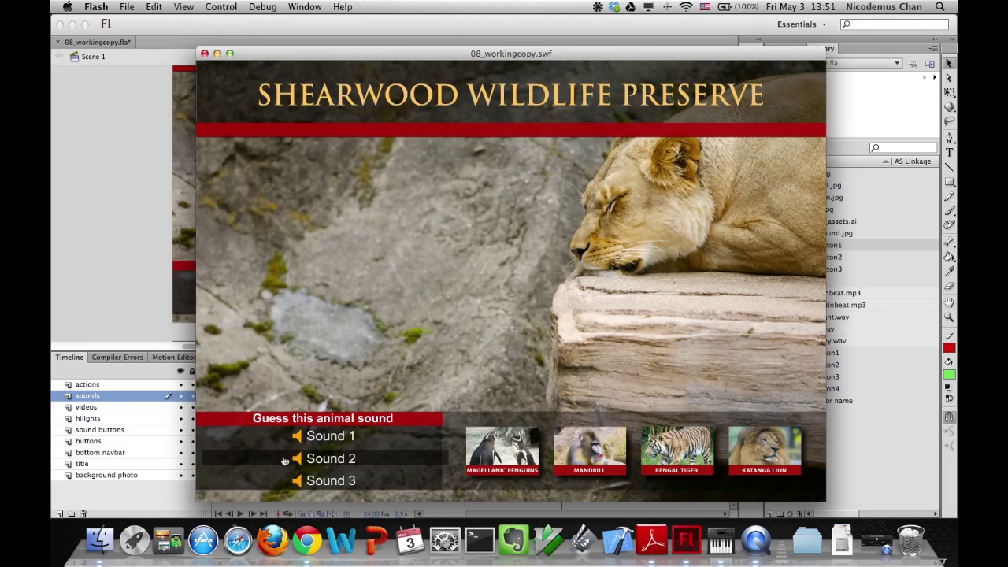
left_click(204, 54)
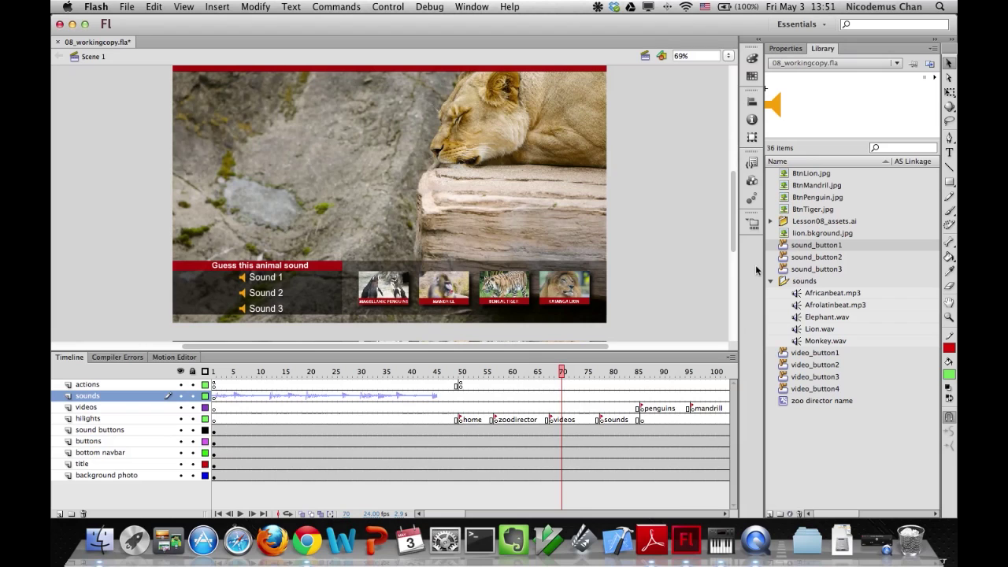
Open the sound_button2 symbol for editing and add a layer named sounds above its other layers.
double_click(783, 256)
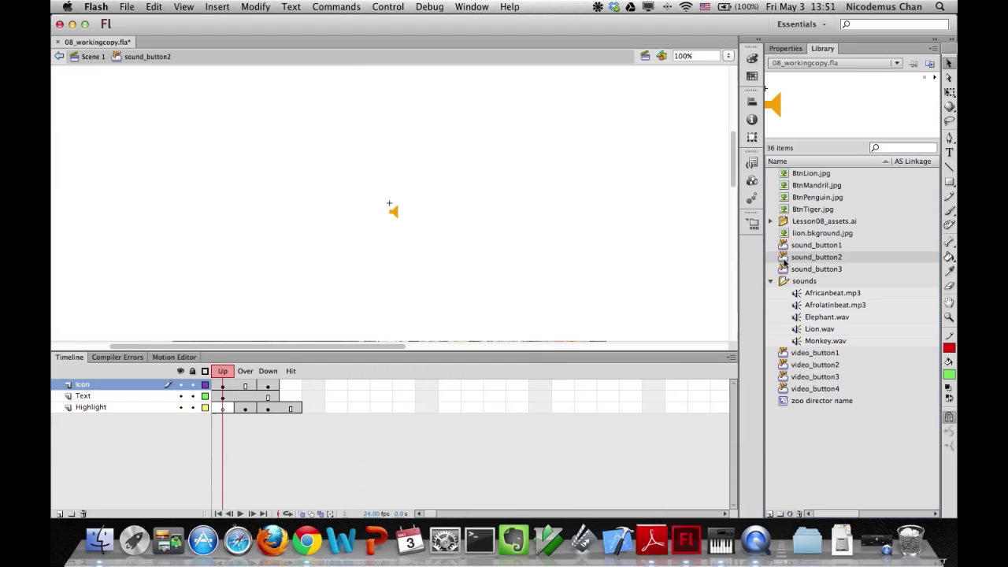
left_click(58, 514)
double_click(87, 385)
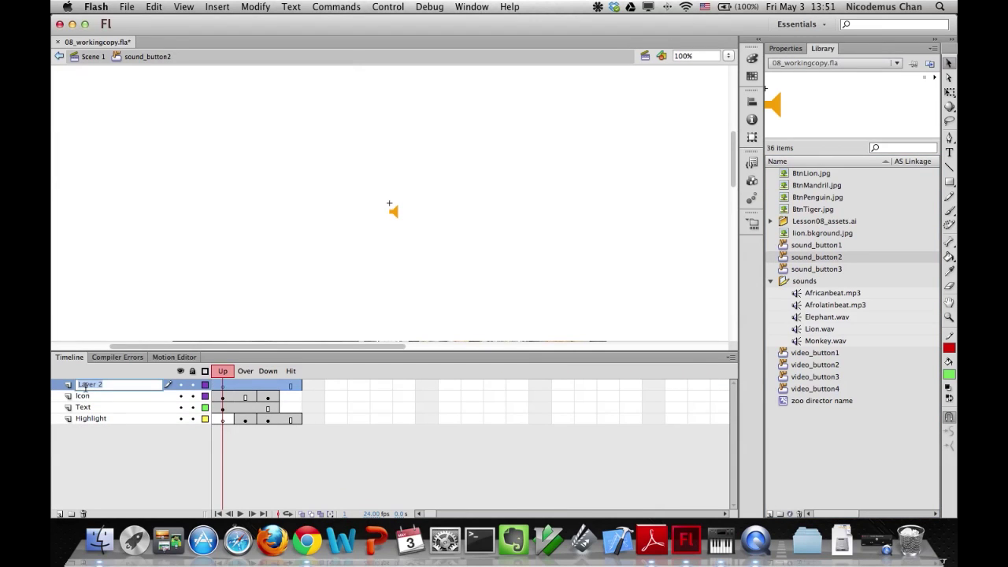
type("sounds")
key("Return")
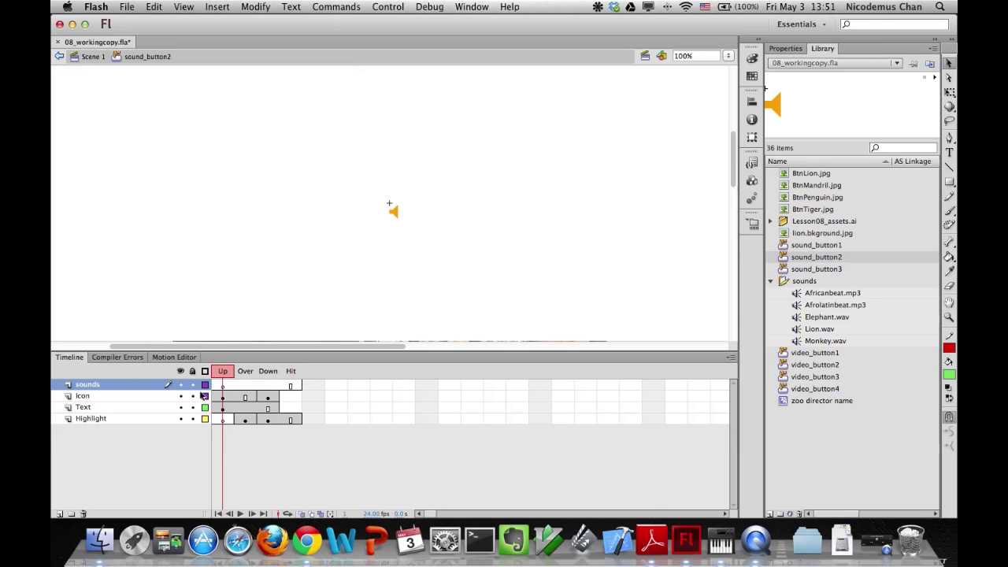
Insert a keyframe in the Down frame of sound_button2's sounds layer and add Lion.wav to it.
left_click(271, 385)
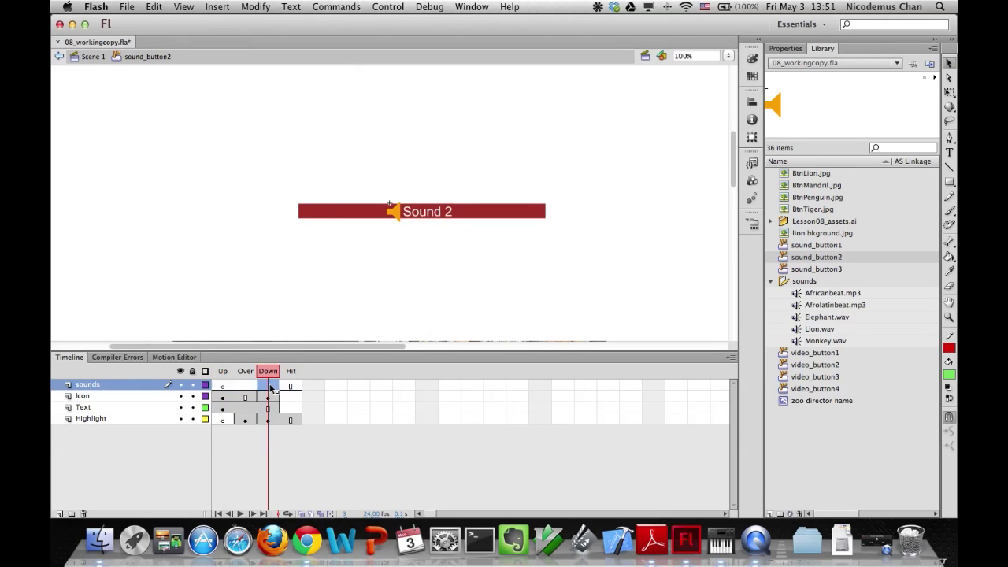
left_click(217, 6)
mouse_move(252, 88)
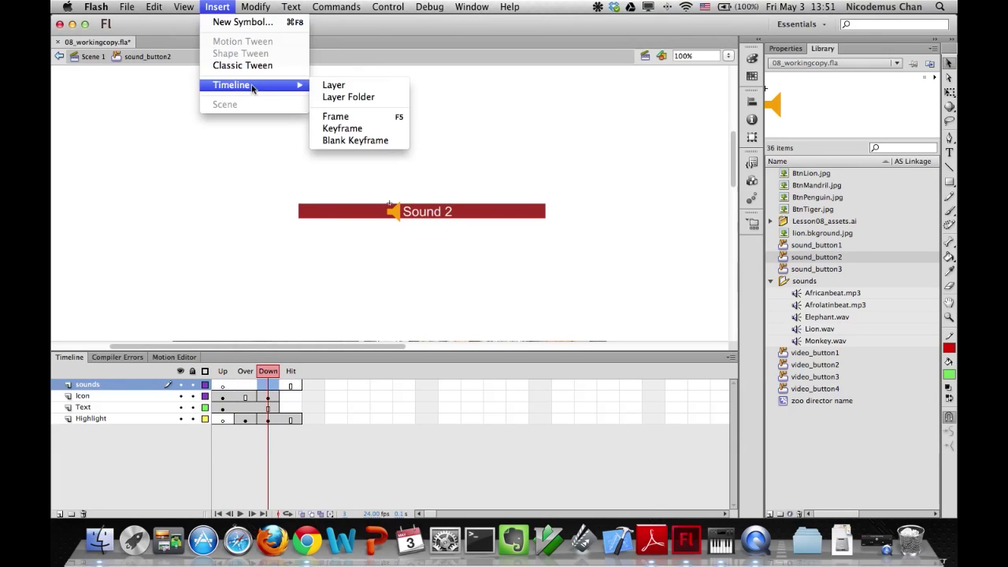
left_click(331, 128)
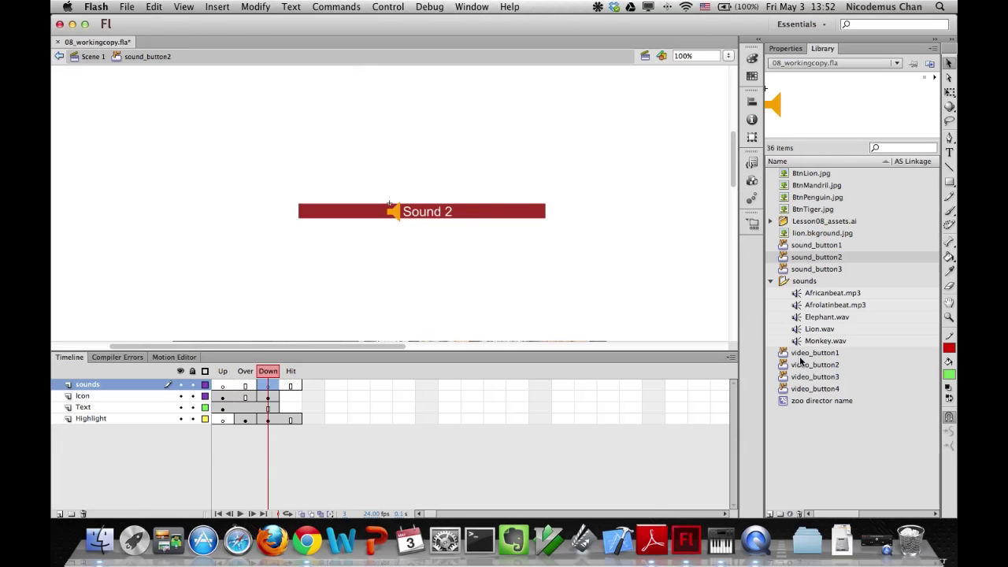
left_click_drag(797, 328, 282, 384)
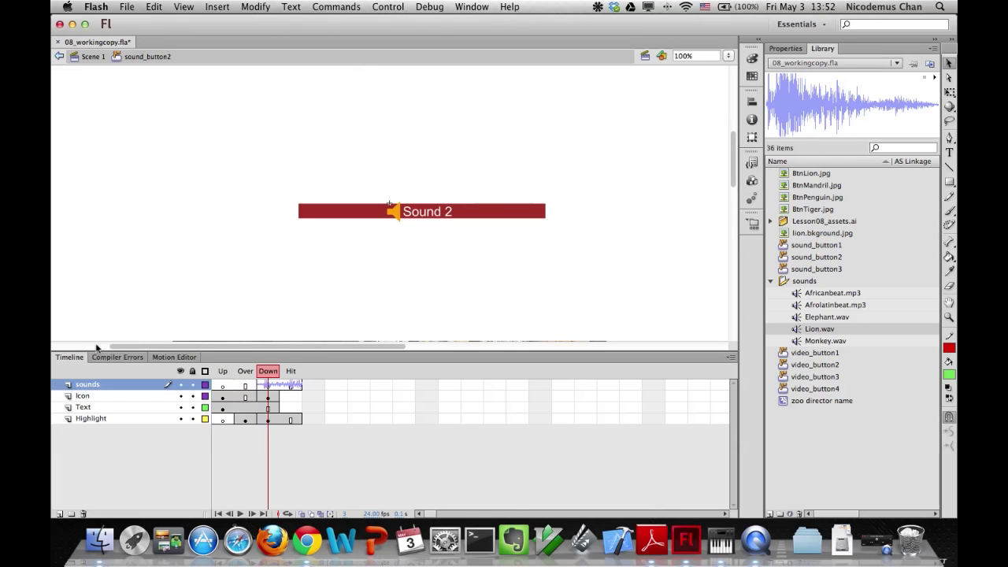
left_click(88, 56)
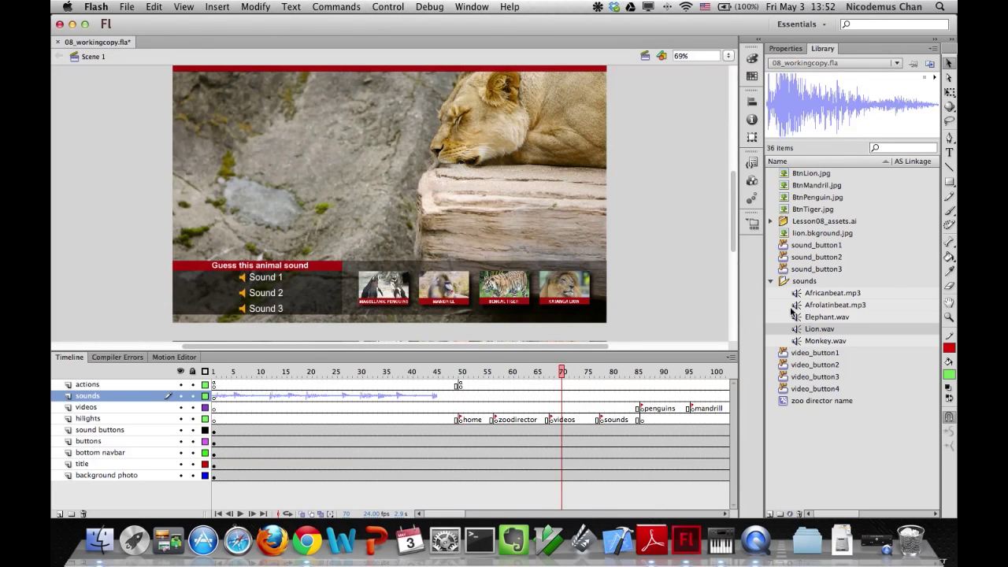
double_click(816, 268)
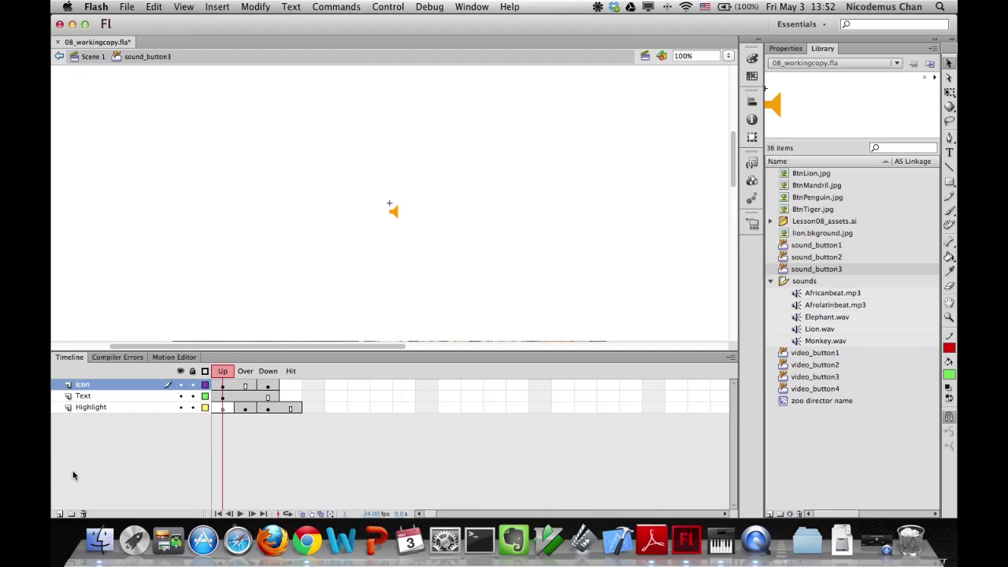
left_click(88, 57)
left_click(798, 331)
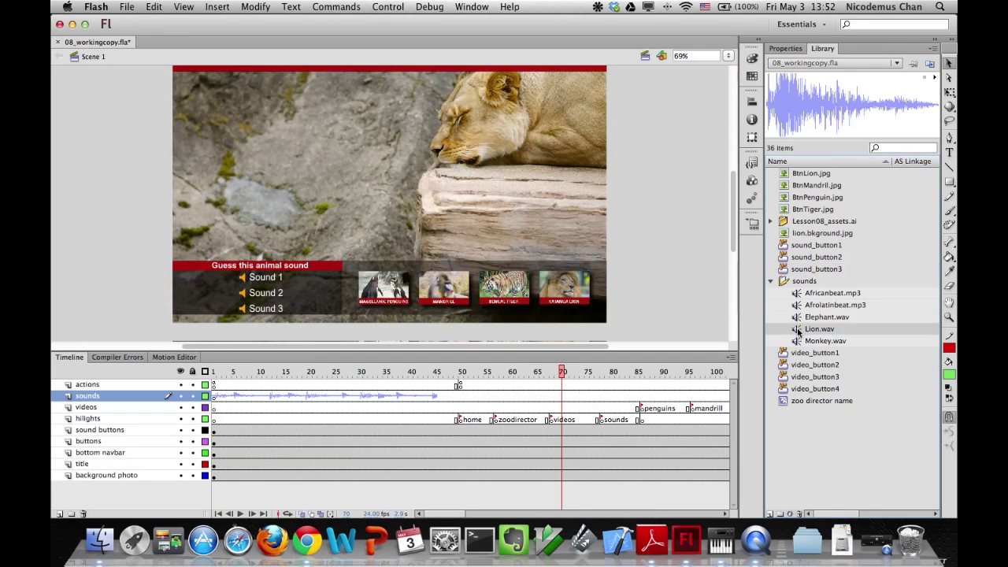
Set the sync of the Lion.wav sound in sound_button2's Down frame to Start and return to Scene 1.
left_click(783, 262)
double_click(783, 262)
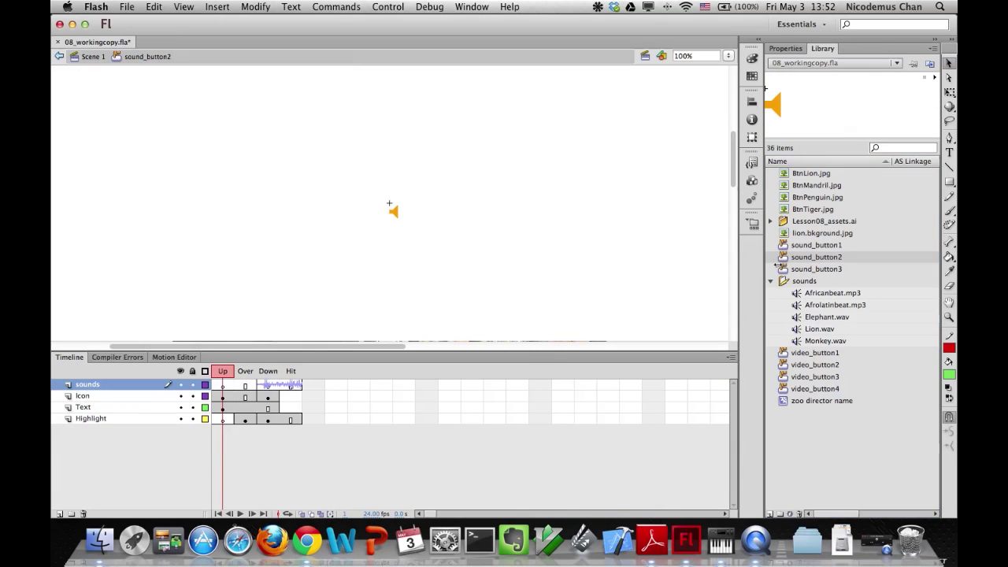
left_click(265, 388)
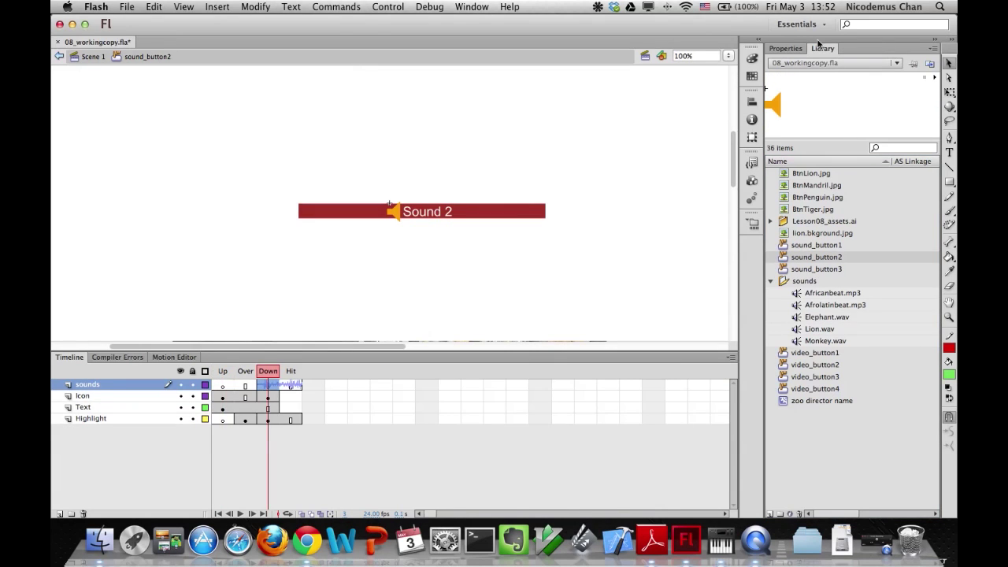
left_click(786, 48)
left_click(819, 200)
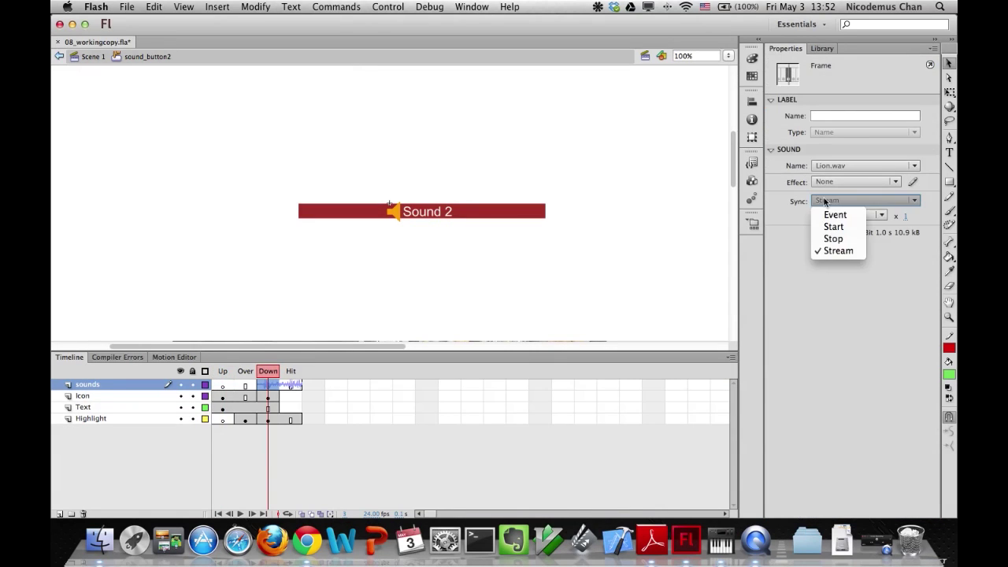
left_click(826, 226)
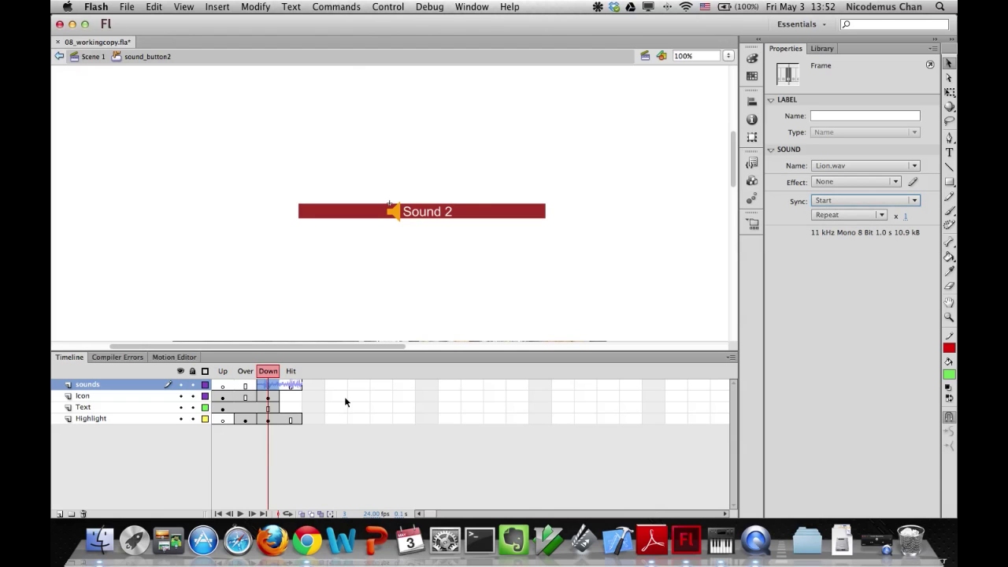
left_click(91, 58)
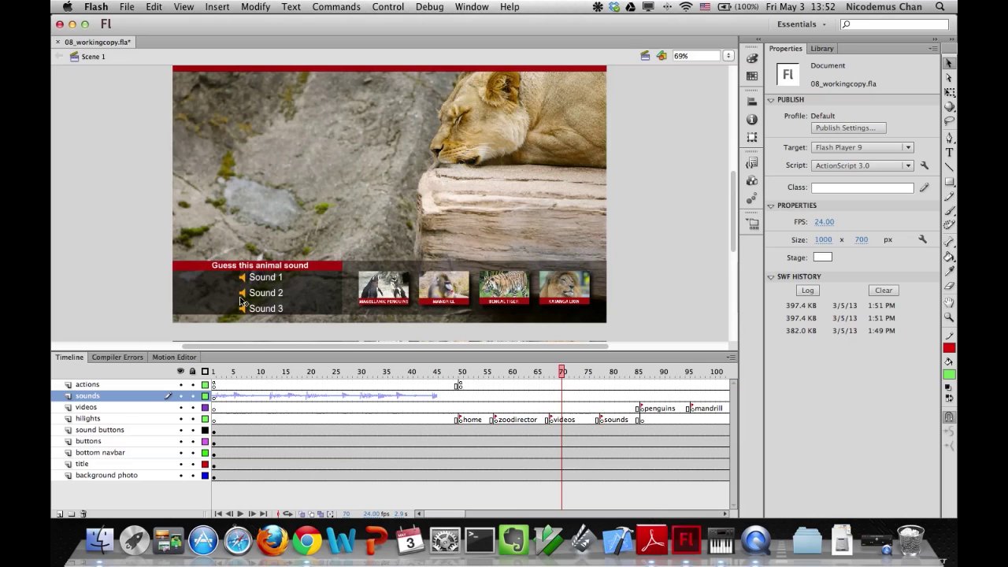
Open the sound_button3 symbol for editing and add a layer named sounds above its other layers.
left_click(819, 48)
double_click(784, 272)
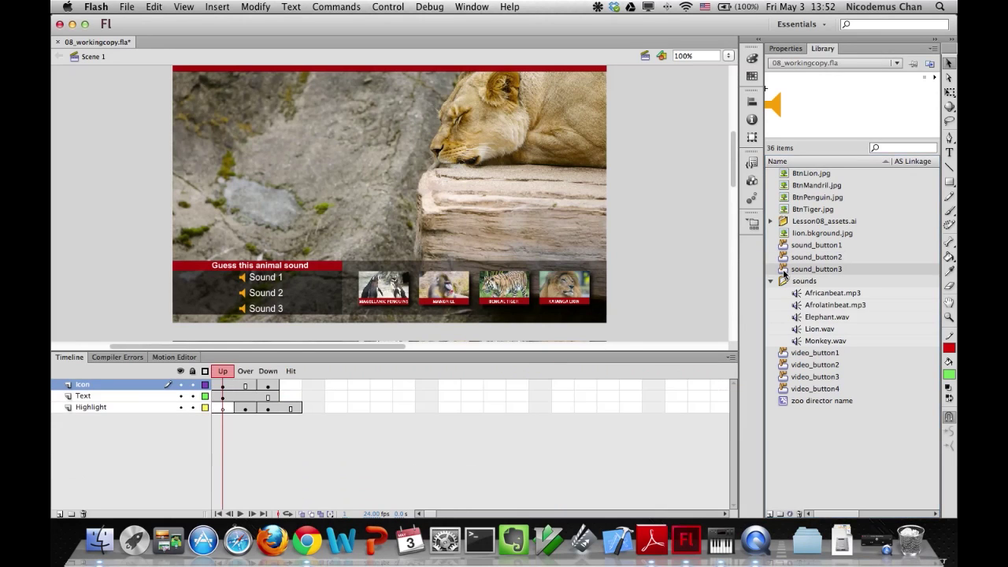
left_click(59, 513)
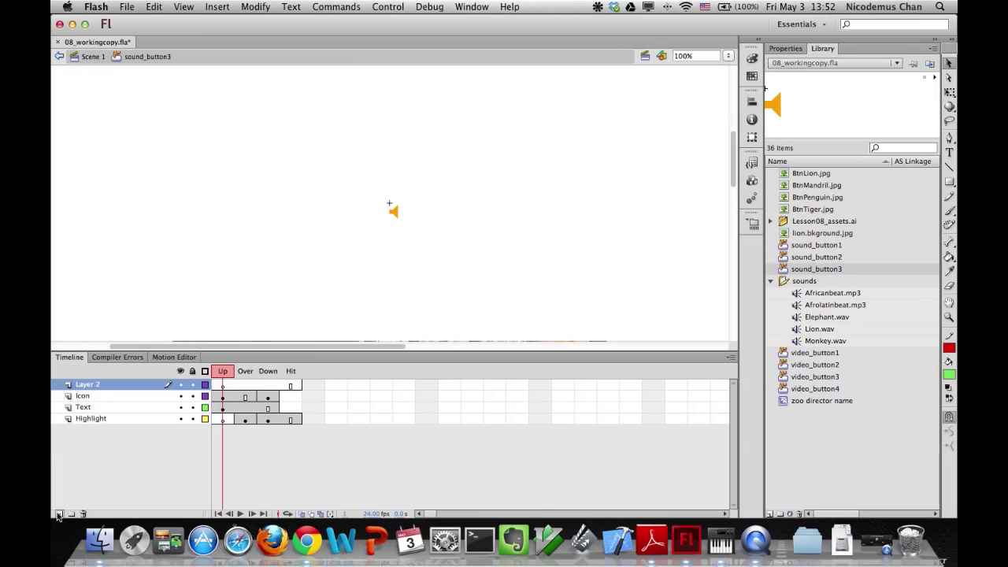
double_click(85, 385)
type("sounds")
key("Return")
Insert a blank keyframe in the Down frame of sound_button3's sounds layer and add Elephant.wav to it.
left_click(267, 385)
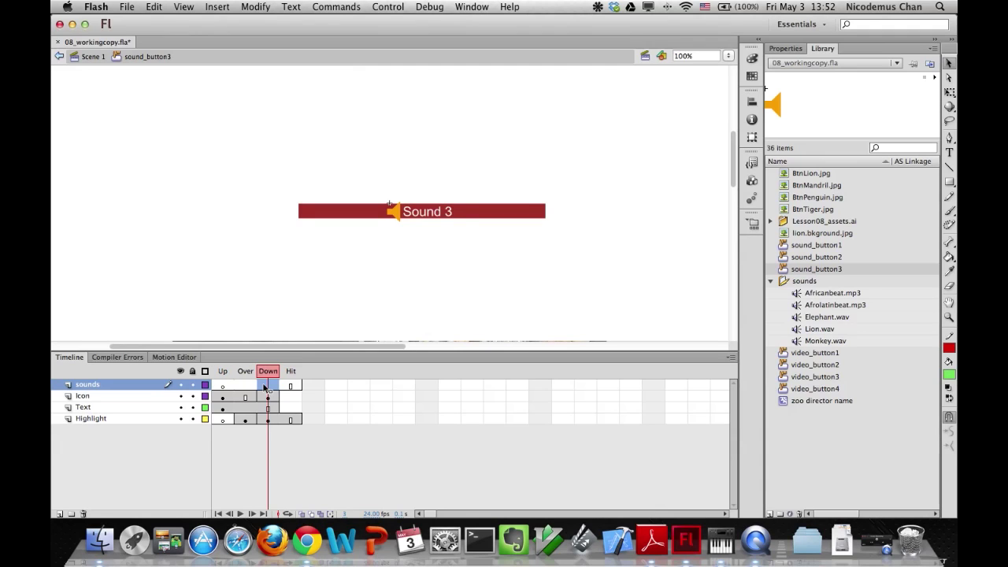
key("F7")
left_click(780, 340)
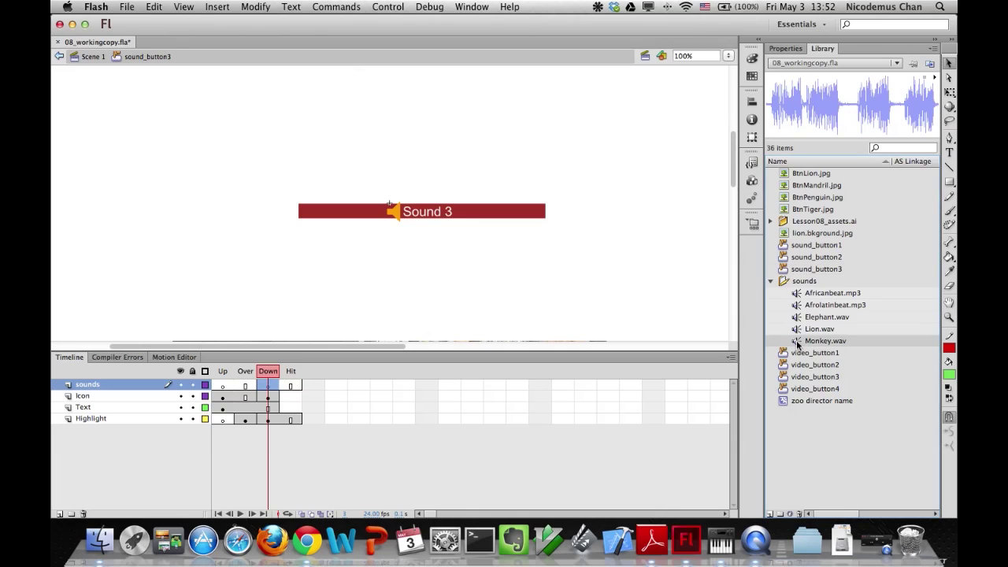
left_click_drag(780, 340, 543, 274)
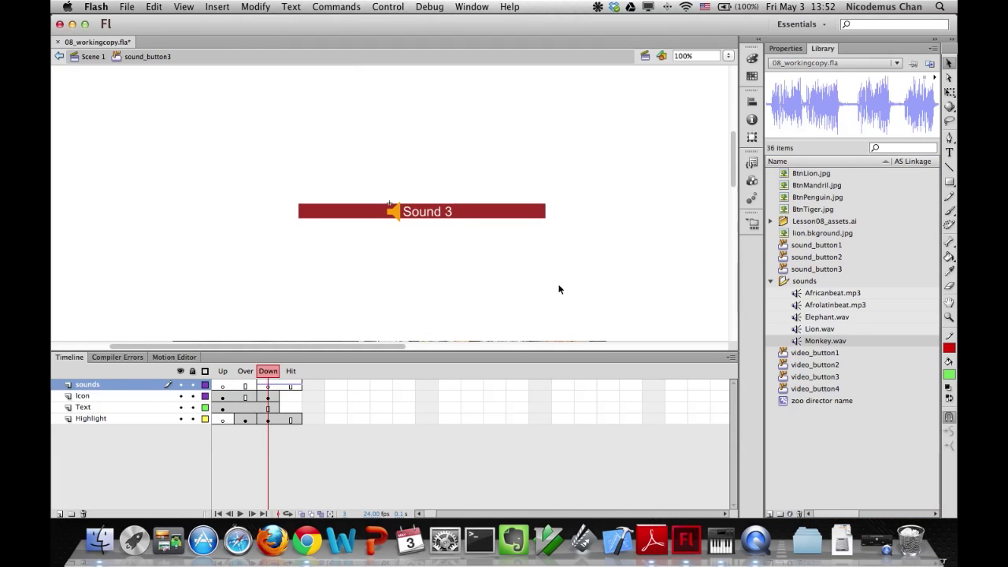
left_click_drag(802, 317, 613, 299)
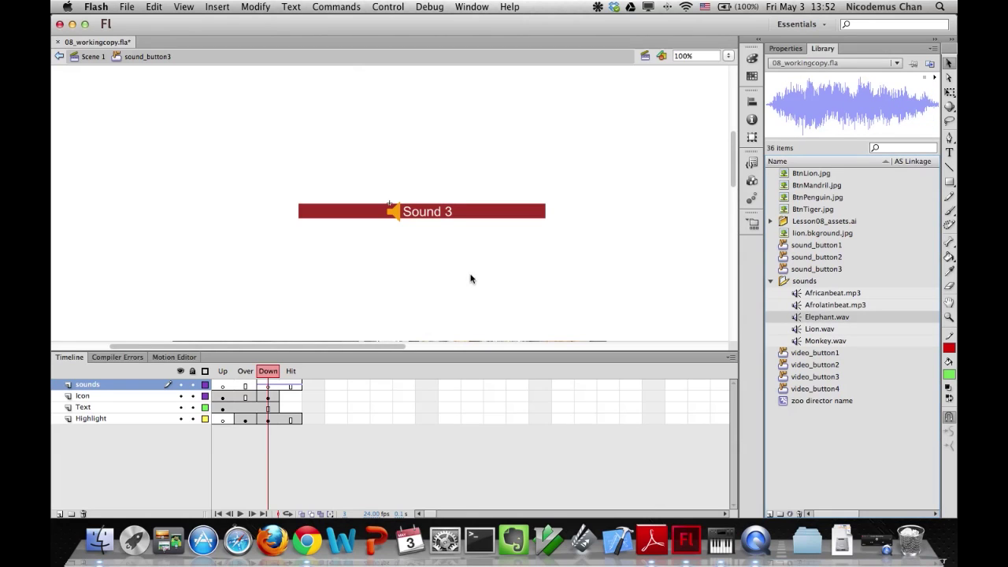
Set the sync of the Elephant.wav sound in sound_button3's Down frame to Start.
left_click(263, 386)
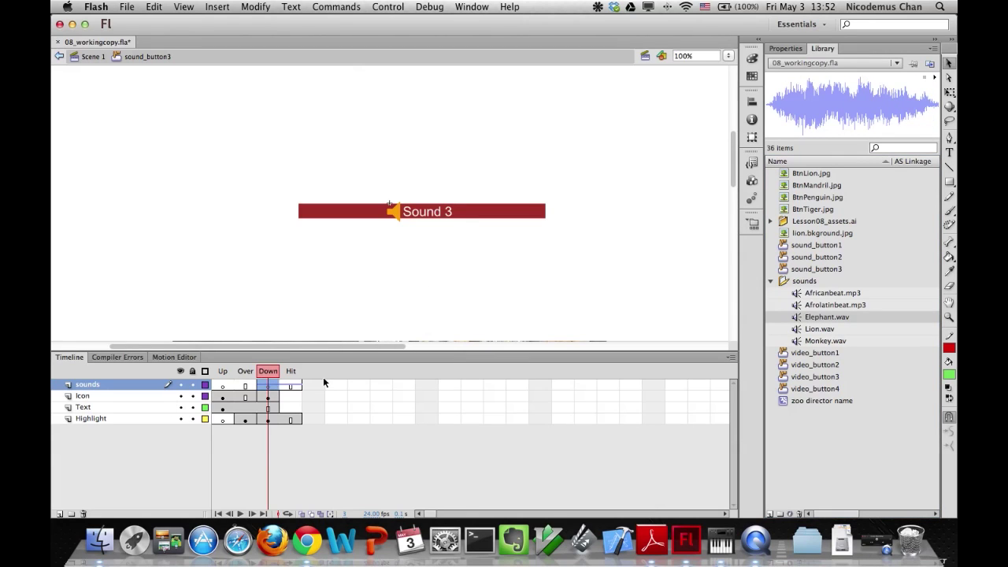
left_click(786, 48)
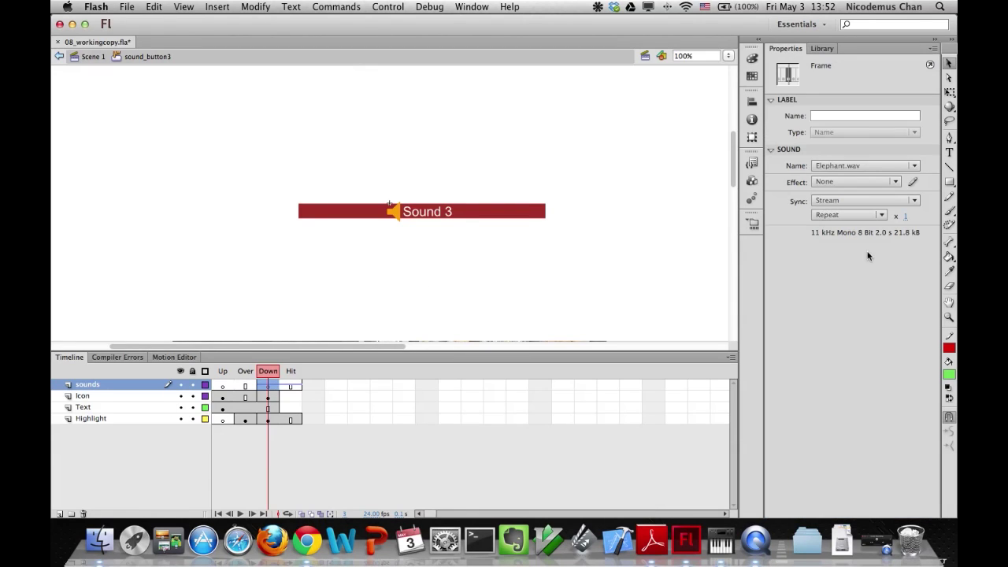
left_click(833, 201)
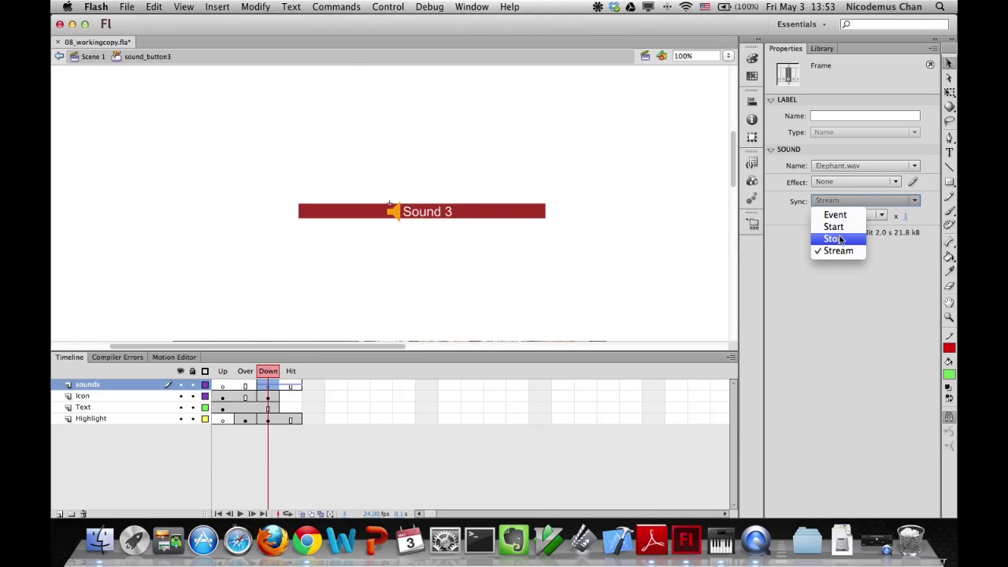
left_click(833, 227)
left_click(579, 283)
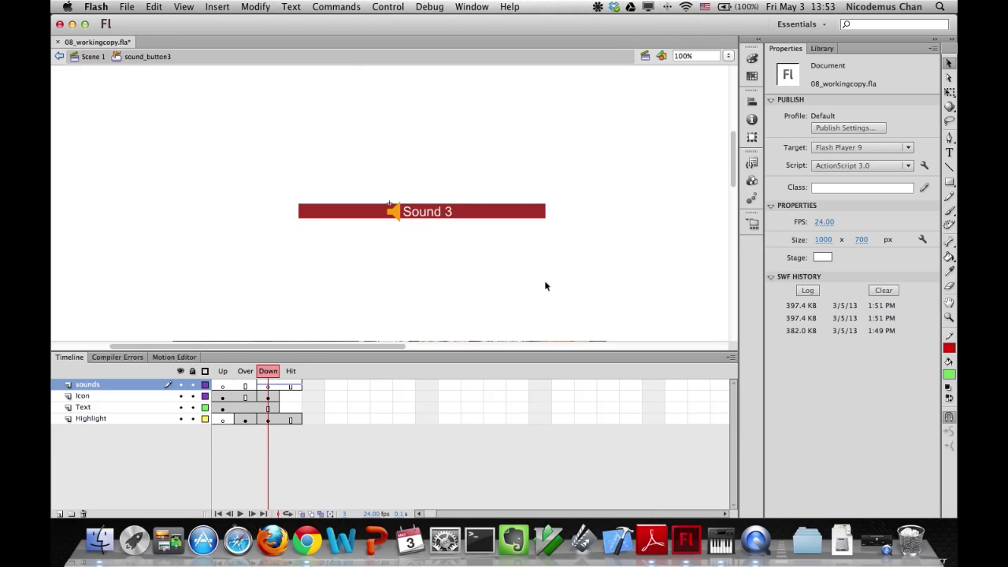
Test the movie, try out its animal sound buttons, and return to Scene 1.
key("super+Return")
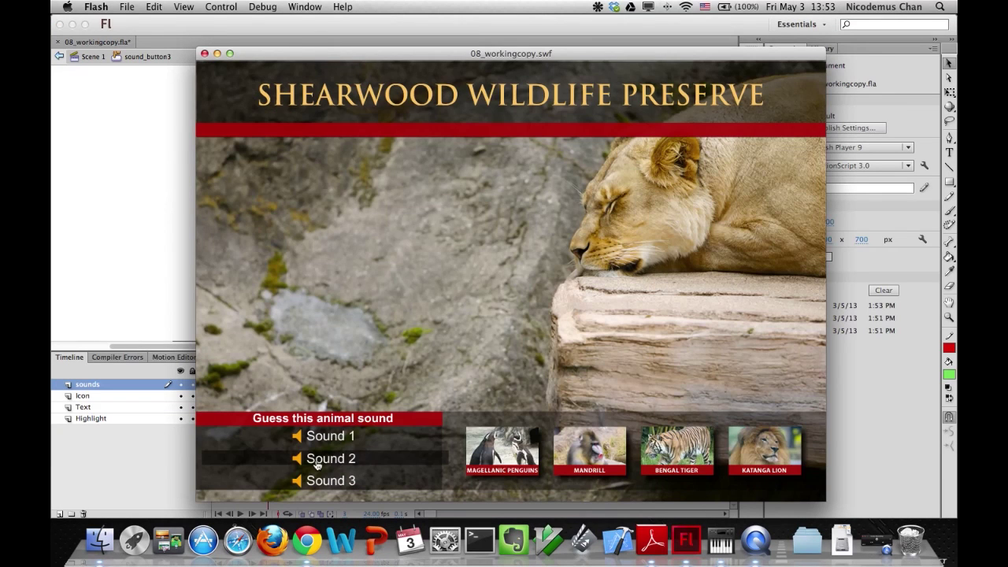
left_click(317, 465)
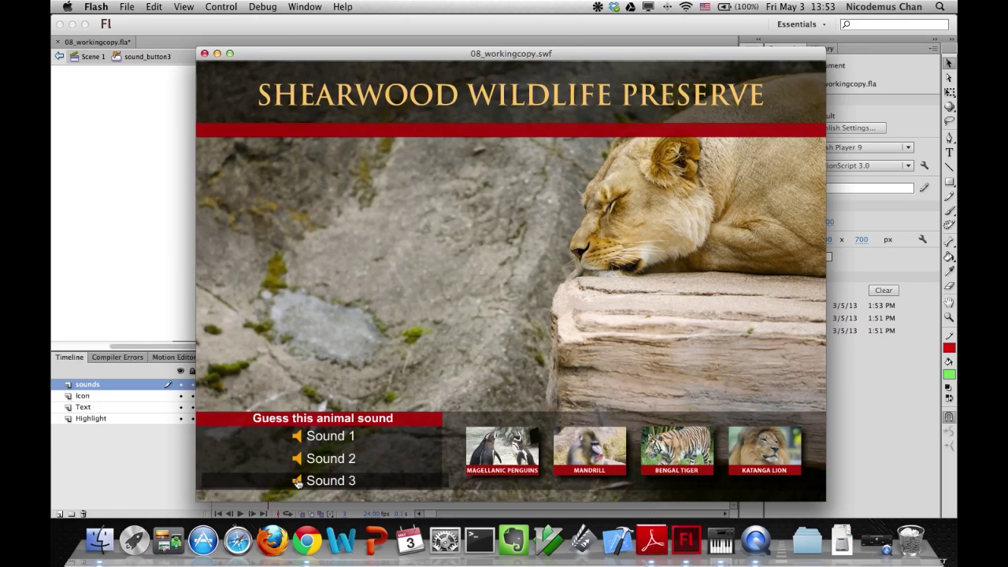
left_click(301, 440)
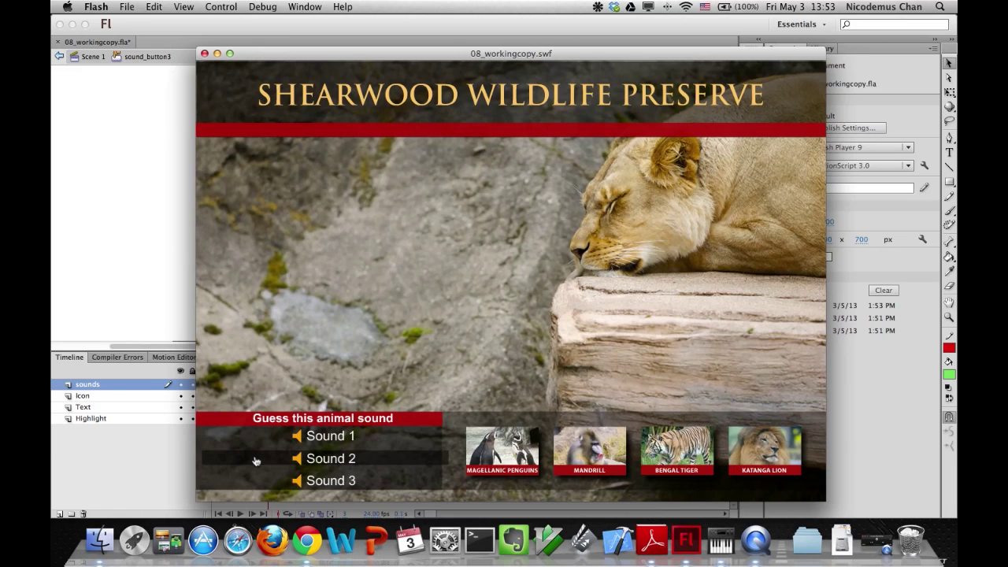
left_click(204, 54)
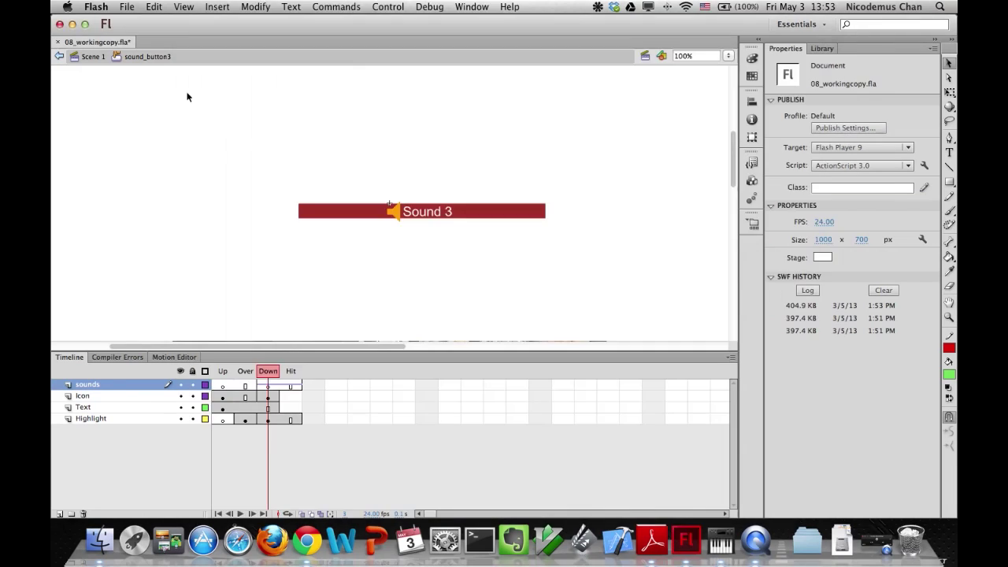
double_click(88, 151)
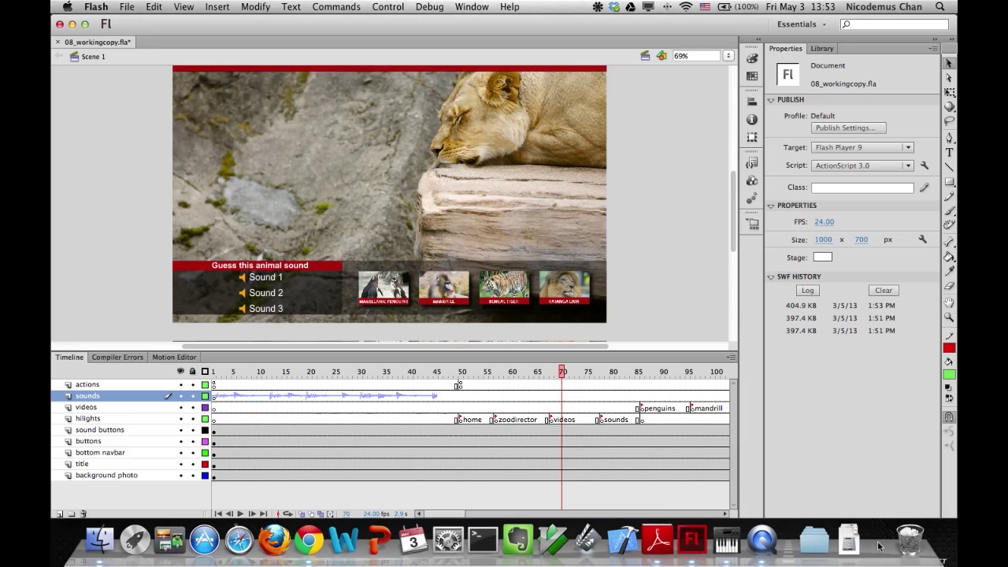
Launch Adobe Media Encoder CS6.
left_click(880, 546)
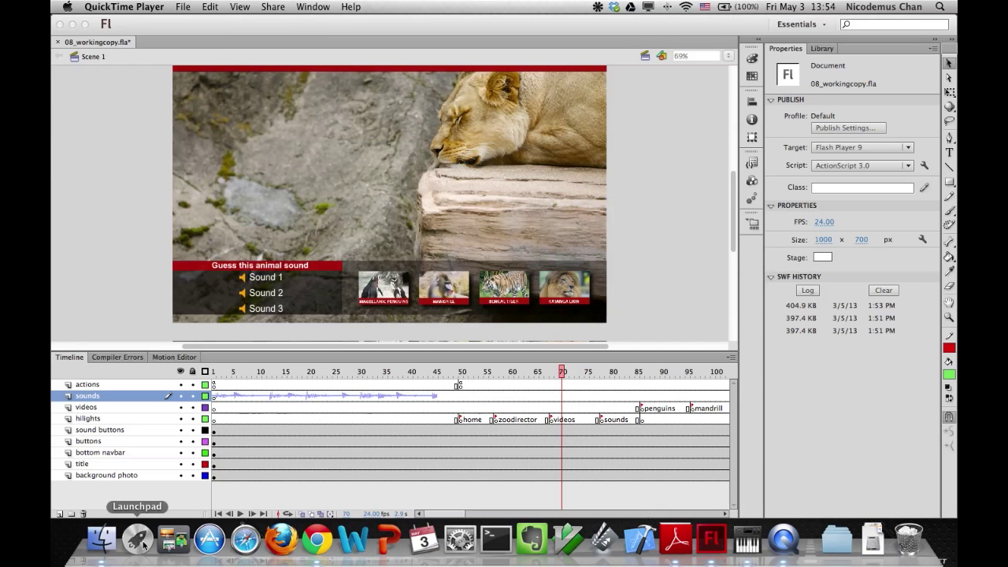
left_click(138, 540)
scroll(866, 291, "right", 3)
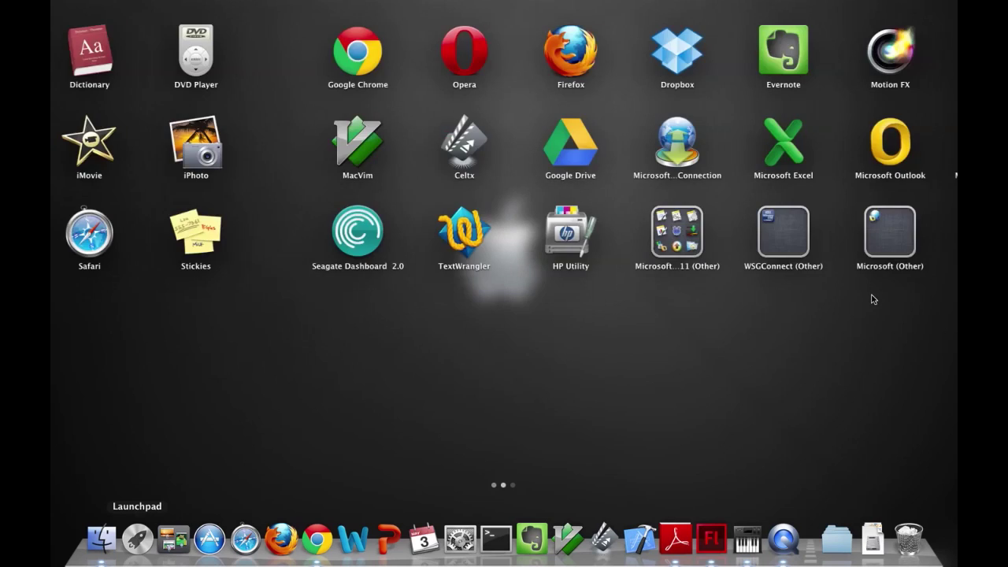
scroll(873, 299, "right", 3)
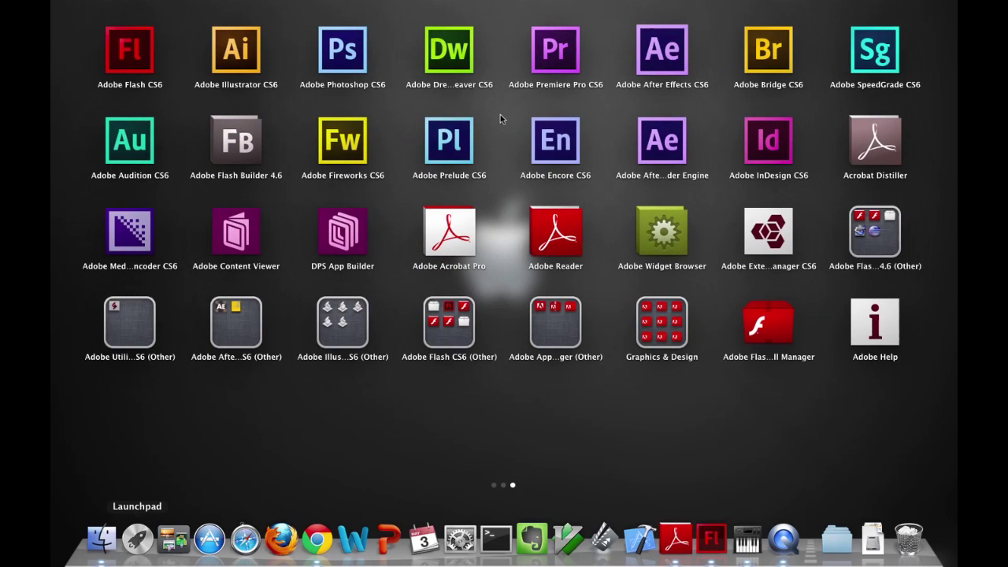
left_click(131, 240)
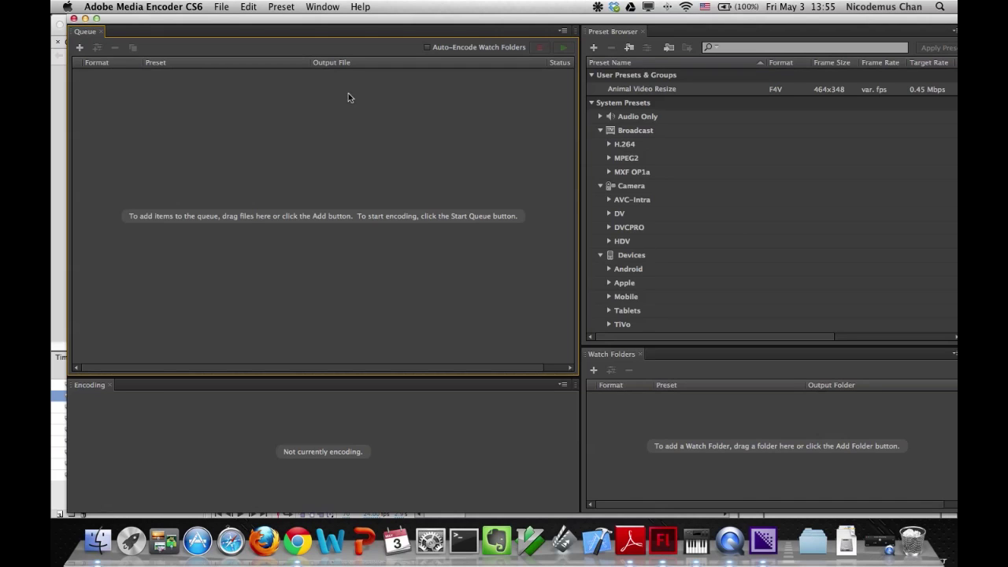
Add Penguins.mov from the Lesson08 08Start folder, inside the Flash CS6 Classroom folder on the Desktop, to the encoding queue.
left_click(223, 7)
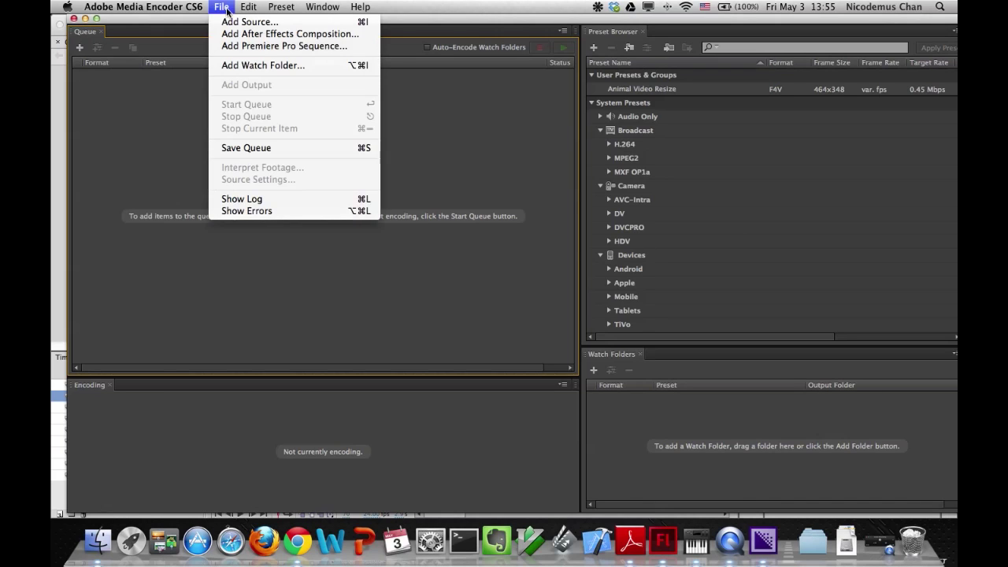
left_click(231, 22)
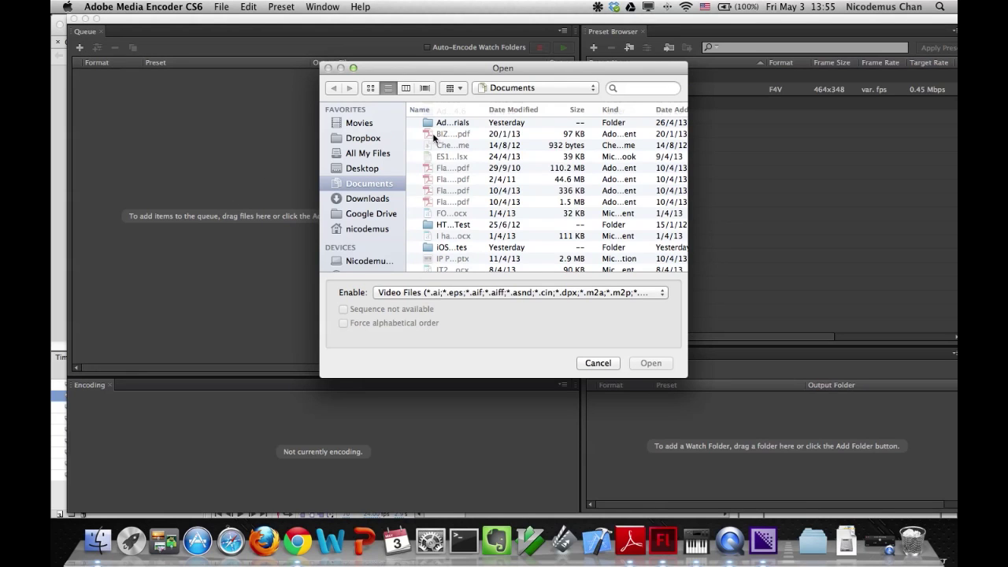
left_click(495, 89)
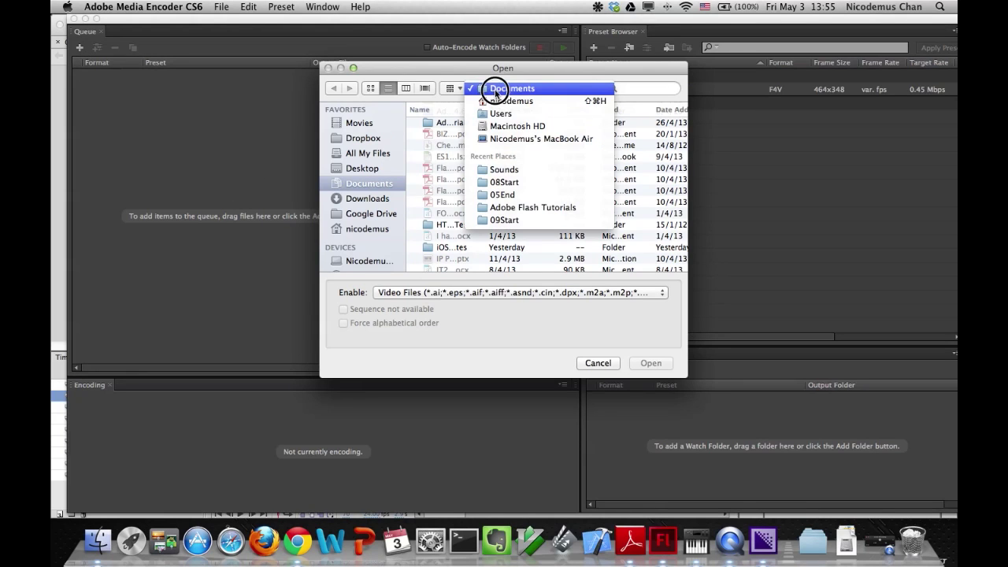
left_click(495, 89)
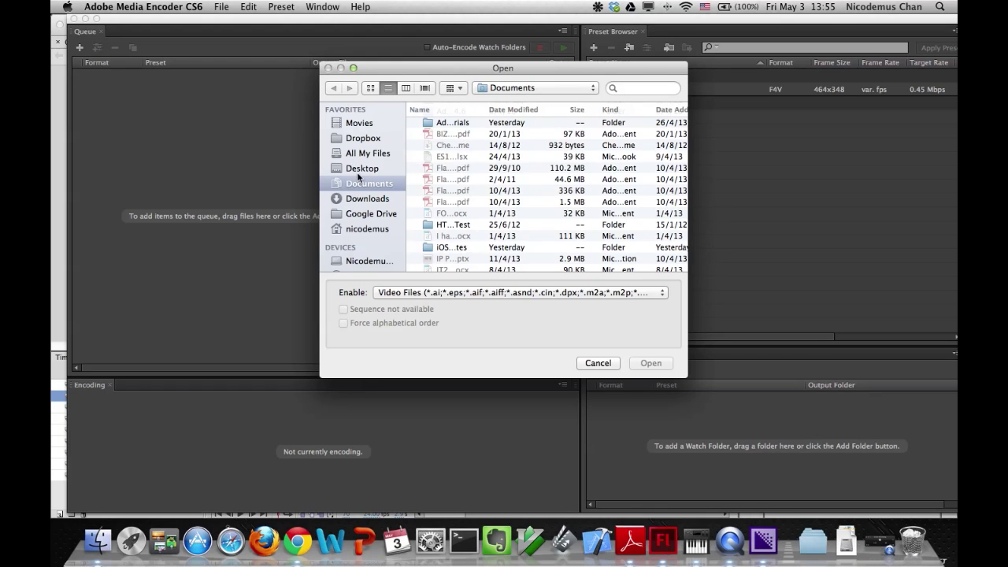
left_click(358, 169)
double_click(443, 145)
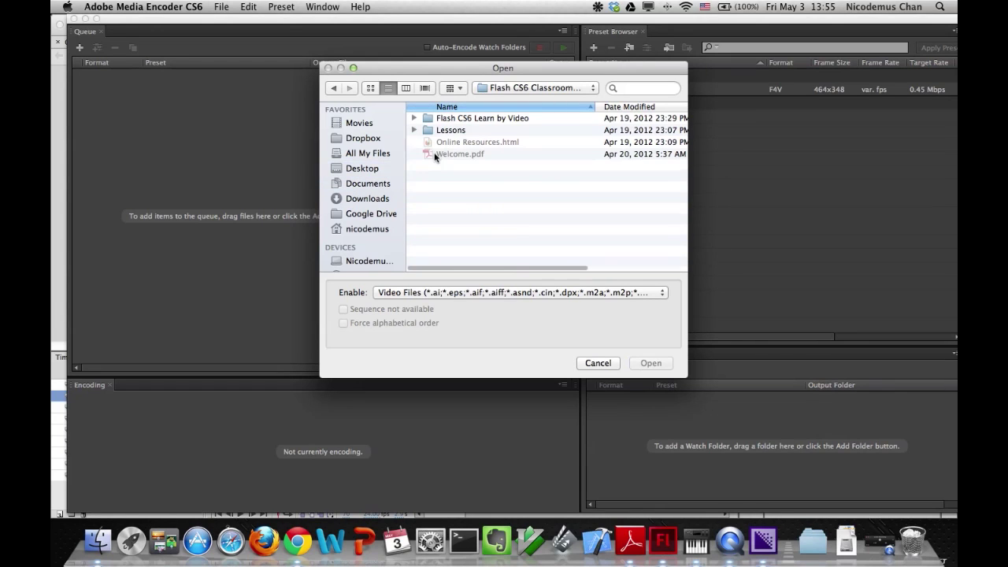
double_click(430, 130)
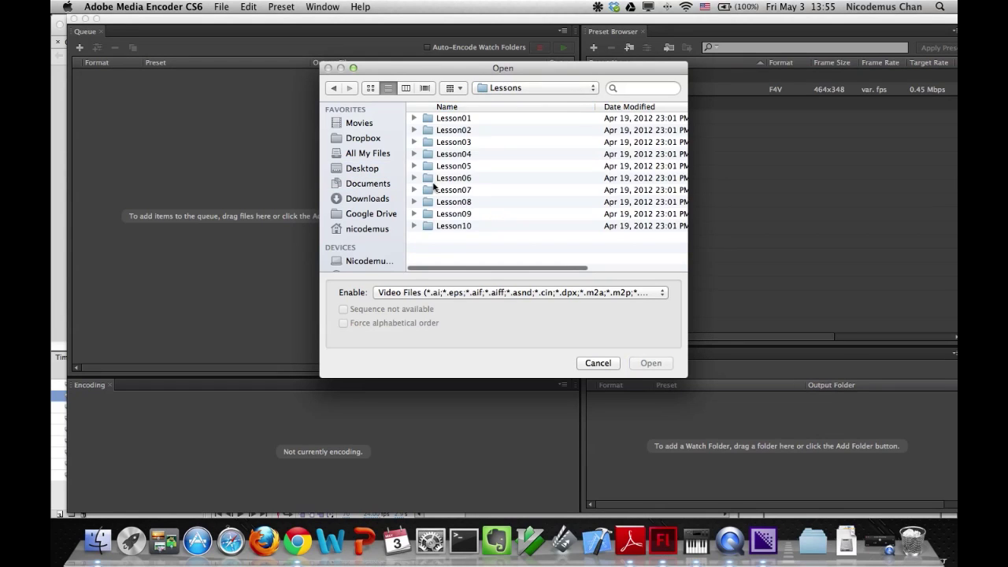
double_click(432, 202)
left_click(428, 131)
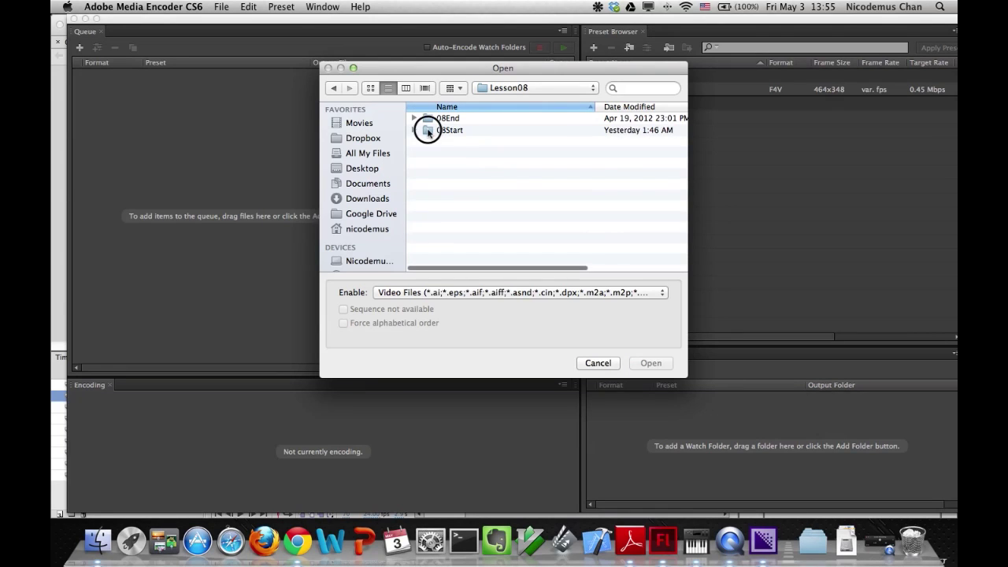
double_click(428, 131)
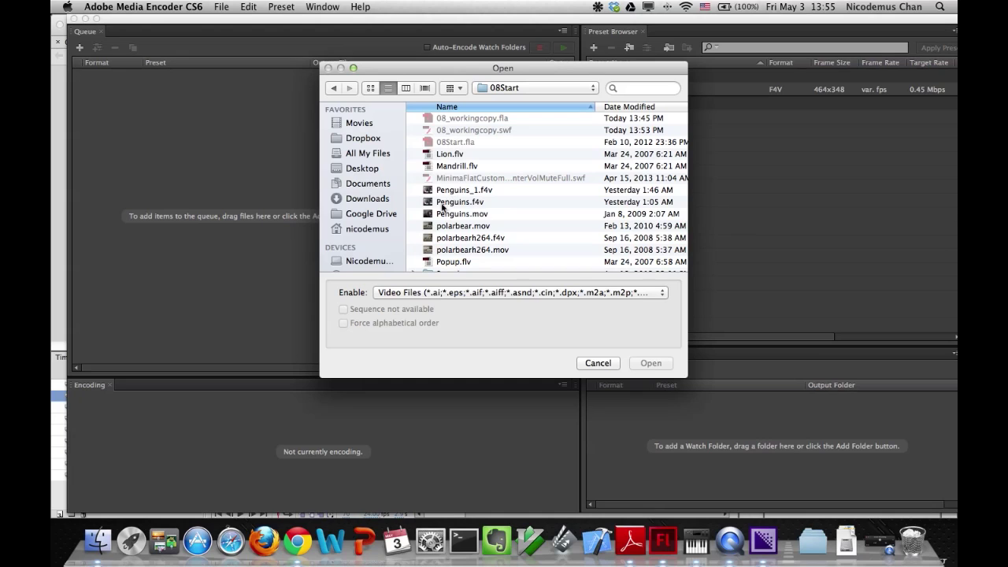
left_click(443, 214)
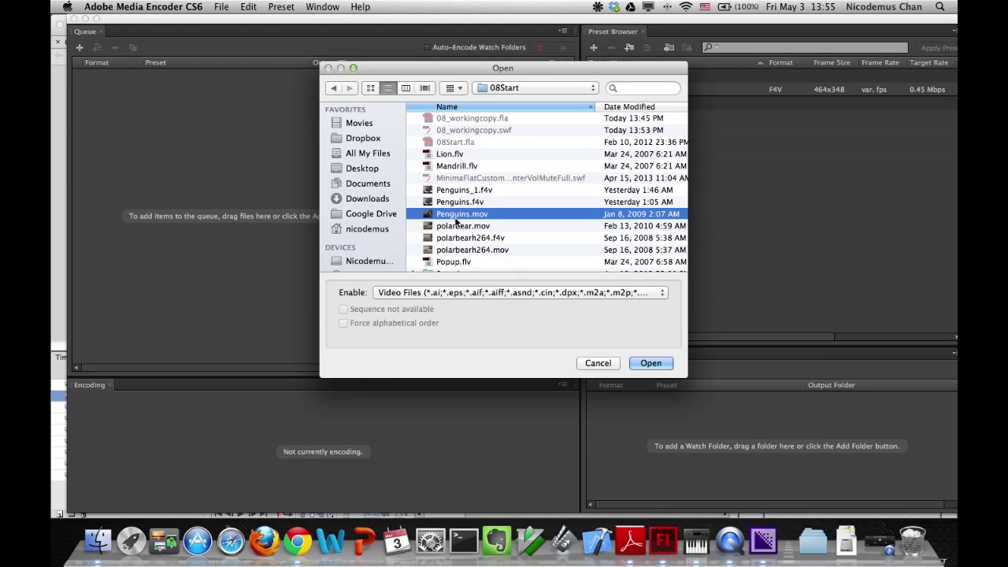
left_click(640, 365)
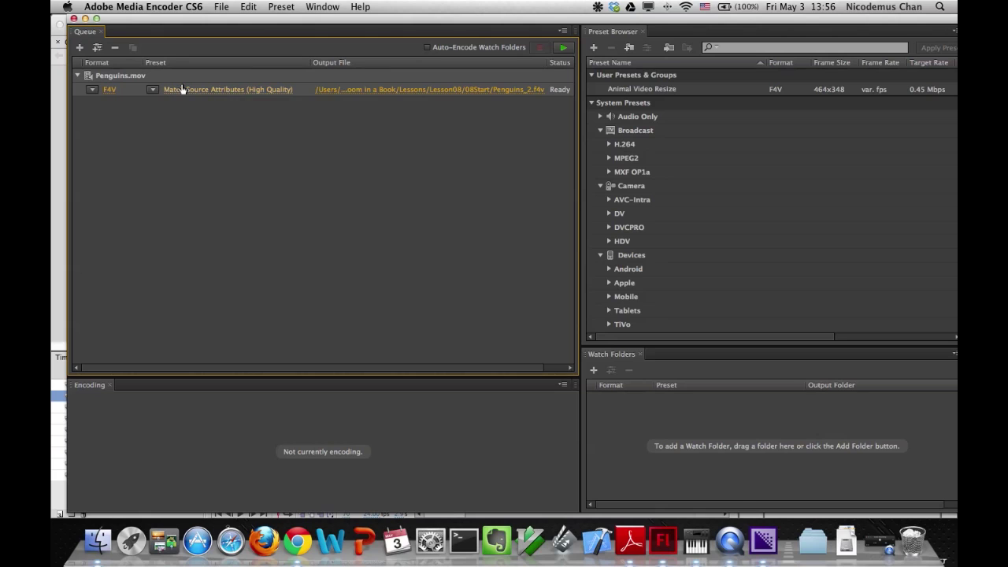
Keep F4V as the output format for Penguins.mov and choose the preset Web - 320x240, 4x3, Project Framerate, 500kbps.
mouse_move(182, 88)
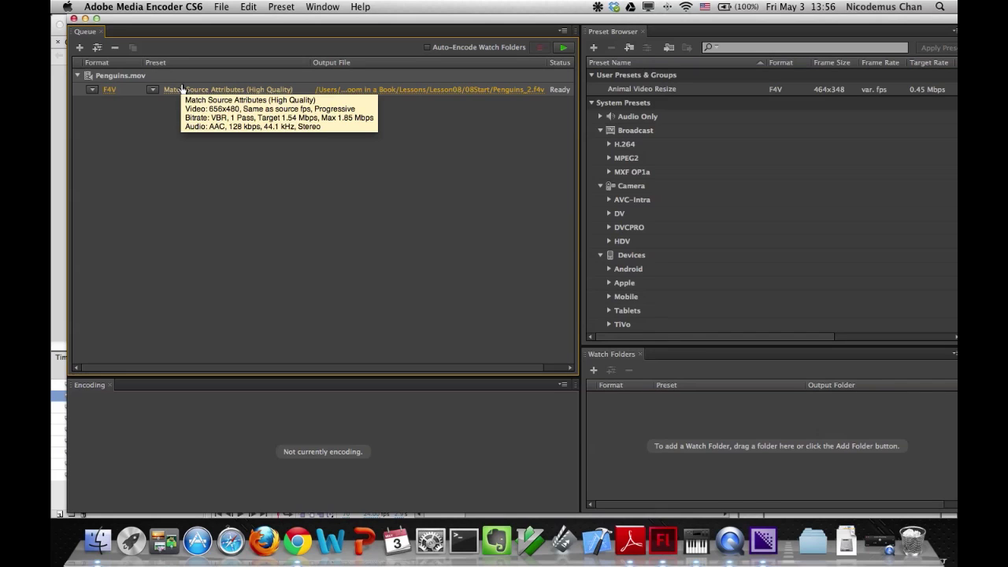
left_click(95, 90)
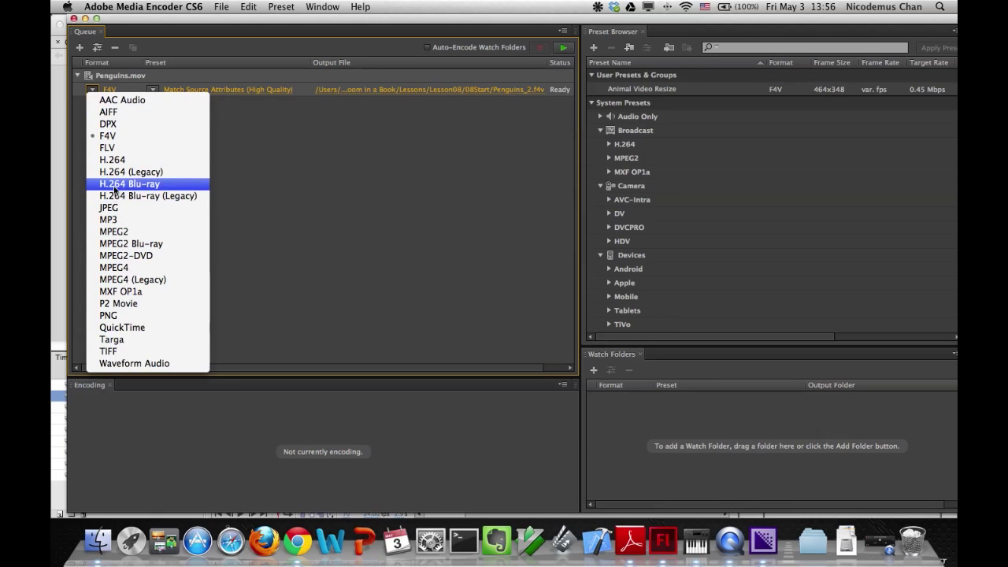
left_click(114, 140)
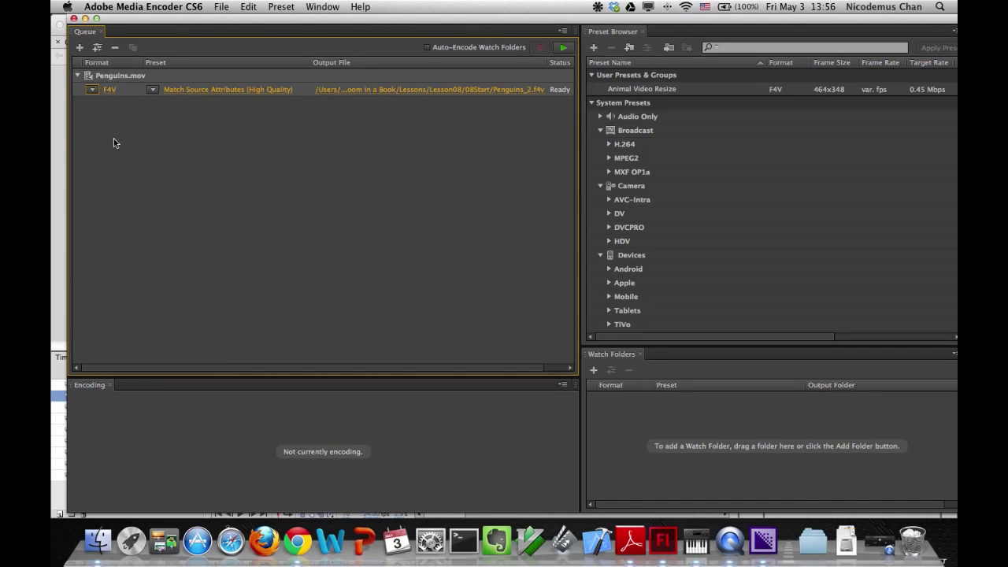
left_click(153, 89)
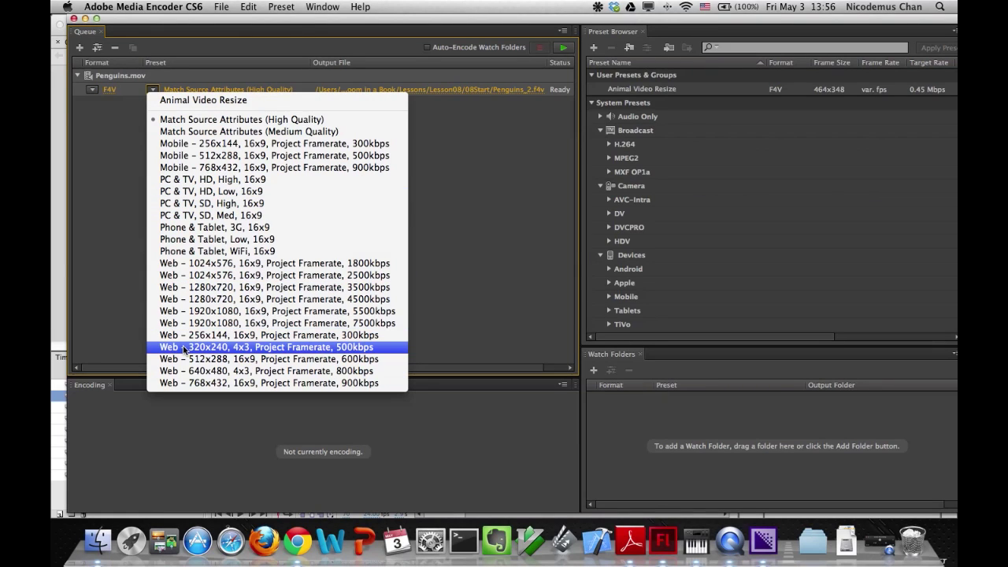
left_click(295, 347)
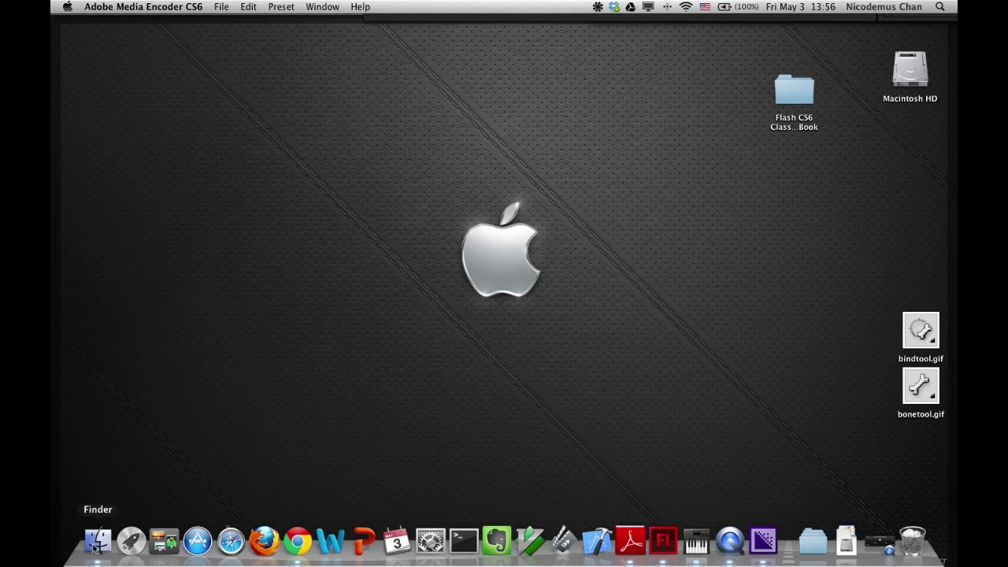
Switch to Finder and move Penguins_1.f4v and Penguins.f4v from the 08Start folder to the Trash.
left_click(98, 540)
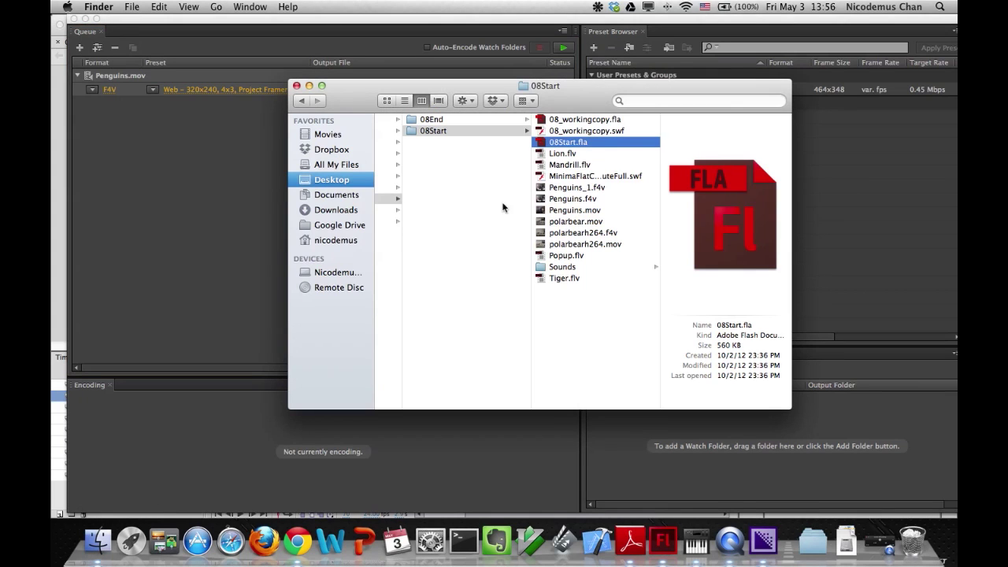
left_click(556, 189)
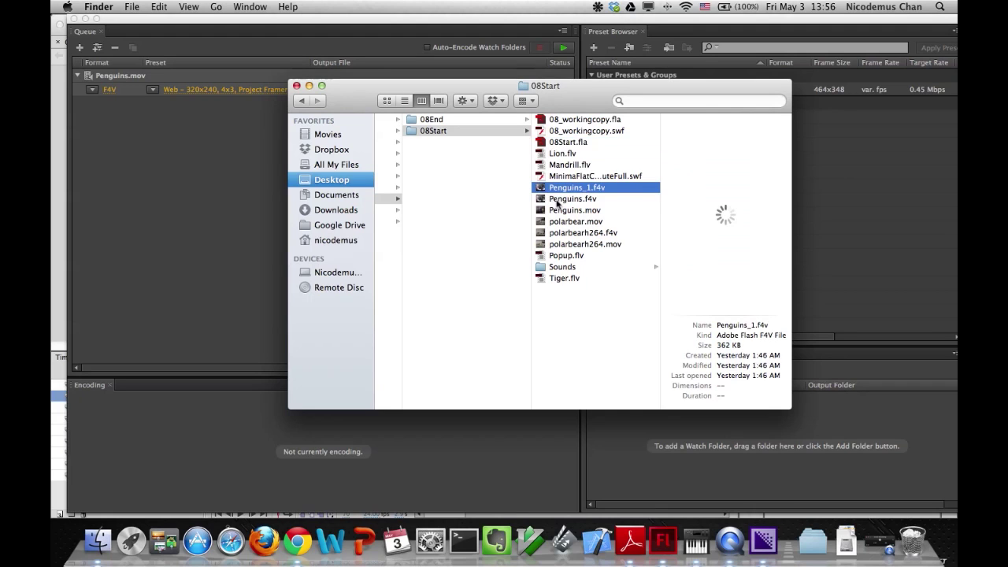
left_click(558, 200, "shift")
left_click_drag(573, 198, 917, 538)
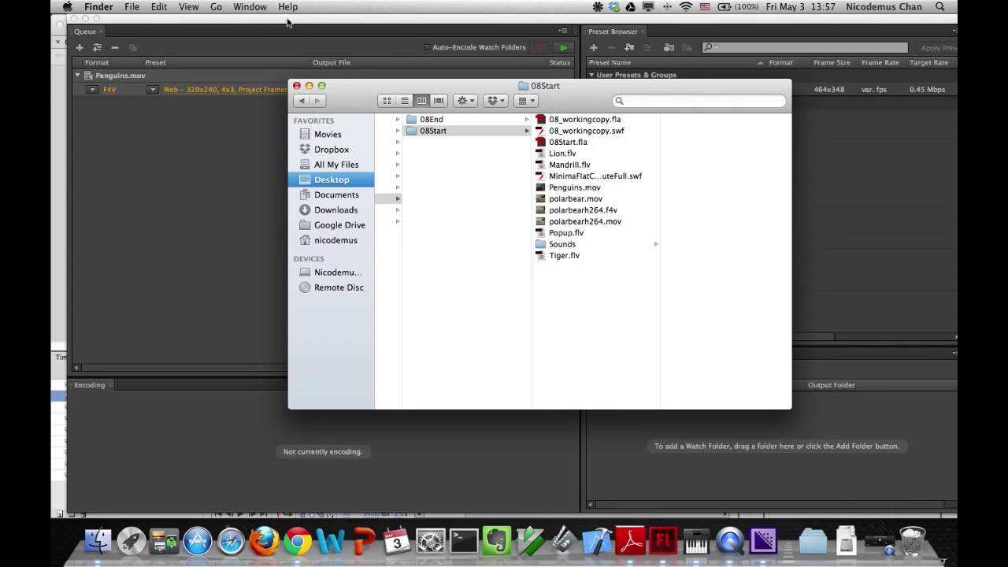
Arrange the Media Encoder and Finder windows so the 08Start file list shows beside the encoding queue.
left_click_drag(334, 88, 487, 88)
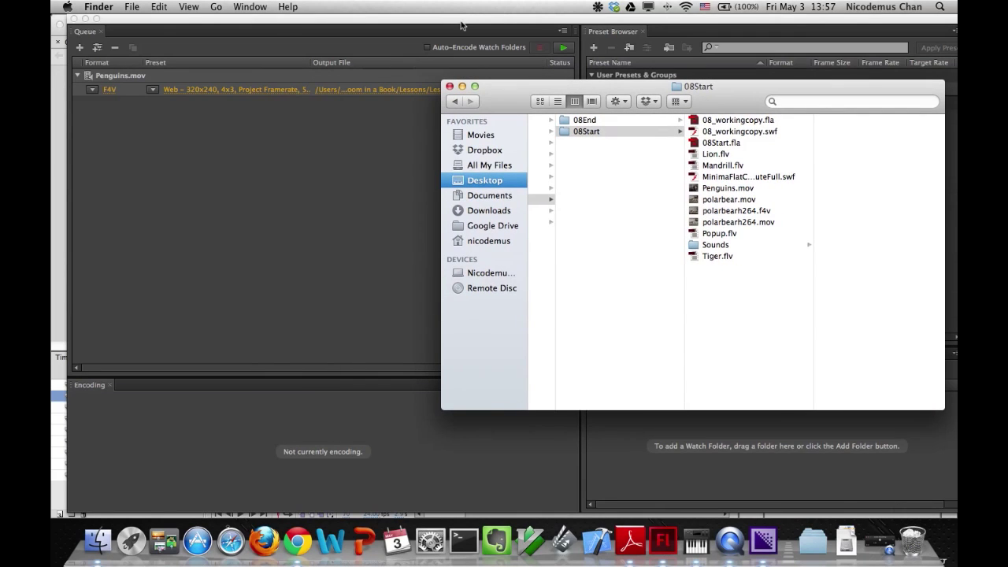
left_click(454, 31)
left_click_drag(450, 27, 305, 33)
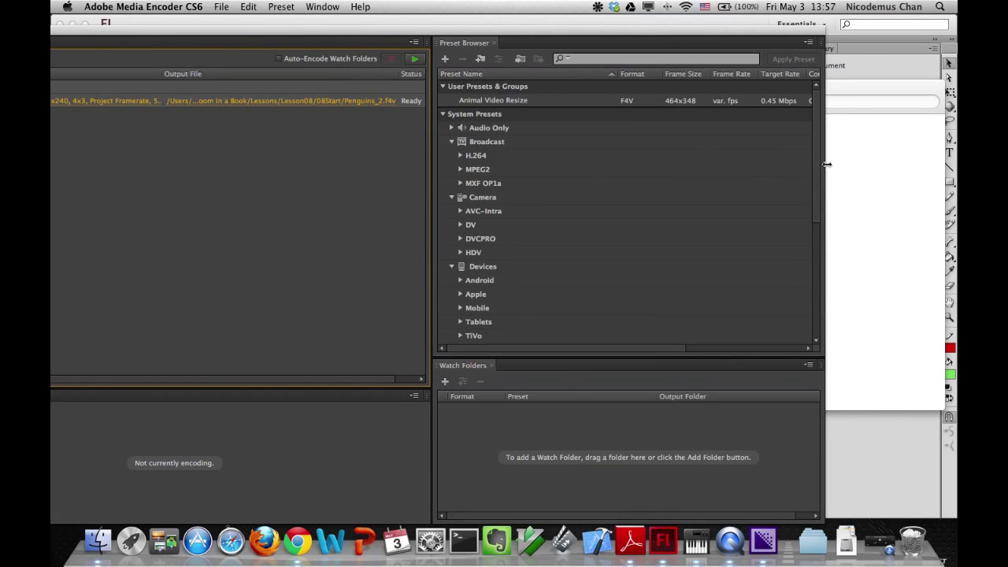
left_click_drag(827, 163, 615, 171)
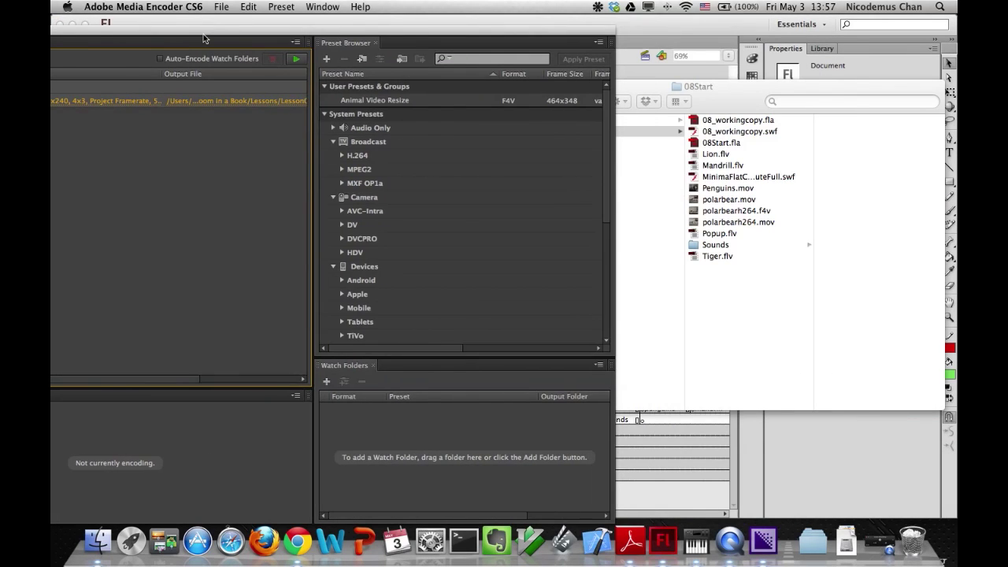
left_click_drag(203, 34, 314, 41)
left_click(810, 96)
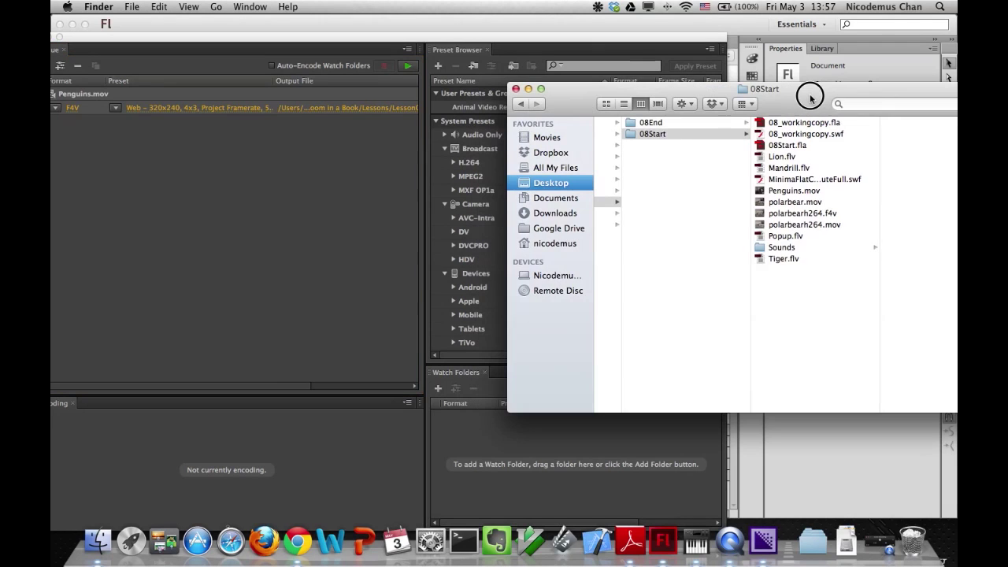
left_click_drag(810, 96, 824, 96)
left_click(279, 34)
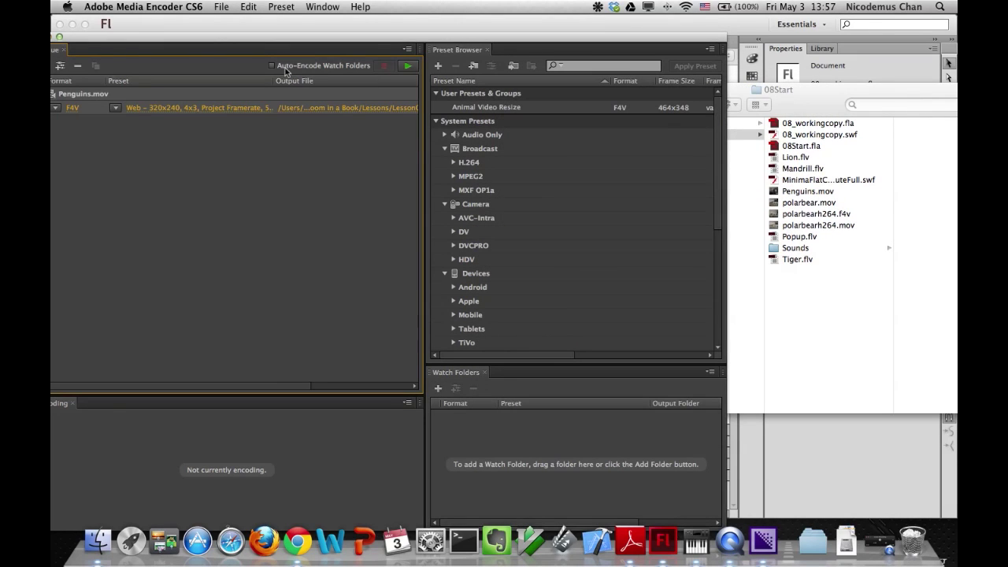
Set the queued video's output file to Penguins.f4v in the 08Start folder.
left_click(340, 109)
left_click(469, 145)
type("_2.f4v")
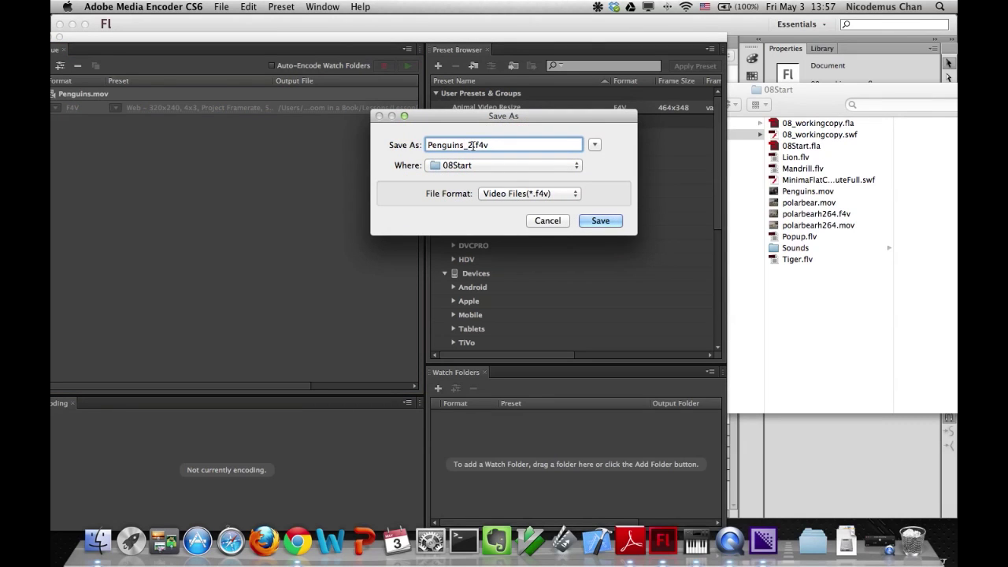
key("BackSpace")
key("BackSpace")
left_click(599, 220)
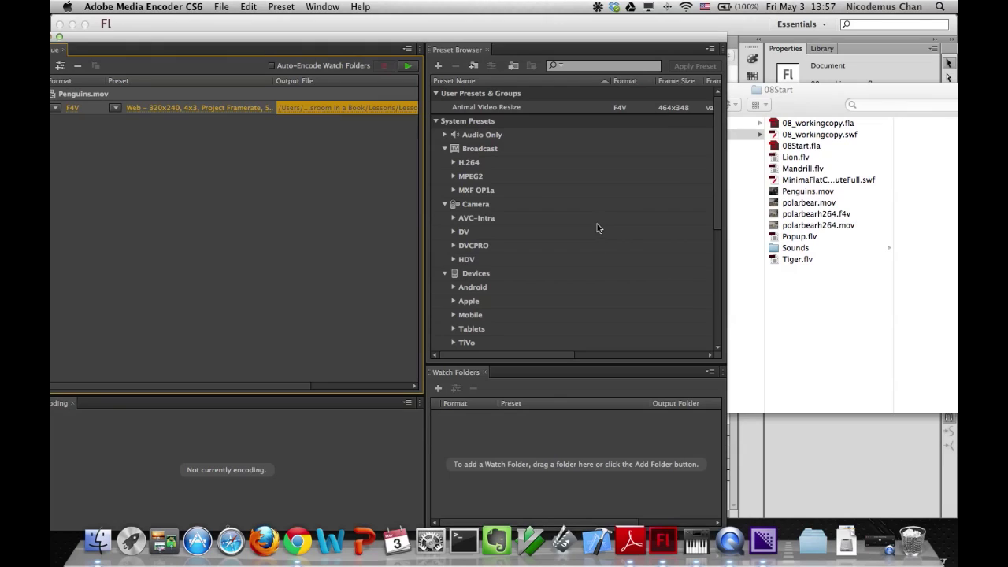
Encode the queued Penguins.mov and bring its status in the queue into view.
left_click(408, 69)
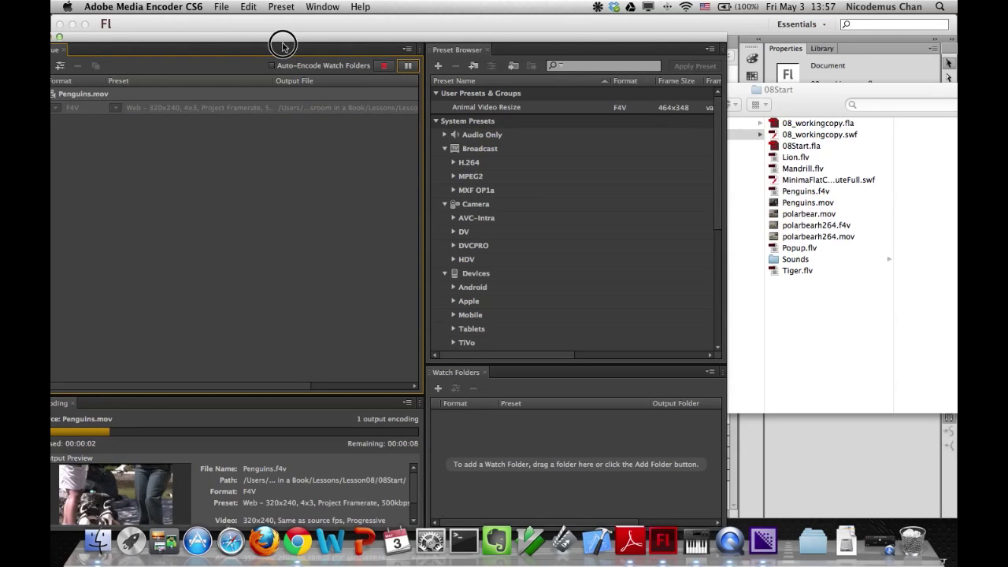
left_click_drag(260, 43, 292, 36)
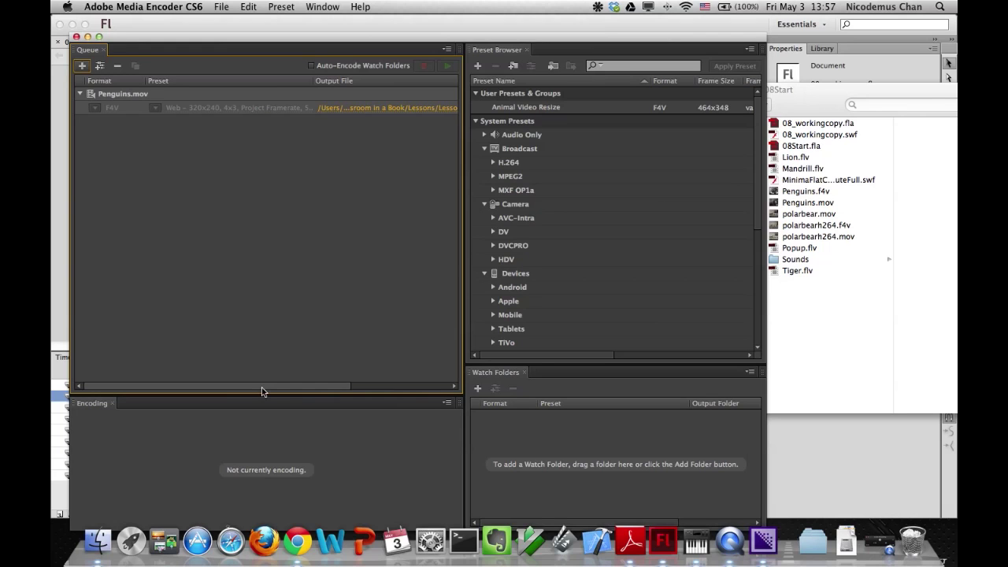
left_click_drag(261, 387, 375, 387)
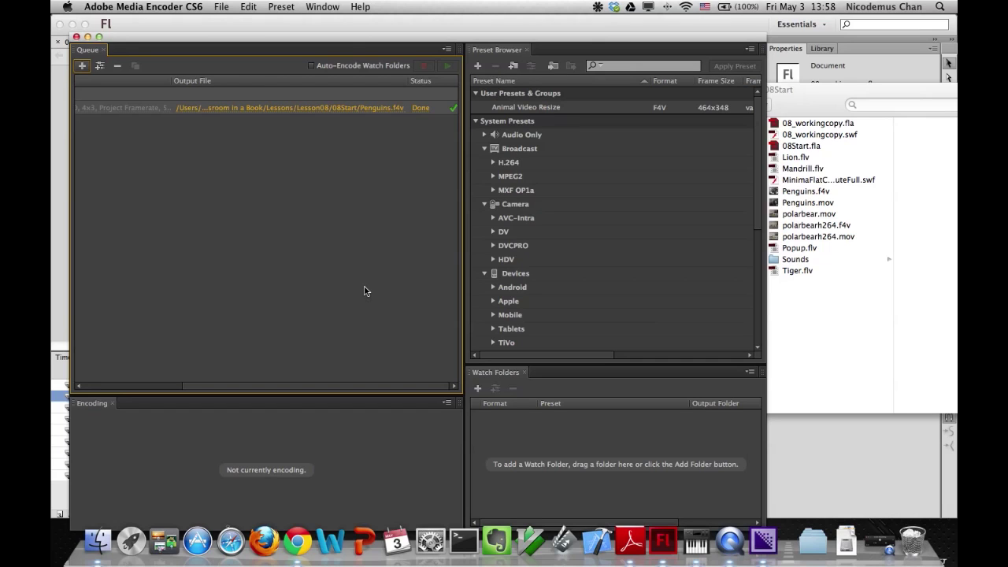
Reset the status of the encoded Penguins.mov item and keep F4V as its format.
left_click(248, 7)
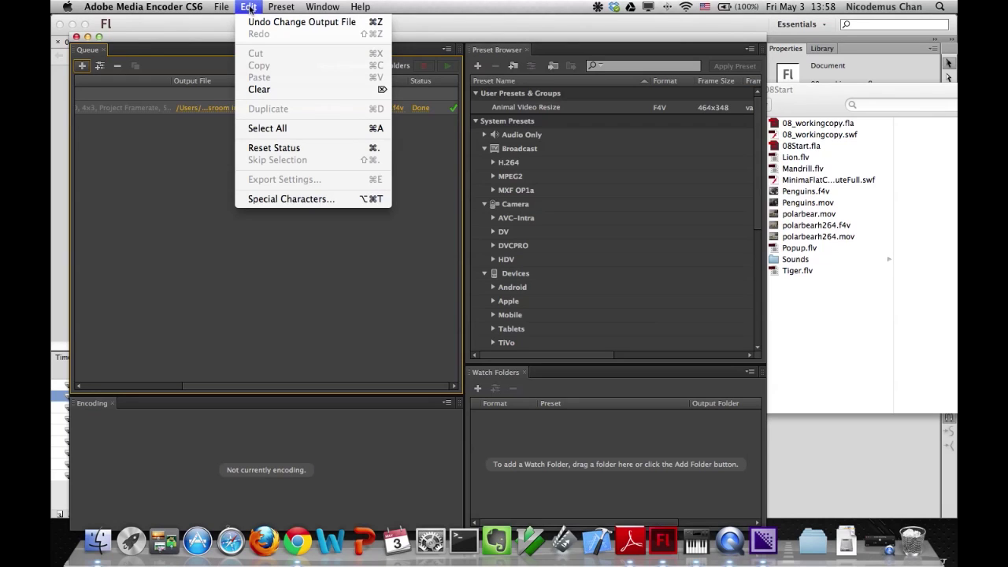
left_click(250, 152)
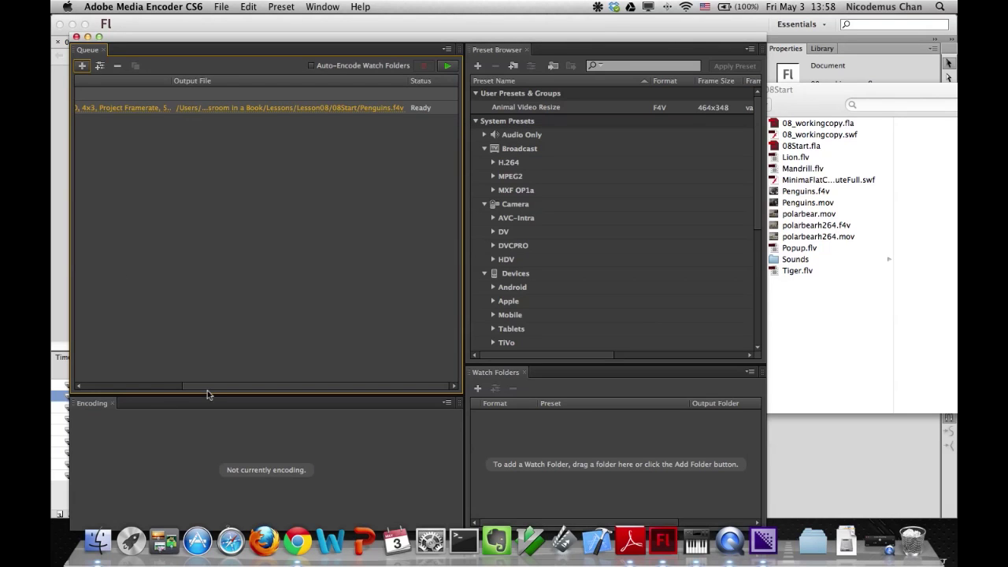
left_click_drag(207, 389, 71, 385)
left_click(94, 110)
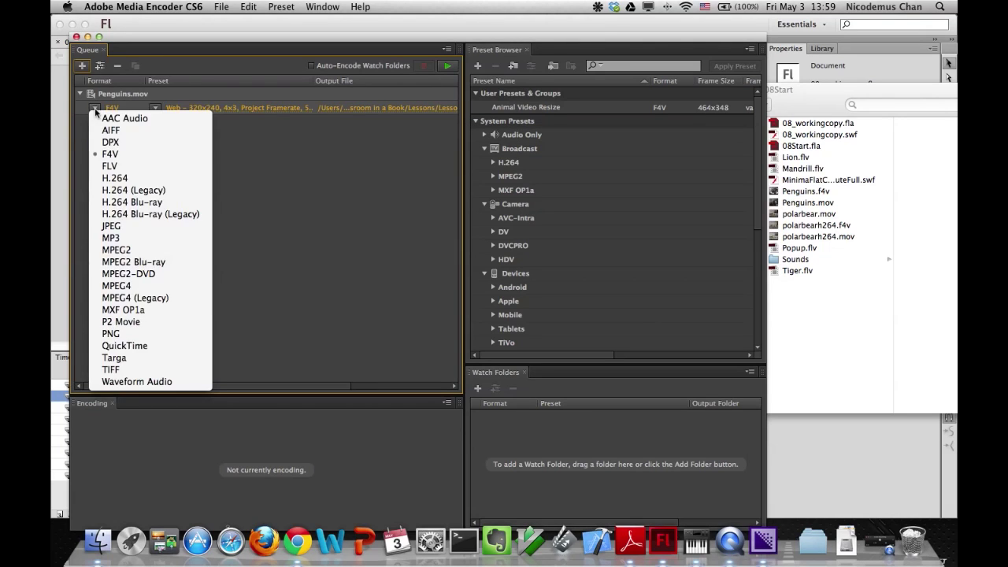
left_click(109, 154)
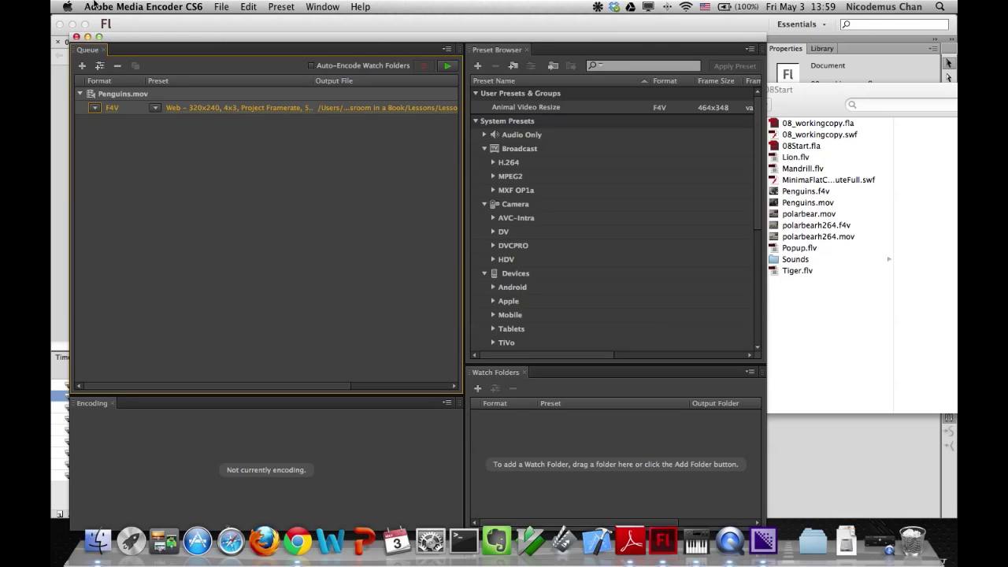
Select the F4V output of Penguins.mov and open its export settings.
left_click(243, 12)
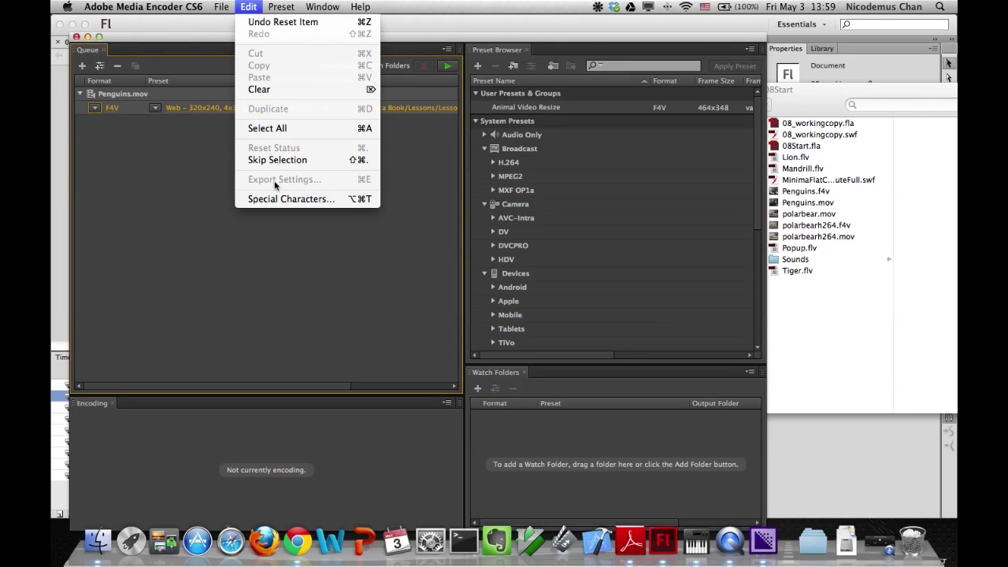
left_click(192, 171)
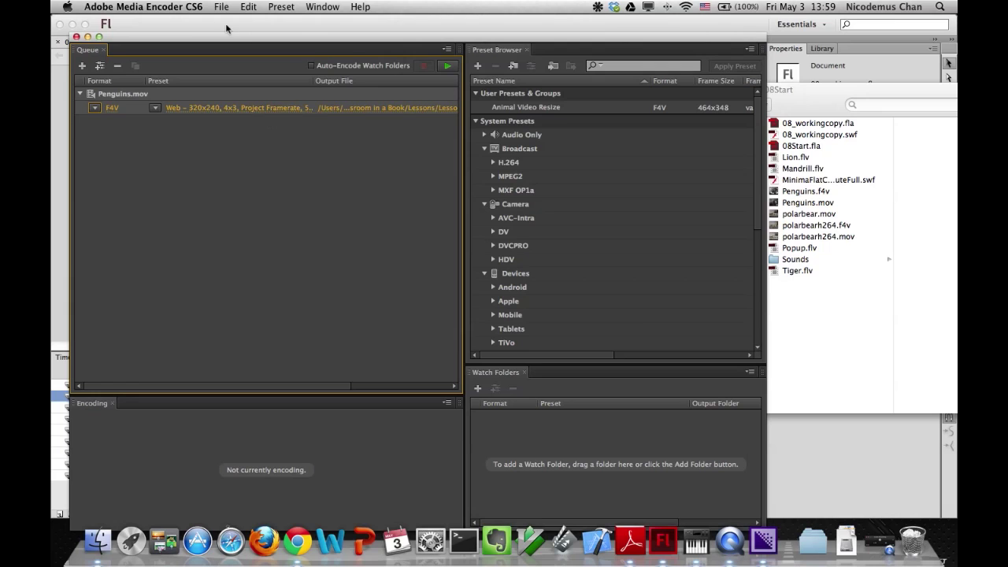
left_click(245, 7)
left_click(177, 138)
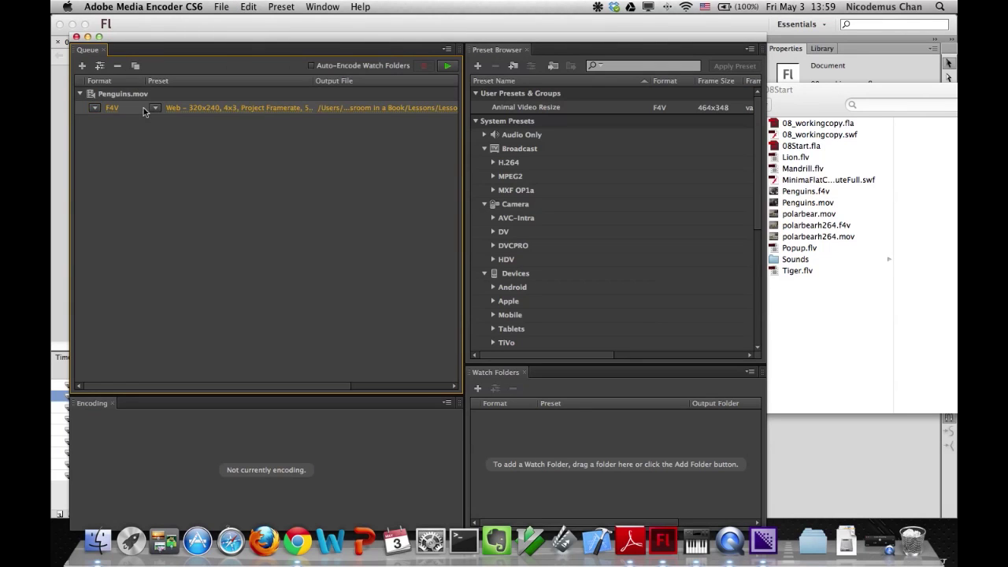
left_click(249, 8)
left_click(294, 183)
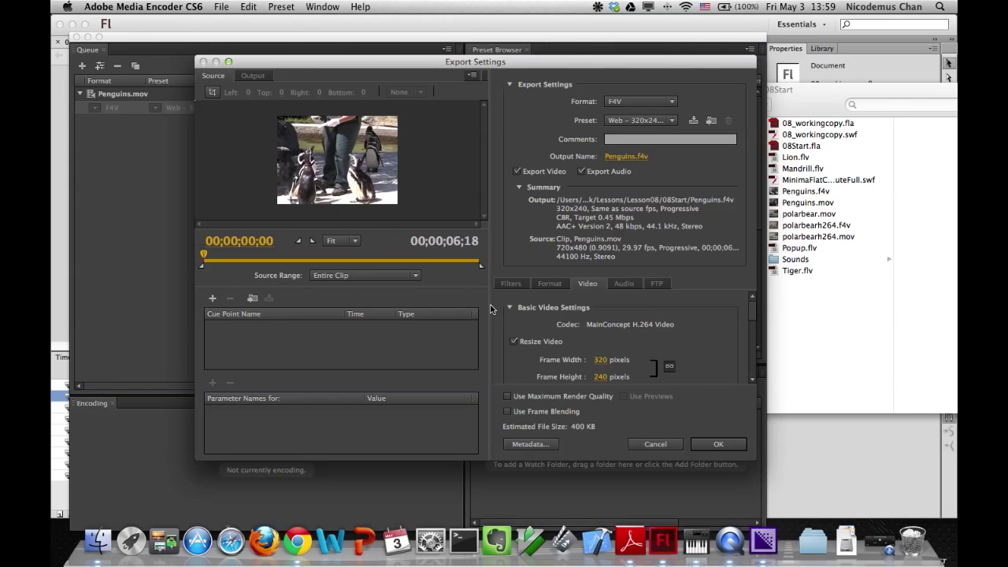
Turn on cropping for the source video and crop about 159 pixels off the top, keeping the full width.
left_click(212, 94)
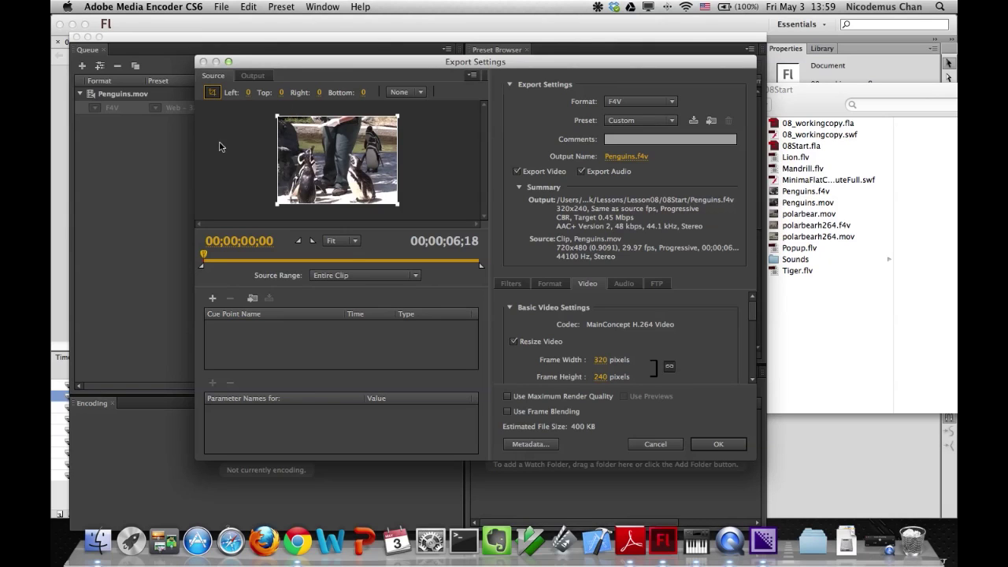
left_click_drag(276, 116, 300, 151)
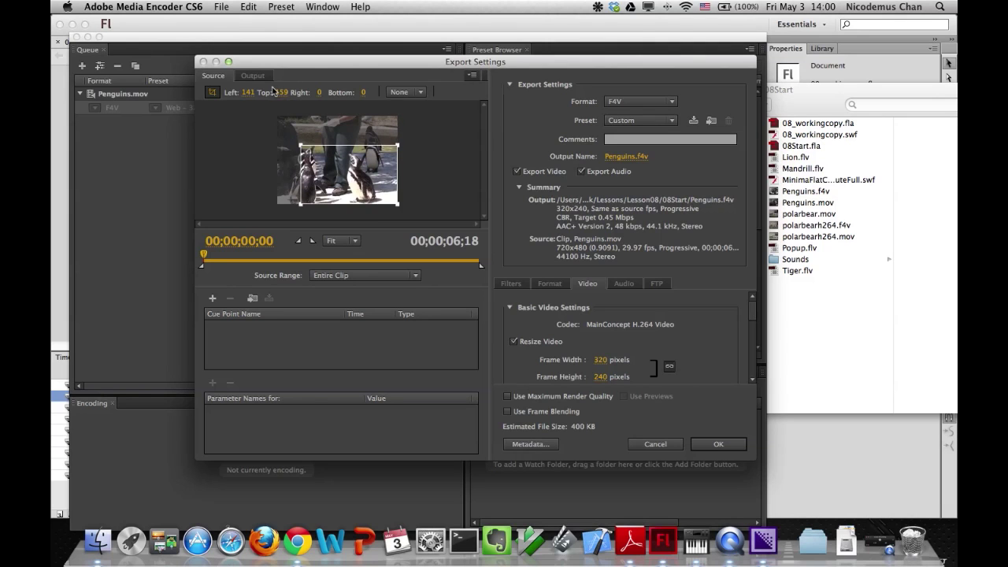
left_click(253, 76)
left_click(213, 76)
left_click_drag(301, 204, 267, 203)
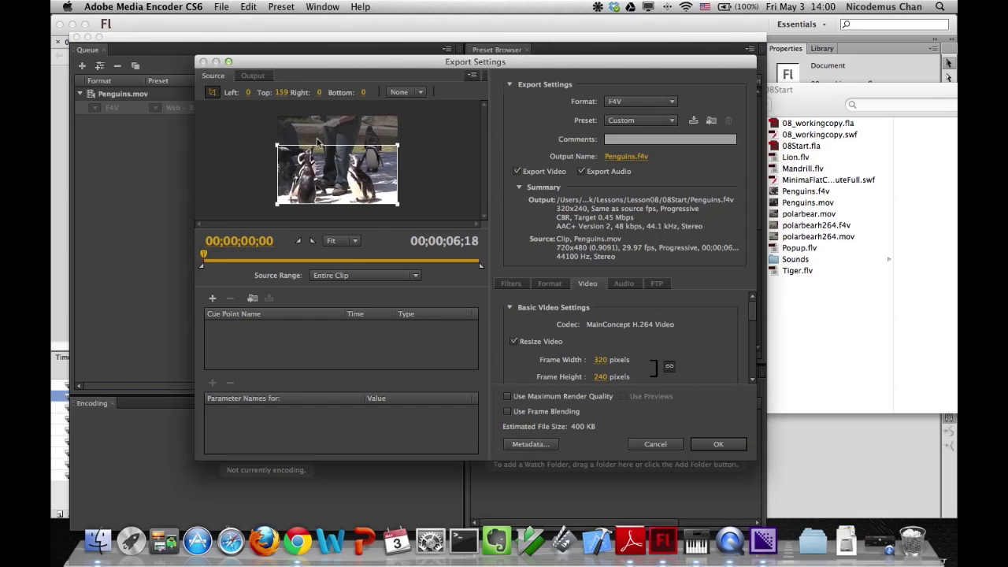
Constrain the crop to 4:3 proportions and preview the cropped output.
left_click(419, 93)
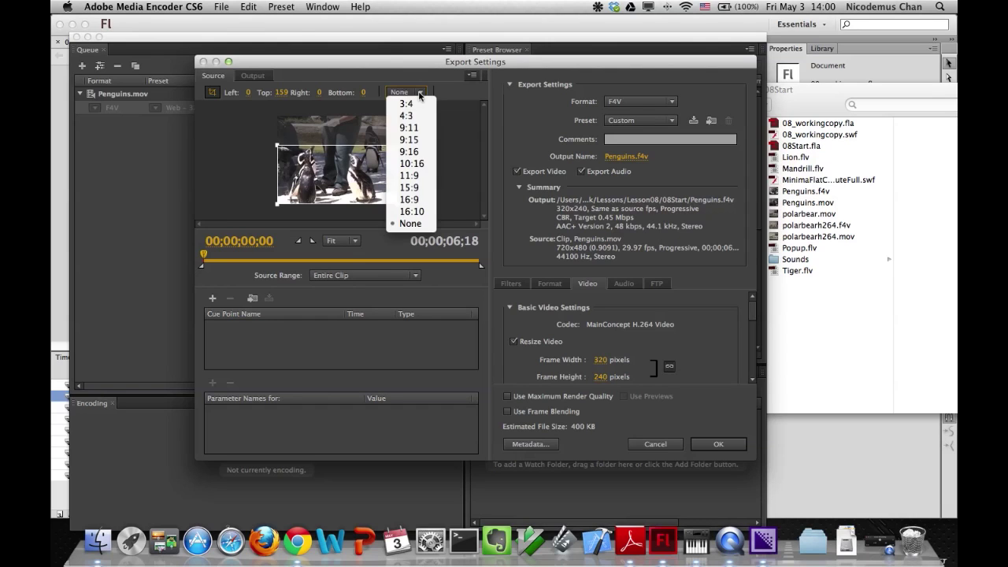
left_click(413, 112)
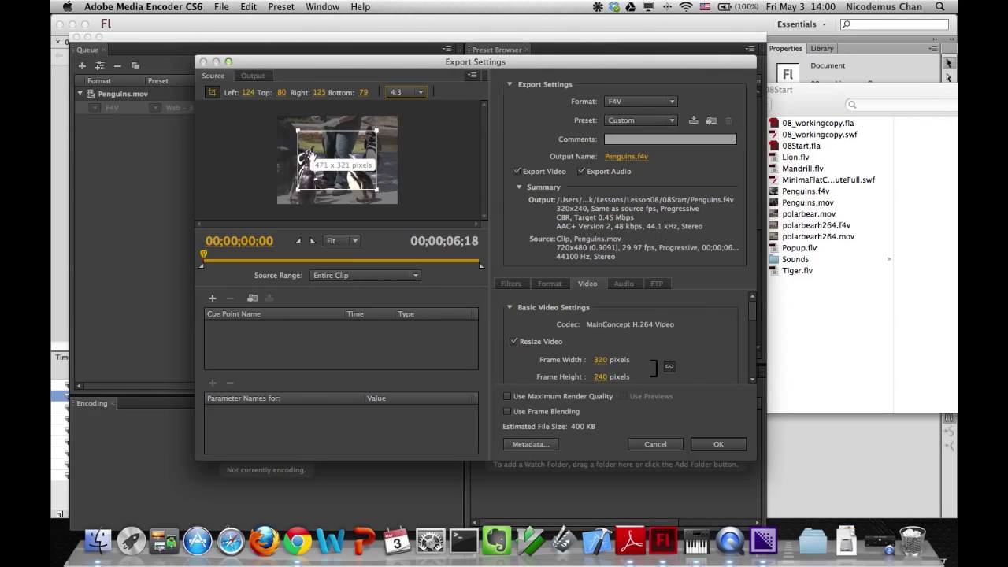
left_click(256, 77)
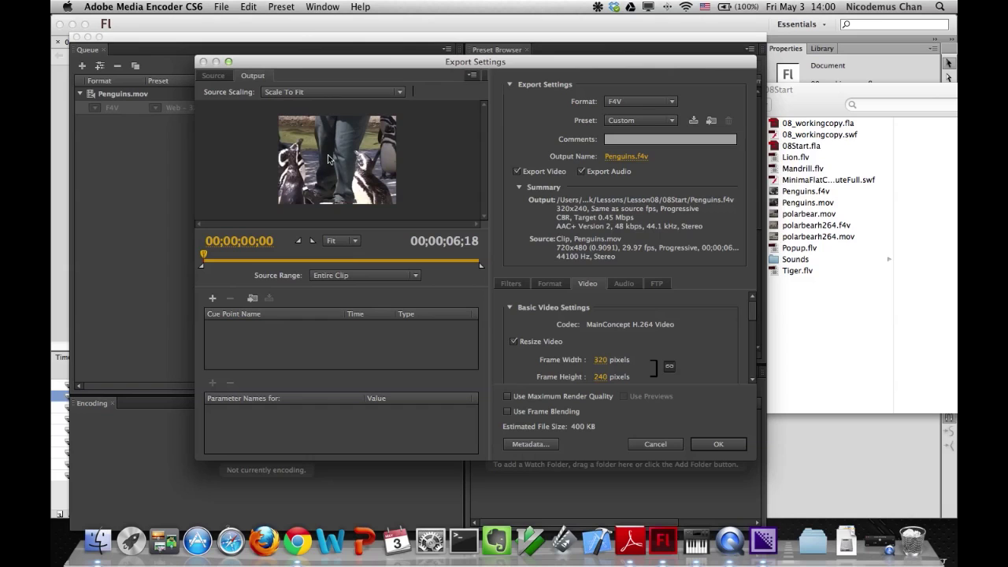
left_click(213, 76)
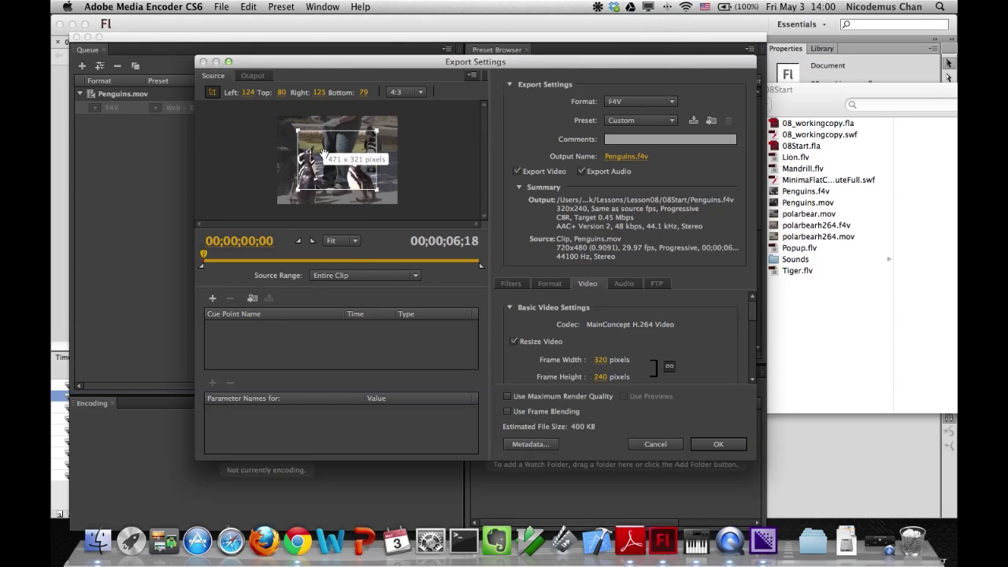
Try Scale To Fill, Stretch To Fill and Scale To Fit With Black Borders as source scaling, then choose Change Output Size To Match Source.
left_click(253, 75)
left_click(287, 92)
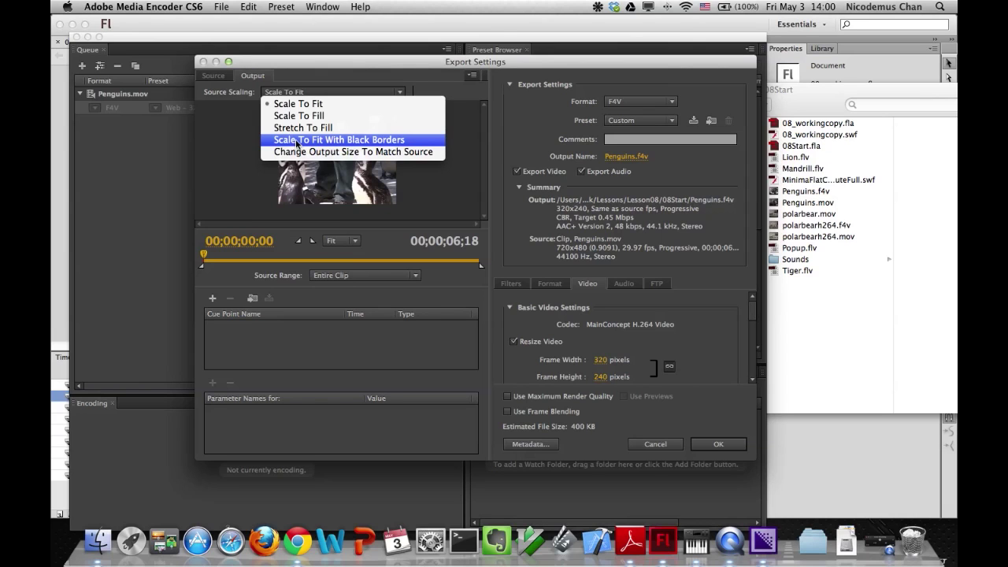
left_click(287, 101)
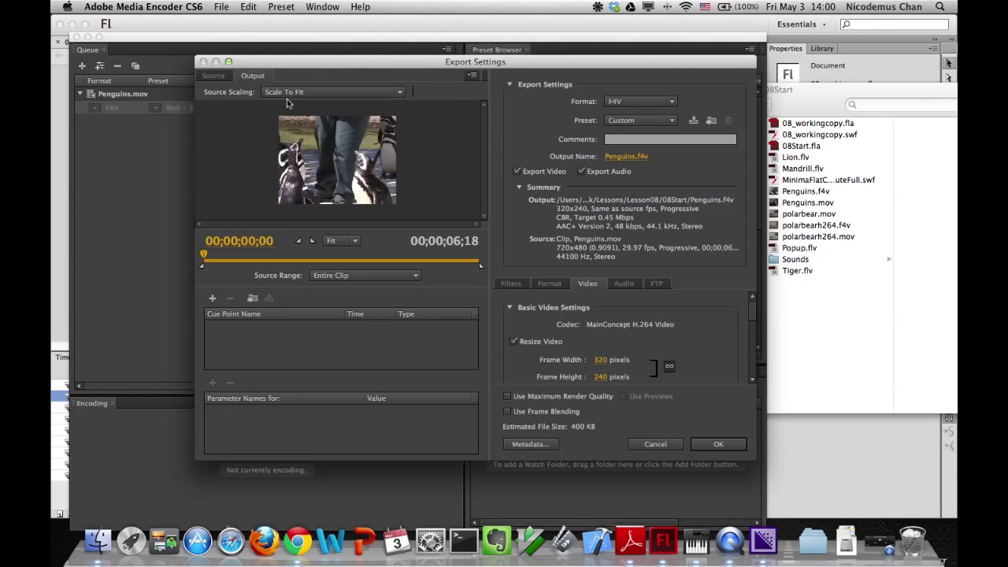
left_click(287, 98)
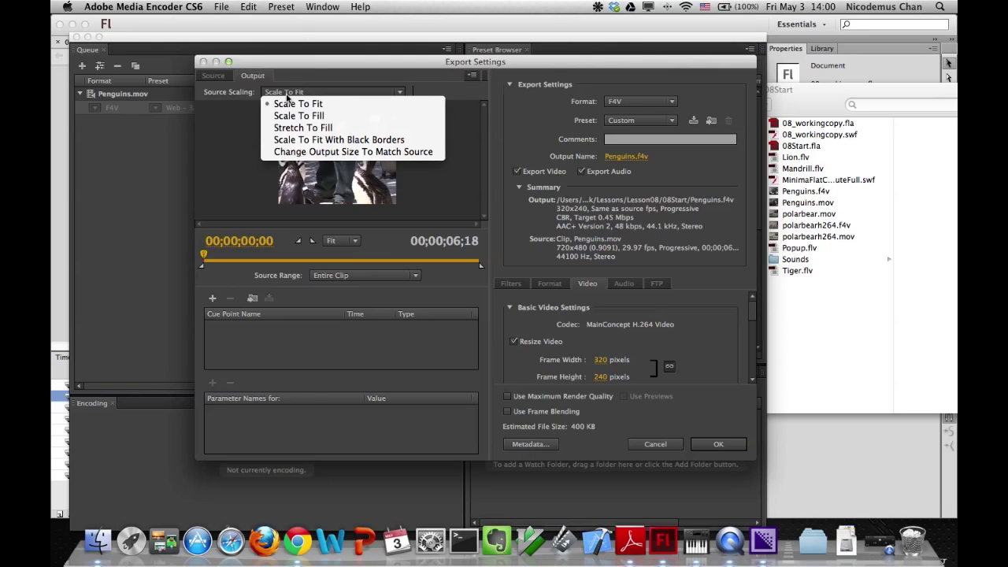
left_click(292, 115)
left_click(291, 97)
left_click(295, 127)
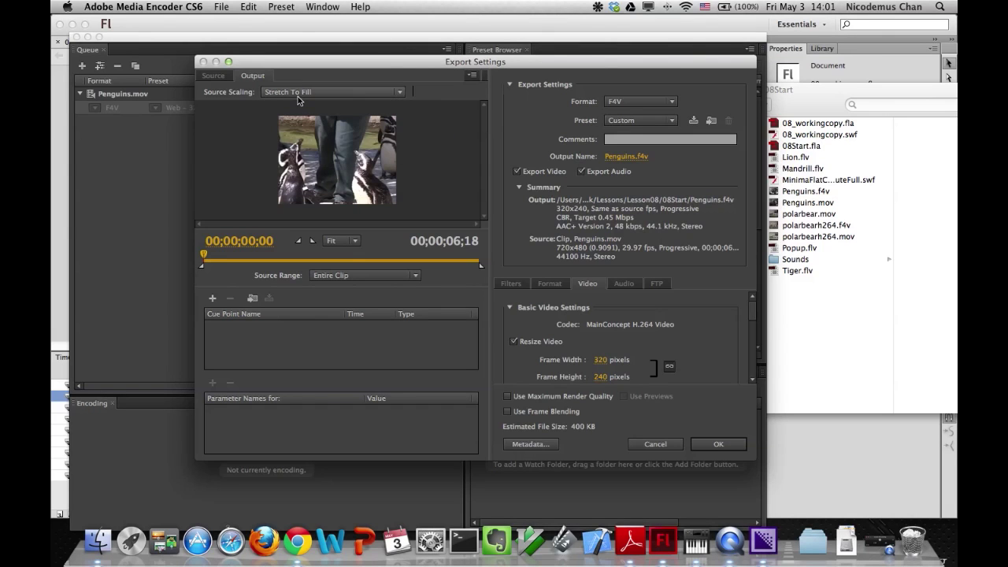
left_click(297, 94)
left_click(296, 141)
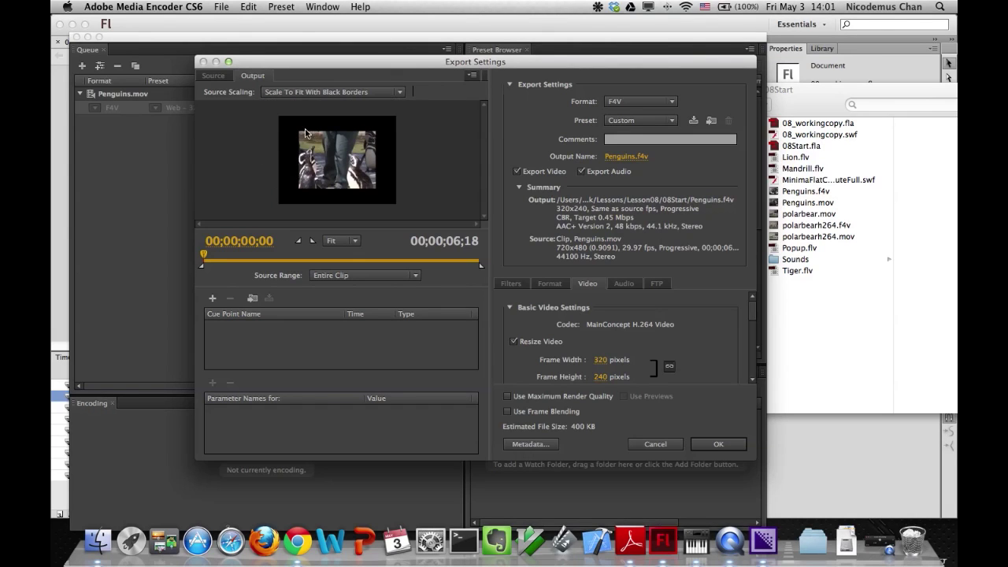
left_click(300, 92)
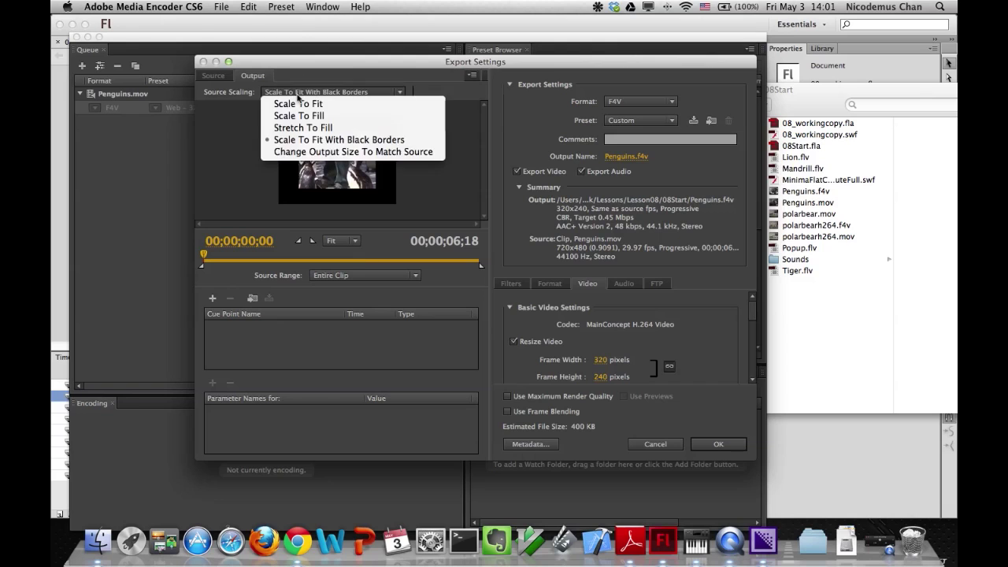
left_click(315, 153)
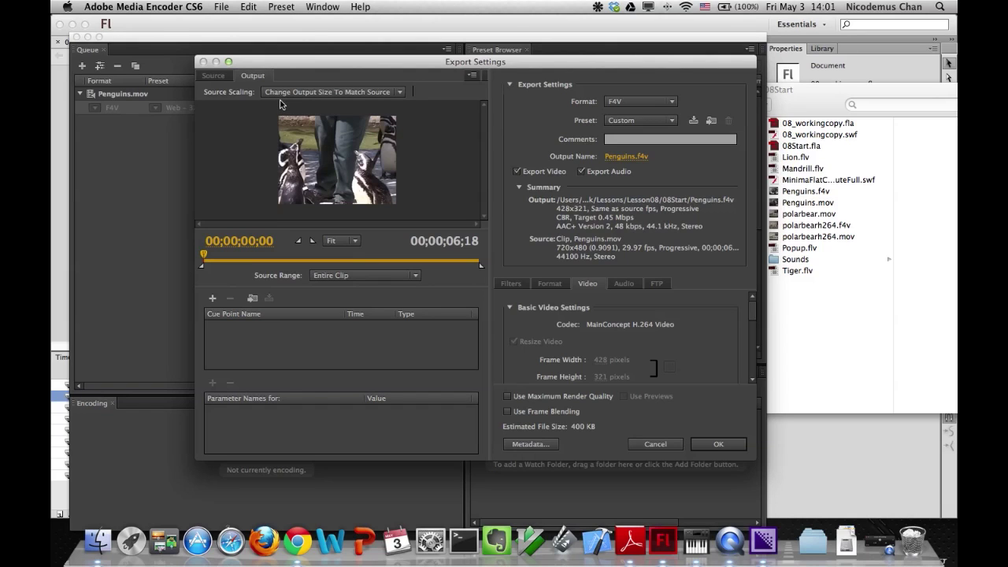
Set the crop proportions to None, reduce the crop to a strip about 145 pixels high and preview the output.
left_click(214, 76)
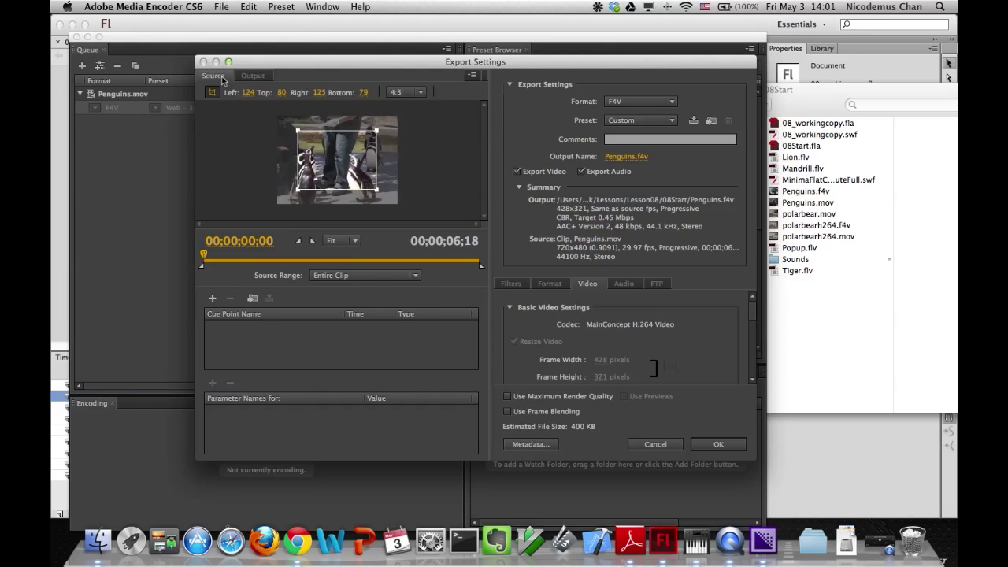
left_click_drag(314, 175, 300, 158)
left_click(421, 92)
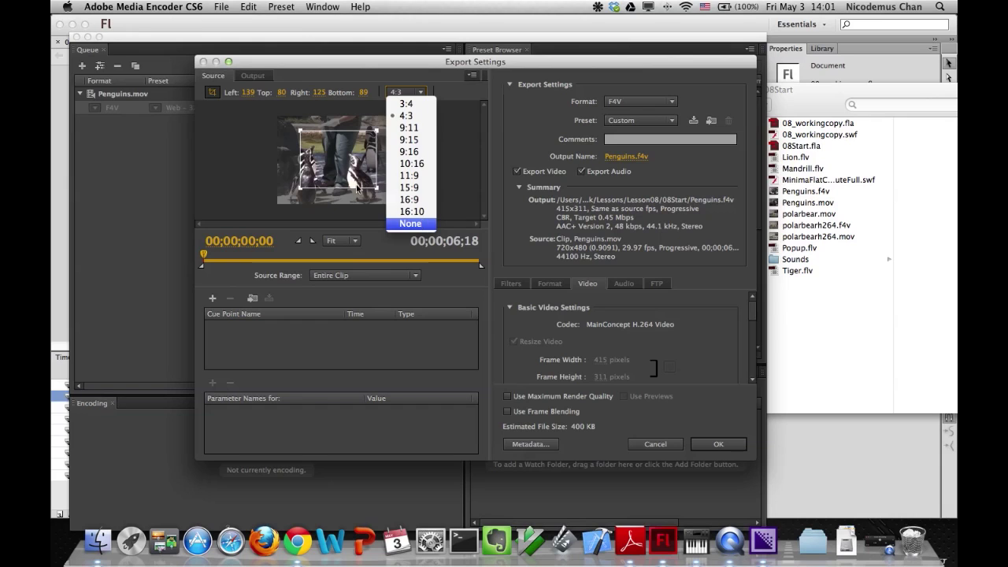
left_click(409, 224)
left_click_drag(376, 191, 380, 156)
left_click(251, 77)
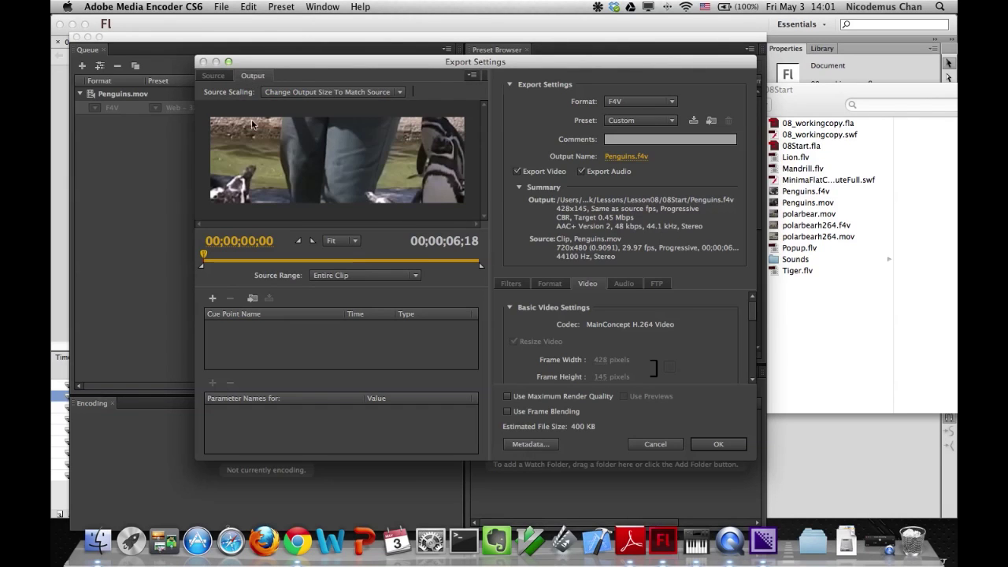
Try Scale To Fit, Scale To Fill, Stretch To Fill and Scale To Fit With Black Borders as source scaling for the cropped strip.
left_click(312, 93)
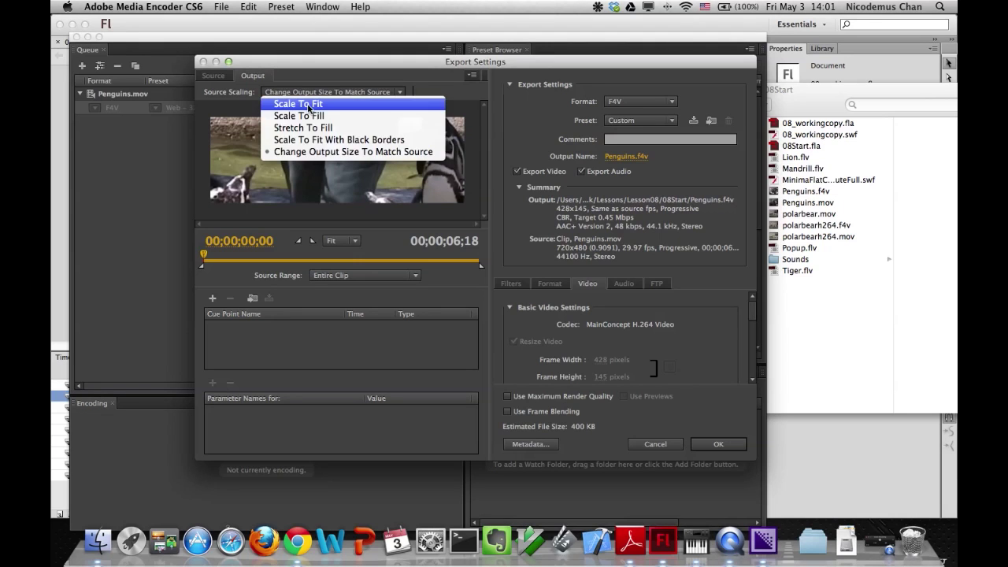
key("Escape")
left_click(303, 95)
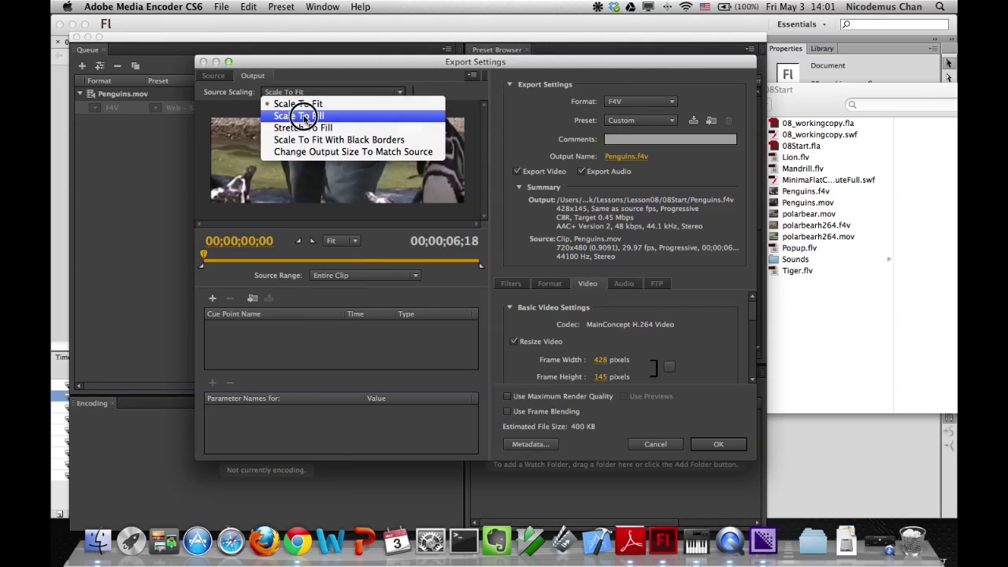
left_click(293, 102)
left_click(303, 92)
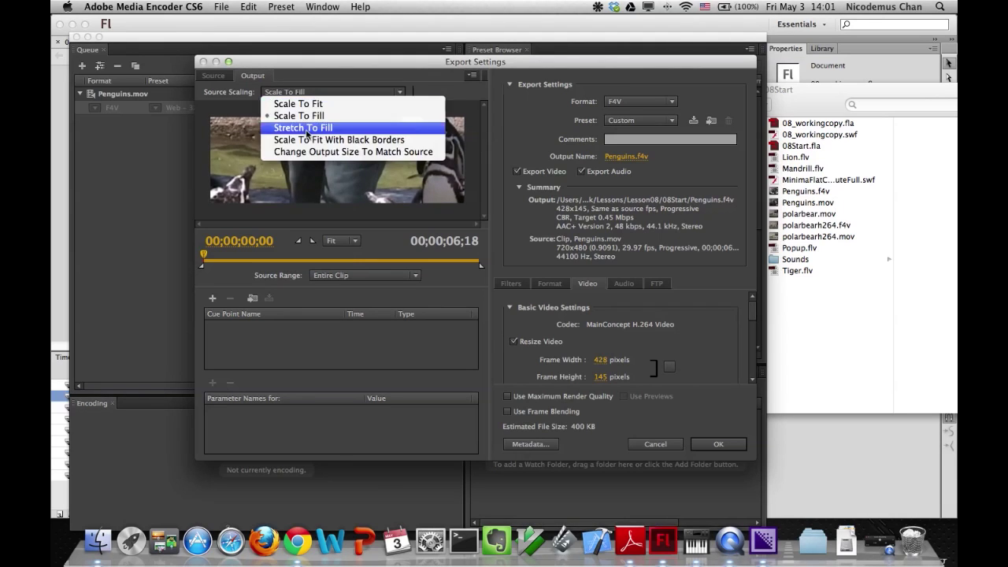
left_click(303, 110)
left_click(303, 92)
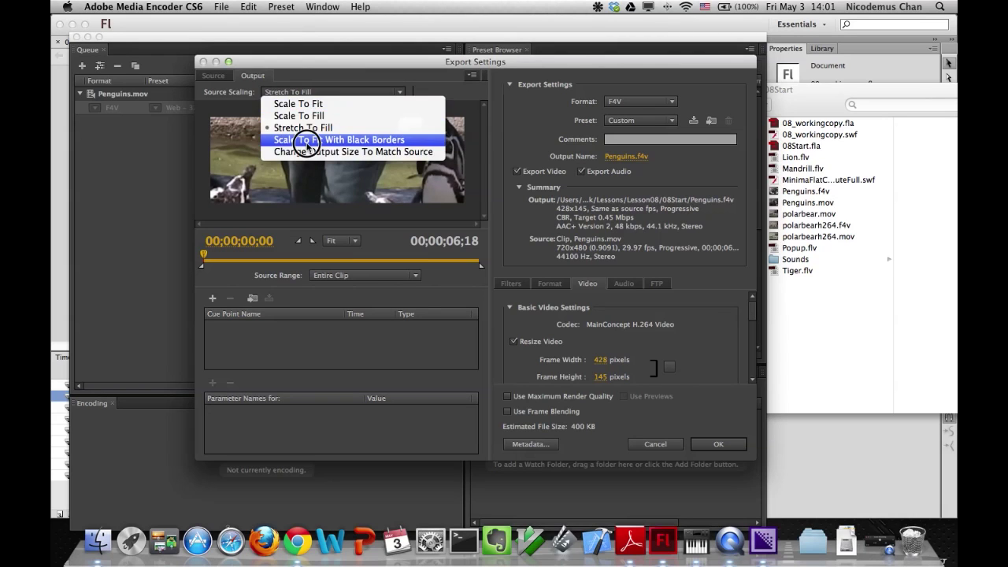
left_click(291, 126)
left_click(306, 143)
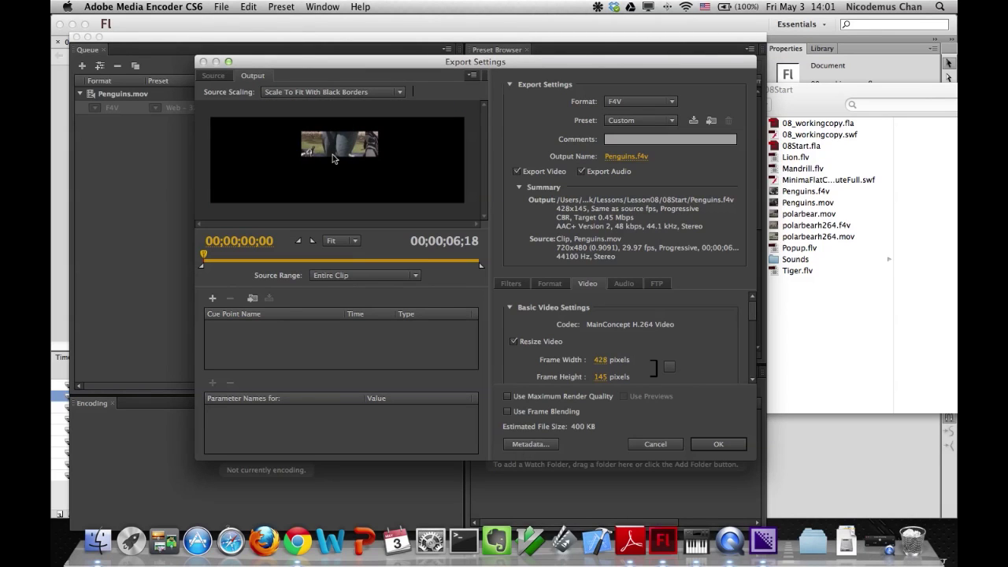
Try Change Output Size To Match Source, then return the source scaling to Scale To Fit.
left_click(274, 93)
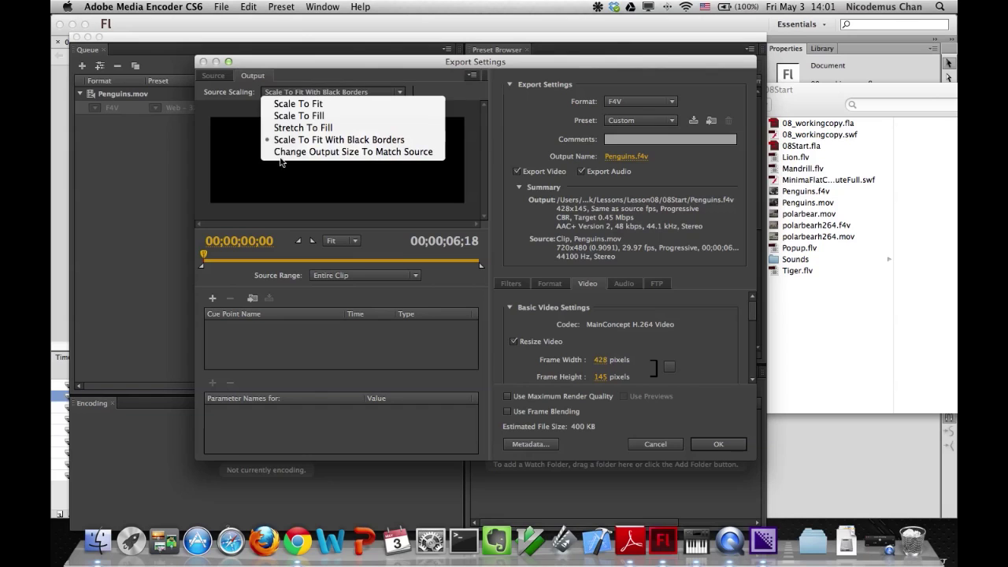
left_click(281, 152)
left_click(281, 92)
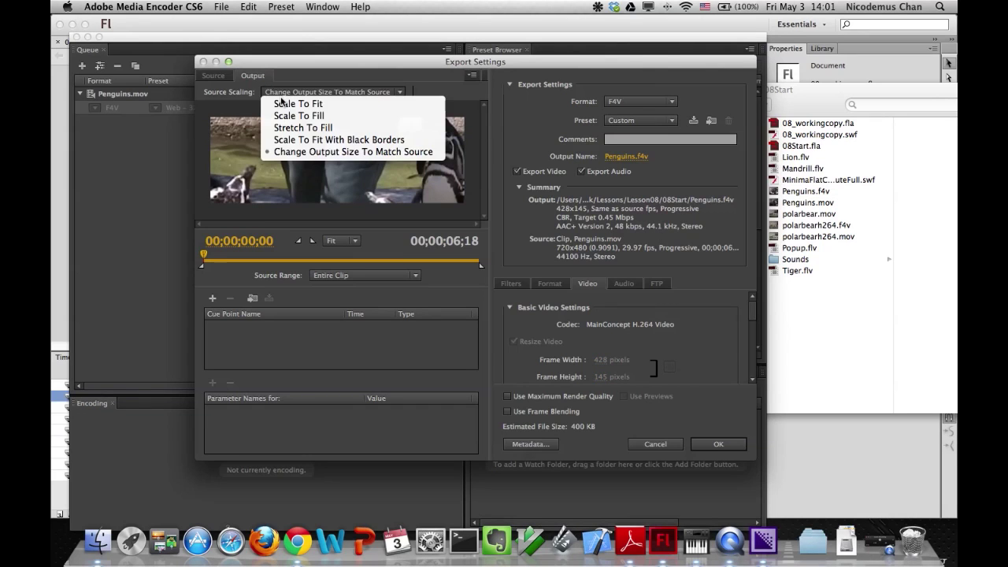
left_click(280, 104)
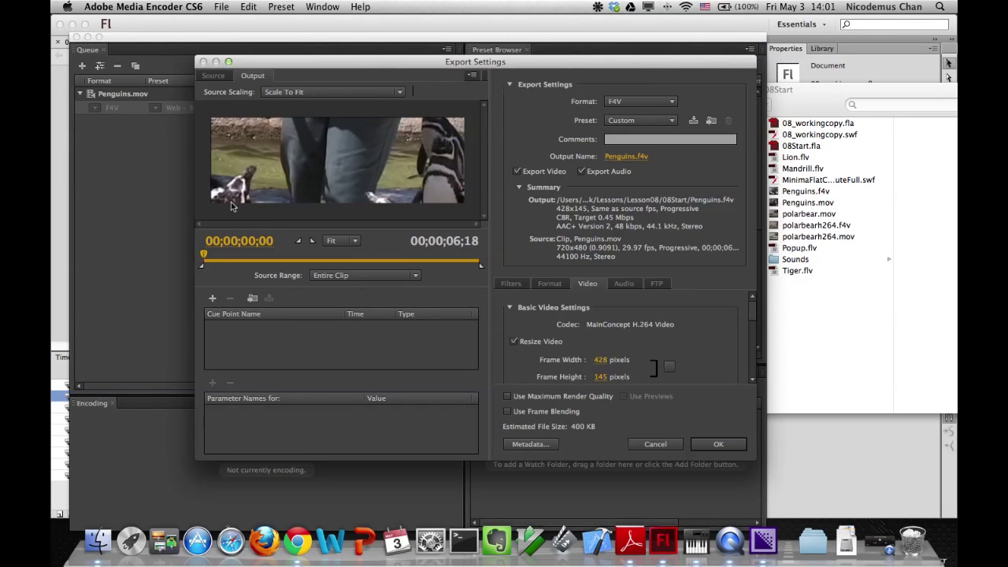
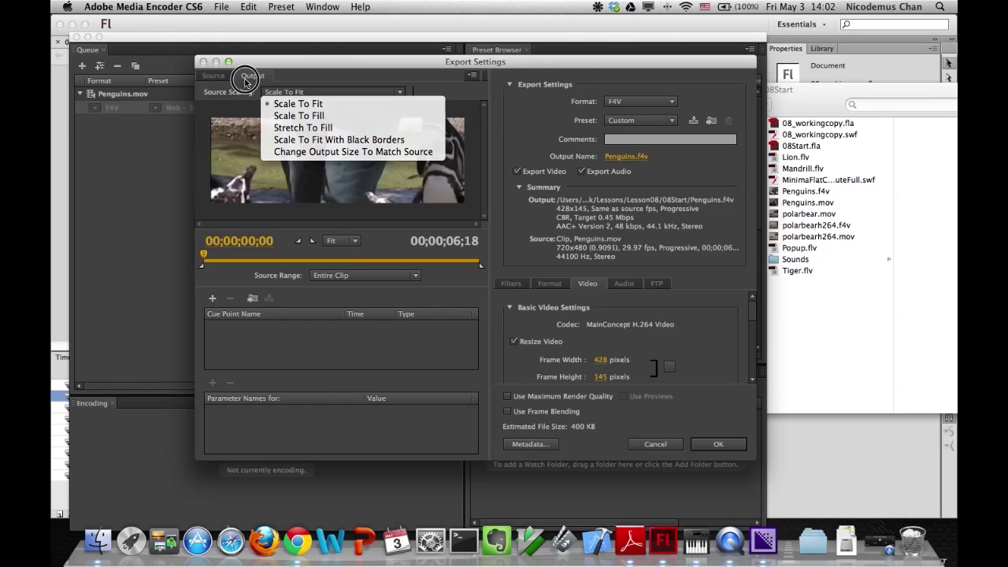
Constrain the source crop to 4:3 and enlarge it around the two front penguins, about 81 left, 138 top, 137 right and 0 bottom.
left_click(215, 79)
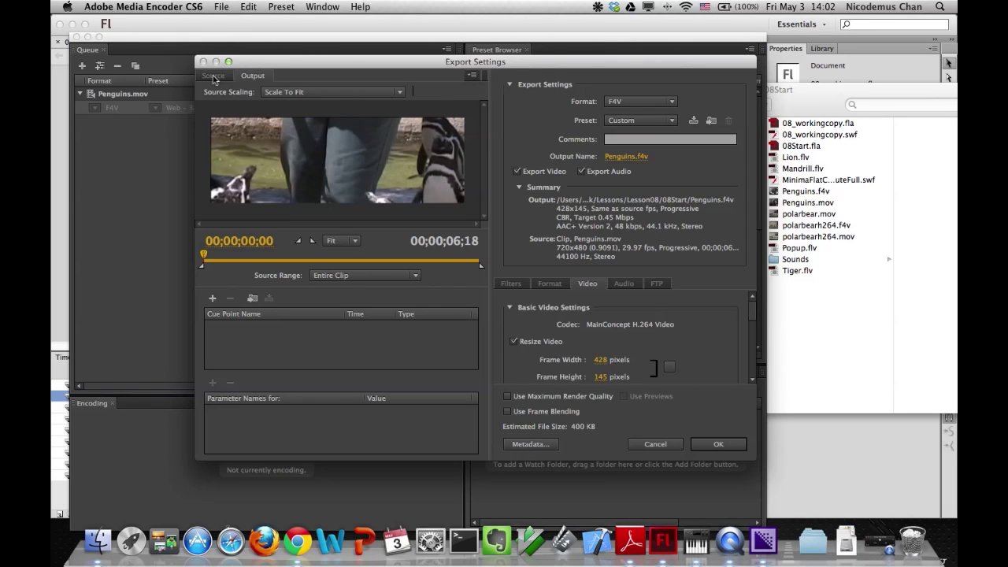
left_click(213, 76)
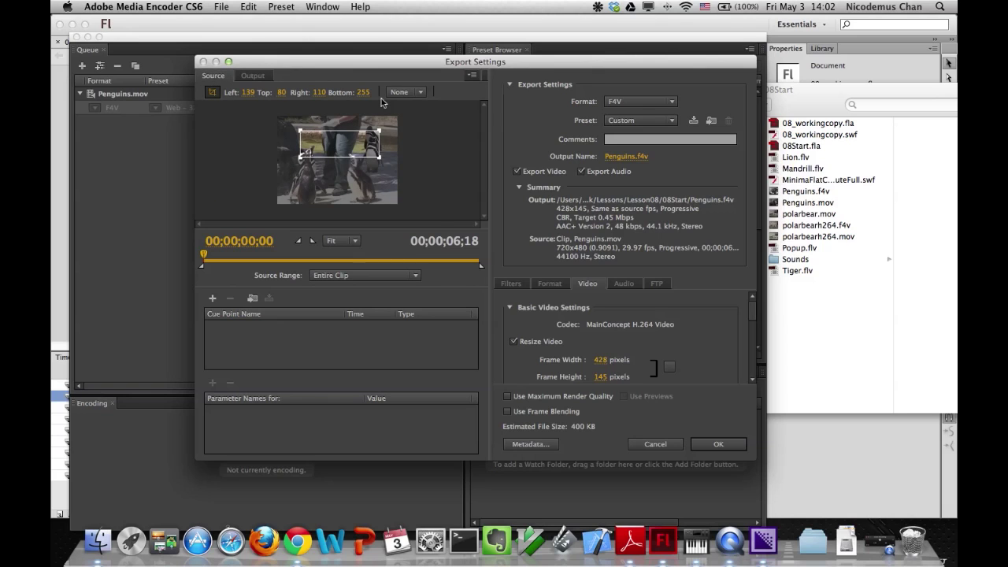
left_click(407, 92)
left_click(405, 117)
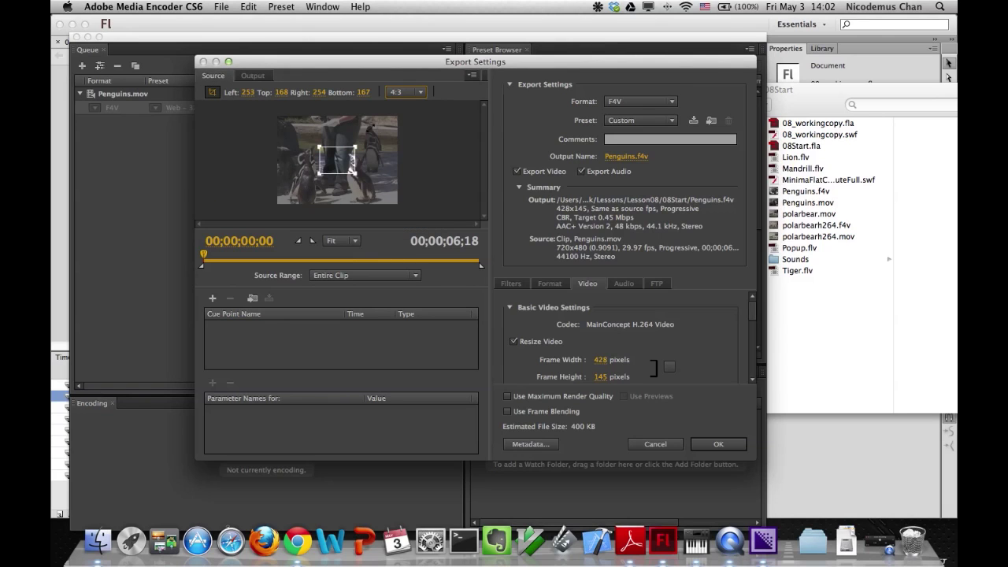
left_click_drag(318, 175, 375, 203)
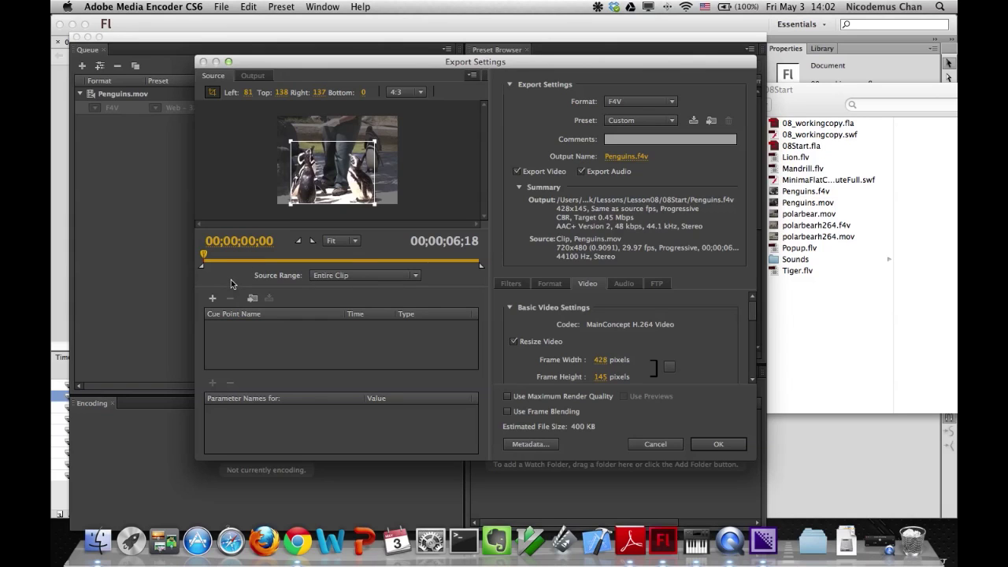
Trim the clip by setting the in point at 00;00;02;00 and the out point at 00;00;05;17.
left_click_drag(206, 254, 275, 254)
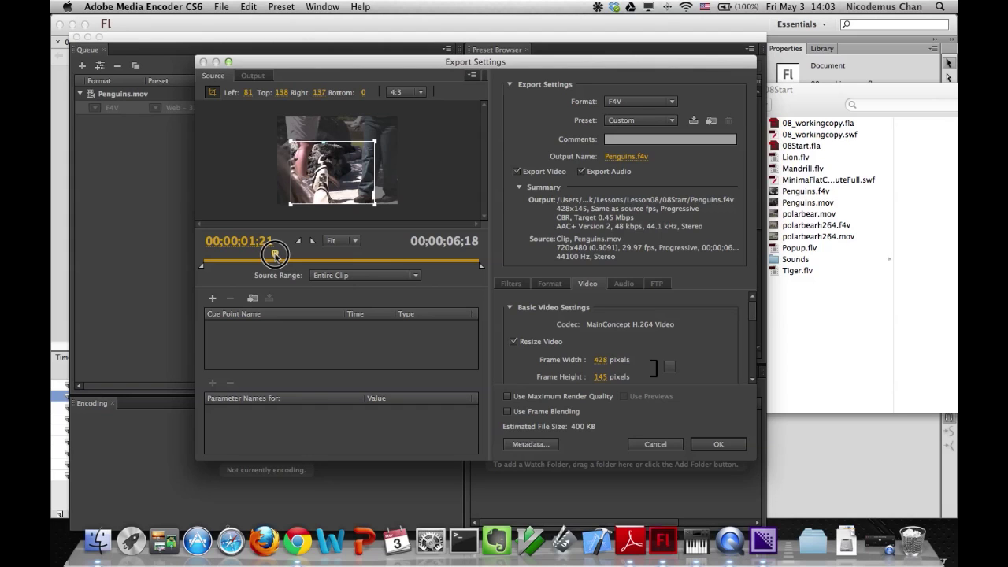
left_click_drag(275, 255, 277, 255)
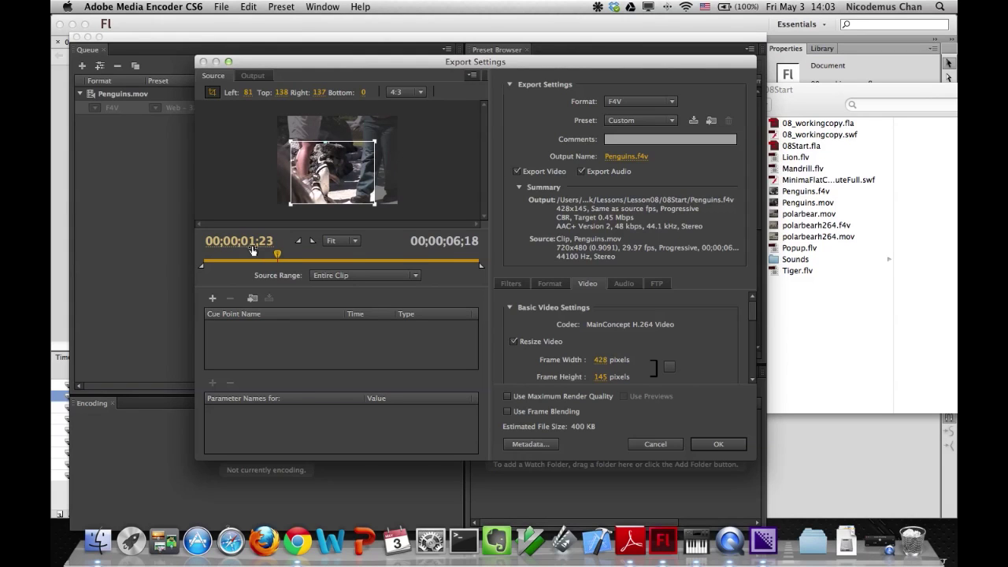
left_click_drag(277, 255, 288, 255)
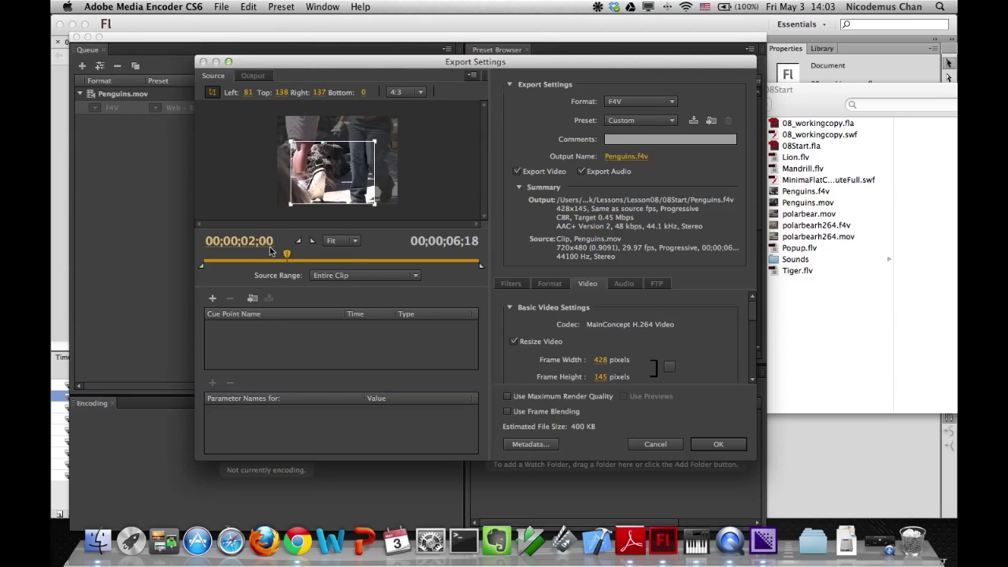
left_click(298, 242)
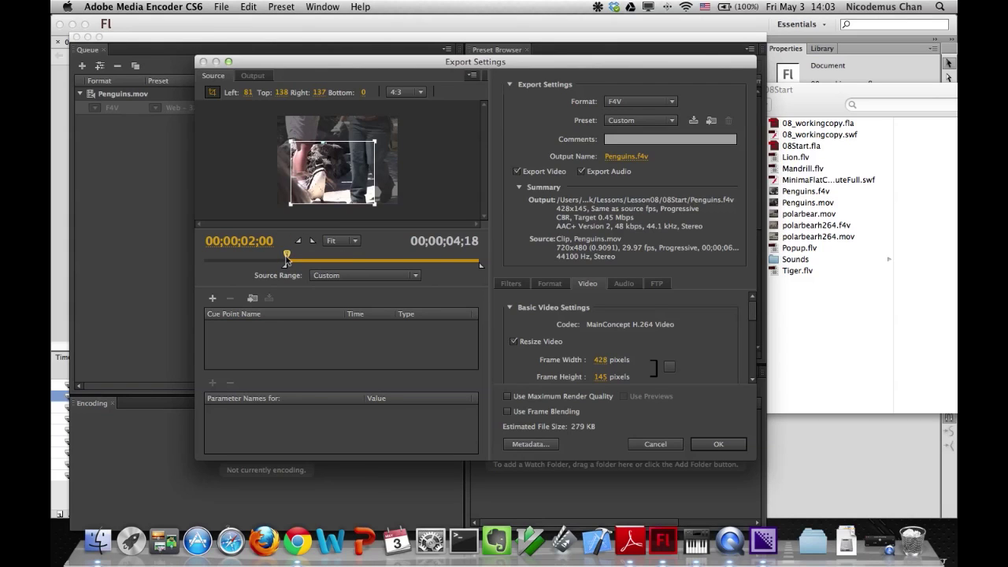
left_click_drag(287, 259, 437, 258)
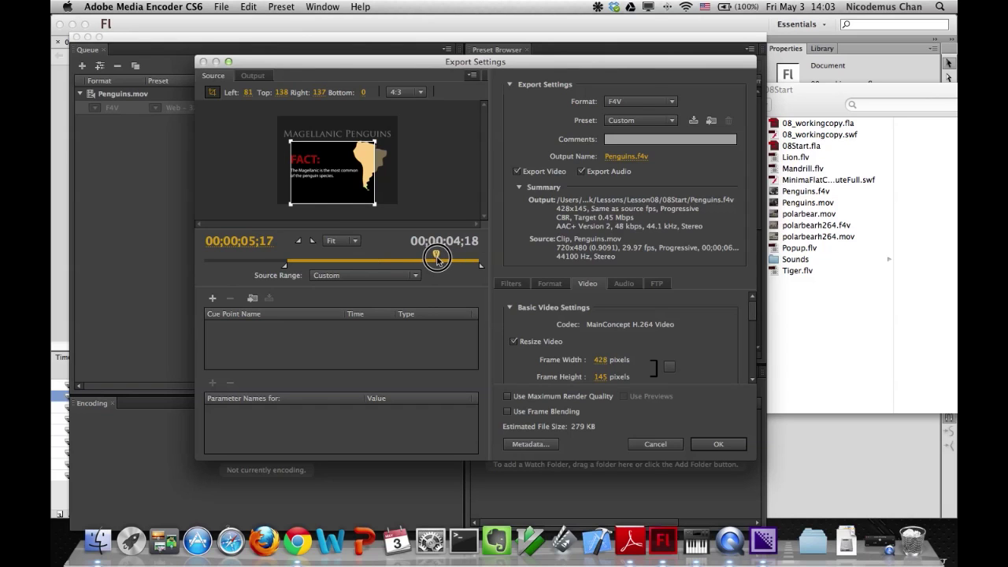
left_click(313, 241)
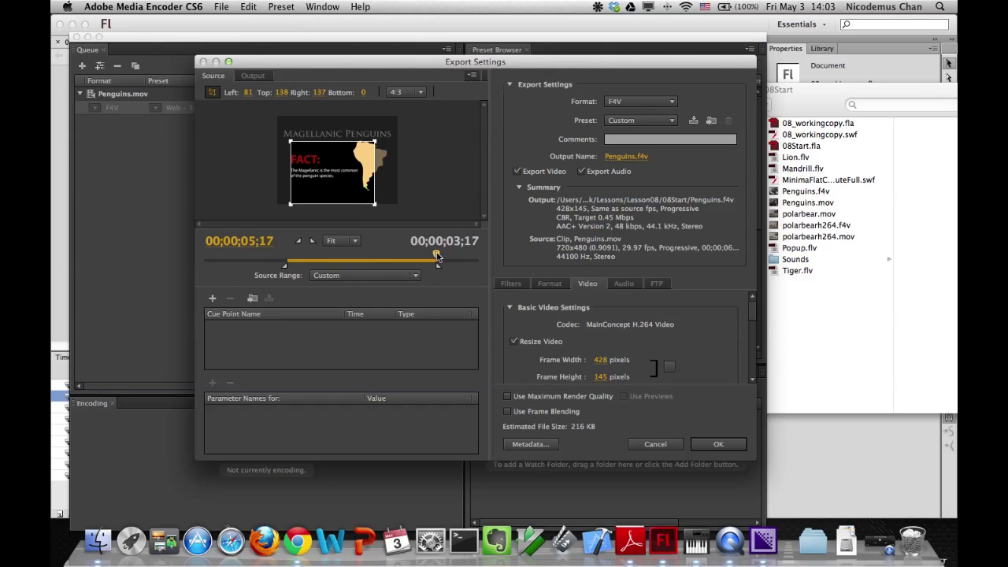
Scrub back to about 00;00;02;11, then move both trim markers slightly earlier for a trimmed length of about 00;00;03;15.
left_click(398, 254)
left_click_drag(398, 253, 302, 256)
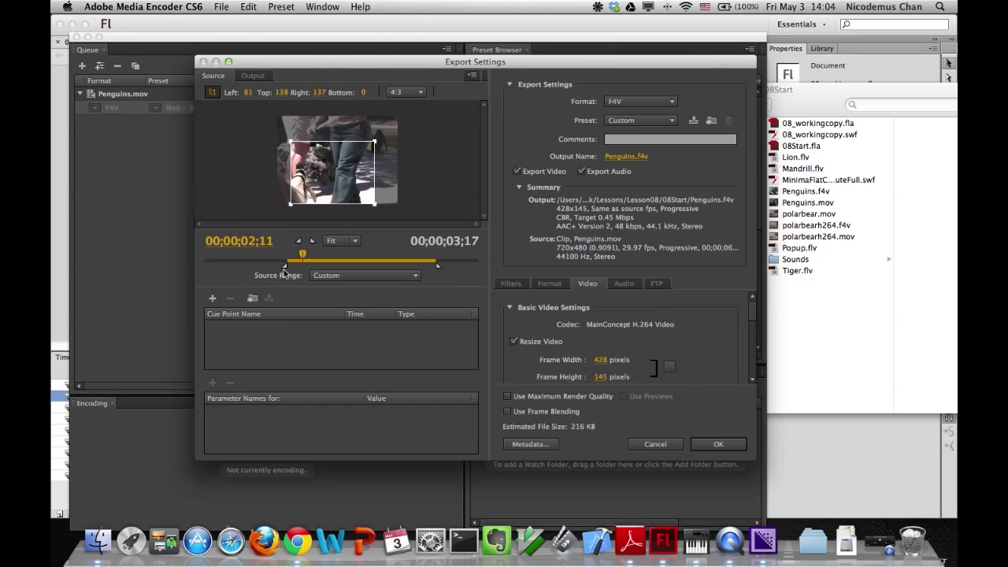
left_click(284, 267)
mouse_move(284, 267)
left_mouse_down()
mouse_move(216, 268)
mouse_move(279, 267)
mouse_move(267, 270)
left_mouse_up()
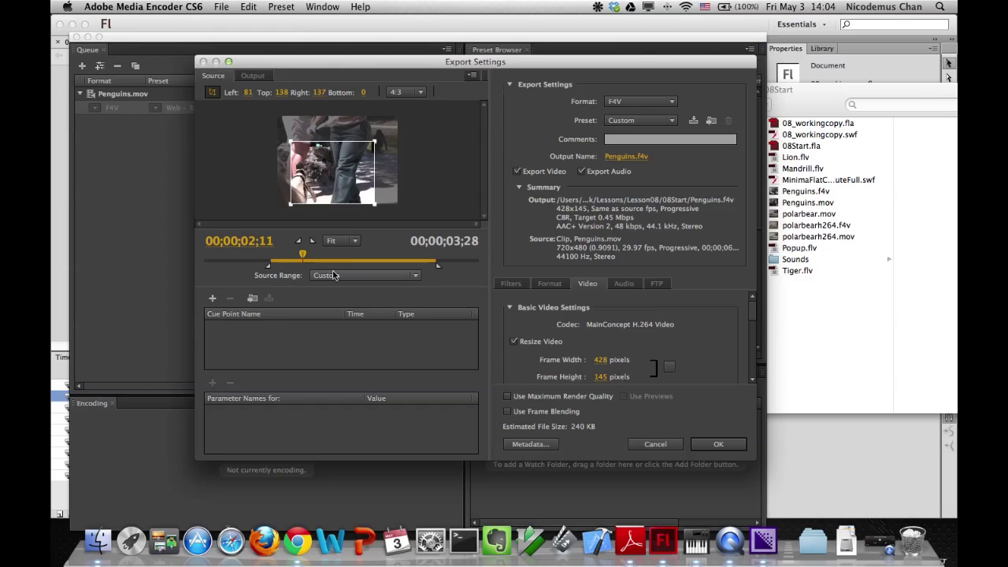
mouse_move(438, 267)
left_mouse_down()
mouse_move(472, 266)
mouse_move(419, 267)
left_mouse_up()
Set the source range back to Entire Clip and discard all export settings changes.
left_click(419, 278)
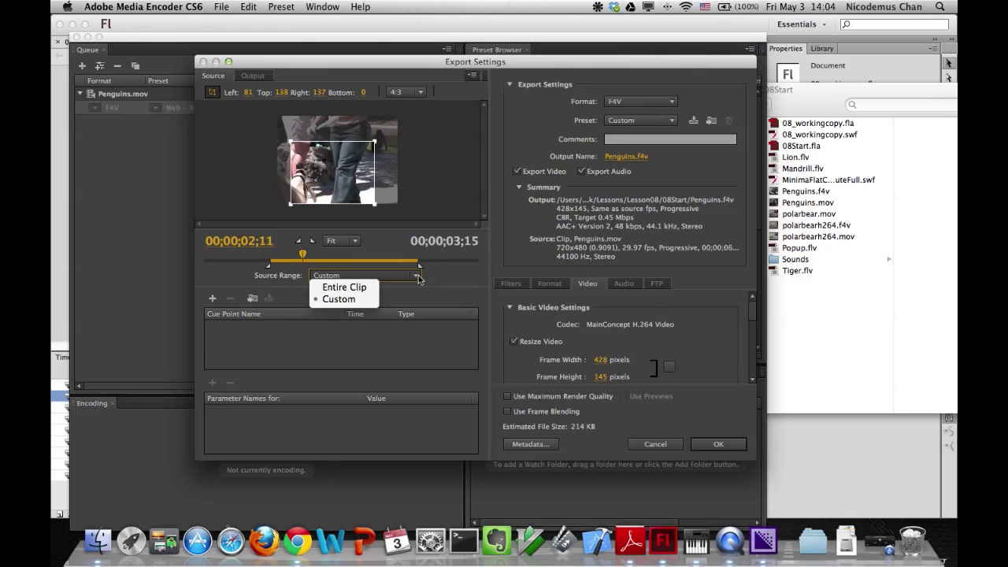
left_click(368, 286)
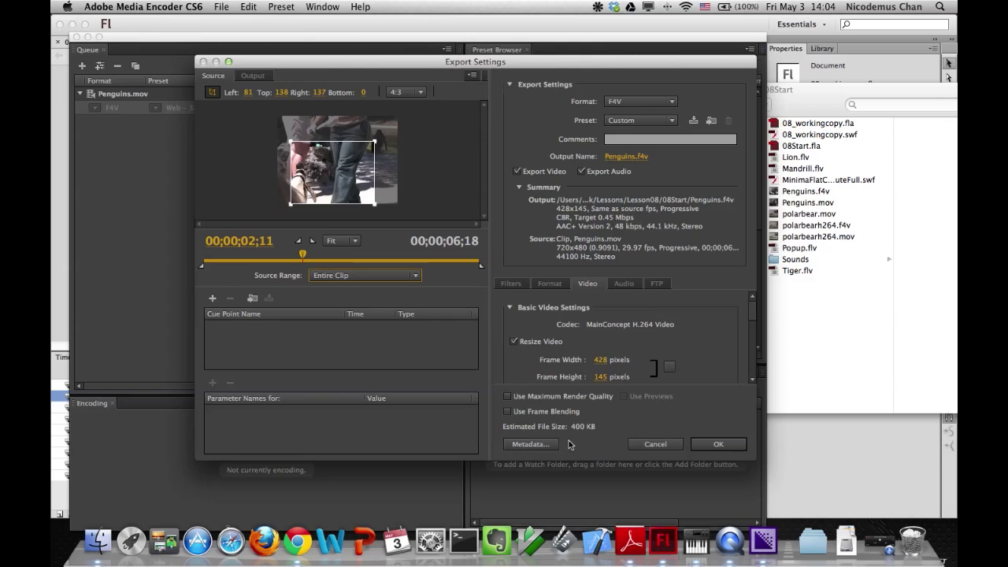
left_click(656, 444)
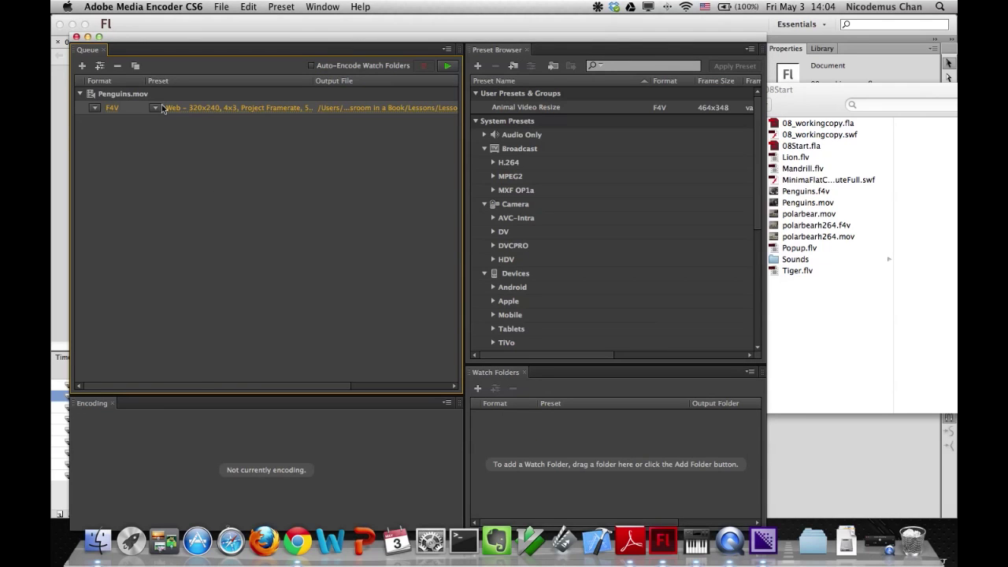
Find and open the export settings for the queued F4V output, then close them without changes.
left_click(249, 7)
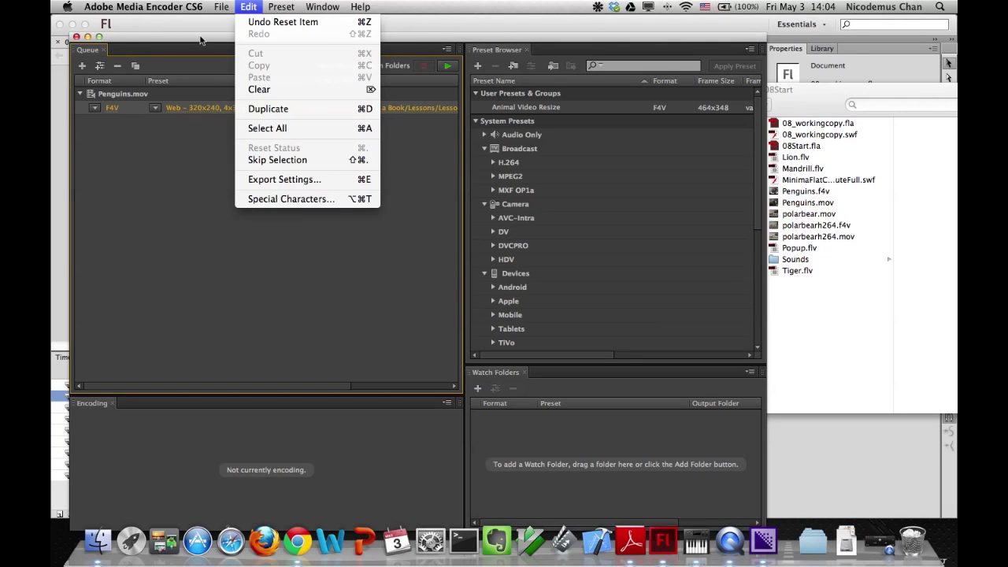
left_click(219, 7)
left_click(217, 8)
left_click(215, 7)
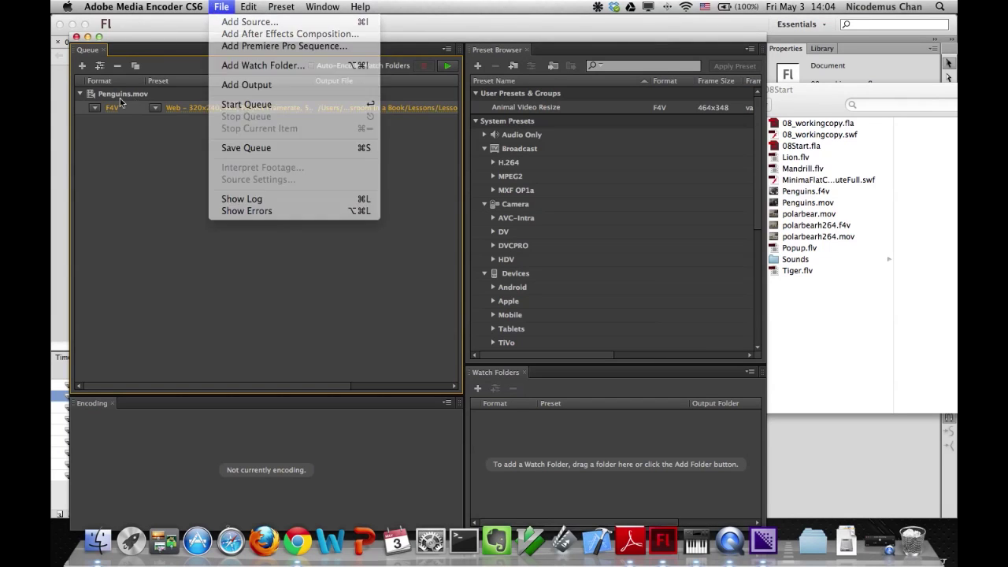
left_click(222, 7)
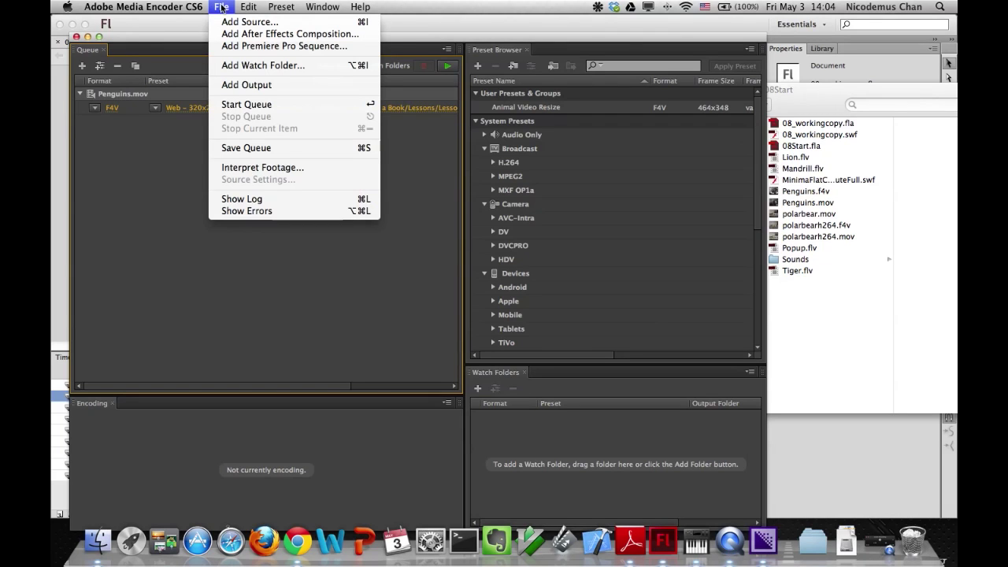
left_click(138, 107)
left_click(224, 8)
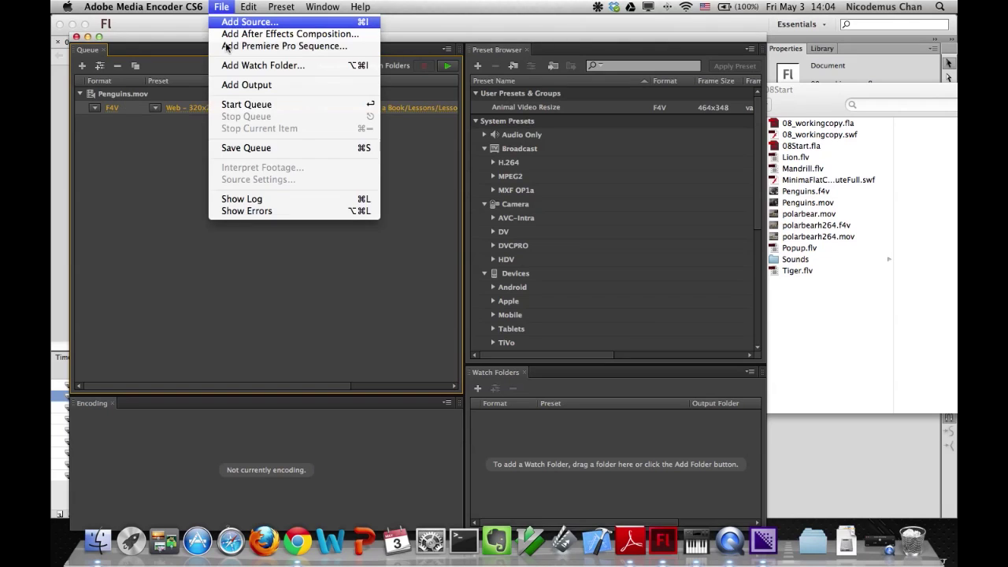
mouse_move(249, 7)
left_click(274, 180)
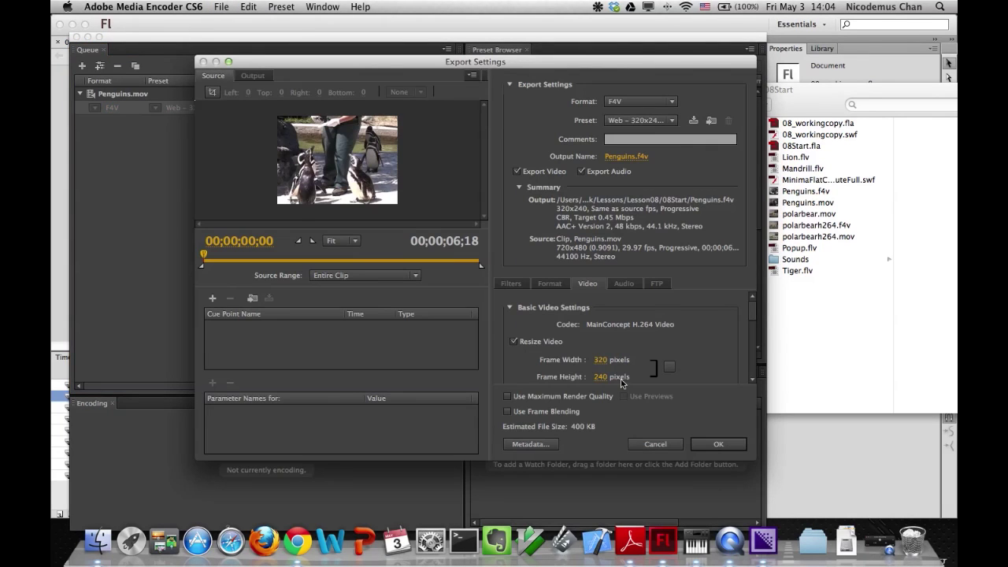
left_click(653, 444)
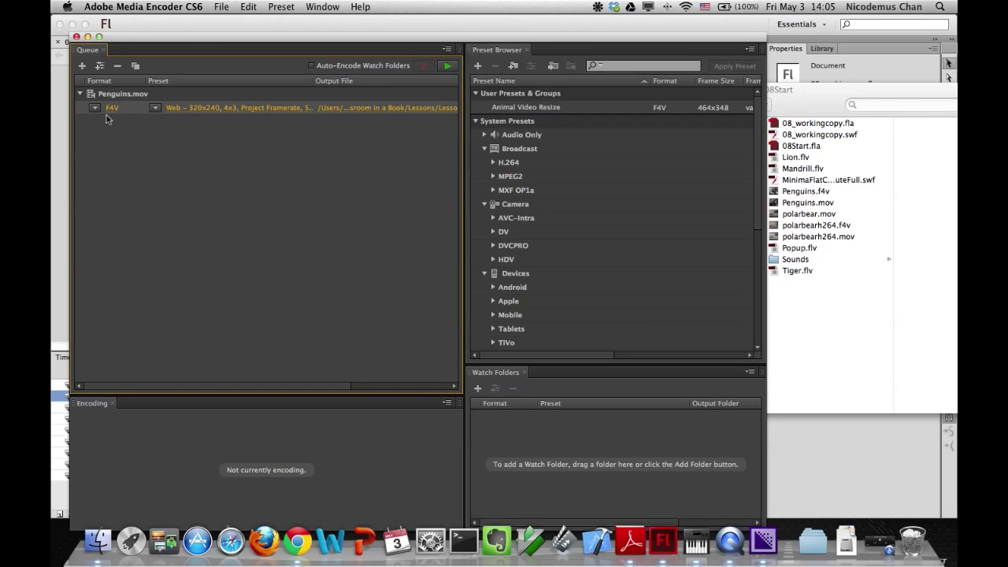
Reopen the F4V output's export settings, turn audio export off and back on, and show the format settings.
left_click(249, 7)
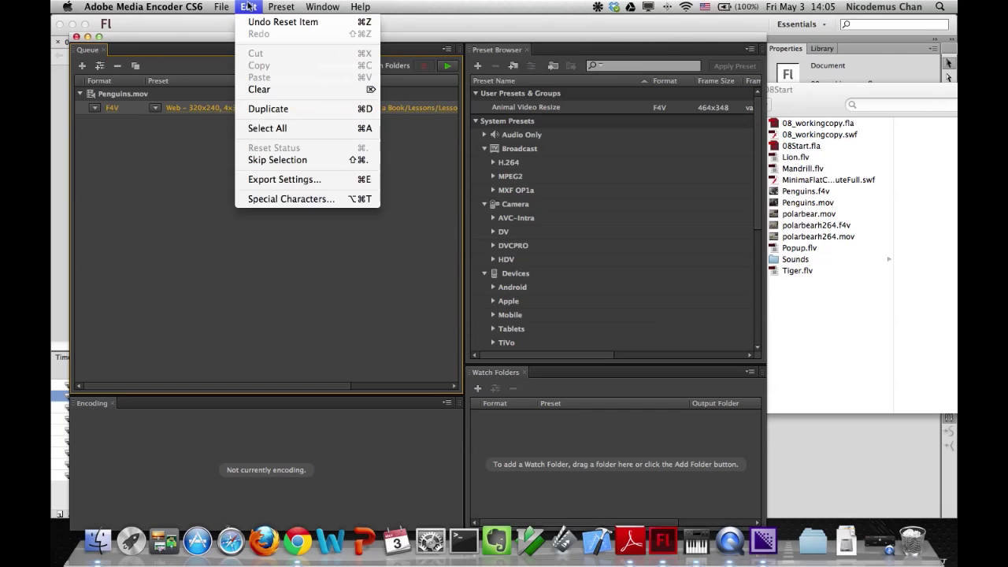
left_click(279, 179)
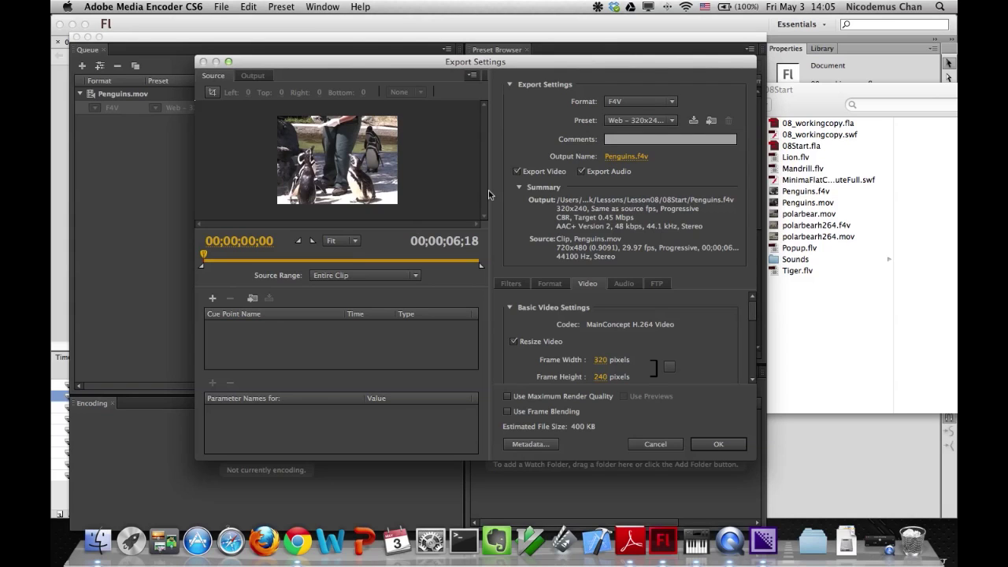
left_click(581, 172)
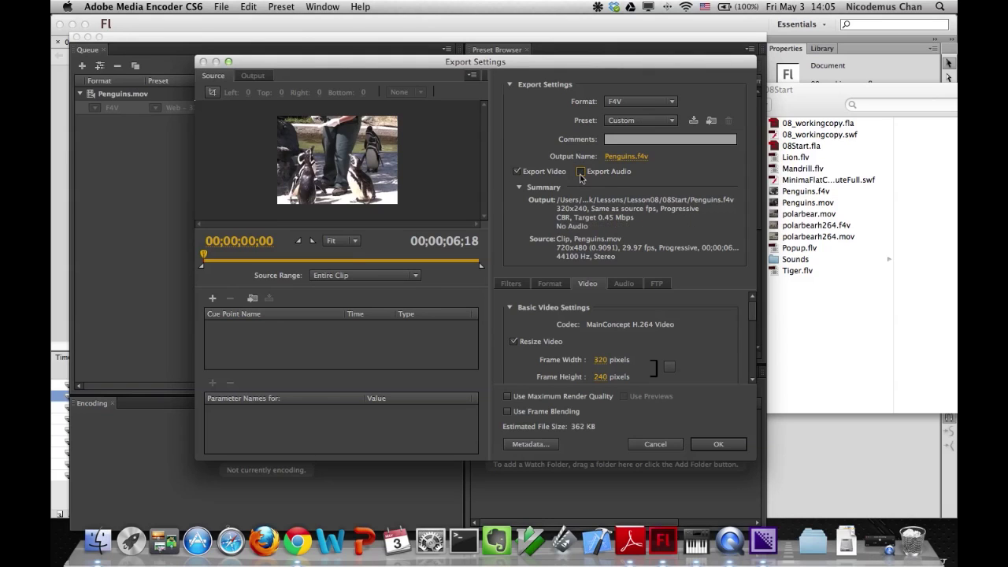
left_click(581, 172)
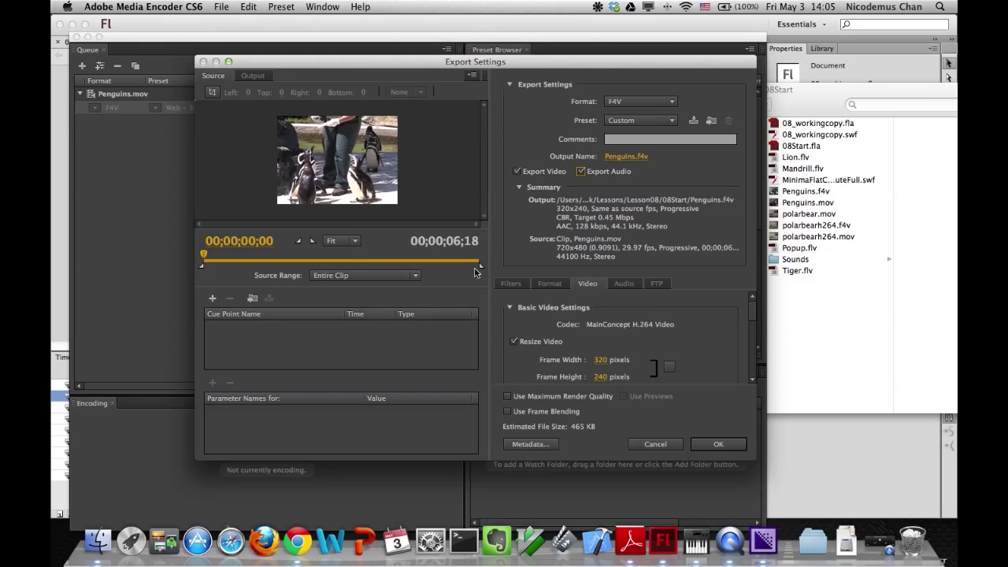
left_click(555, 286)
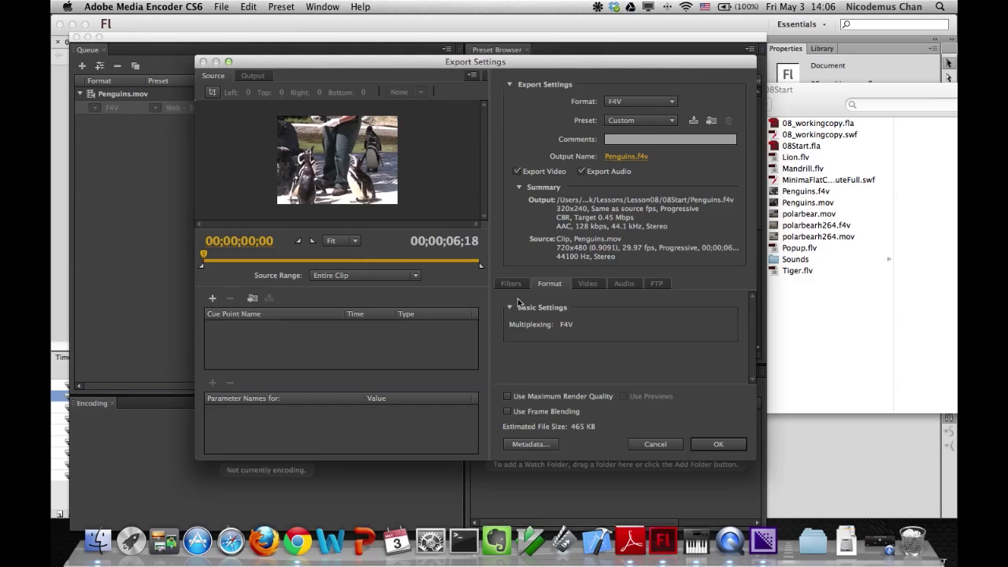
In the video settings, lock the frame aspect ratio, set the frame width to 480 pixels and accept the export settings.
left_click(583, 289)
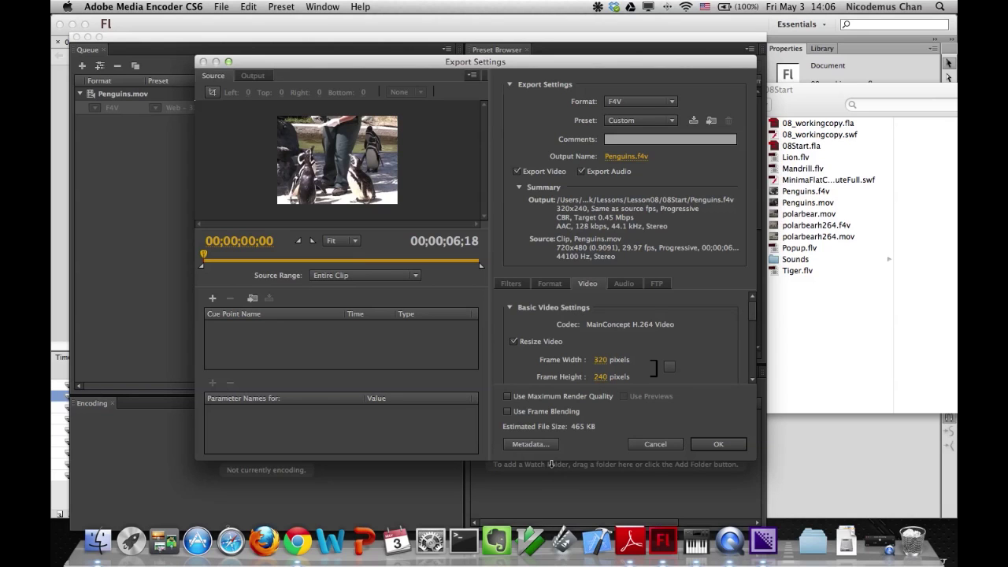
left_click_drag(552, 464, 558, 501)
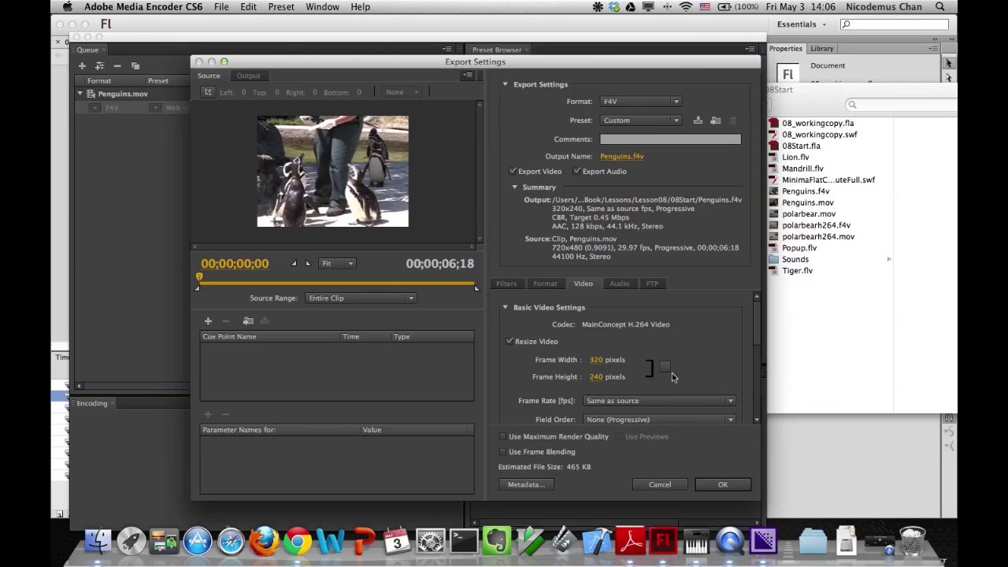
left_click(664, 370)
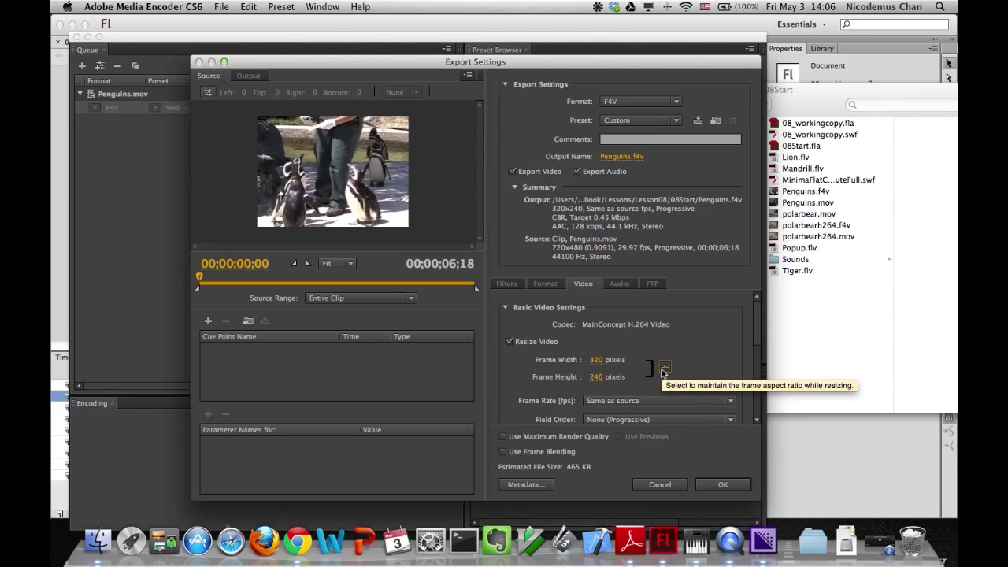
left_click(598, 359)
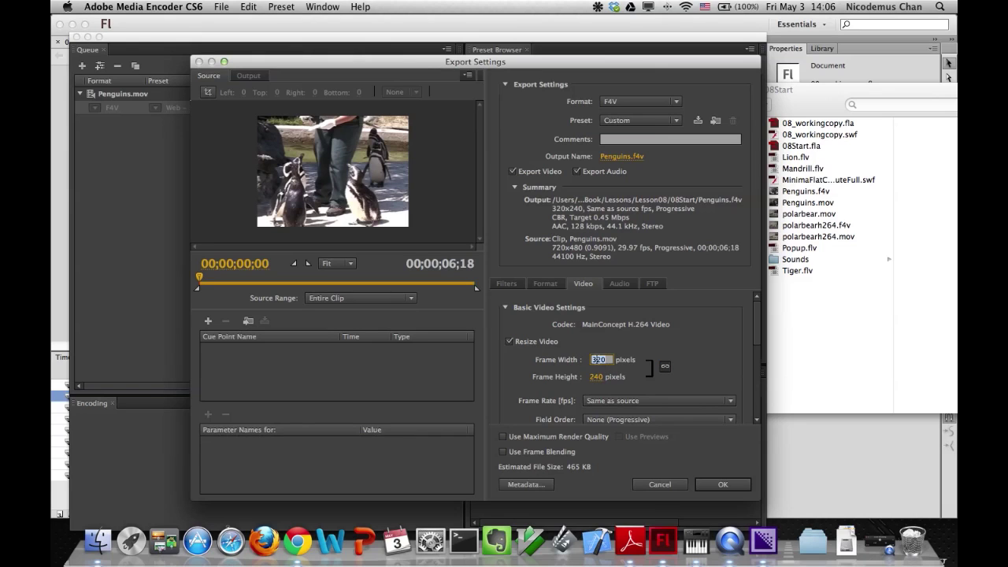
type("480")
key("Return")
left_click(721, 484)
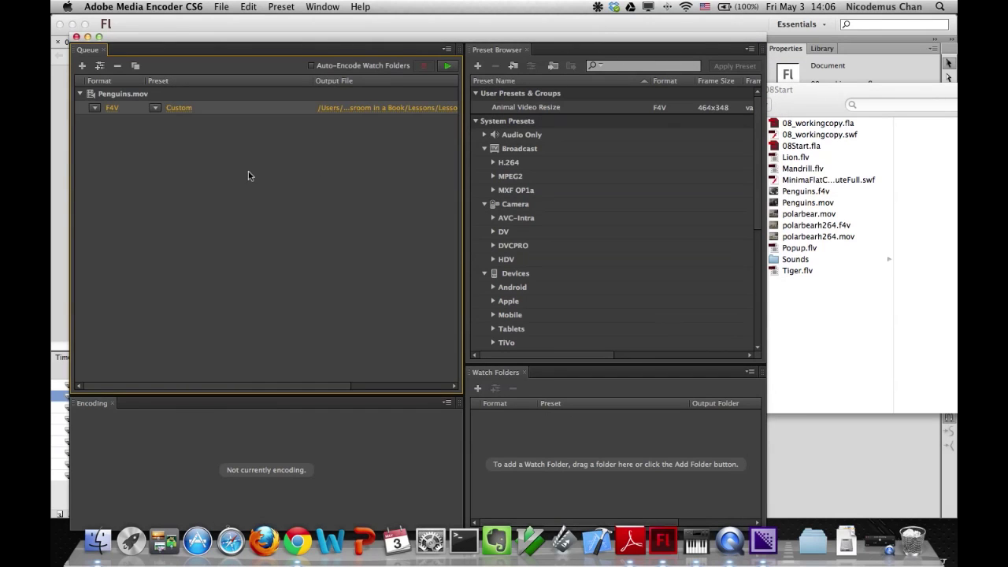
Encode the queued Penguins.mov output and check its status and output file name.
mouse_move(183, 117)
left_click(447, 67)
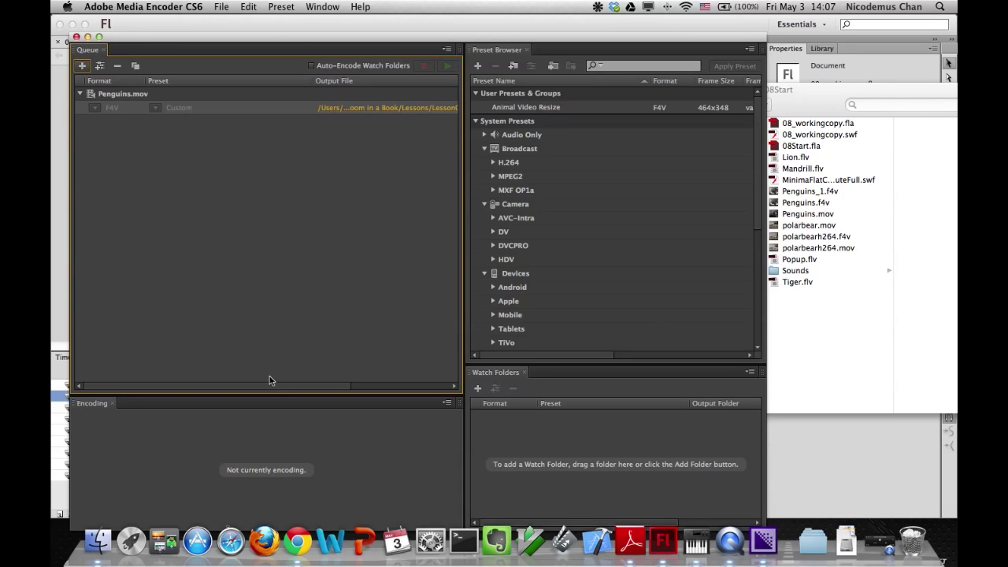
left_click_drag(269, 387, 441, 388)
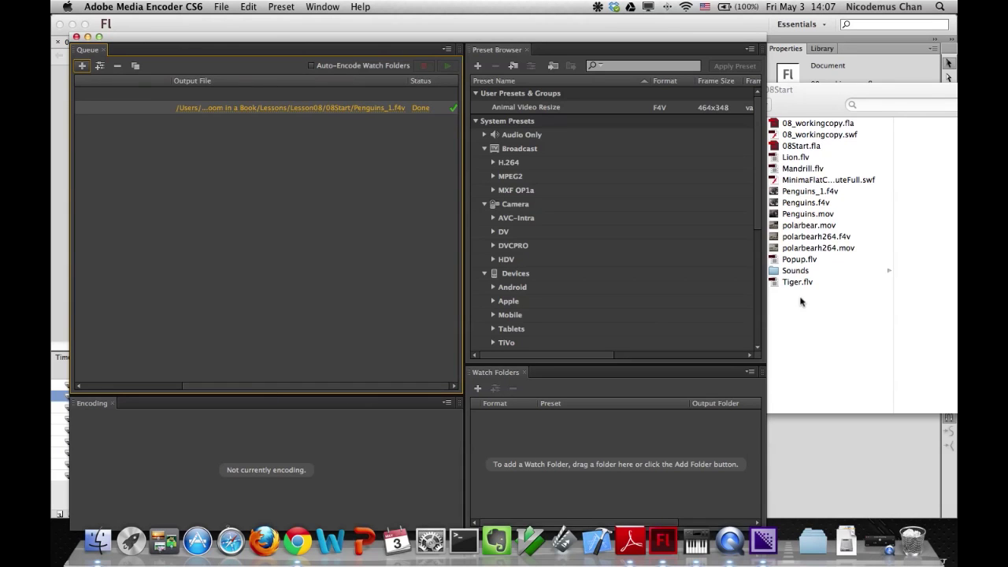
Switch to Finder and move the older Penguins.f4v from the 08Start folder to the Trash.
left_click(788, 207)
left_click(788, 206)
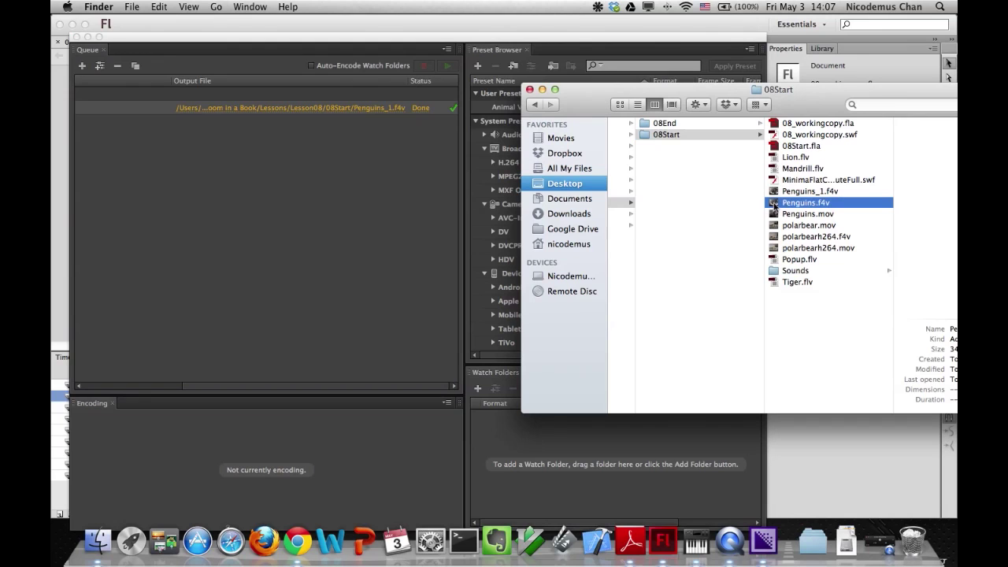
left_click_drag(788, 206, 914, 540)
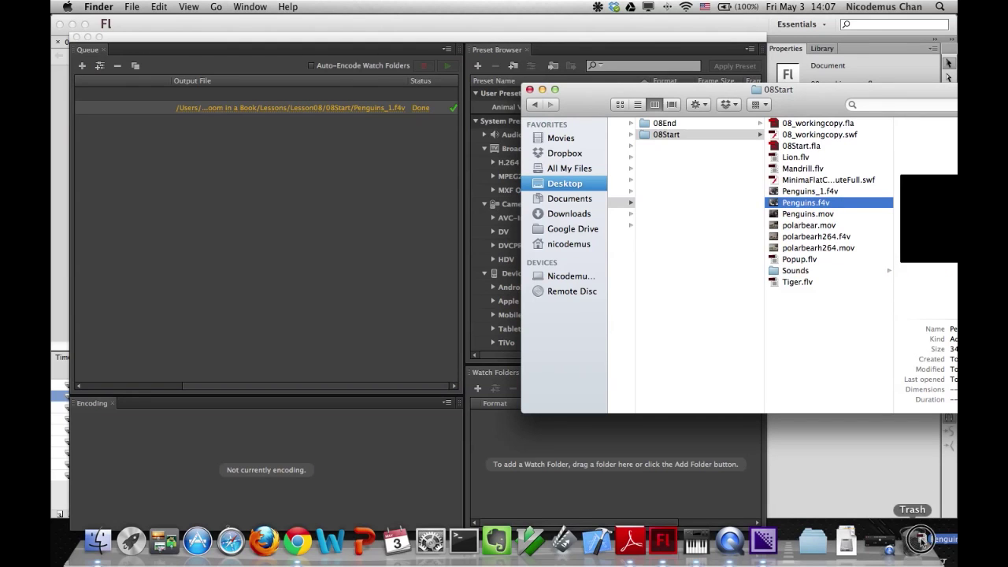
Rename Penguins_1.f4v in the 08Start folder as Penguins.f4v.
left_click(826, 193)
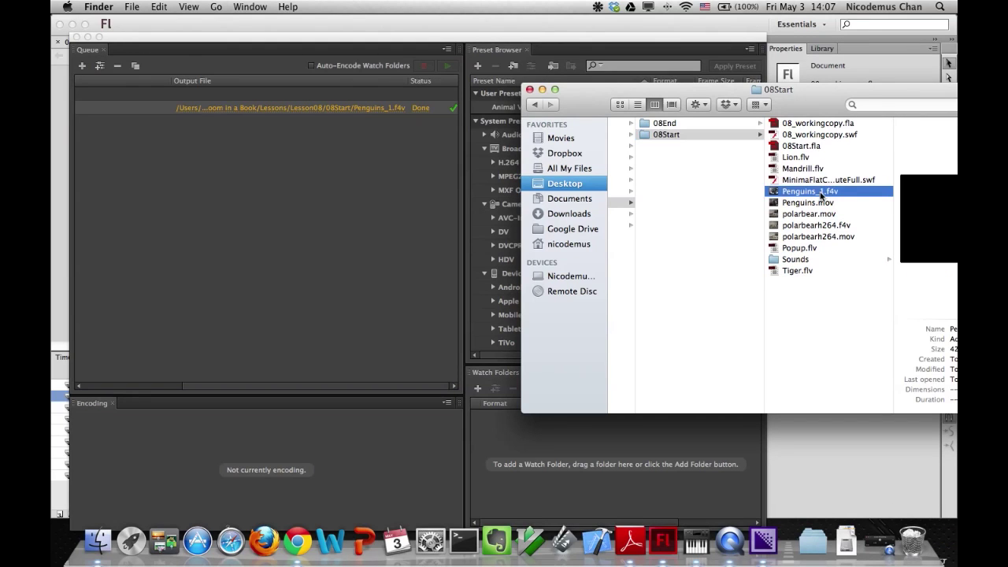
left_click(822, 193)
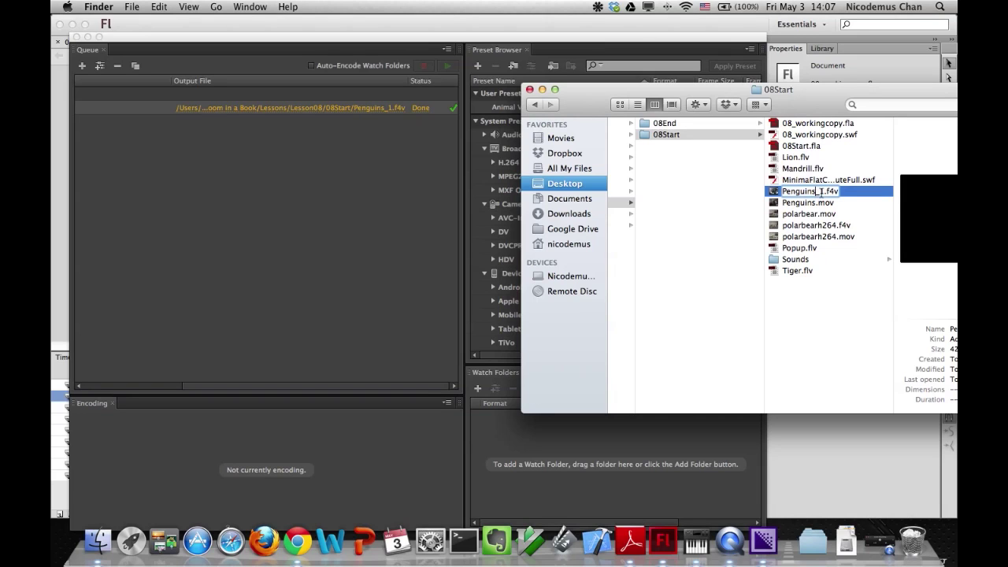
key("BackSpace")
key("BackSpace")
key("Return")
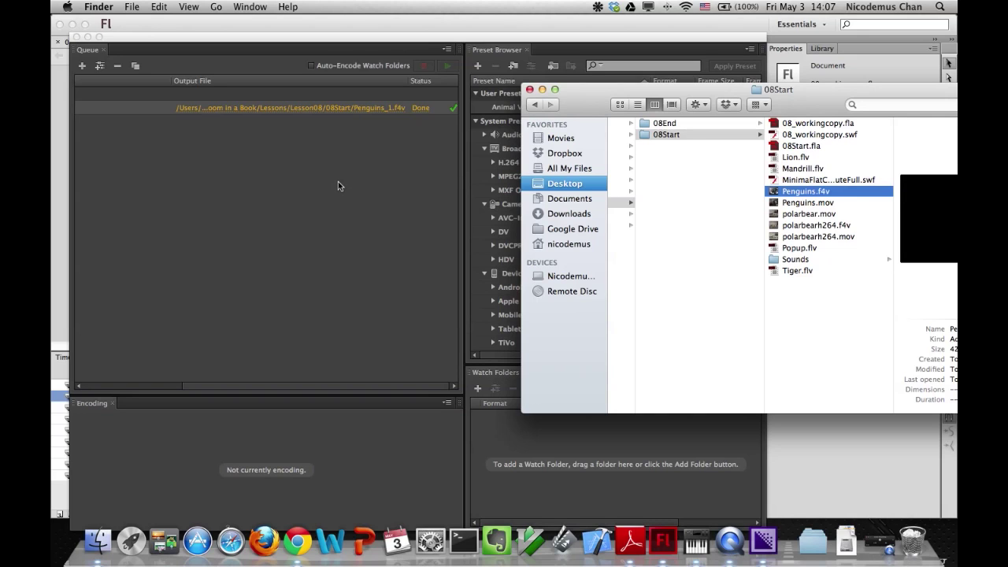
Switch to Adobe Media Encoder and reset the status of the finished Penguins.mov output in the queue.
left_click(138, 103)
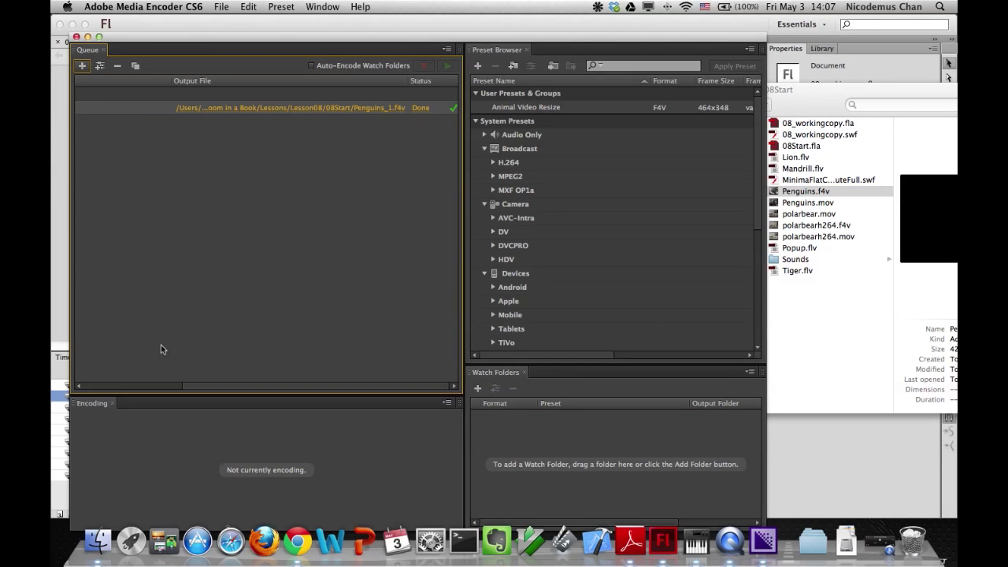
left_click(146, 386)
left_click(249, 7)
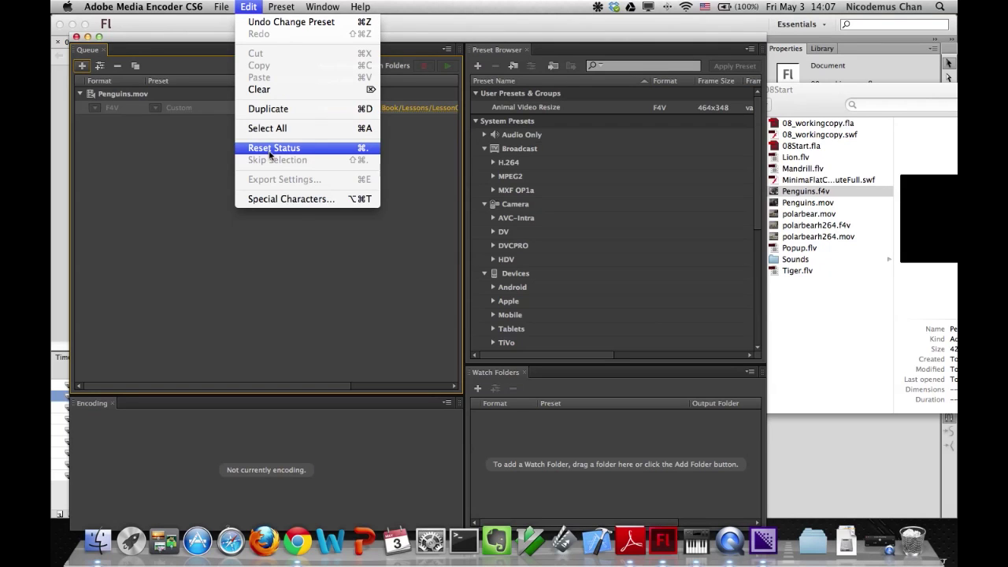
left_click(270, 154)
Save the queued output's export settings as a preset named AnimalVideo-Resize and accept the settings.
left_click(249, 7)
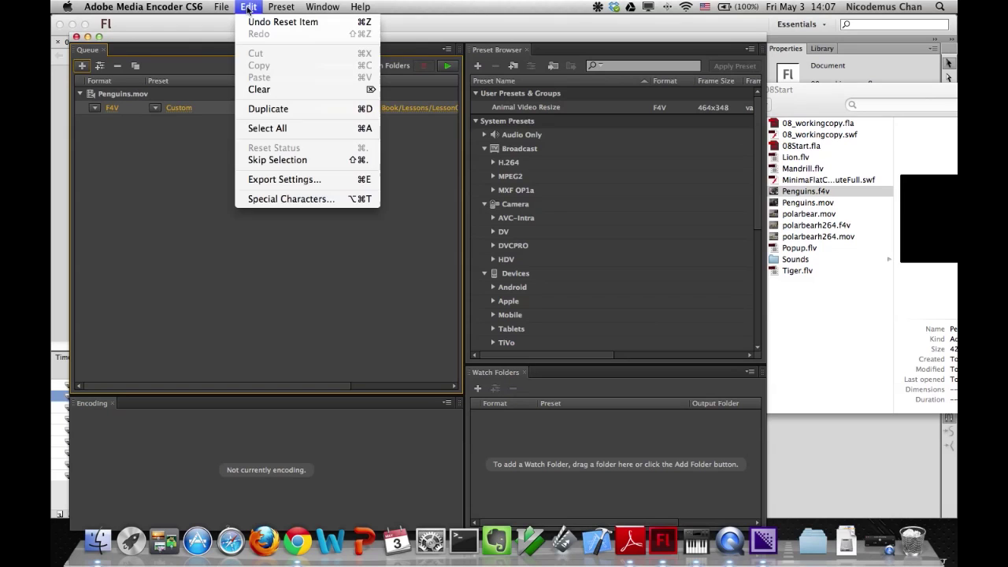
left_click(272, 179)
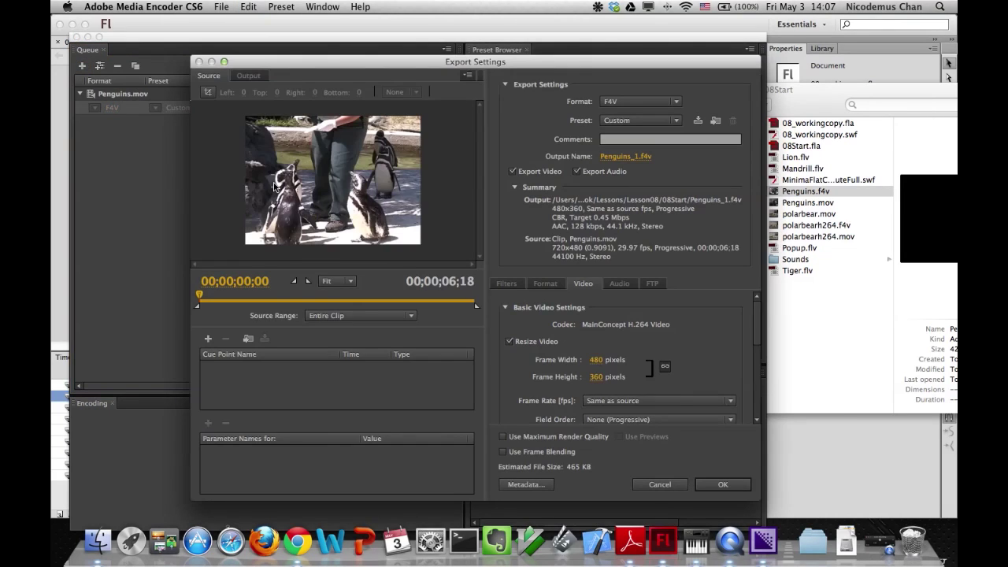
left_click(698, 120)
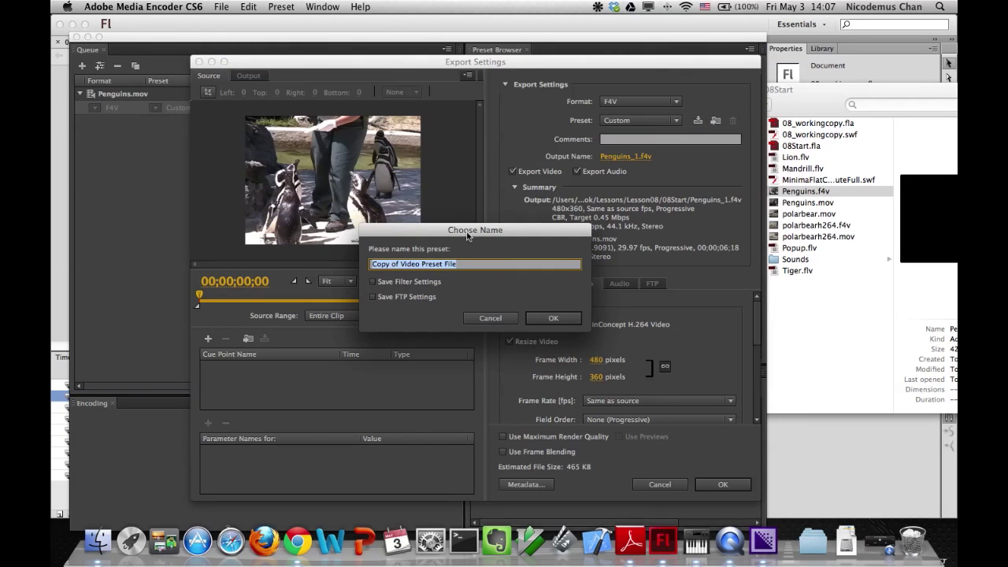
left_click_drag(467, 233, 481, 220)
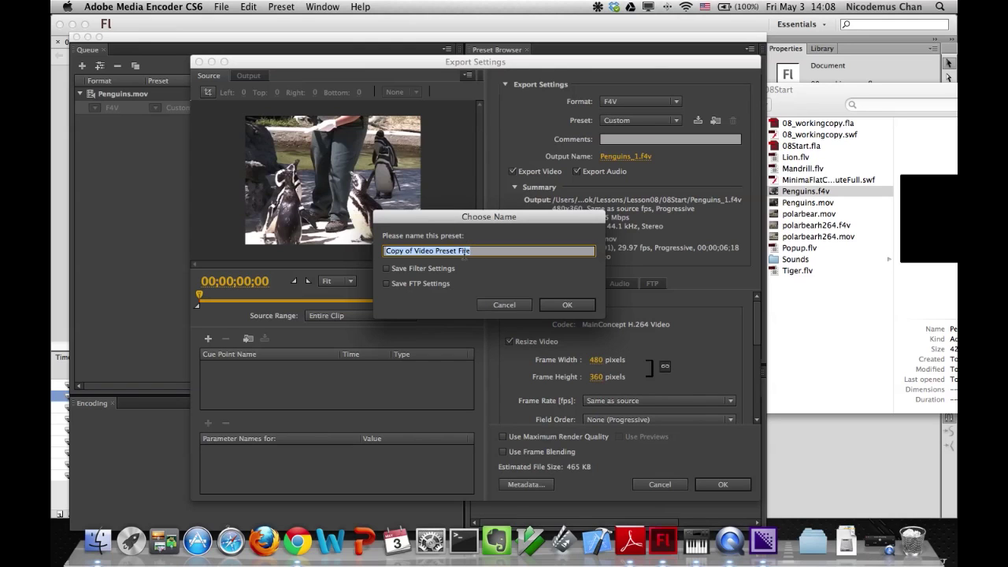
type("Animal")
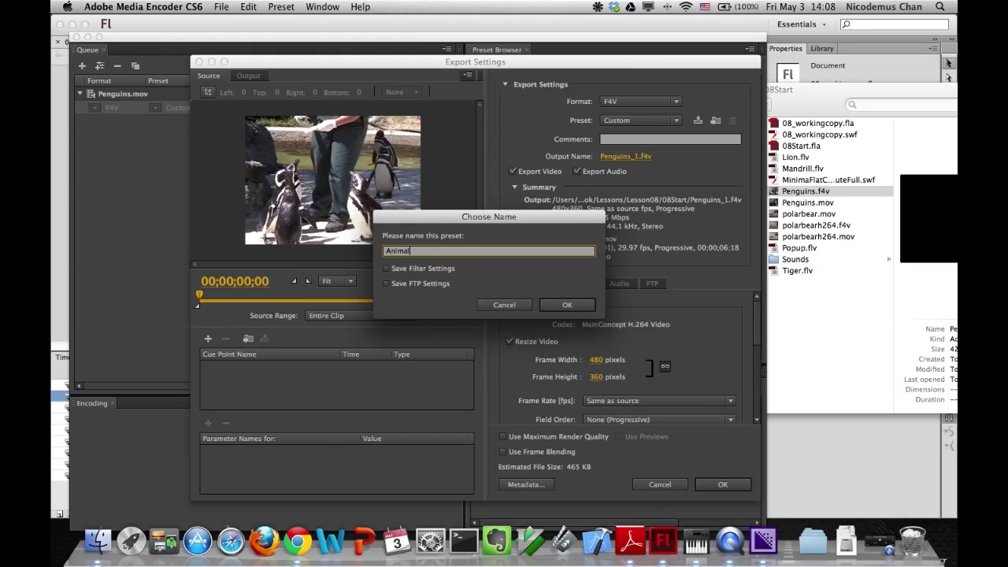
type("Video-Resize")
left_click(545, 309)
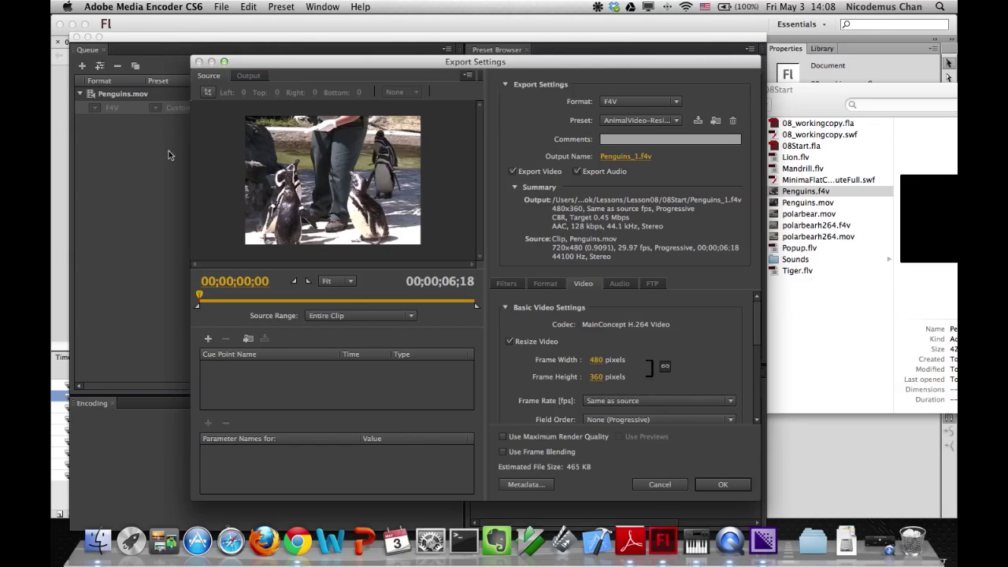
left_click(709, 486)
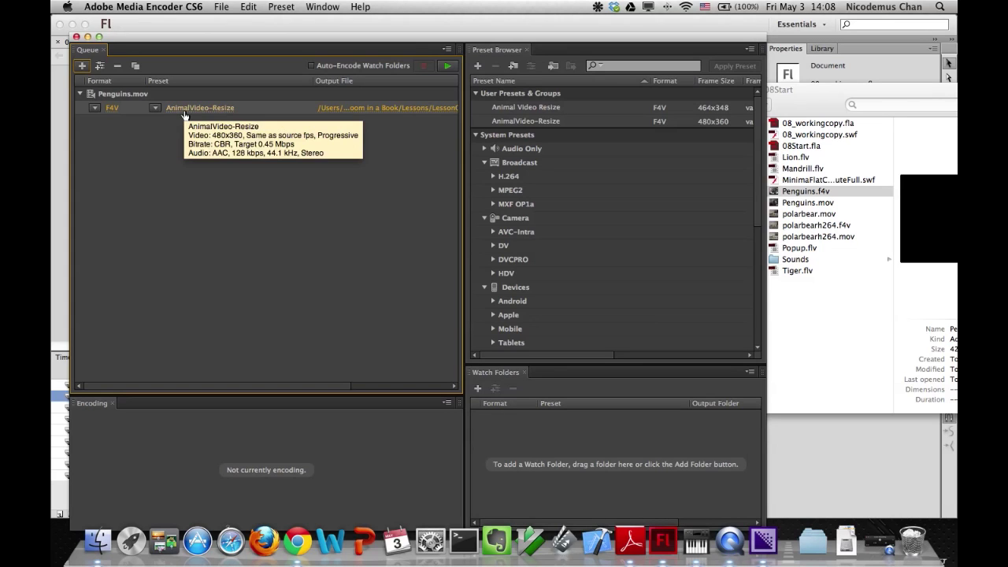
Review the export settings of the AnimalVideo-Resize preset and the presets available for the queued output, leaving them unchanged.
left_click(185, 111)
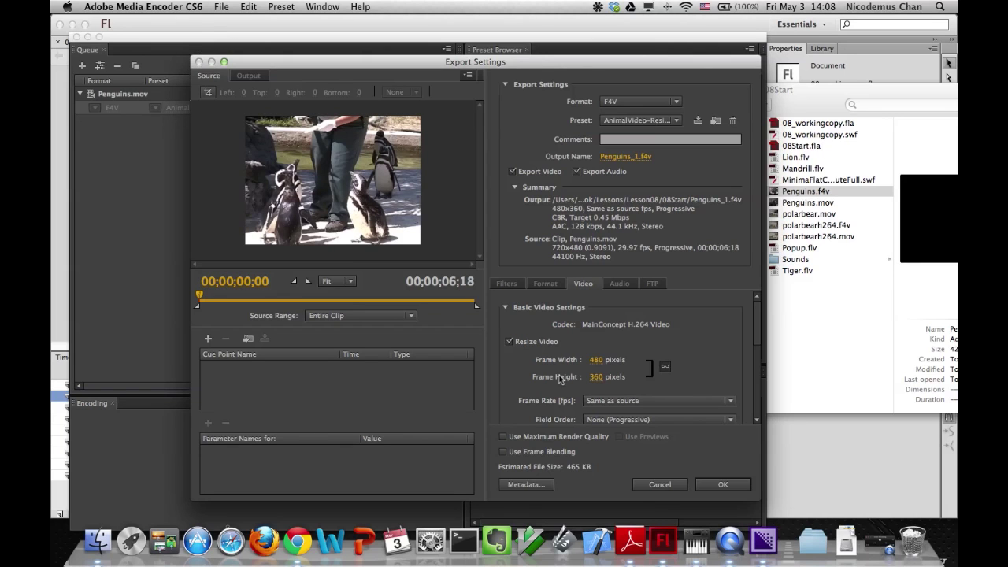
left_click(654, 484)
left_click(163, 111)
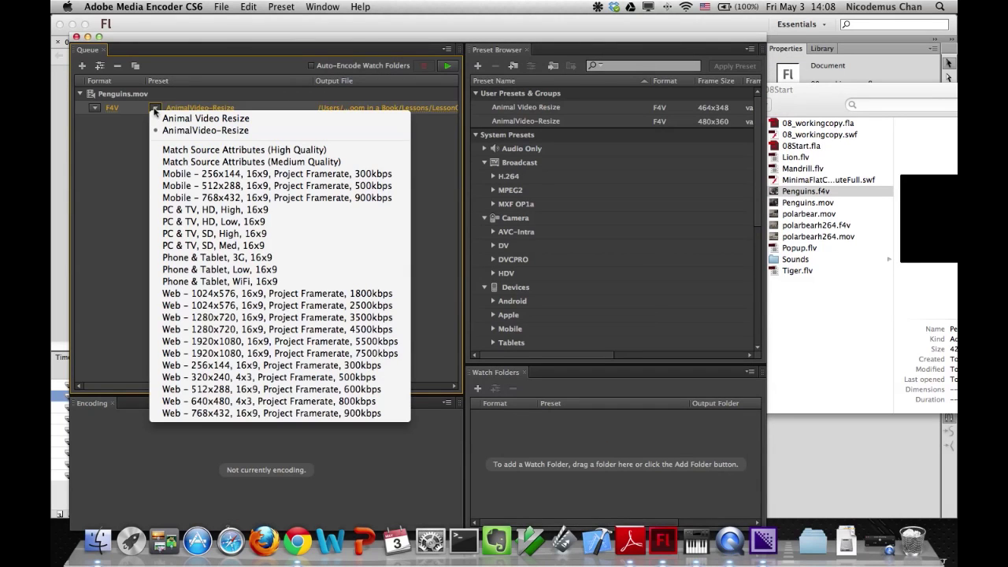
left_click(134, 143)
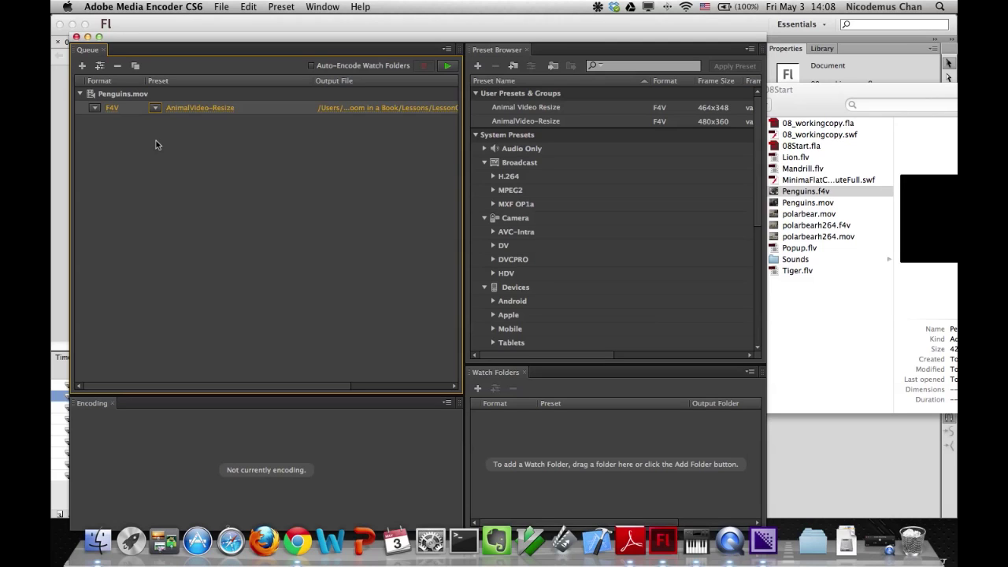
Switch to Flash and select the penguins keyframe on the videos layer.
left_click_drag(222, 42, 290, 47)
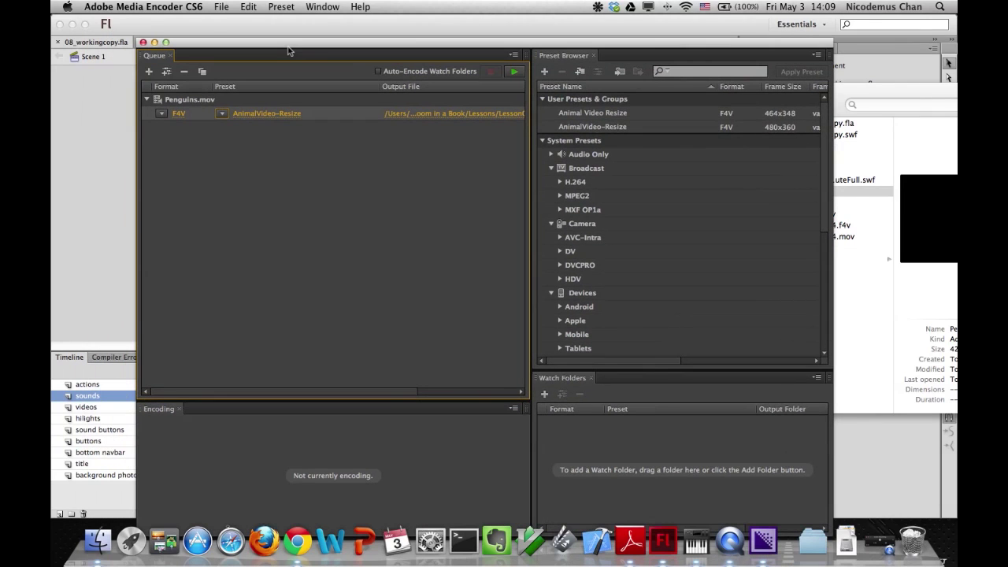
left_click(213, 28)
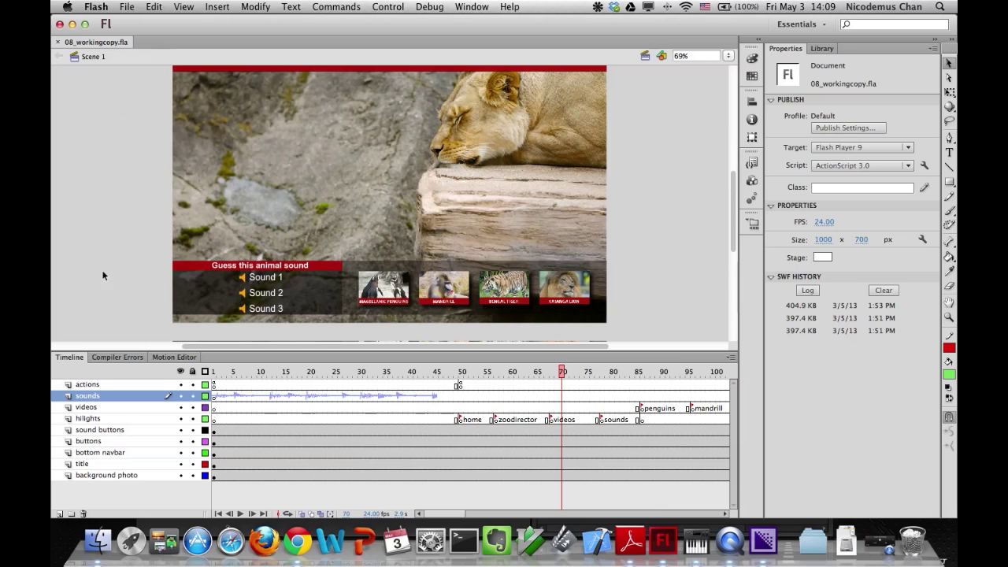
left_click(642, 409)
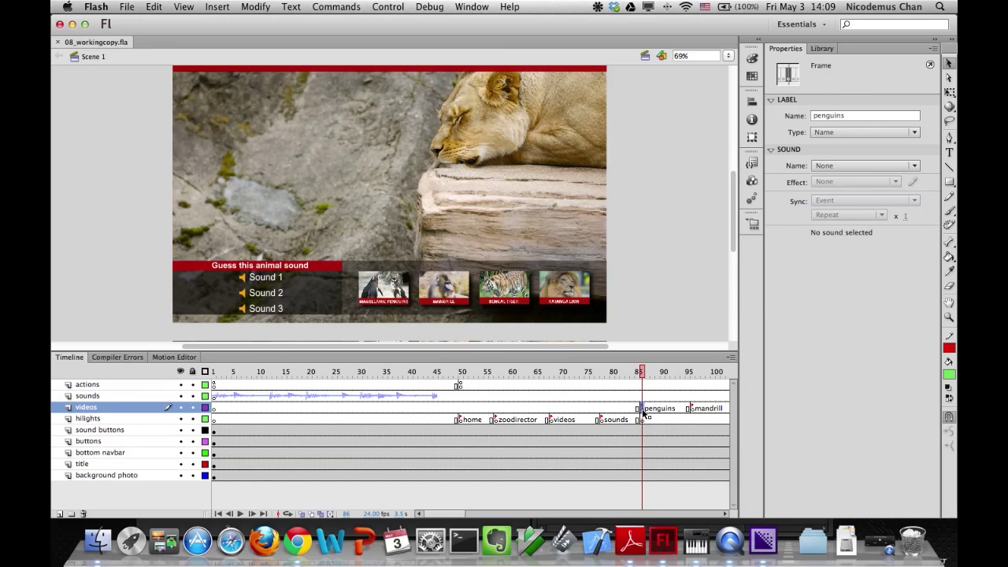
scroll(451, 518, "right", 5)
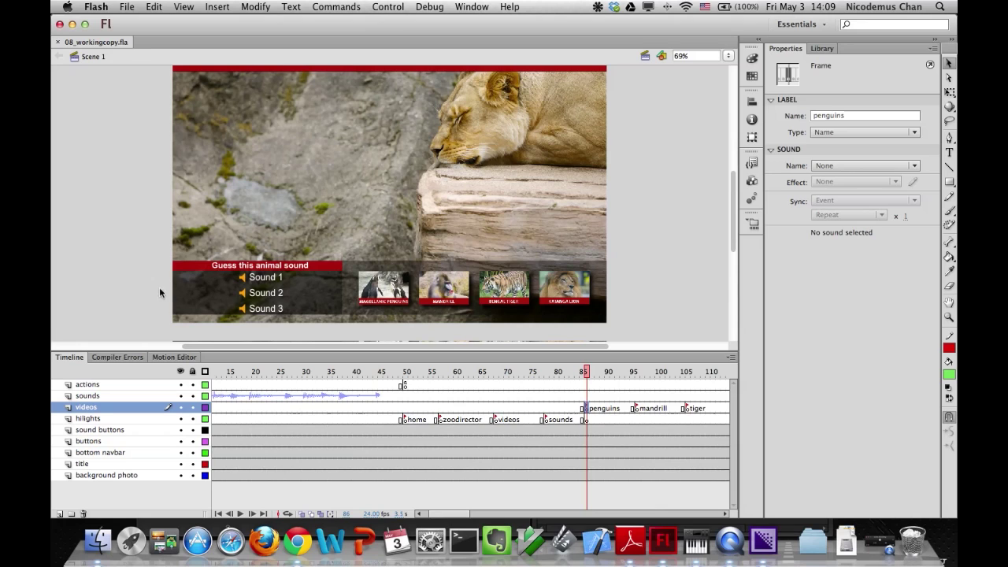
Start a video import using Penguins.f4v from the 08Start folder, loading it as external video with the playback component.
left_click(128, 7)
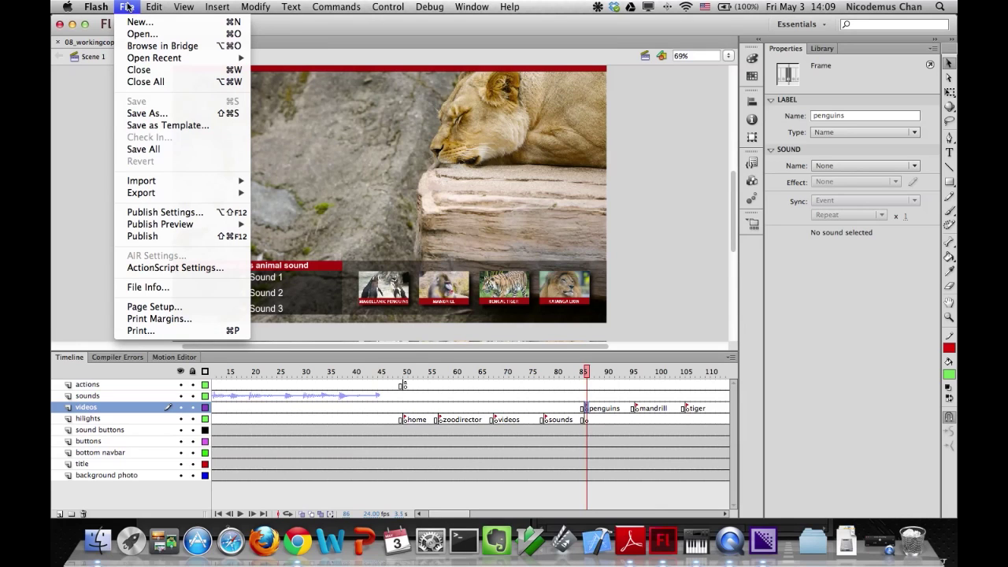
mouse_move(158, 181)
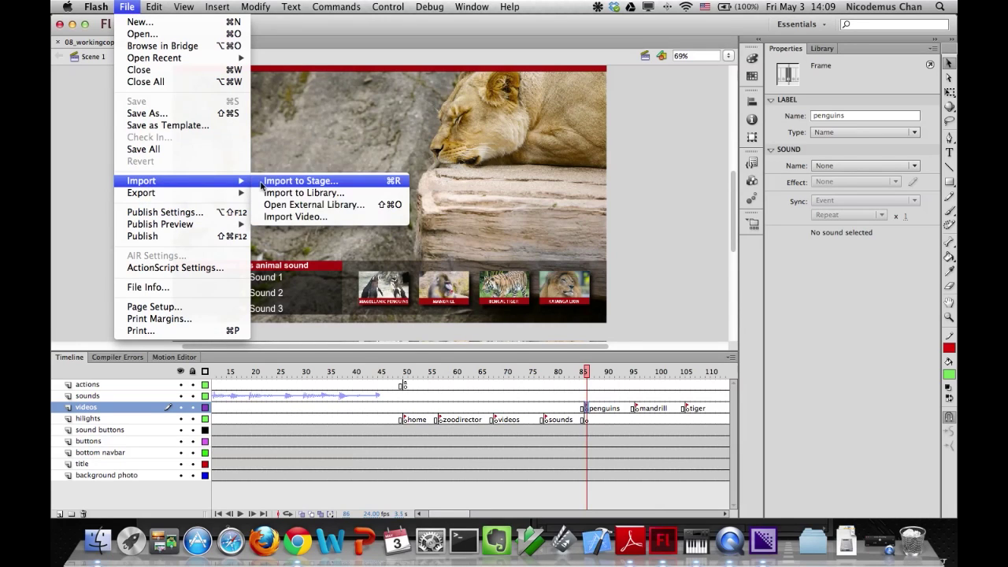
left_click(295, 216)
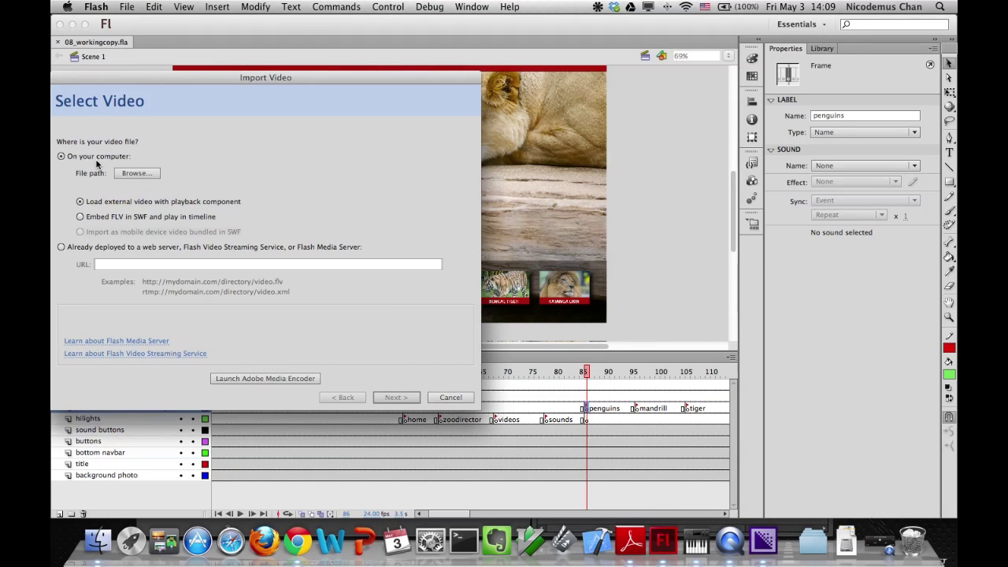
left_click_drag(135, 75, 229, 78)
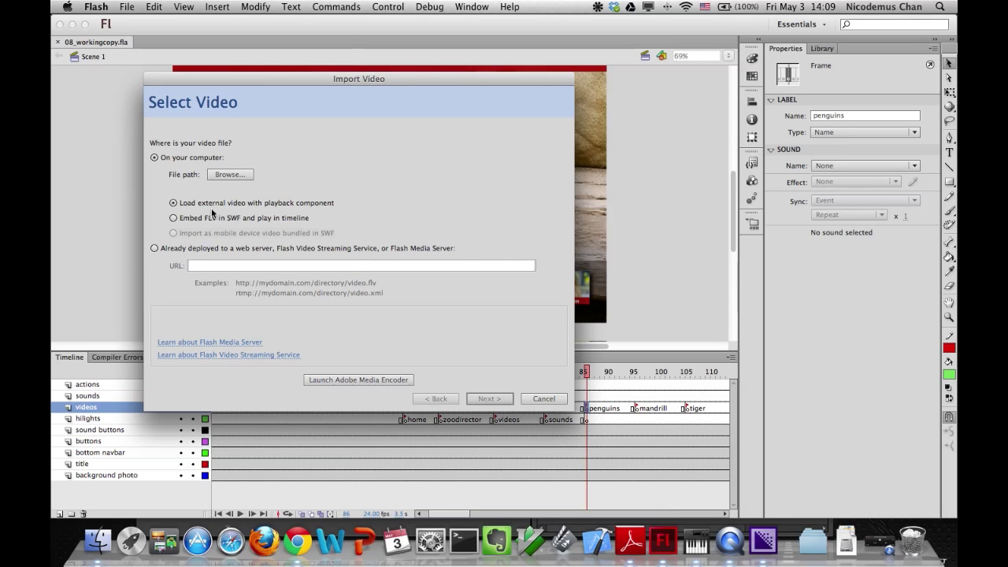
left_click(210, 175)
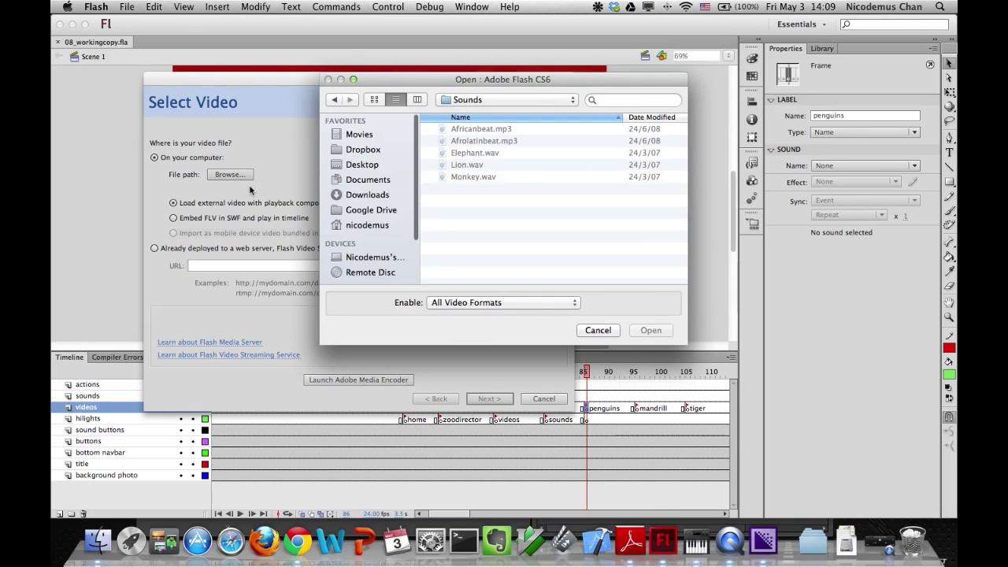
left_click(447, 101)
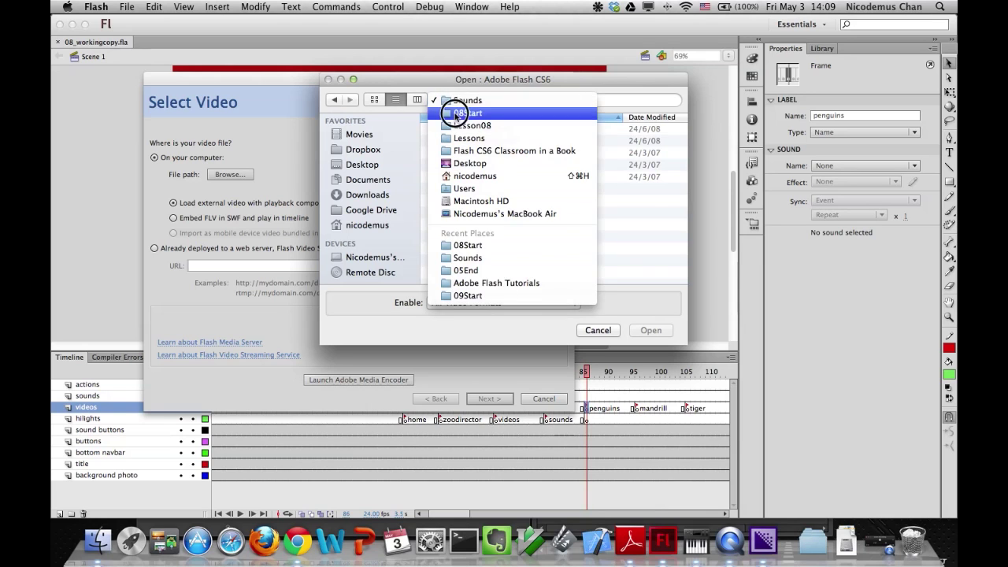
left_click(453, 112)
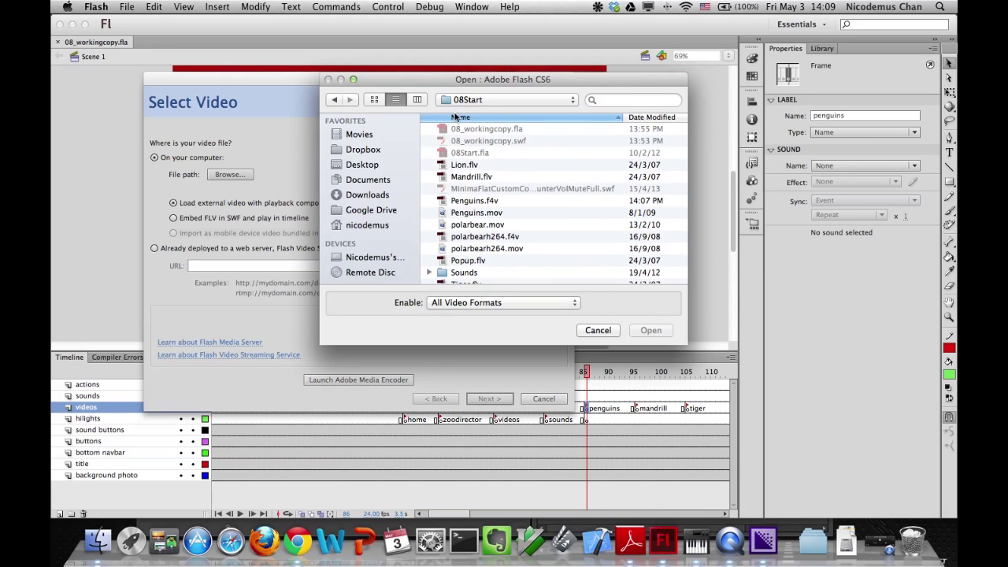
left_click(451, 202)
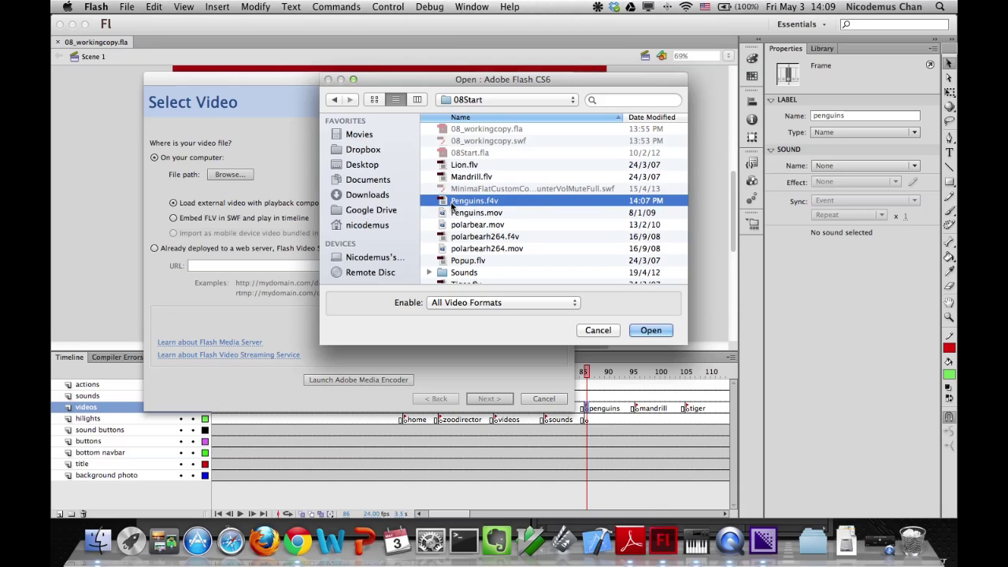
left_click(650, 331)
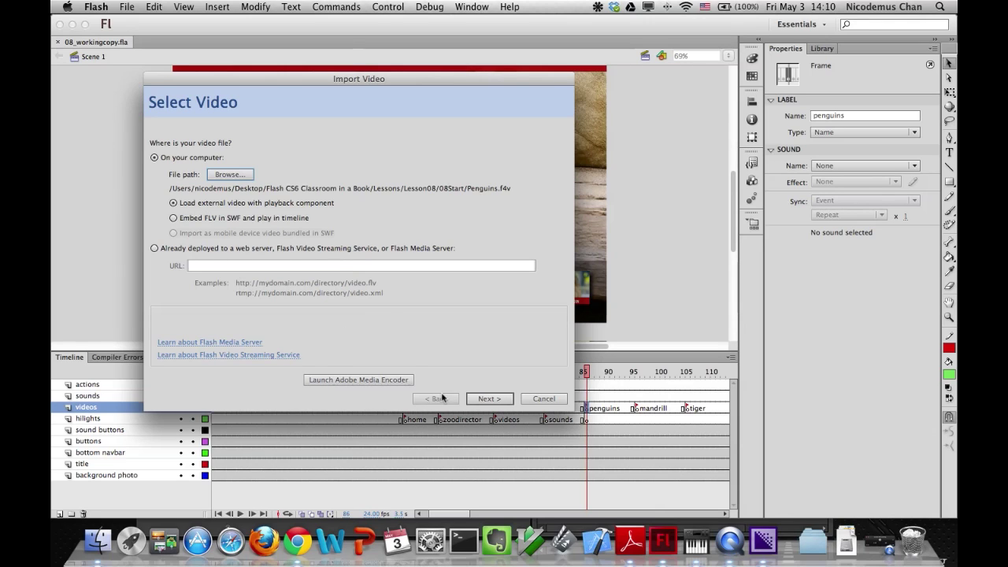
left_click(477, 399)
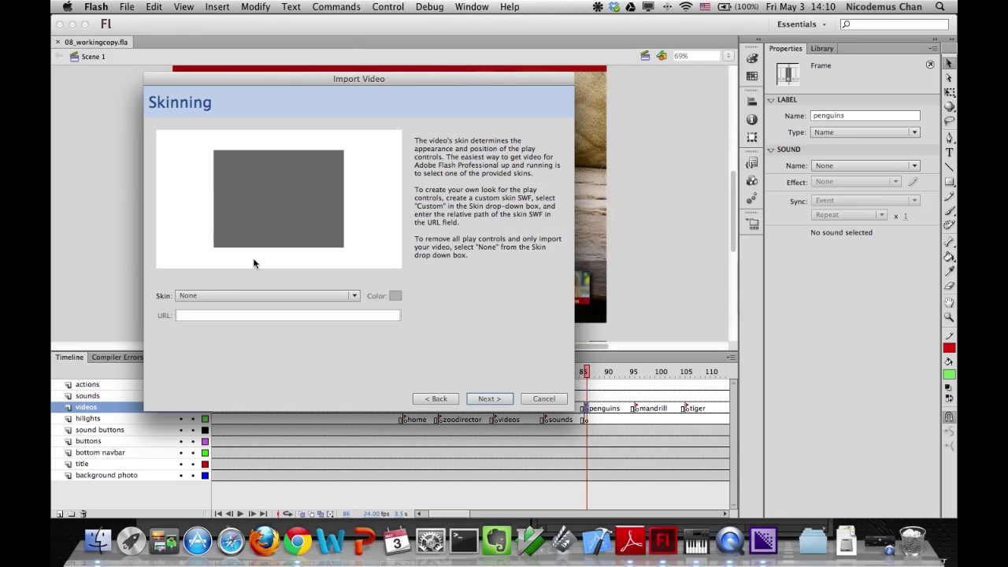
Choose the MinimaFlatCustomColorPlayBackSeekCounterVolMuteFull.swf skin for the video's playback controls.
left_click(233, 294)
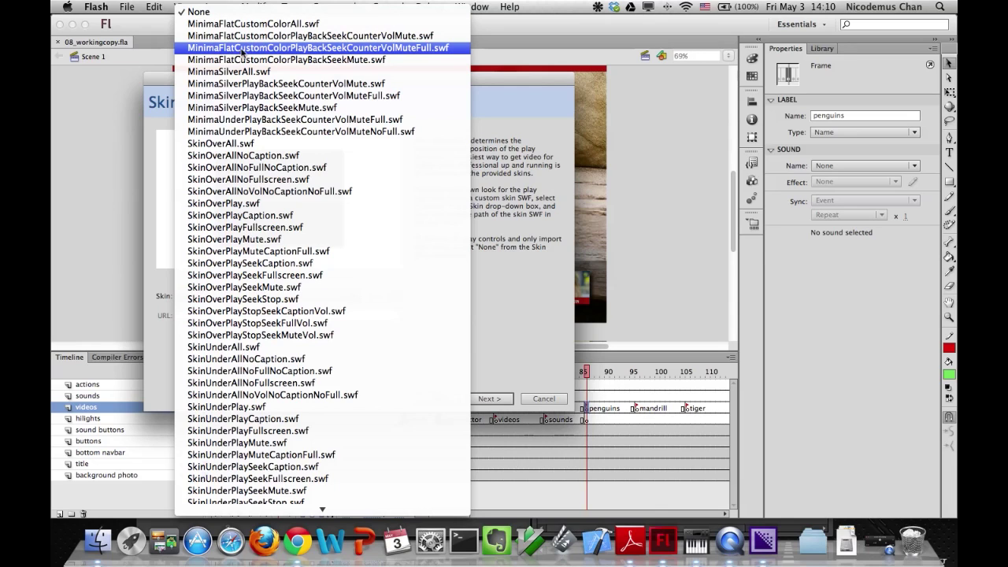
left_click(301, 49)
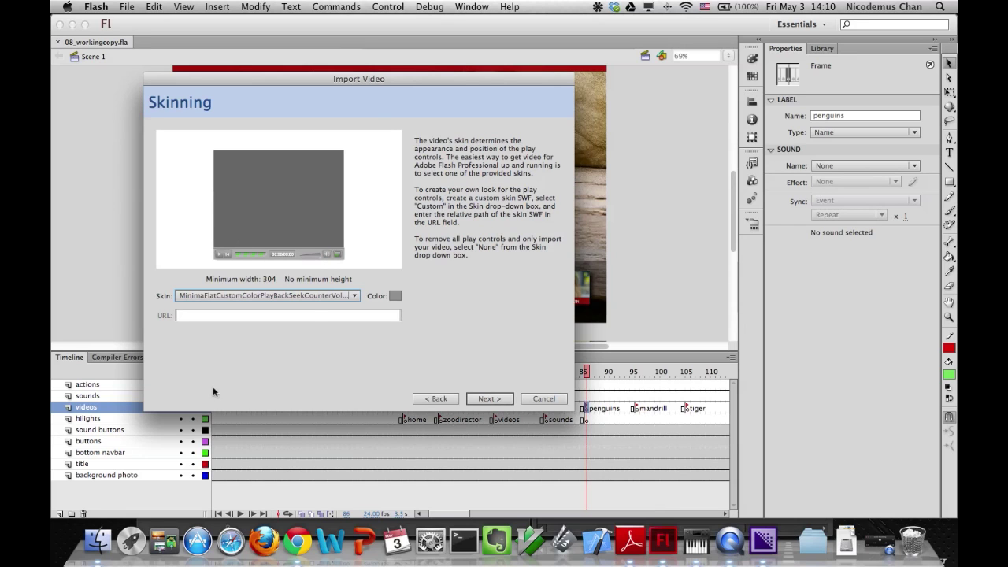
left_click(236, 296)
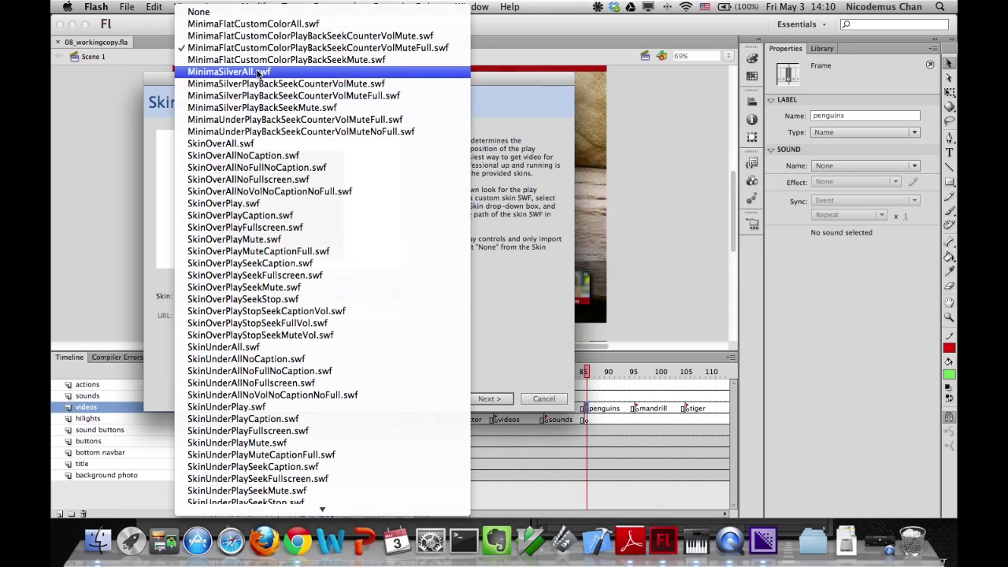
left_click(242, 48)
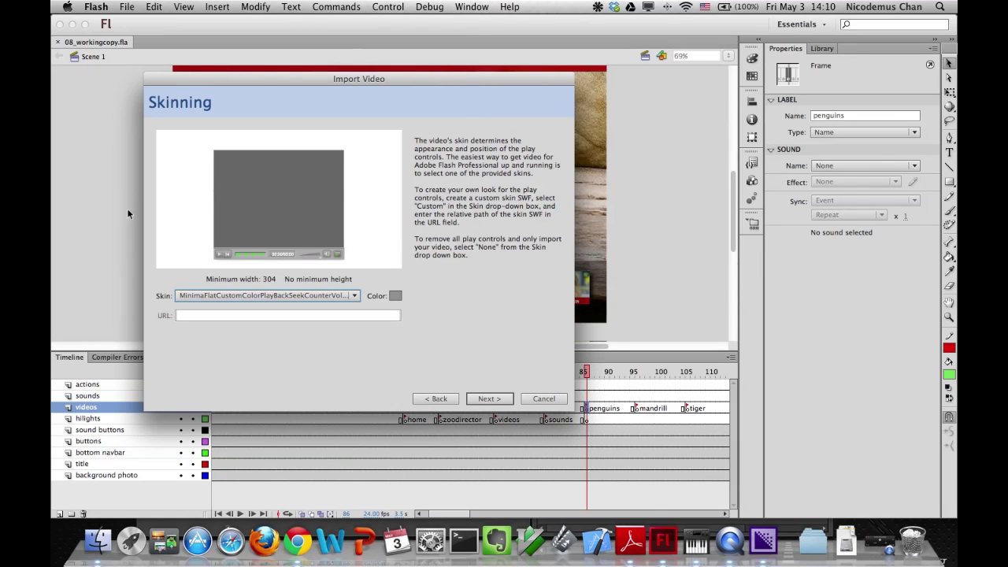
Set the color of the video skin to dark grey #333333.
left_click(396, 296)
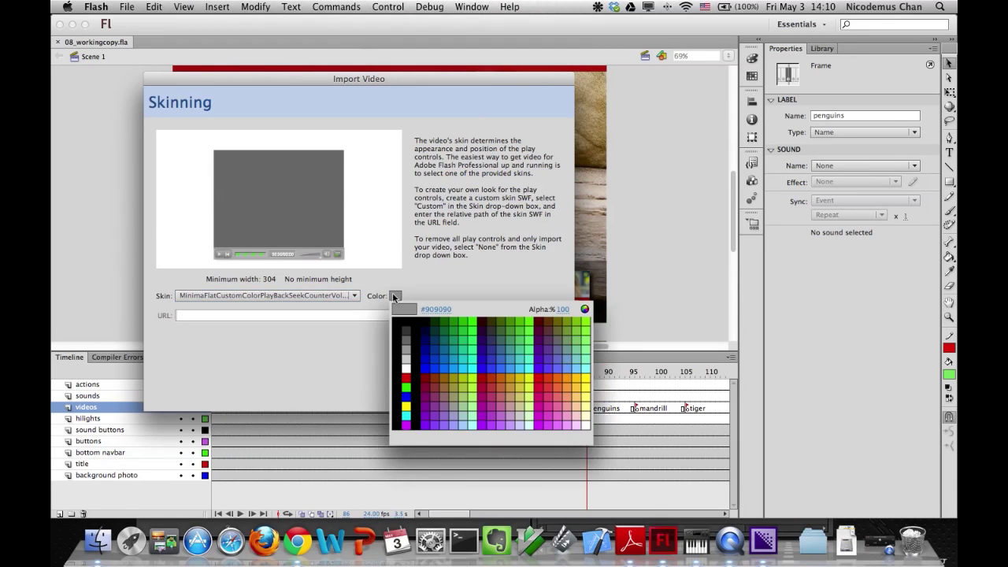
left_click(405, 334)
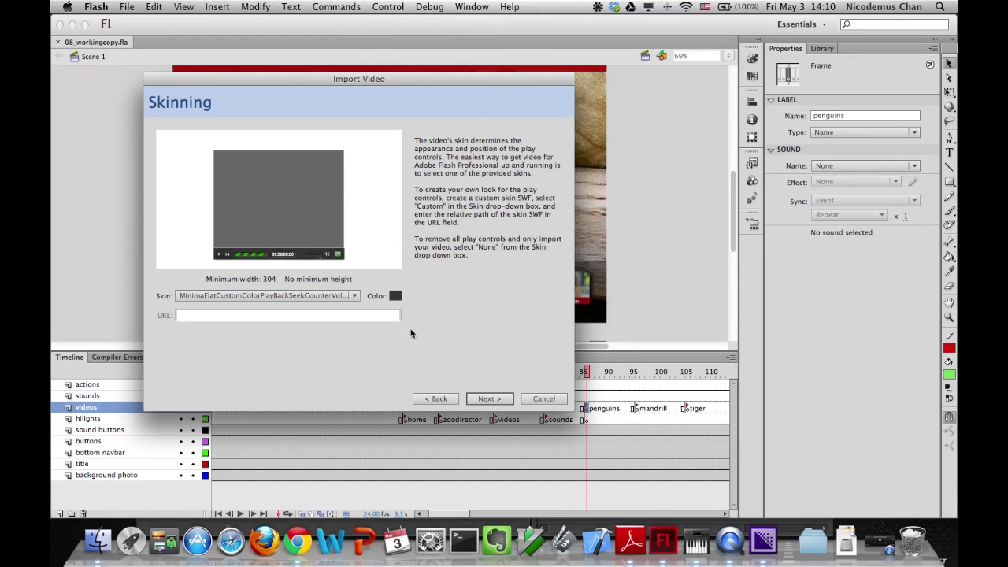
left_click(396, 297)
left_click(408, 337)
Set the skin color's alpha to 75%, reapply the dark grey swatch, and finish the video import.
left_click(396, 296)
left_click(562, 309)
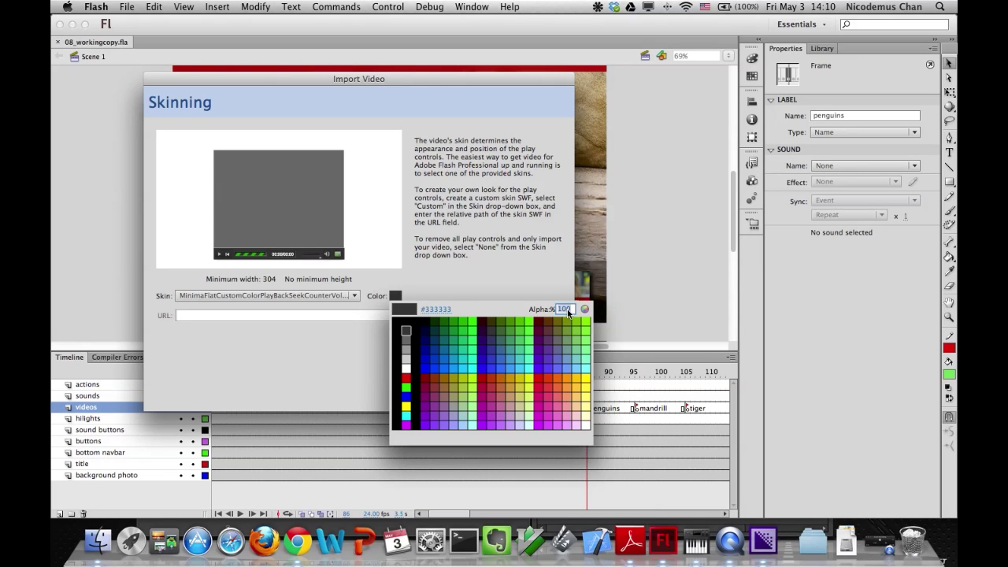
type("75")
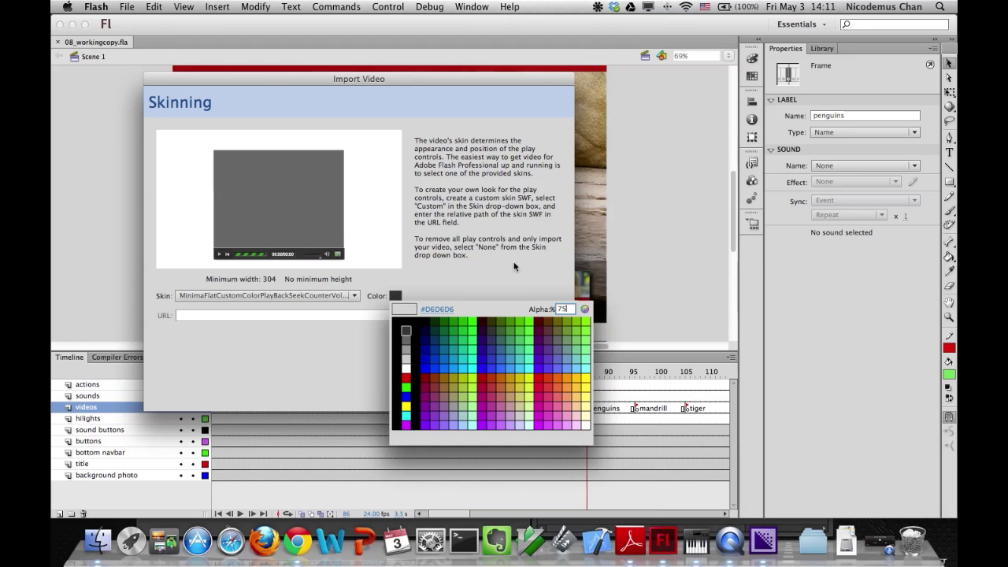
left_click(583, 425)
left_click(395, 295)
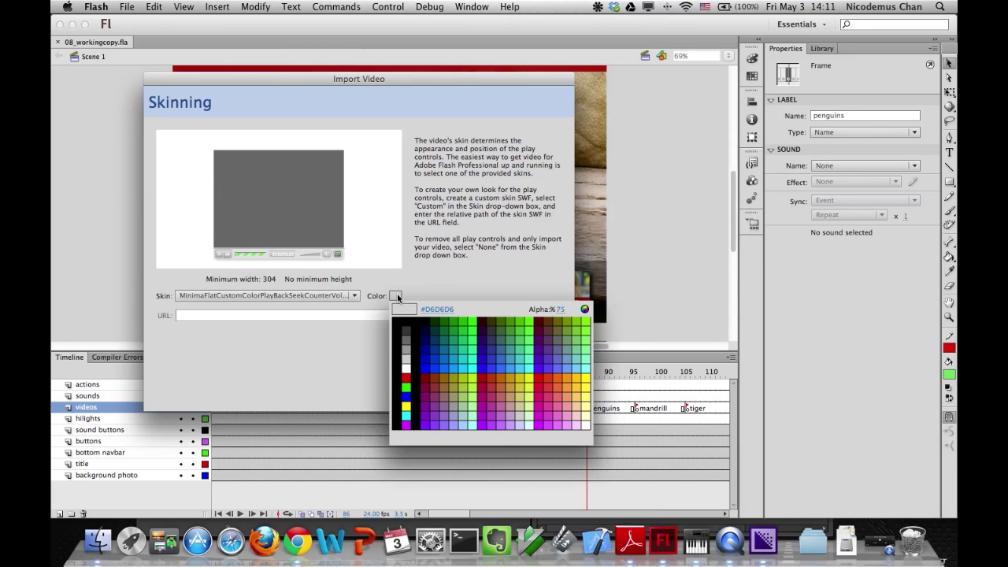
left_click(407, 330)
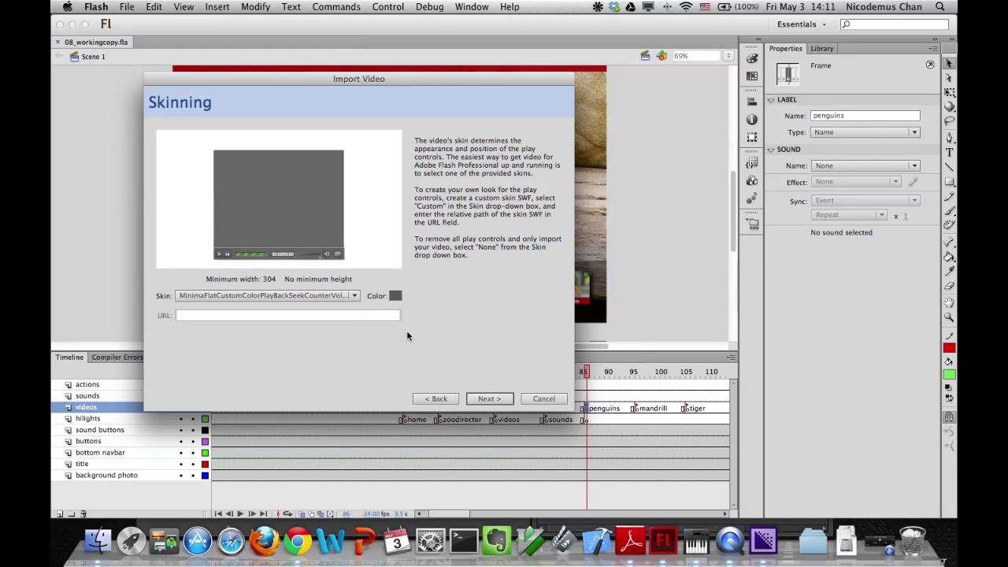
left_click(396, 296)
left_click(396, 296)
left_click(489, 400)
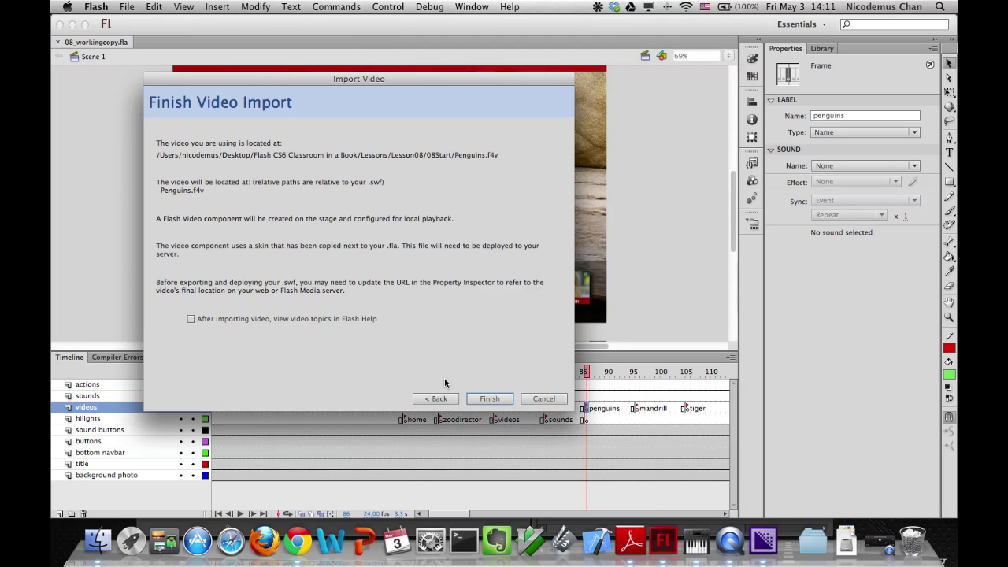
left_click(489, 398)
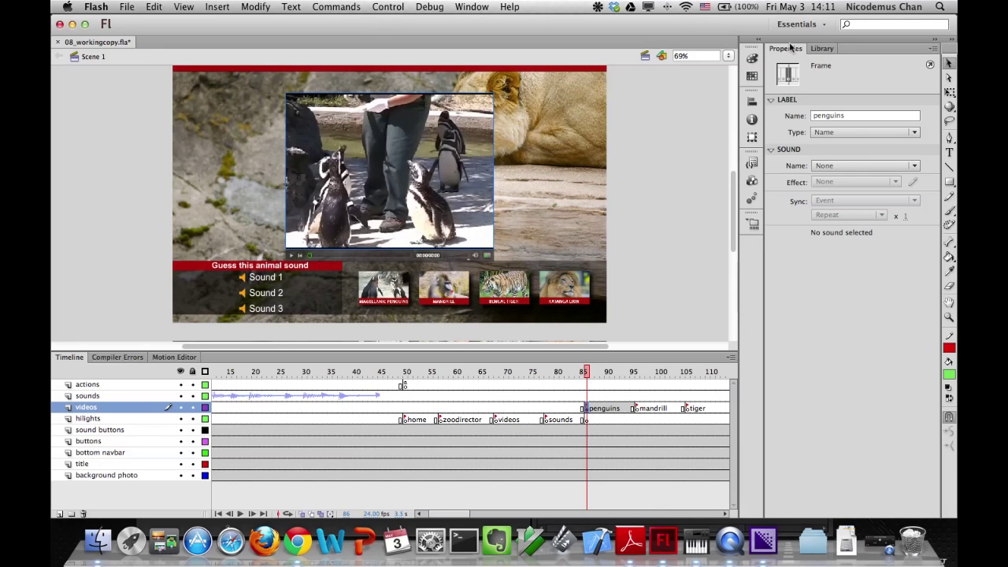
Check the FLVPlayback component in the library and play the imported penguins video on the stage.
left_click(822, 48)
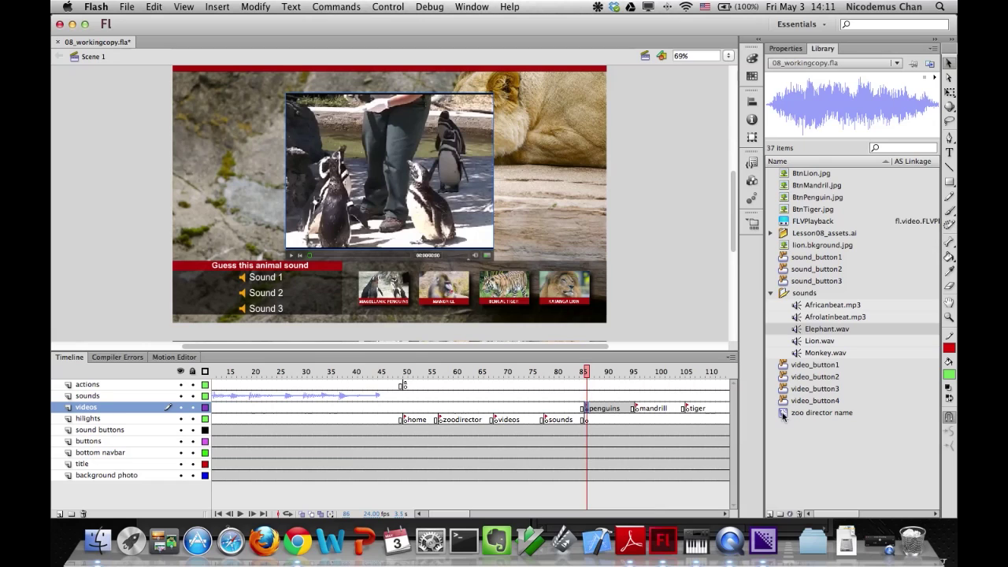
left_click(789, 223)
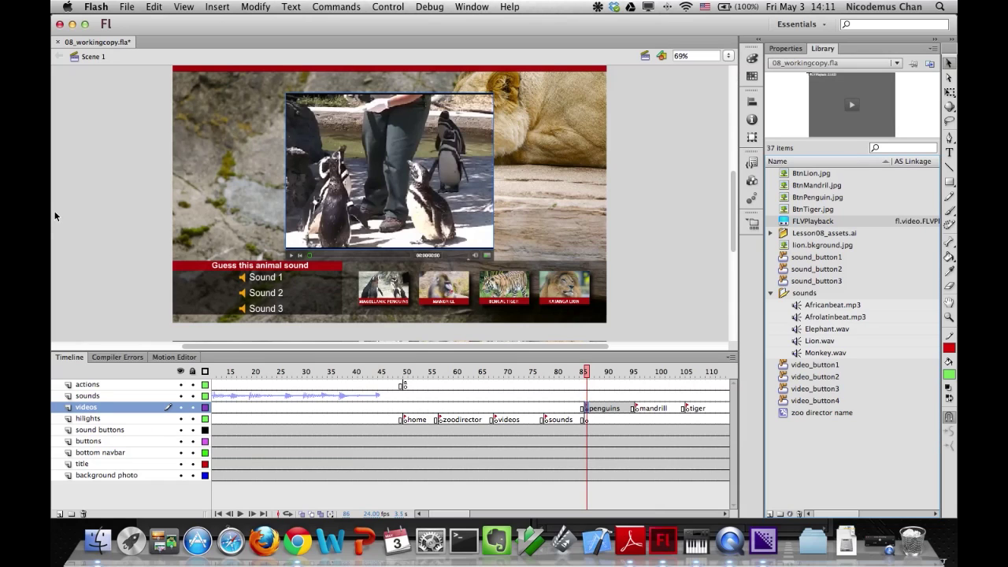
left_click(292, 256)
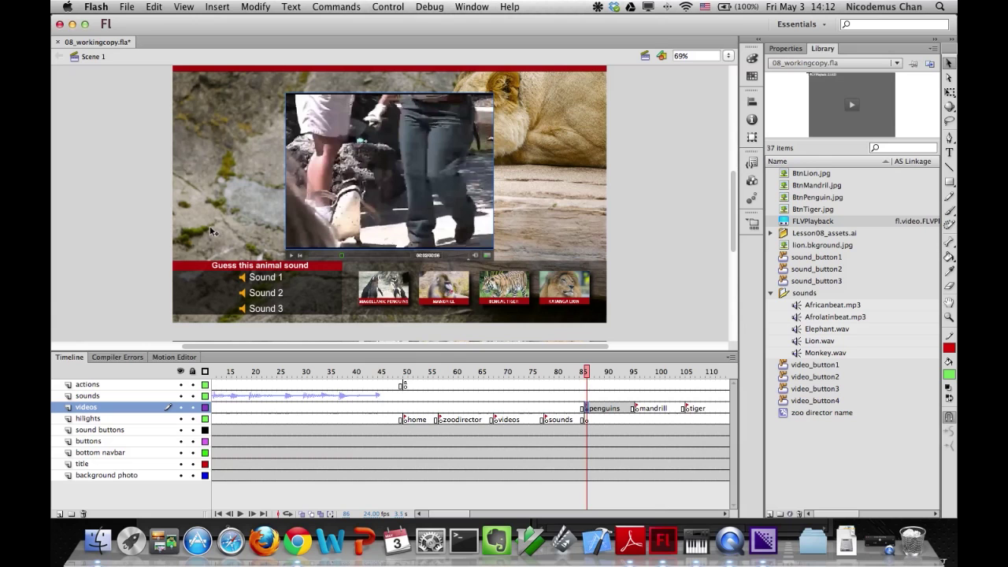
Test the movie by playing the Magellanic Penguins video from its thumbnail, then close the preview.
key("super+Return")
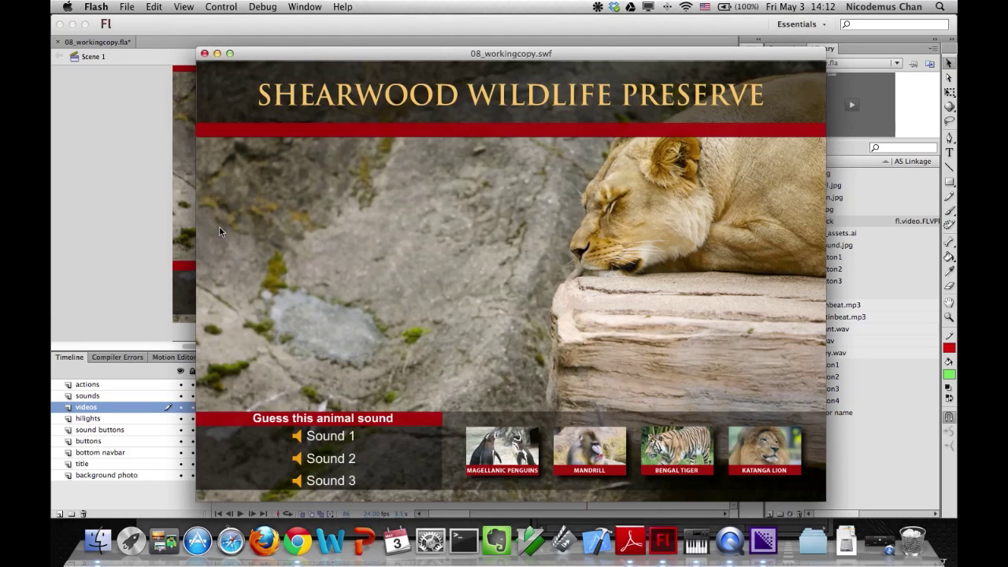
left_click(498, 455)
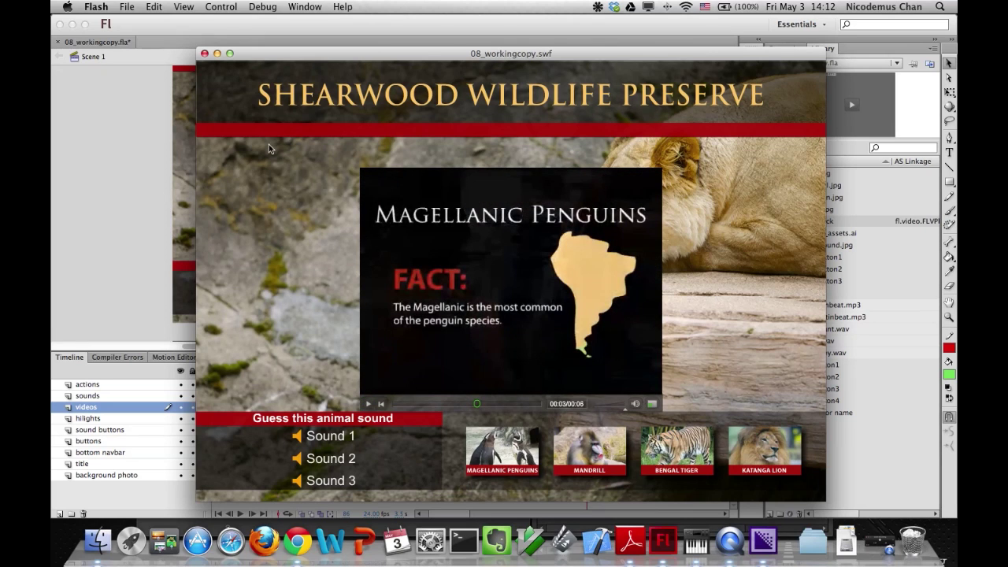
key("super+w")
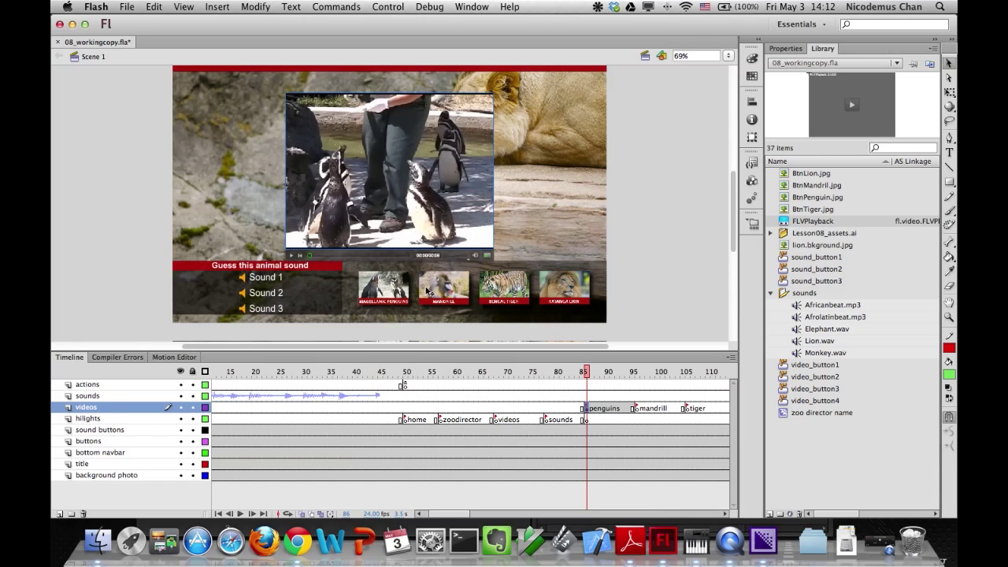
Import Mandrill.flv from the 08Start folder to the stage at the mandrill keyframe of the videos layer.
left_click(637, 411)
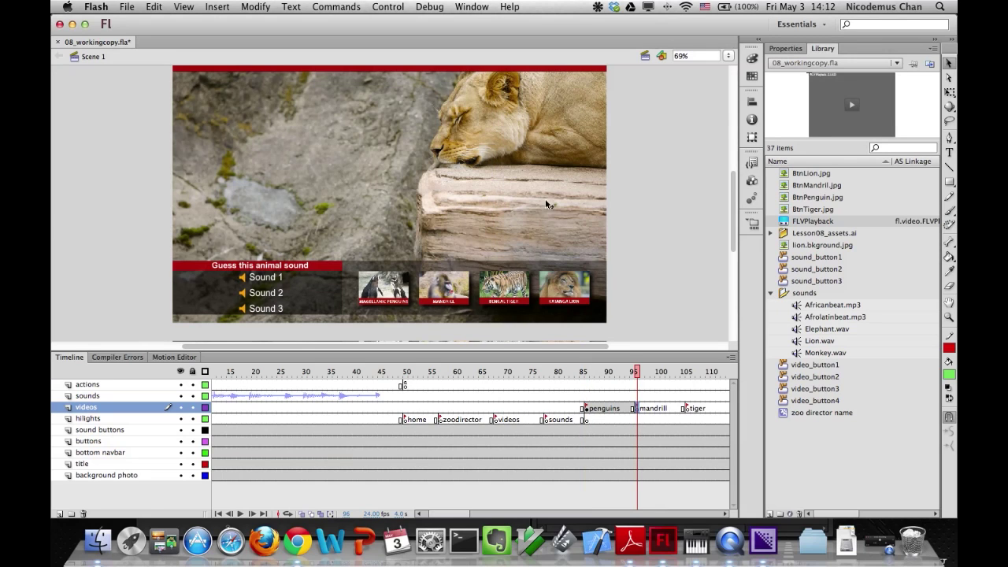
left_click(126, 6)
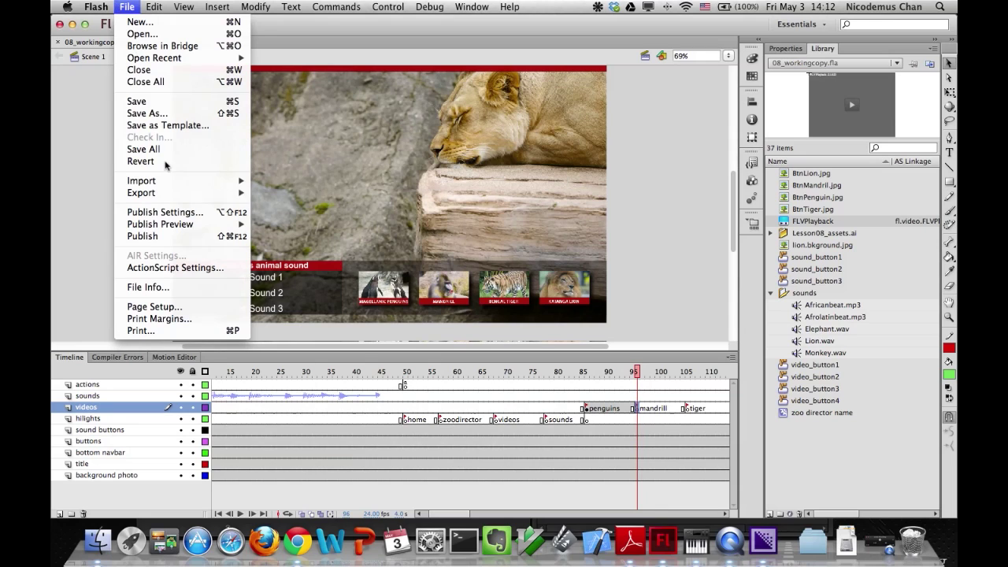
mouse_move(167, 183)
left_click(289, 183)
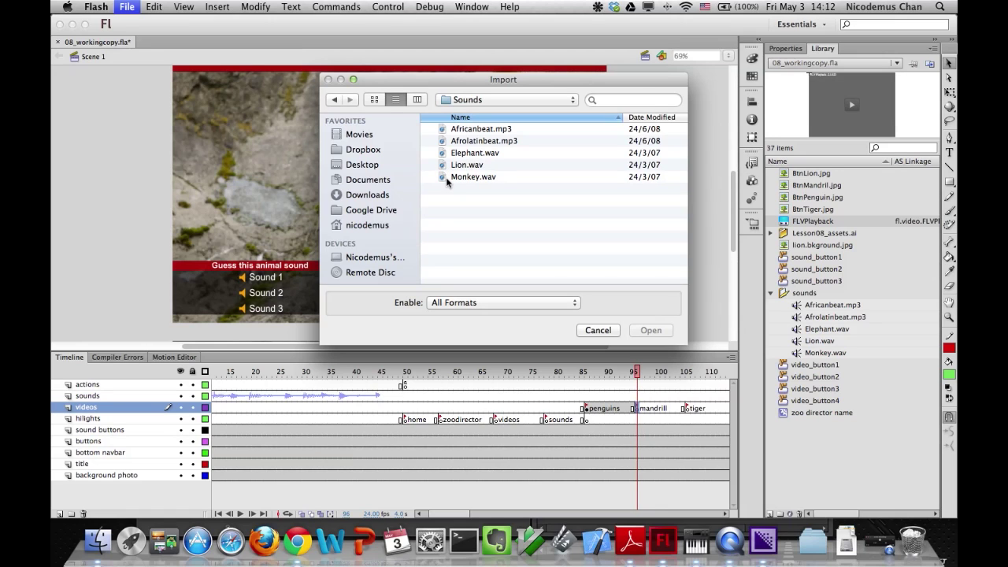
left_click(463, 100)
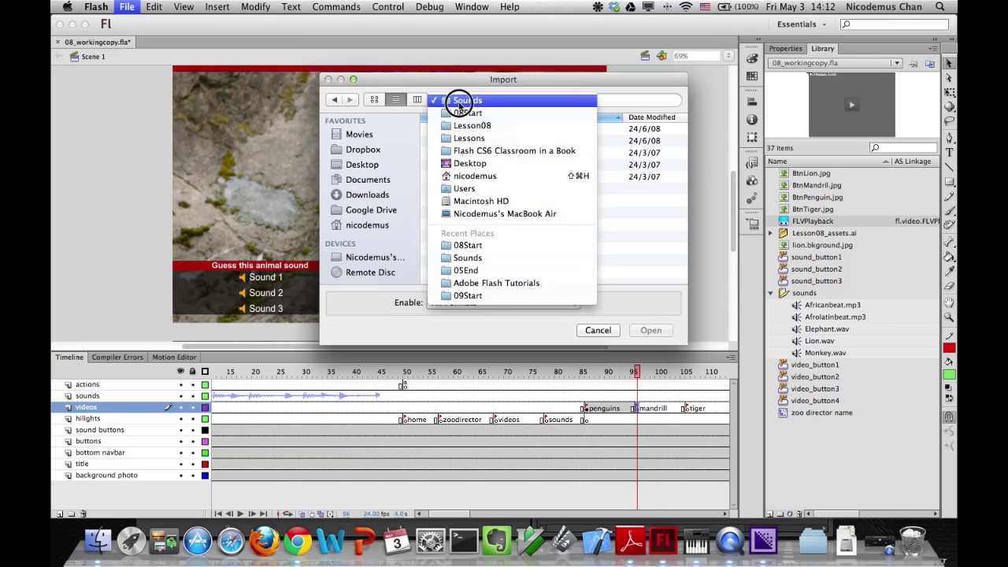
left_click(463, 113)
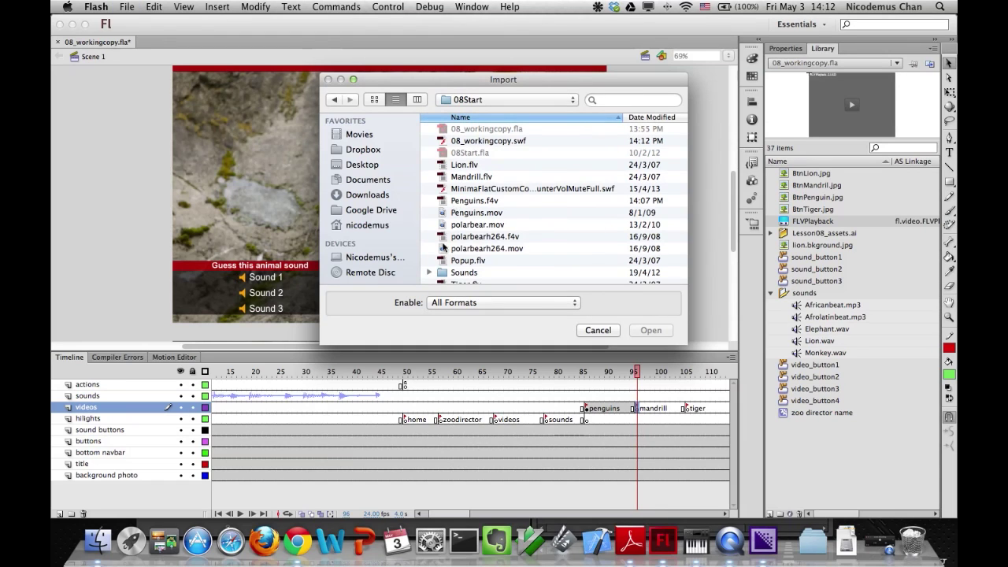
scroll(525, 231, "down", 1)
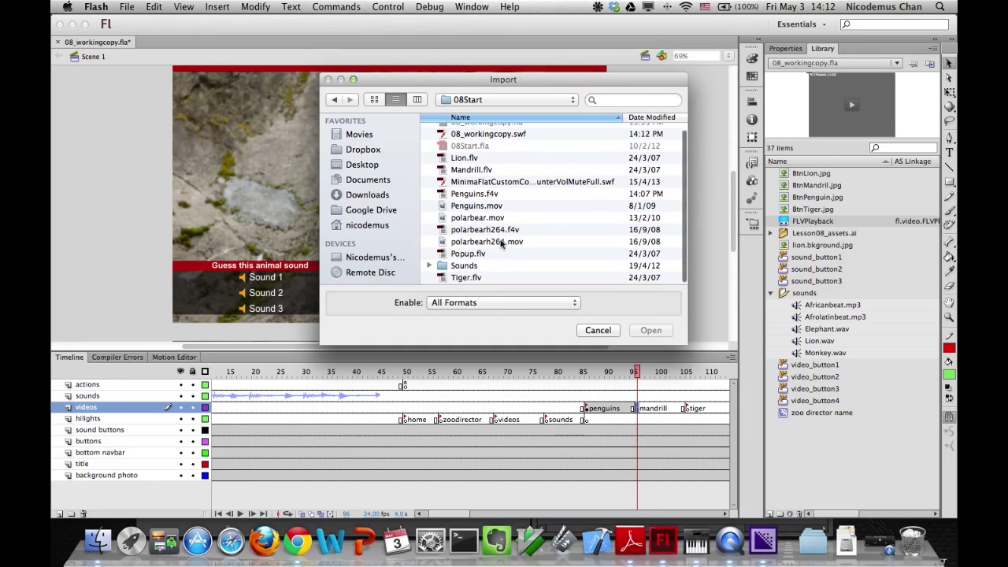
scroll(501, 244, "up", 1)
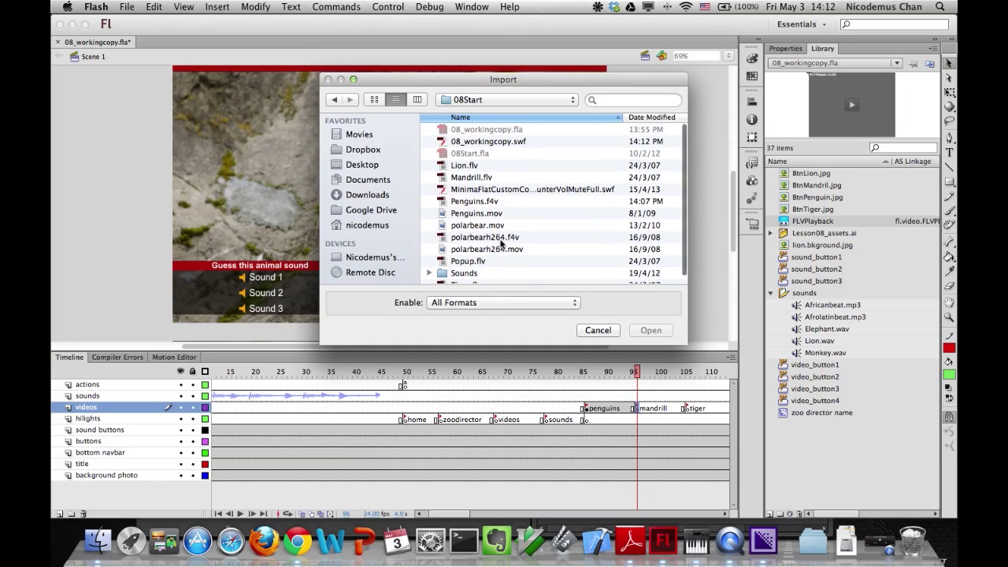
left_click(456, 178)
left_click(651, 330)
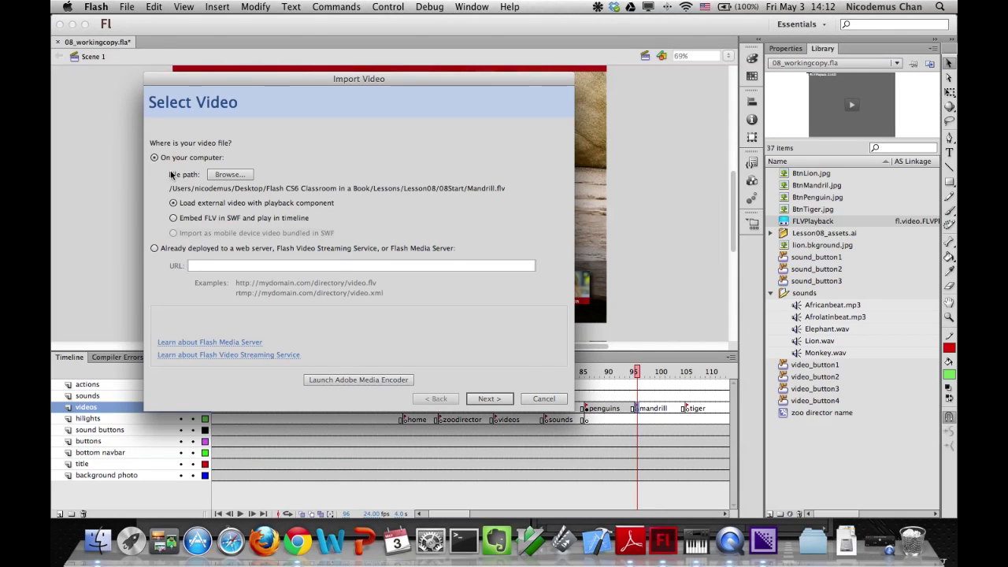
Keep the MinimaFlatCustomColorPlayBackSeekCounterVolMuteFull skin for the external mandrill video and set its color's alpha to 75%.
left_click(486, 399)
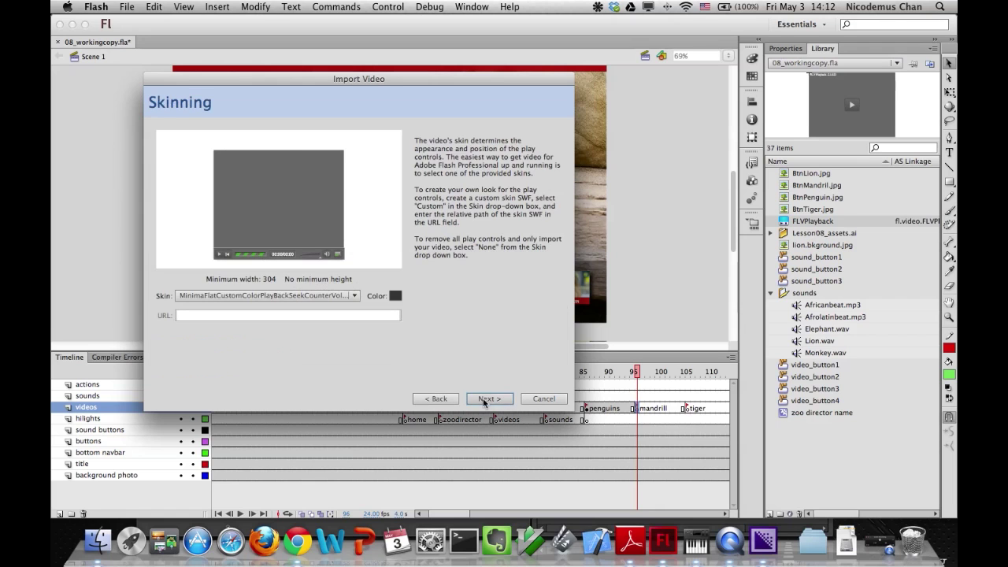
left_click(354, 296)
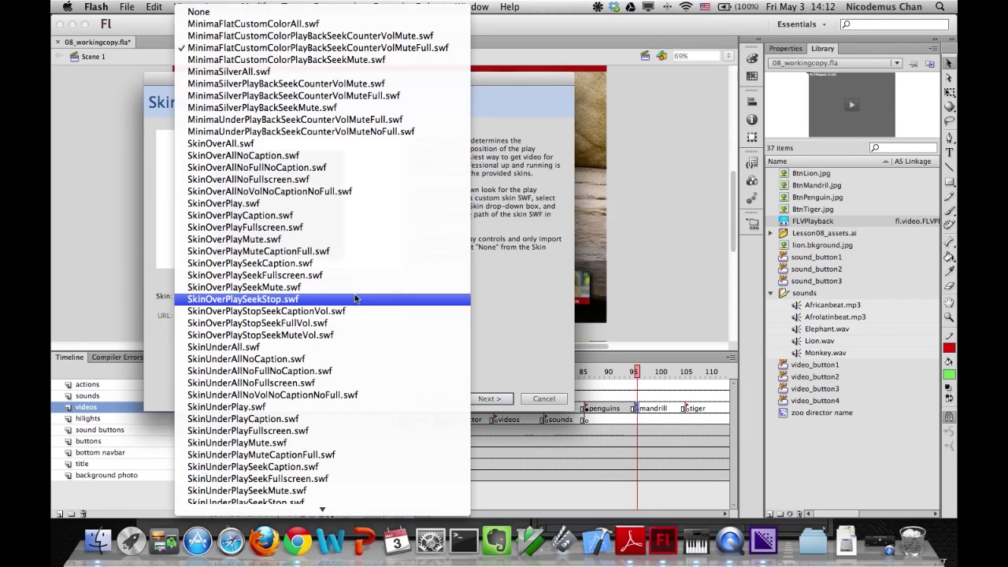
left_click(509, 317)
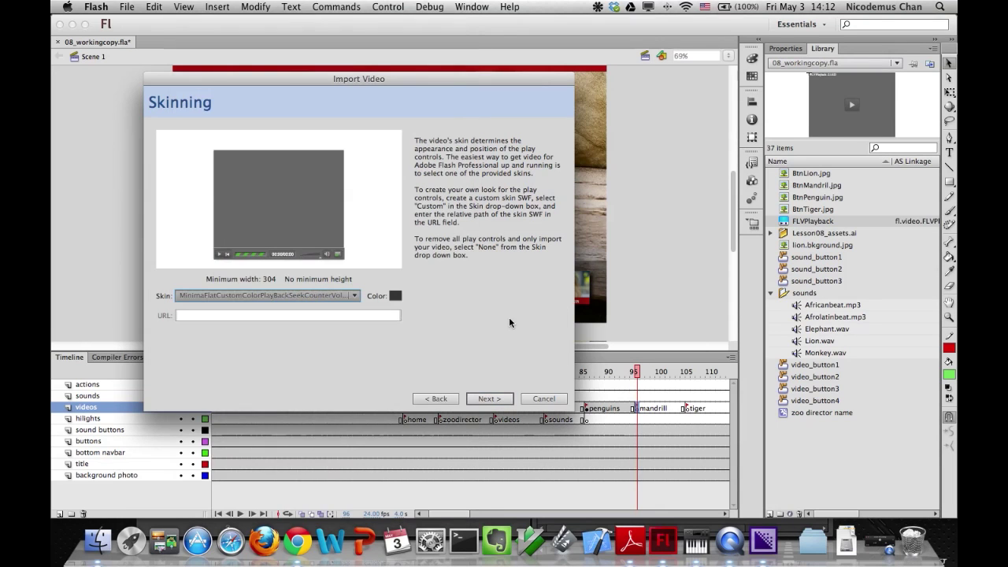
left_click(397, 297)
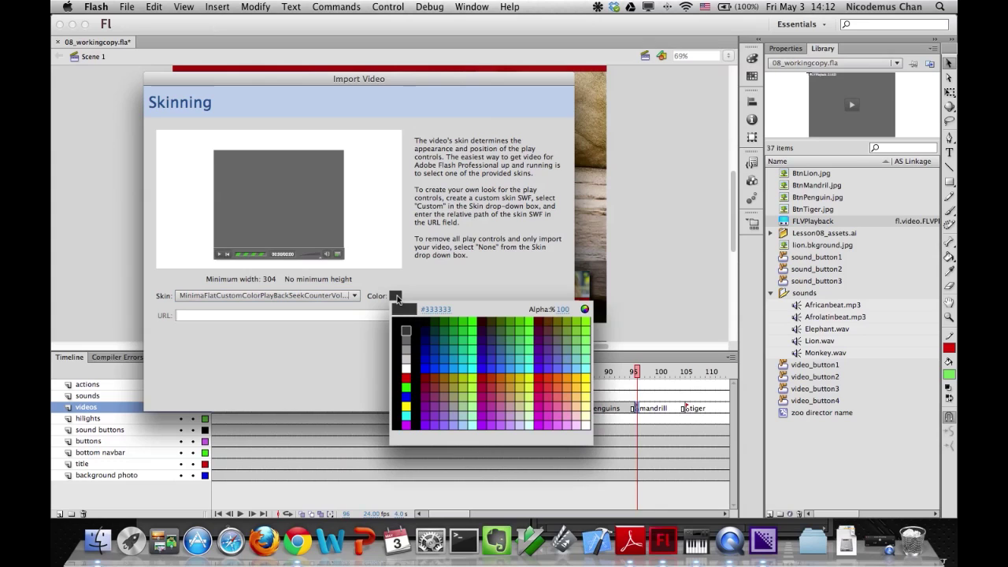
left_click(563, 309)
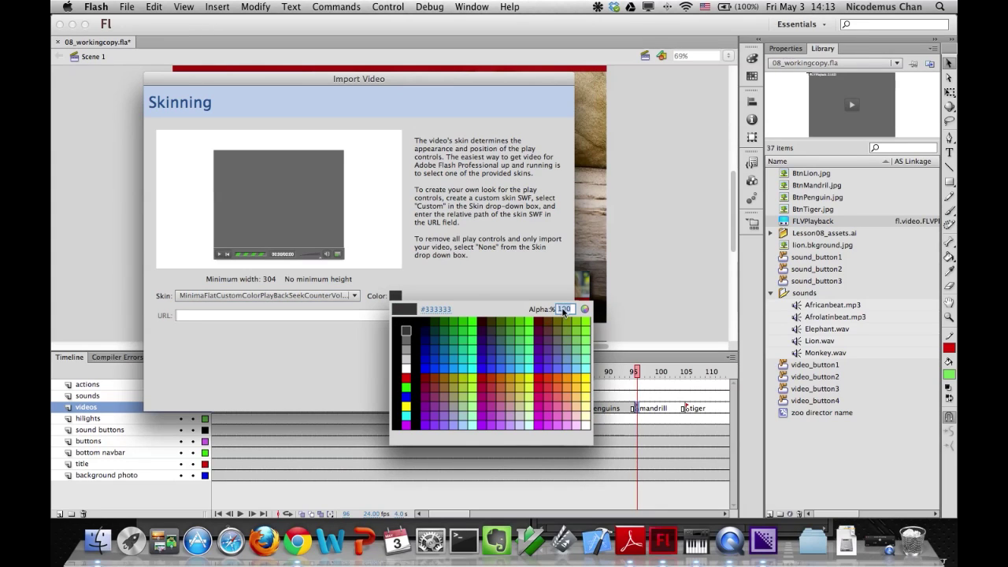
type("75")
key("Return")
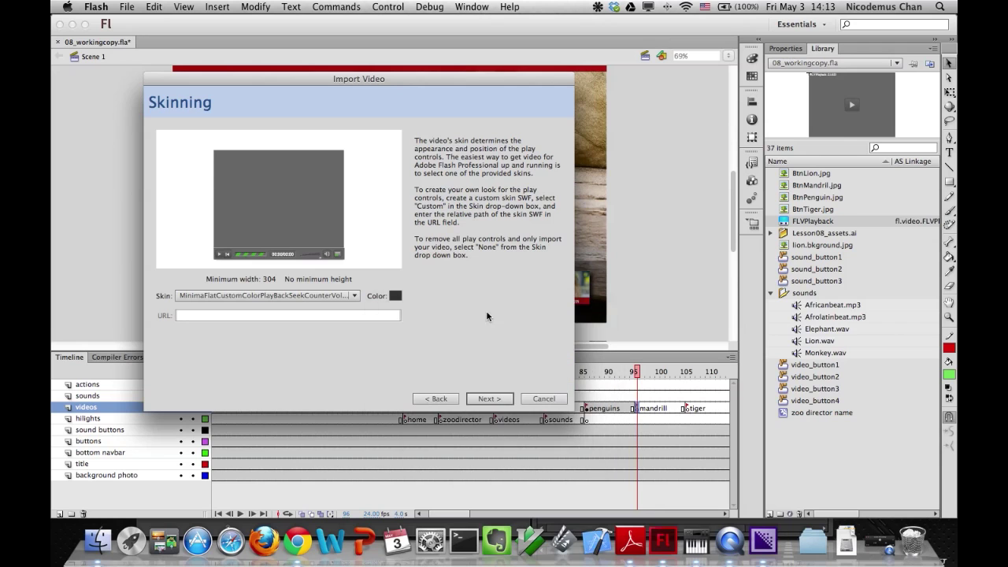
Finish the video import and move the mandrill video above the "Guess this animal sound" heading on the stage.
left_click(489, 399)
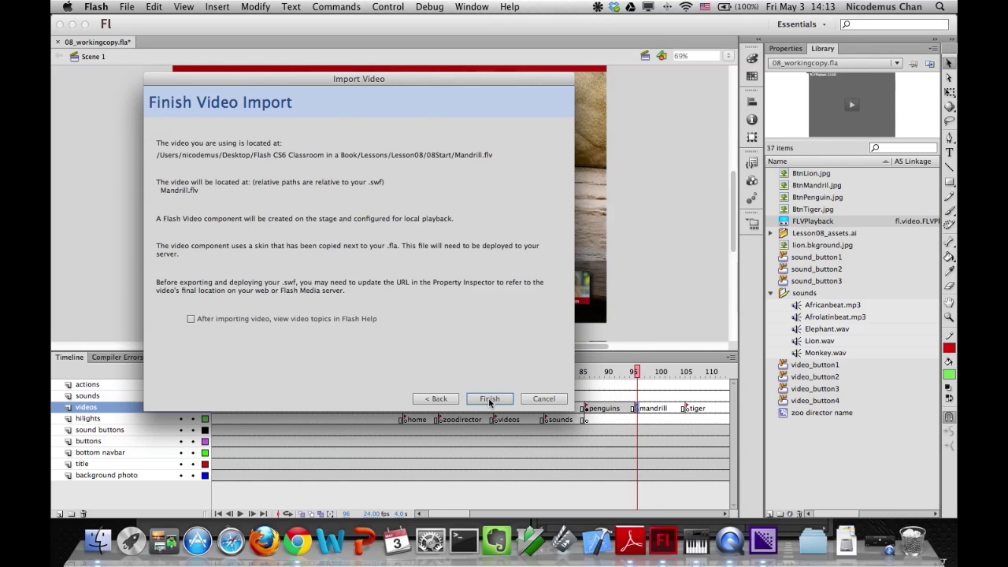
left_click(490, 399)
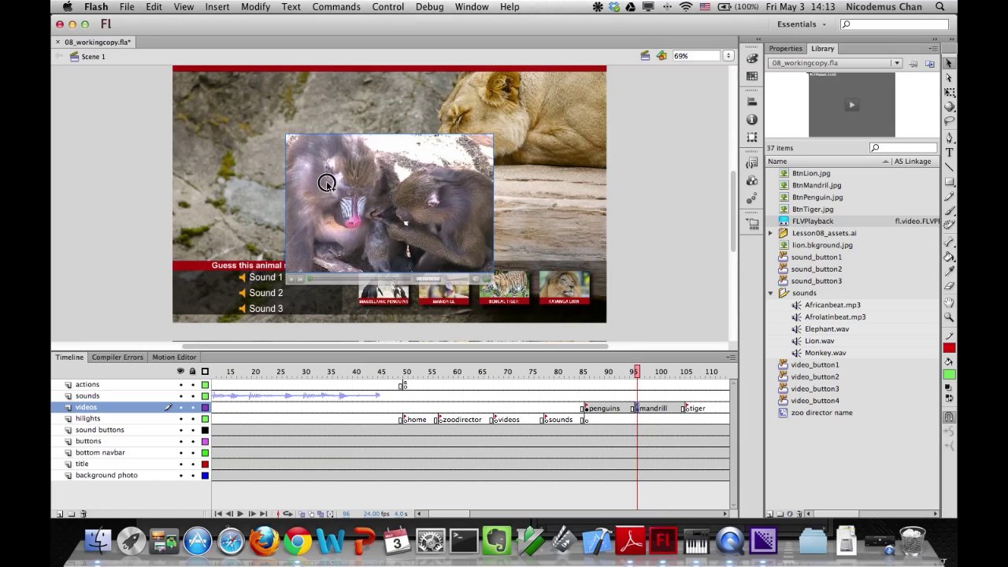
left_click_drag(411, 223, 318, 178)
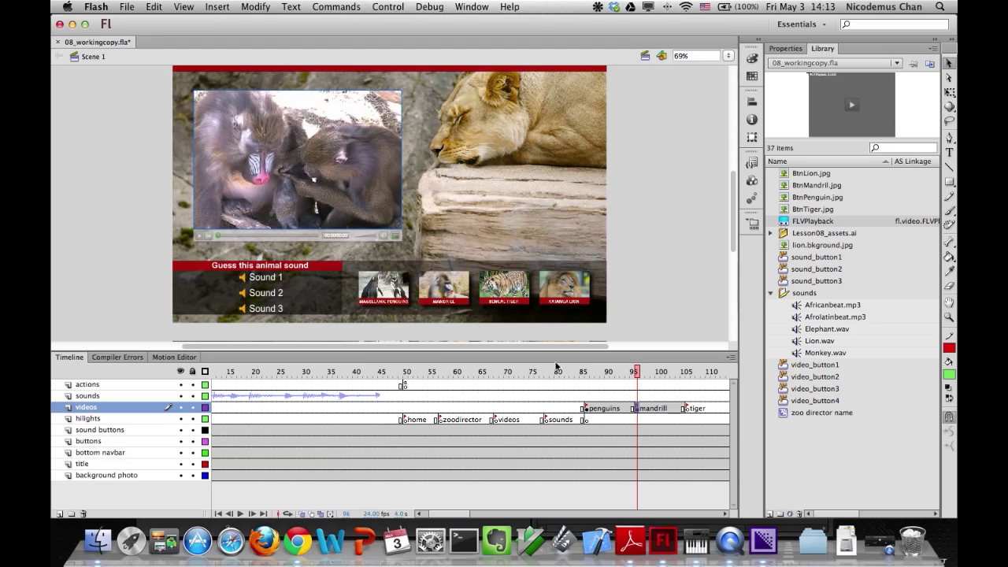
Select the tiger keyframe in the videos layer and start a file import for it.
left_click(687, 409)
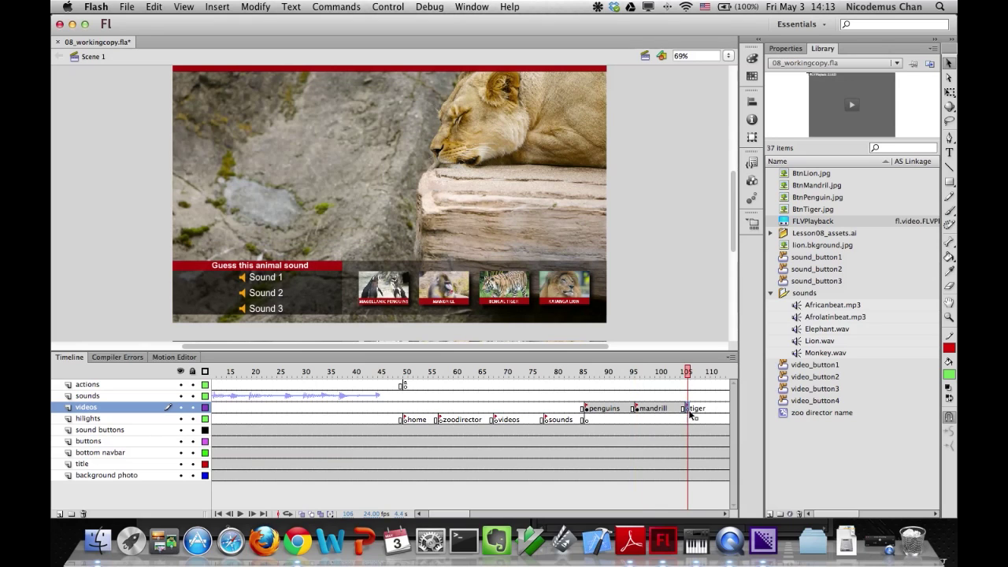
left_click(218, 8)
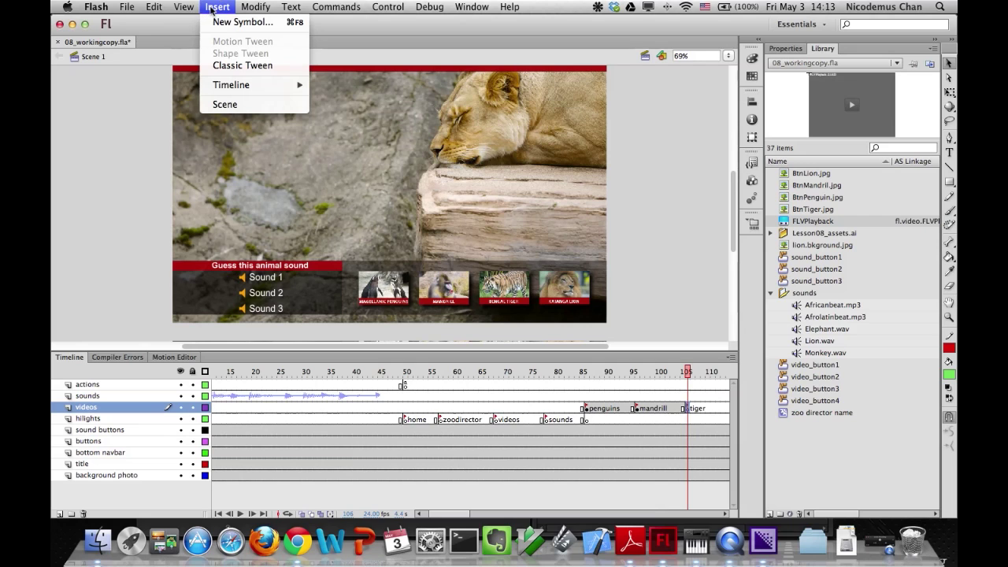
mouse_move(127, 6)
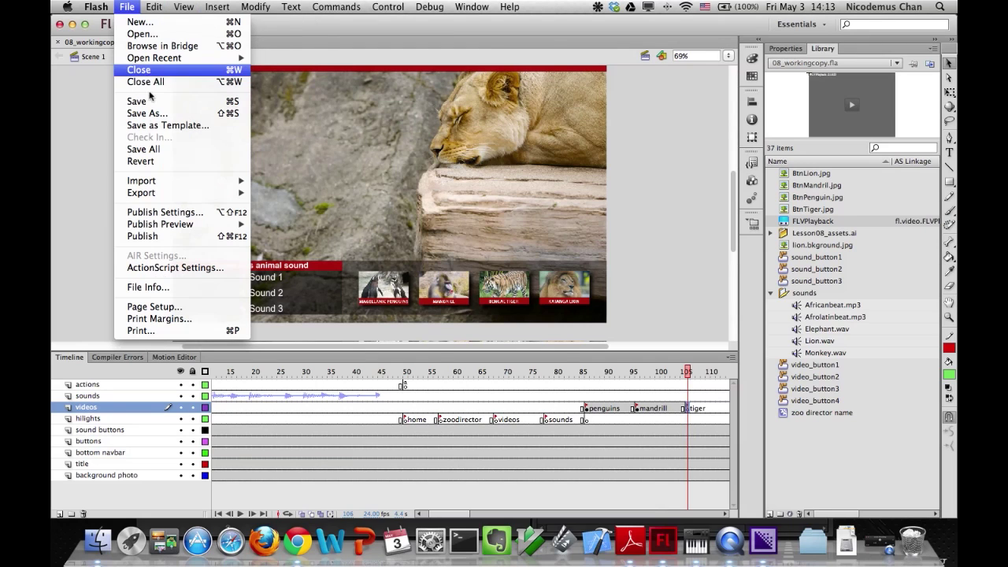
mouse_move(160, 180)
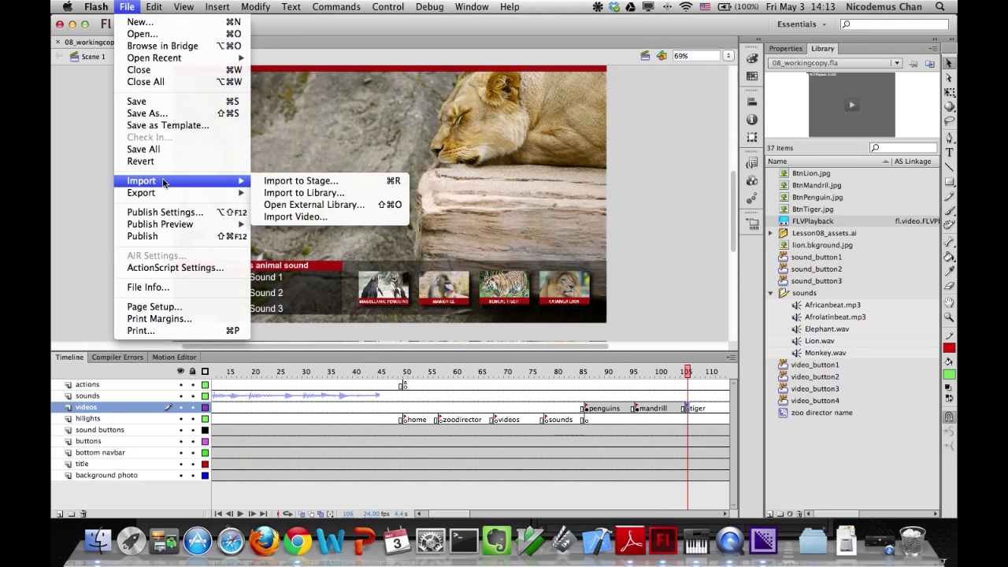
Start importing Tiger.flv to the stage as an external video with playback component, continuing to the skin settings.
left_click(305, 180)
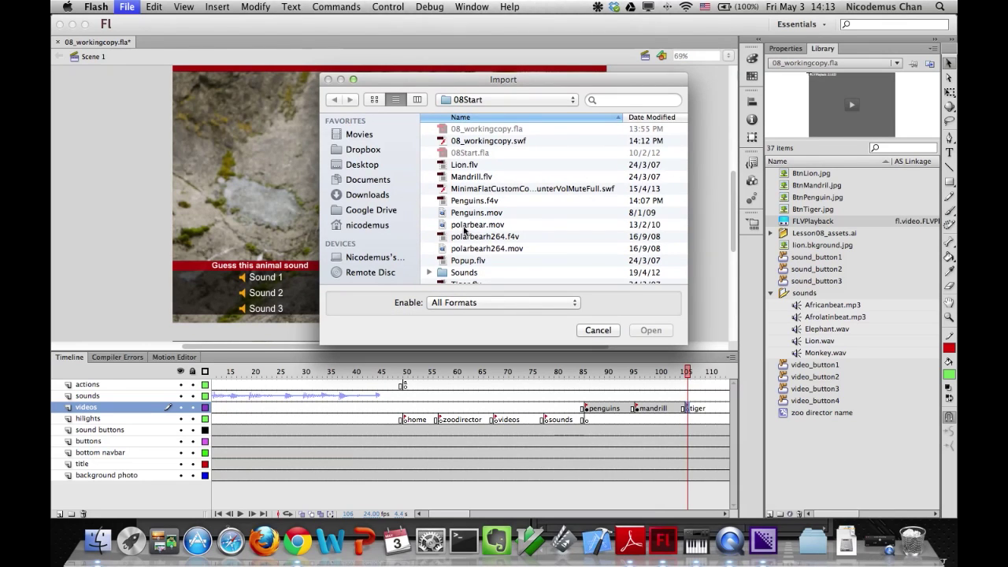
scroll(466, 214, "down", 1)
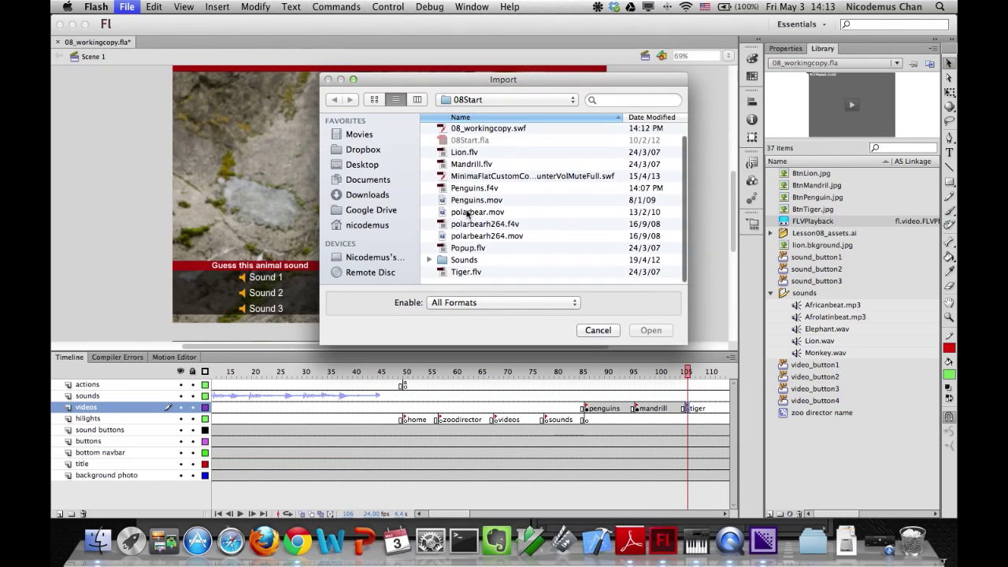
left_click(465, 277)
left_click(649, 330)
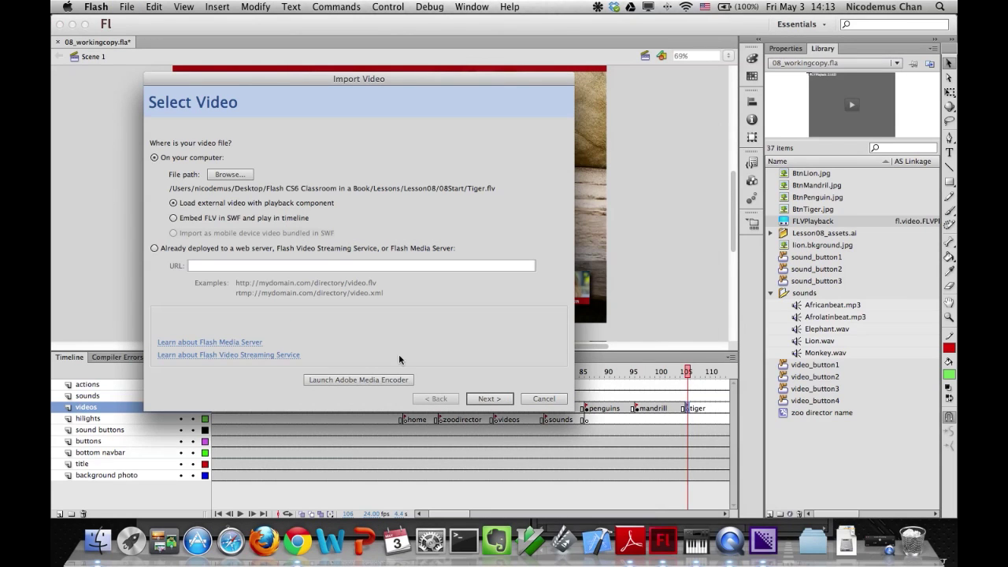
left_click(493, 402)
left_click(490, 399)
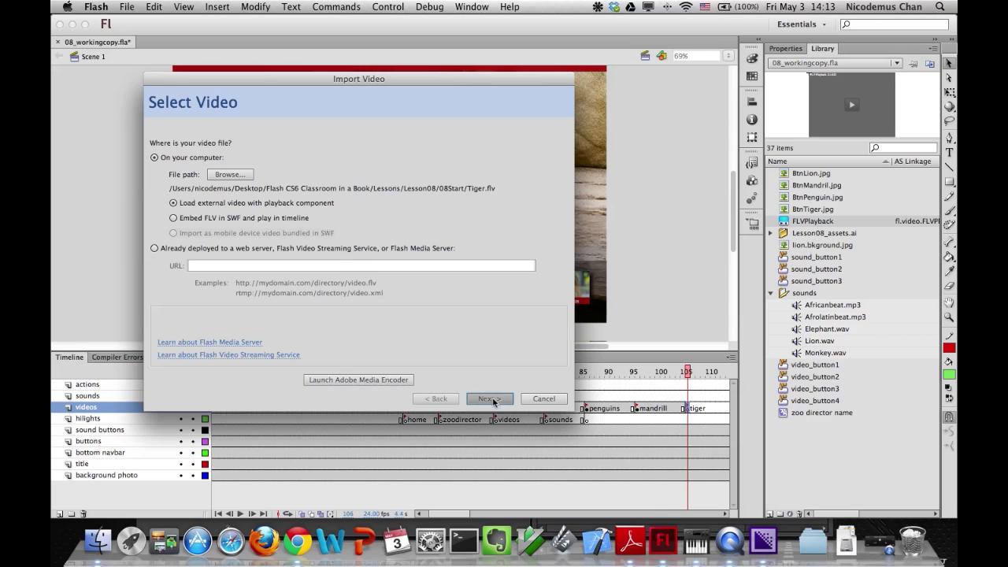
Give the tiger video's playback skin the dark grey colour #333333 and reduce its alpha, keeping the current skin.
left_click(395, 296)
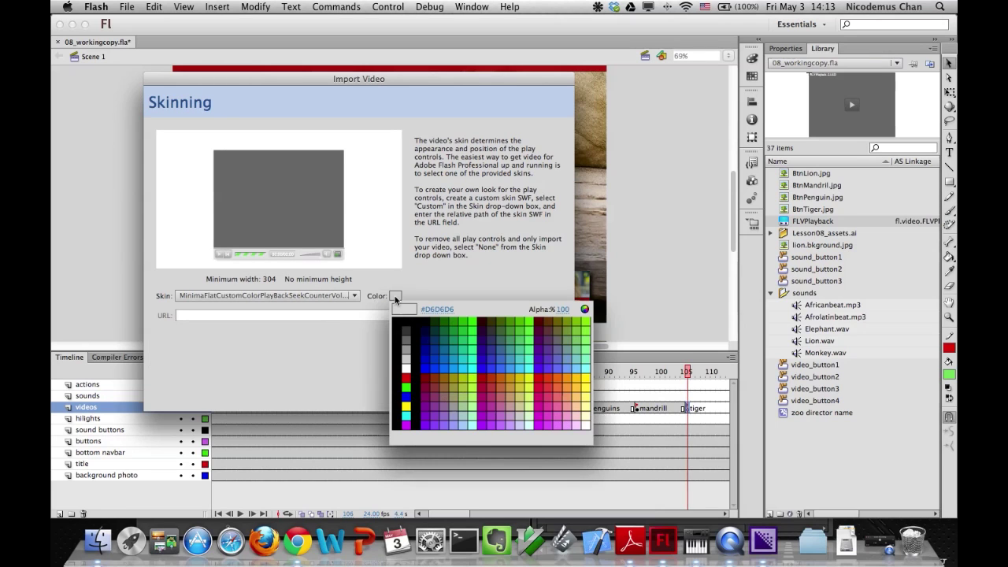
left_click(419, 320)
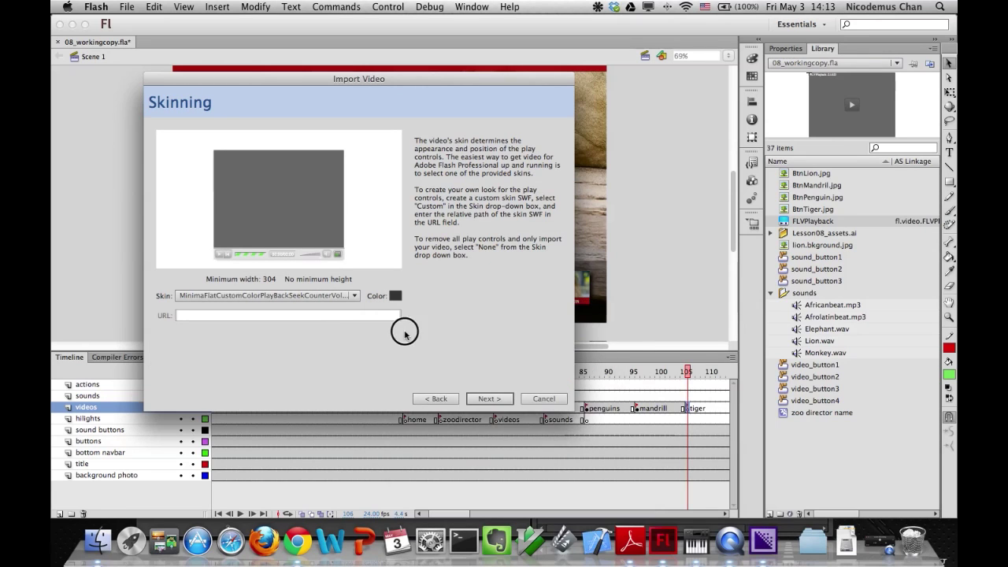
left_click(396, 296)
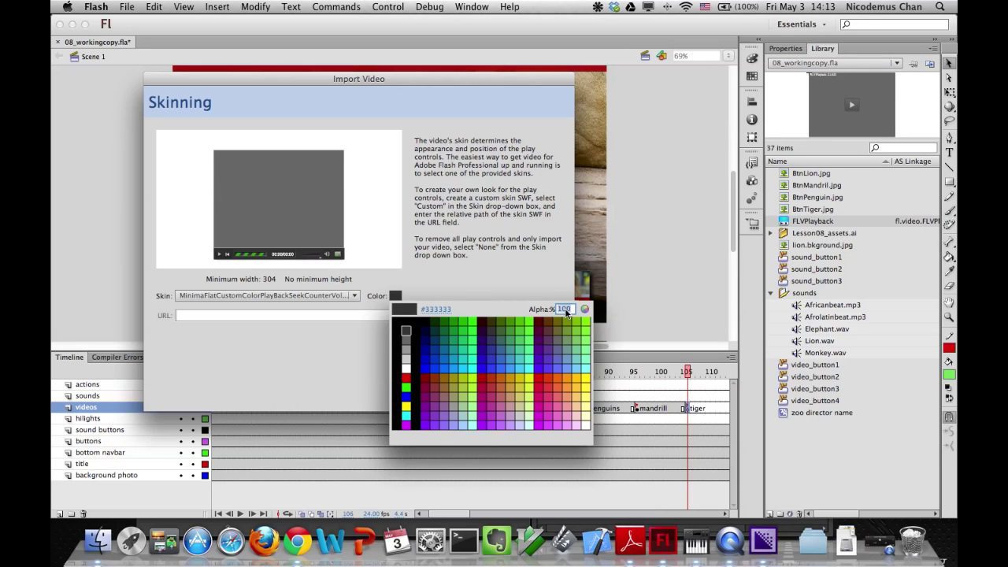
left_click(564, 310)
type("50")
key("Return")
left_click(353, 296)
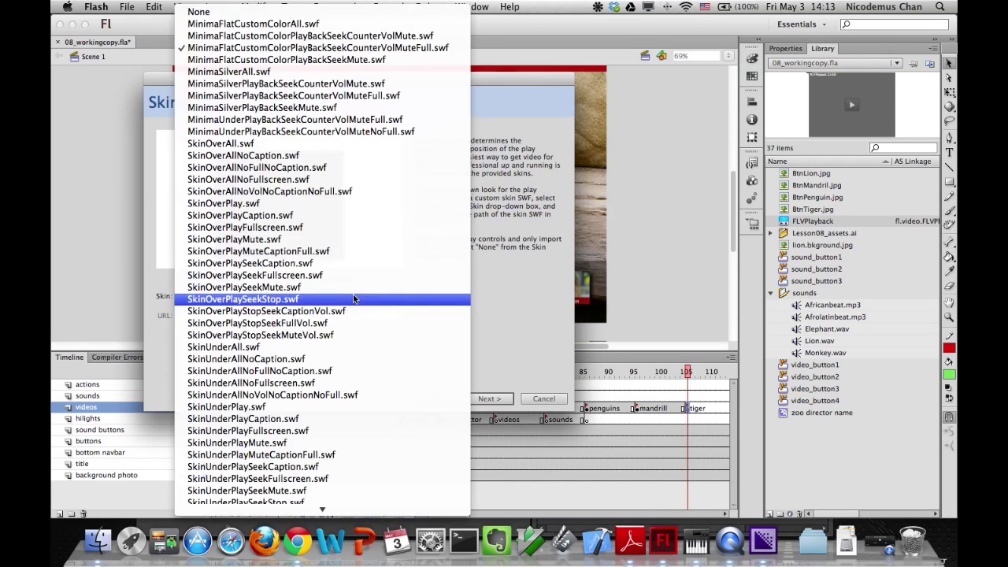
left_click(536, 290)
Finish the Tiger.flv import and move the video to the upper-left area of the stage, above the animal sound panel.
left_click(489, 399)
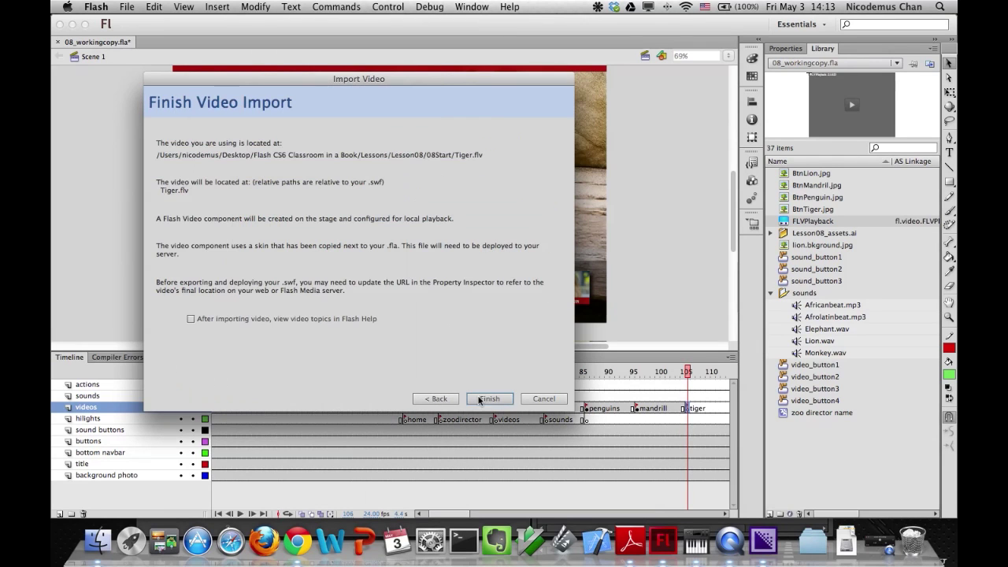
left_click(489, 398)
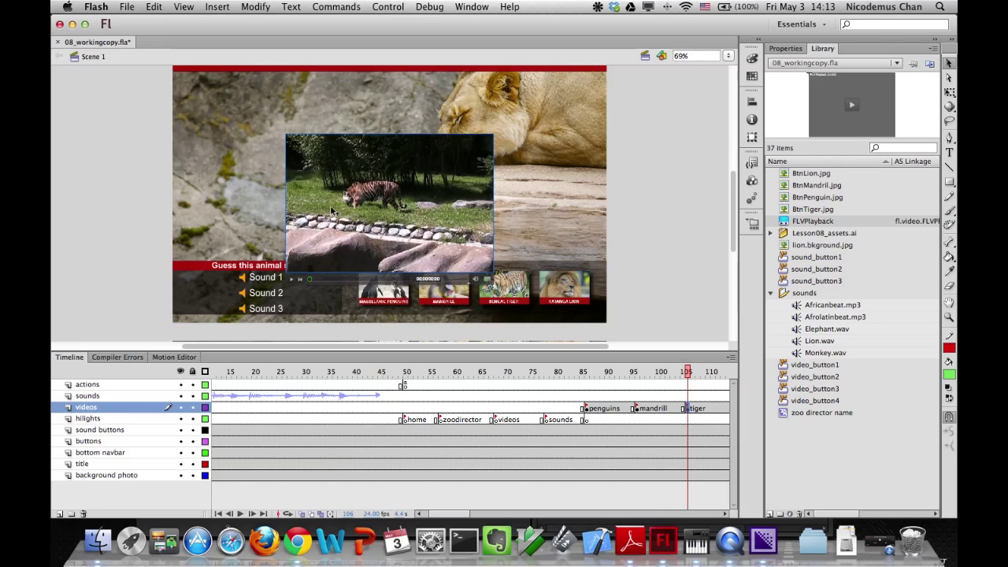
left_click_drag(331, 206, 230, 151)
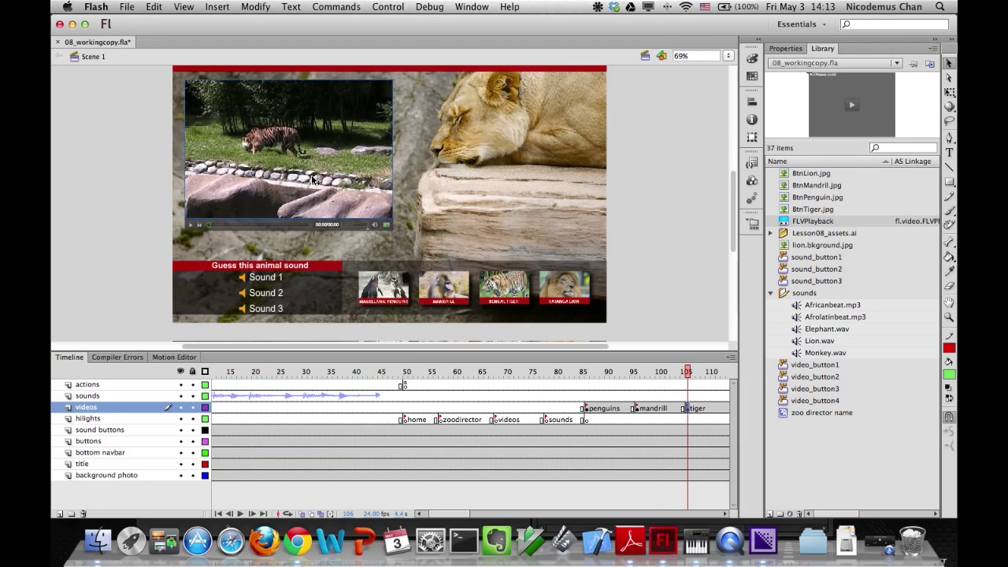
At the lion keyframe of the videos layer, start importing Lion.flv to the stage as an external video with playback component.
left_click(565, 289)
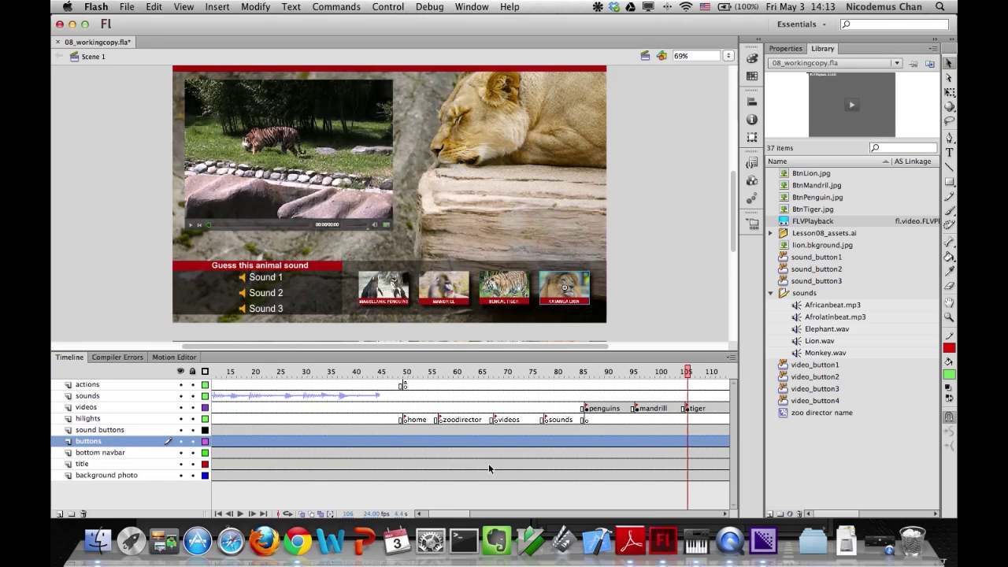
left_click_drag(450, 516, 464, 516)
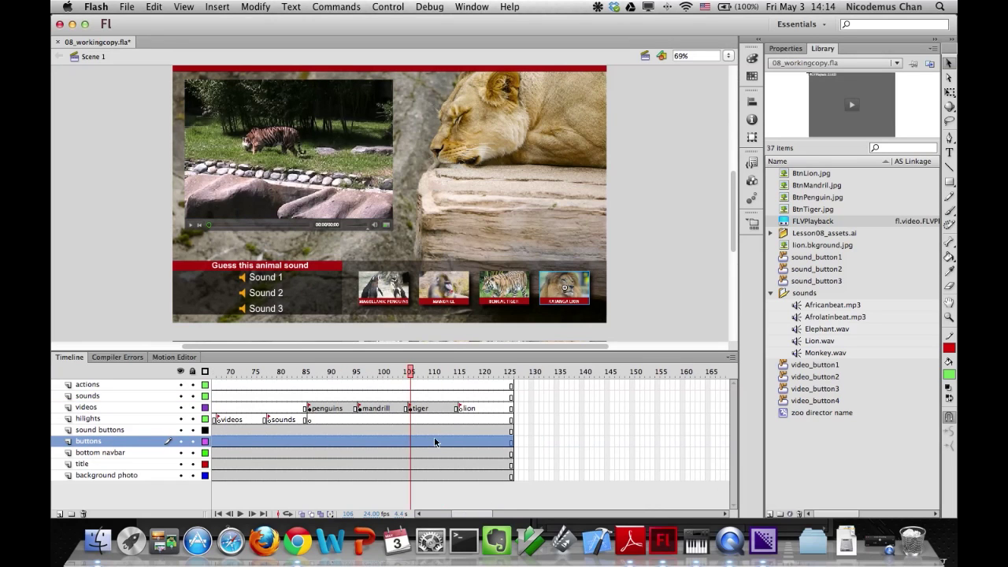
left_click(462, 410)
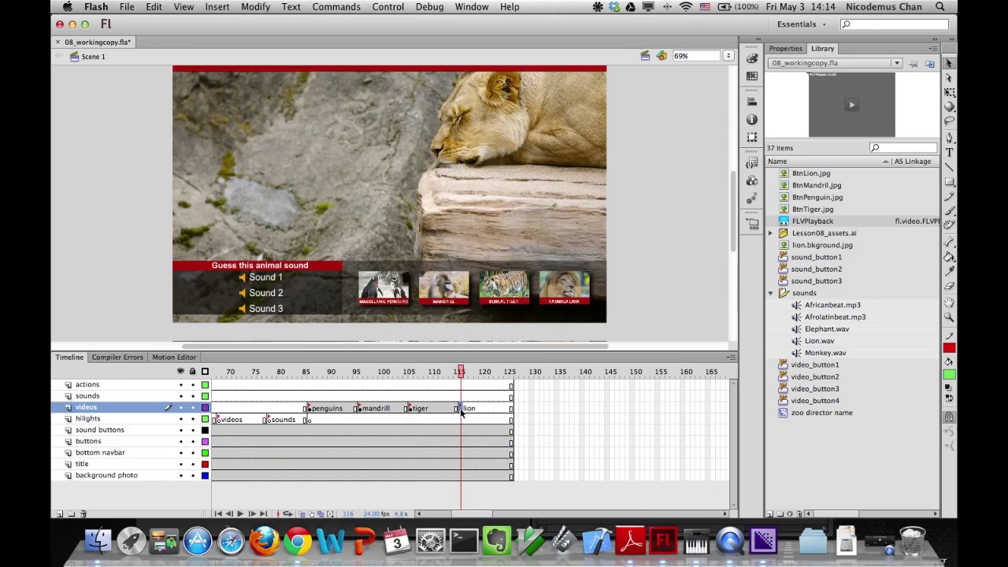
left_click(127, 7)
mouse_move(166, 186)
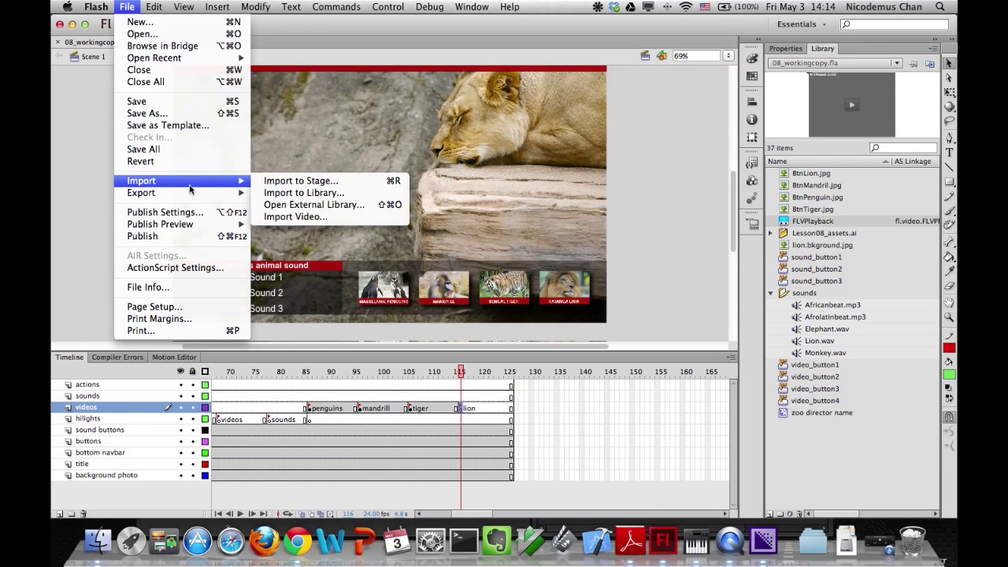
left_click(264, 183)
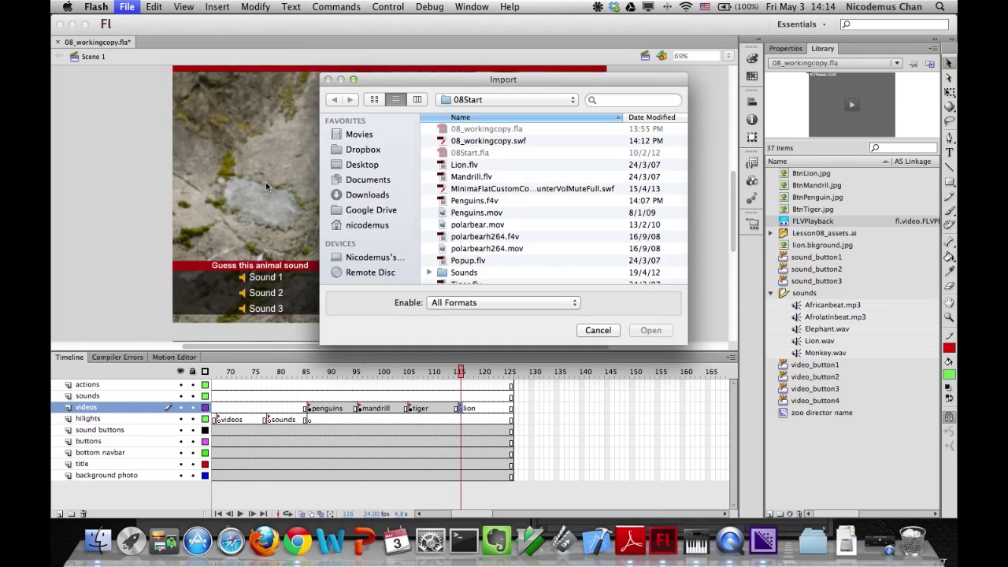
left_click(444, 167)
left_click(642, 331)
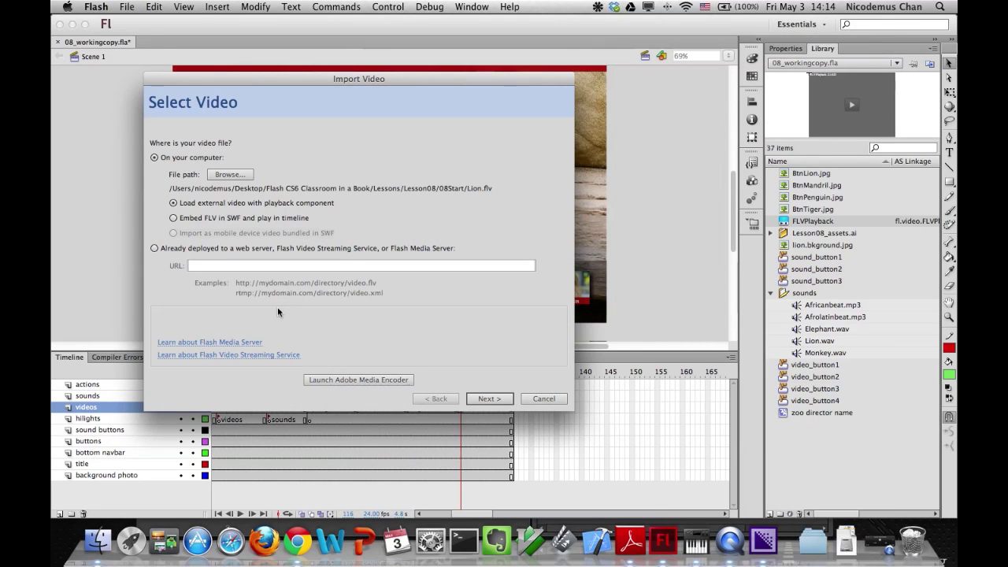
left_click(466, 399)
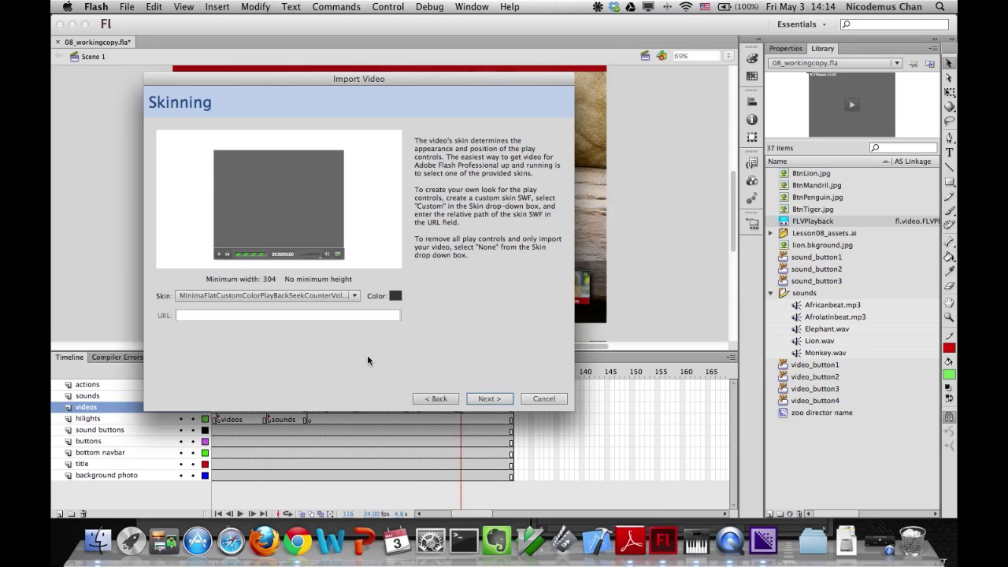
Set the lion video's playback skin colour to #333333 with 75% alpha, keeping the current skin.
left_click(353, 296)
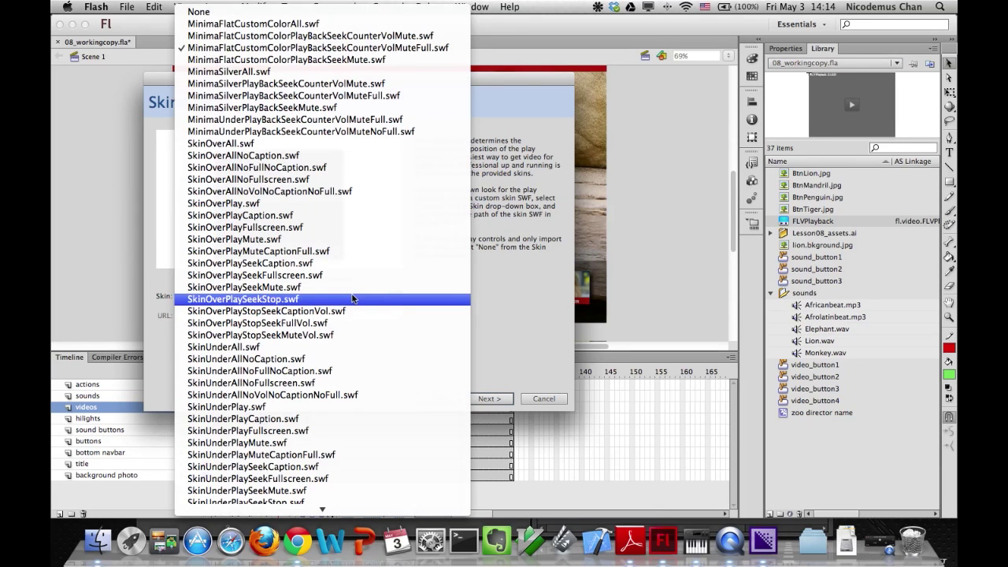
left_click(481, 305)
left_click(396, 296)
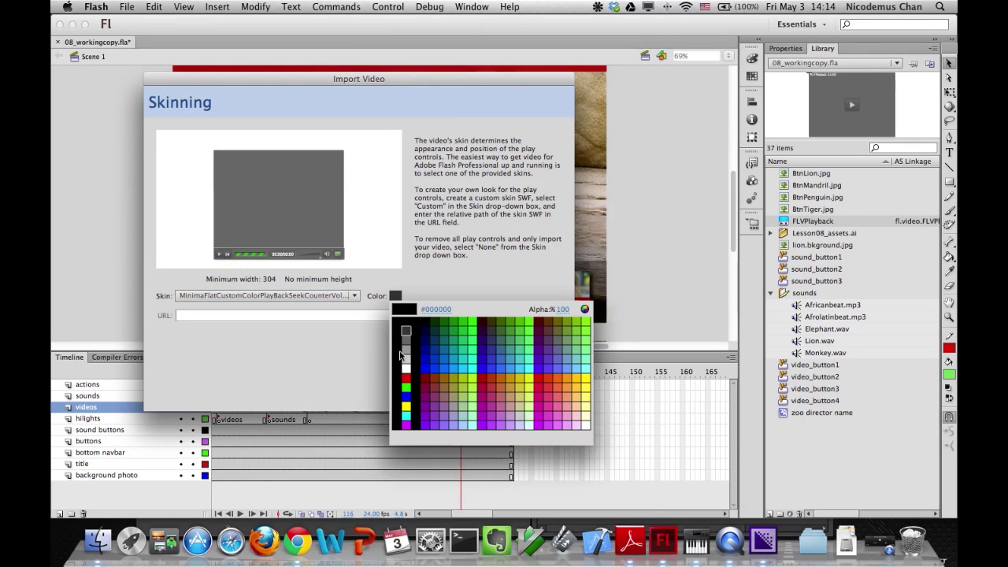
left_click(406, 330)
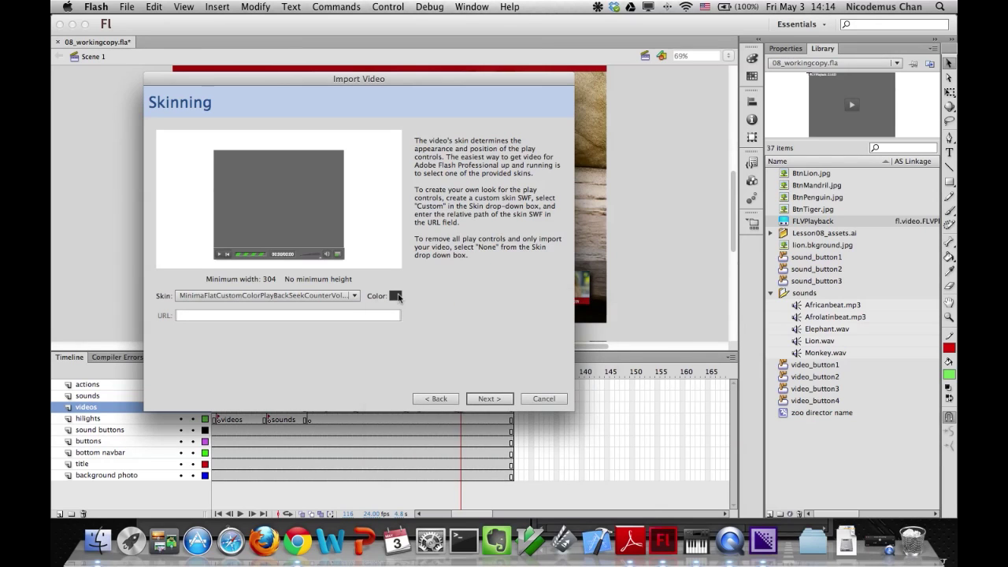
left_click(396, 296)
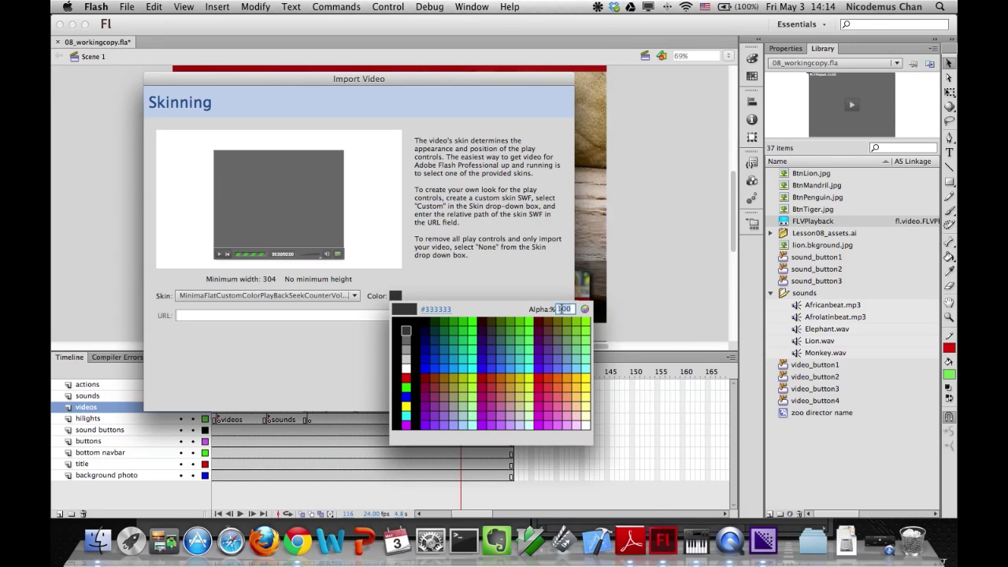
type("50")
key("Return")
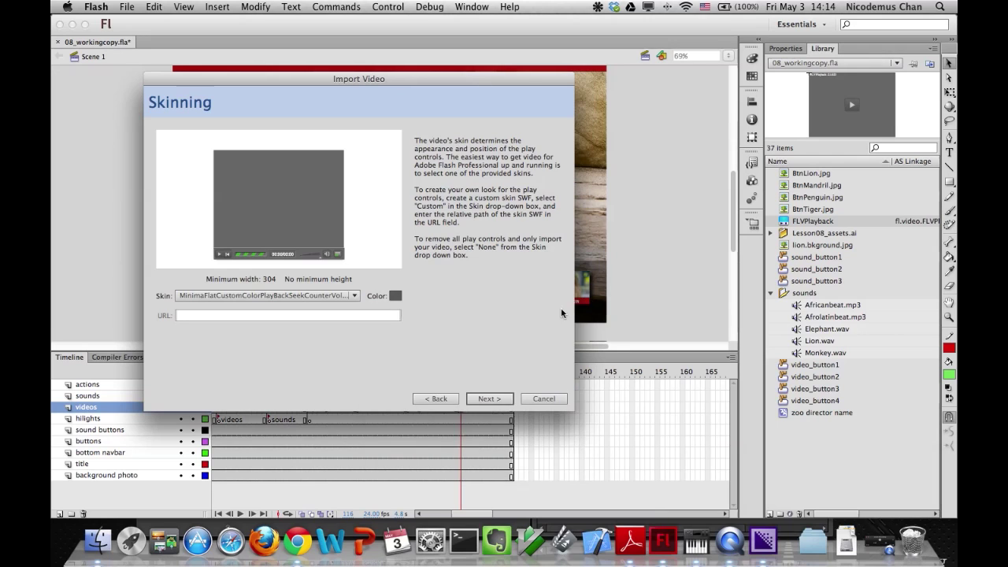
Finish the Lion.flv import and move the video to the upper-left area of the stage, beside the resting lioness.
left_click(486, 399)
left_click(484, 399)
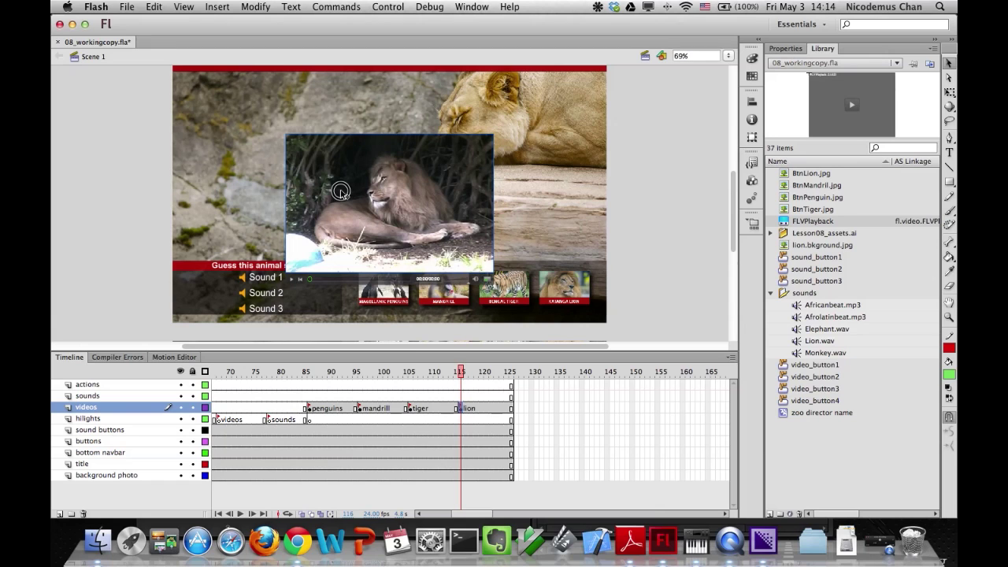
left_click_drag(345, 213, 250, 165)
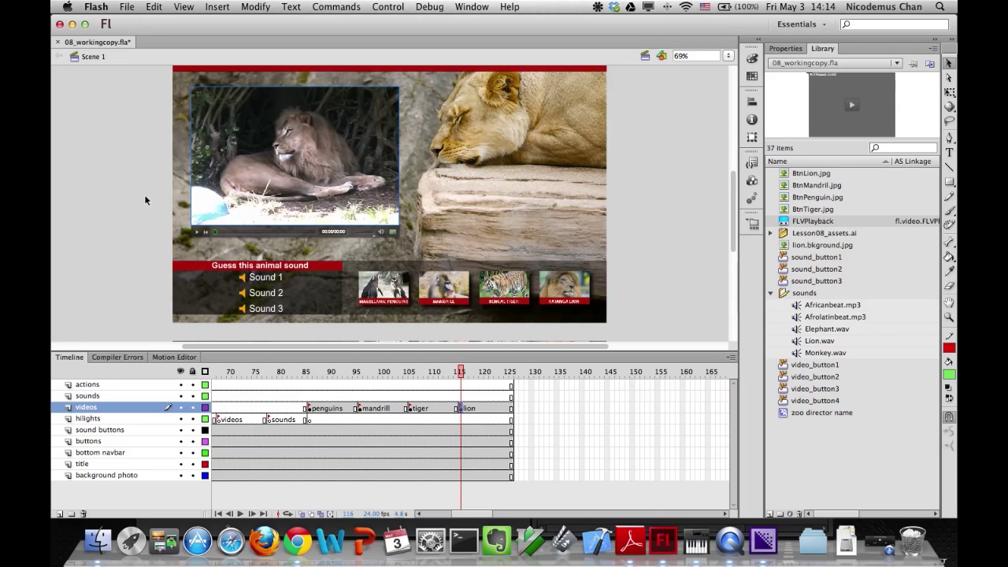
Test the movie, play the penguin, mandrill, tiger and lion videos through their thumbnail buttons, and close the preview.
key("super+Return")
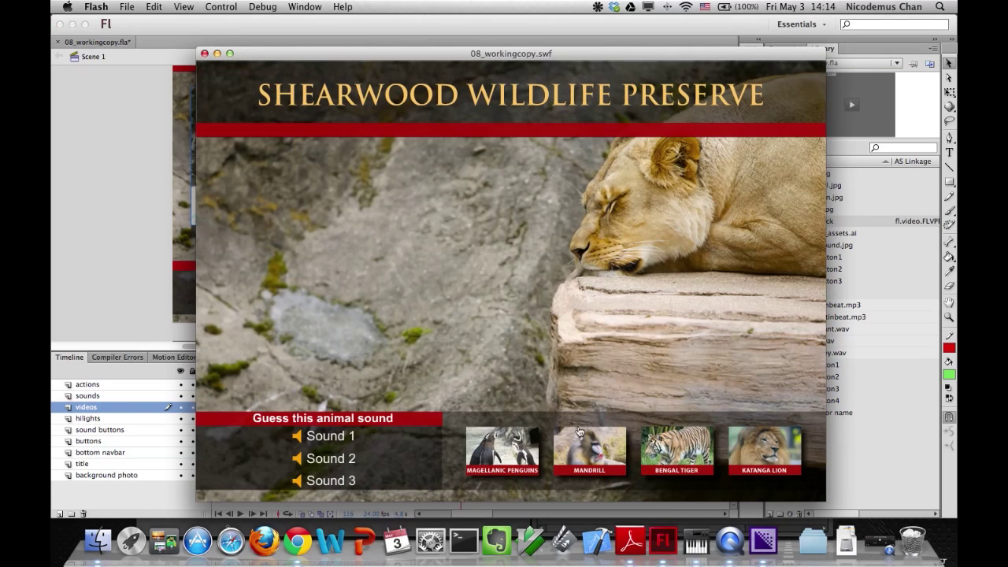
left_click(501, 448)
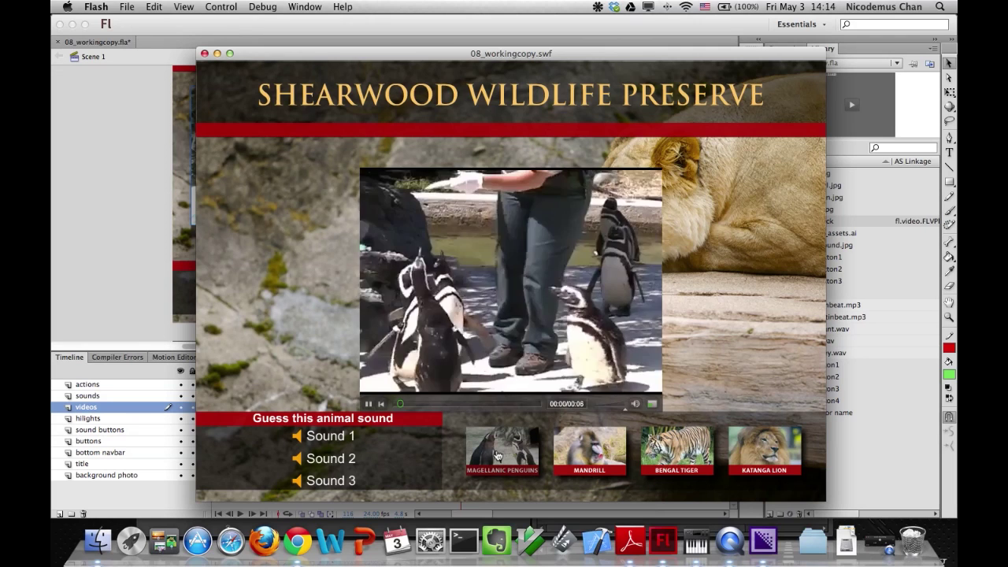
left_click(581, 456)
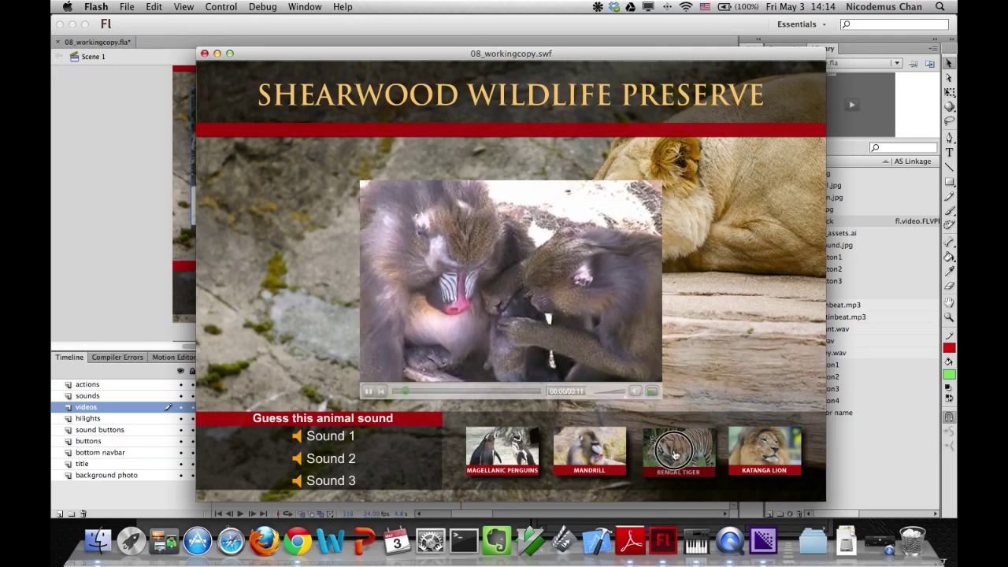
left_click(675, 455)
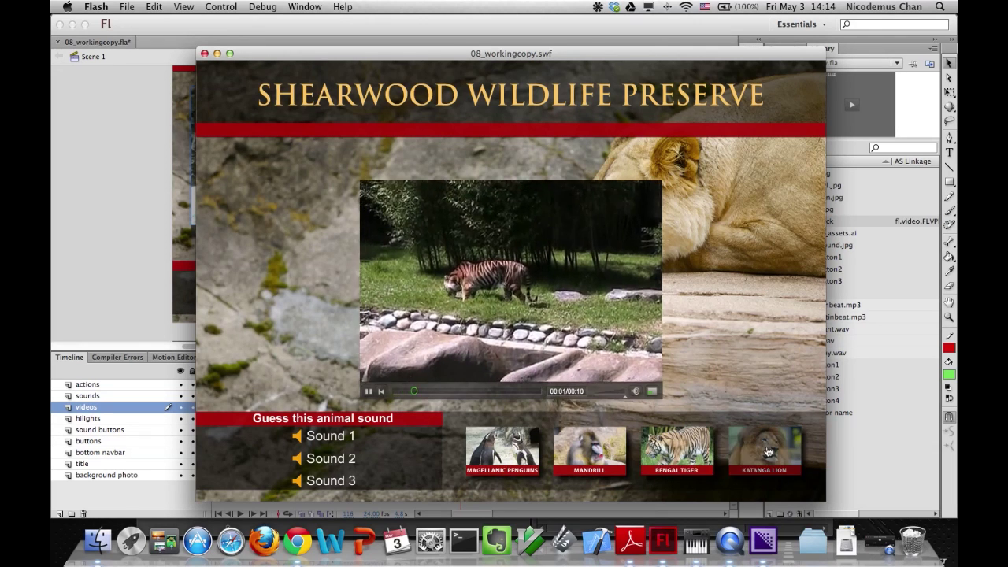
left_click(768, 452)
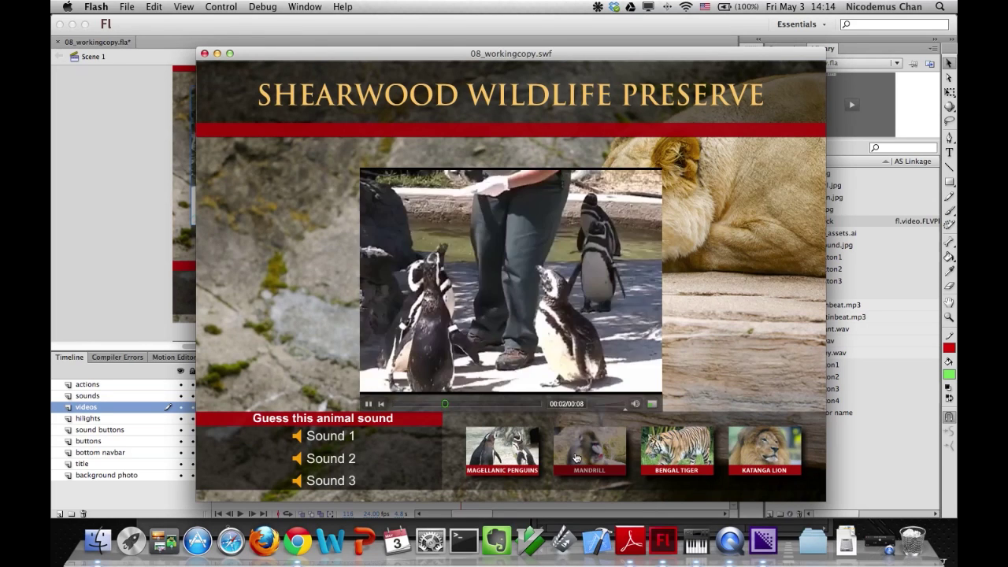
left_click(576, 458)
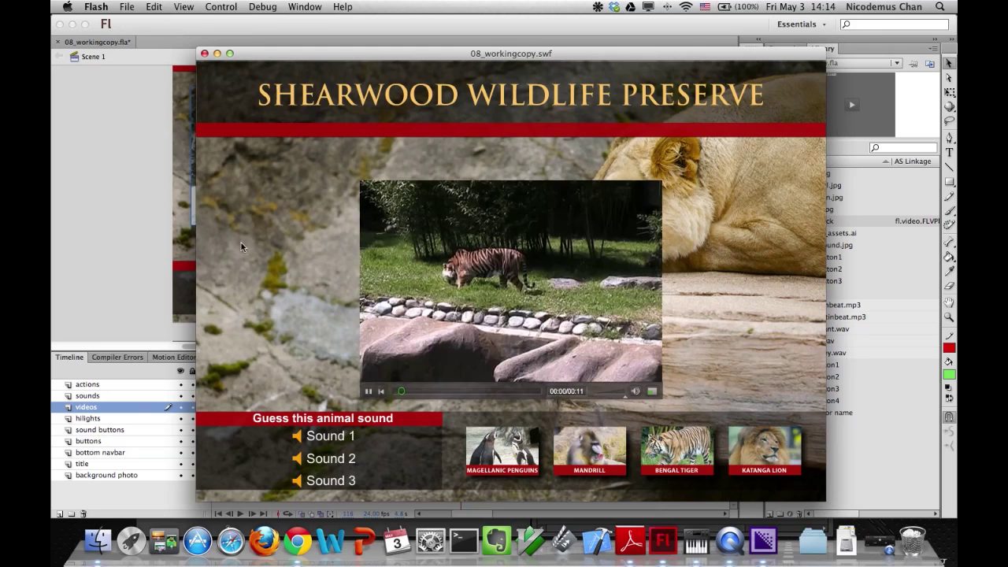
left_click(204, 53)
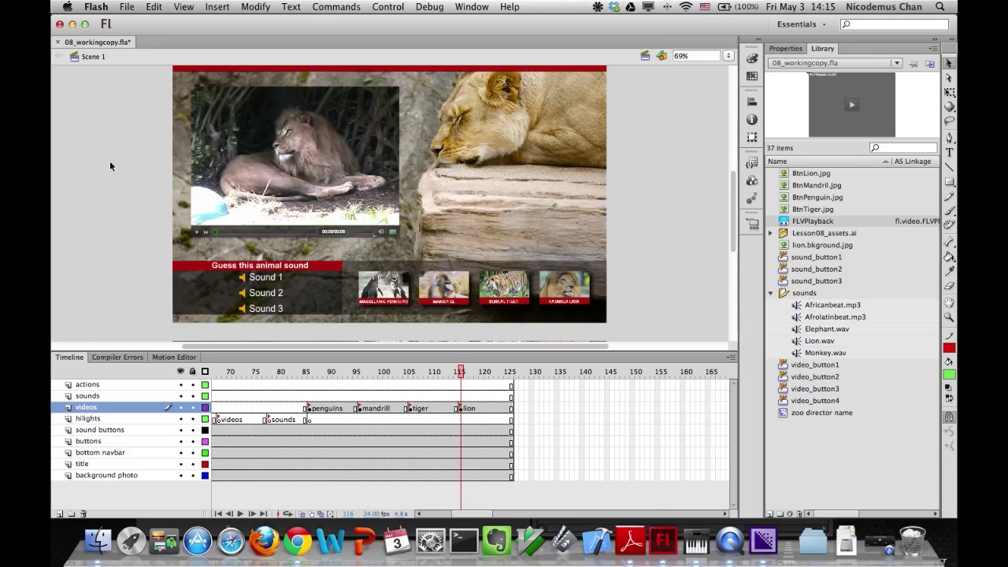
Turn off autoPlay in the lion video's component parameters.
left_click(279, 155)
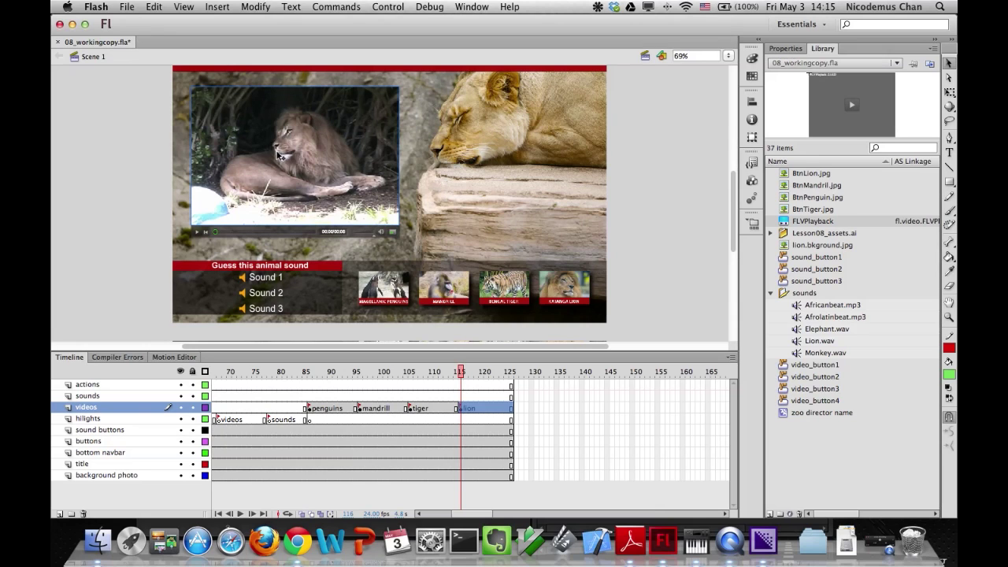
left_click(784, 49)
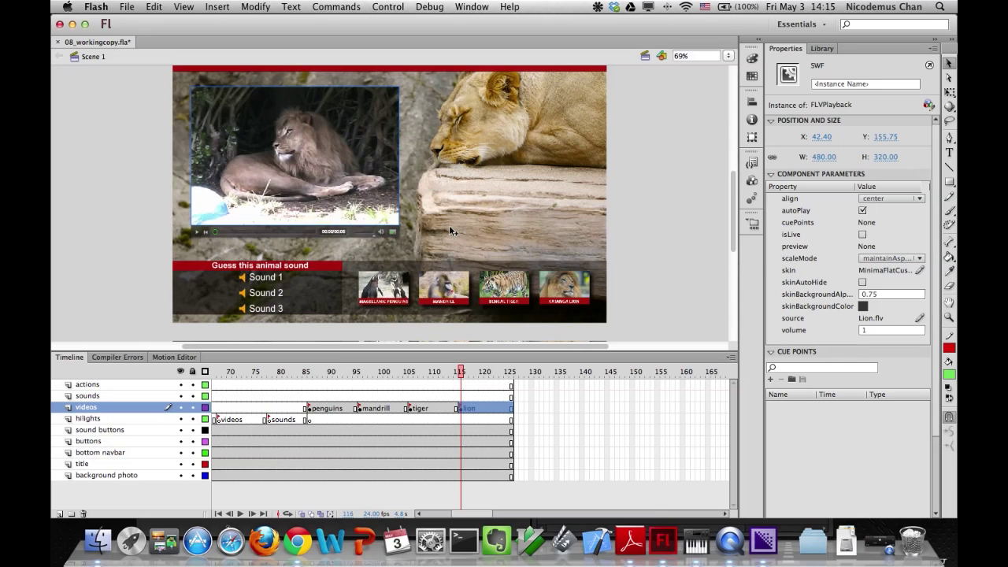
left_click(863, 211)
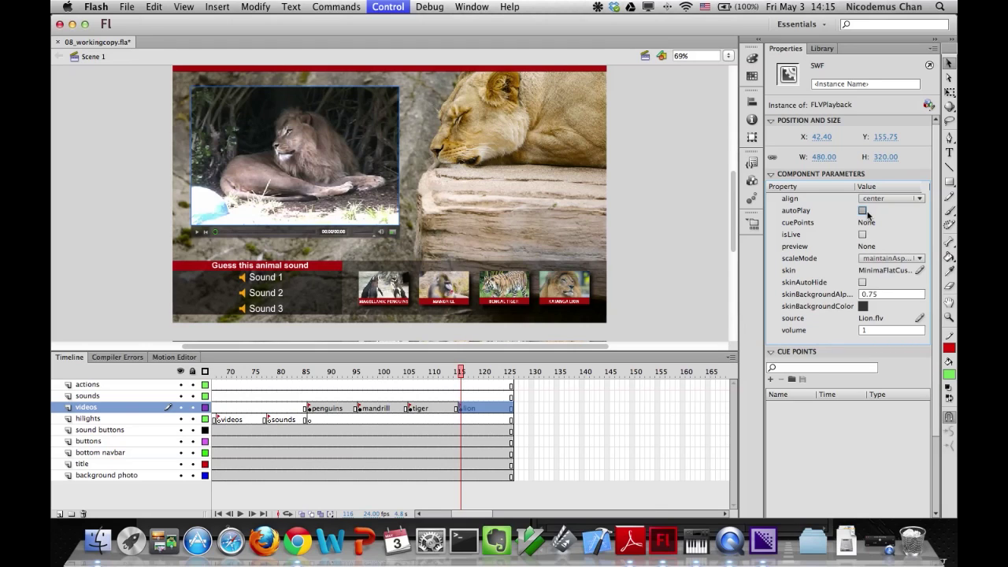
Test the movie, open the penguin and lion videos from their thumbnails, start the lion video manually, and close the preview.
left_click(864, 211)
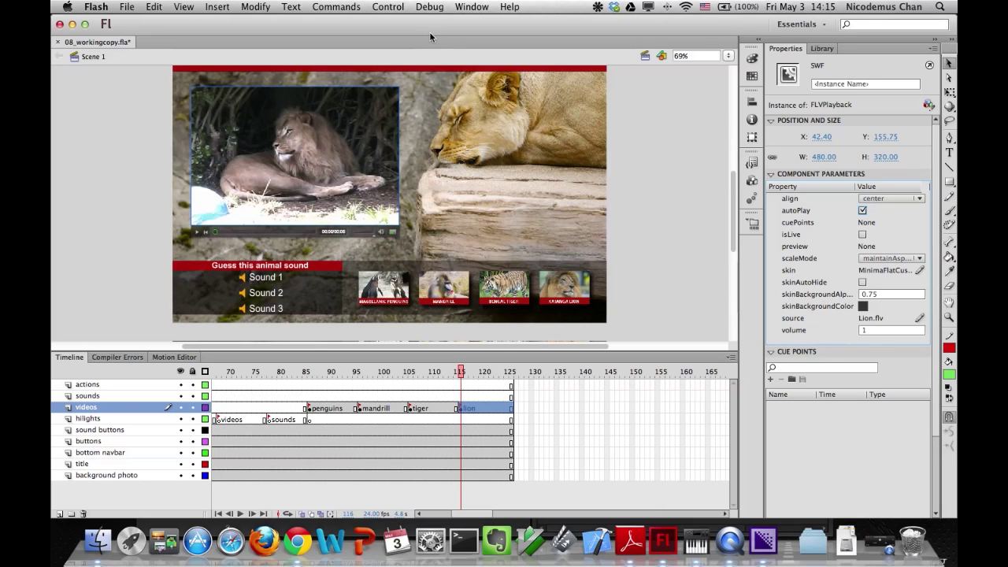
key("super+z")
left_click(388, 6)
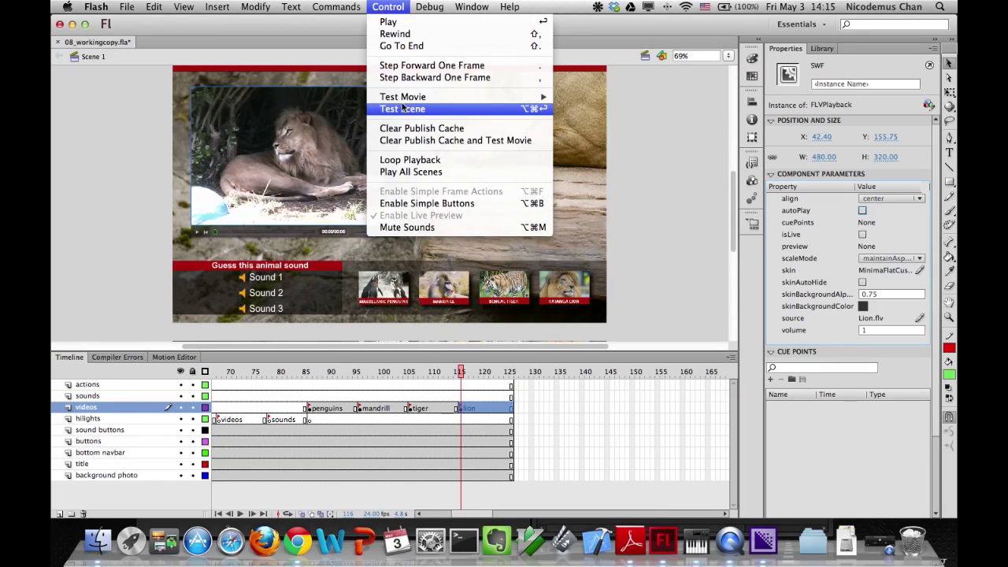
mouse_move(549, 99)
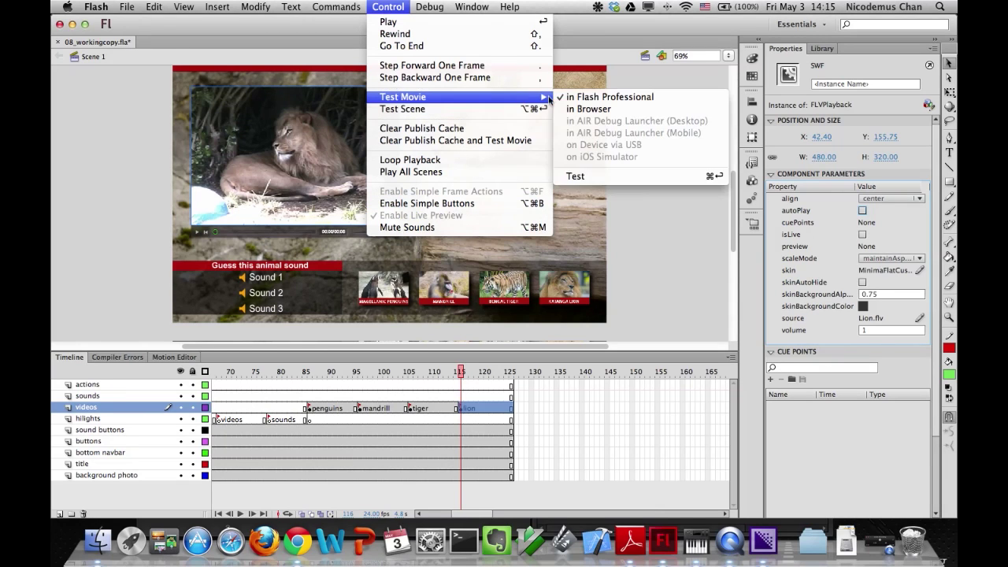
left_click(610, 176)
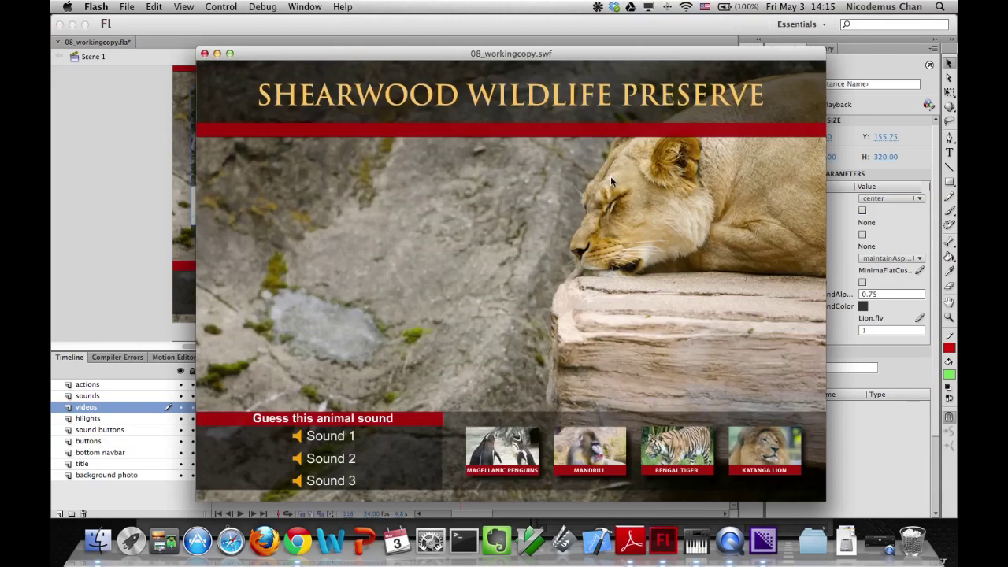
left_click(505, 453)
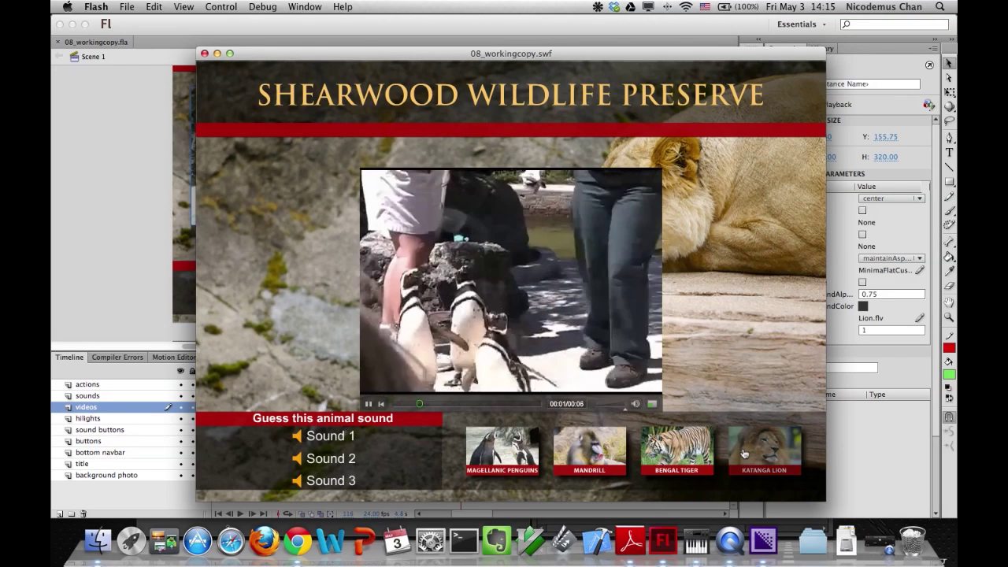
left_click(744, 454)
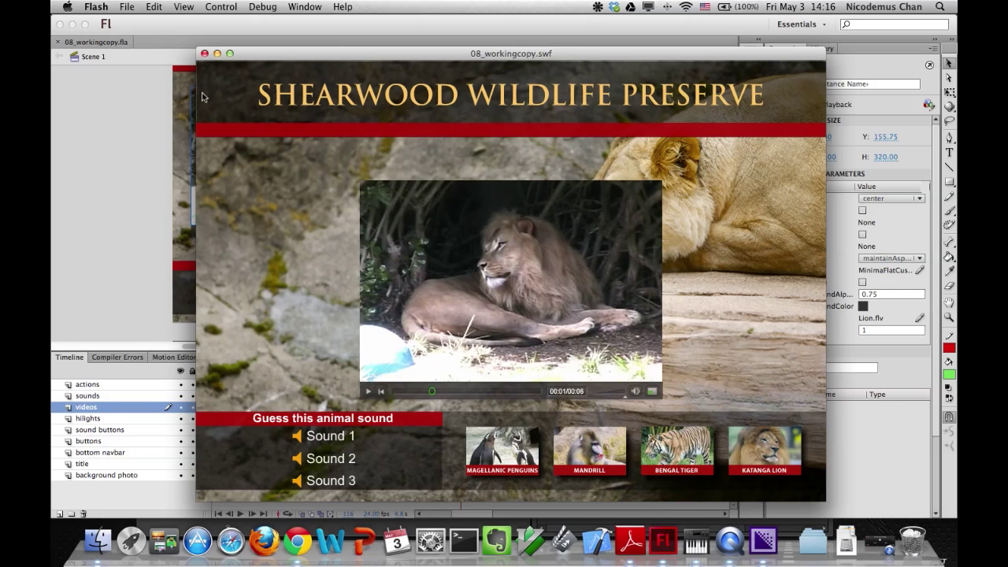
left_click(369, 394)
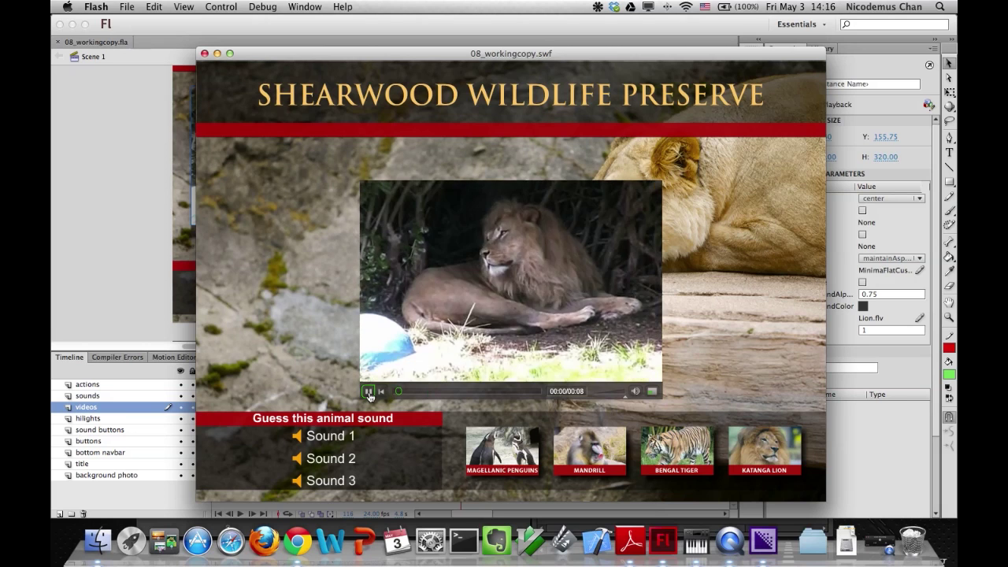
left_click(204, 53)
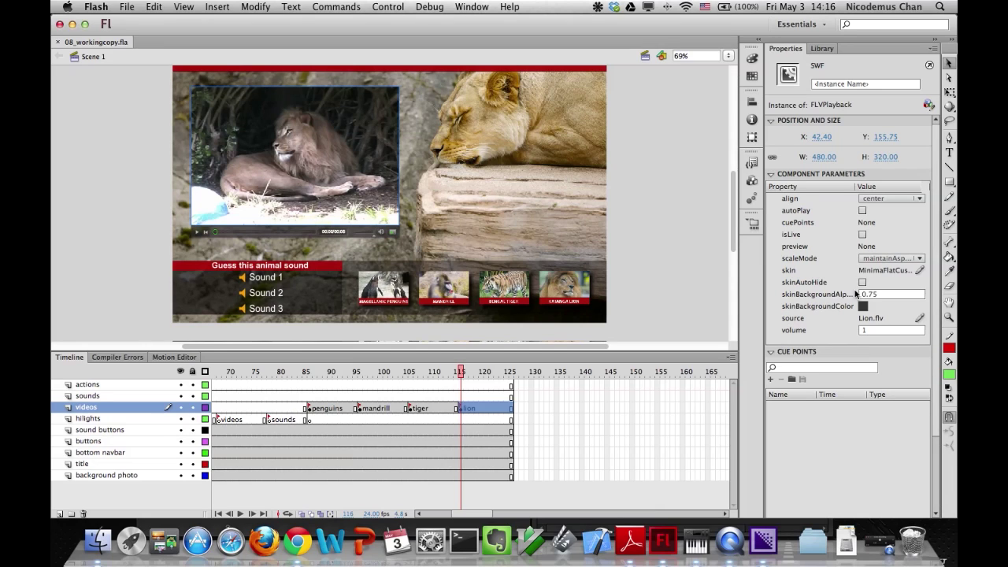
Turn on skinAutoHide for the lion video and scrub the timeline around the lion keyframe.
left_click(862, 282)
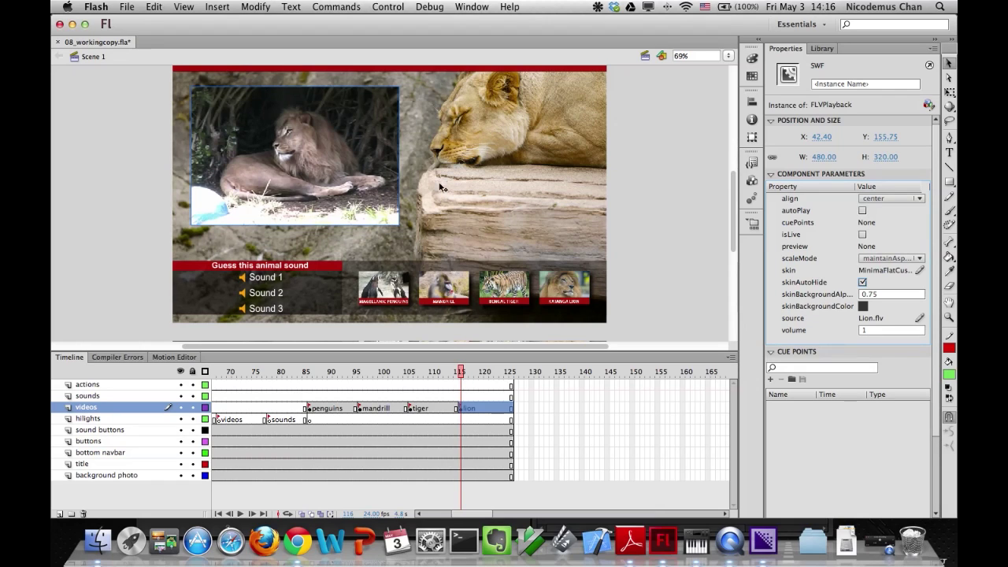
left_click(432, 373)
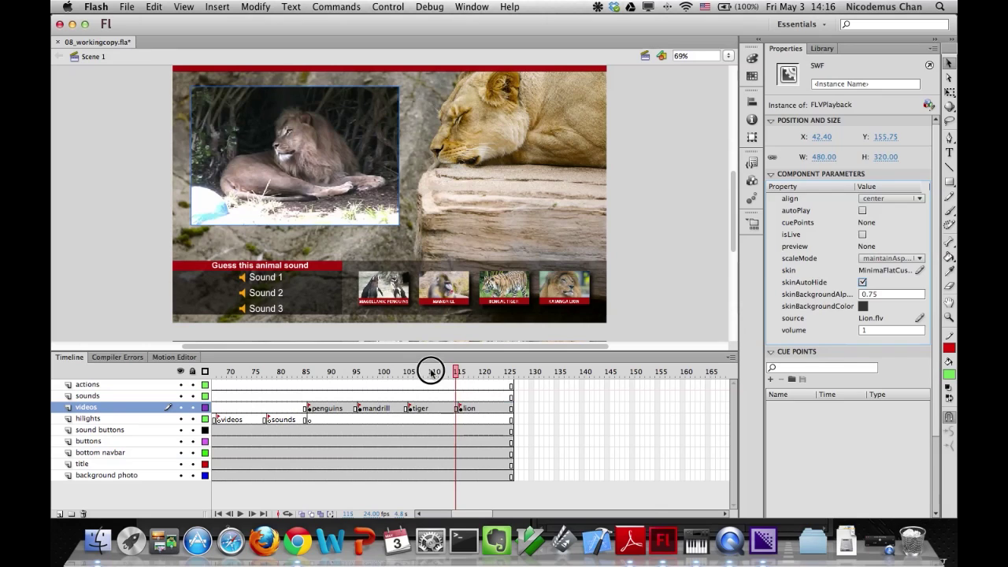
left_click_drag(431, 373, 461, 374)
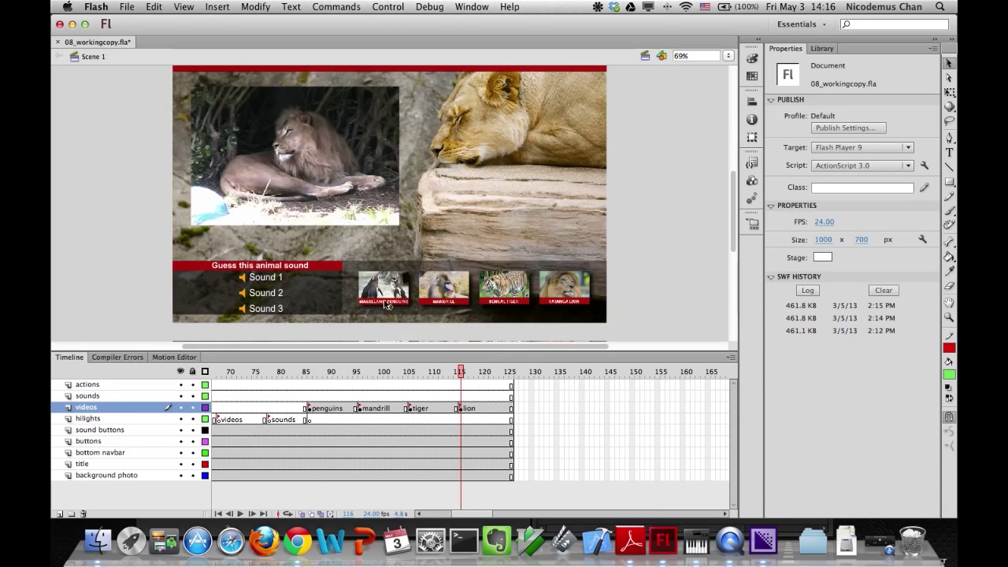
Test the movie, open the lion video, reveal its controls to start playback, and close the preview.
key("super+Return")
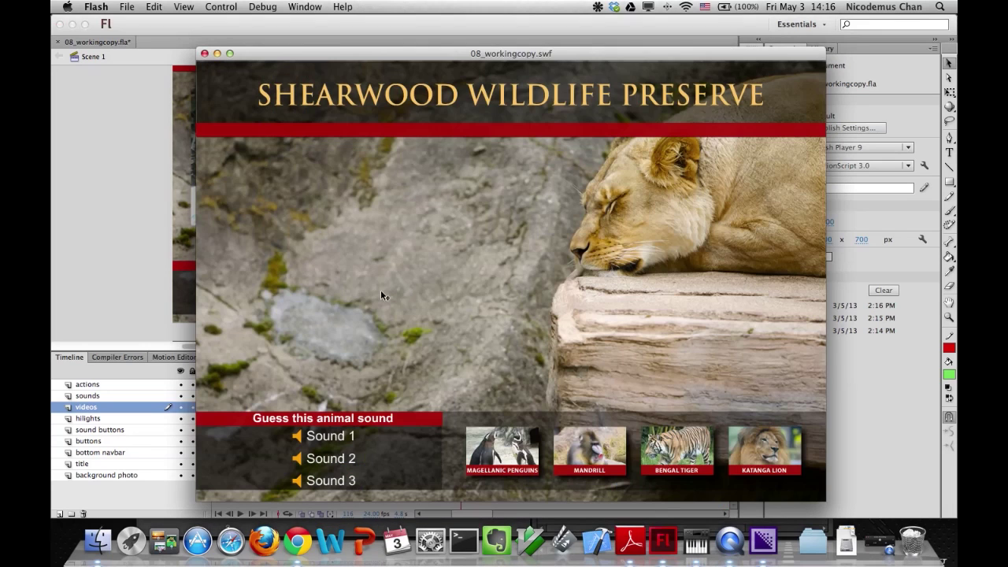
left_click(747, 444)
mouse_move(339, 259)
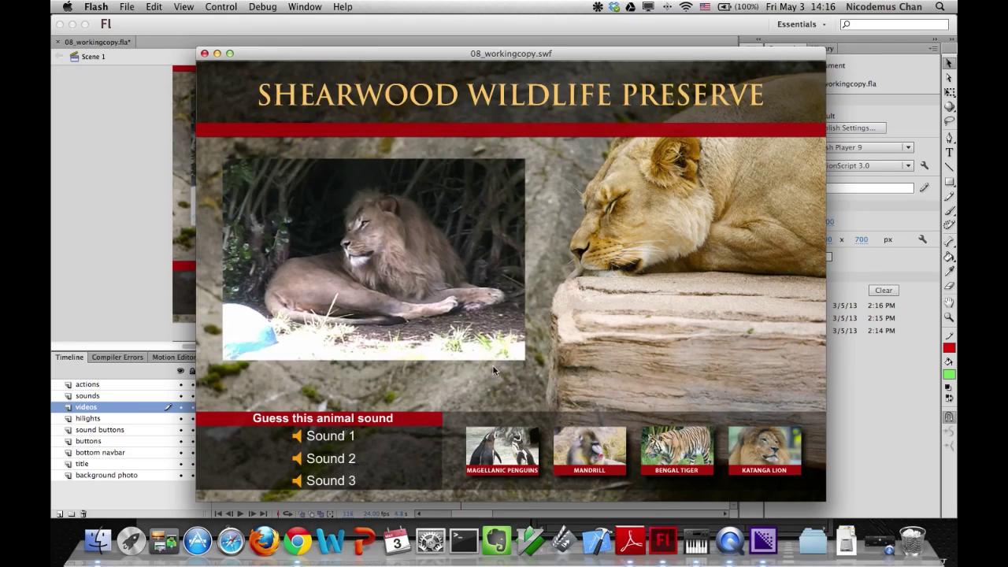
left_click(231, 370)
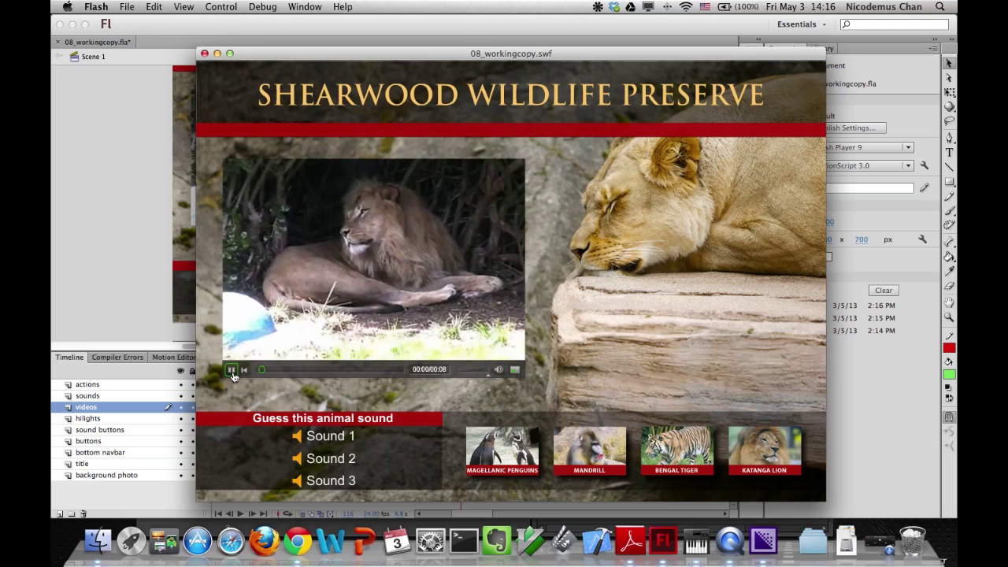
left_click(204, 53)
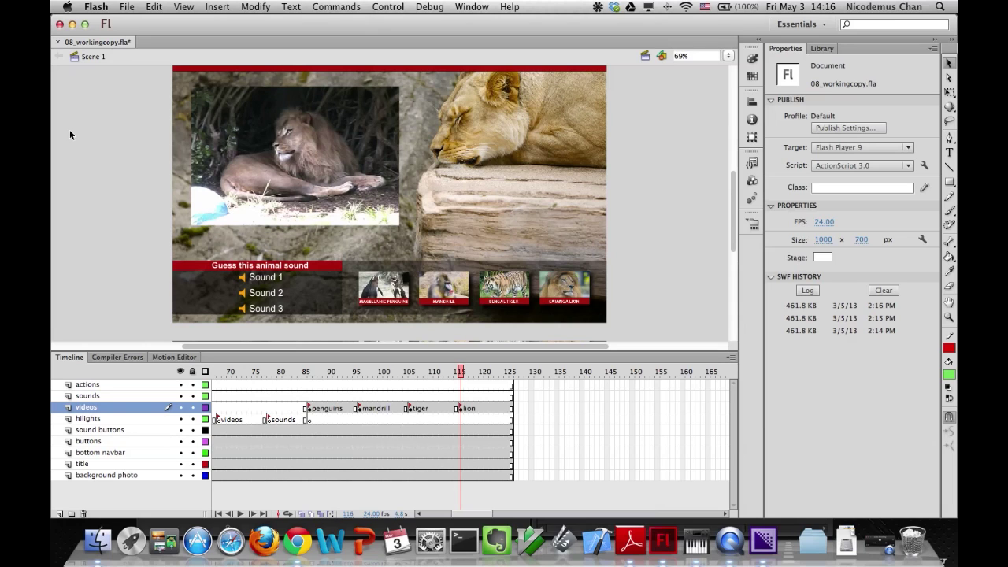
Try skin background alpha values of 1, 0.5 and 0 on the lion video.
left_click(256, 124)
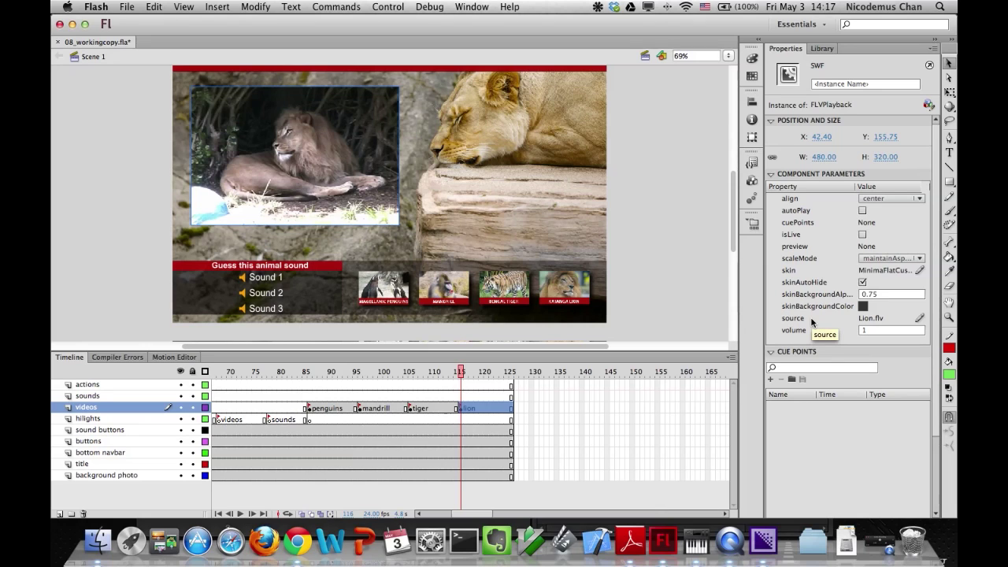
left_click(864, 293)
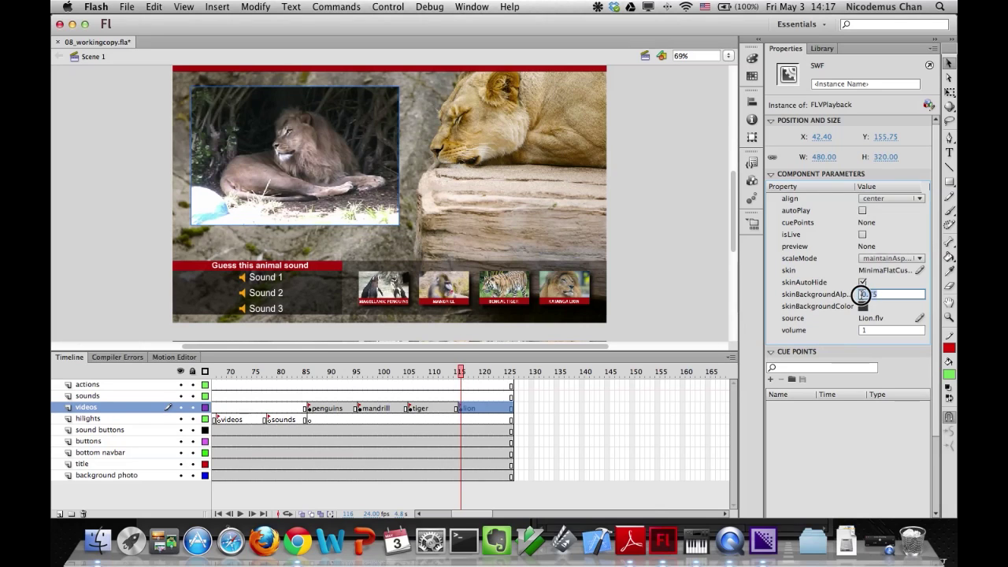
left_click_drag(861, 294, 859, 294)
type("0")
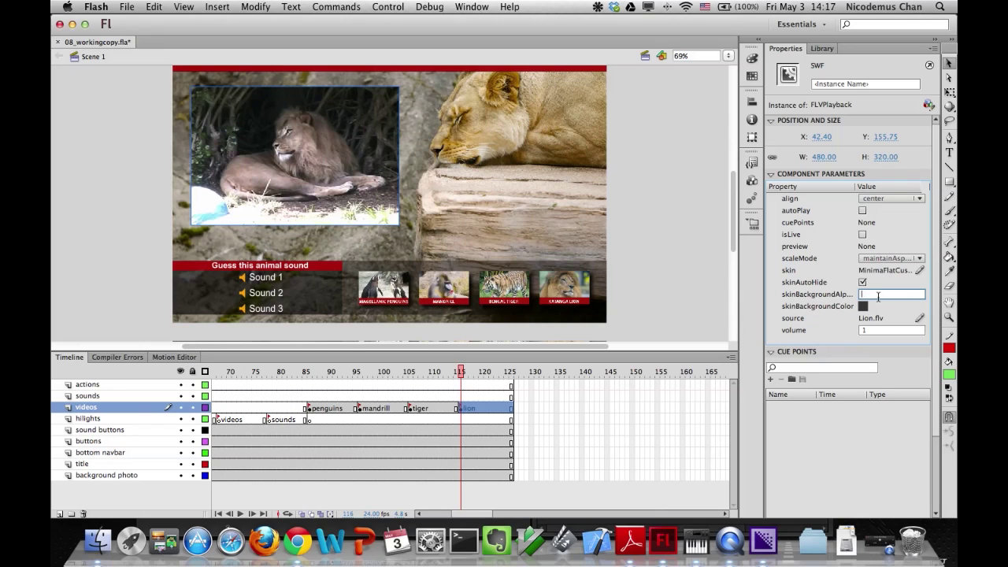
type("1")
key("Return")
type(".5")
key("Return")
type("0")
mouse_move(260, 230)
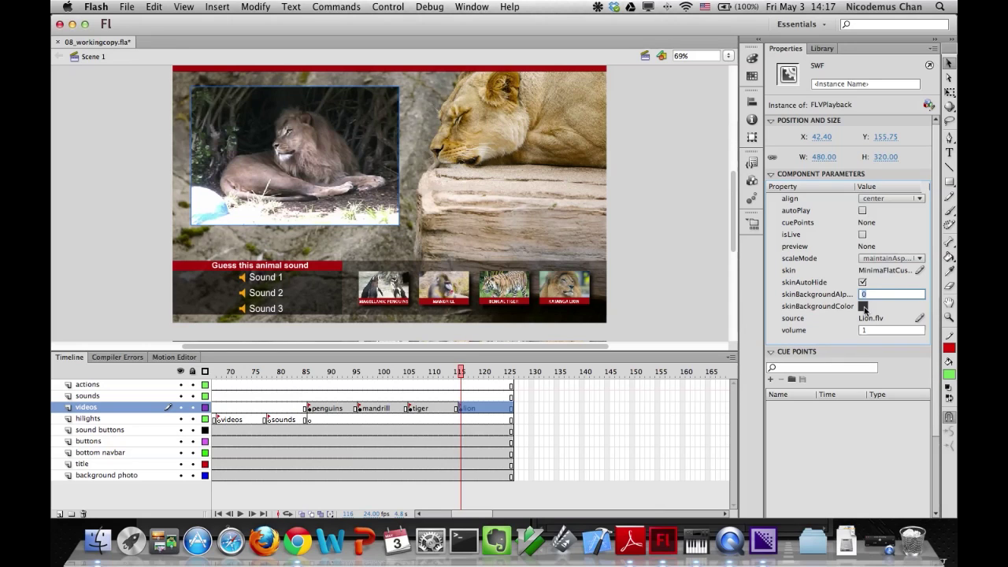
Set the lion video's skin background colour to red and its skin background alpha to 0.75.
left_click(863, 307)
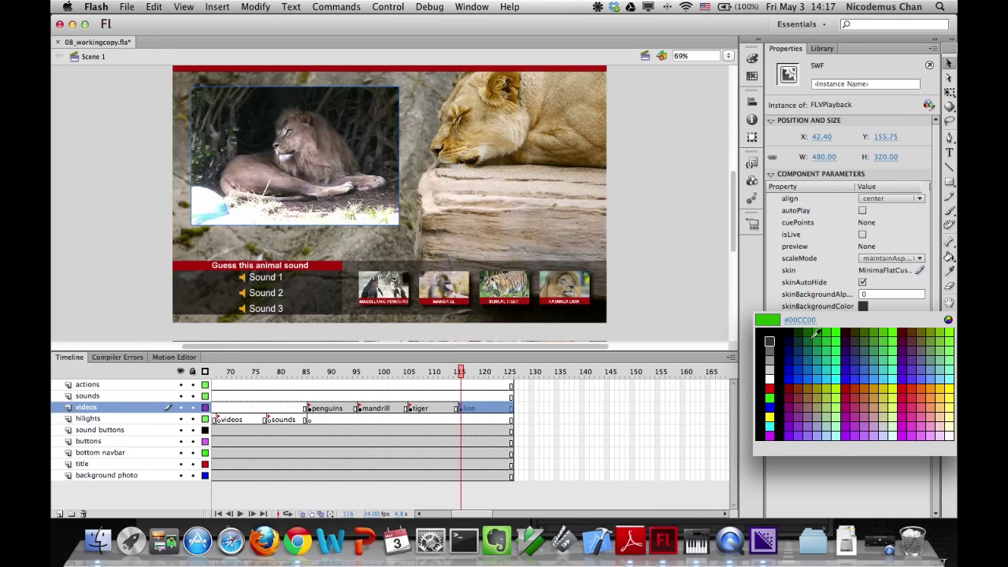
left_click(770, 390)
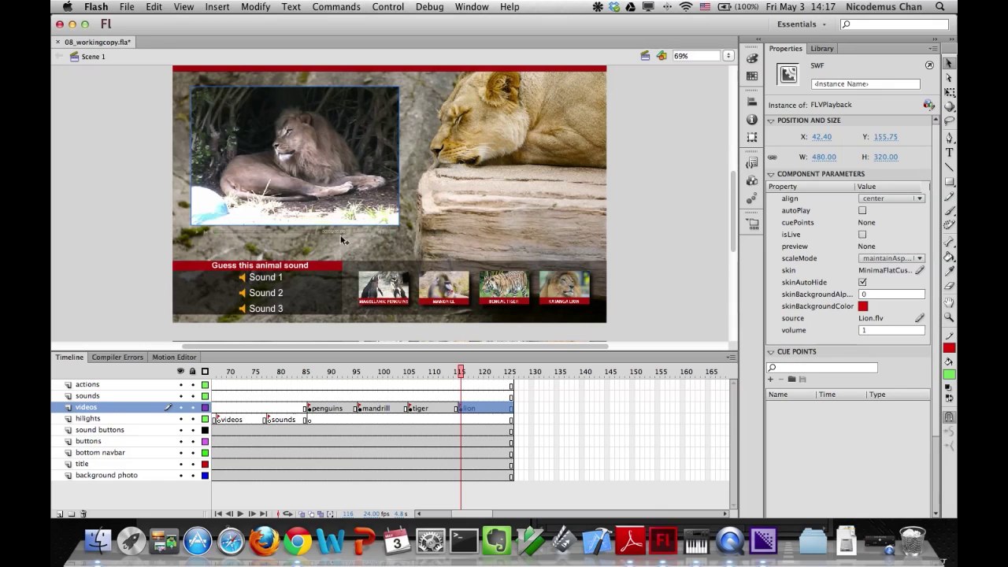
left_click(880, 295)
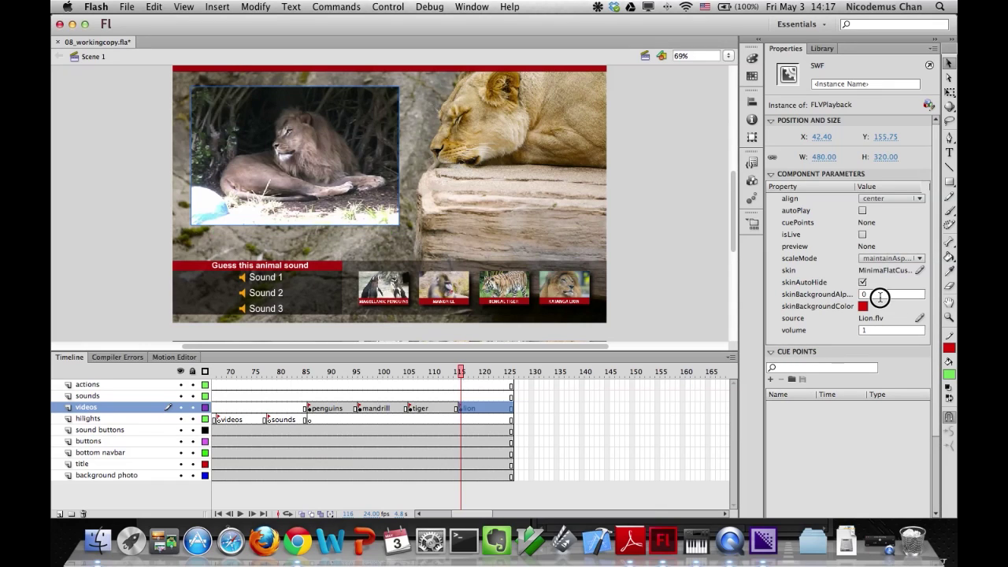
type("0.75")
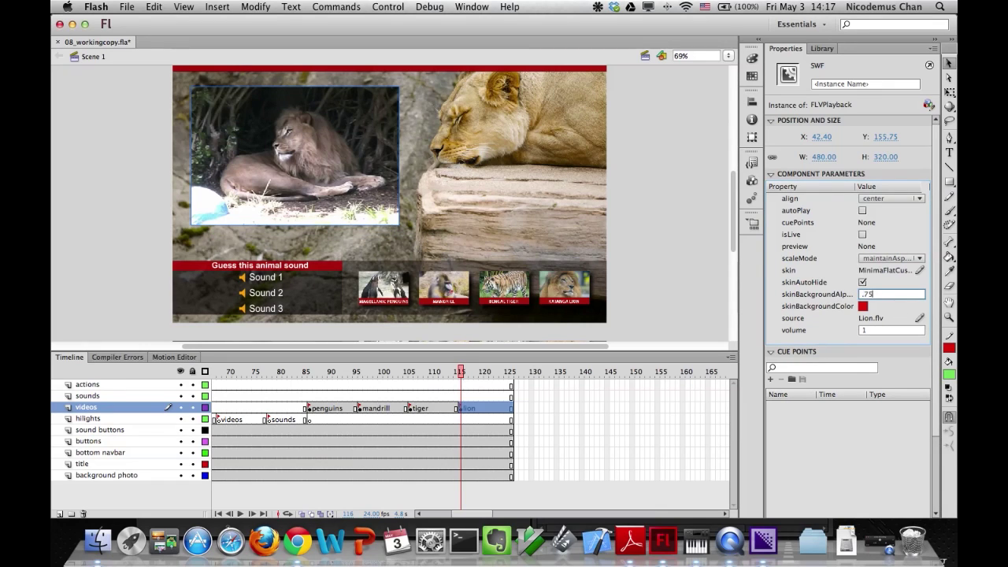
key("Return")
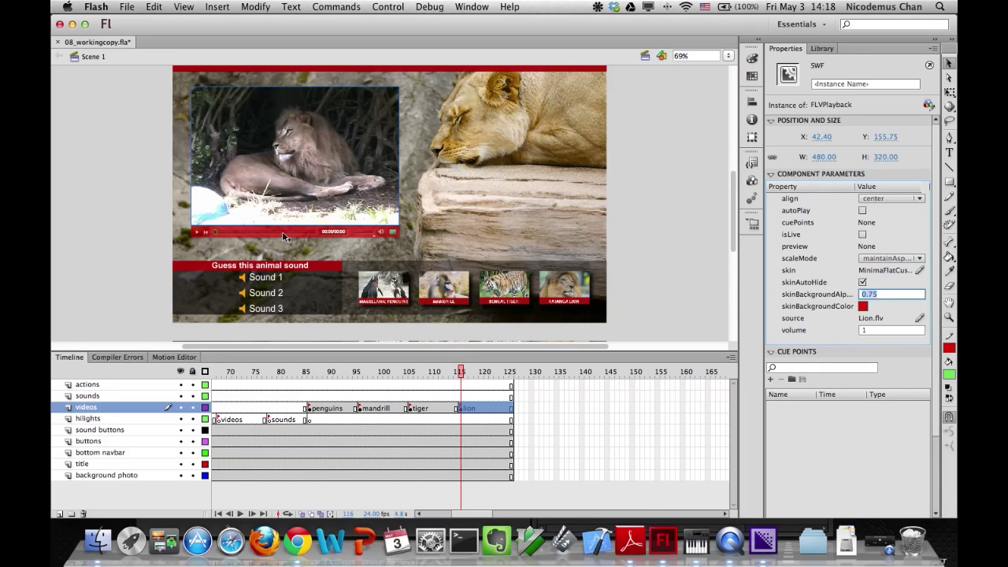
View the lion video's source path setting and dismiss it without changes.
left_click(919, 317)
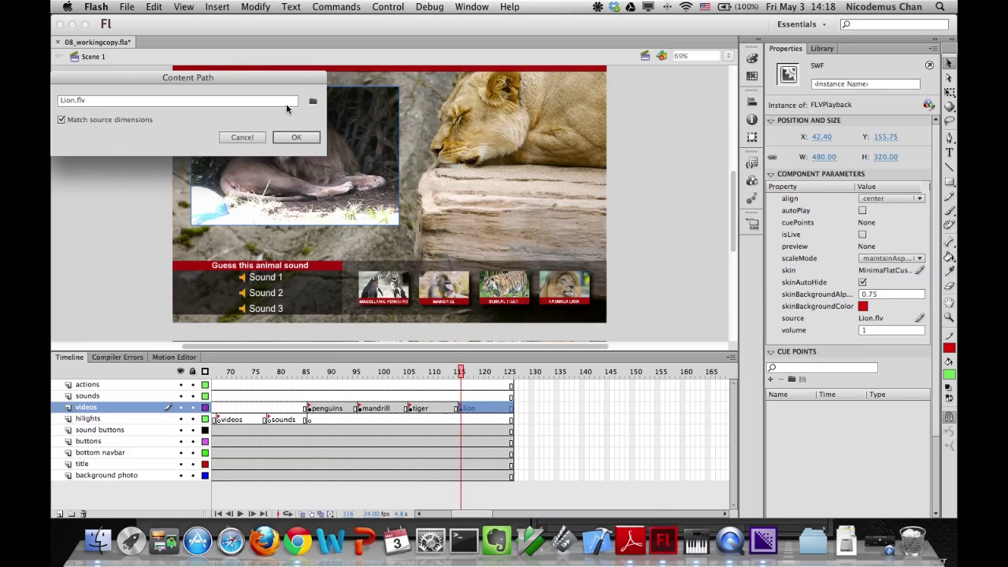
left_click(244, 139)
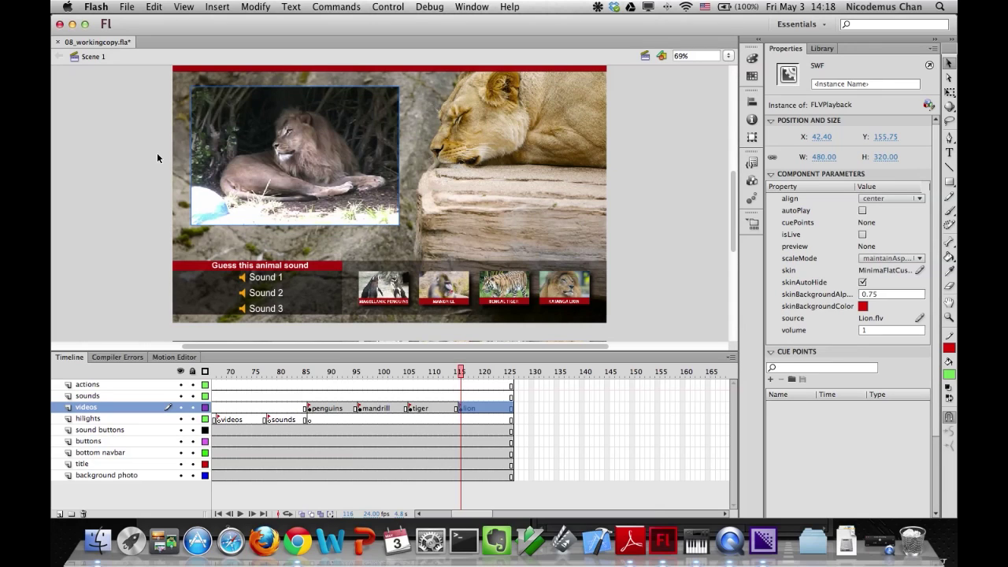
left_click(384, 285)
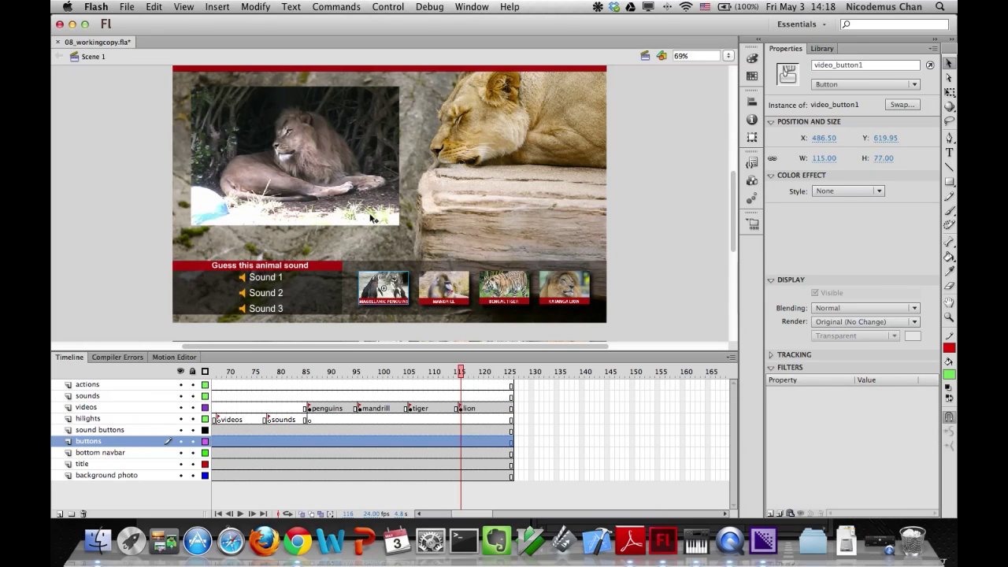
Move the penguin video on the penguins keyframe to the stage's upper-left area beside the lioness, at about X 26, Y 144.
scroll(371, 218, "left", 5)
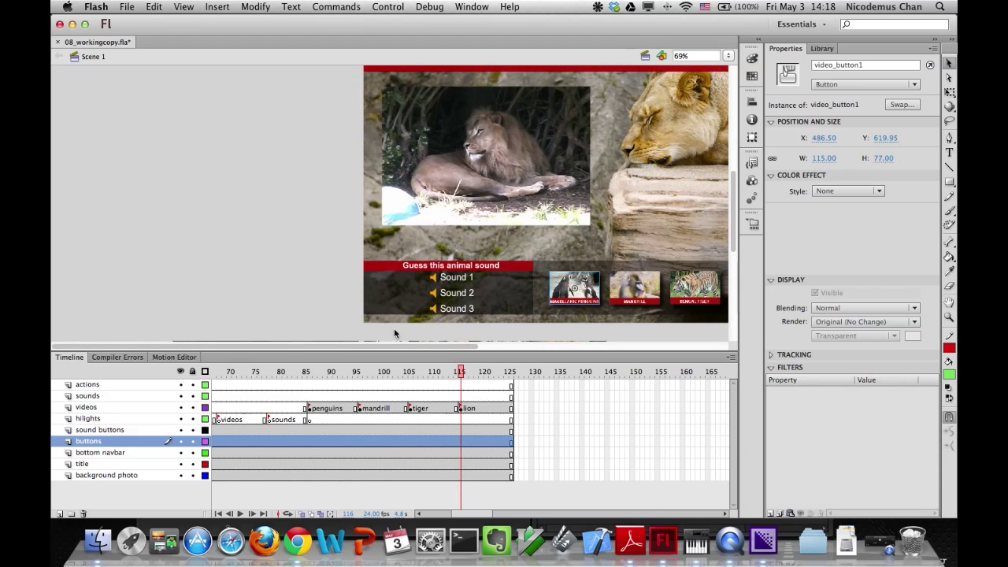
left_click_drag(462, 372, 310, 378)
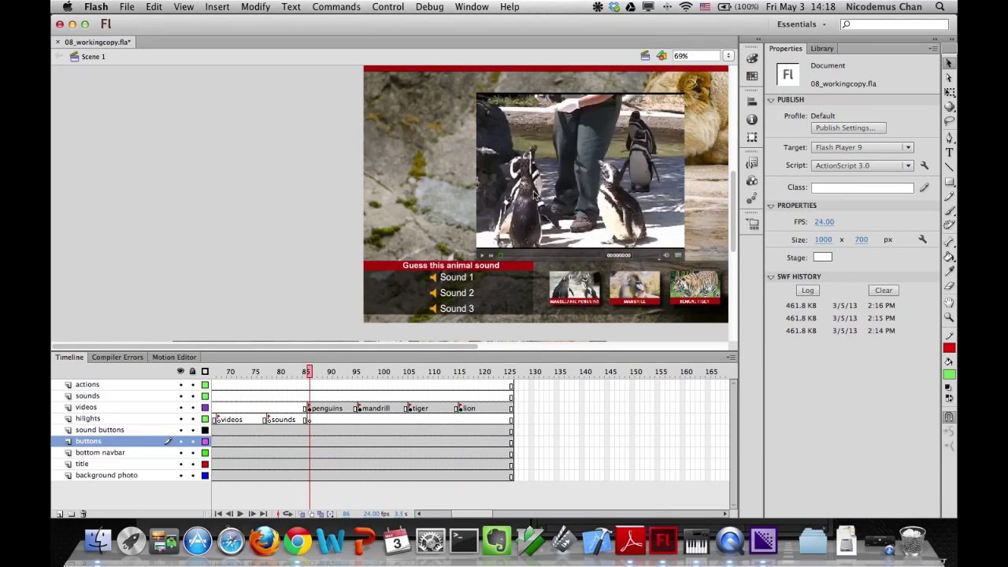
left_click(579, 188)
left_click_drag(579, 188, 475, 173)
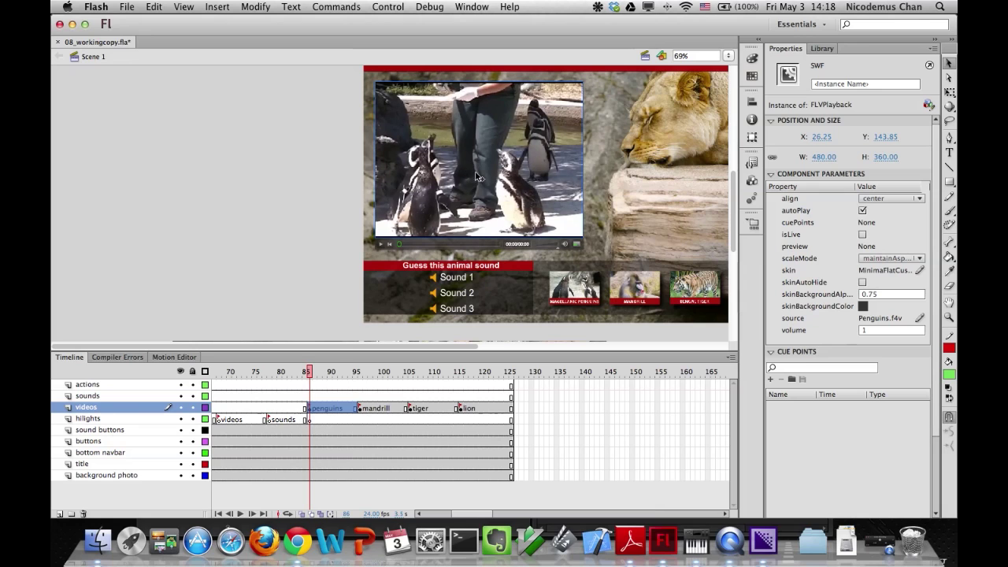
Check the video placement on the mandrill, tiger and lion keyframes.
left_click(370, 372)
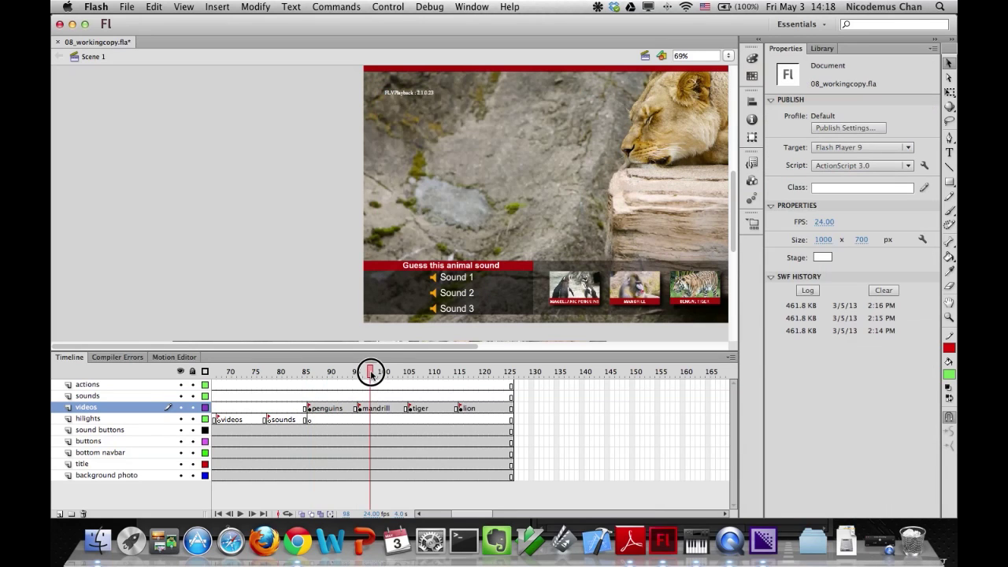
left_click(362, 409)
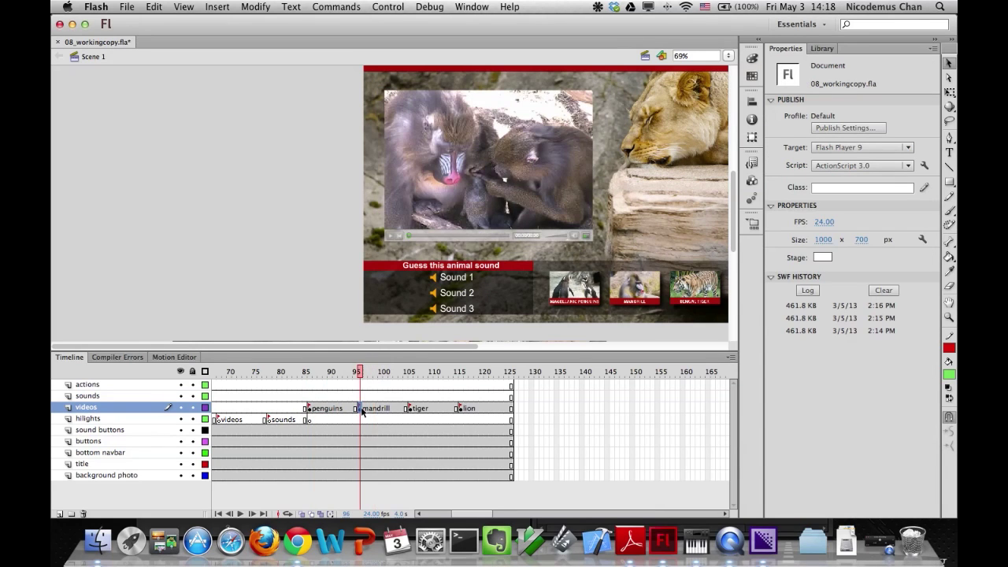
left_click(411, 409)
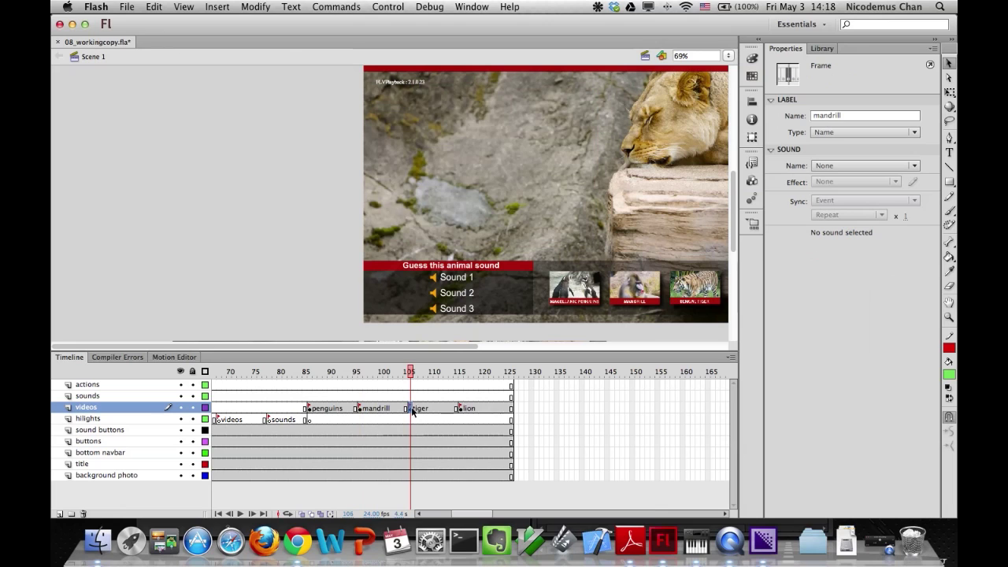
left_click(460, 408)
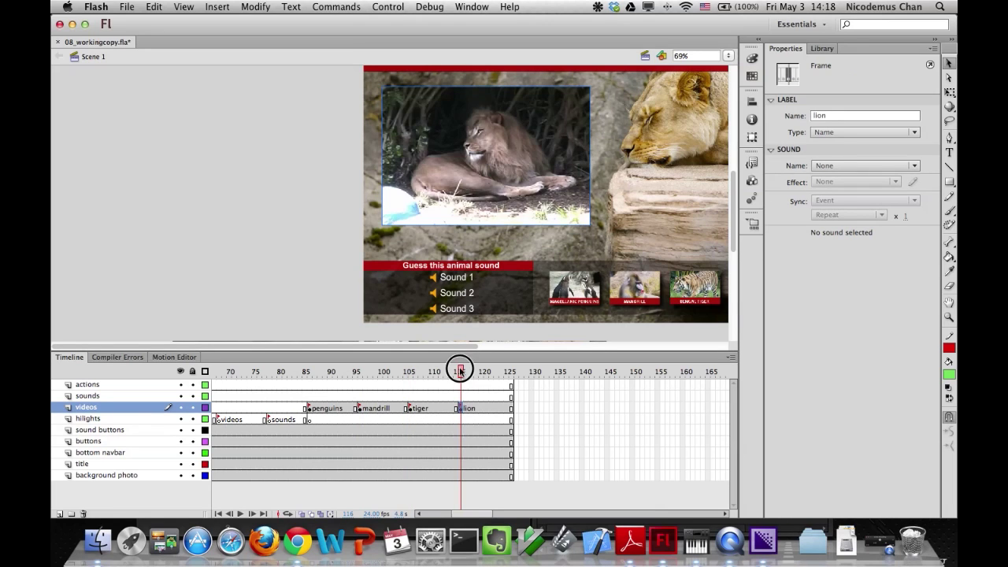
Test the movie, view the penguin, mandrill, tiger and lion videos, try the lion's playback control, and close the preview.
left_click(335, 371)
key("super+Return")
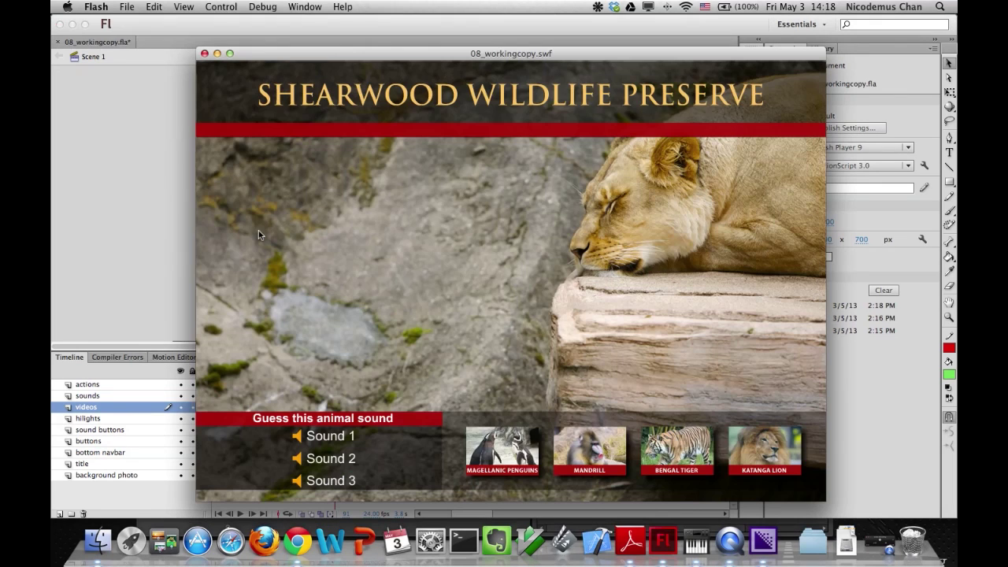
left_click(509, 451)
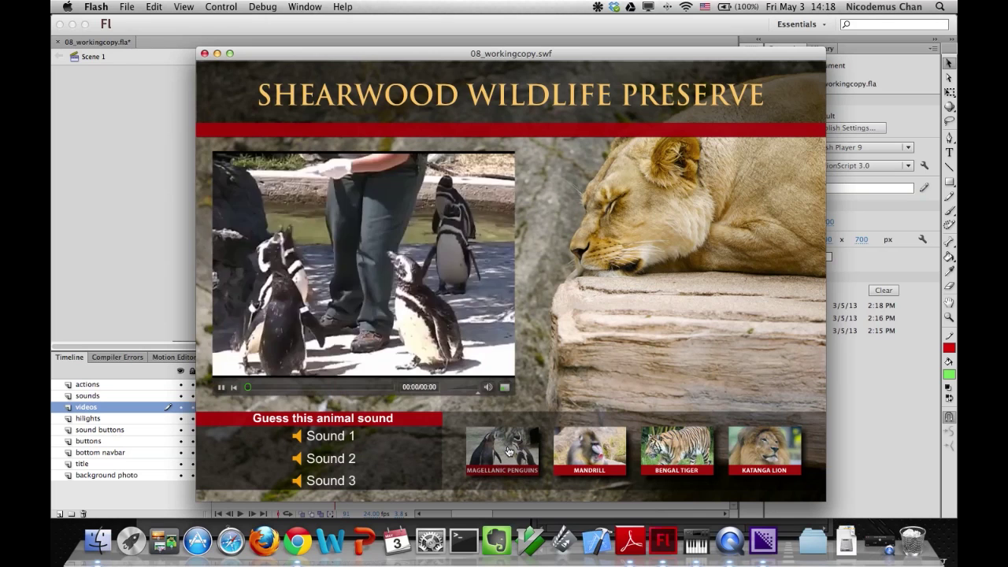
left_click(585, 461)
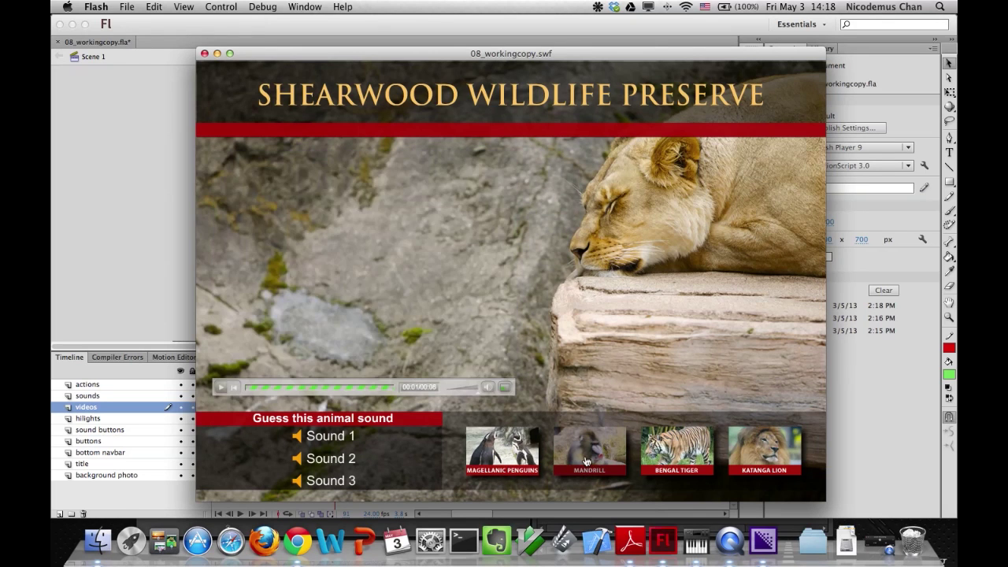
left_click(683, 455)
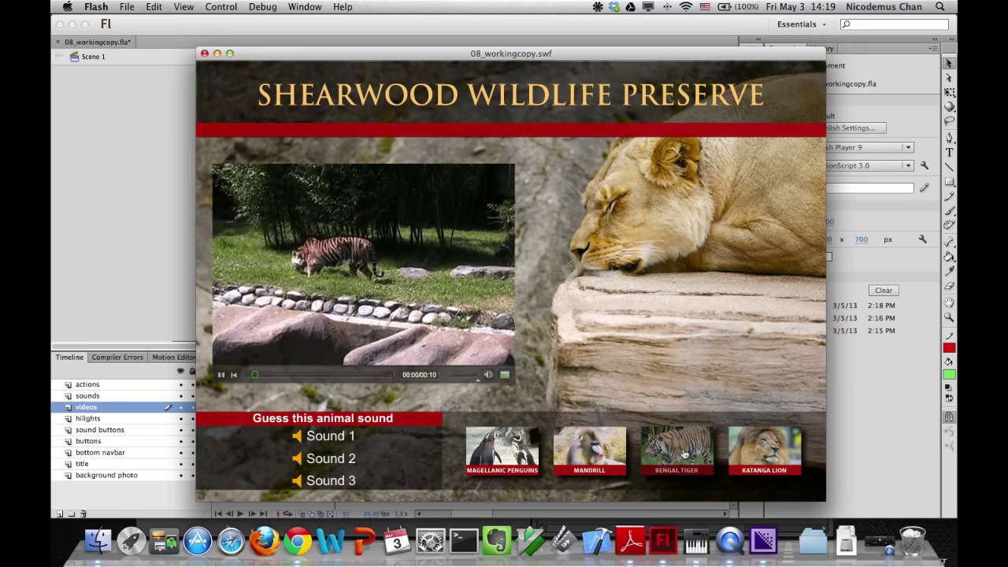
left_click(763, 454)
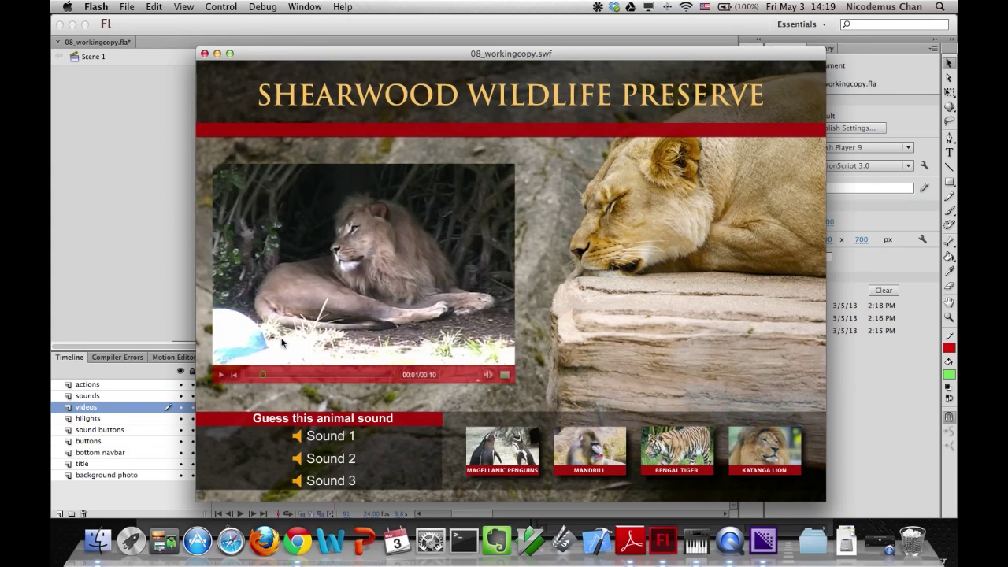
left_click(222, 375)
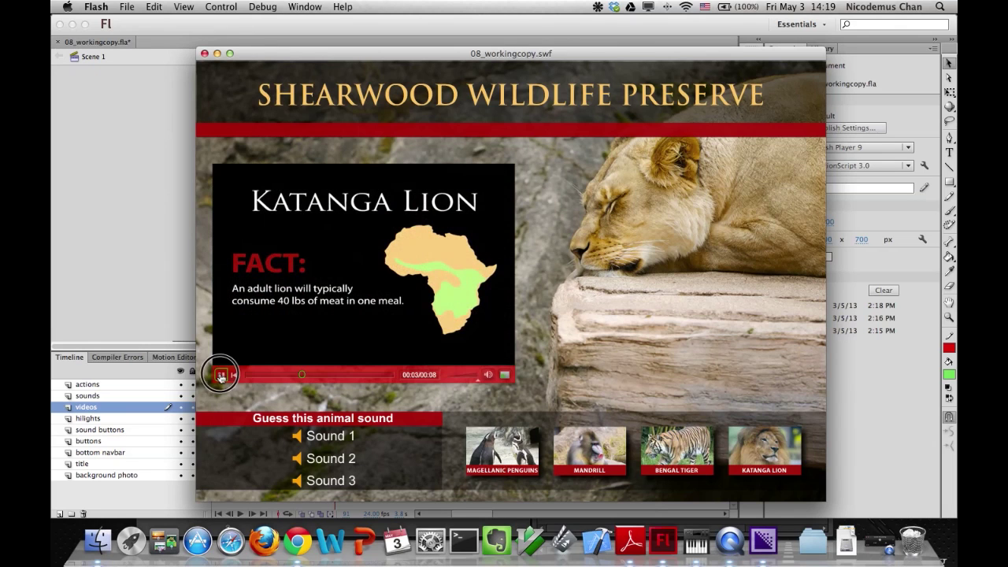
left_click(204, 54)
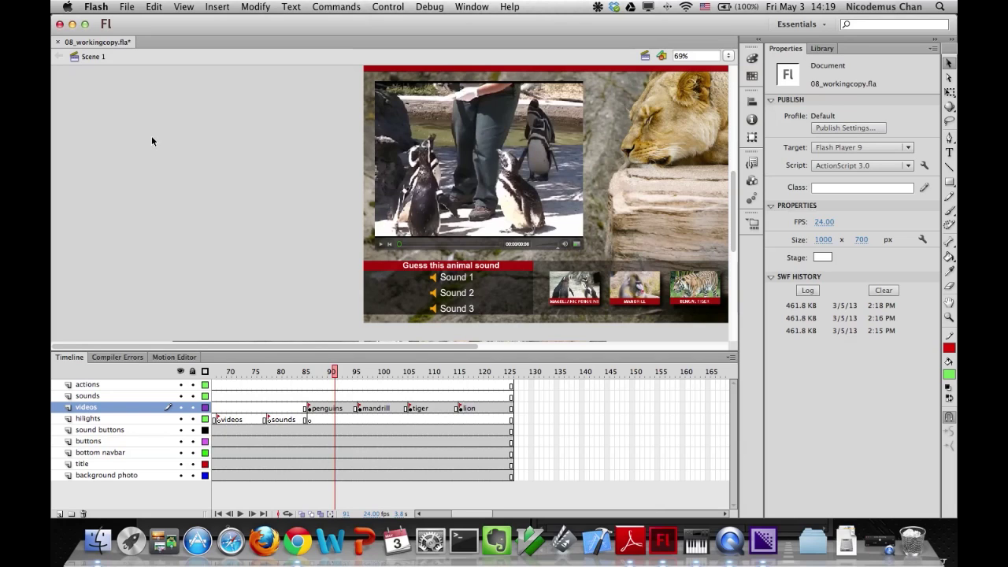
Switch to Adobe Media Encoder and examine the video and format export settings of Penguins.mov.
left_click(768, 542)
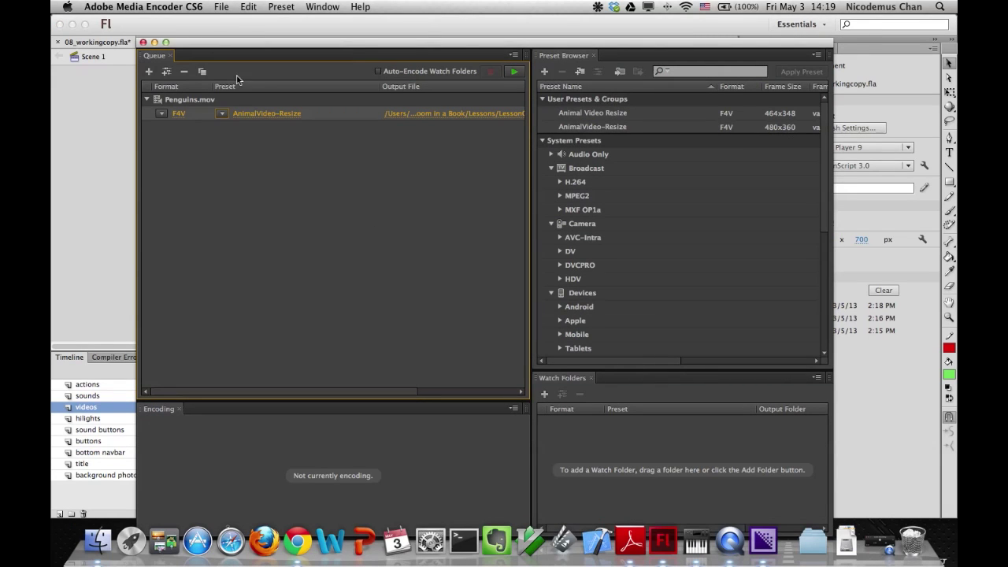
left_click(245, 8)
left_click(267, 187)
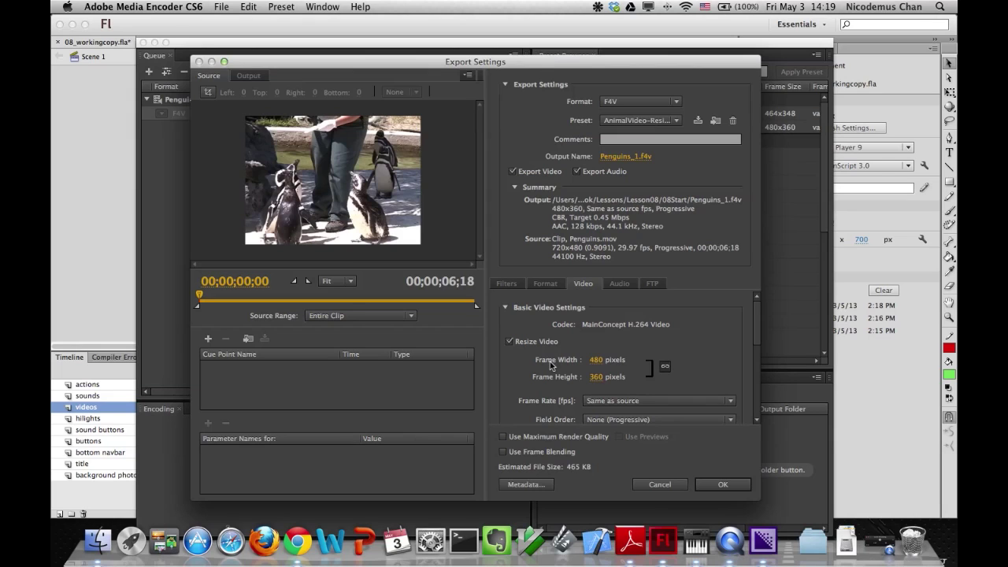
scroll(550, 362, "down", 5)
scroll(550, 361, "up", 5)
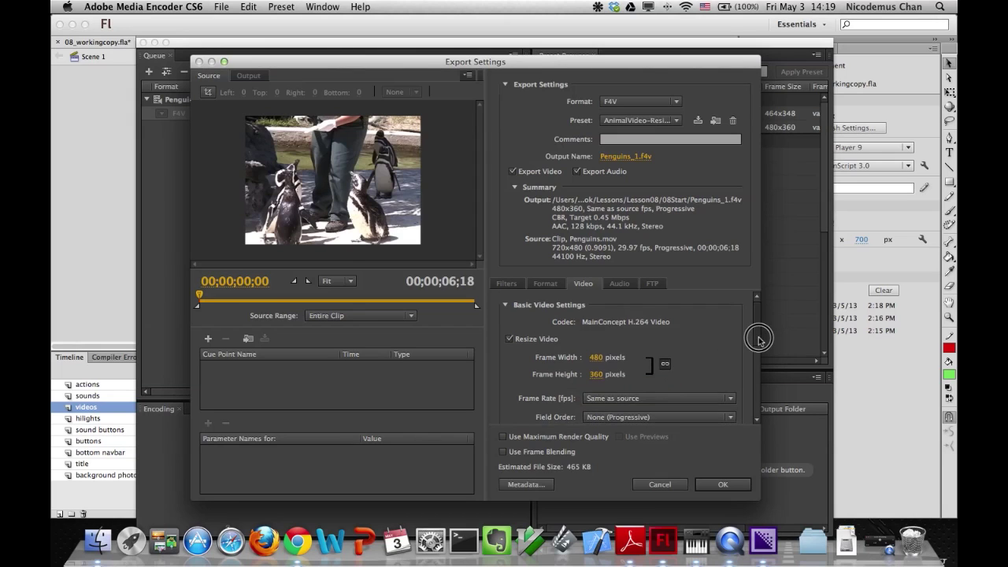
mouse_move(757, 334)
left_mouse_down()
mouse_move(770, 403)
mouse_move(761, 315)
left_mouse_up()
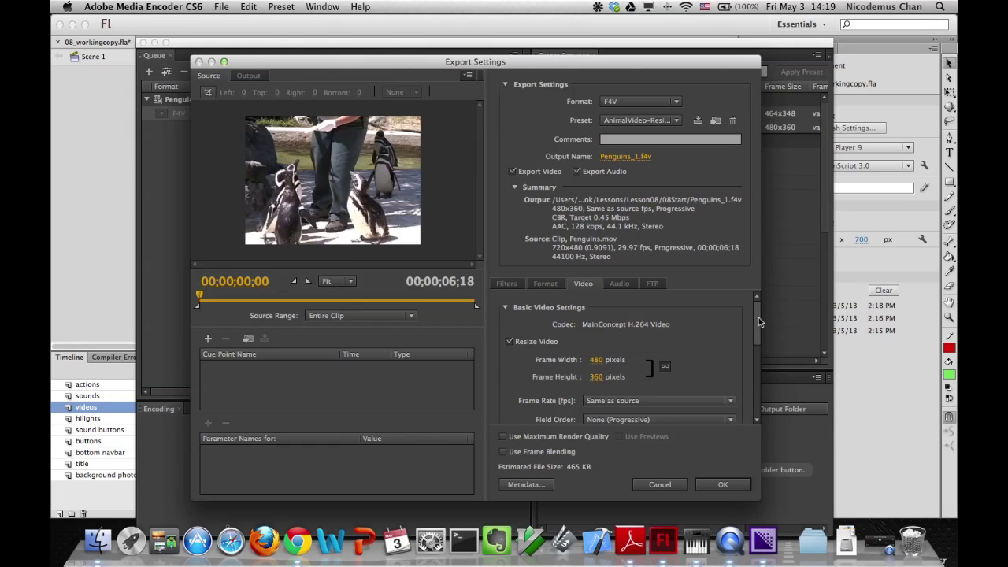
left_click(545, 284)
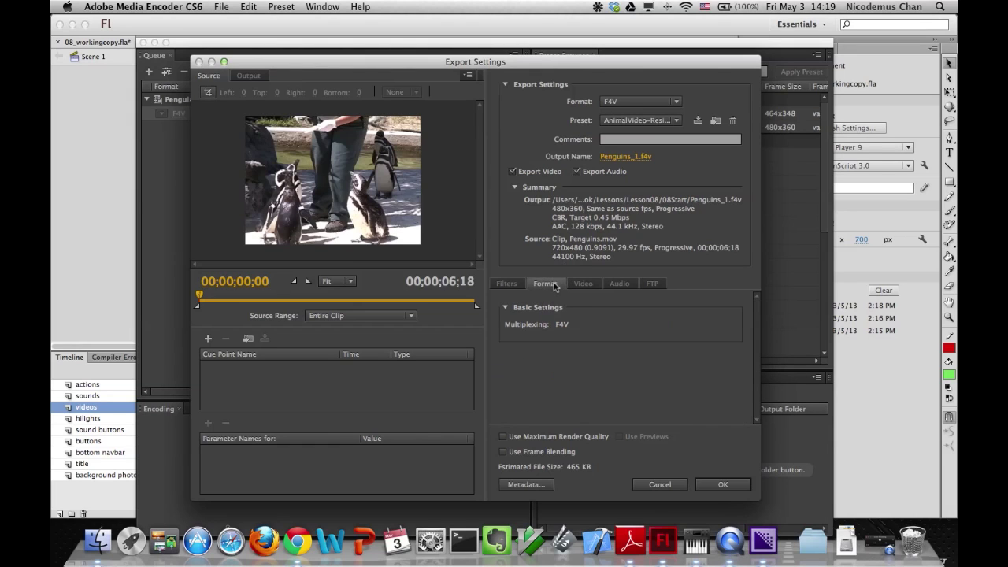
left_click(628, 103)
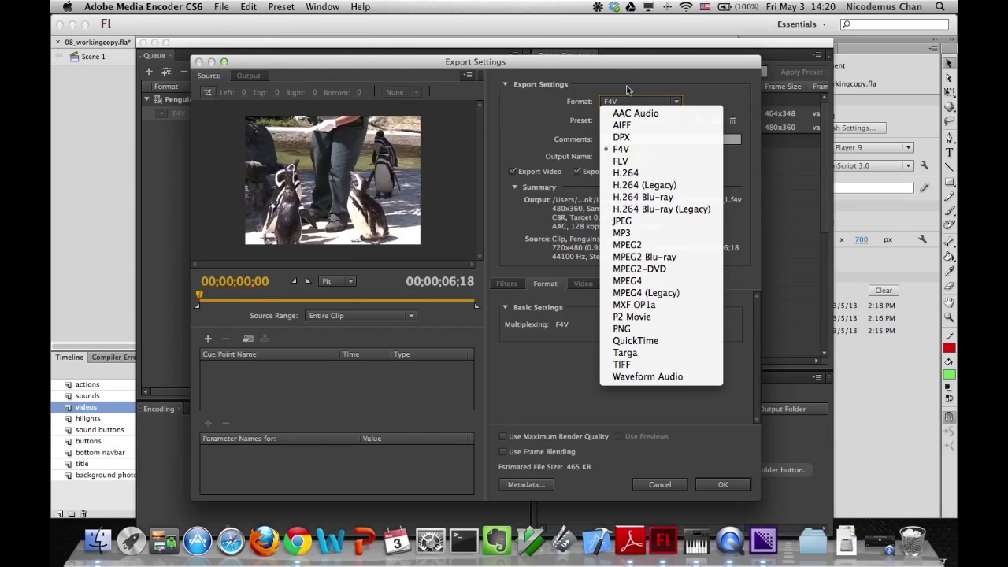
left_click(628, 89)
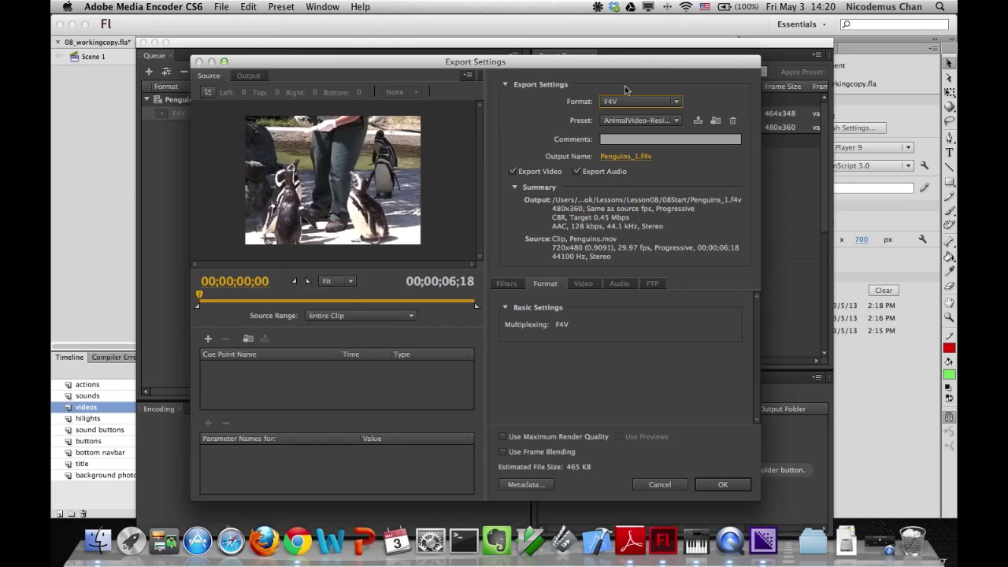
left_click(586, 284)
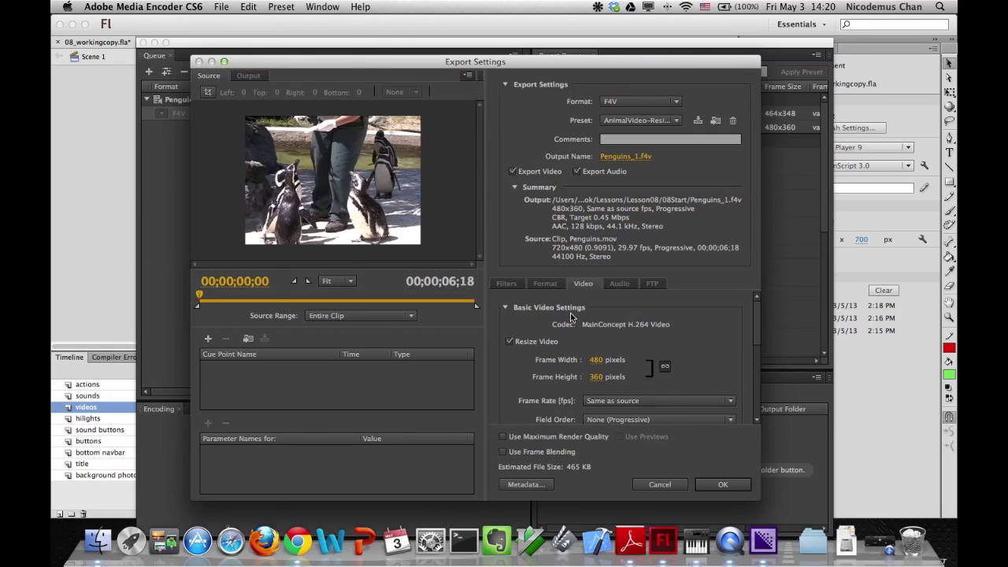
Look over the available export formats and F4V presets for Penguins.mov without changing the selection.
left_click(619, 103)
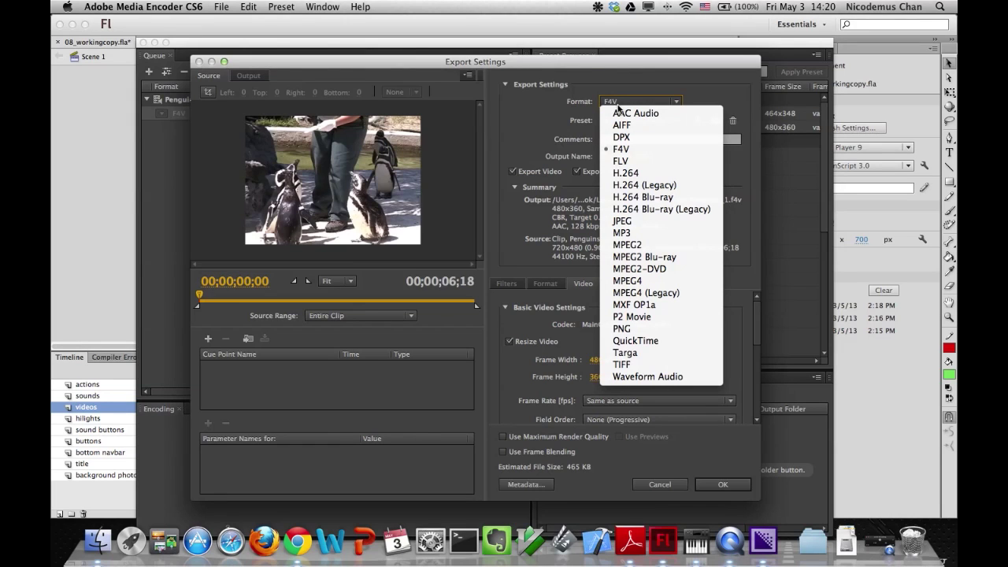
left_click(612, 121)
left_click(612, 122)
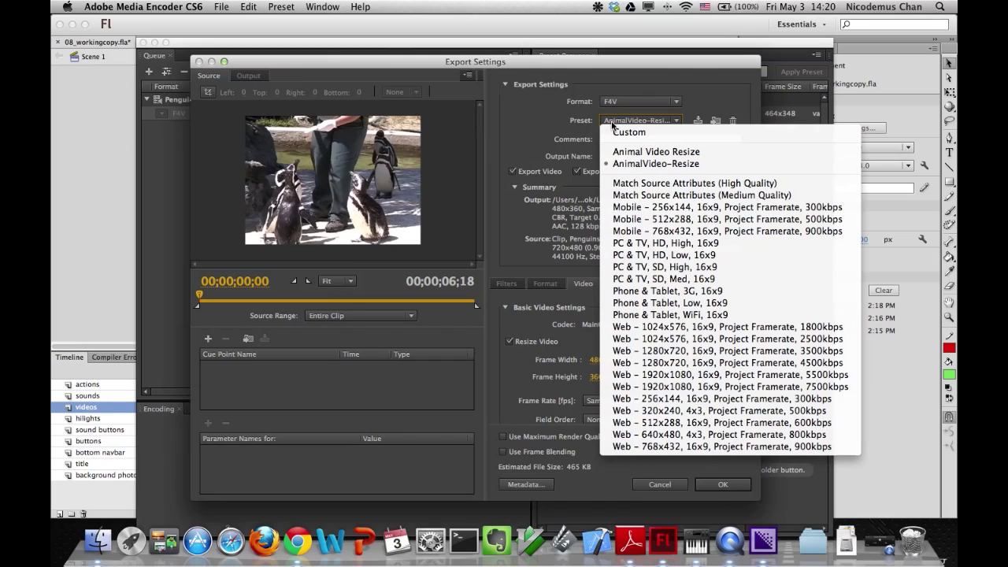
left_click(547, 126)
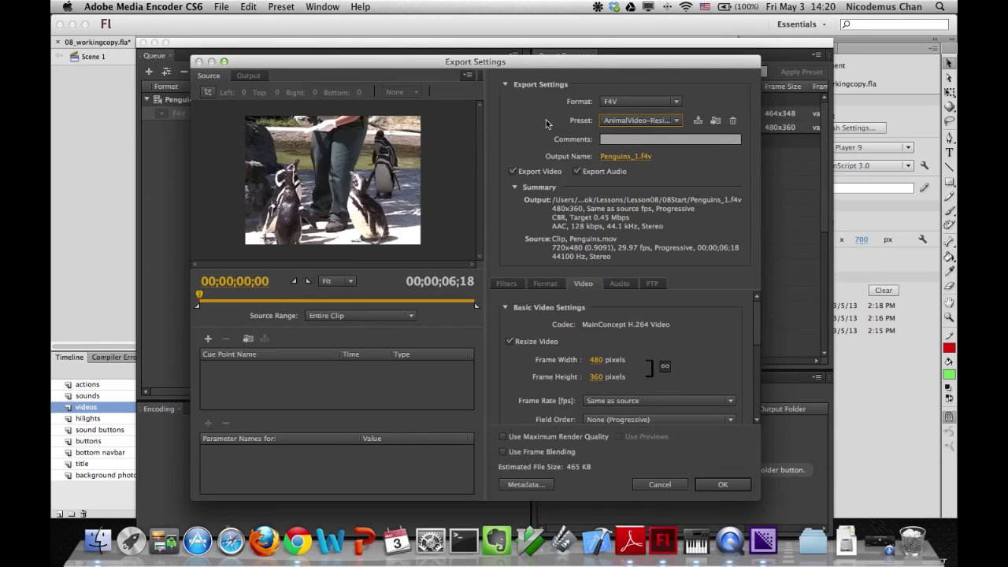
View the FLV video options for Penguins.mov, discard the format change and quit Adobe Media Encoder.
left_click(639, 103)
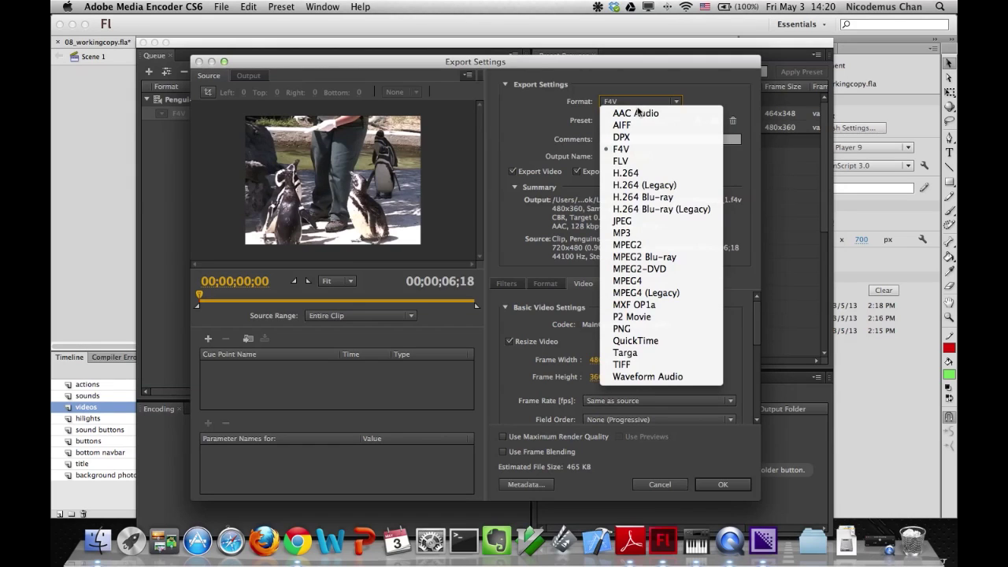
left_click(622, 161)
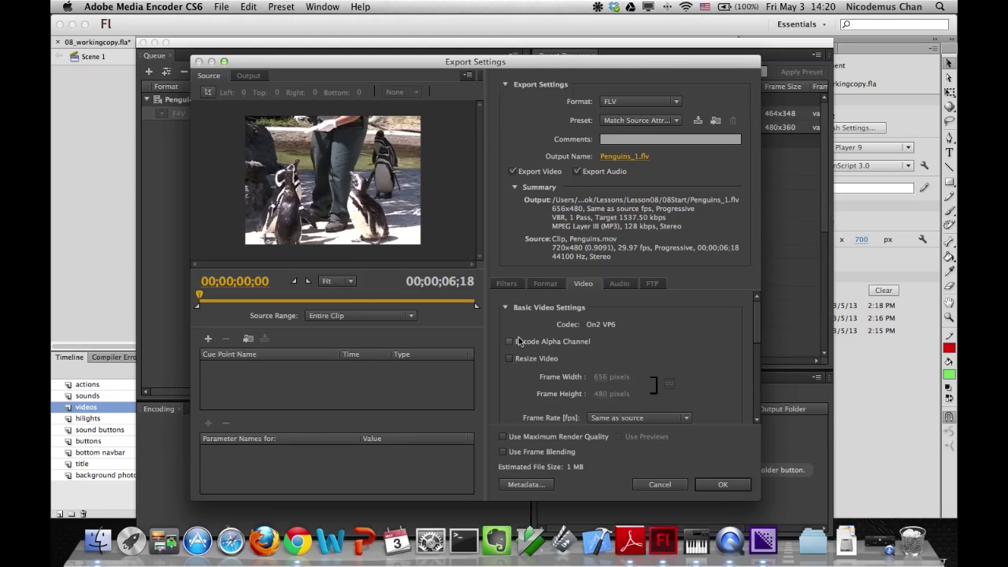
left_click(649, 484)
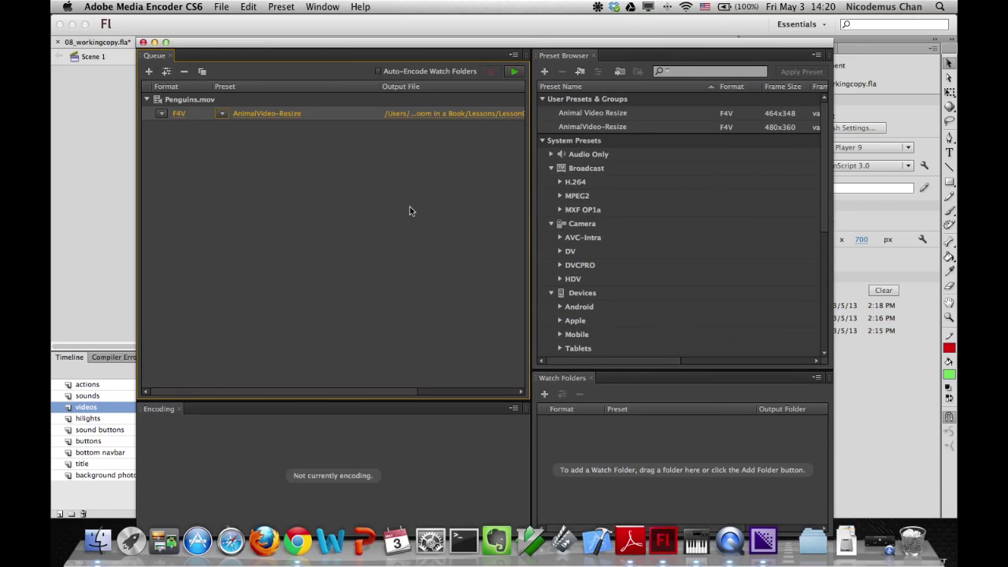
left_click(142, 43)
key("super+q")
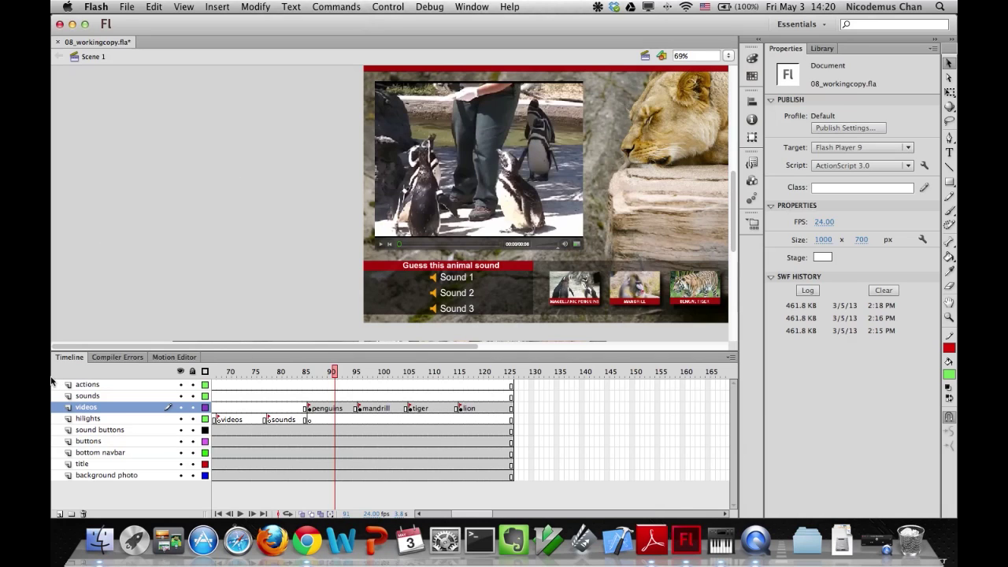
Add a new layer above the videos layer and name it popupvideo.
left_click(60, 514)
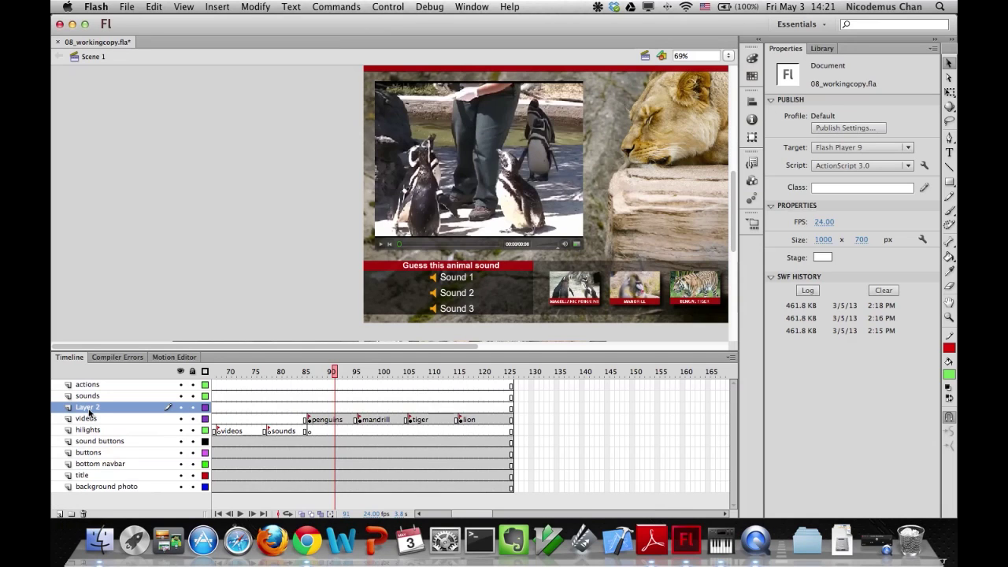
double_click(87, 408)
type("po")
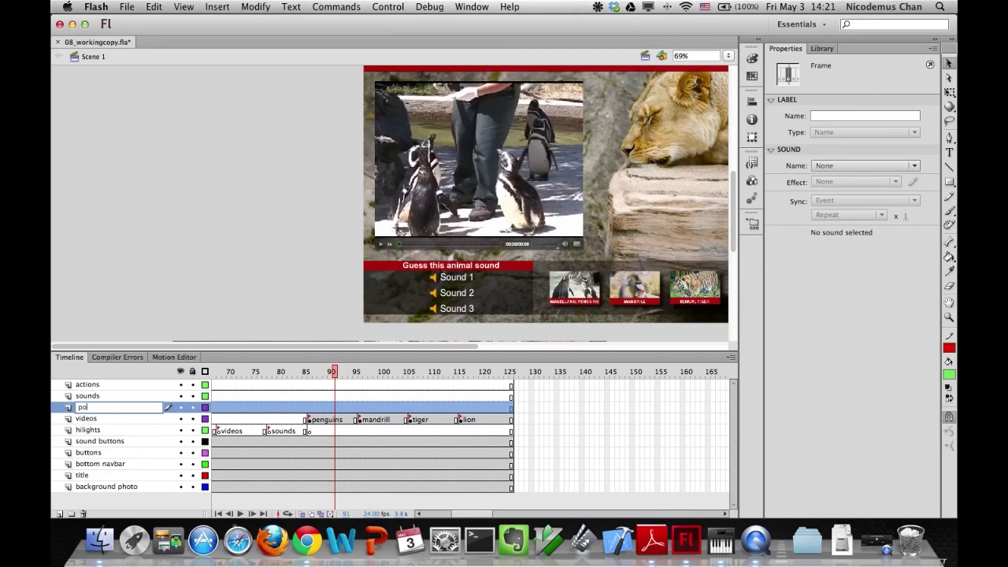
type("pupvideo")
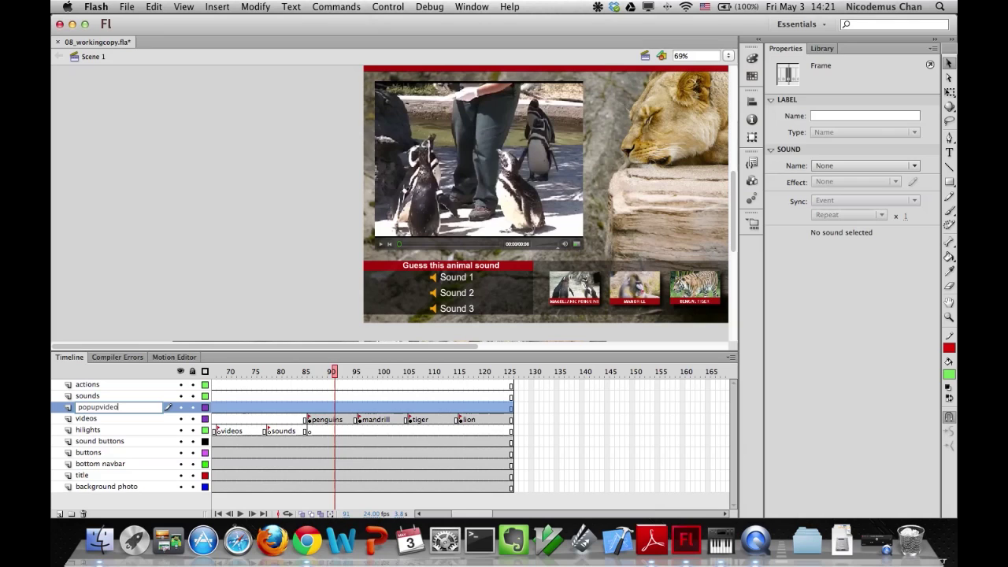
key("Return")
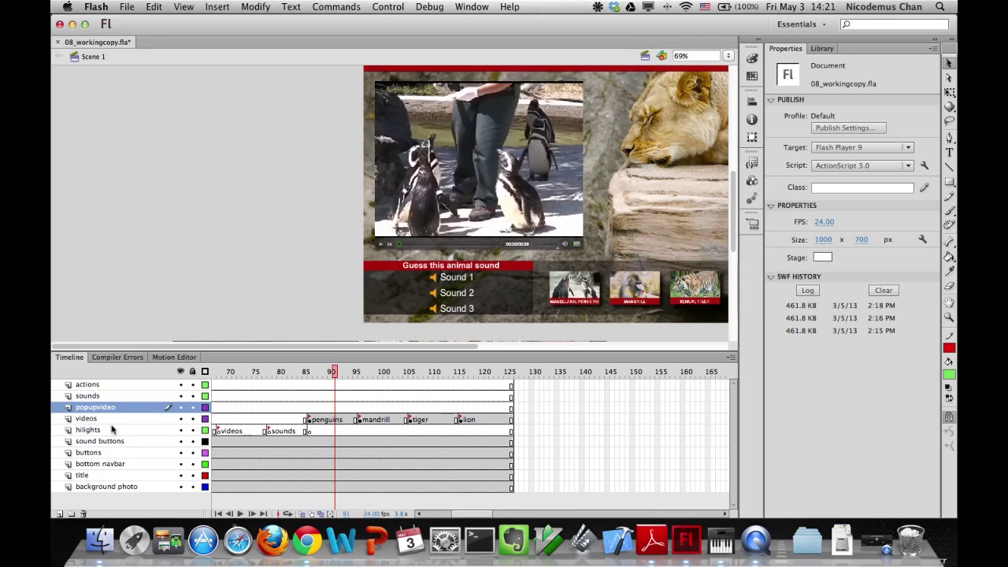
Insert a keyframe at frame 50 of the popupvideo layer, in line with the home label.
left_click_drag(473, 514, 446, 517)
left_click(440, 408)
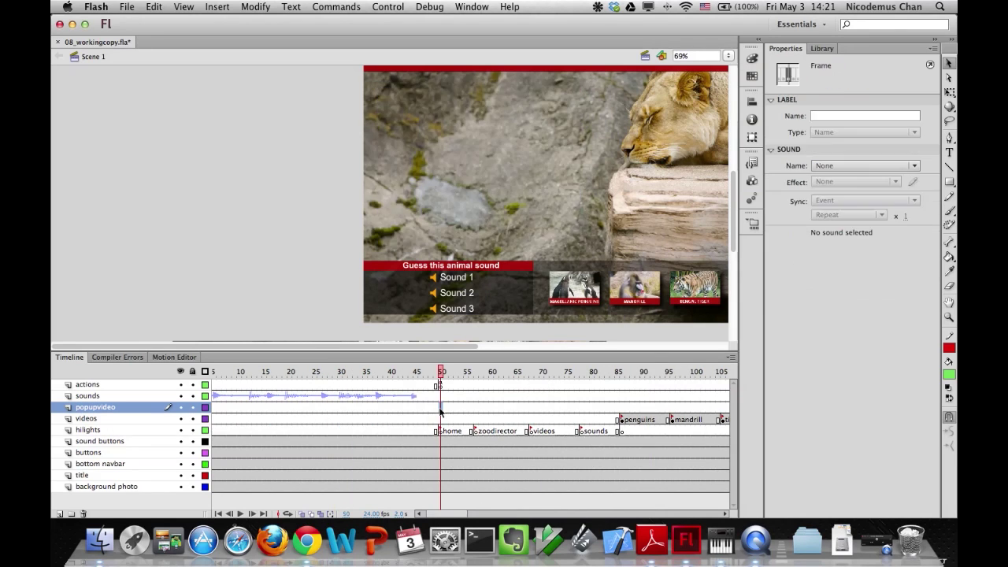
right_click(439, 408)
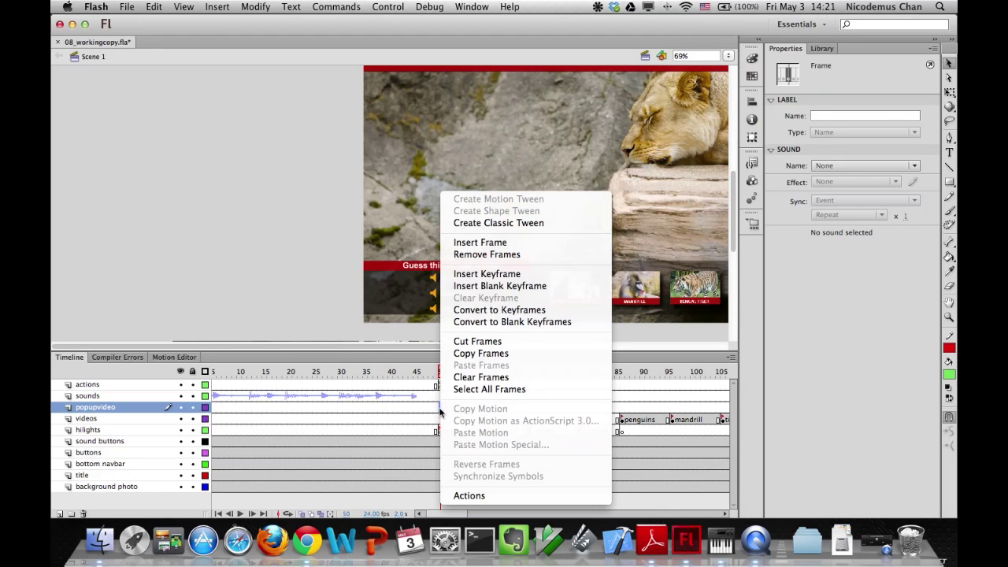
left_click(469, 272)
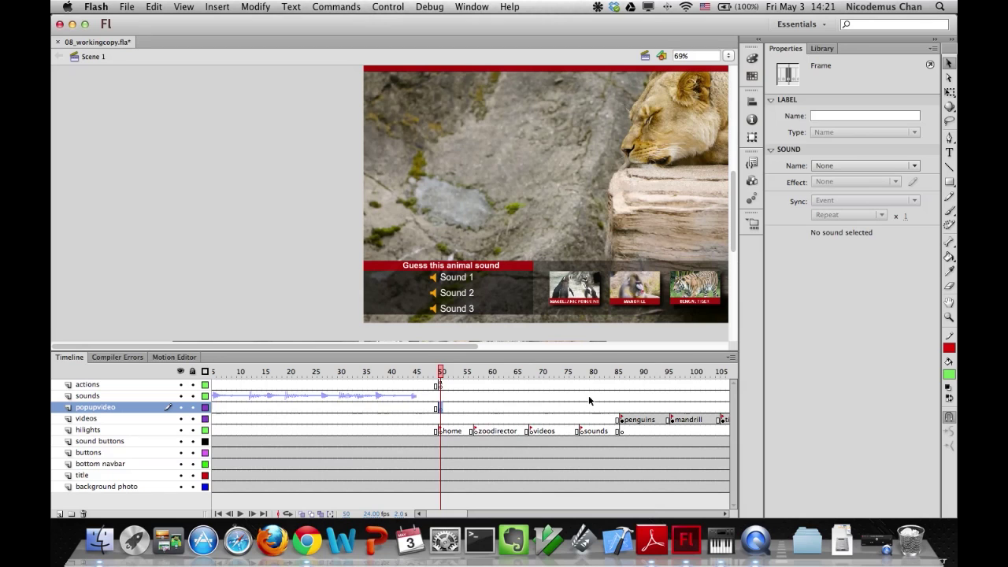
Insert a keyframe at frame 86 of the popupvideo layer, in line with the penguins label.
left_click(622, 408)
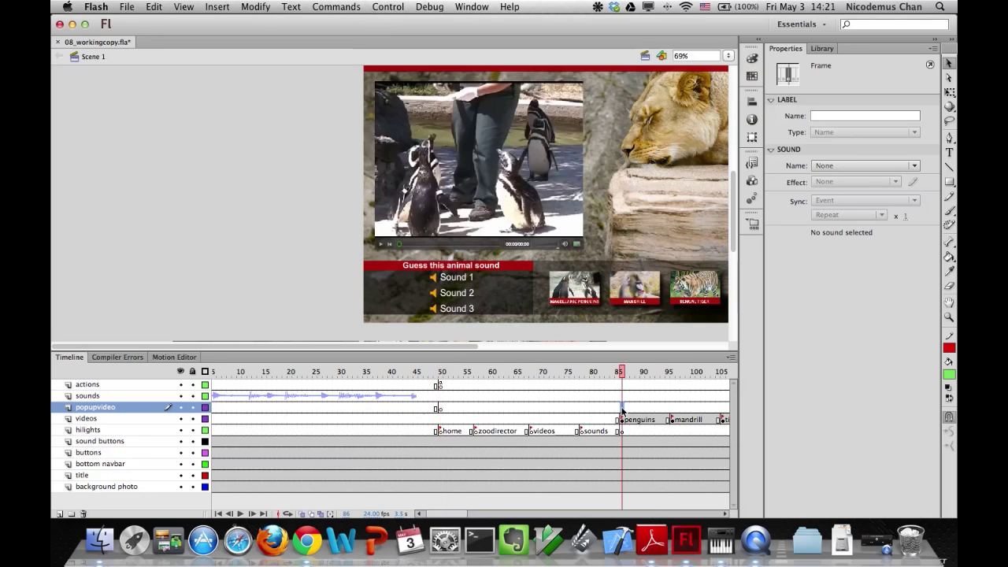
right_click(622, 410)
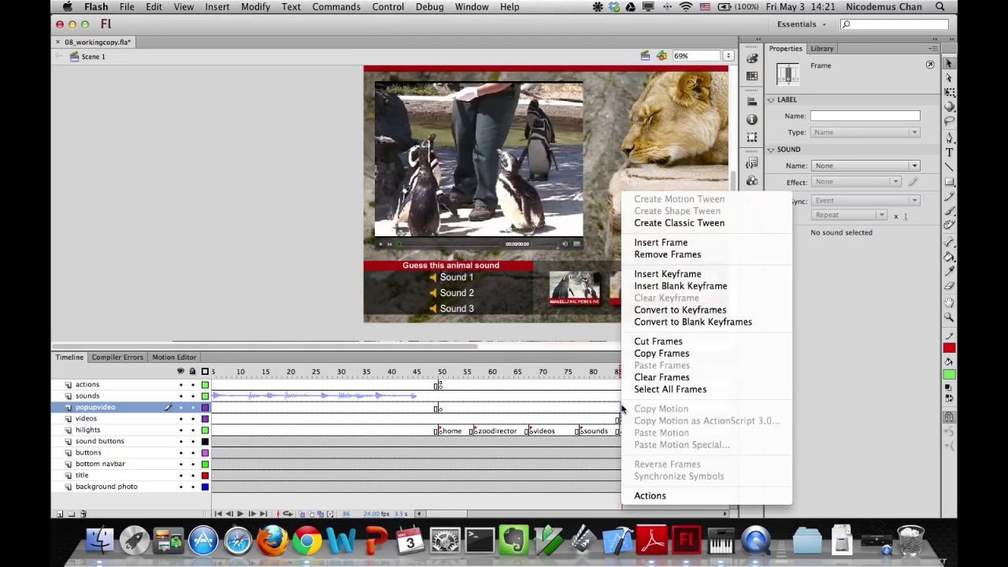
left_click(668, 274)
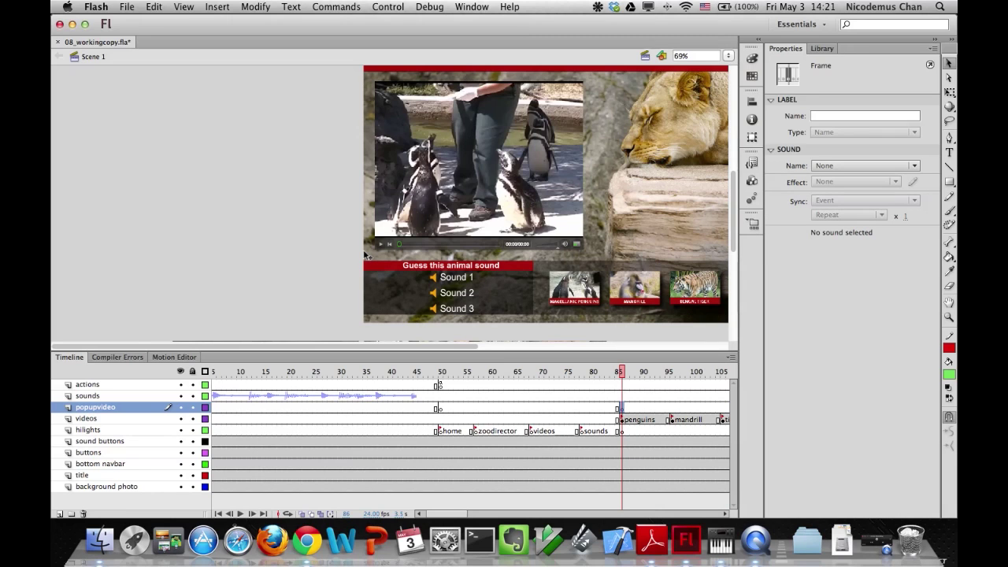
Start a video import at frame 50 of the popupvideo layer and choose Popup.flv from the 08Start folder as the source.
left_click(440, 408)
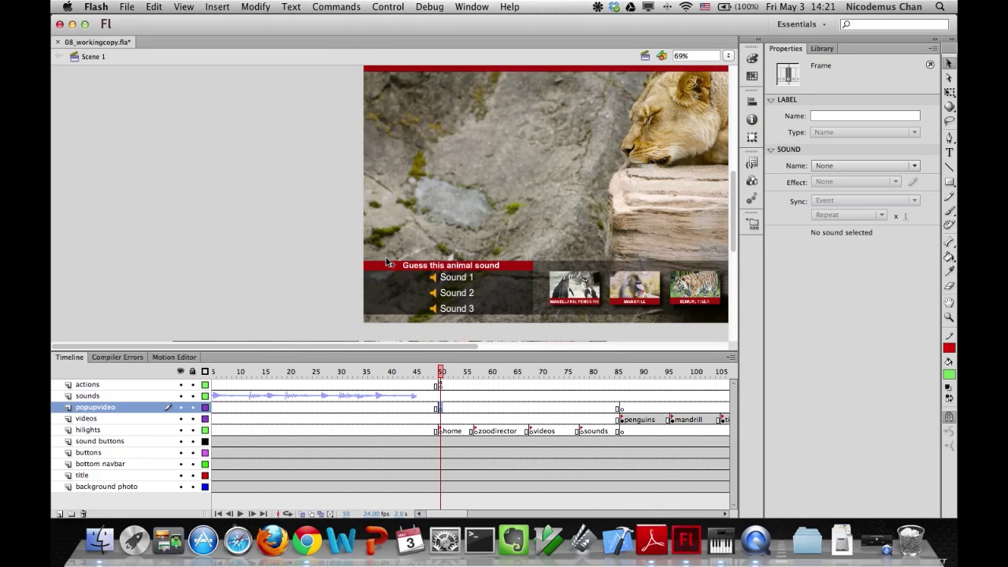
left_click(127, 6)
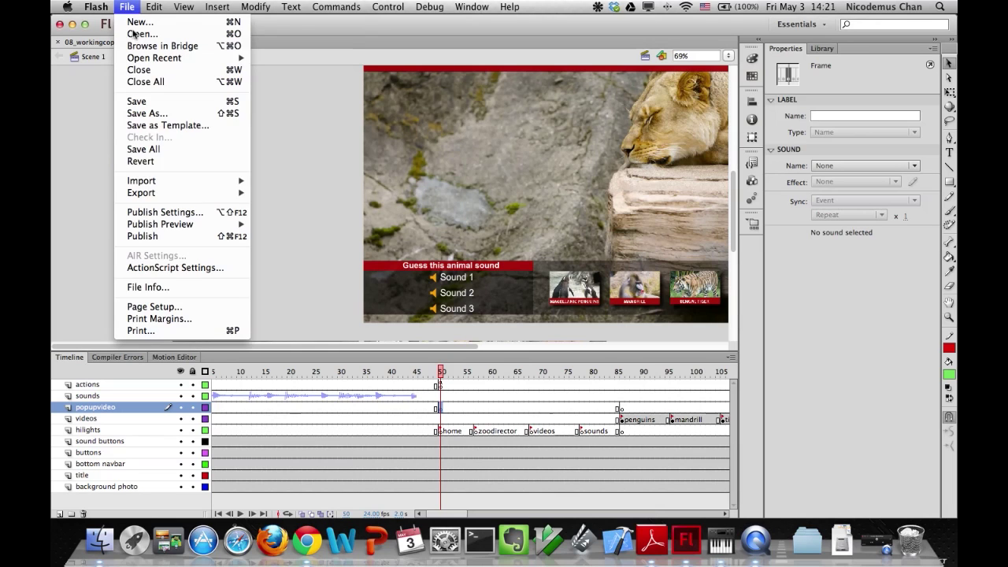
mouse_move(167, 184)
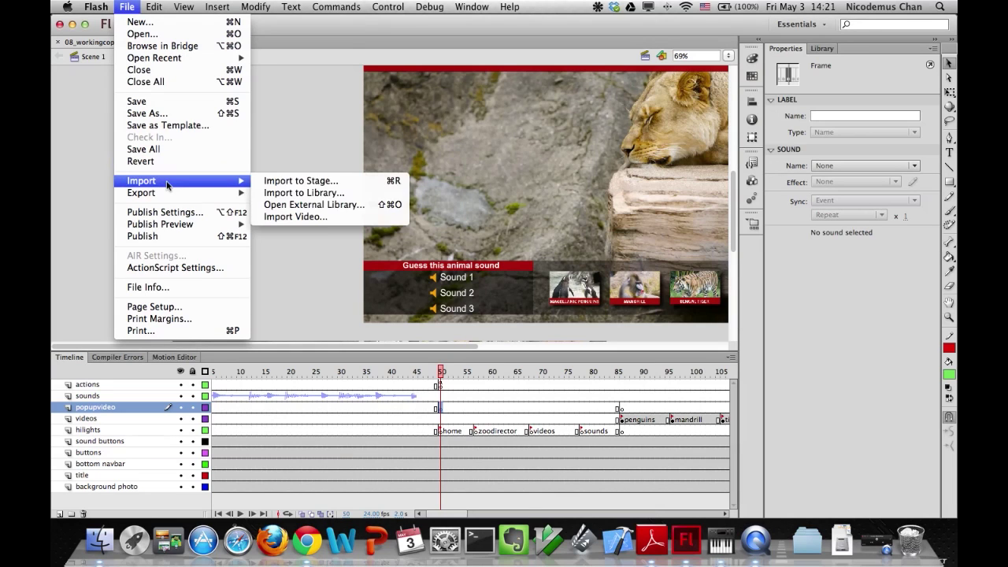
left_click(280, 221)
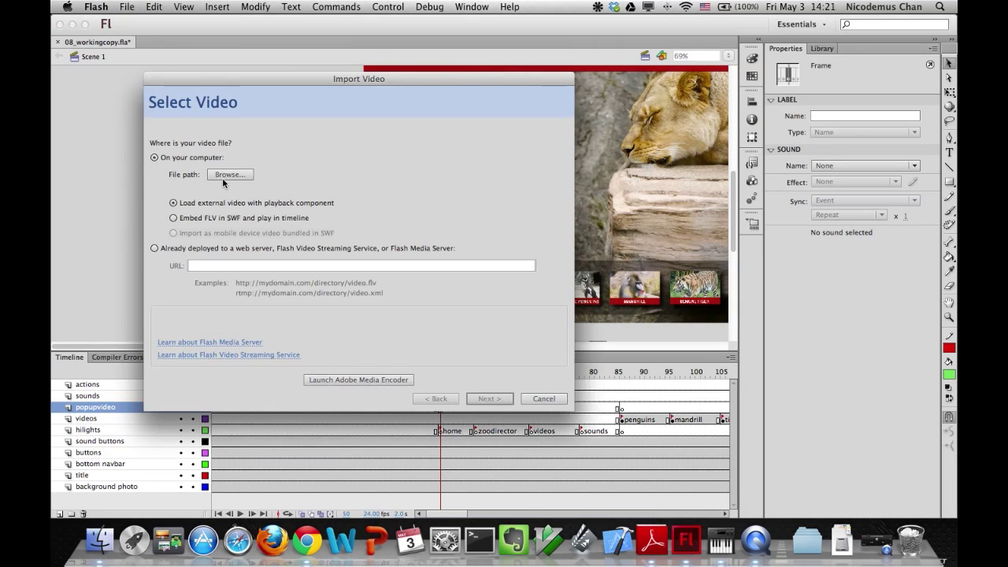
left_click(224, 175)
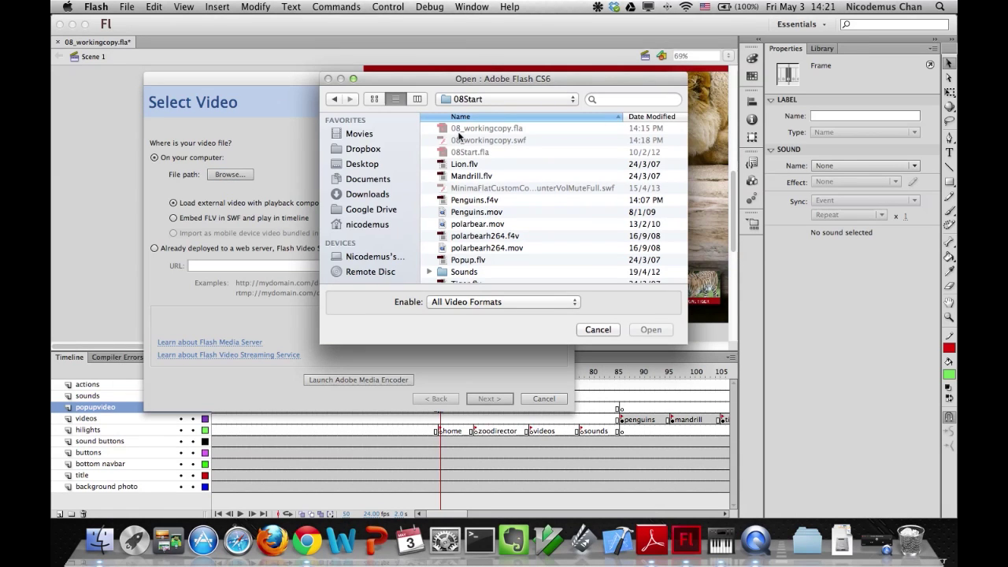
left_click(468, 260)
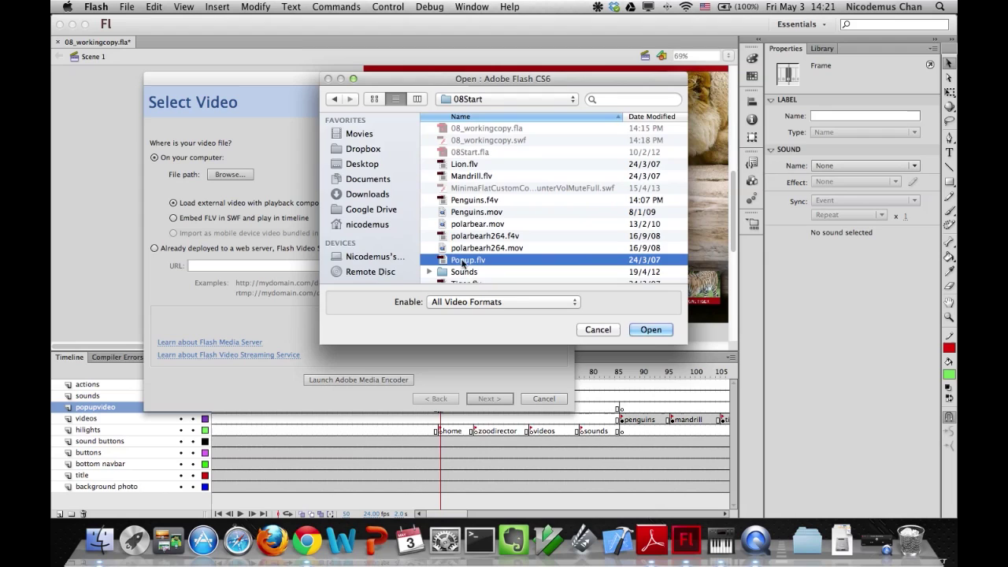
left_click(650, 329)
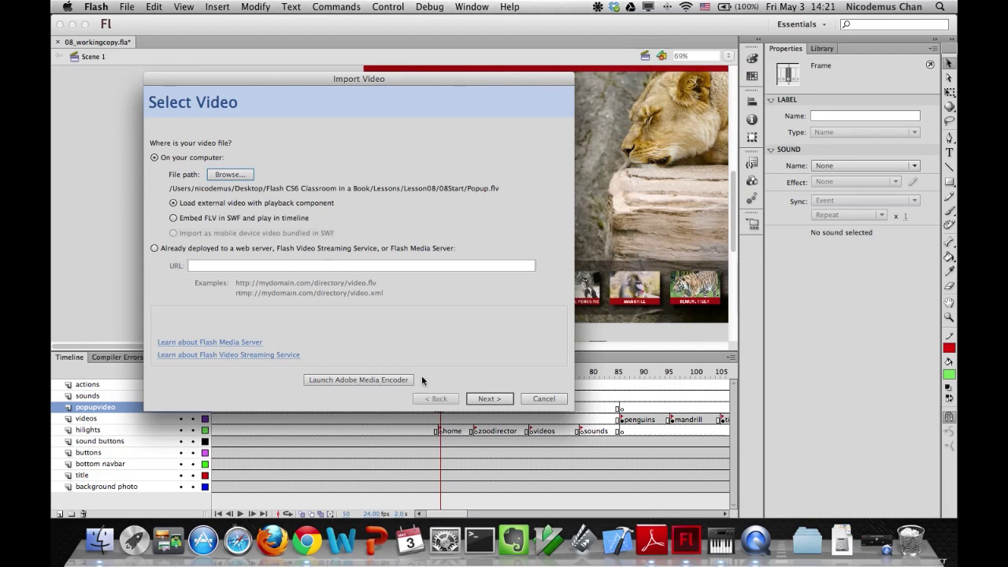
Keep external loading with the playback component and the MinimaFlatCustomColorPlayBackSeekCounterVolMuteFull.swf skin, and finish importing Popup.flv.
left_click(487, 401)
left_click(487, 399)
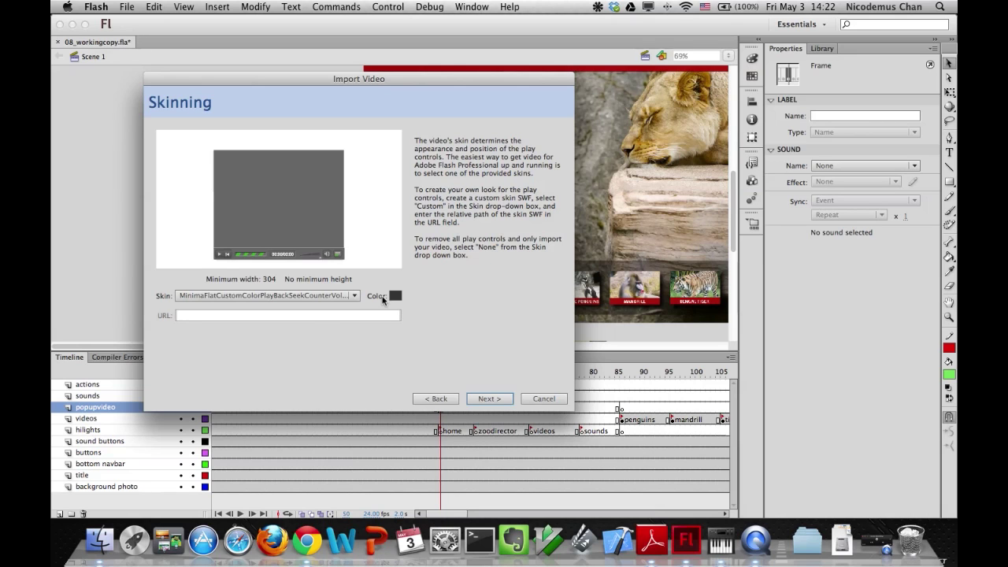
left_click(354, 295)
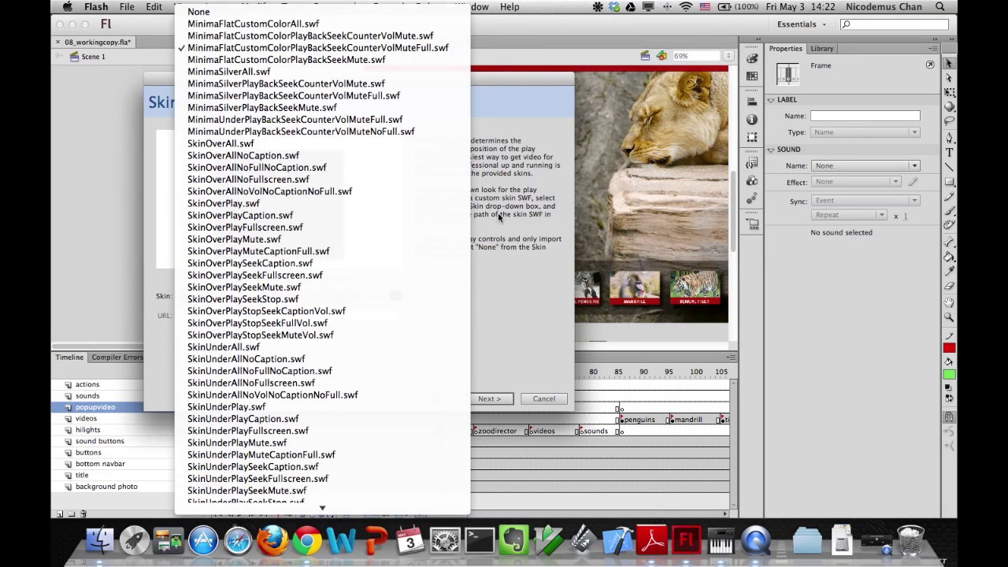
left_click(516, 319)
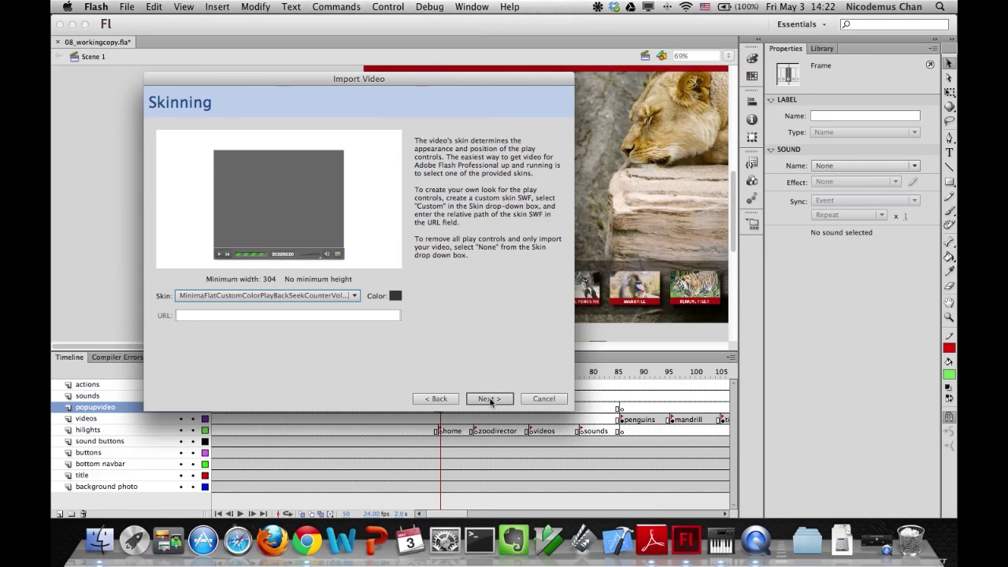
left_click(490, 399)
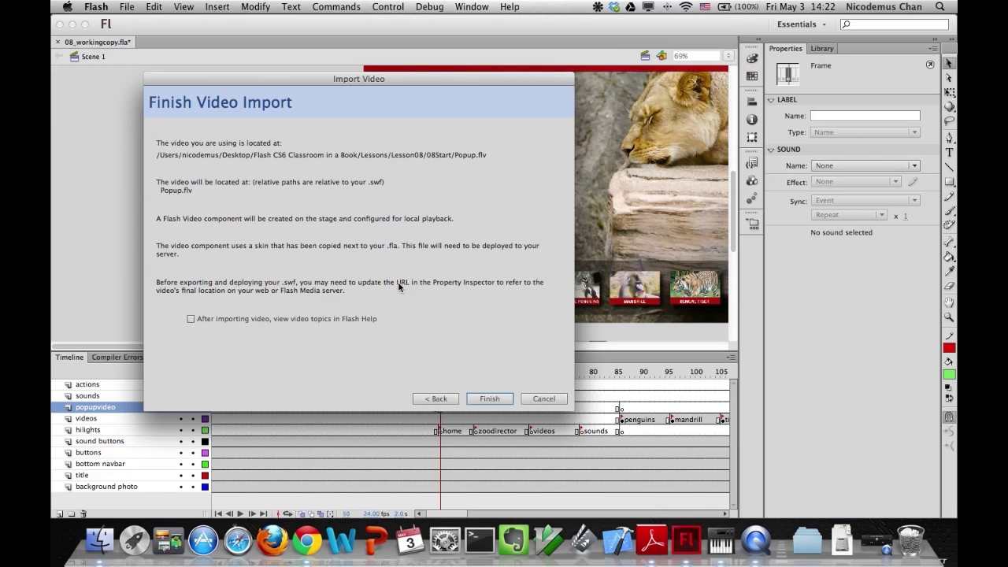
left_click(490, 399)
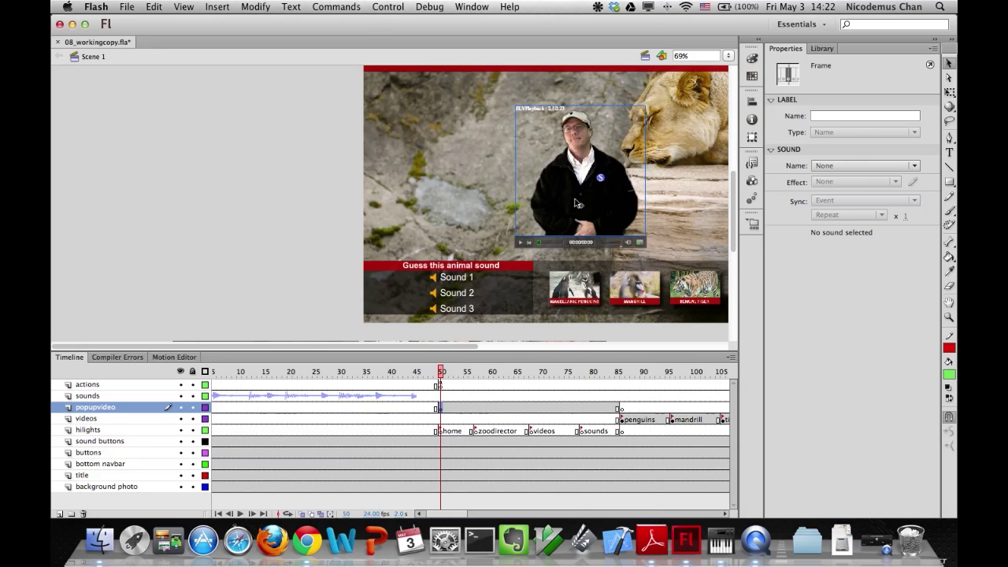
Play the popup video on the stage, then test the movie and pause and resume the popup video there.
left_click(523, 245)
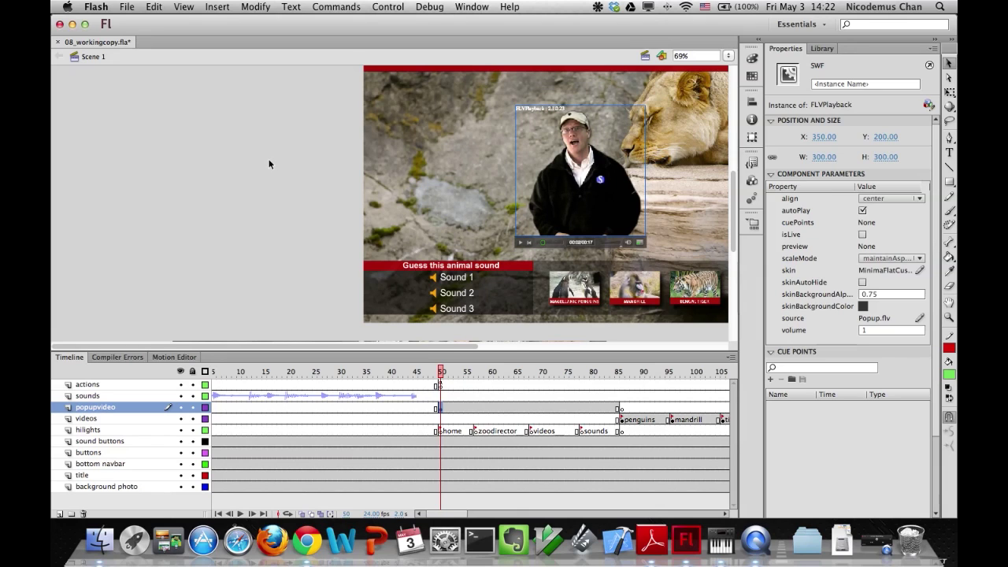
key("super+Return")
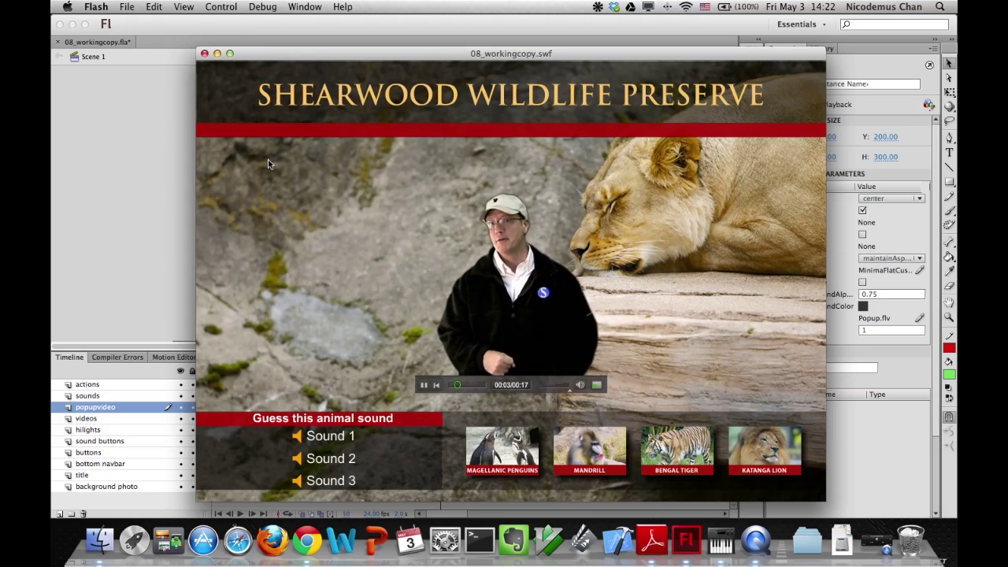
left_click(423, 385)
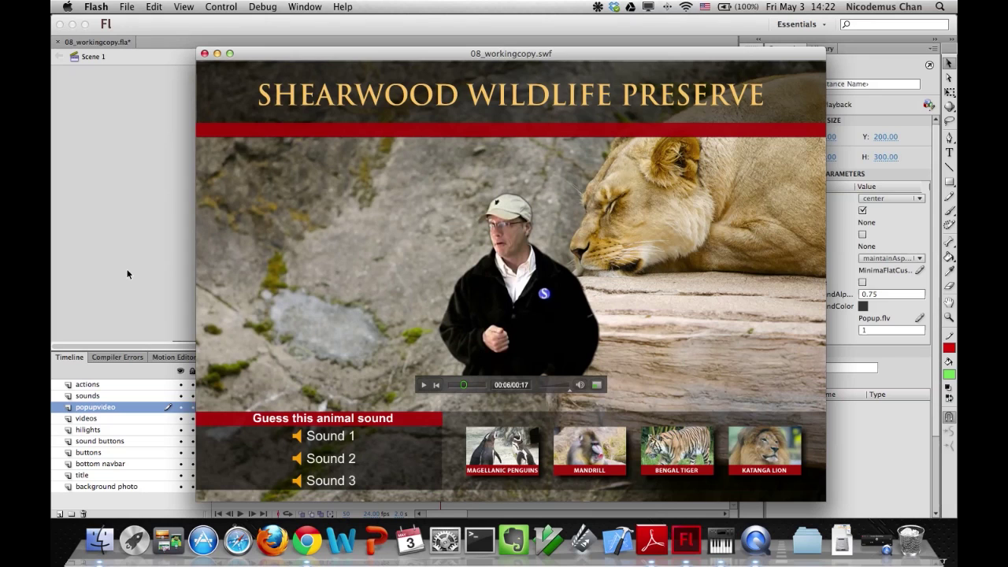
left_click(416, 385)
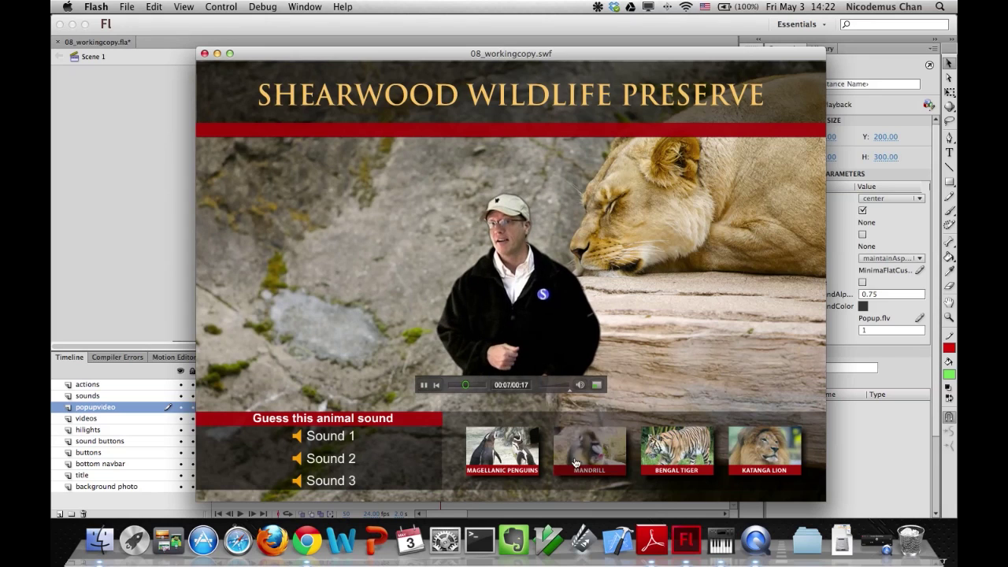
Switch between the animal videos in the test movie using their thumbnails, pause the lion video and close the test.
left_click(506, 451)
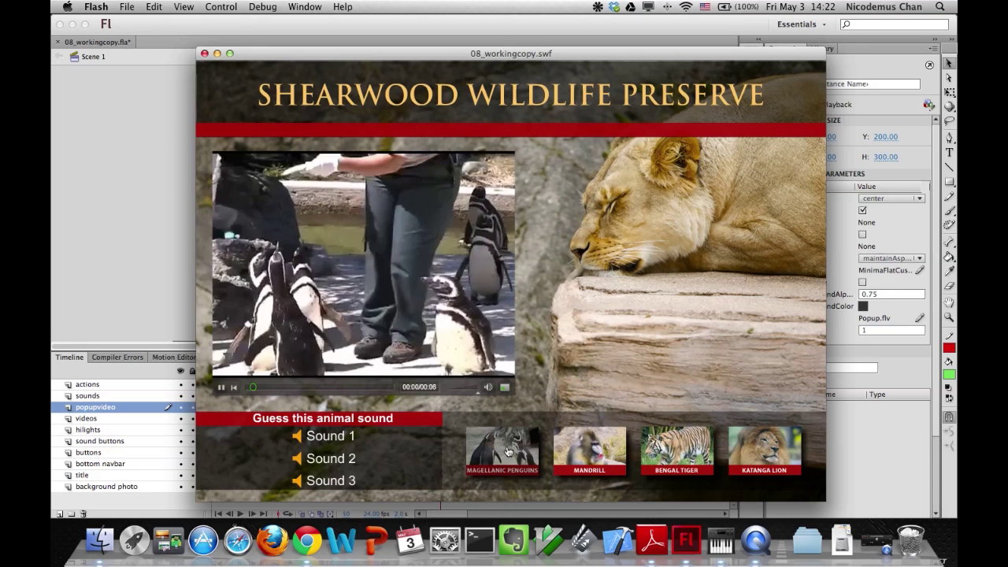
left_click(568, 454)
left_click(678, 455)
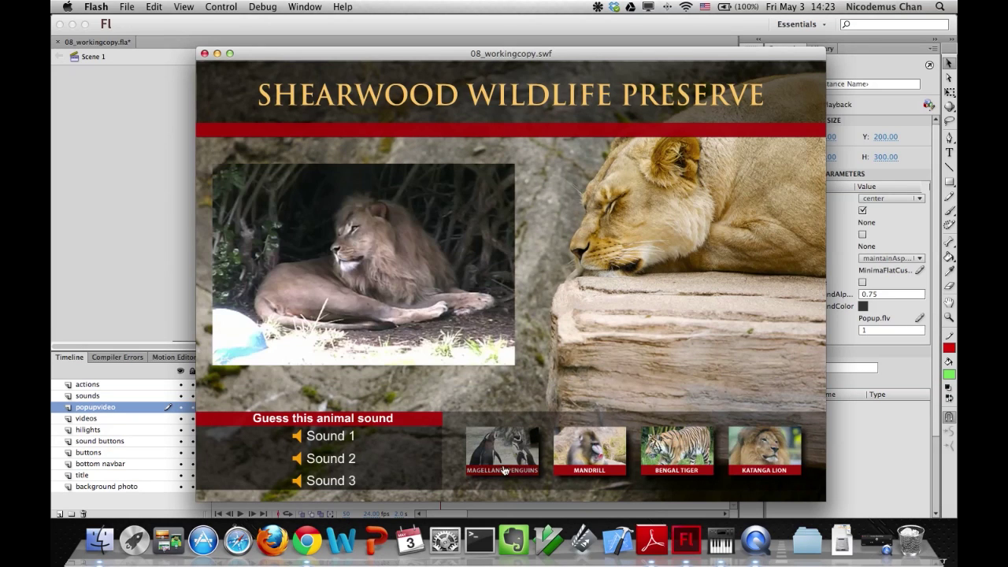
mouse_move(220, 377)
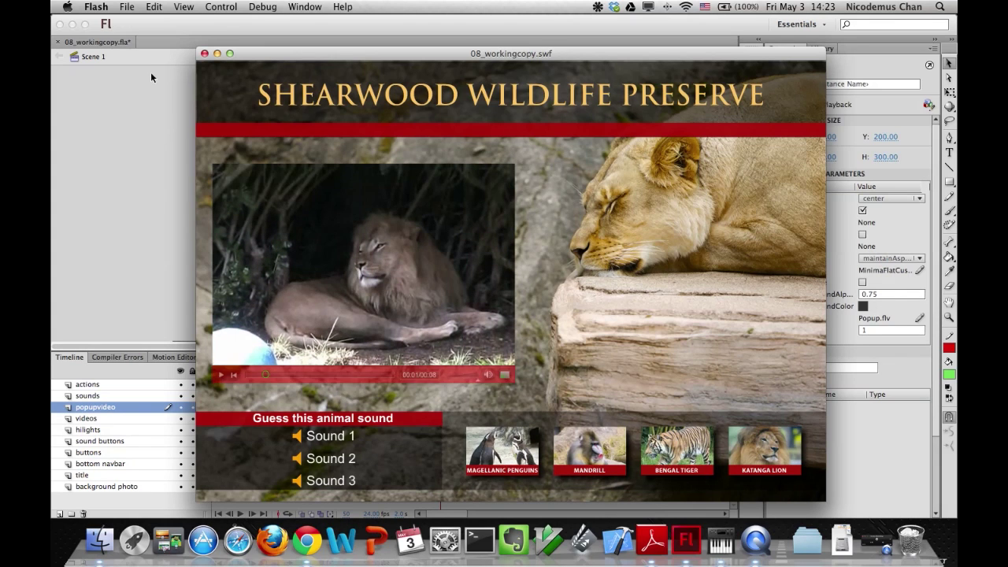
left_click(204, 54)
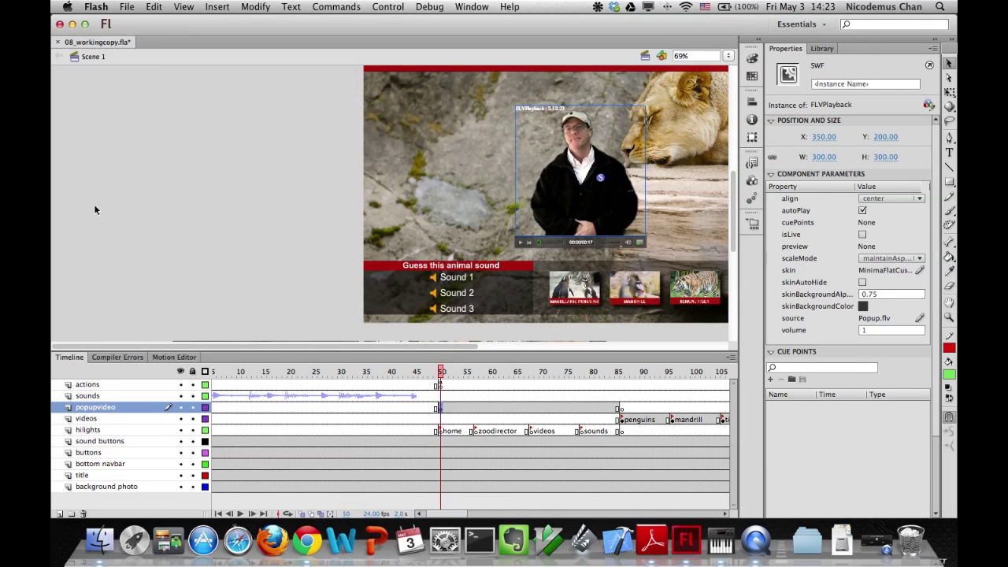
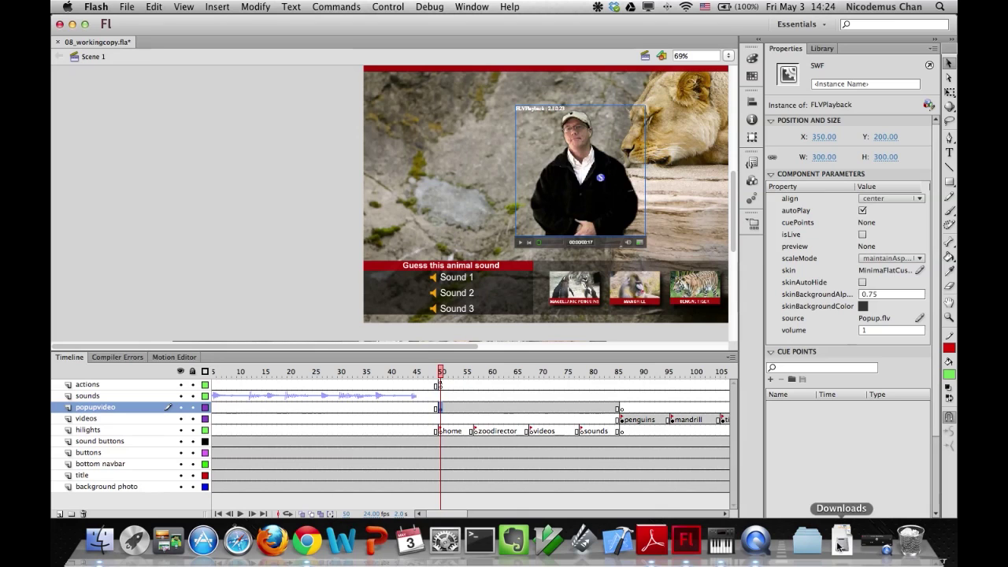
left_click(750, 542)
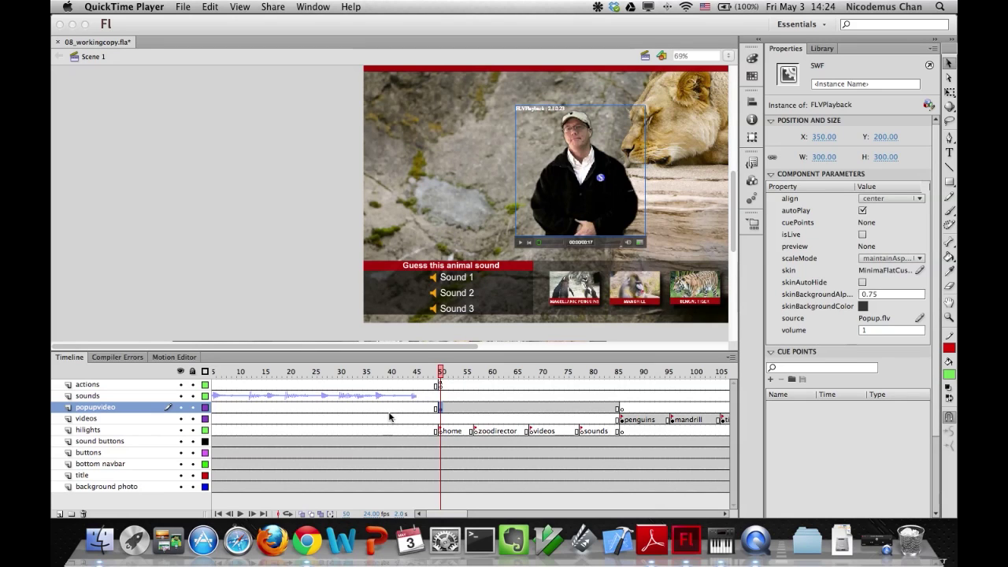
left_click(440, 410)
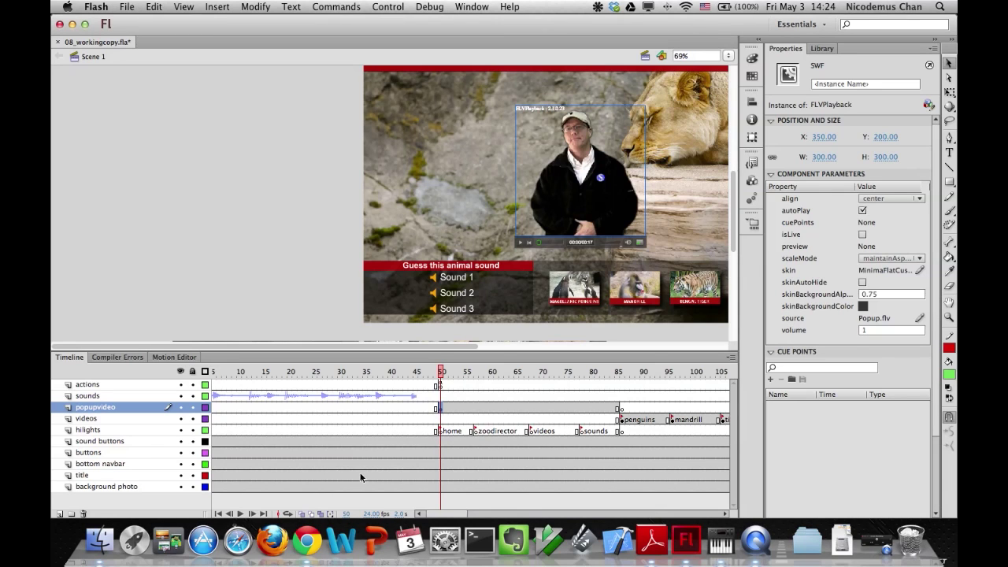
Play the popup video on the stage, pause it at 2 seconds and add an ActionScript cue point there.
left_click(521, 245)
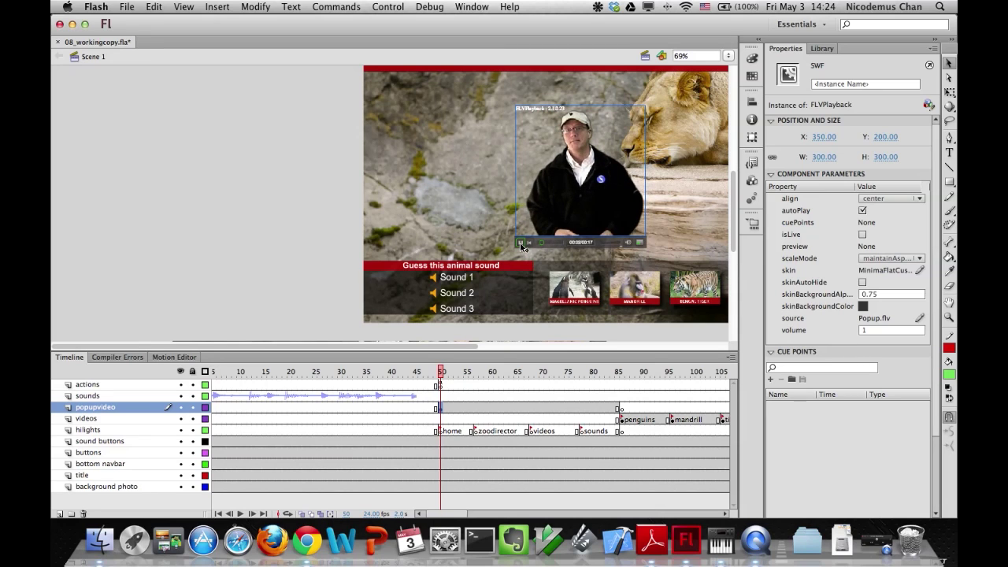
left_click(521, 245)
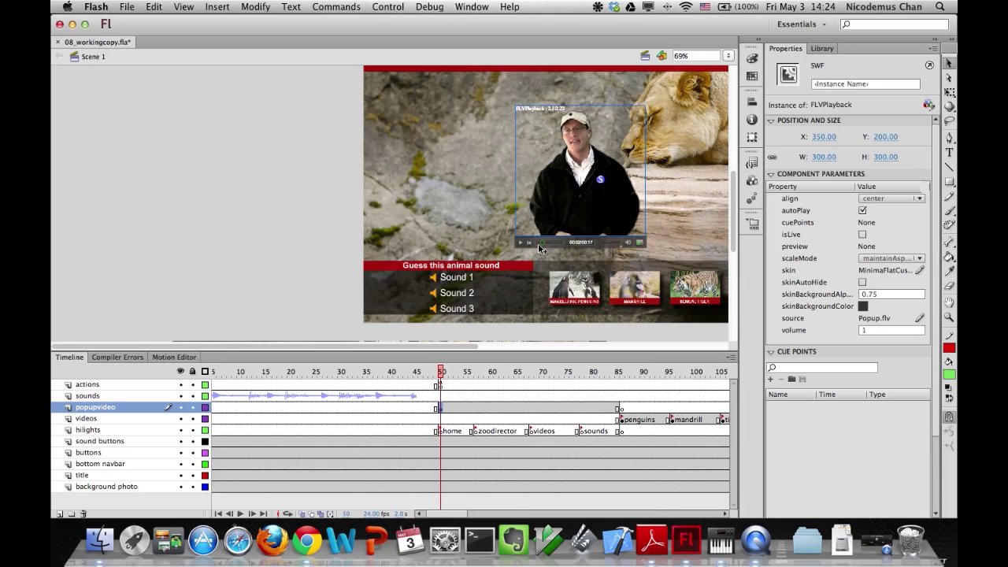
left_click(771, 380)
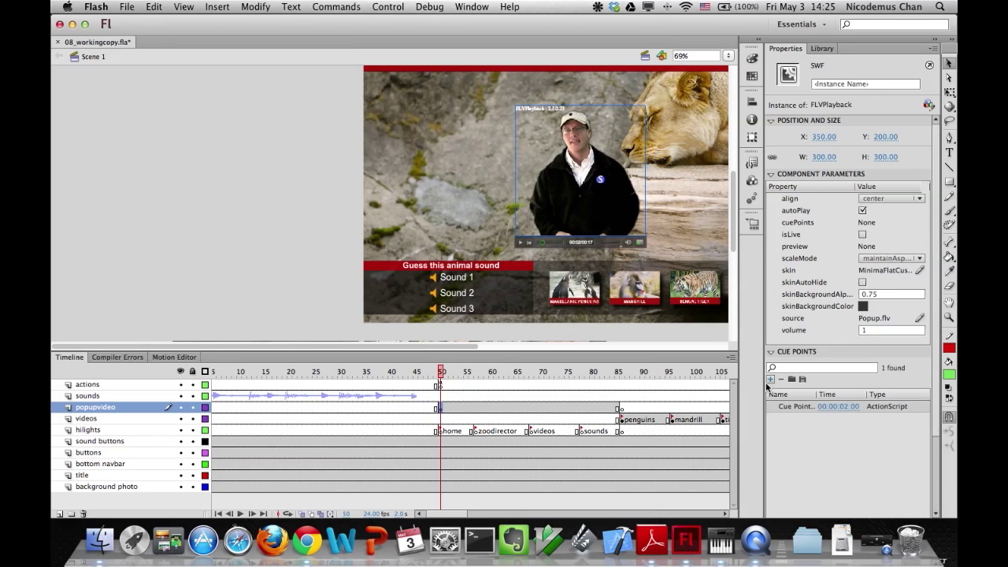
Rename the 2-second cue point of the popup video as namecue.
scroll(780, 401, "down", 2)
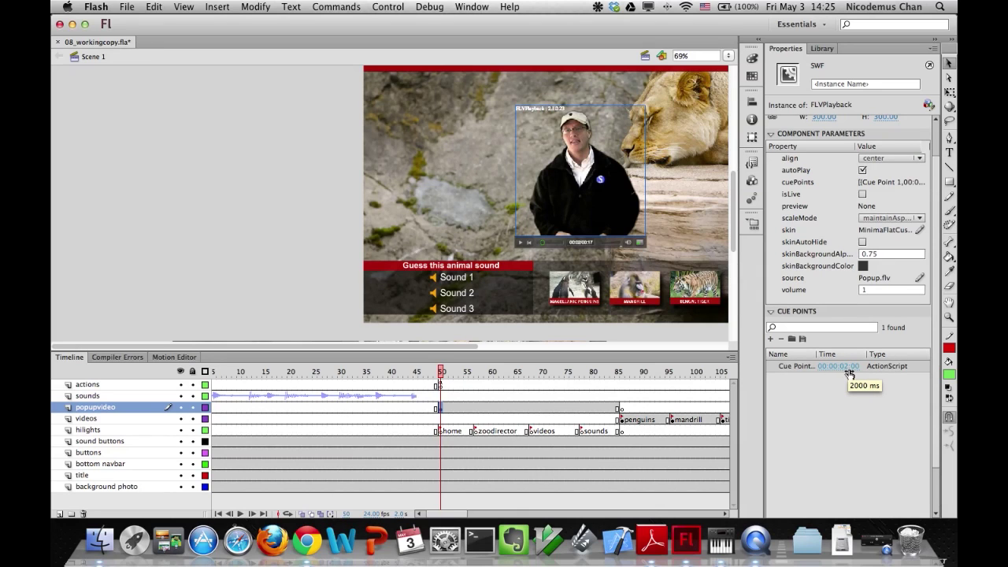
left_click(793, 367)
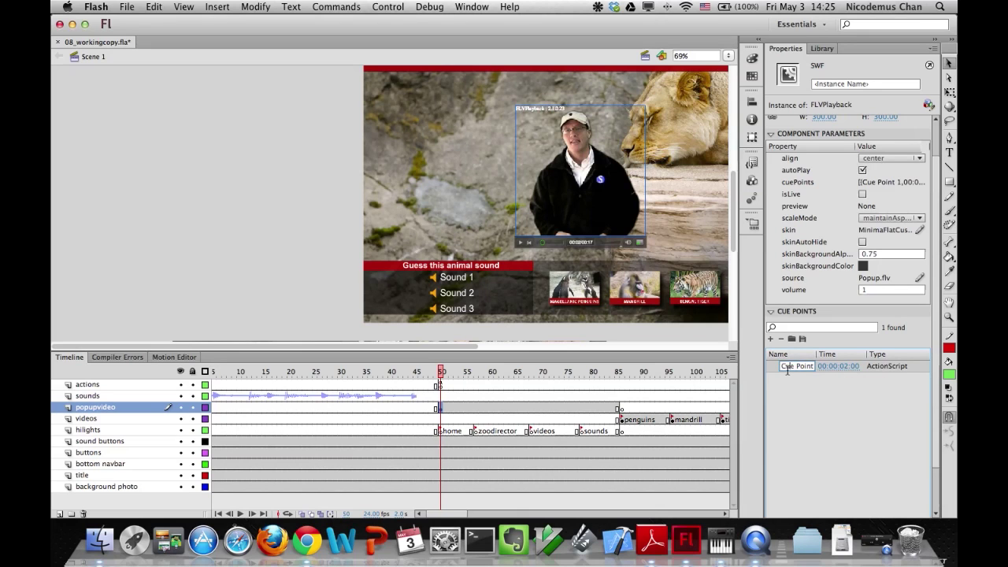
left_click(812, 368)
left_click_drag(812, 368, 764, 367)
type("1")
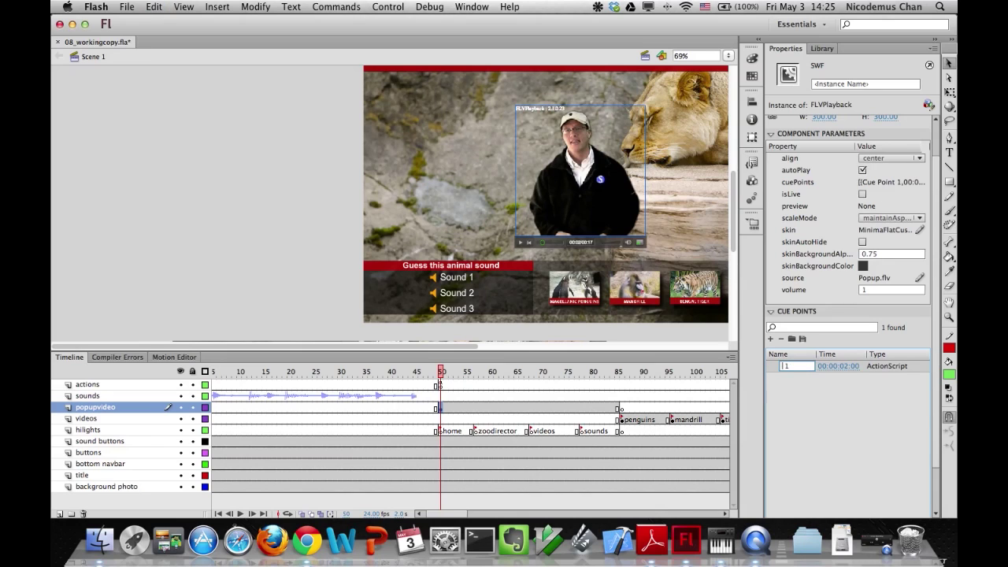
key("super+a")
type("namecue")
key("Return")
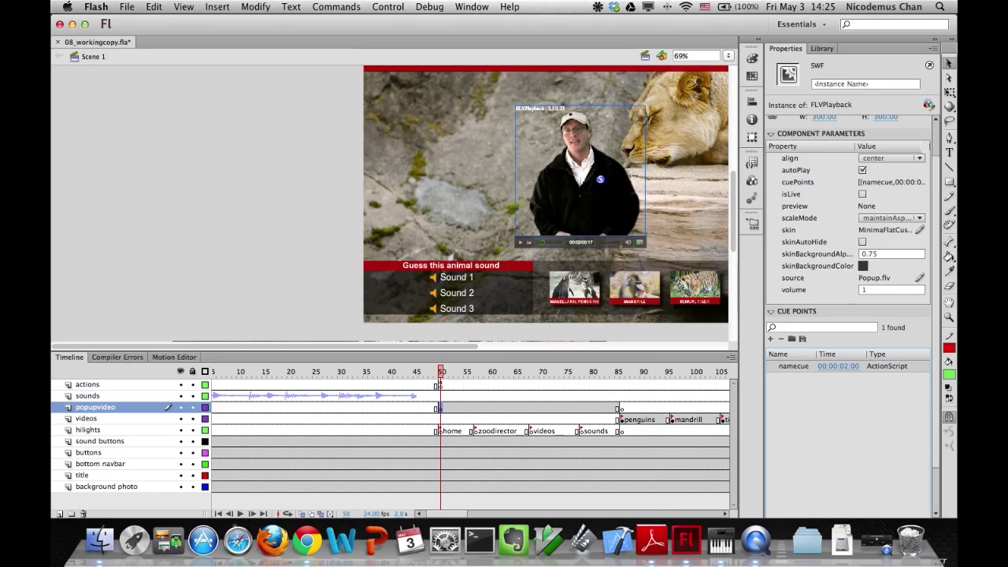
Play the popup video on to 13 seconds, pause it and add a second ActionScript cue point.
left_click(520, 245)
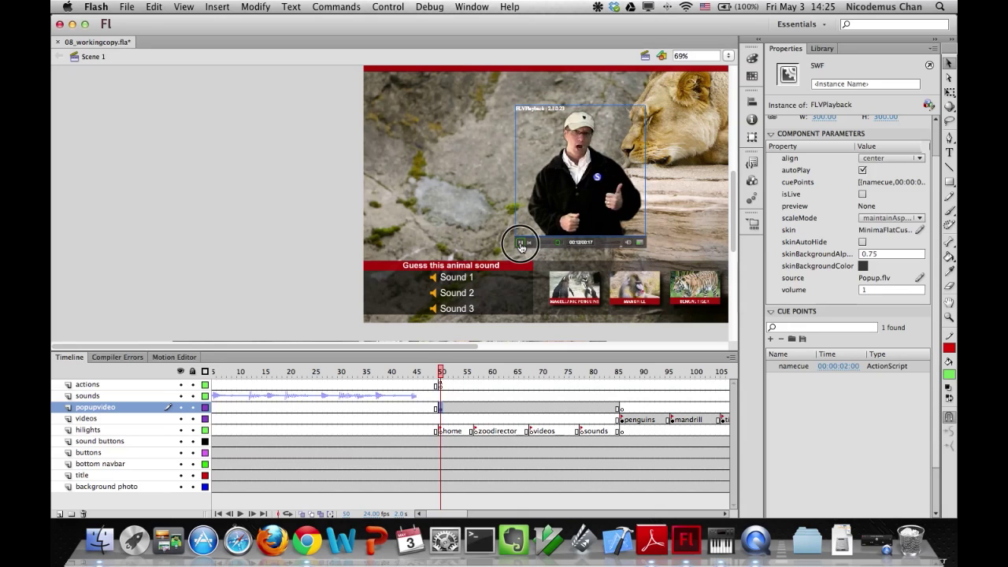
left_click(521, 244)
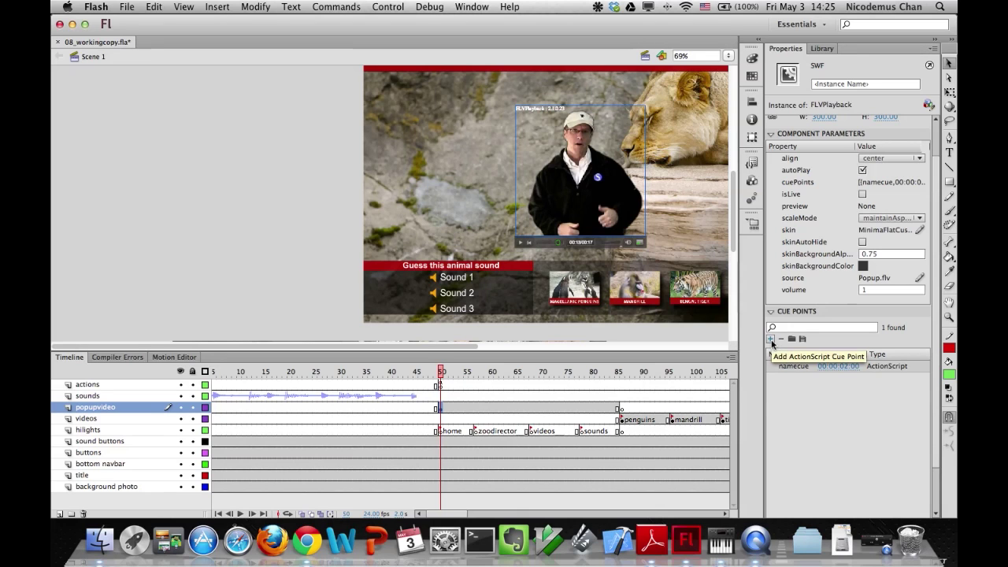
left_click(771, 340)
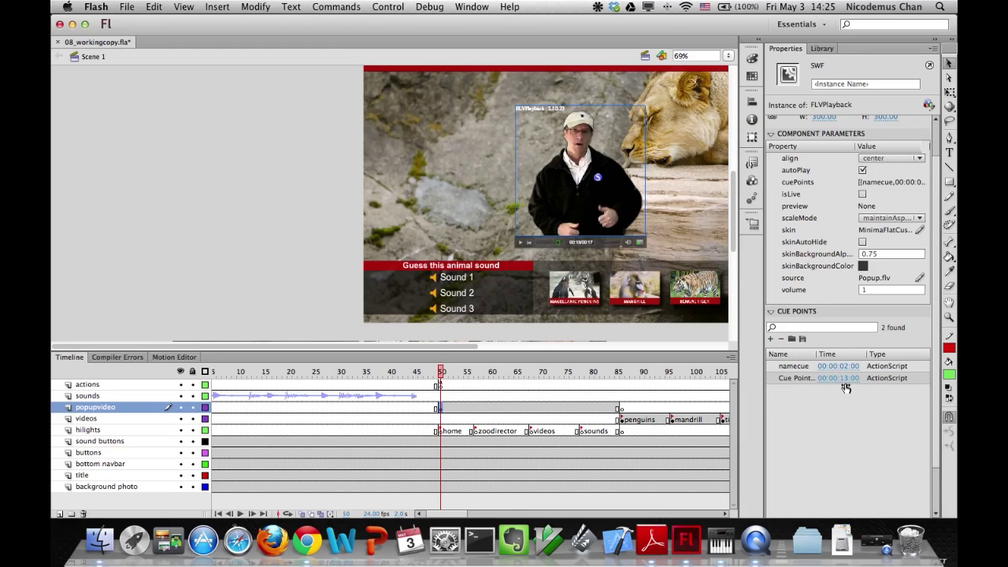
Rename the 13-second cue point of the popup video as videocue and set its time to 00:00:12:00.
left_click(790, 378)
key("super+a")
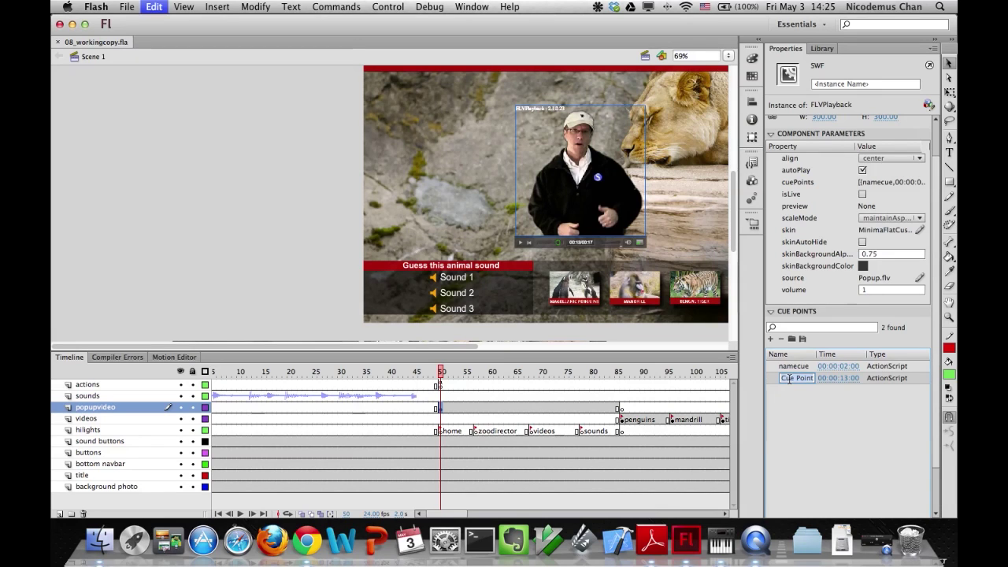
type("vi")
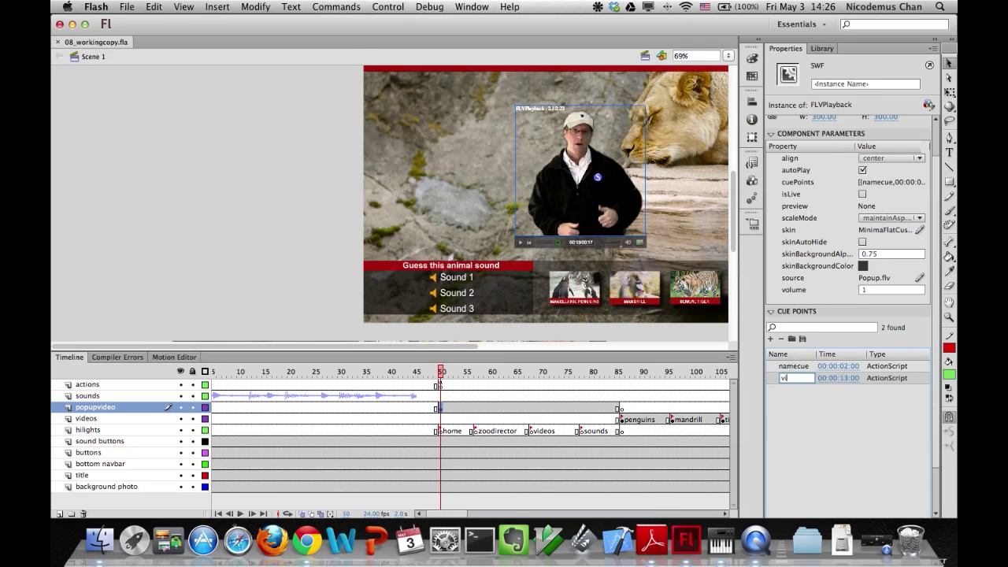
type("deocue")
key("Return")
left_click(844, 380)
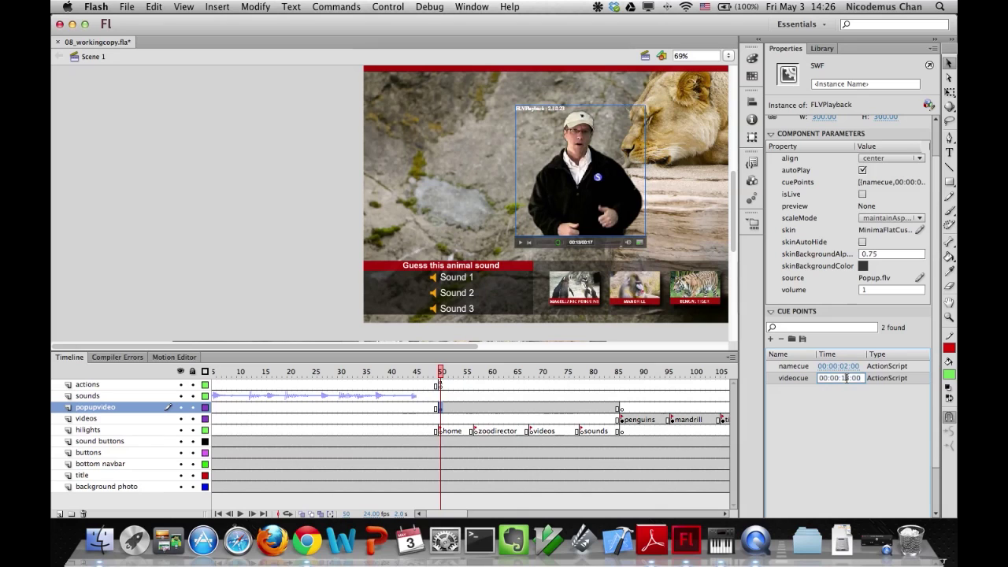
key("super+a")
type("00:00:12:00")
key("Return")
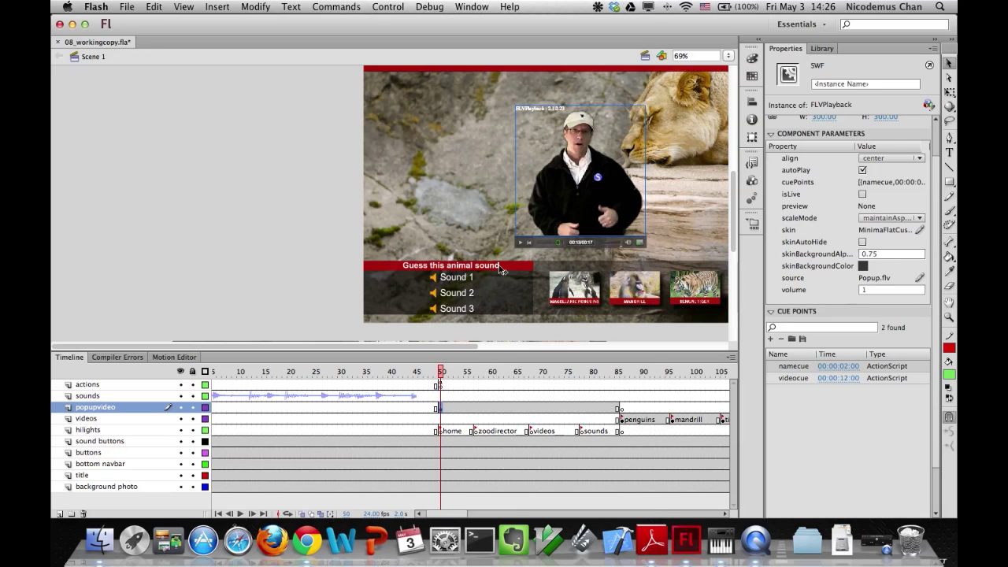
Play the popup video on to 14 seconds and add an ActionScript cue point there named soundcue.
left_click(520, 243)
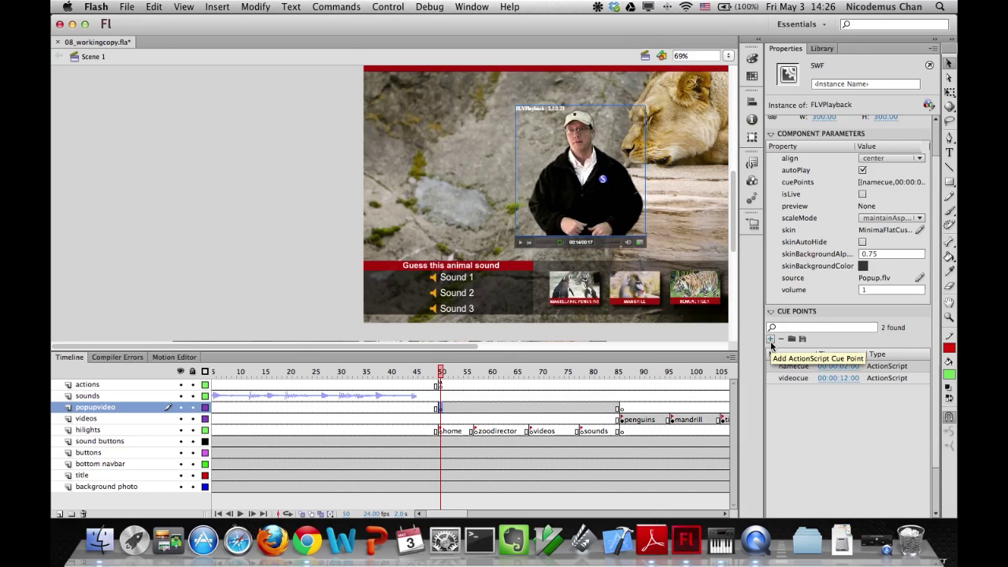
left_click(771, 340)
double_click(780, 389)
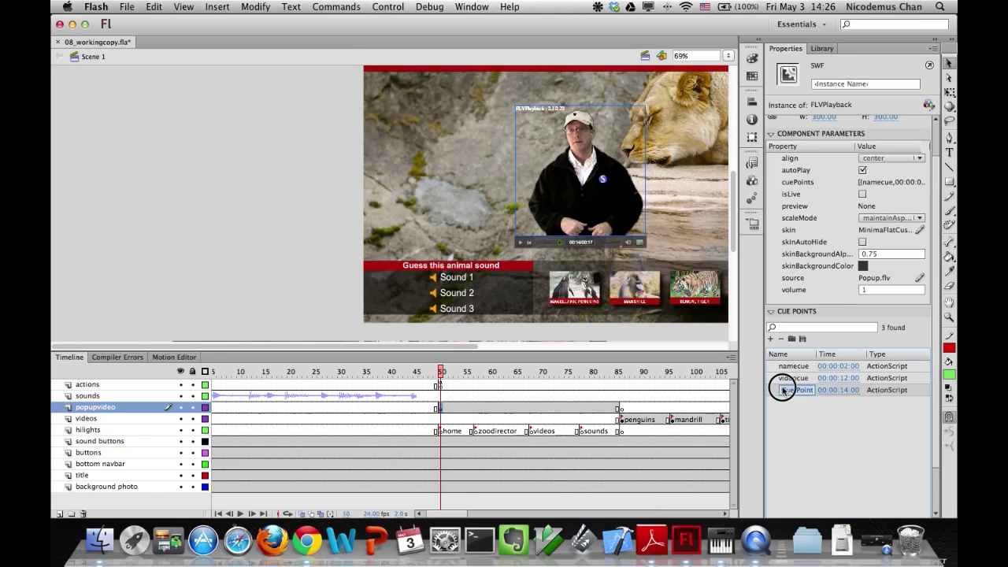
left_click_drag(783, 389, 842, 389)
type("soundcue")
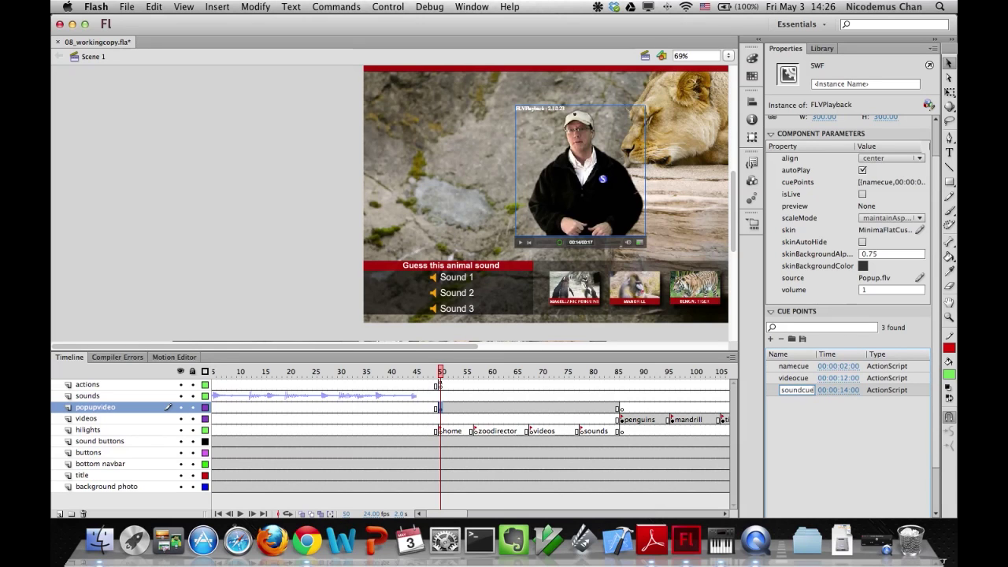
key("Return")
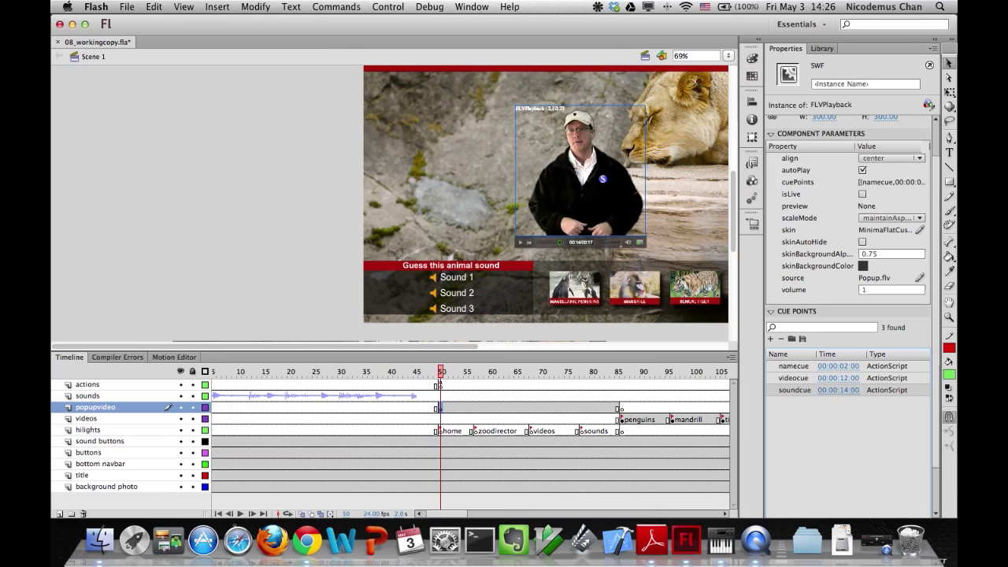
Play the popup video to its end at 17 seconds and add an ActionScript cue point there named endcue.
left_click(521, 244)
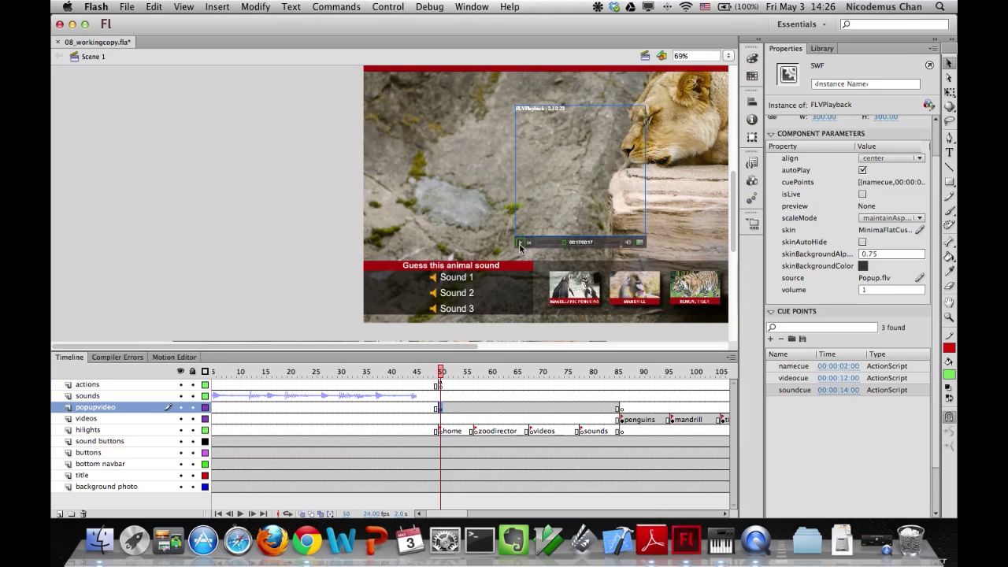
left_click(771, 339)
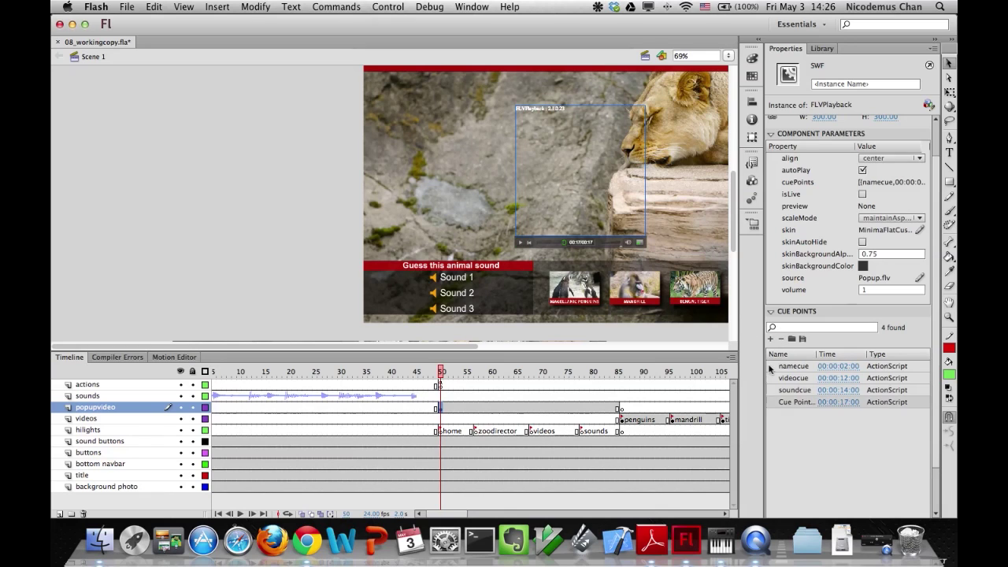
left_click(787, 402)
key("super+a")
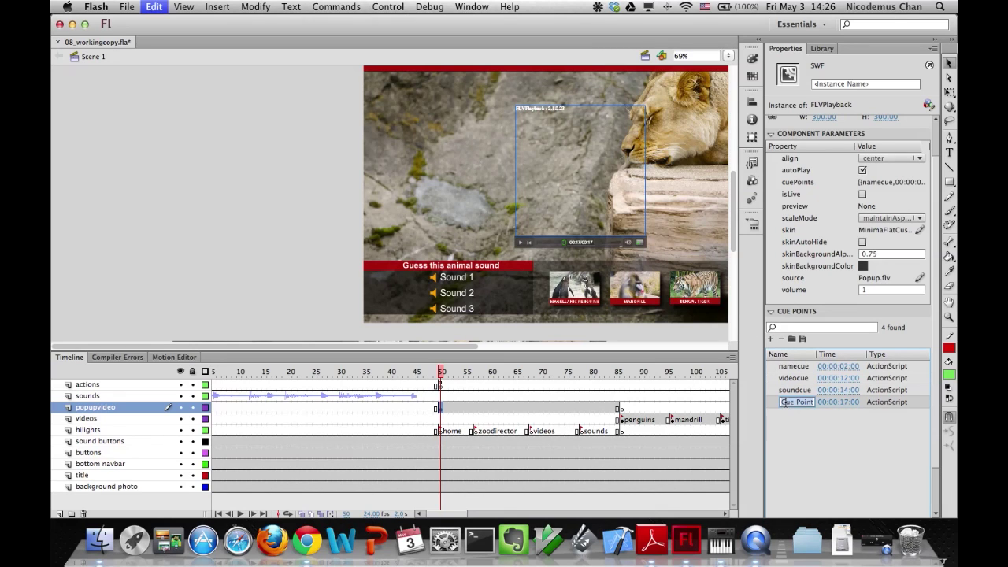
type("endcue")
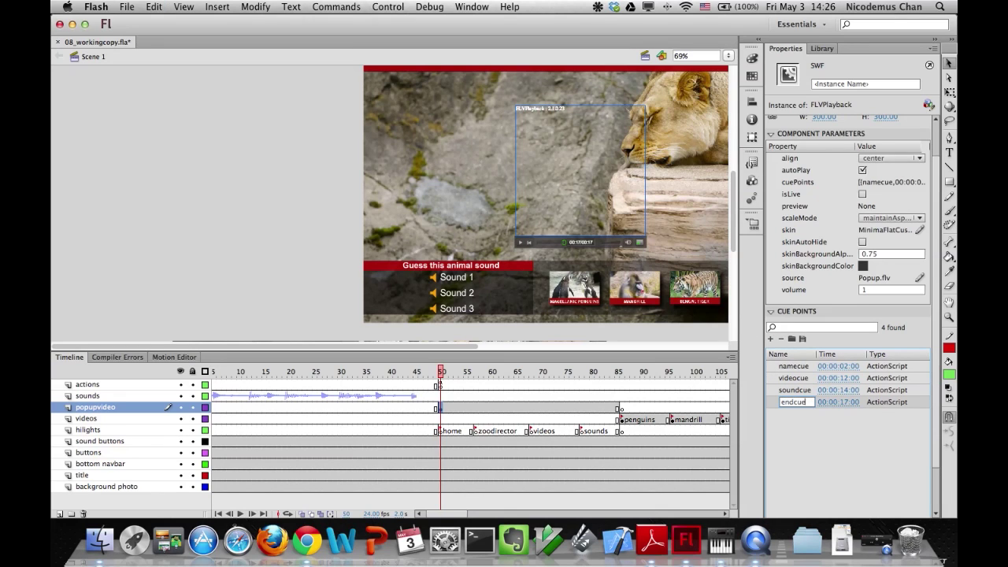
key("Return")
Find the On Cue Point Event snippet among the Audio and Video code snippets and show its code.
left_click(754, 162)
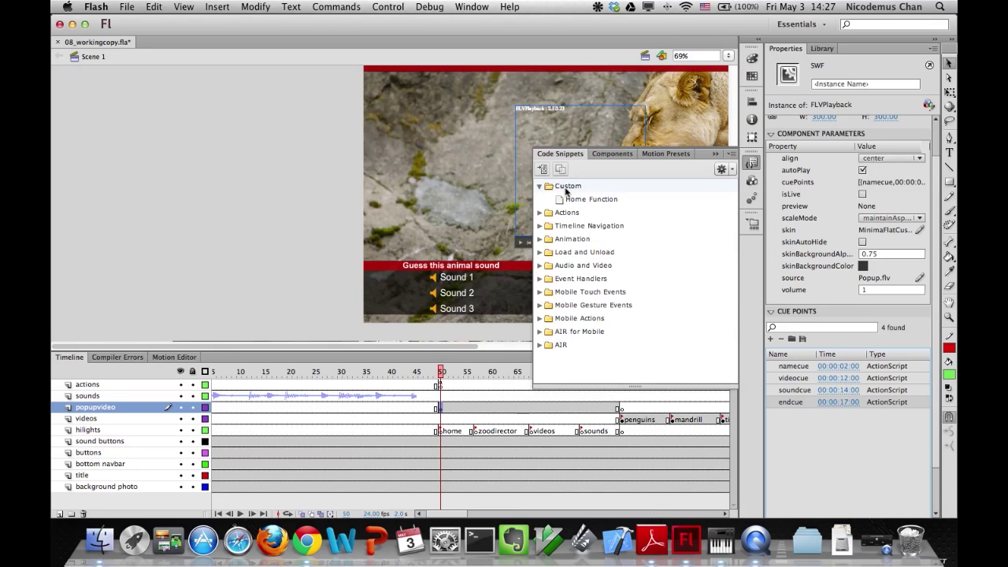
left_click(540, 267)
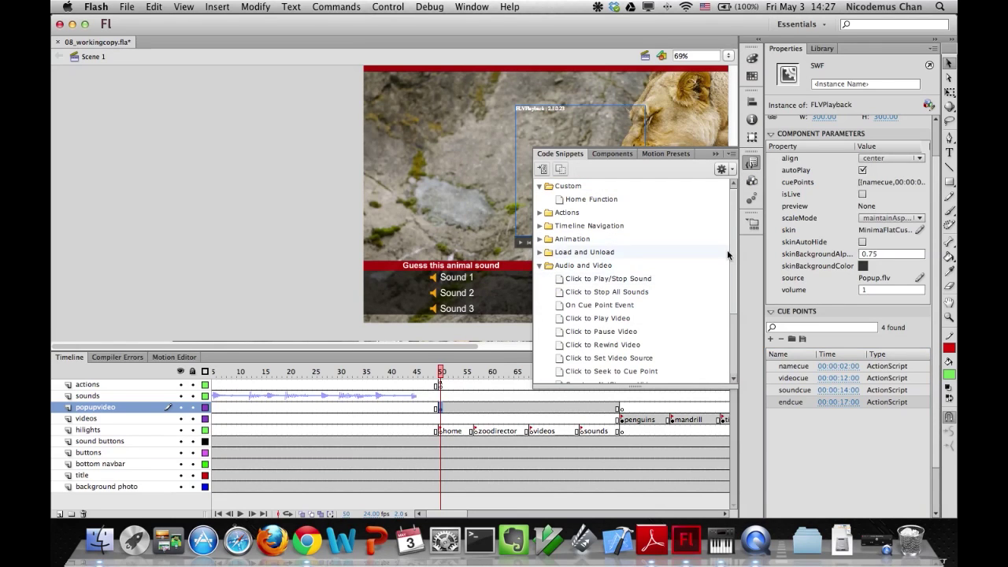
left_click_drag(732, 247, 732, 276)
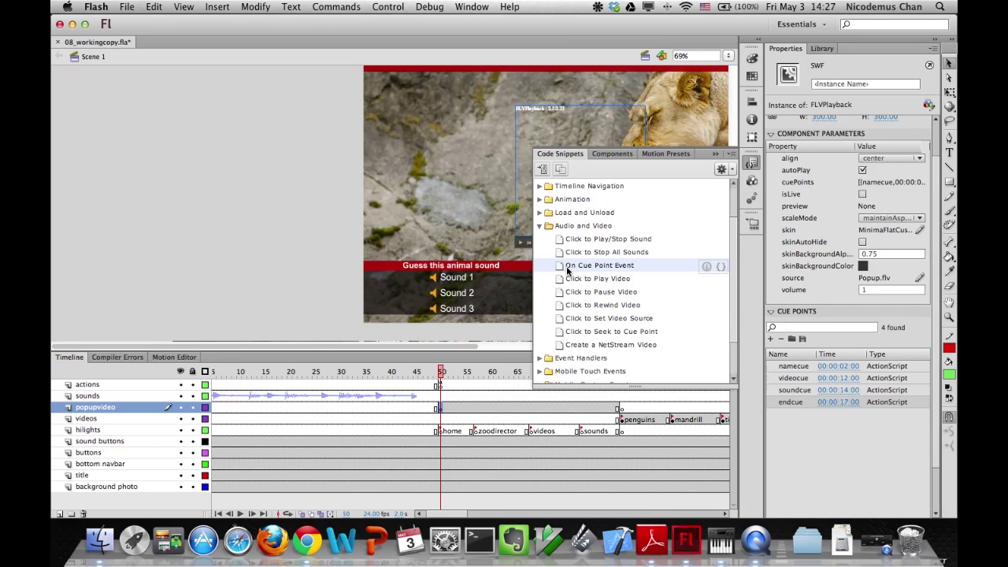
left_click(719, 268)
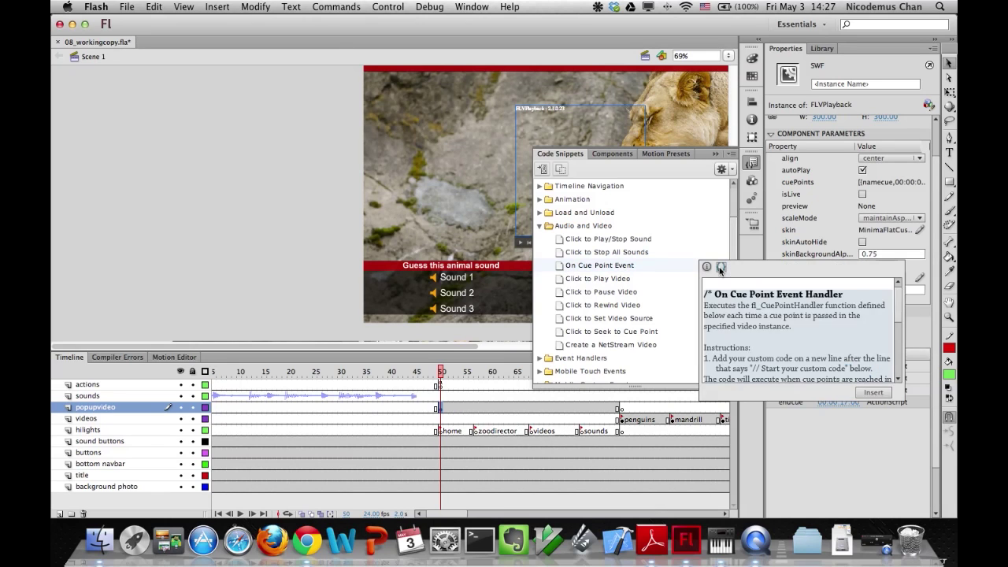
left_click(899, 300)
left_click_drag(899, 300, 898, 334)
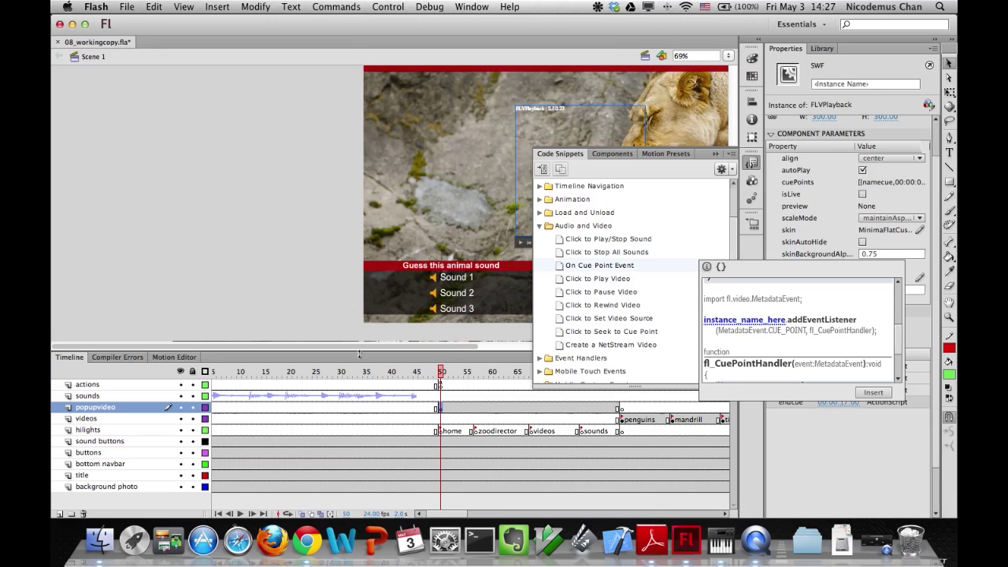
left_click(368, 350)
left_click_drag(368, 350, 468, 347)
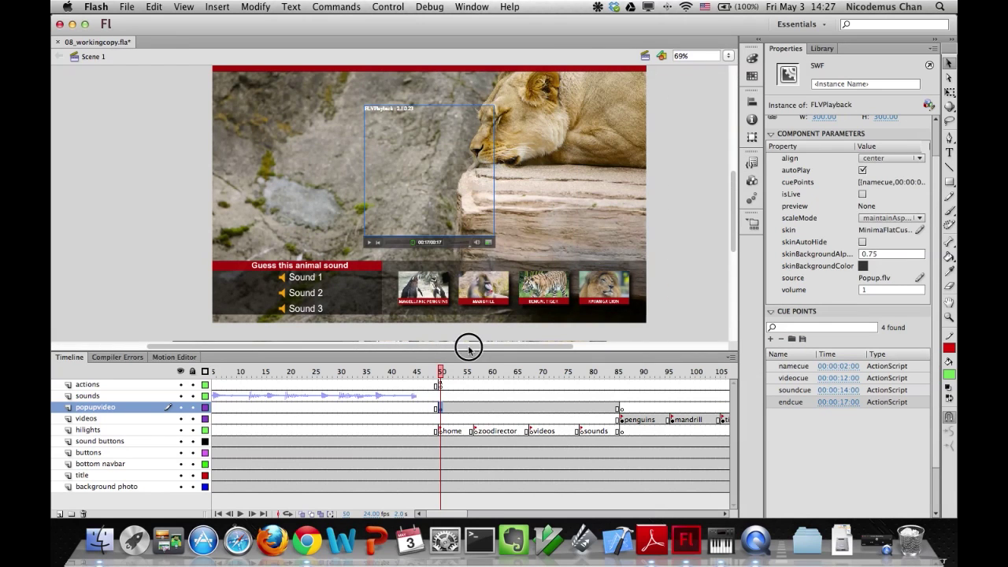
left_click(752, 162)
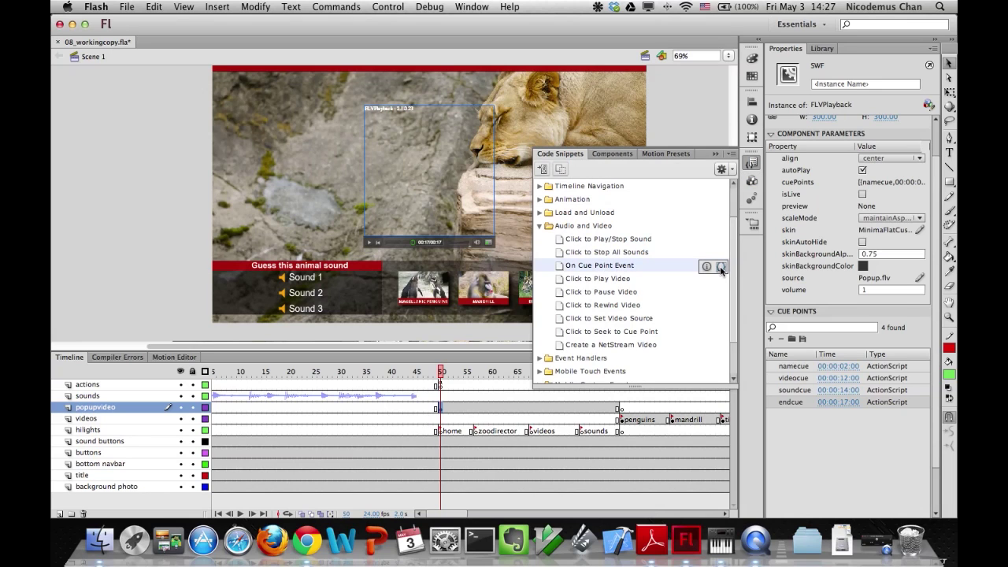
left_click(721, 270)
left_click(720, 269)
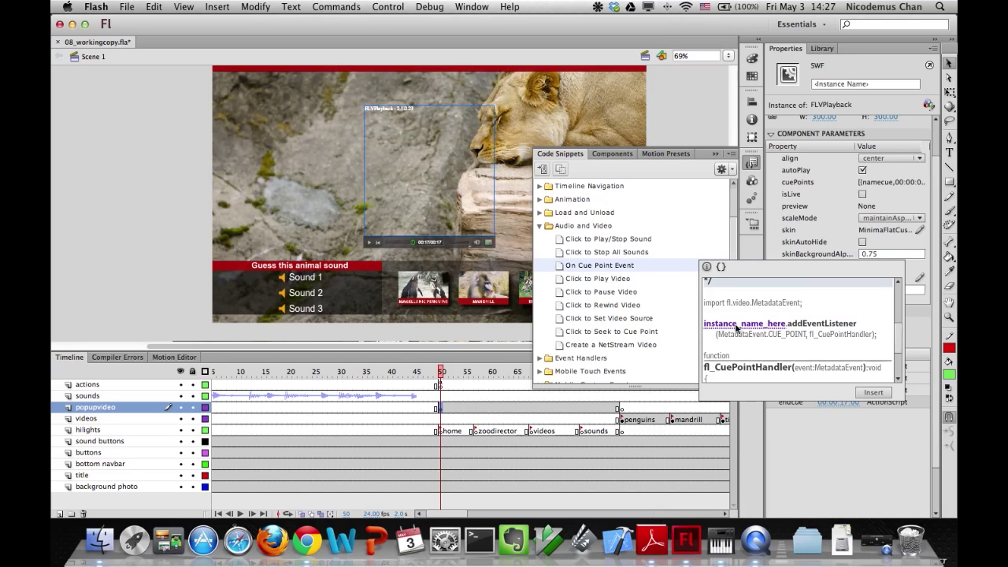
Link the snippet to the popup video, naming its instance with the speaker's full name followed by "video", and insert the code.
left_click_drag(737, 327, 449, 190)
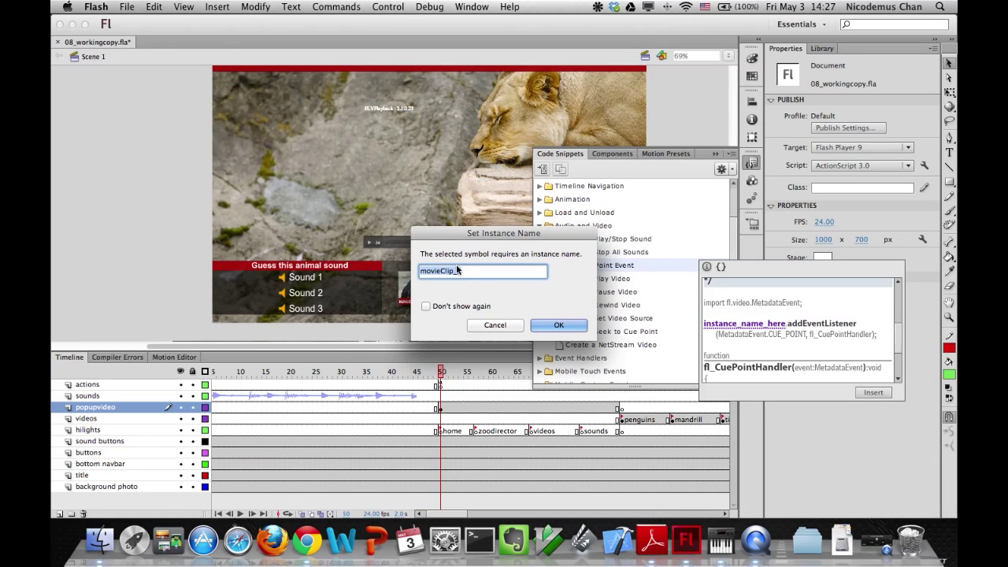
type("paulsmithvid")
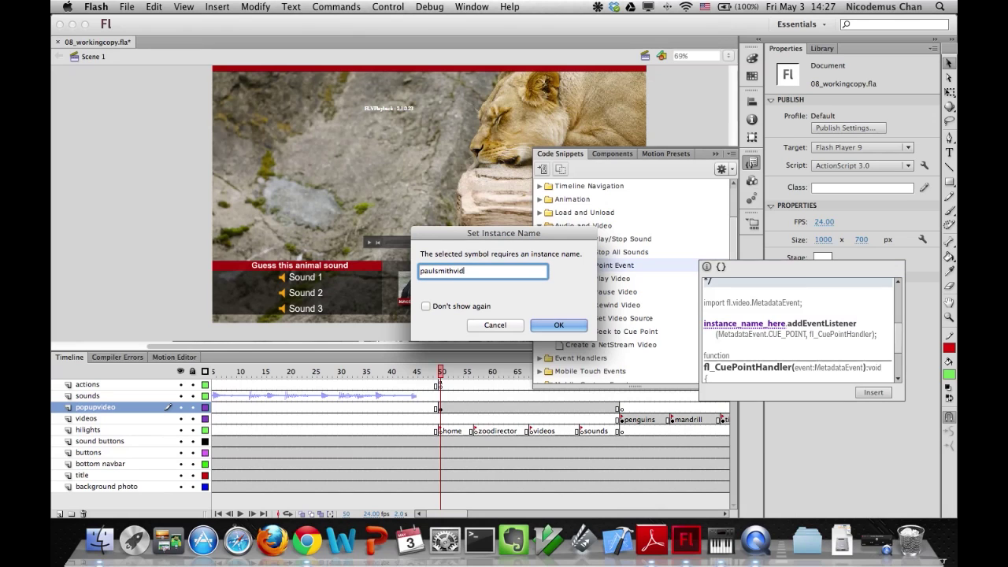
type("eo")
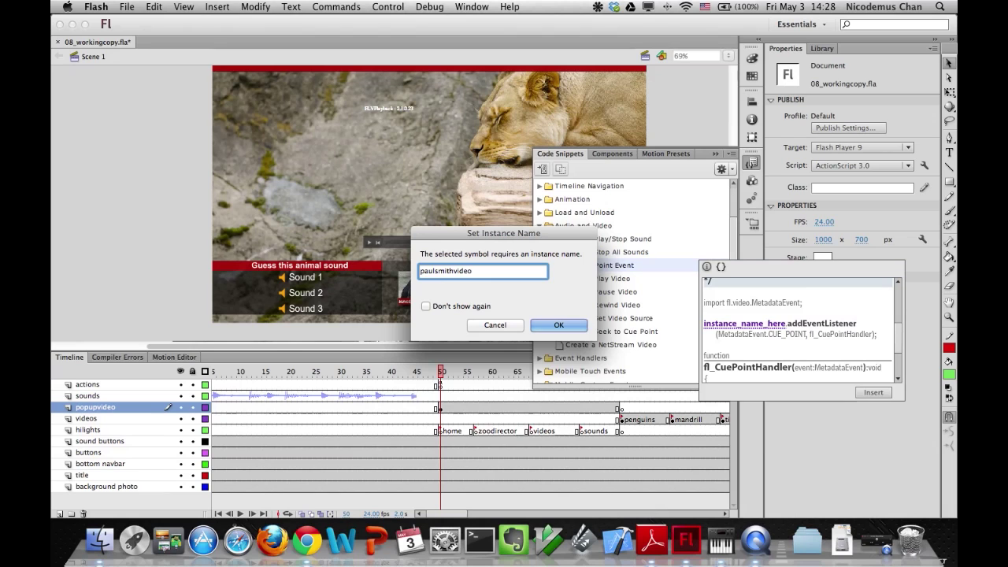
left_click(557, 326)
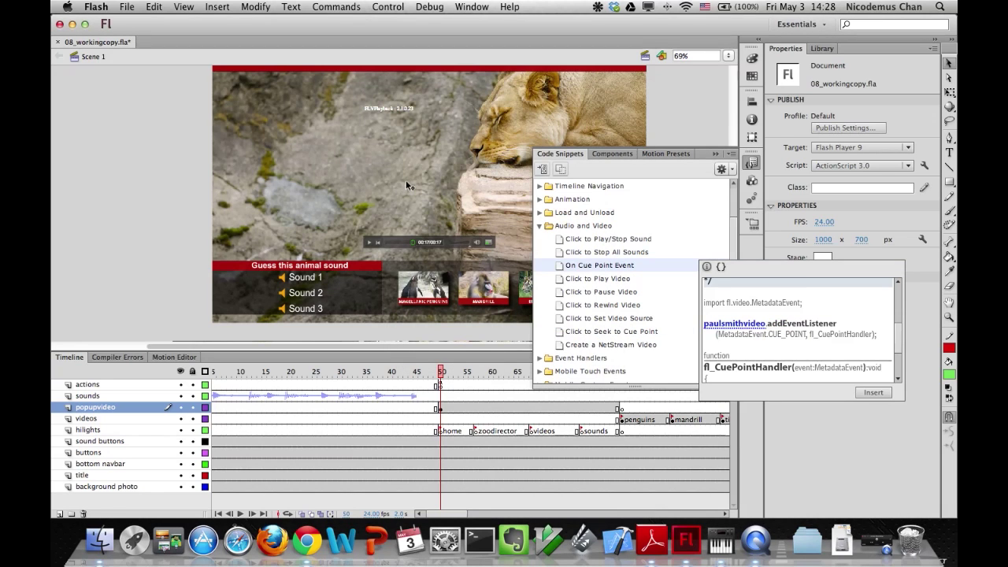
left_click(871, 393)
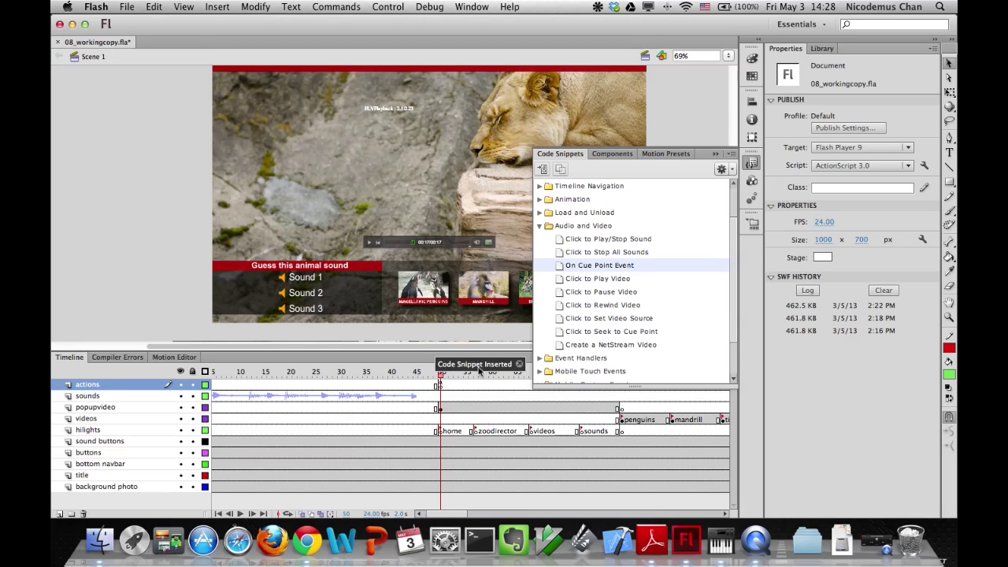
Open the code of the actions layer's frame 50 and separate stop(); from the inserted snippet comment with a blank line.
left_click(440, 387)
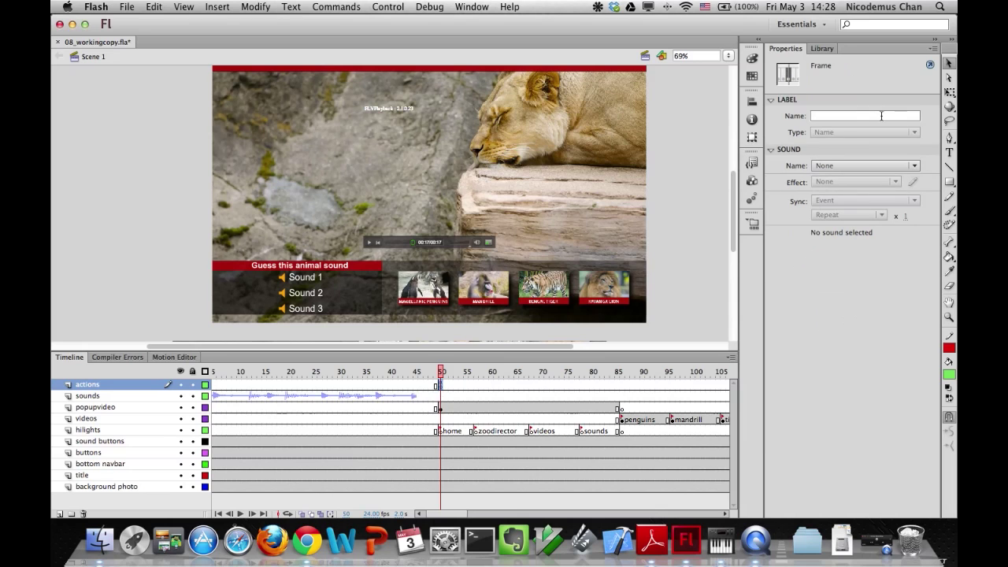
left_click(931, 65)
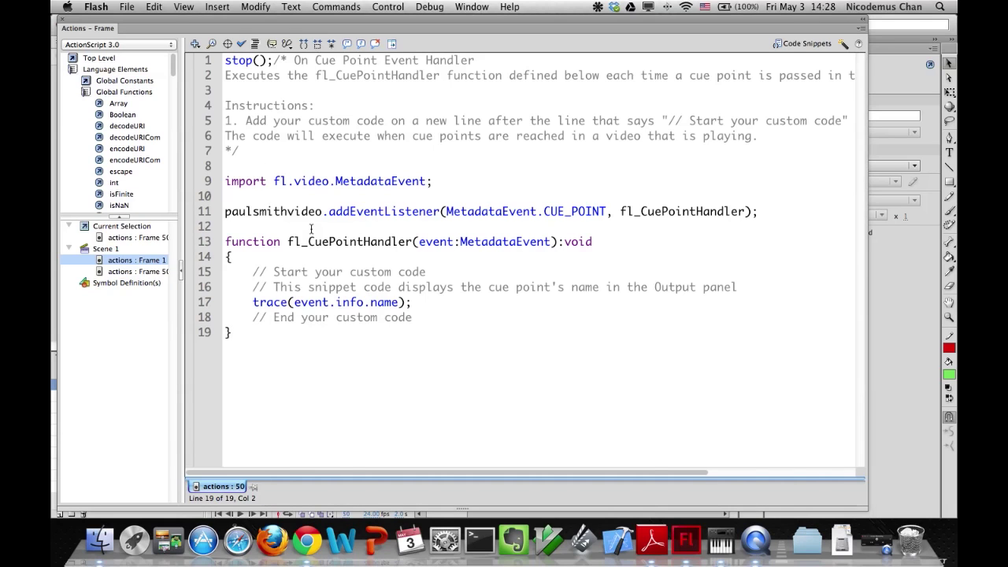
left_click(273, 63)
key("Return")
key("Return")
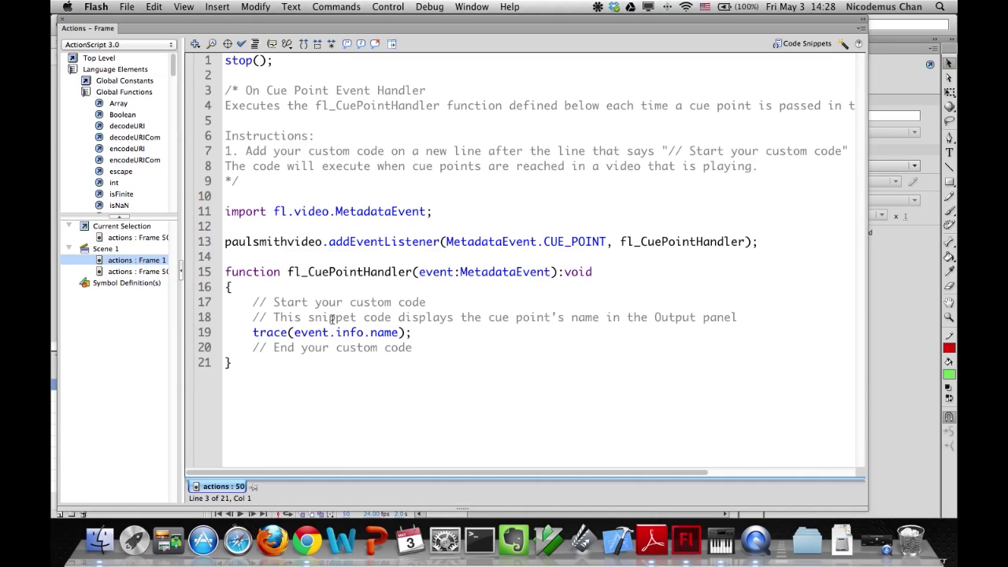
Delete the placeholder comments and trace statement inside the fl_CuePointHandler function.
left_click(414, 347)
left_click_drag(252, 301, 410, 347)
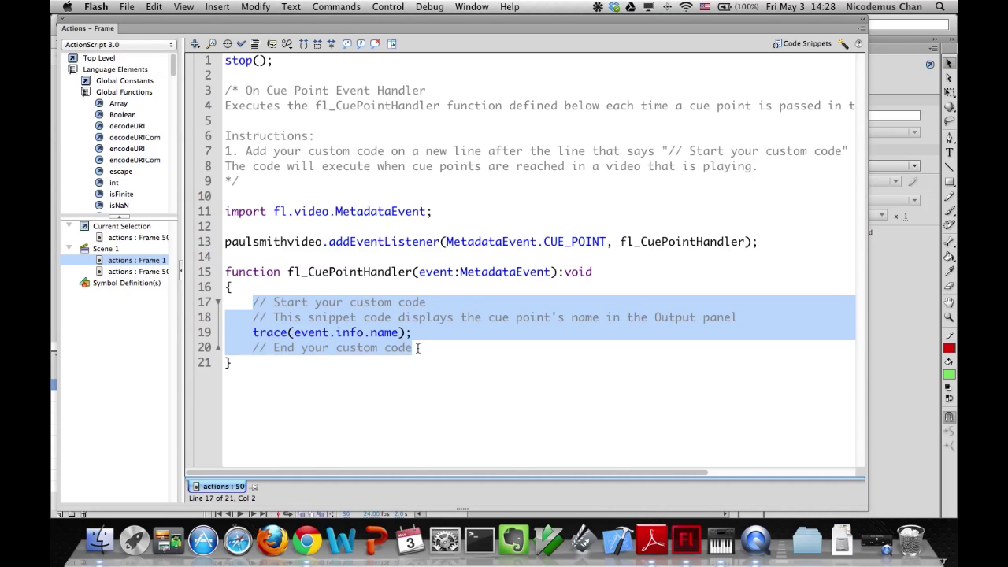
key("BackSpace")
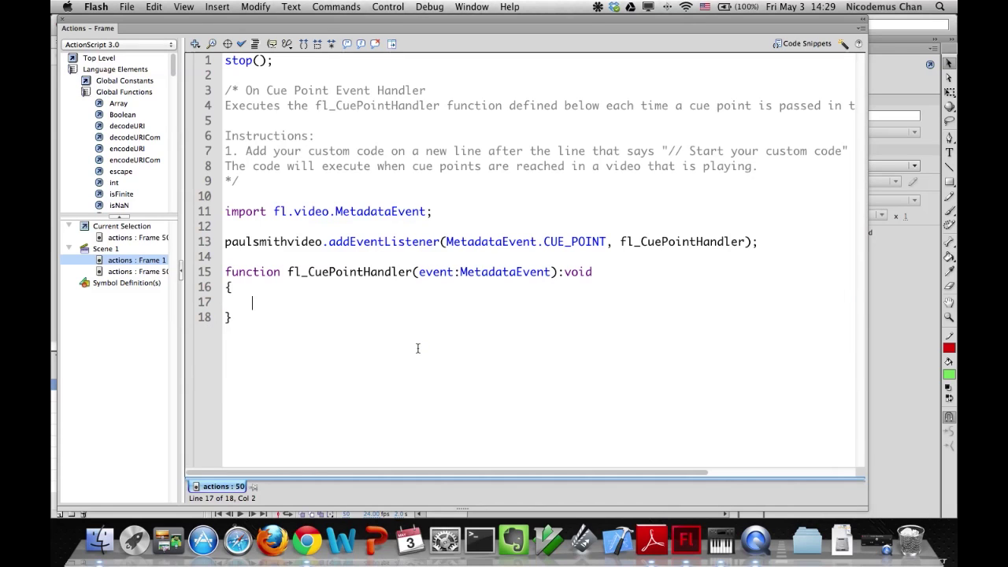
Inside fl_CuePointHandler, add an if block testing event.info.name="namecue" that runs gotoAndStop("zoodirector");.
type("if (event.i")
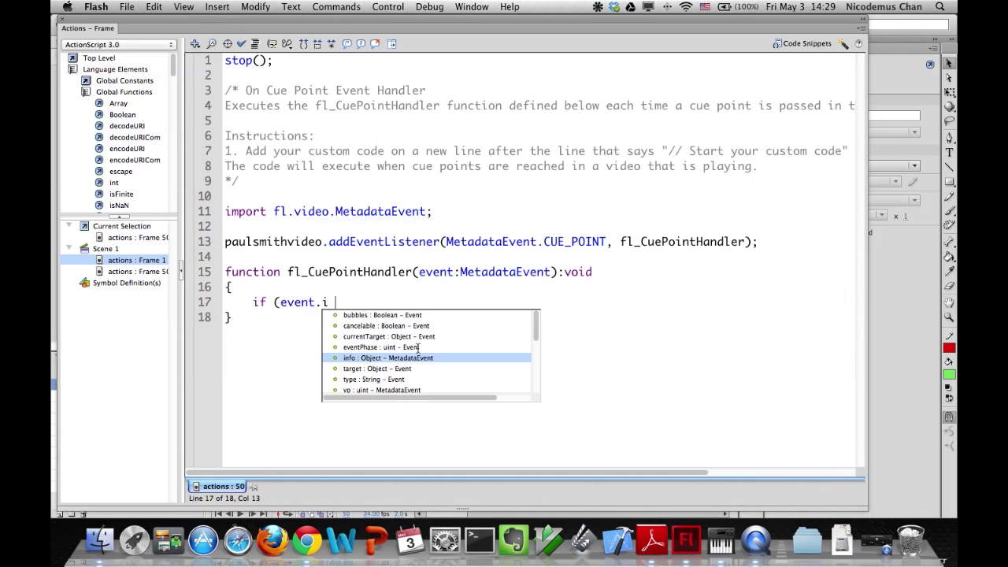
type("nfo.name=\"")
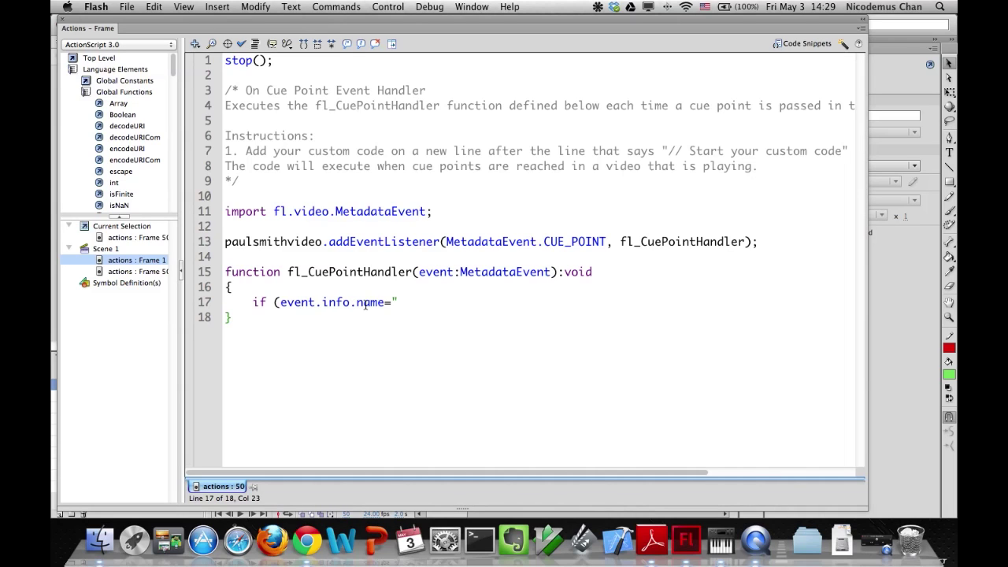
type("namecue\"")
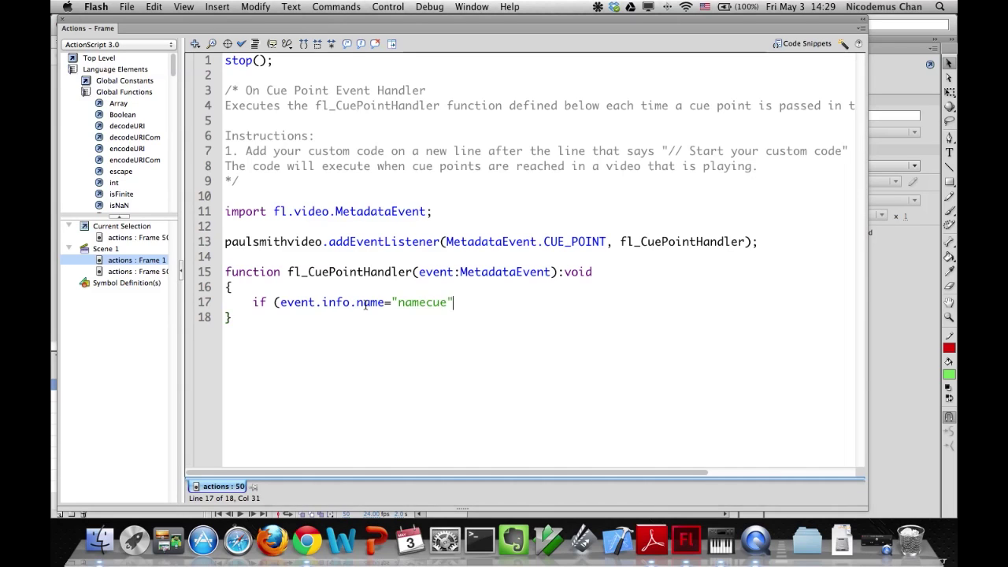
type(") {")
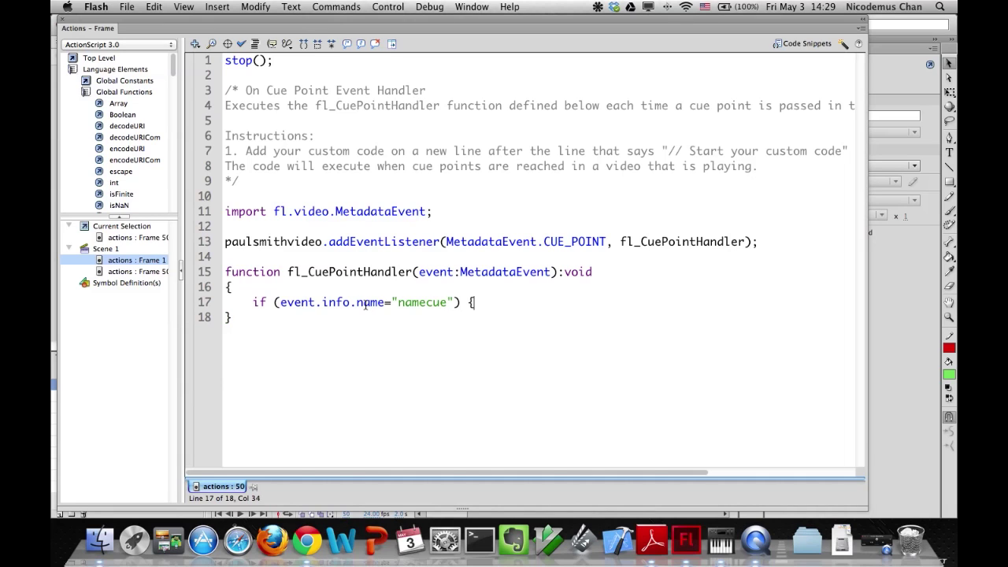
key("Return")
type("gotoAndStop")
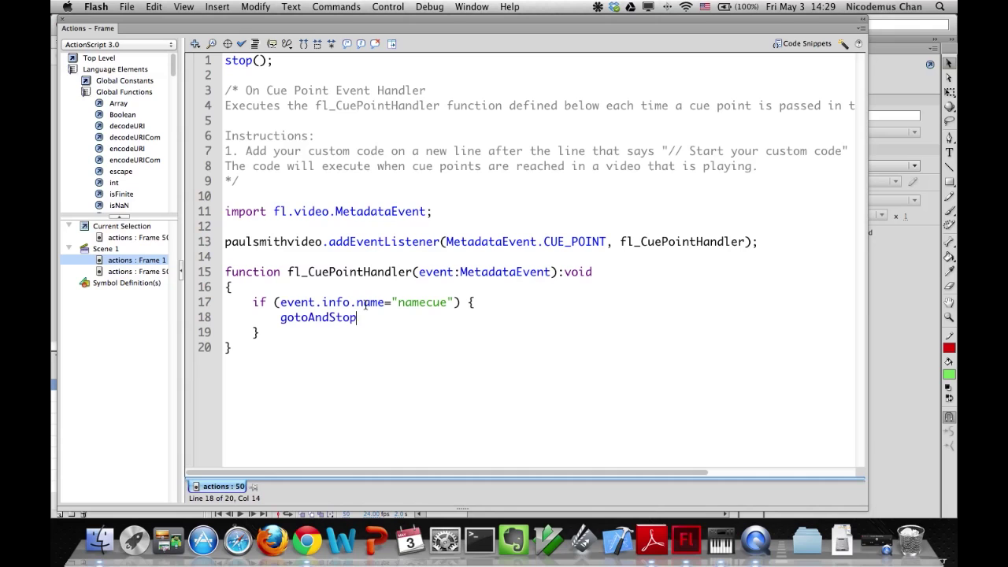
type("(\"zoodirect")
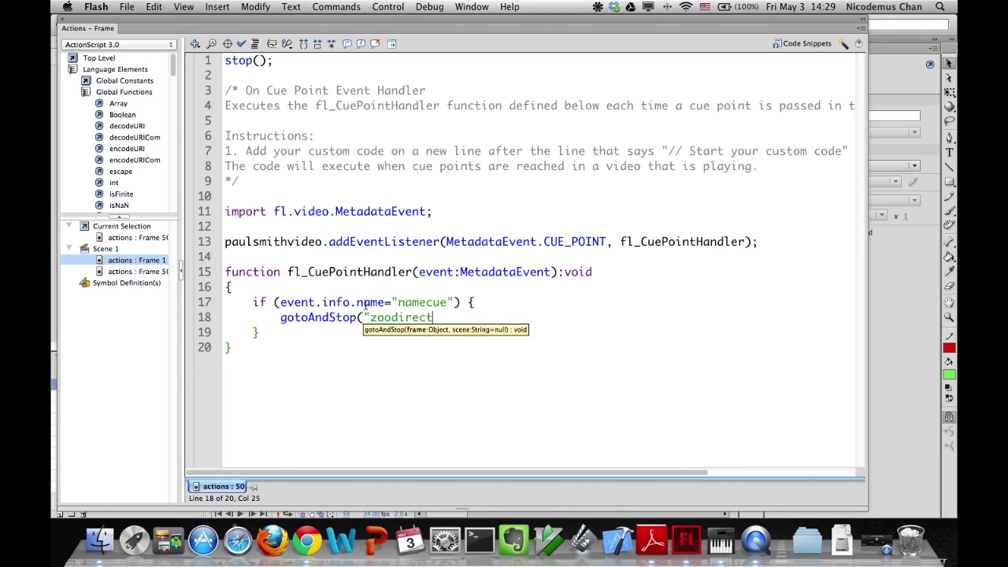
type("or\");")
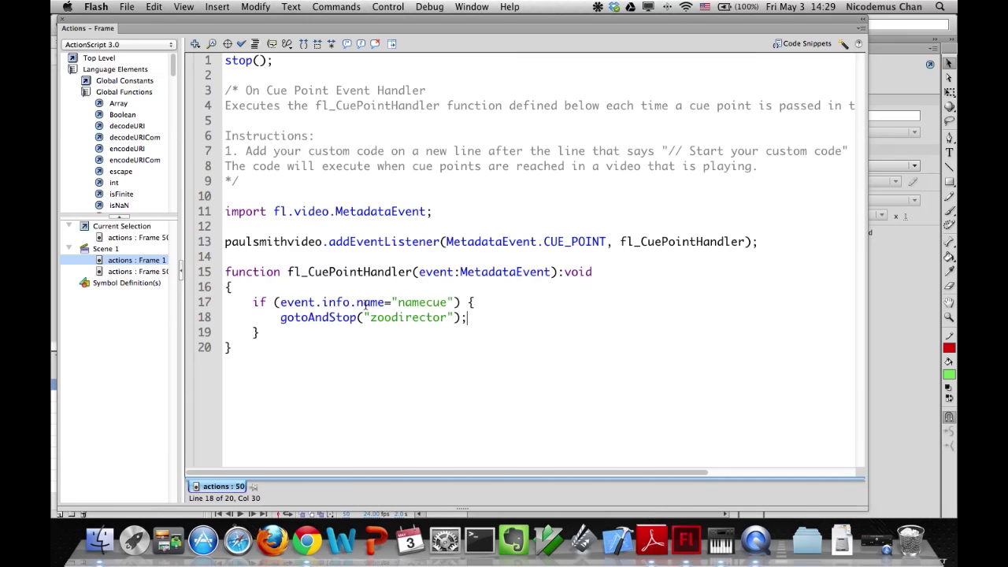
After a blank line, add a second if block testing event.info.name="videocue" that runs gotoAndStop("videos");.
key("Down")
key("Return")
key("Return")
type("if (event")
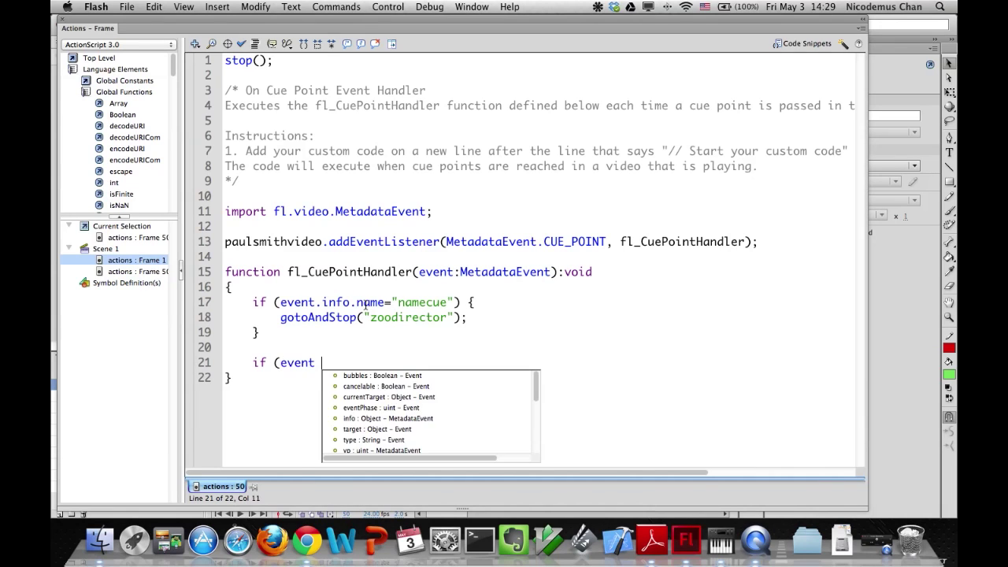
type(".info.name=\"")
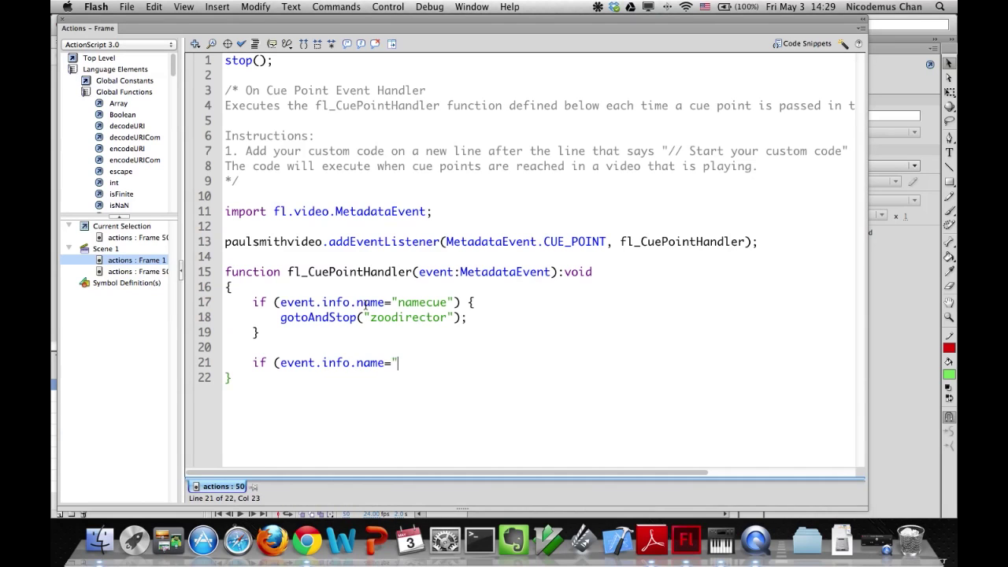
type("videocue\") {")
key("Return")
type("gotoA")
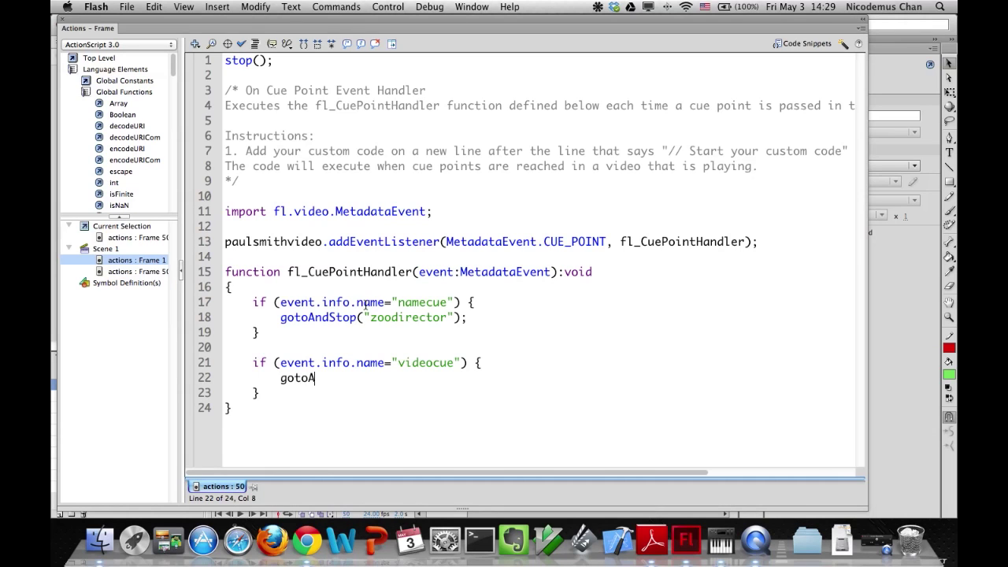
type("ndStop(\"")
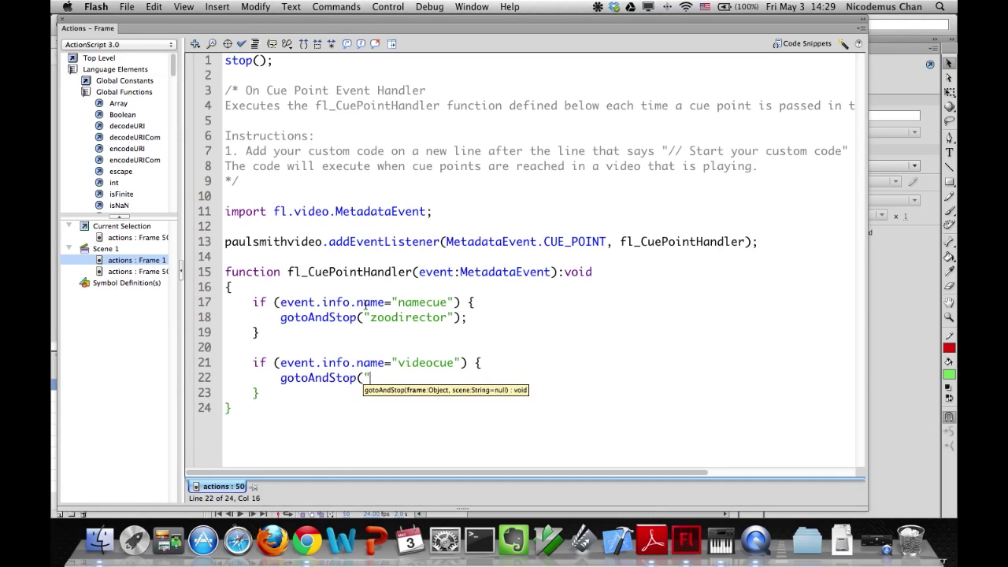
type("videos\");")
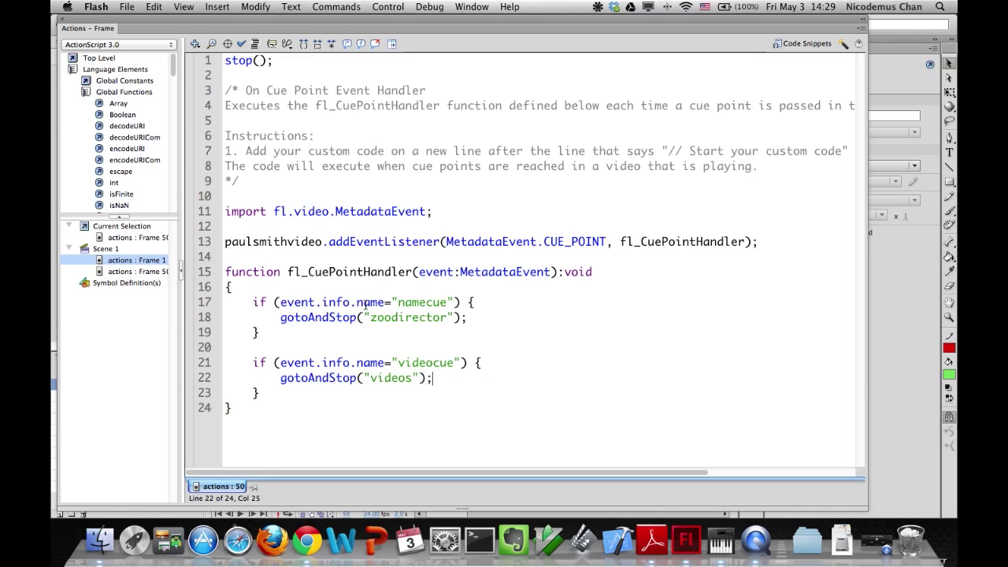
Begin a third if condition below the videocue block, separated by a blank line, with event.info.name followed by ==.
key("Down")
key("Return")
key("Return")
type("if (eve")
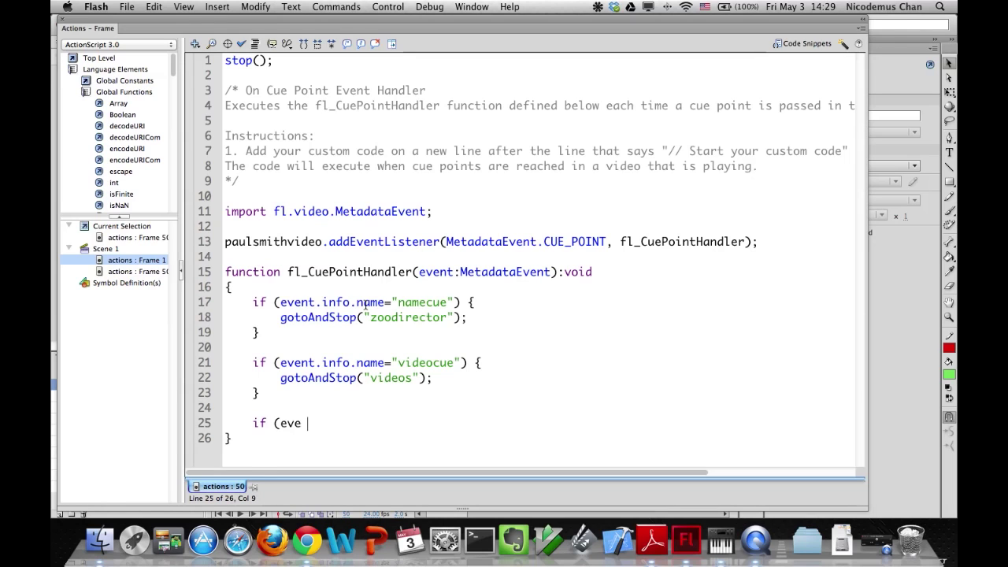
type("nt.info.n")
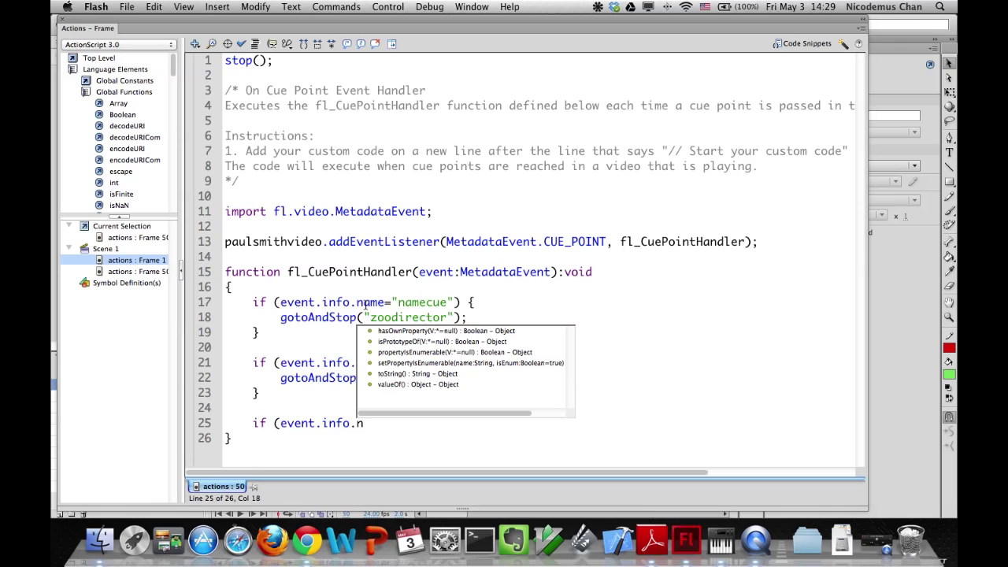
type("ame")
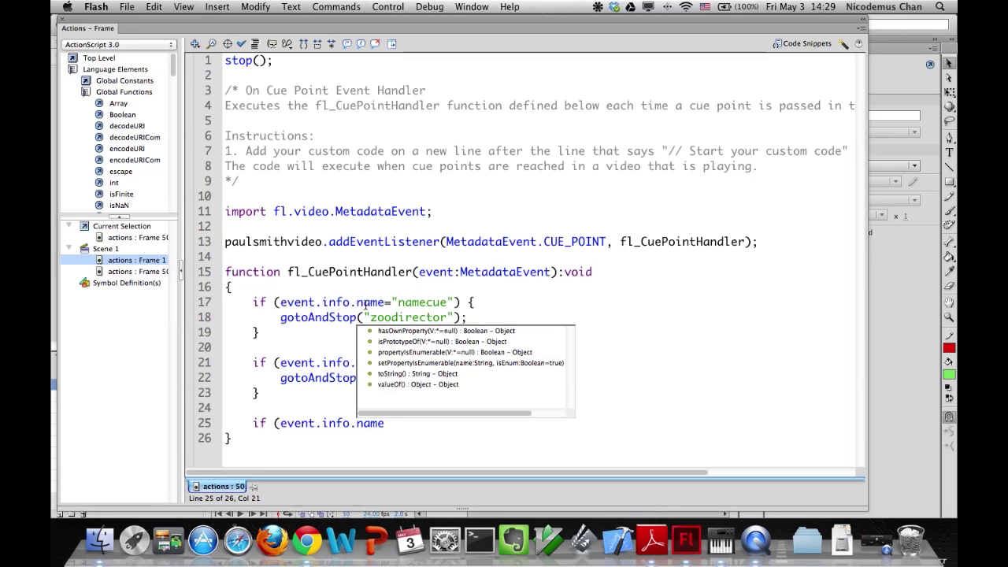
type("==")
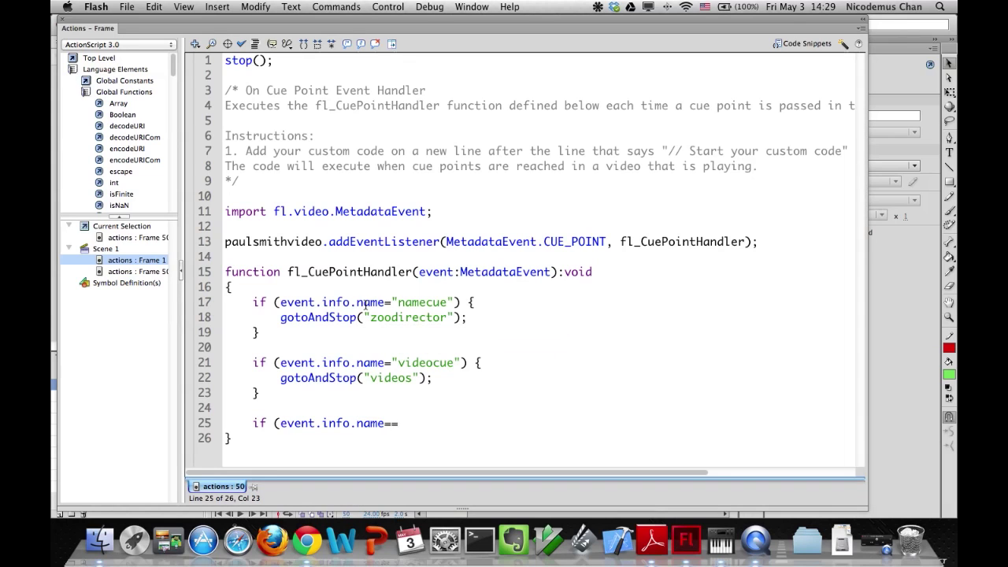
Correct the single = to == in the namecue and videocue conditions.
left_click(385, 303)
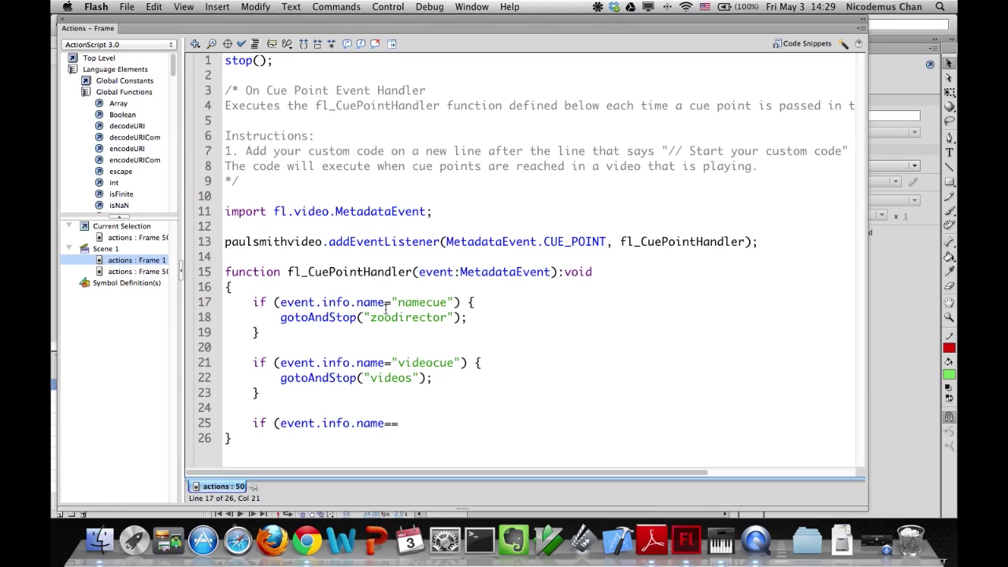
type("=")
left_click(385, 364)
type("=")
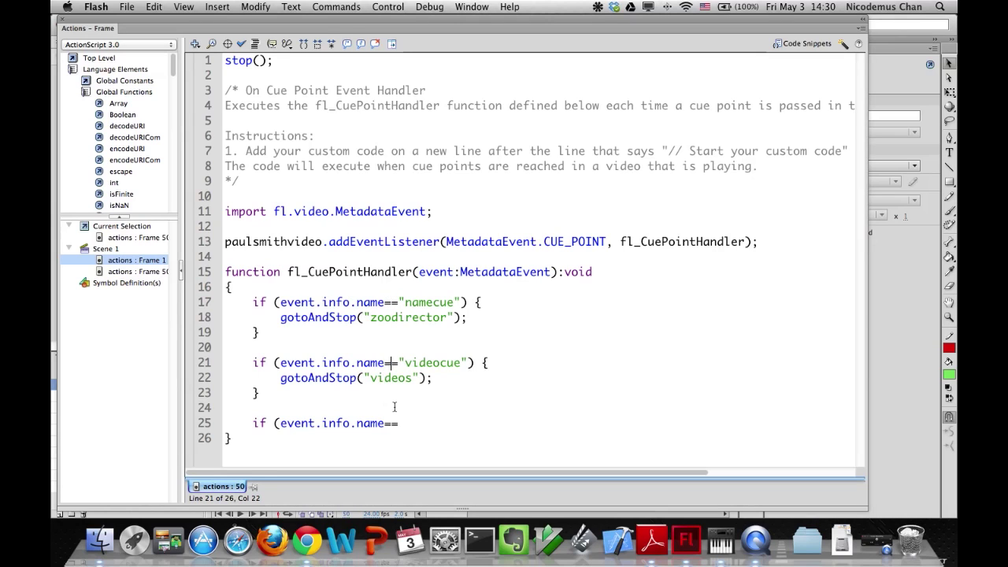
Complete the third if block so it compares with "soundcue" and runs gotoAndStop("sounds");.
left_click(408, 423)
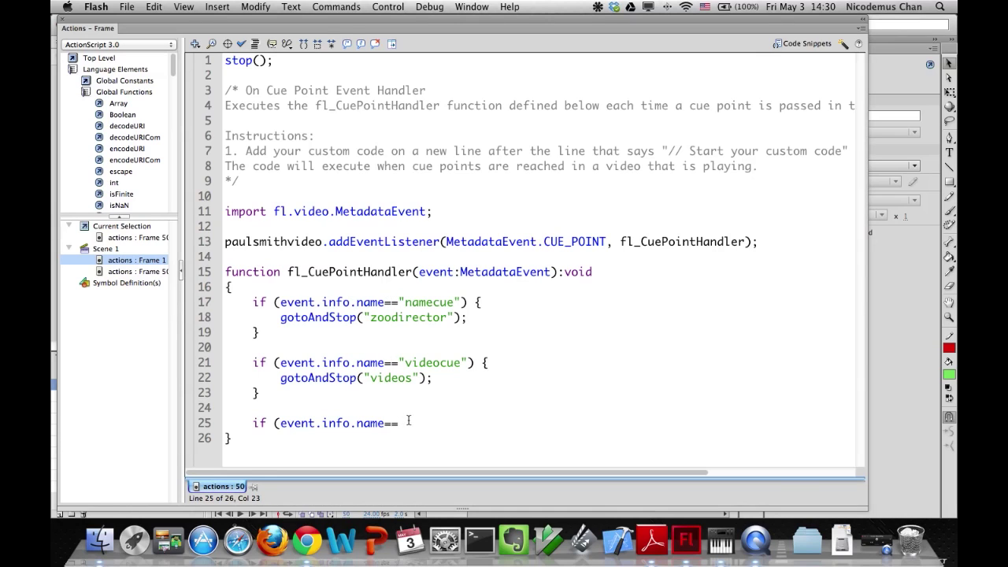
type("\"")
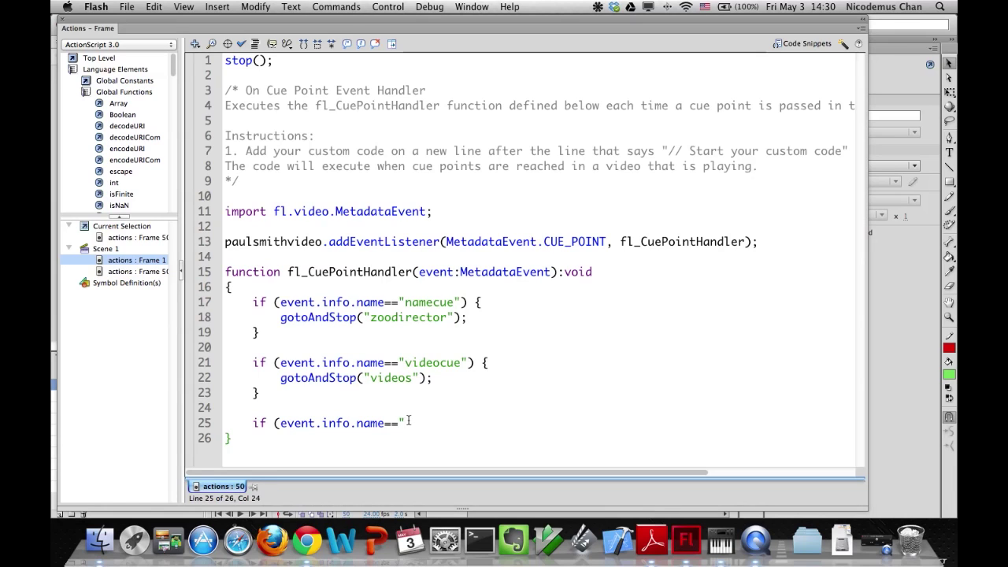
type("soundcue")
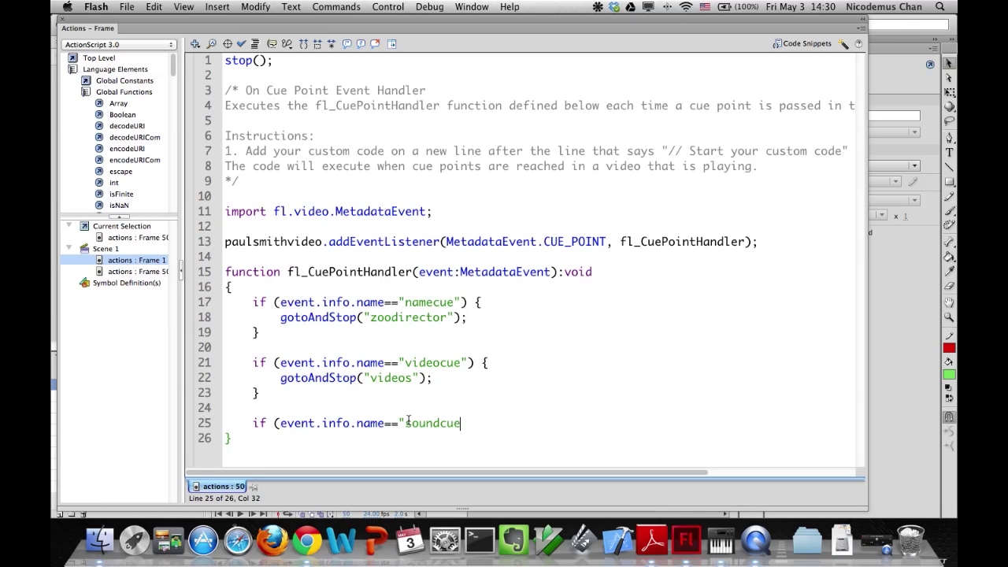
type("\") {")
key("Return")
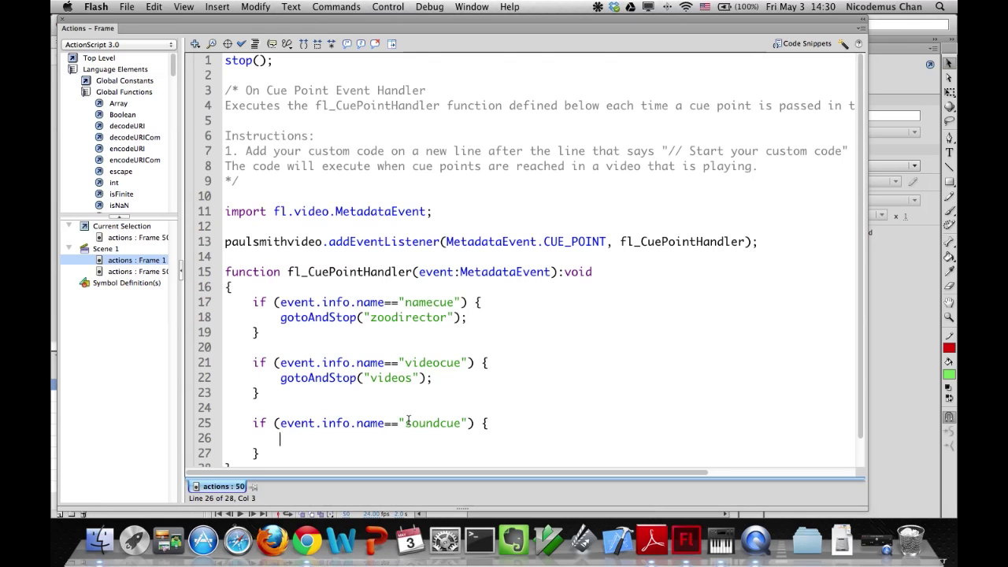
type("gotoAndStop(\"")
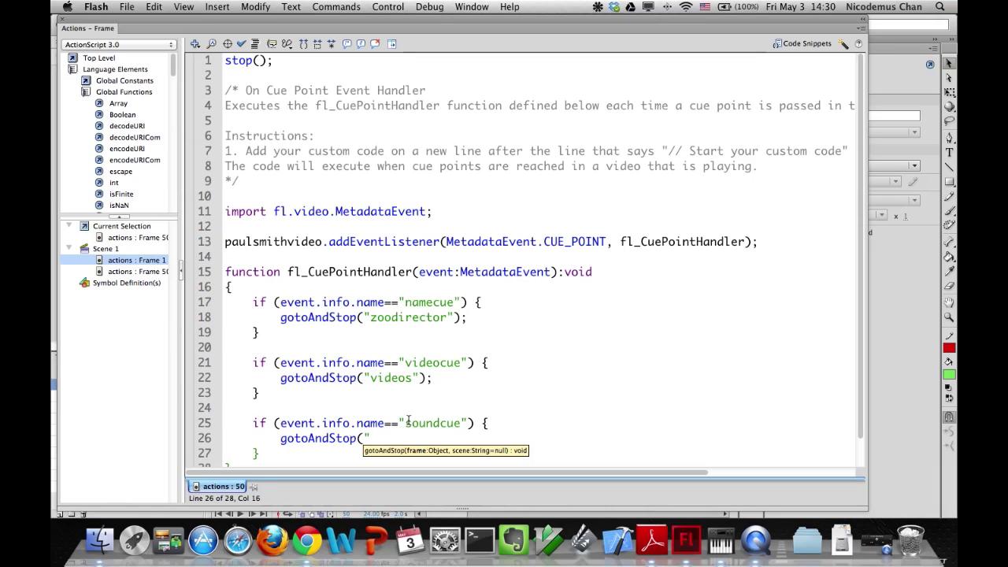
type("sounds\");")
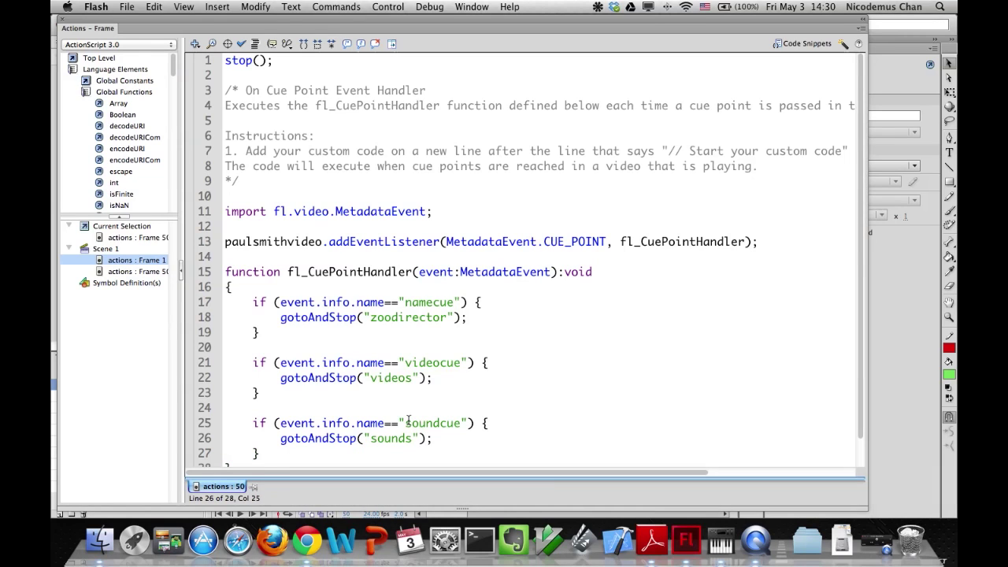
Below the soundcue block, add a fourth if block testing event.info.name=="endcue" that runs gotoAndStop("home");.
scroll(398, 354, "down", 1)
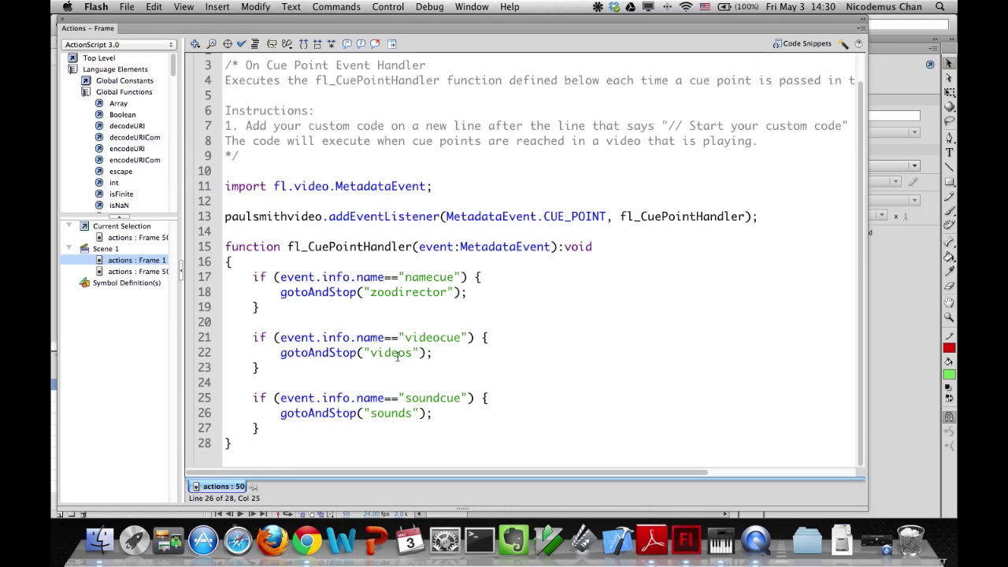
left_click(318, 432)
key("Return")
key("Return")
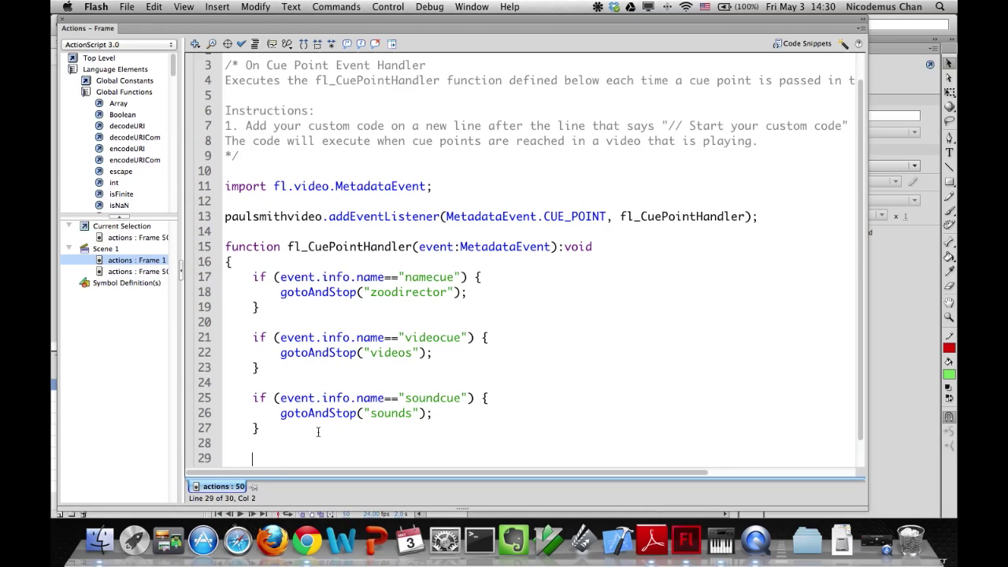
type("if (event.in")
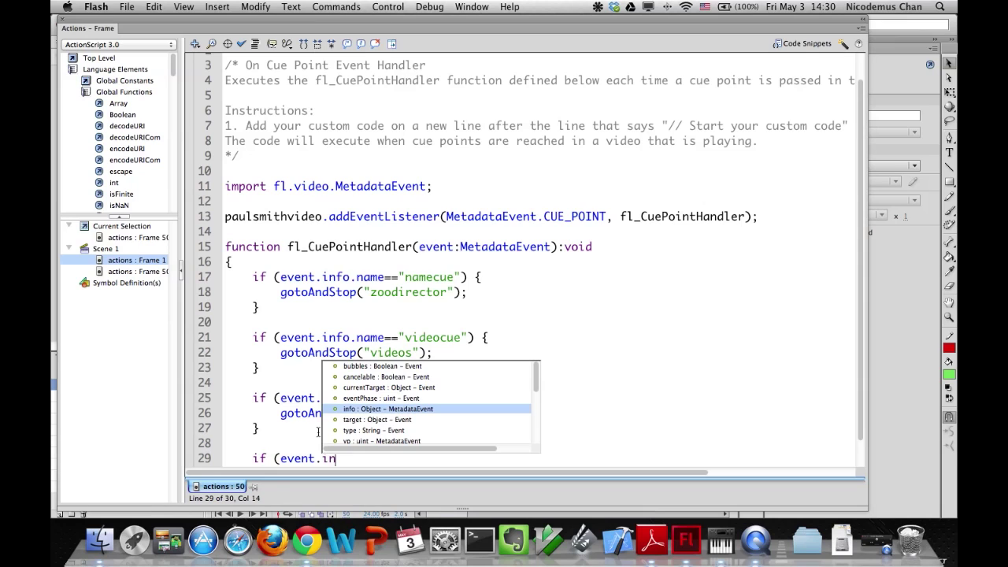
type("fo.n")
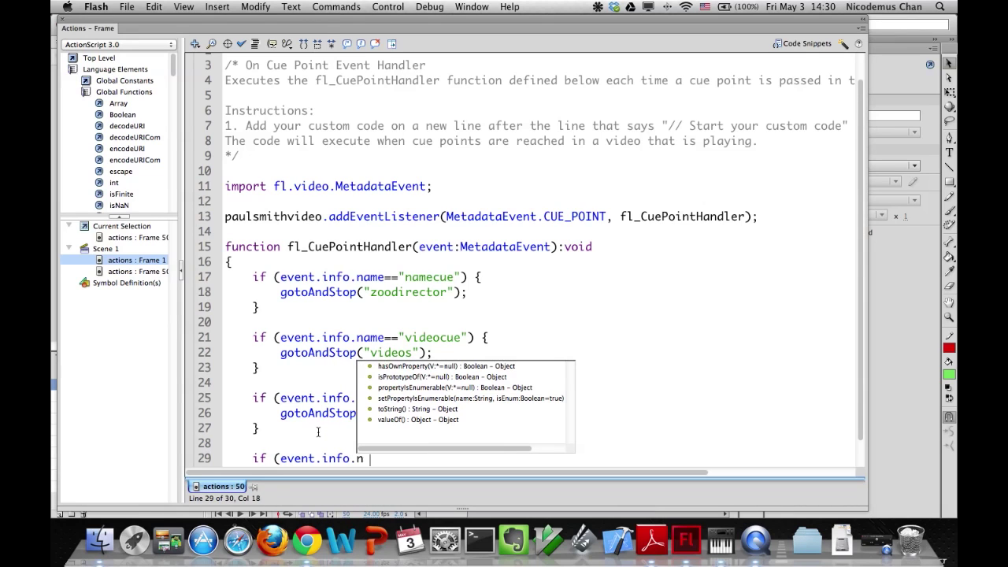
type("ame=")
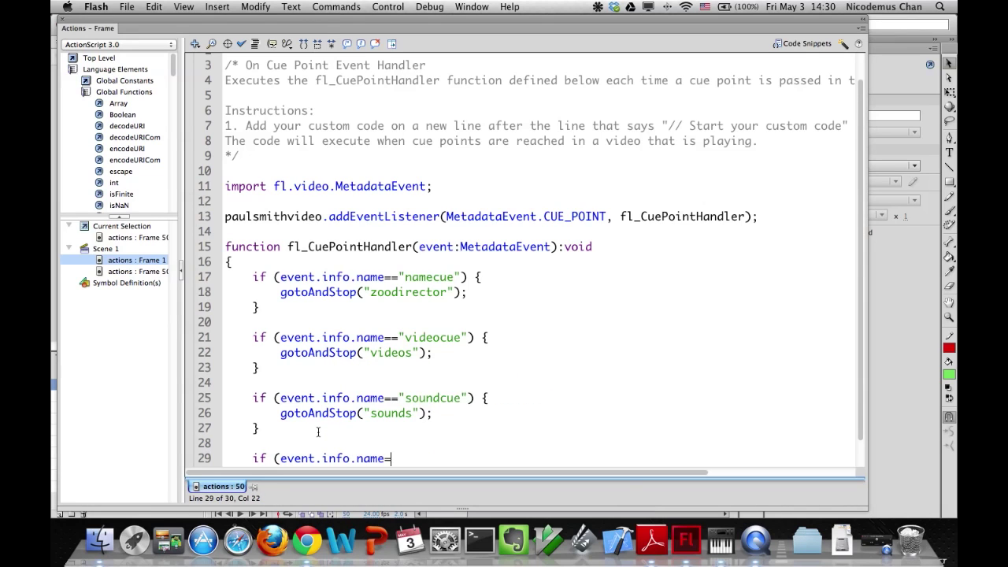
type("=\"endcue\") {")
key("Return")
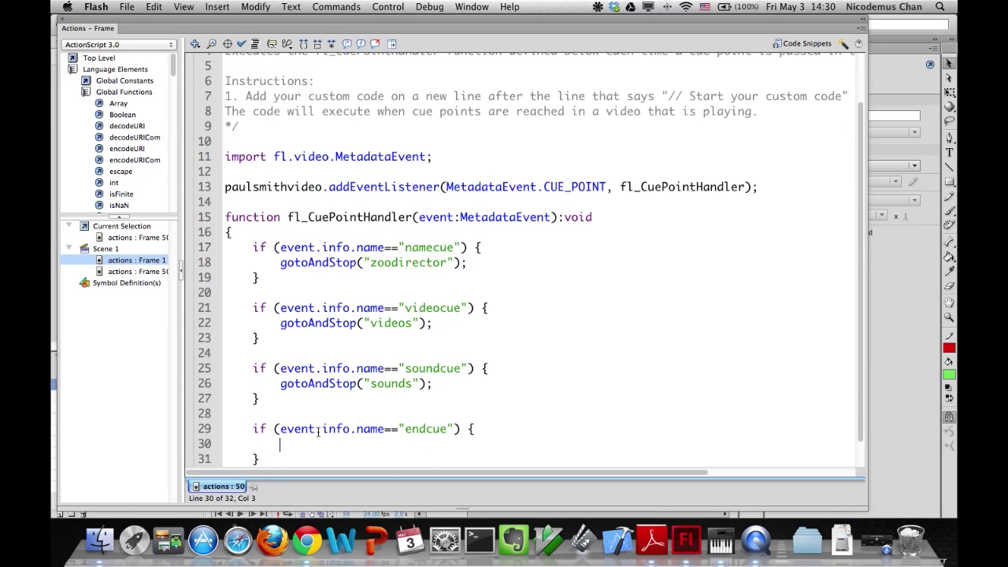
type("gotoAndStop(\"hom")
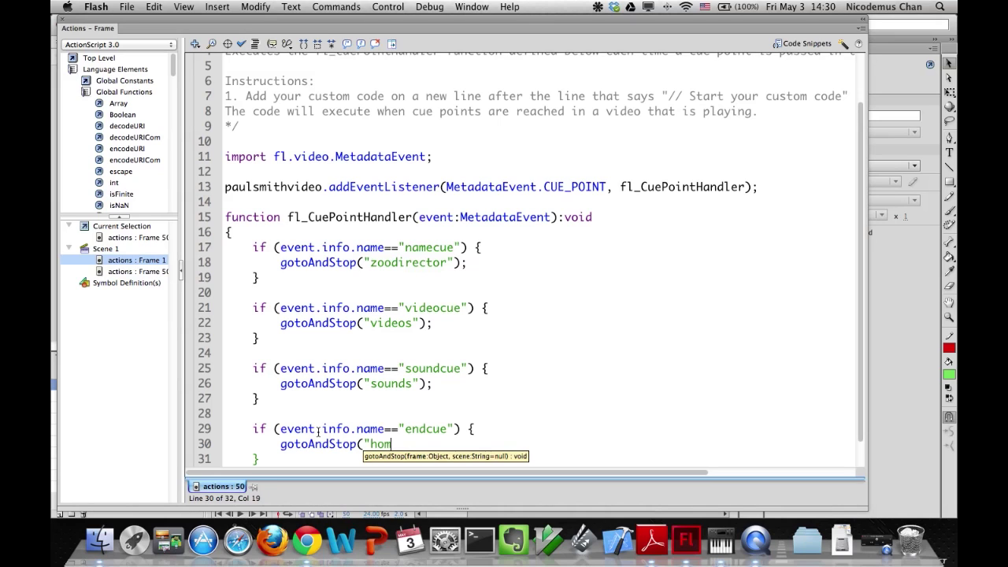
type("e\");")
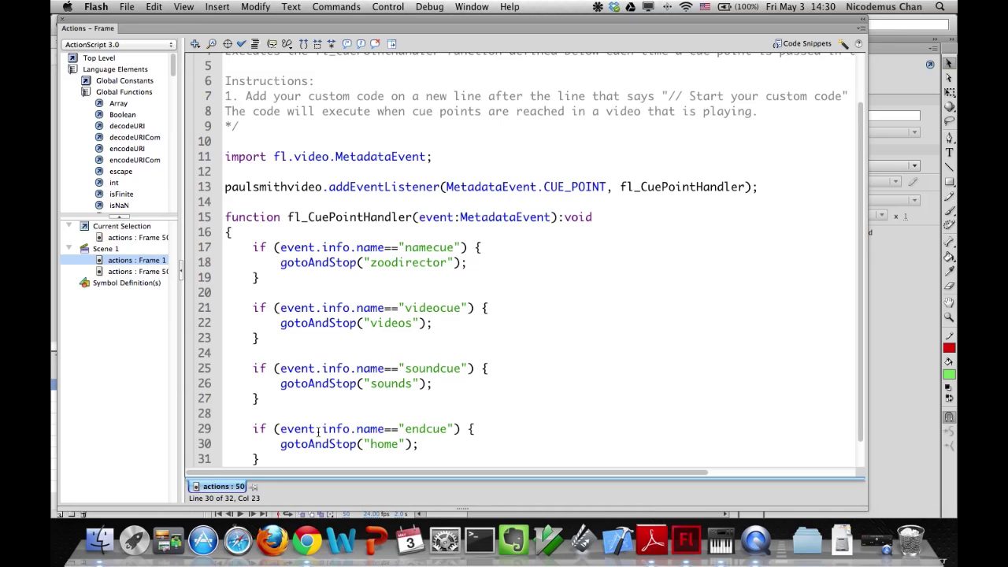
Check the finished script for syntax errors and move the Actions window aside to reveal the Compiler Errors list.
scroll(312, 440, "down", 1)
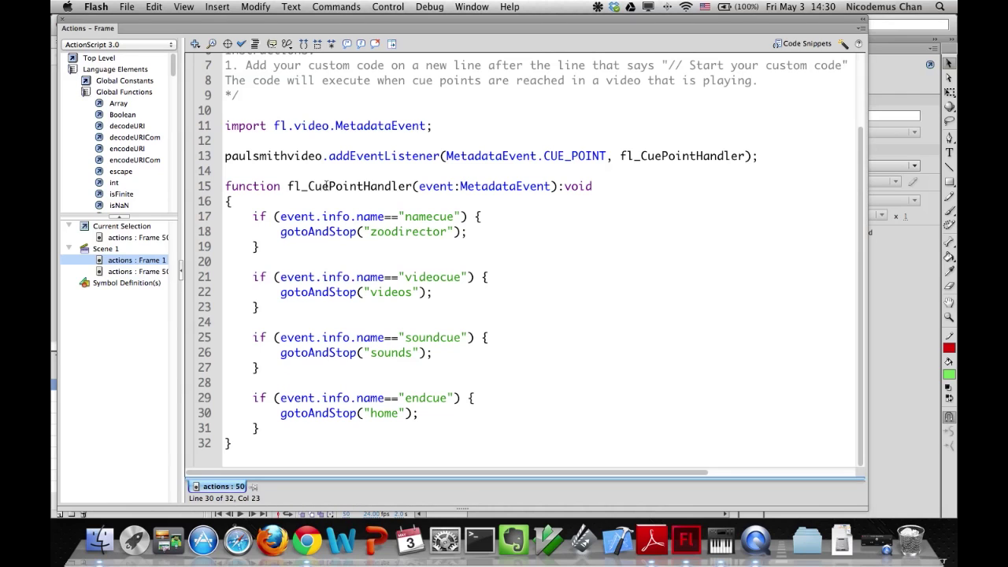
left_click(242, 44)
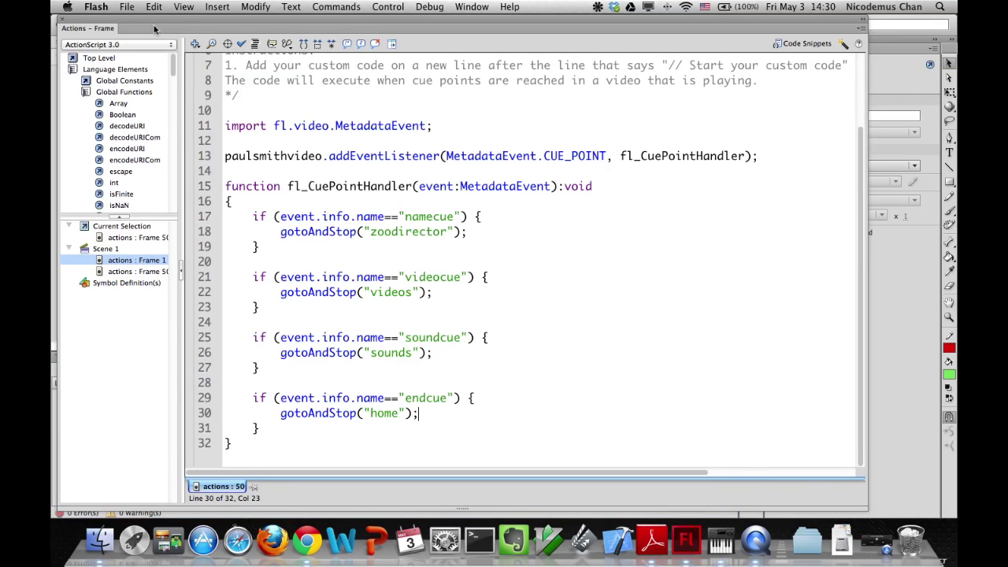
left_click(185, 26)
left_click(185, 26)
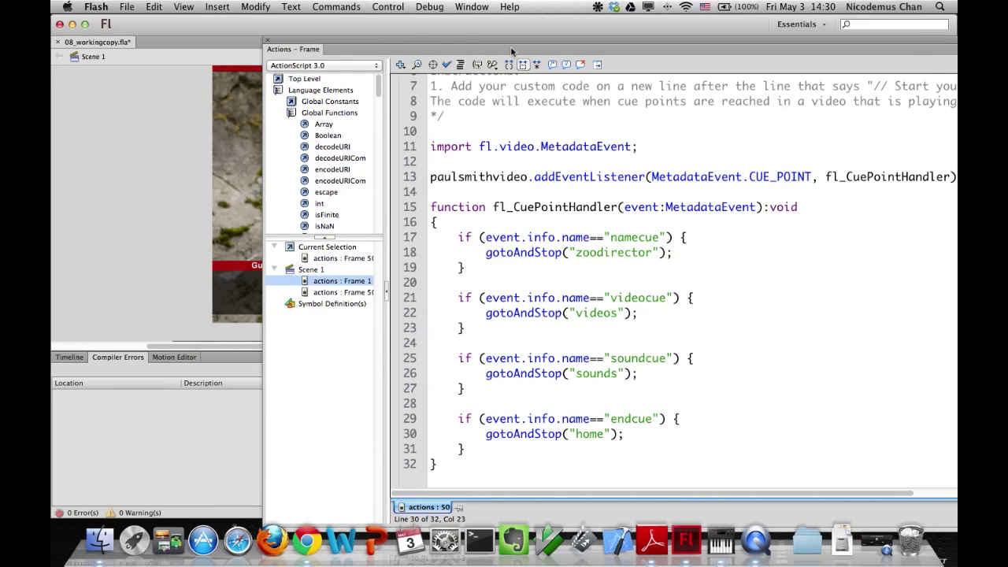
Close the Actions window and bring back the Timeline with the labelled keyframes of the hilights layer.
left_click(455, 48)
left_click_drag(456, 49, 405, 47)
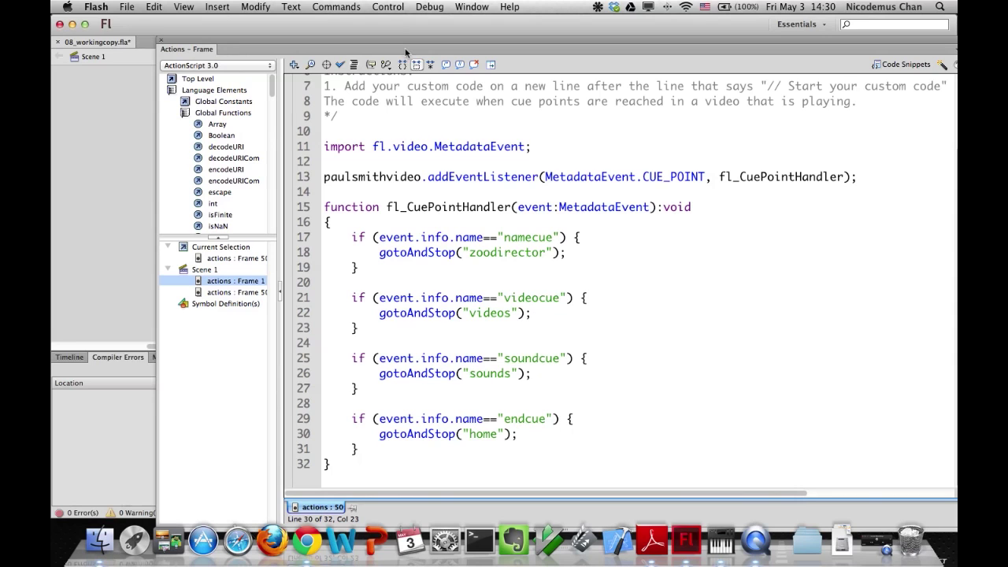
left_click(161, 39)
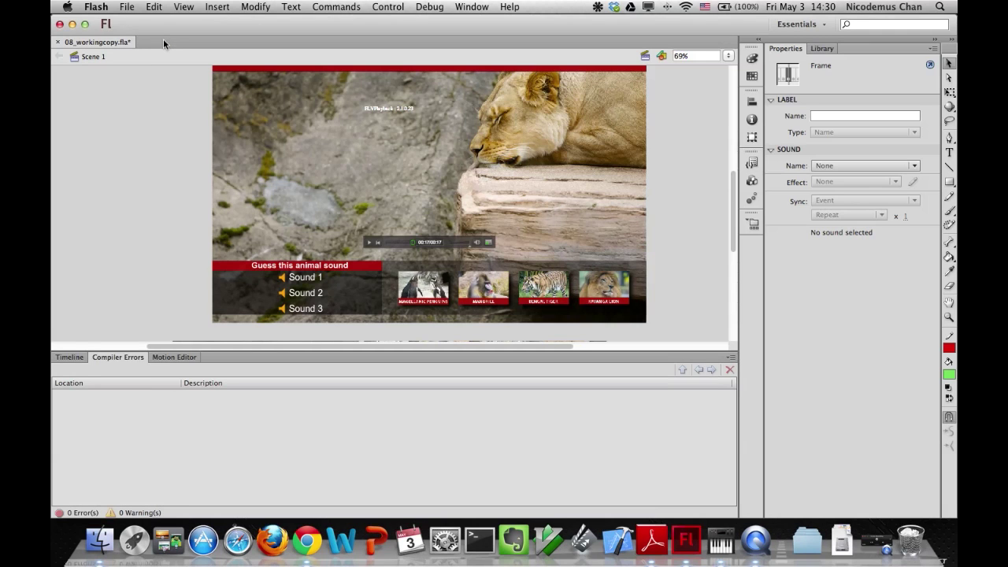
left_click(136, 272)
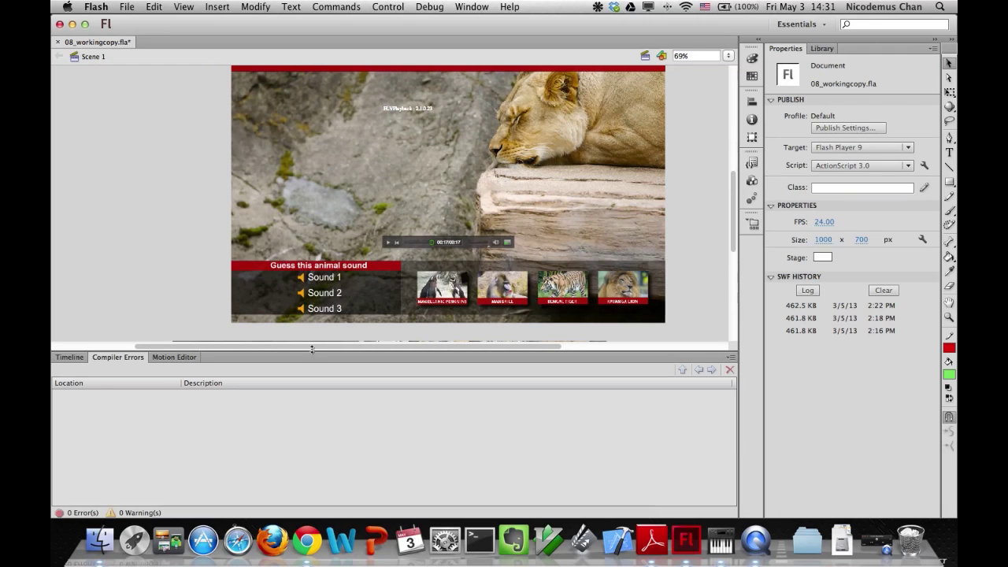
left_click(68, 357)
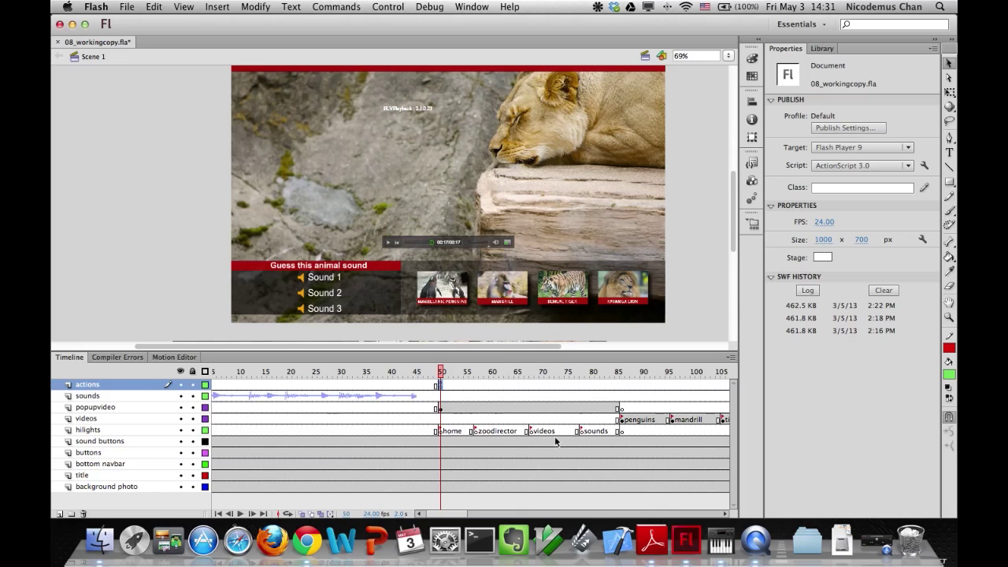
Place the zoo director name symbol on the zoodirector keyframe of the hilights layer, over the lion's head beside the popup video.
left_click(476, 433)
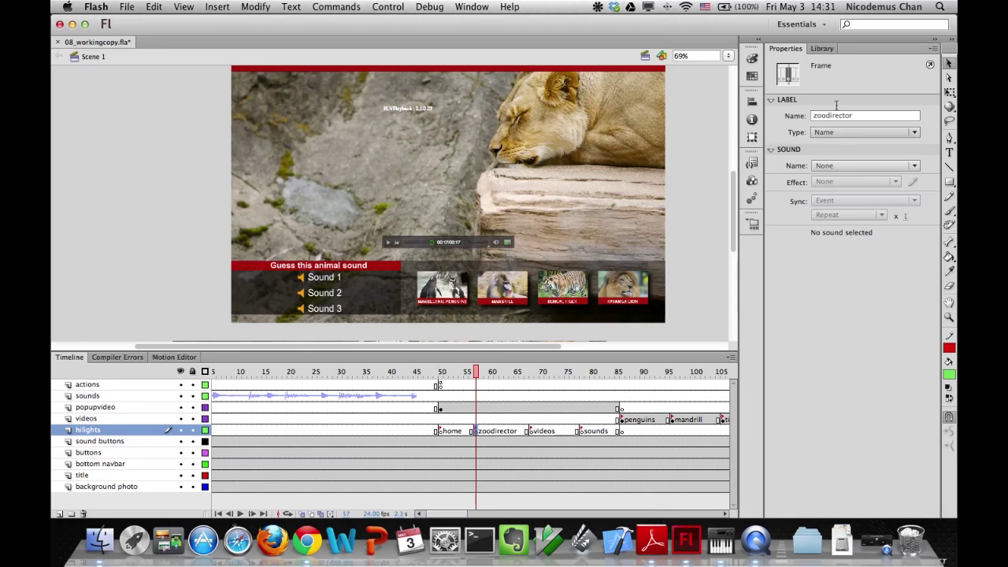
left_click(823, 48)
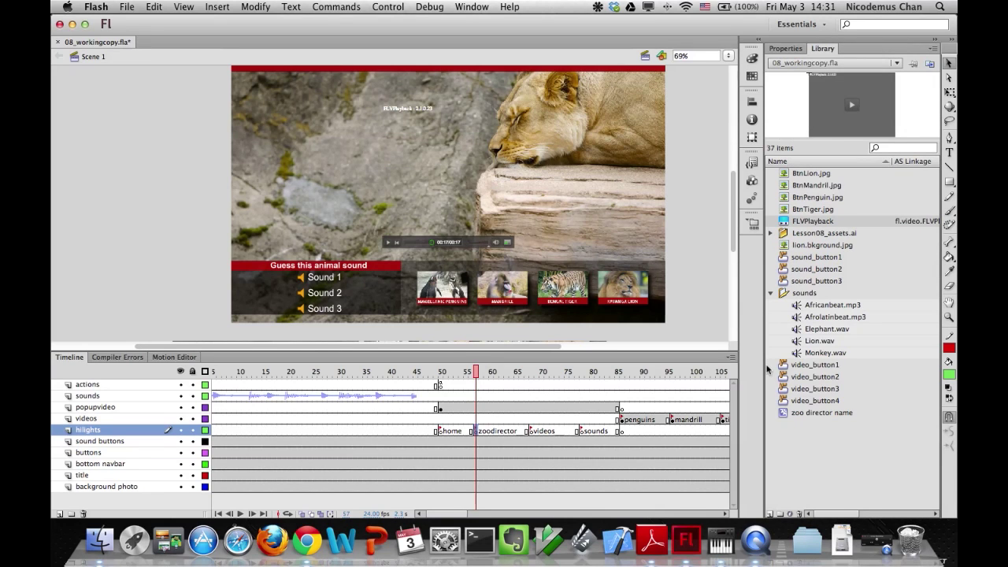
left_click(784, 418)
left_click_drag(784, 418, 537, 154)
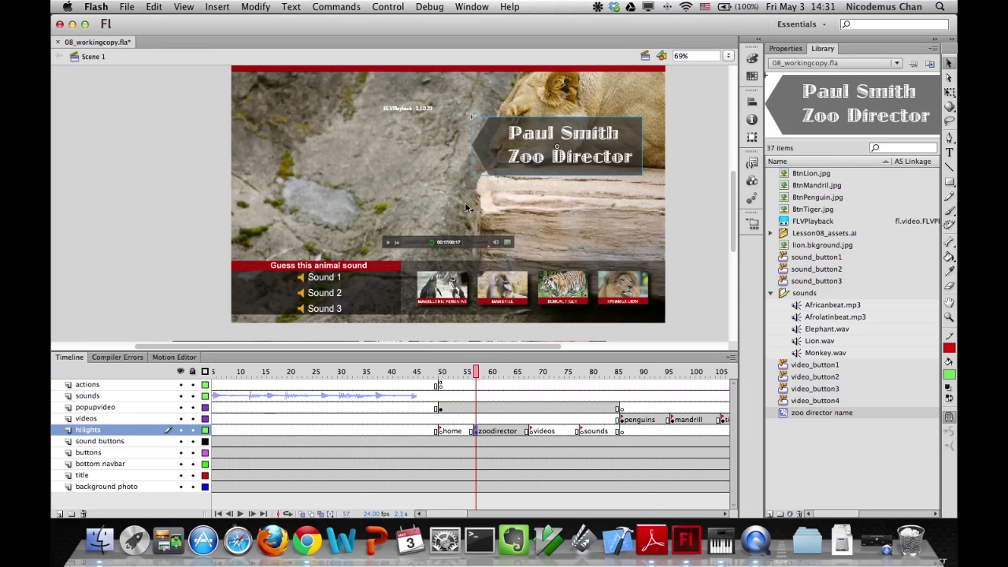
left_click(569, 148)
left_click_drag(569, 148, 576, 162)
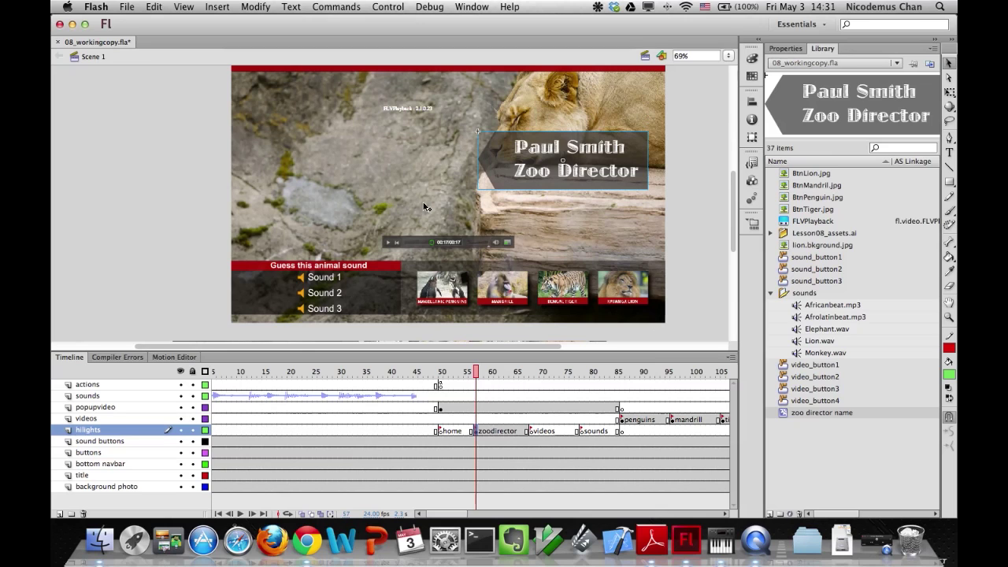
At the videos keyframe of the hilights layer, set up the Rectangle tool with a red stroke, no fill and a stroke height of 3.
left_click(532, 436)
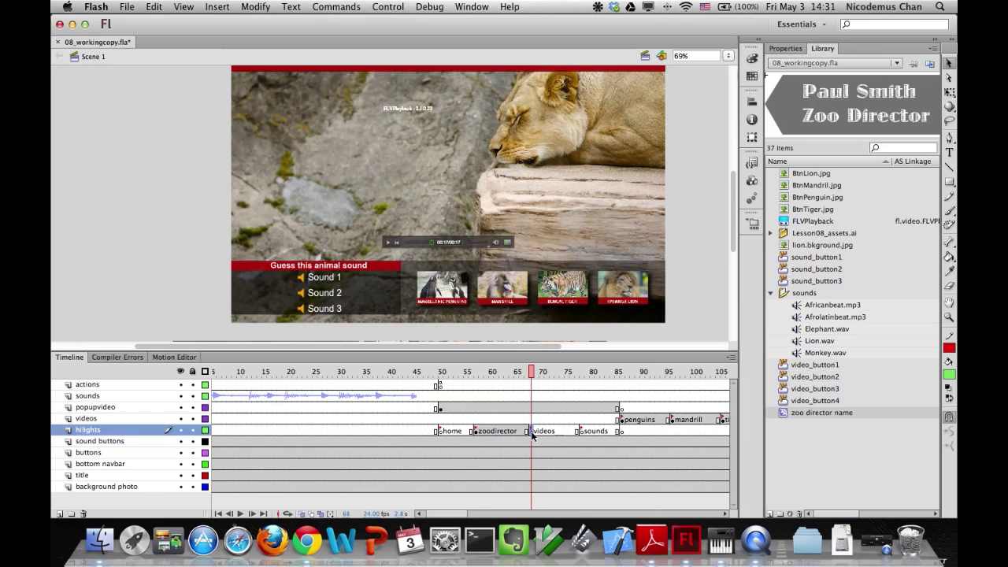
left_click(950, 182)
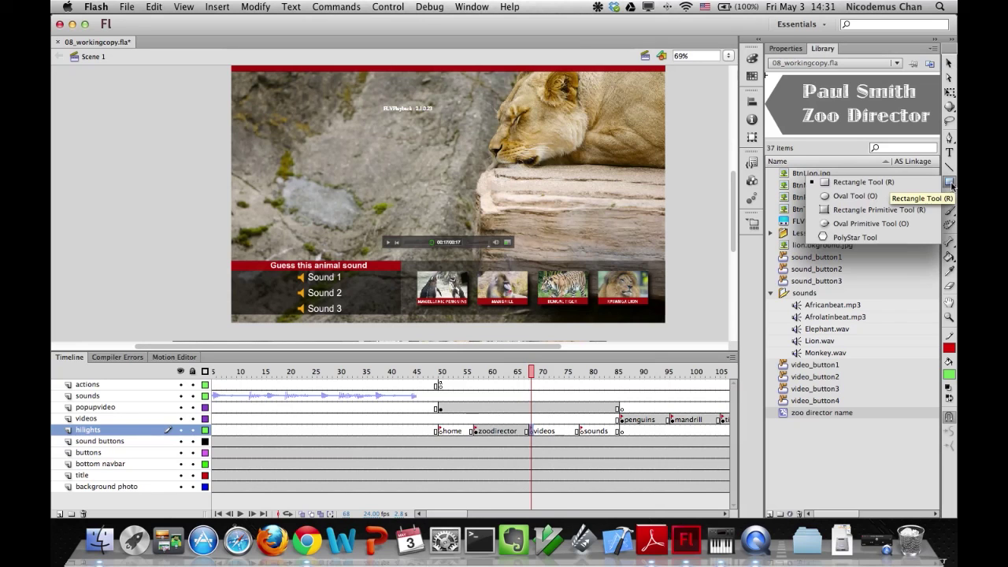
left_click(898, 182)
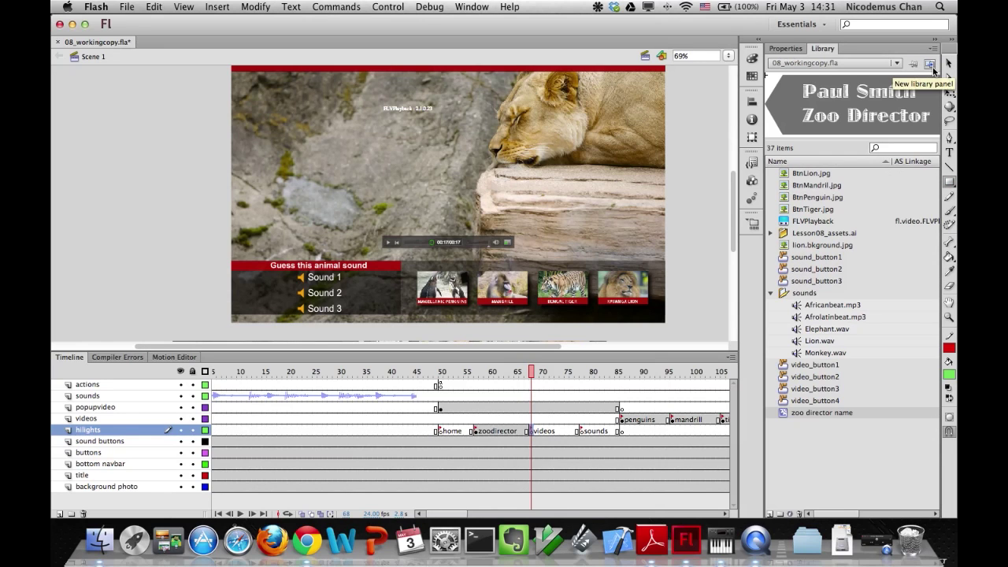
left_click(787, 48)
left_click(823, 116)
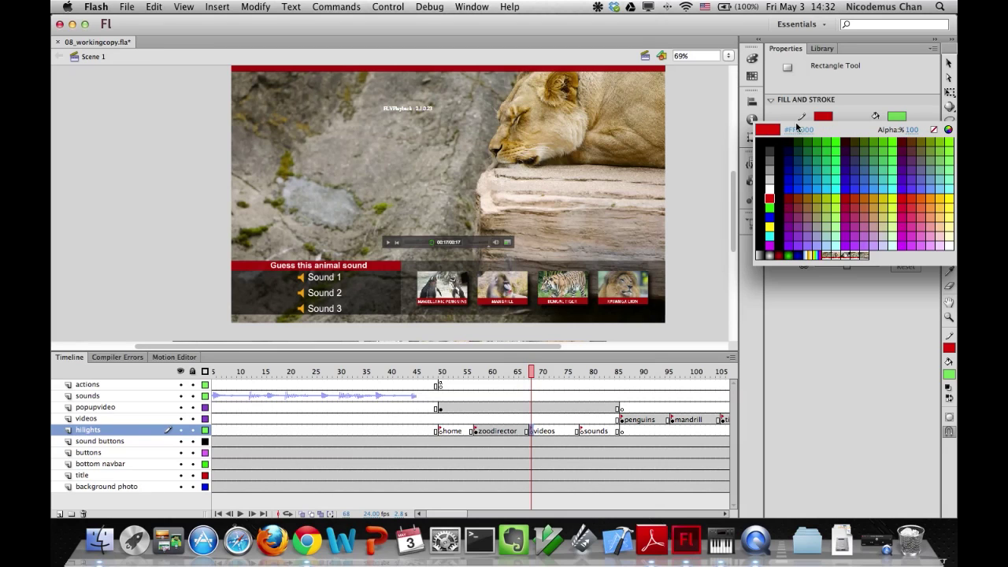
left_click(777, 193)
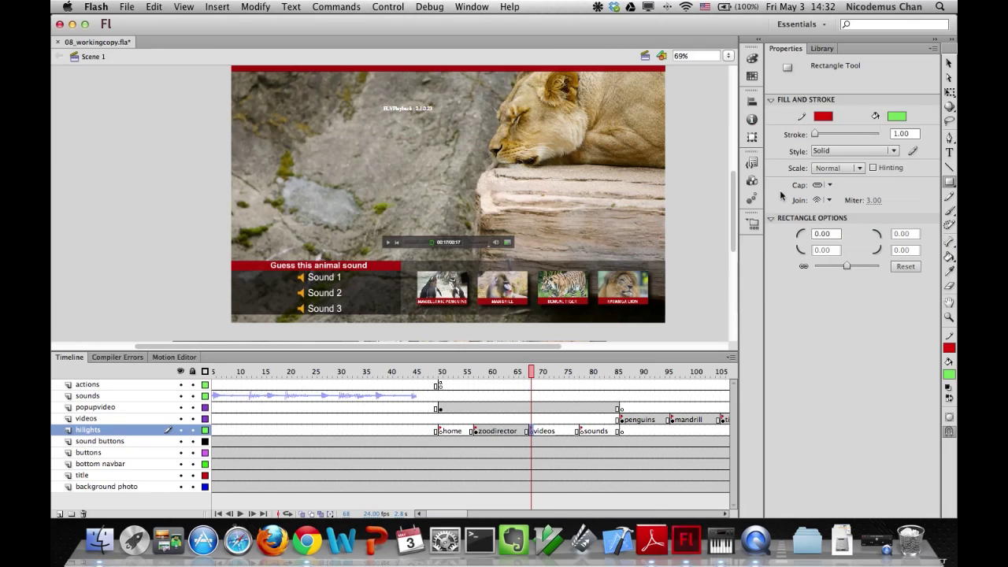
left_click(897, 117)
left_click(934, 131)
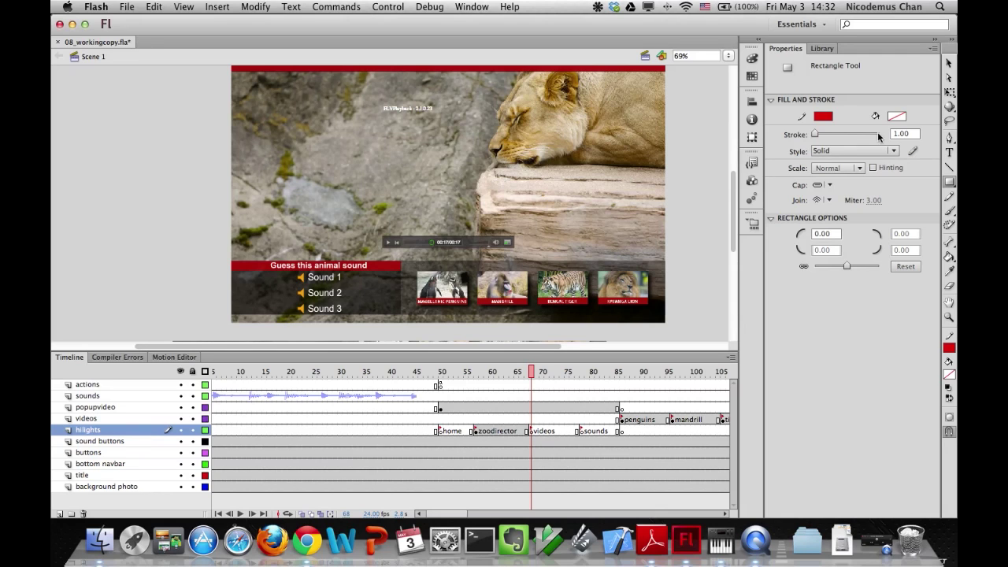
left_click_drag(817, 135, 817, 135)
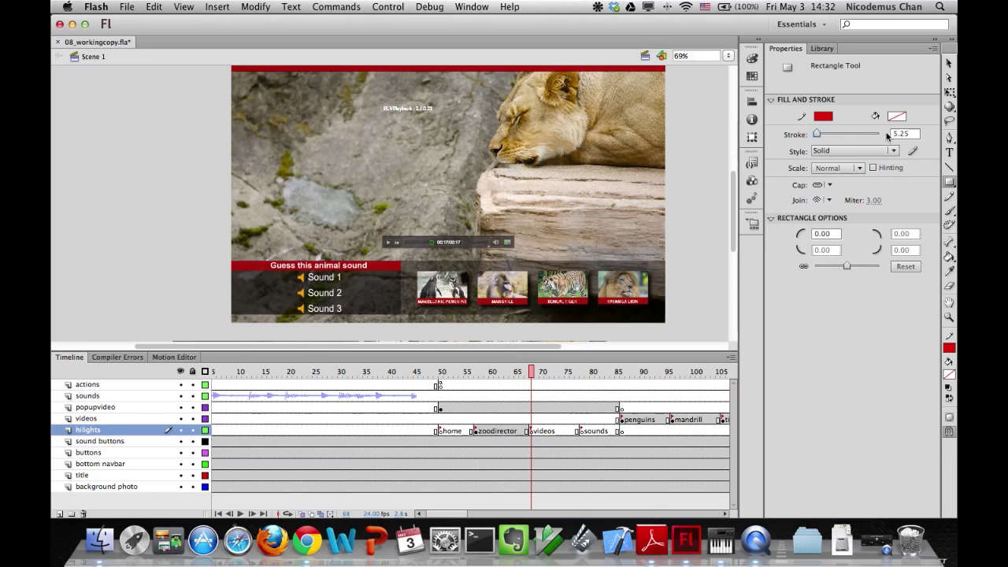
left_click(906, 134)
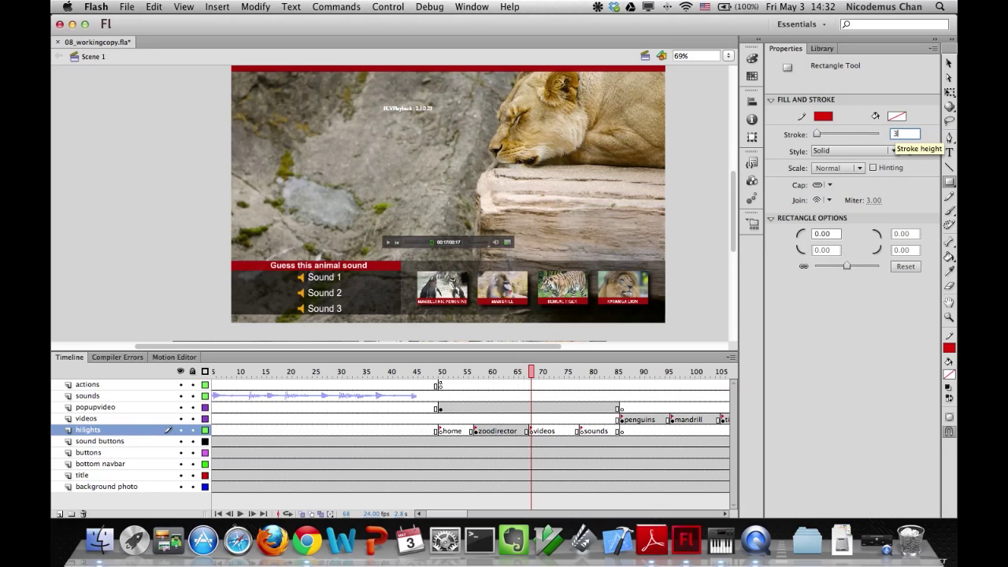
type("3")
key("Return")
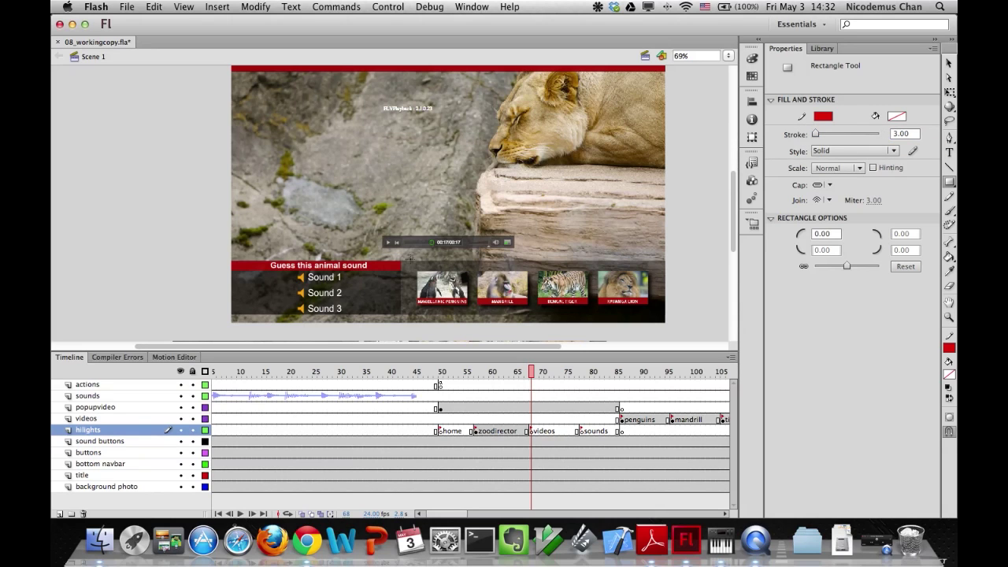
Draw a rectangle around the four animal thumbnails on the videos keyframe and another around the sound buttons on the sounds keyframe.
left_click_drag(401, 261, 666, 323)
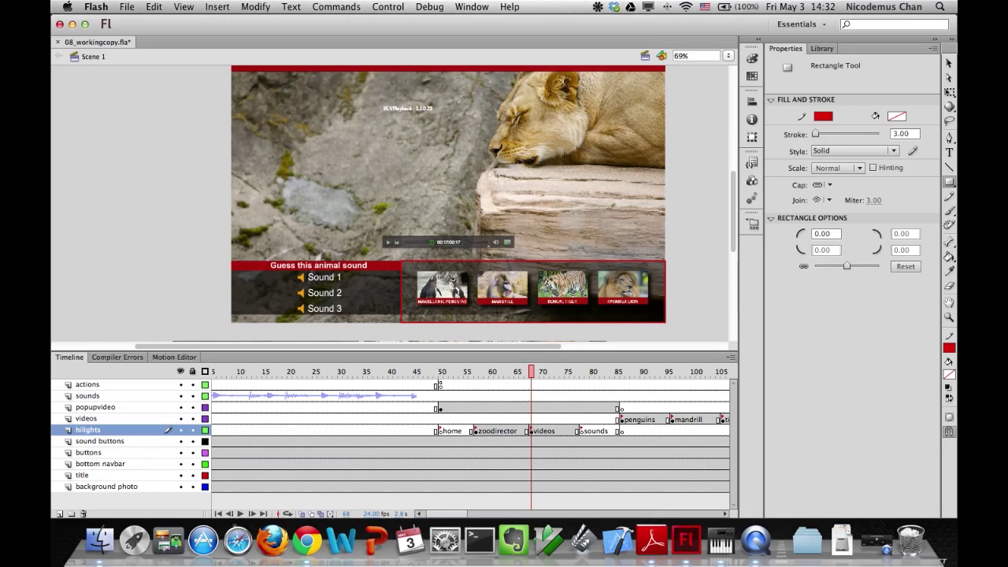
left_click(583, 431)
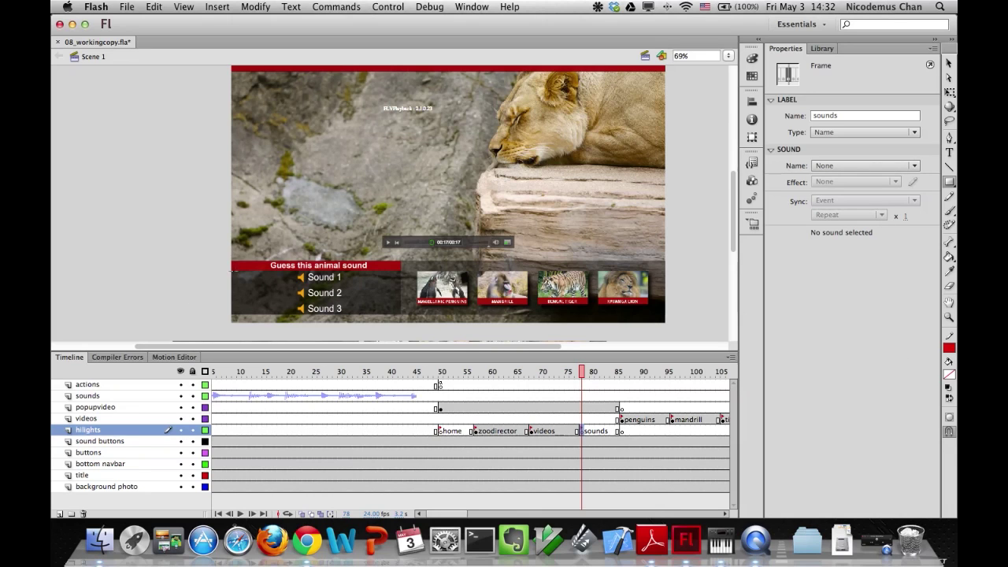
left_click_drag(232, 271, 400, 314)
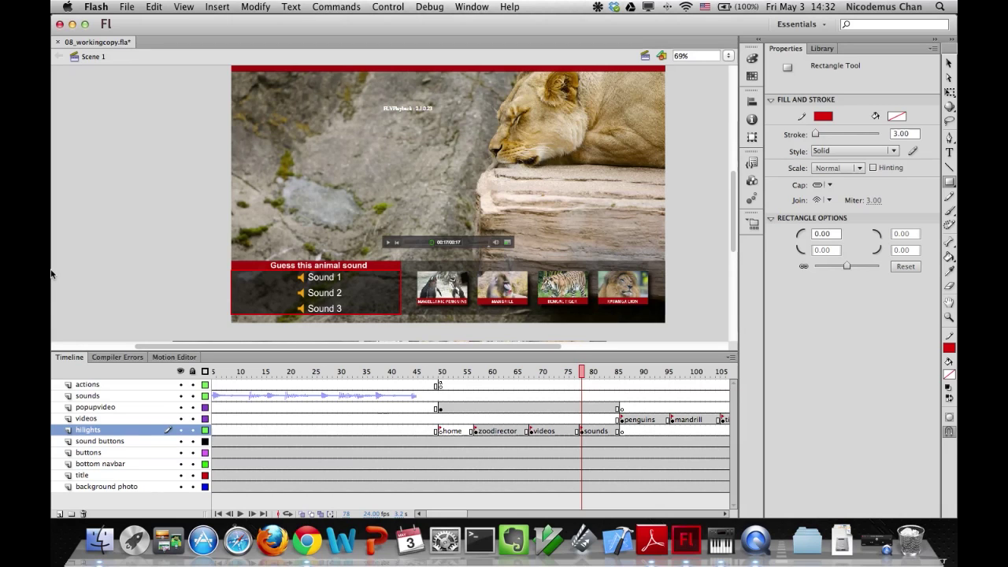
Test the movie to watch the cue points trigger the highlights, and close the preview.
key("super+Return")
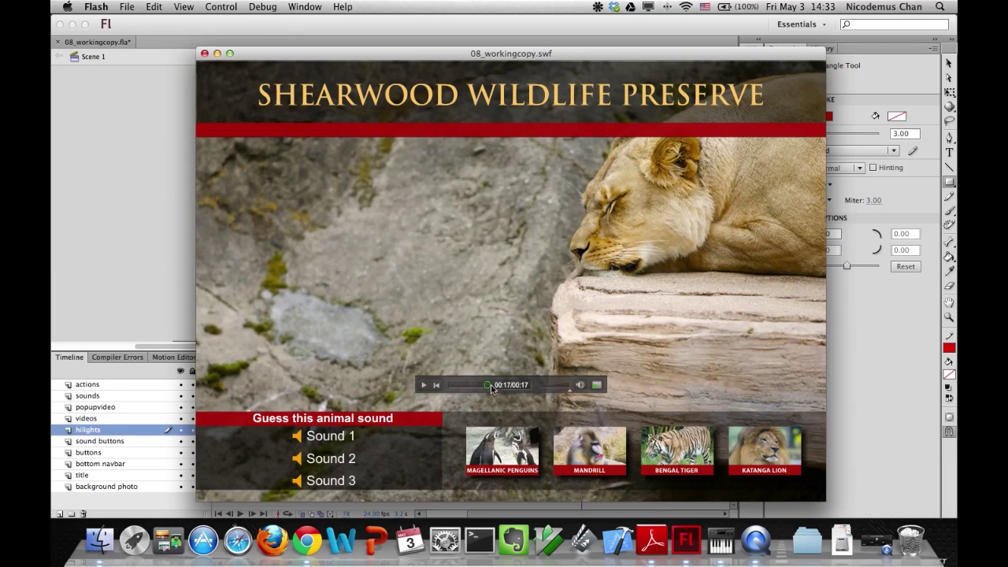
left_click(204, 54)
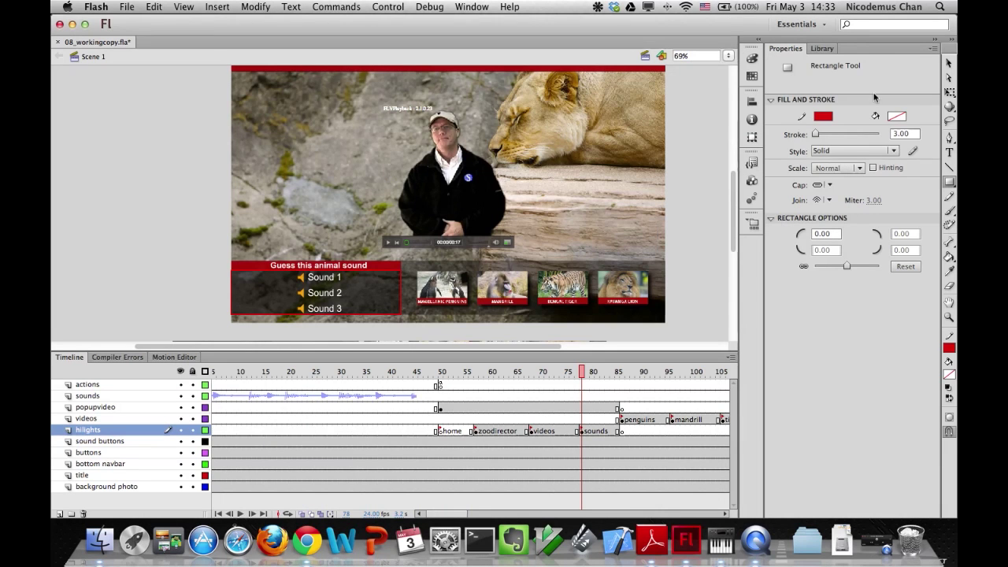
Set the popup video's skin to None and move the video down to Y 256.65 so it stands on the bottom navbar.
left_click(948, 64)
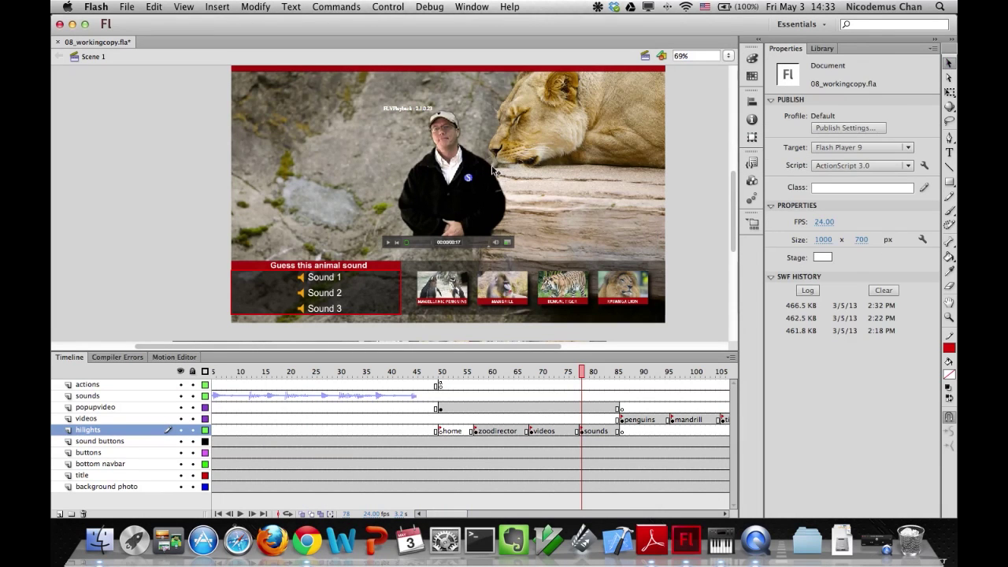
left_click(485, 166)
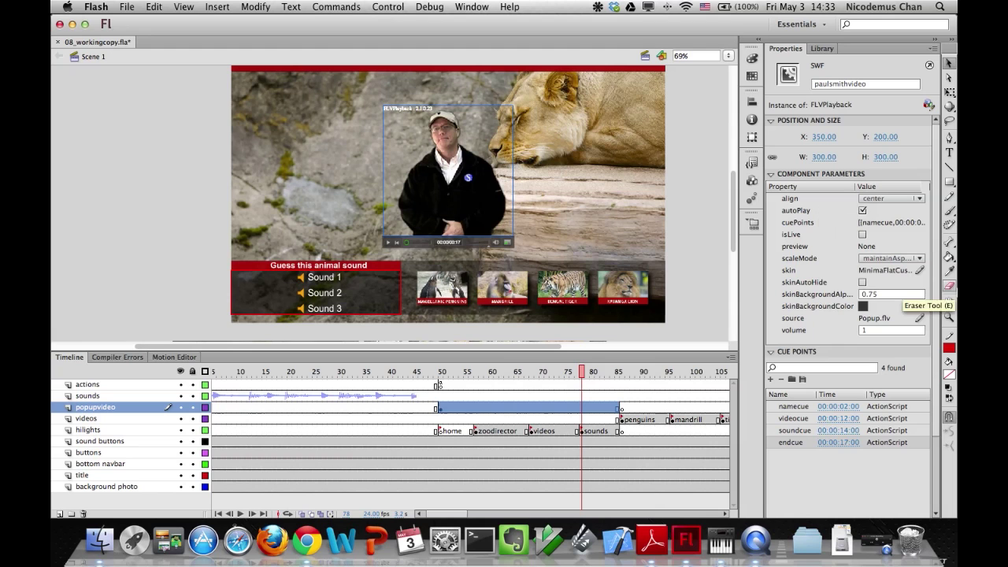
left_click(919, 270)
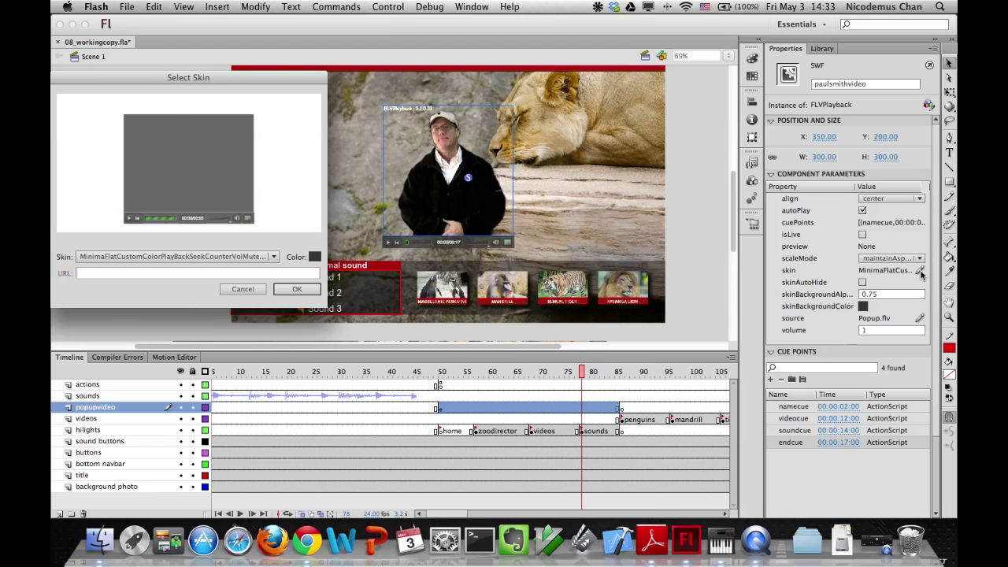
left_click(140, 257)
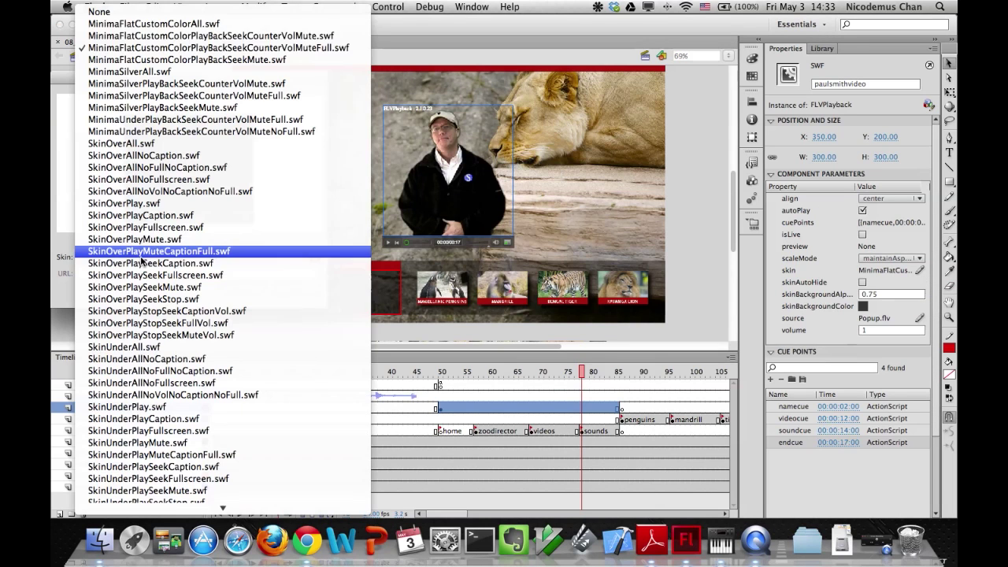
left_click(115, 11)
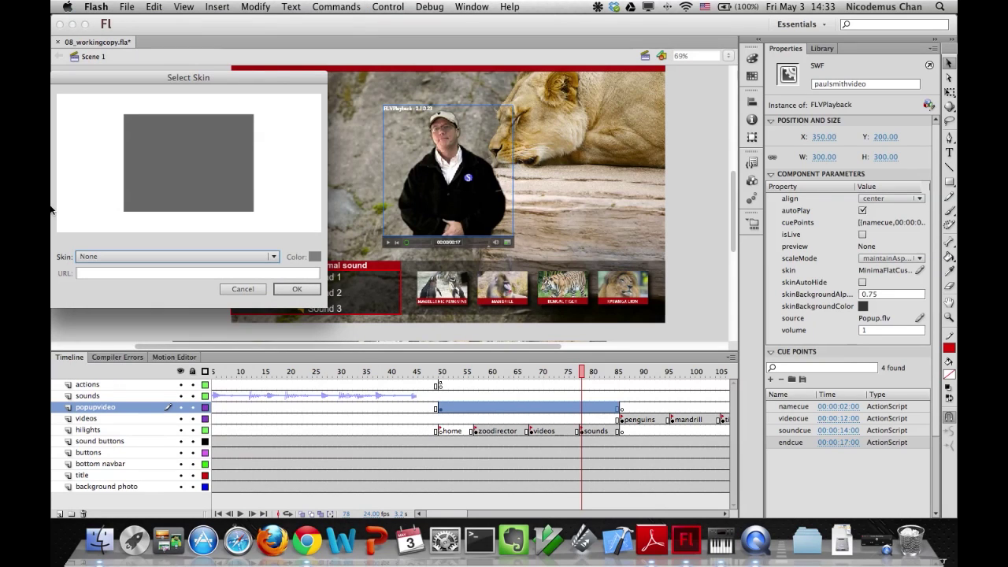
left_click(298, 289)
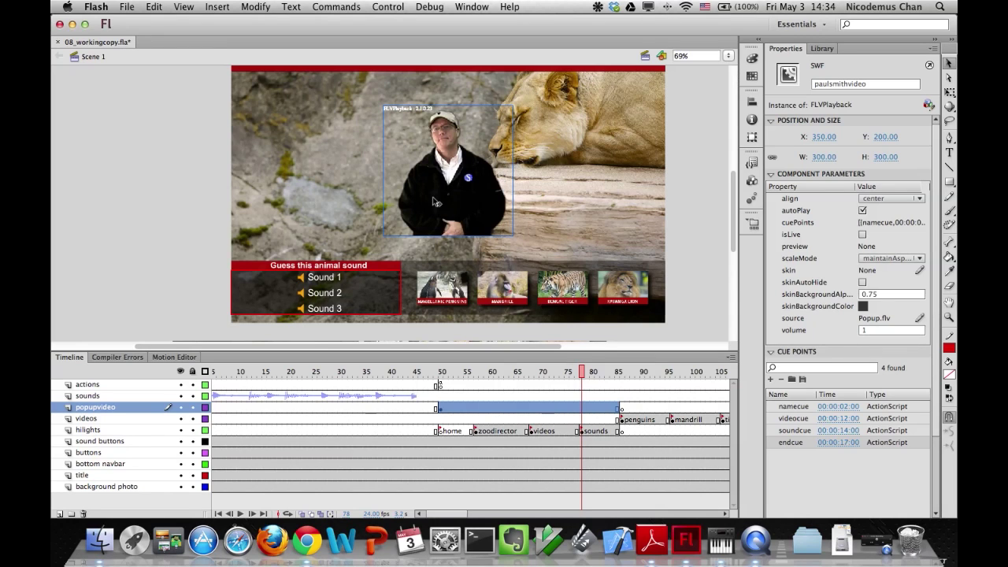
left_click_drag(425, 196, 423, 219)
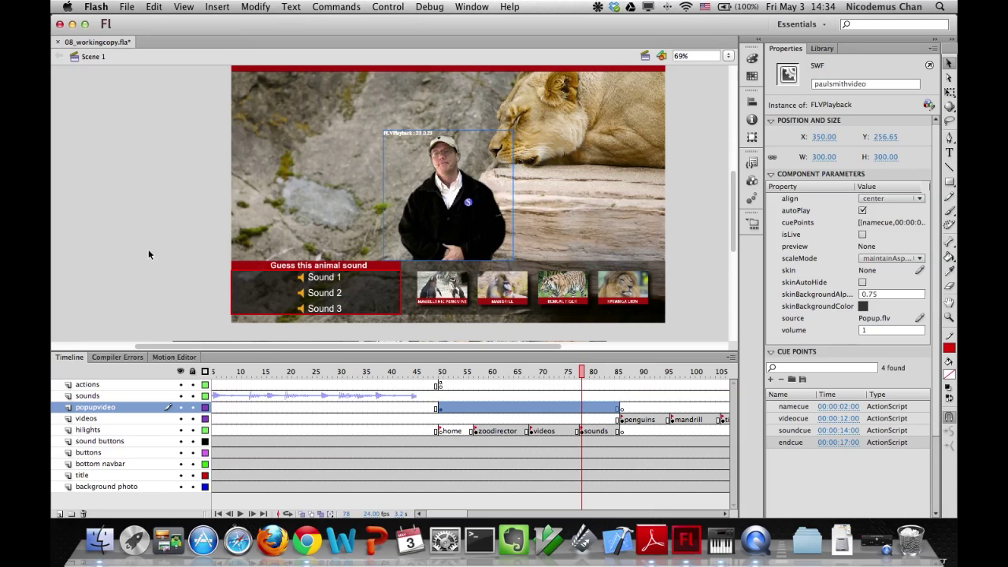
Test the movie again in Flash Professional to check the repositioned popup video without its playback controls, and close the preview.
left_click(142, 205)
left_click(388, 6)
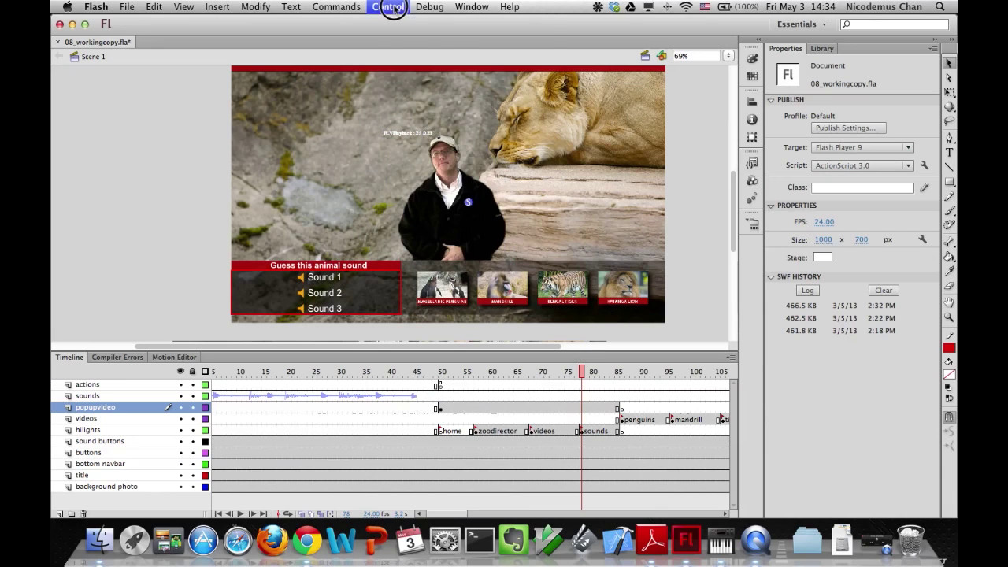
mouse_move(426, 97)
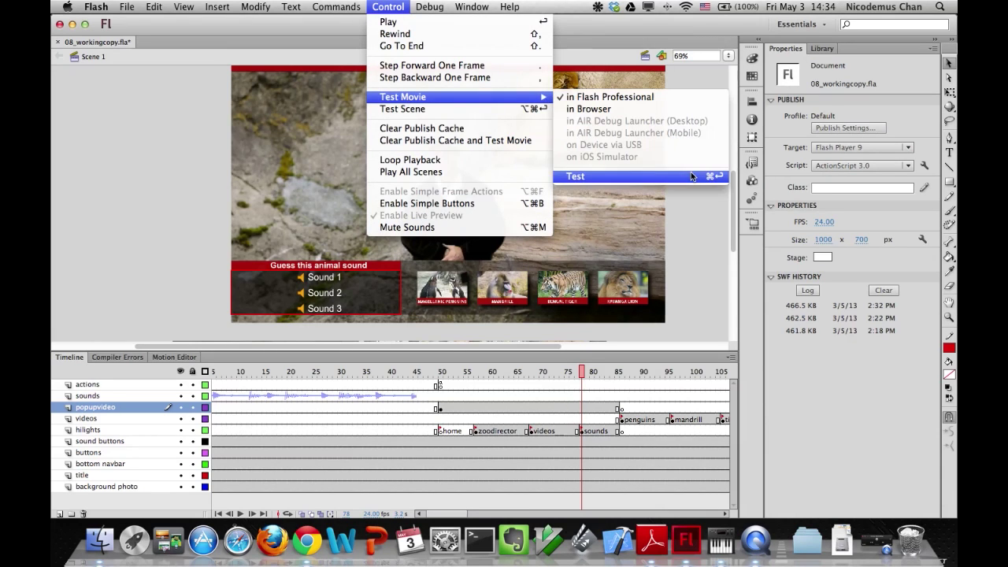
left_click(693, 176)
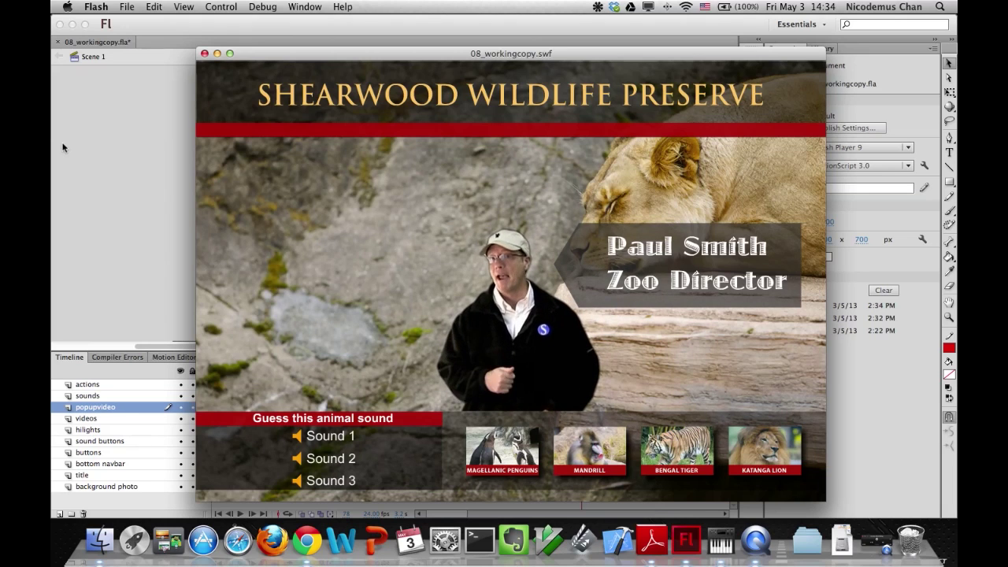
left_click(204, 54)
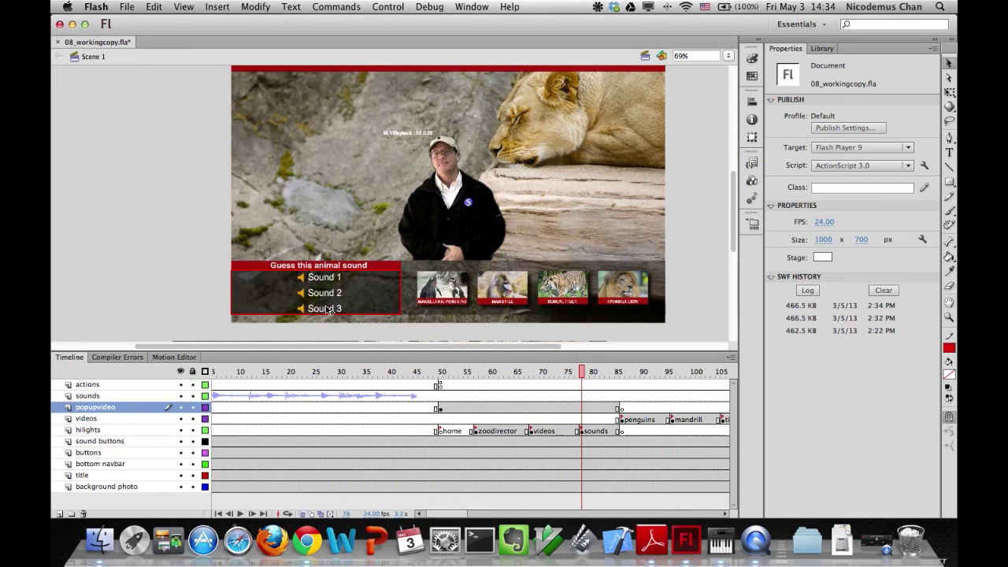
On the zoodirector keyframe, move the zoo director name graphic right until it meets the stage's right edge.
left_click_drag(567, 369, 506, 370)
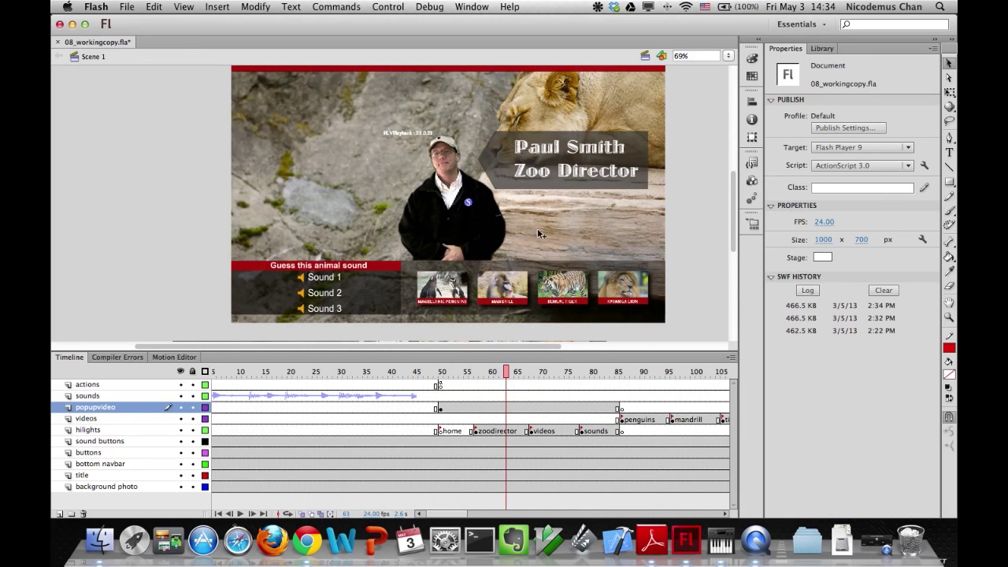
left_click(519, 169)
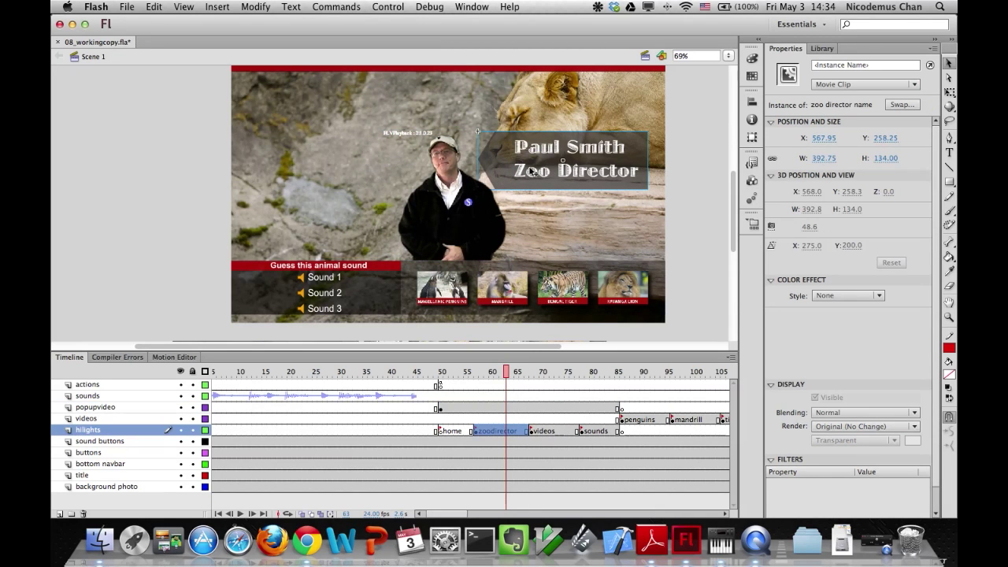
left_click_drag(516, 160, 534, 163)
left_click(96, 209)
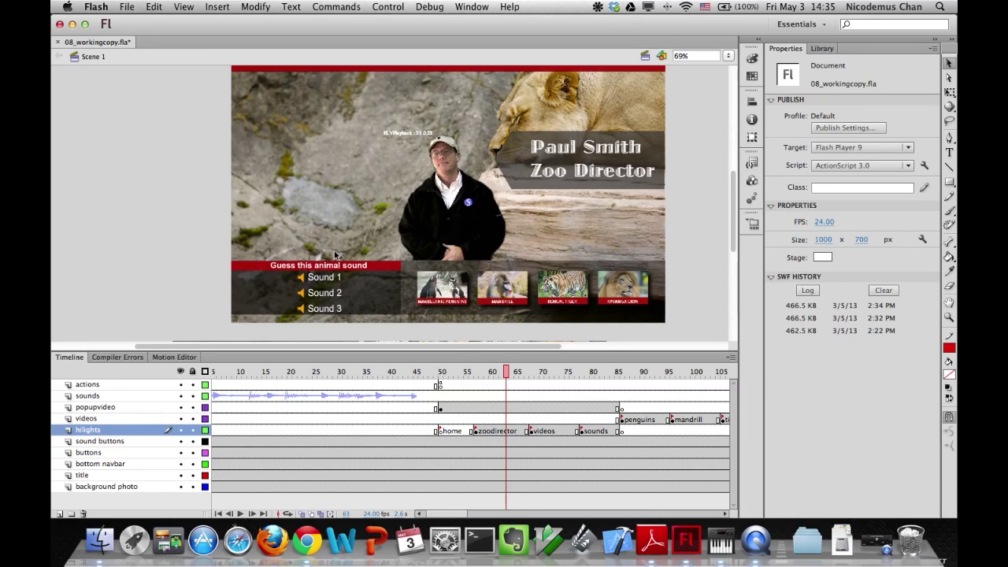
Move the popup video slightly left to X 336.95 and save the file.
left_click(425, 225)
left_click_drag(434, 219, 429, 222)
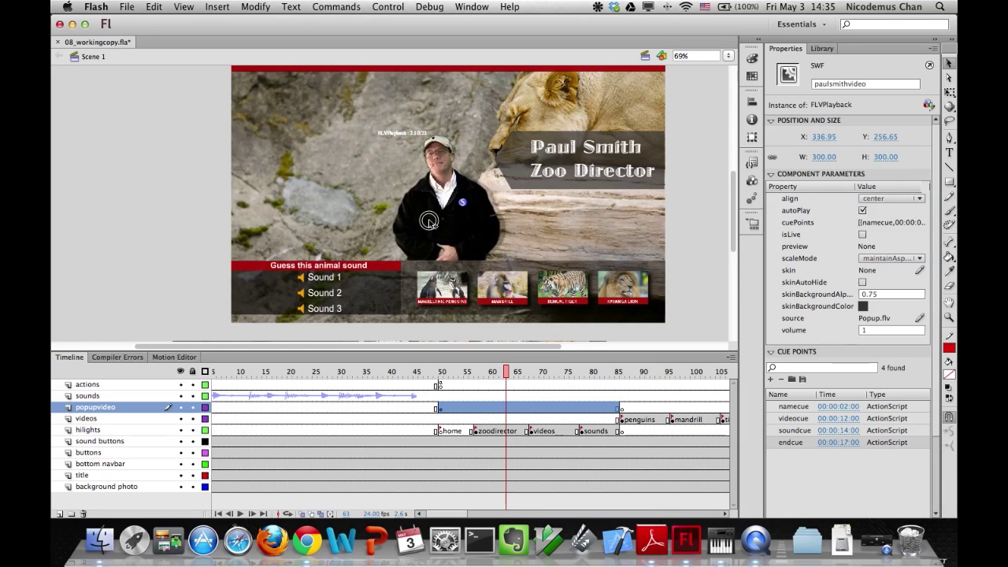
left_click(129, 219)
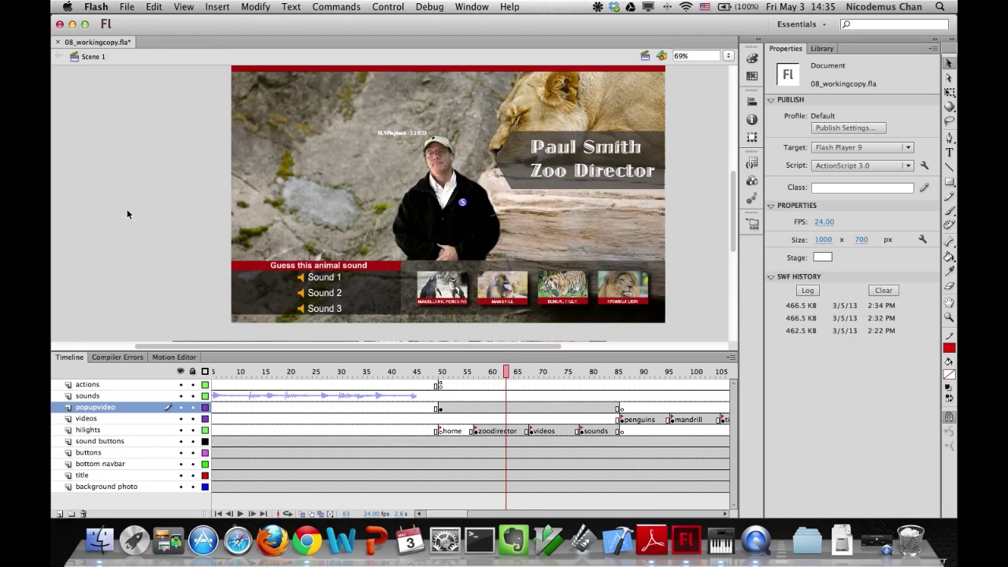
key("super+s")
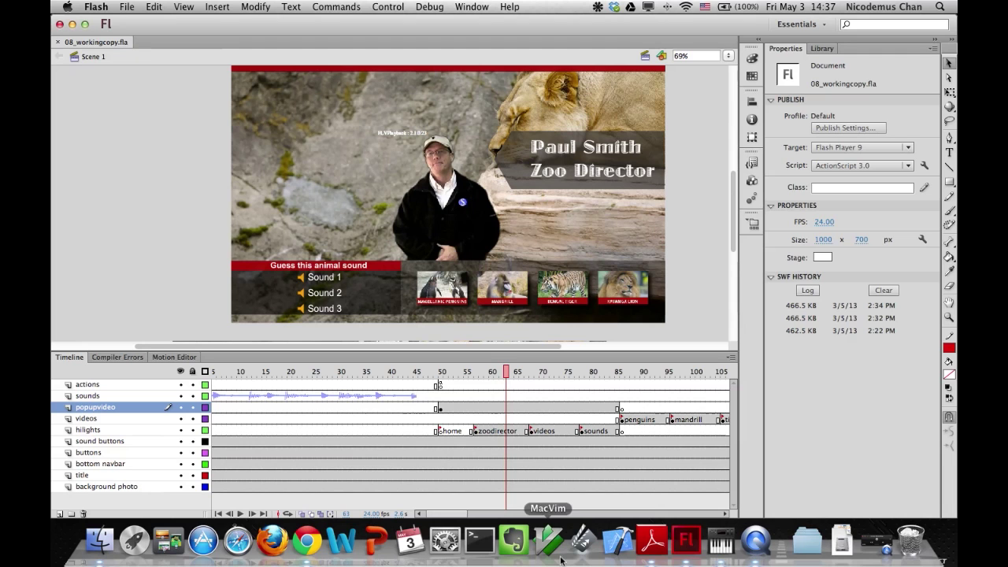
Switch to Adobe Media Encoder and add polarbear.mov from the 08Start folder to the encoding queue.
left_click(134, 540)
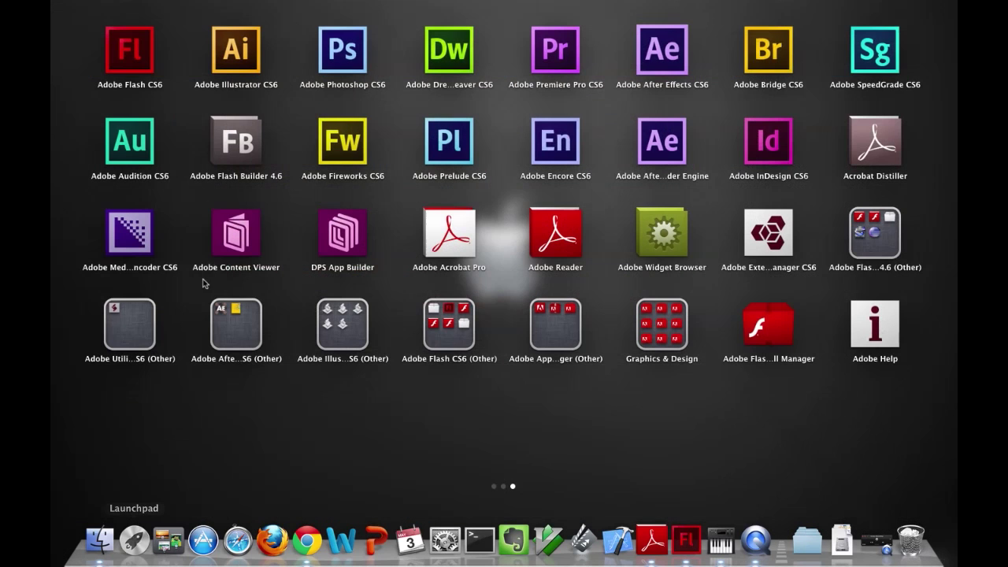
left_click(124, 240)
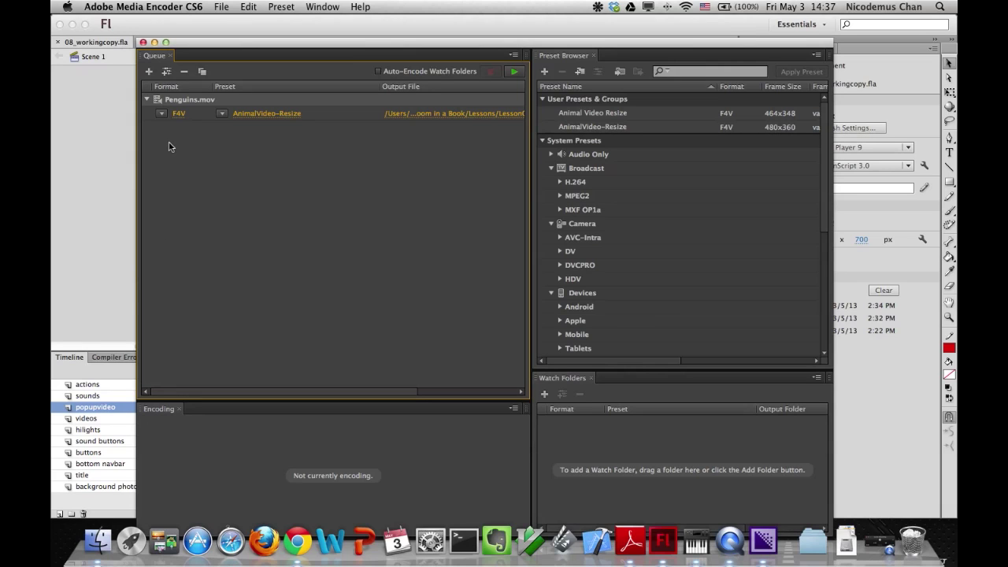
left_click(225, 10)
left_click(226, 23)
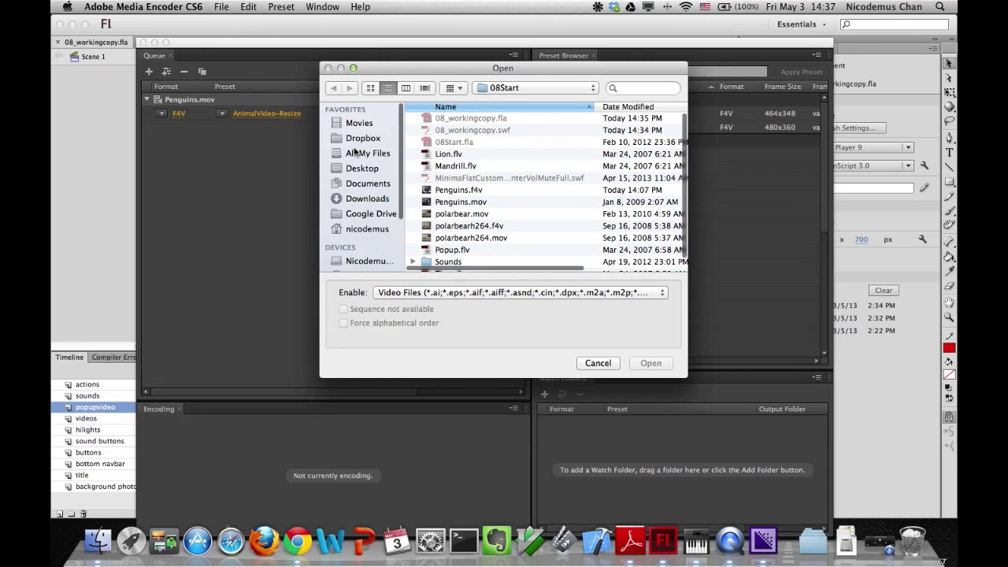
left_click(461, 214)
left_click(651, 363)
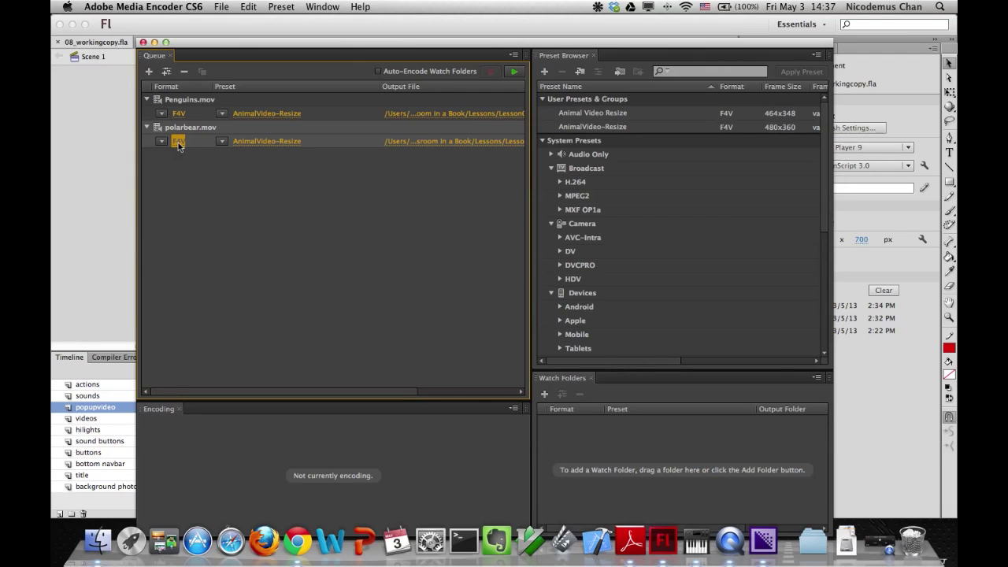
Check the export settings of polarbear.mov, leave them without changes, and set its output format to FLV.
left_click(179, 143)
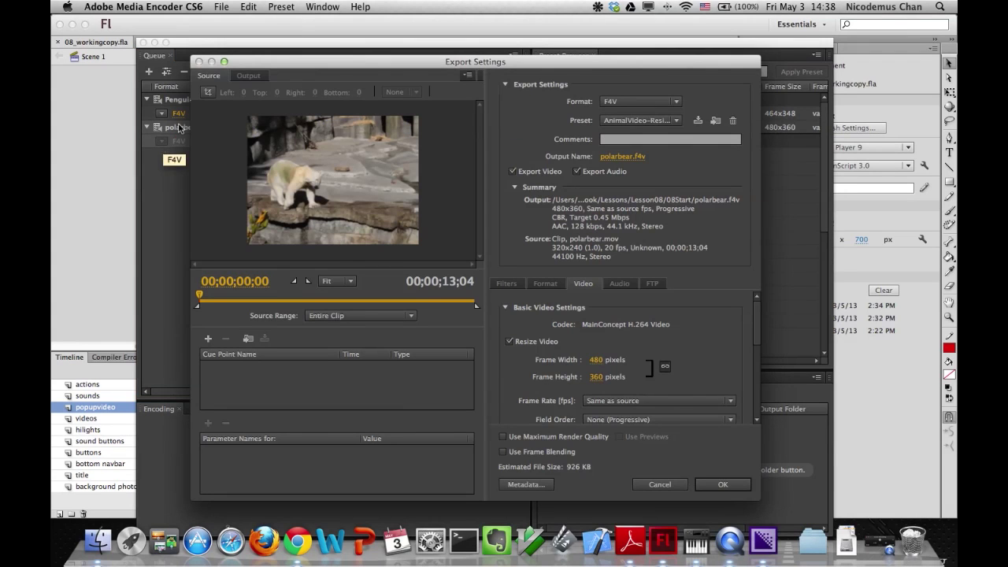
left_click(660, 484)
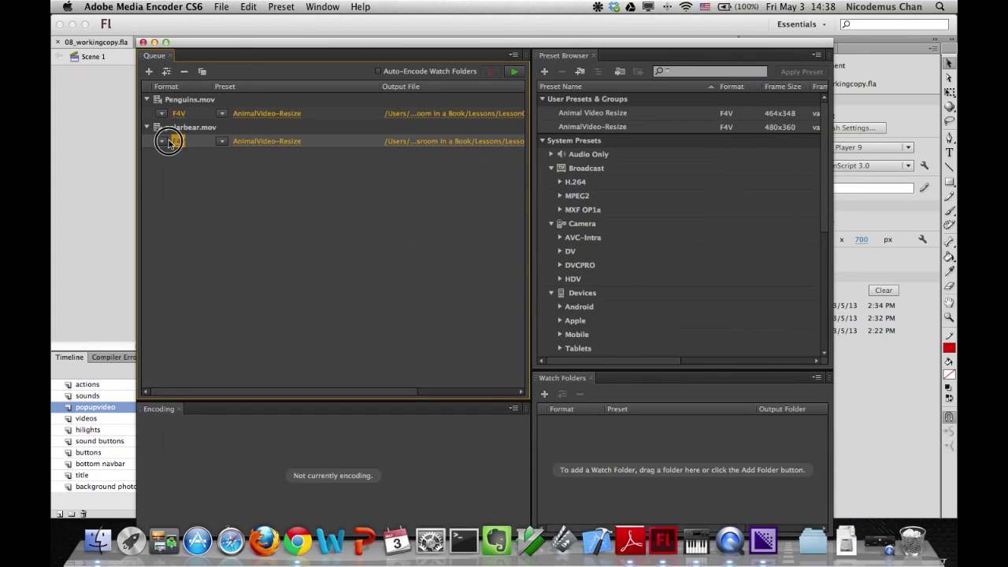
left_click(162, 141)
left_click(175, 200)
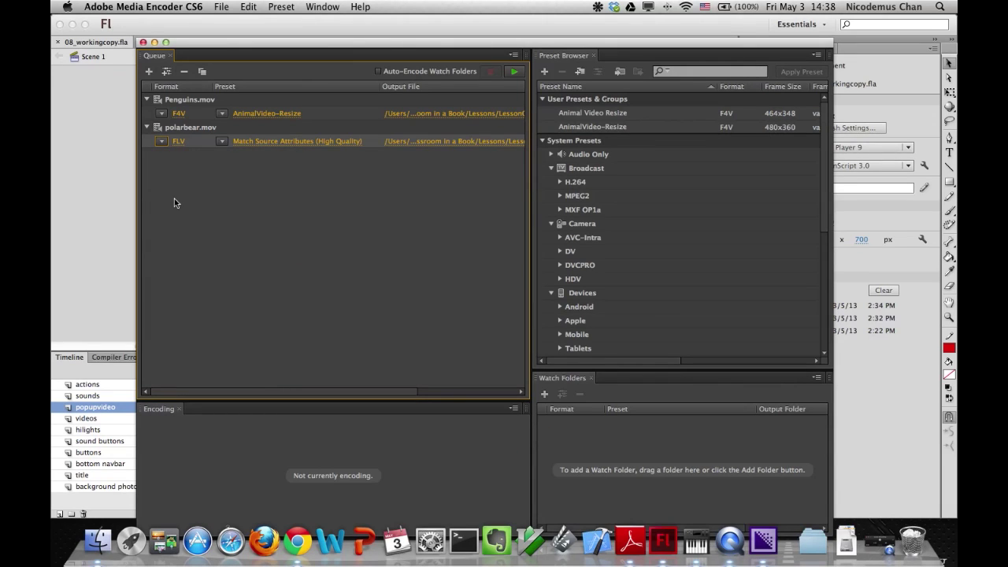
In the polarbear.mov export settings, compare Same as source with 24 fps and set the video frame rate to 24.
left_click(235, 149)
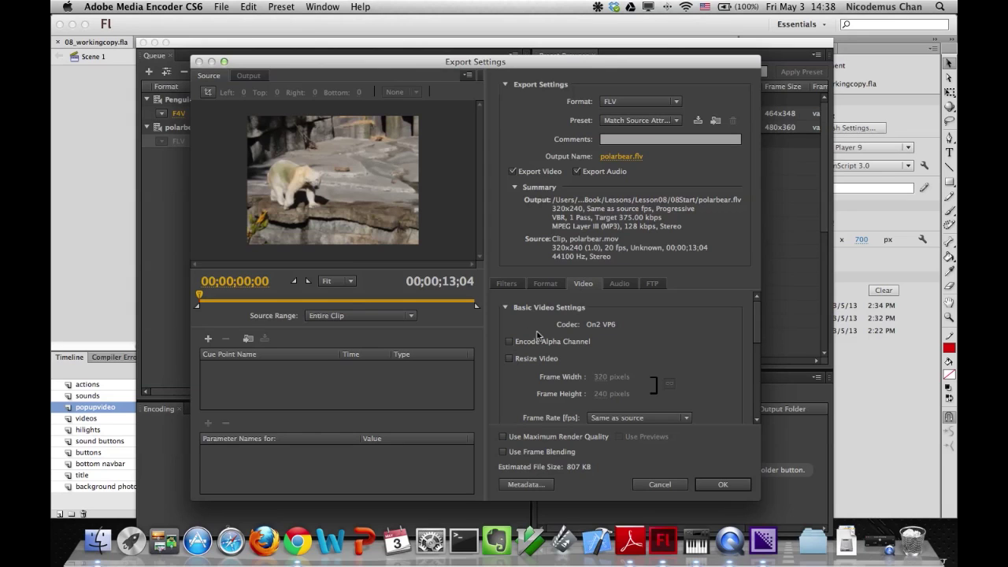
scroll(575, 357, "down", 3)
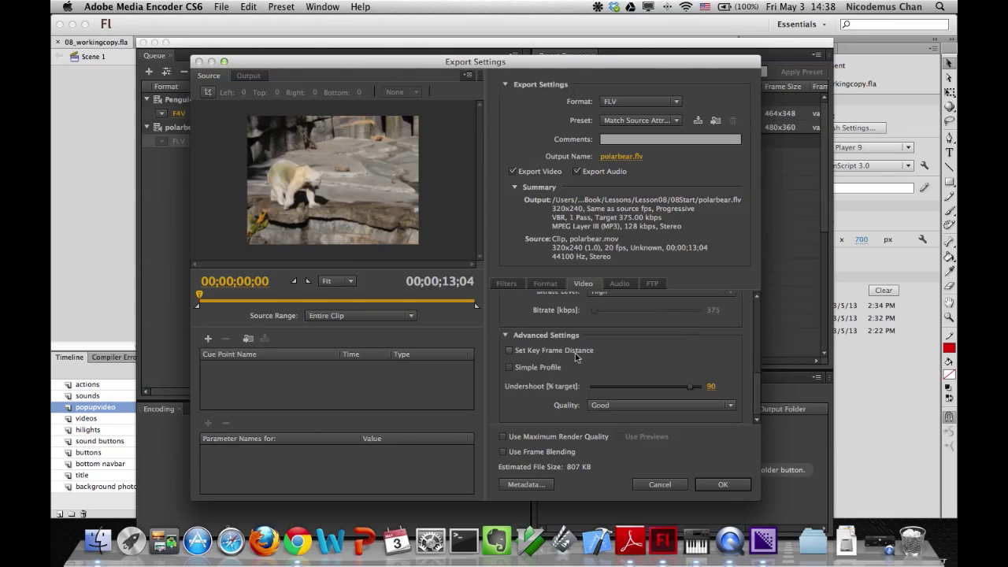
scroll(574, 356, "up", 1)
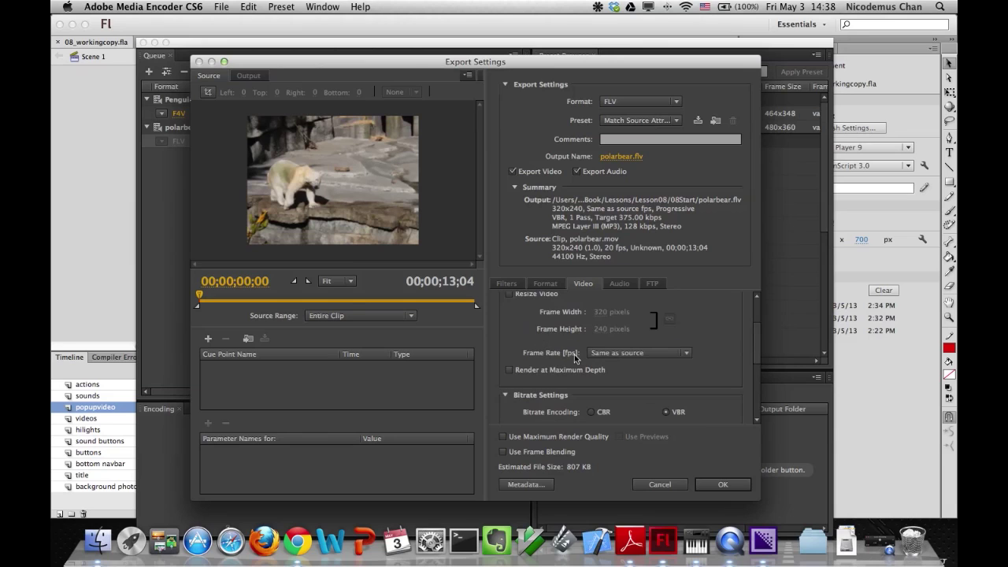
left_click(603, 354)
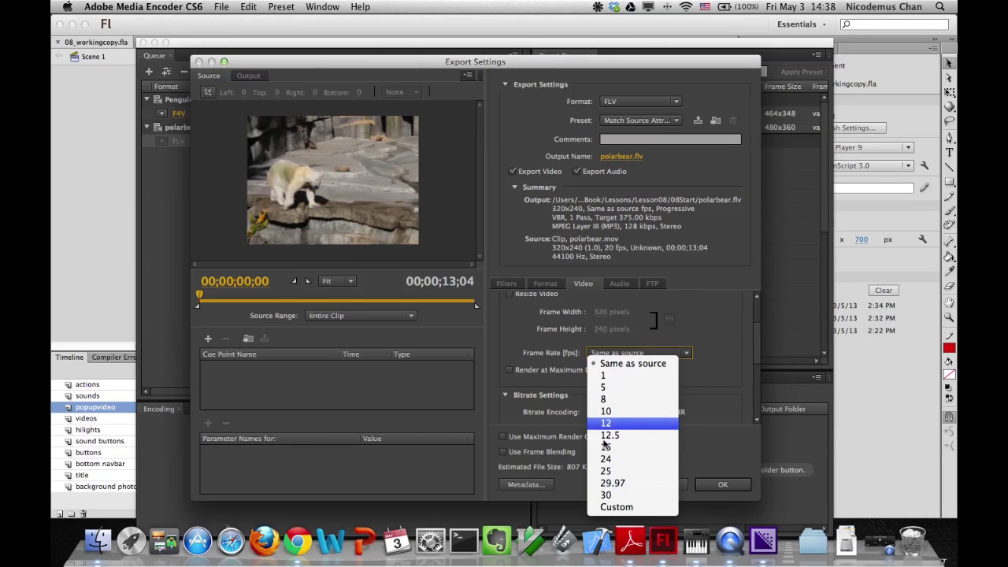
key("Escape")
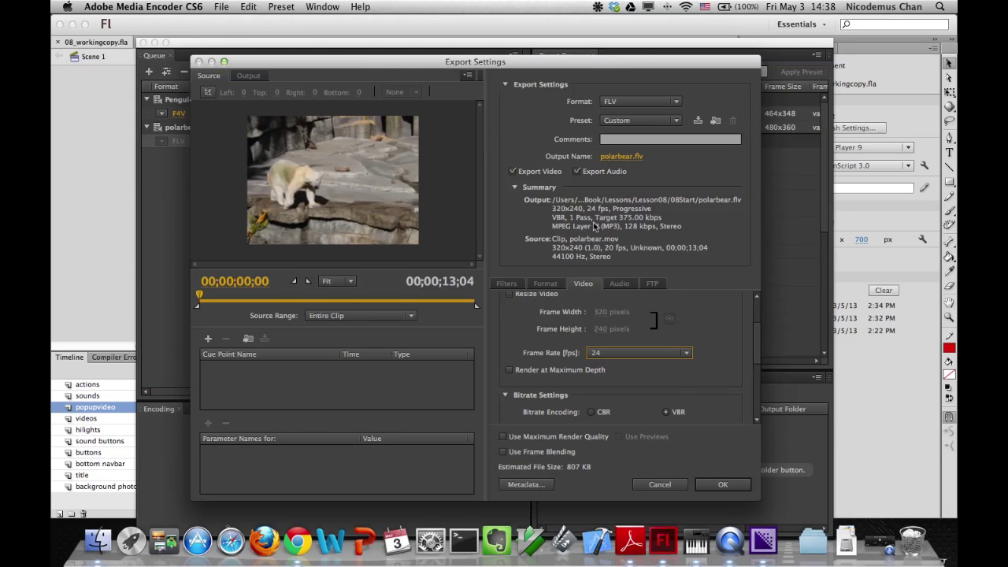
left_click(603, 354)
left_click(610, 365)
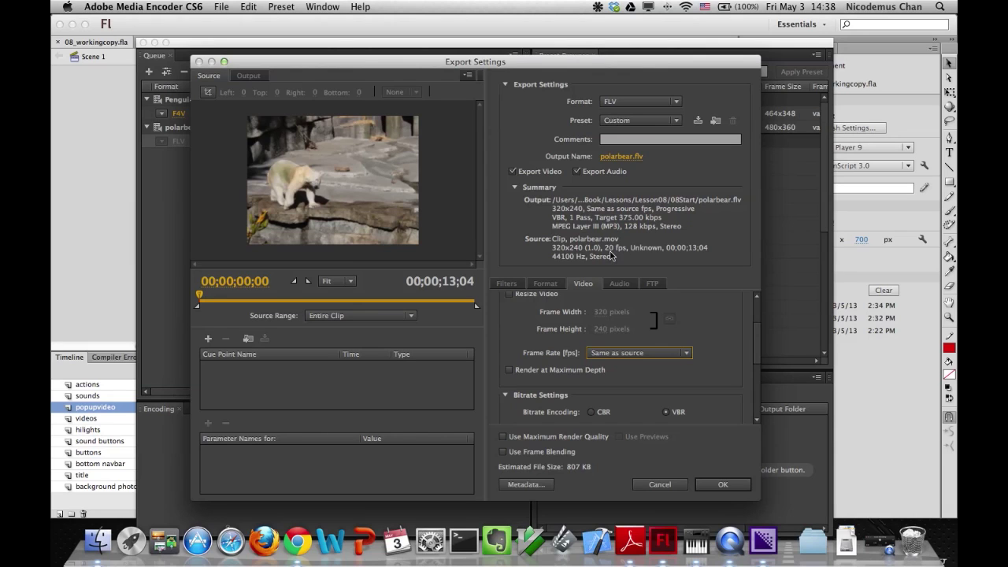
left_click(611, 353)
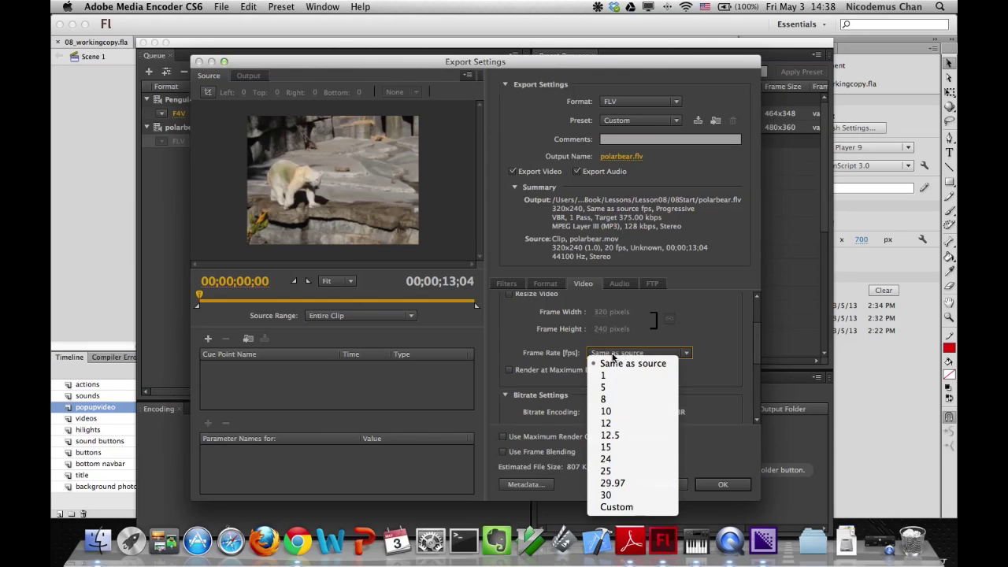
left_click(614, 460)
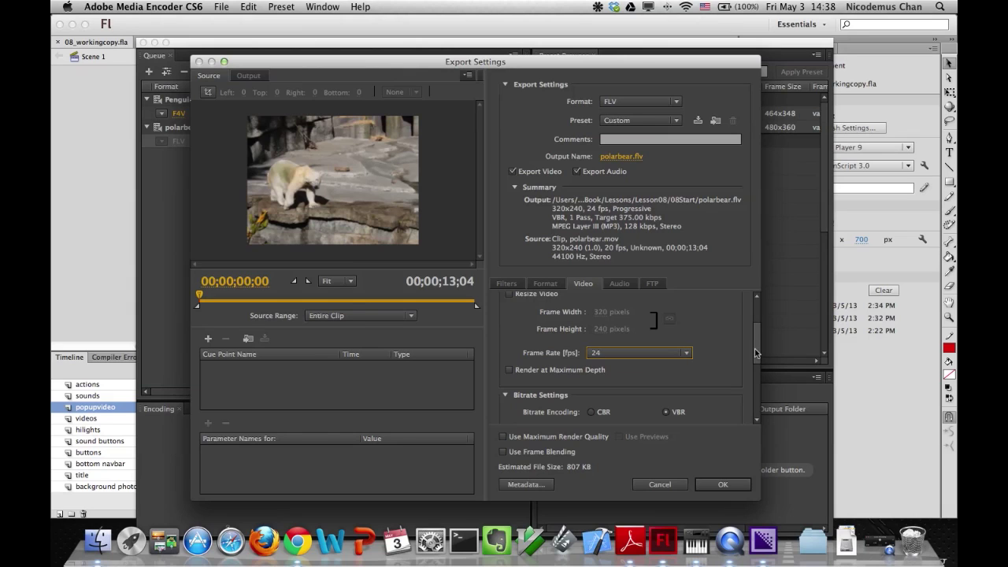
Exclude audio from the polarbear.mov export and accept the export settings.
left_click_drag(754, 353, 756, 324)
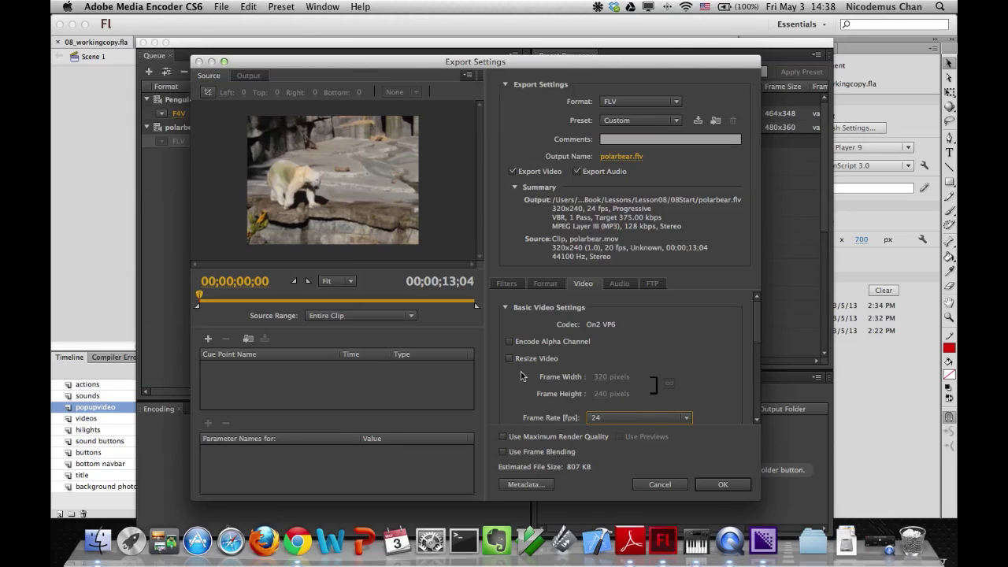
left_click(577, 172)
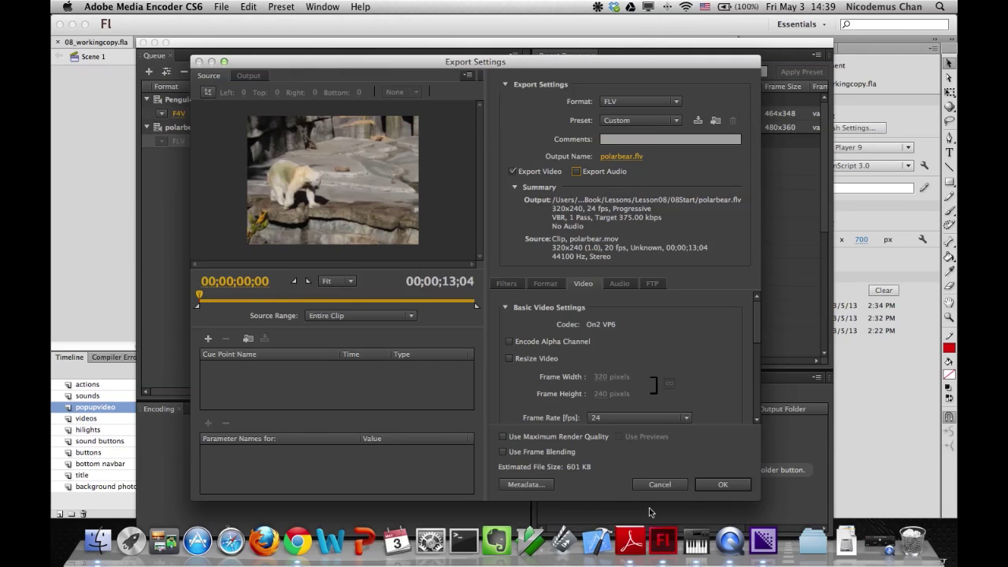
left_click(722, 484)
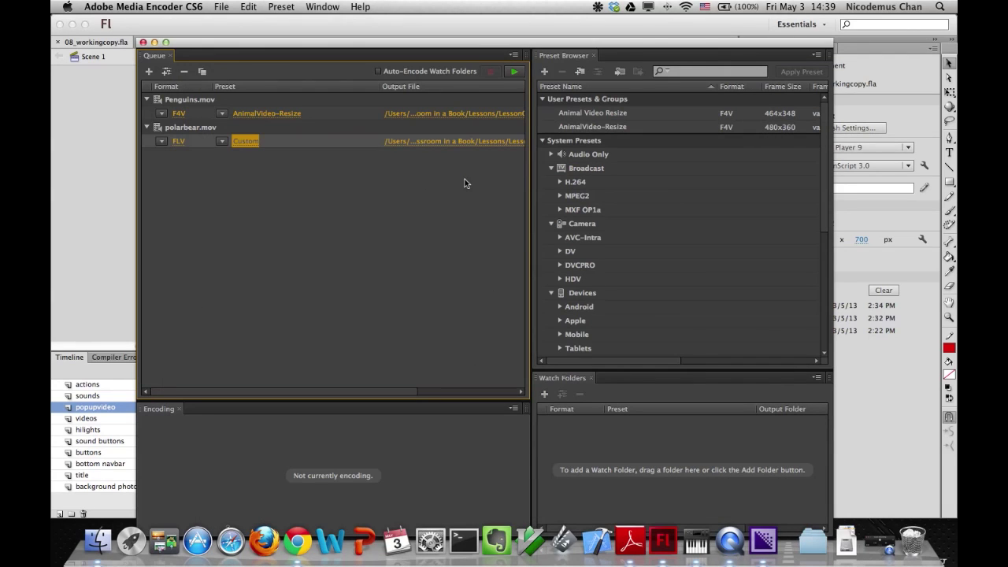
Start encoding the queue and check the status of the output files.
left_click_drag(351, 392, 283, 390)
left_click(515, 73)
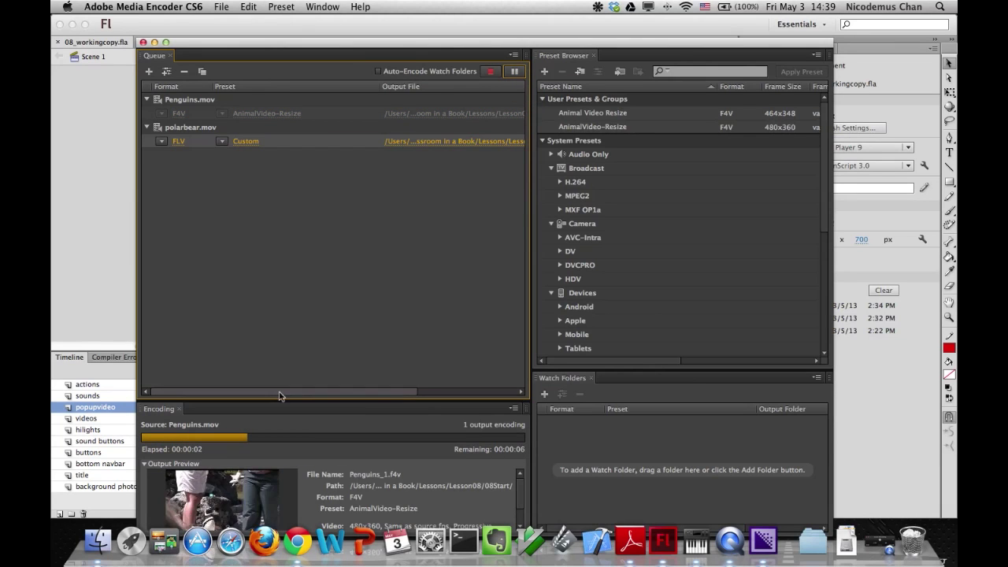
left_click(419, 391)
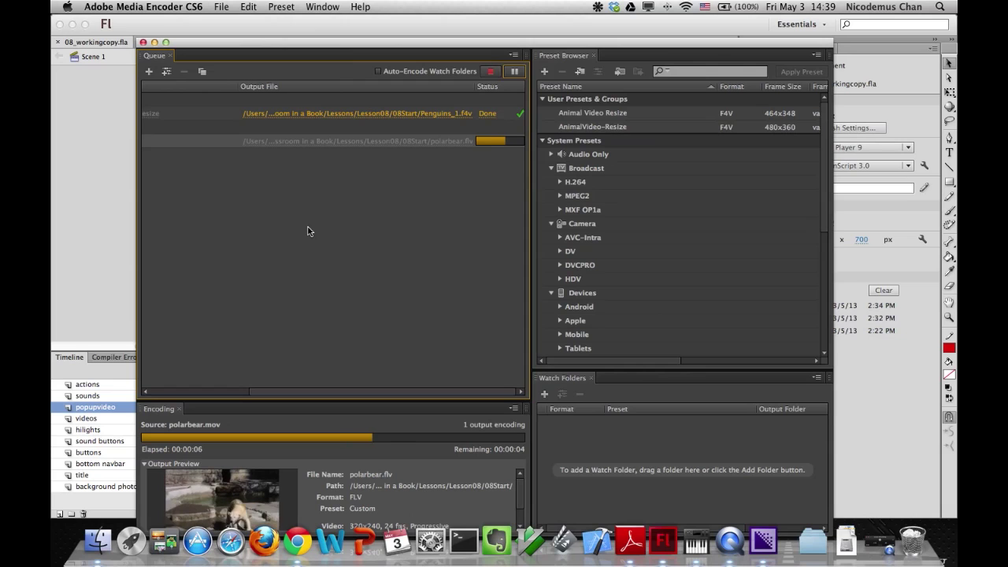
Switch to Finder and check the encoded polarbear.flv in the 08Start folder.
left_click(98, 542)
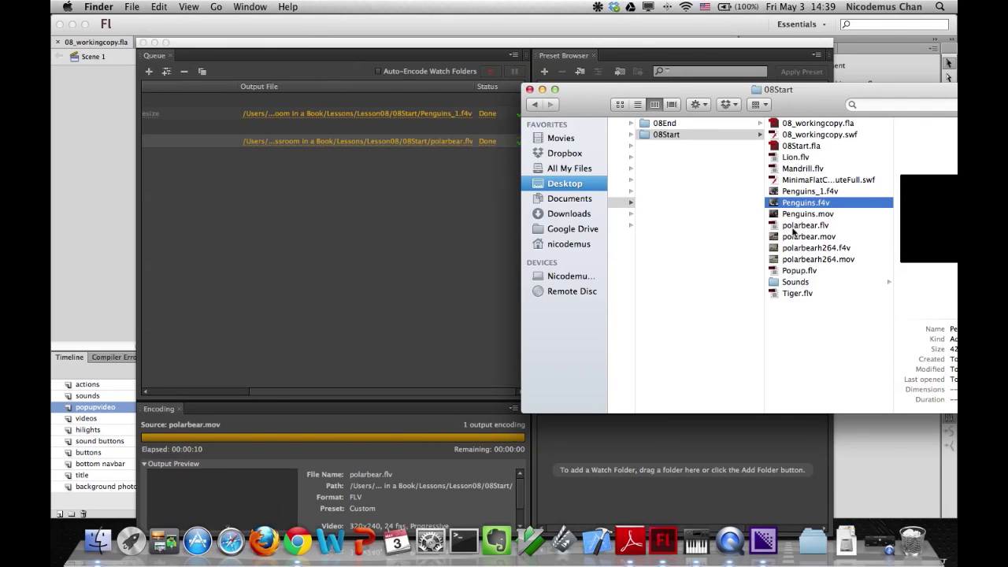
left_click(795, 226)
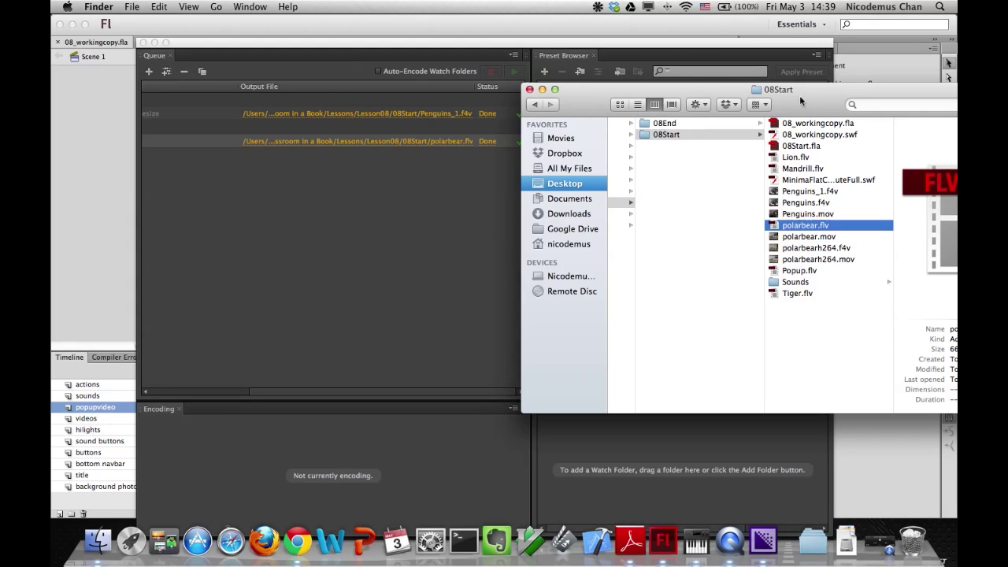
left_click_drag(800, 96, 650, 100)
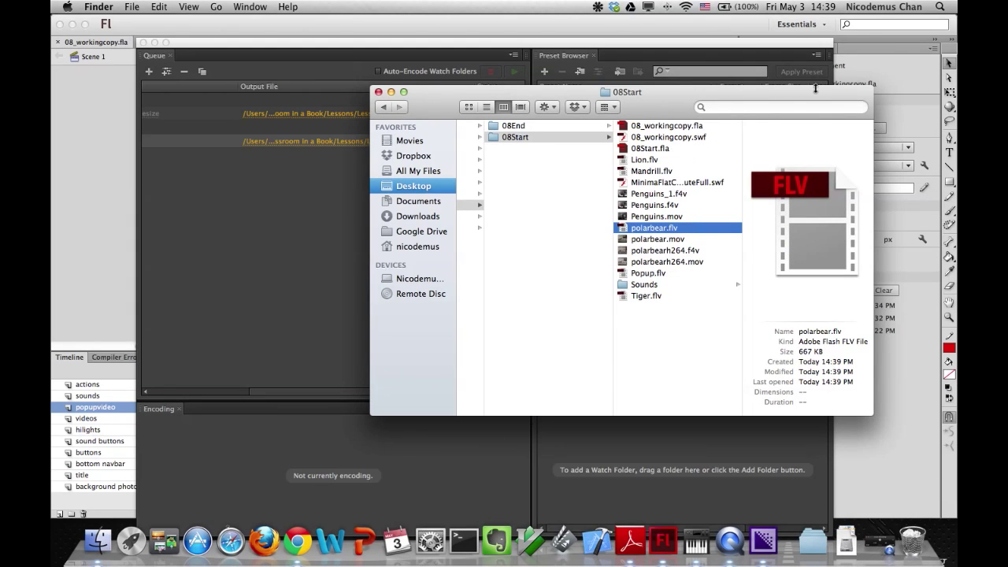
Switch to Flash and select the first frame of the popupvideo layer.
left_click(233, 315)
left_click(83, 192)
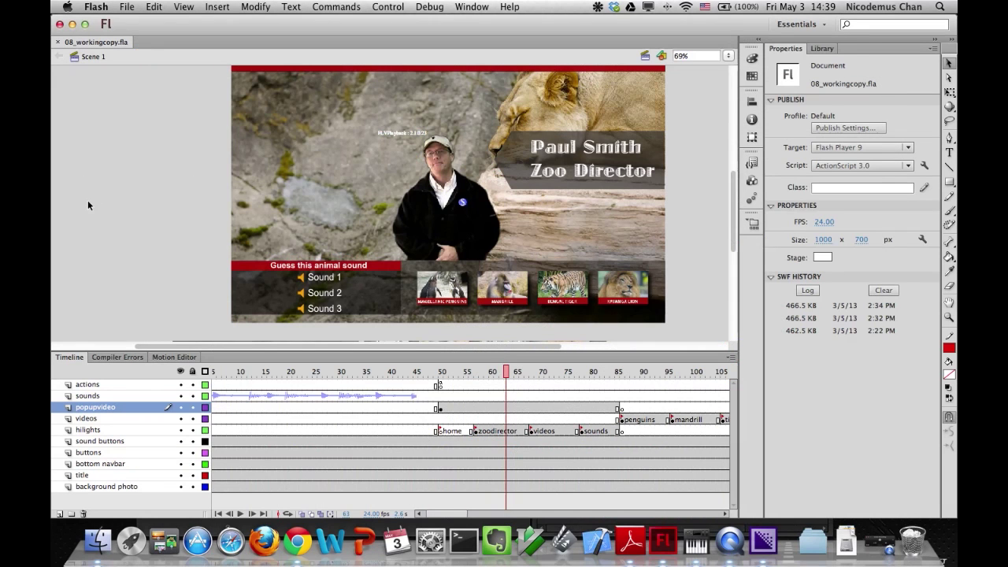
left_click_drag(512, 371, 141, 379)
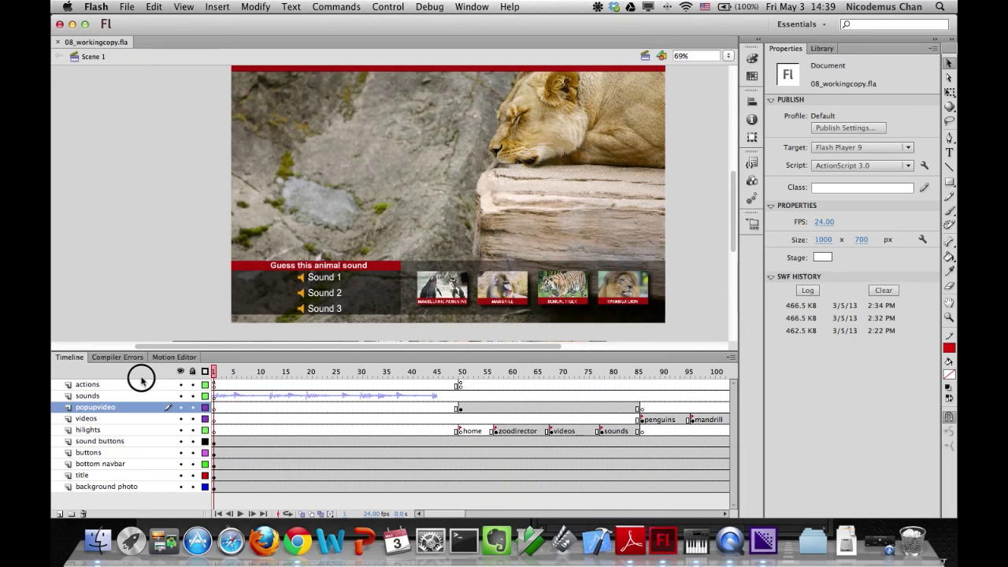
left_click(214, 409)
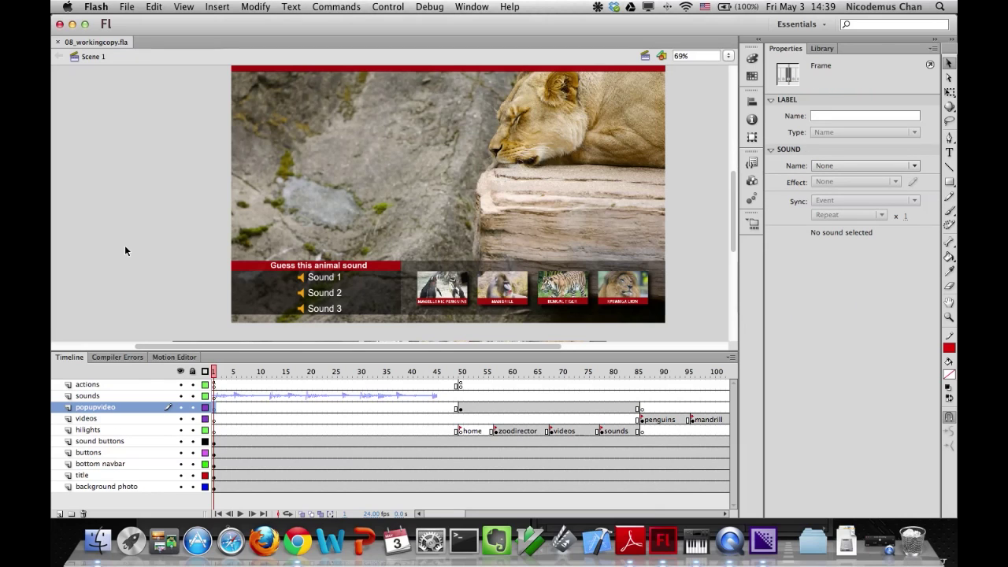
Start a video import and choose polarbear.flv from the 08Start folder as the source file.
left_click(138, 8)
mouse_move(140, 182)
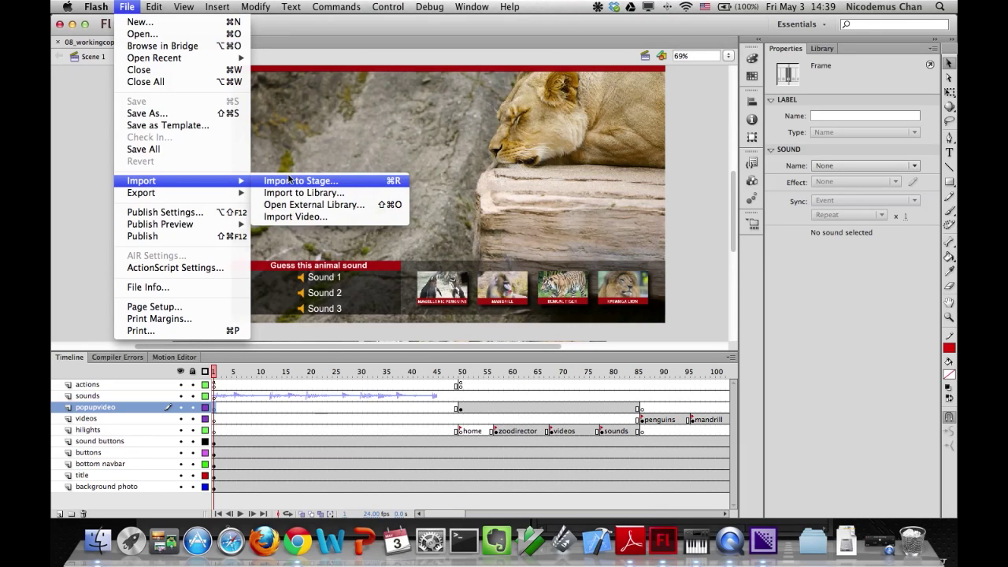
left_click(303, 216)
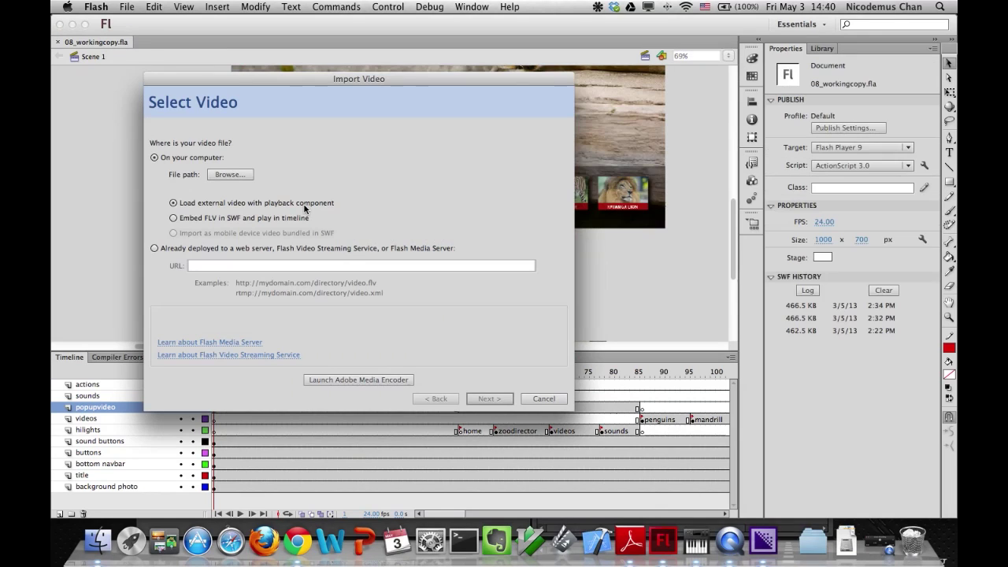
left_click(231, 175)
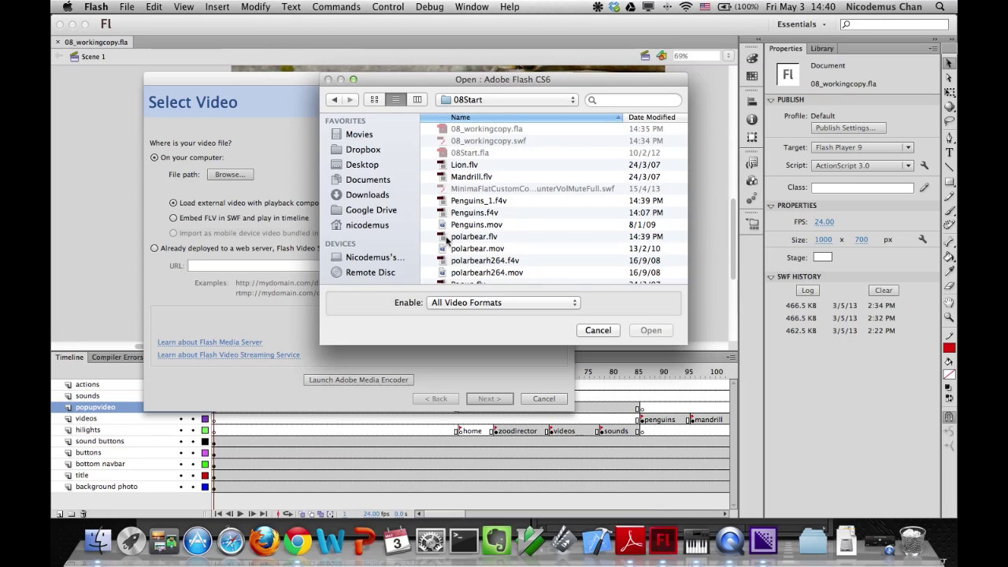
left_click(465, 236)
scroll(465, 229, "down", 1)
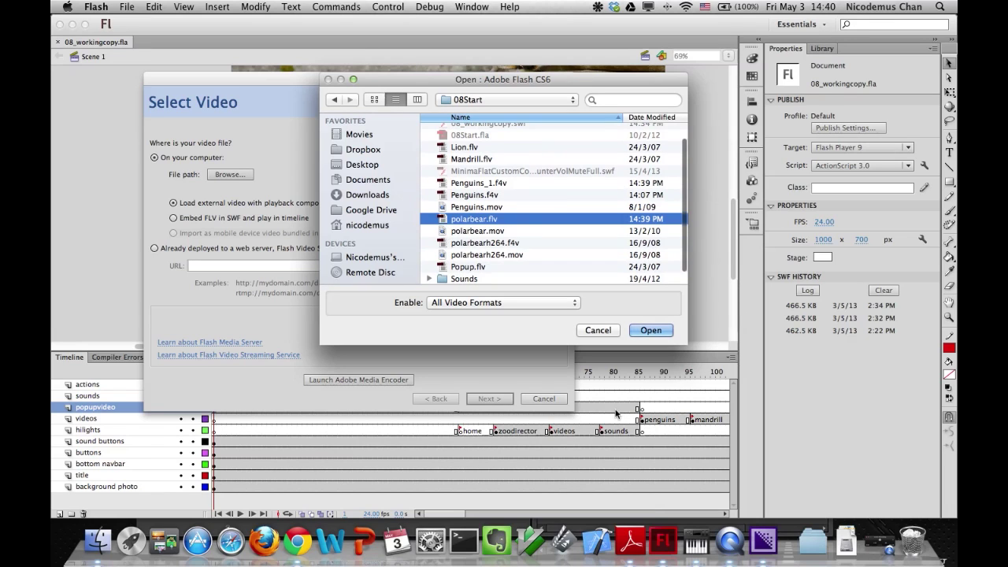
left_click(650, 330)
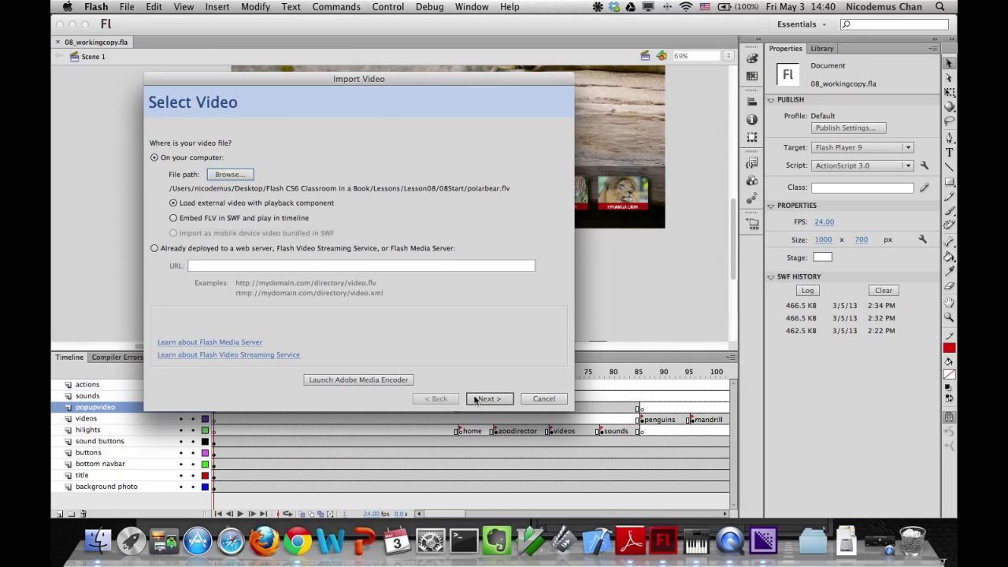
left_click(477, 399)
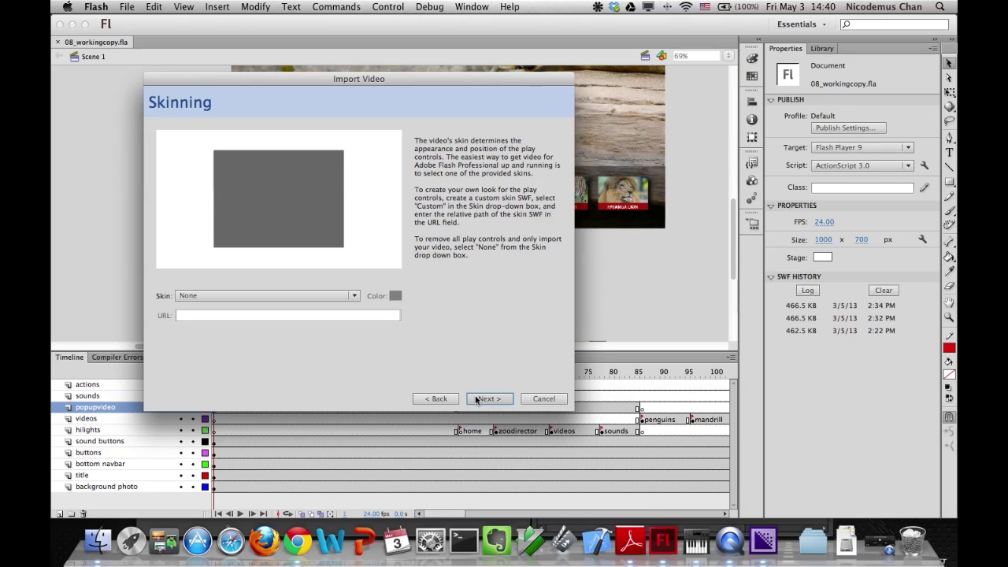
left_click(482, 399)
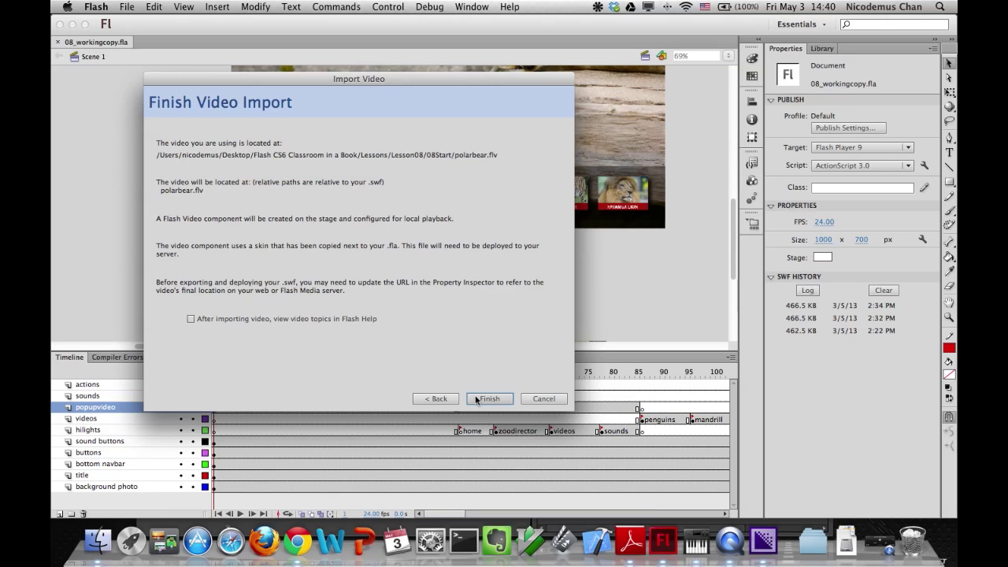
left_click(437, 399)
left_click(437, 399)
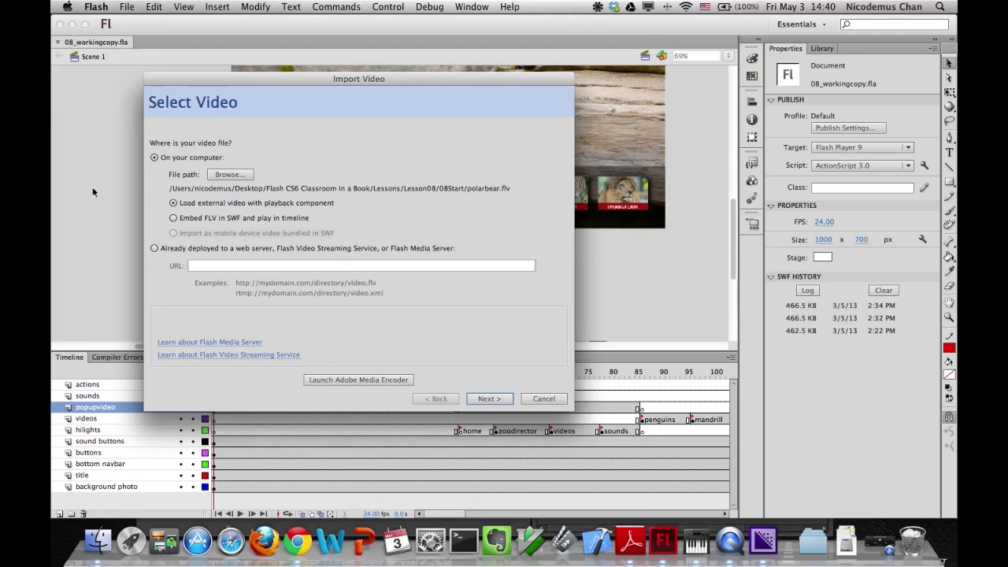
Import polarbear.flv embedded in the SWF for timeline playback, placed on stage without expanding the timeline or including audio.
left_click(174, 218)
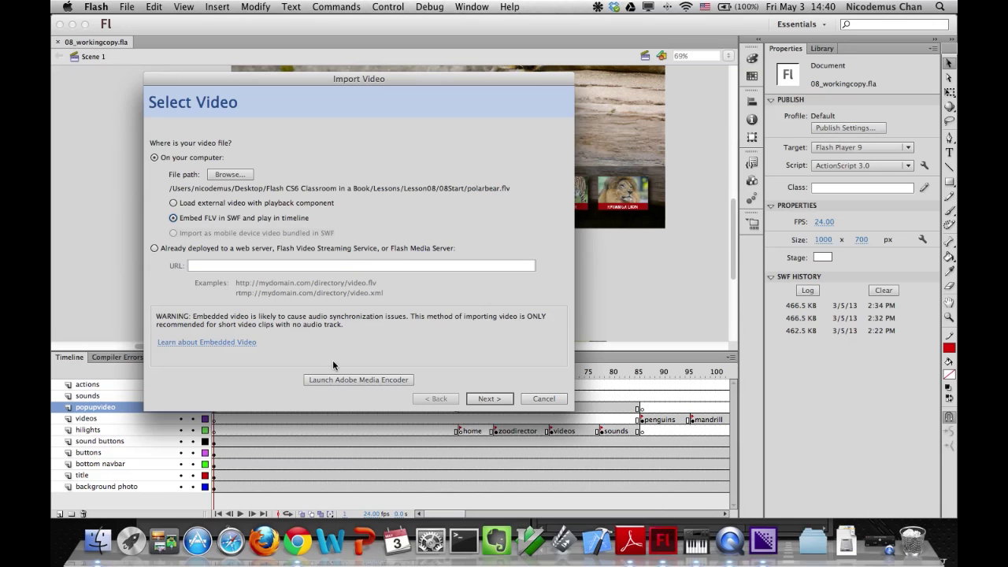
left_click(489, 399)
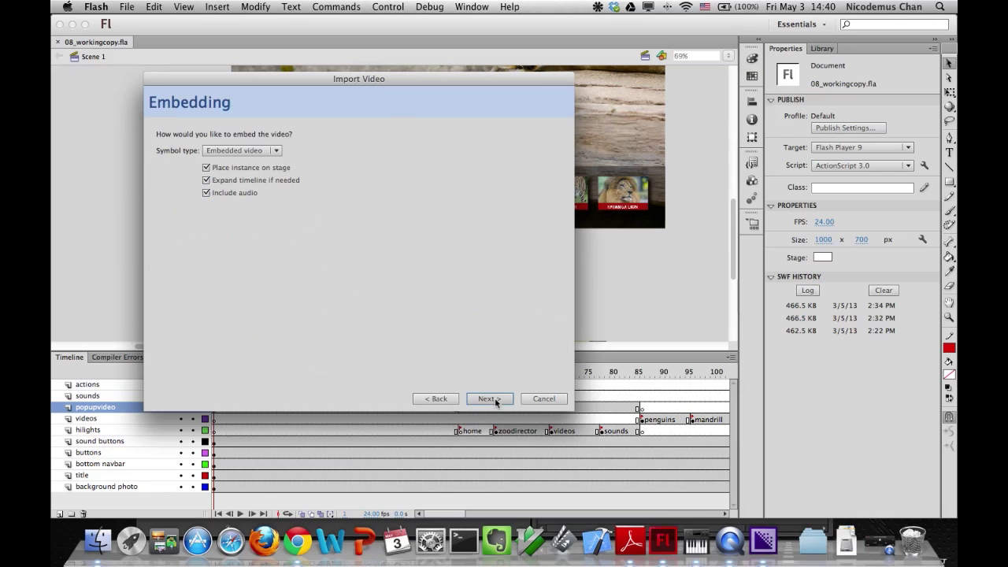
left_click(207, 181)
left_click(207, 193)
left_click(486, 398)
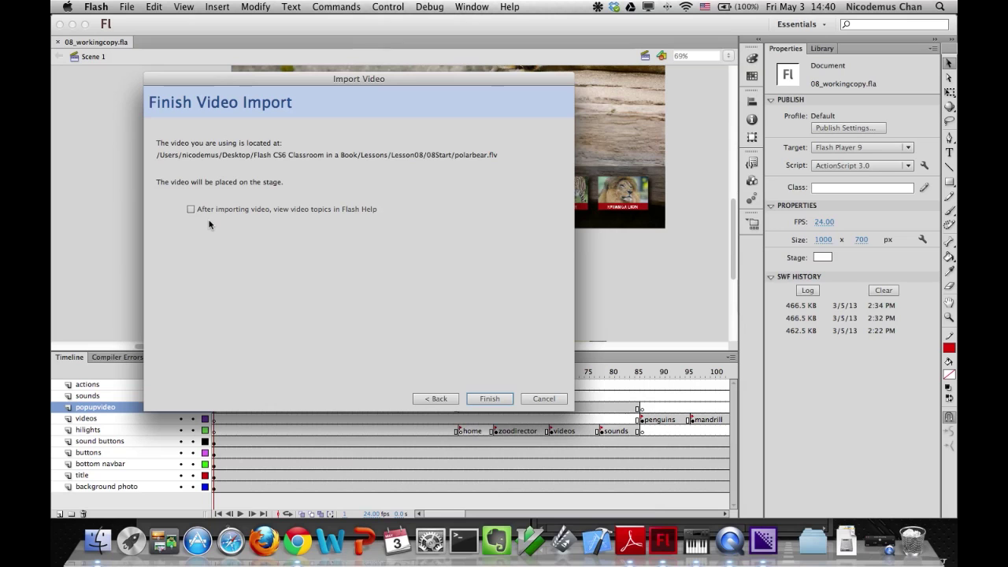
left_click(482, 400)
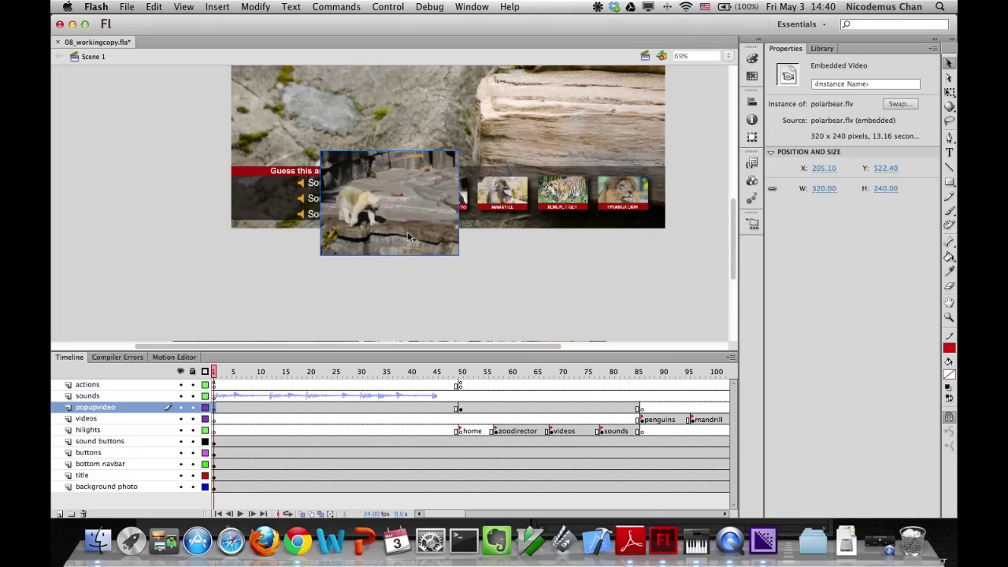
Move the embedded polar bear video onto the rock area of the stage, at about X 40, Y 245.
left_click(734, 224)
left_click_drag(738, 224, 733, 189)
left_click_drag(435, 284, 363, 160)
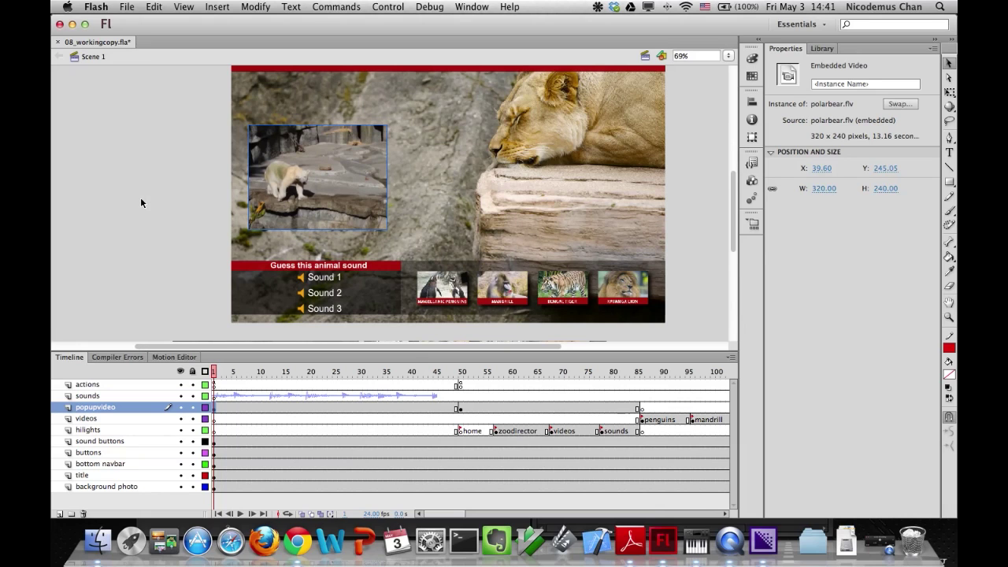
Inspect the embedded polarbear.flv in the library and test the movie.
left_click(823, 48)
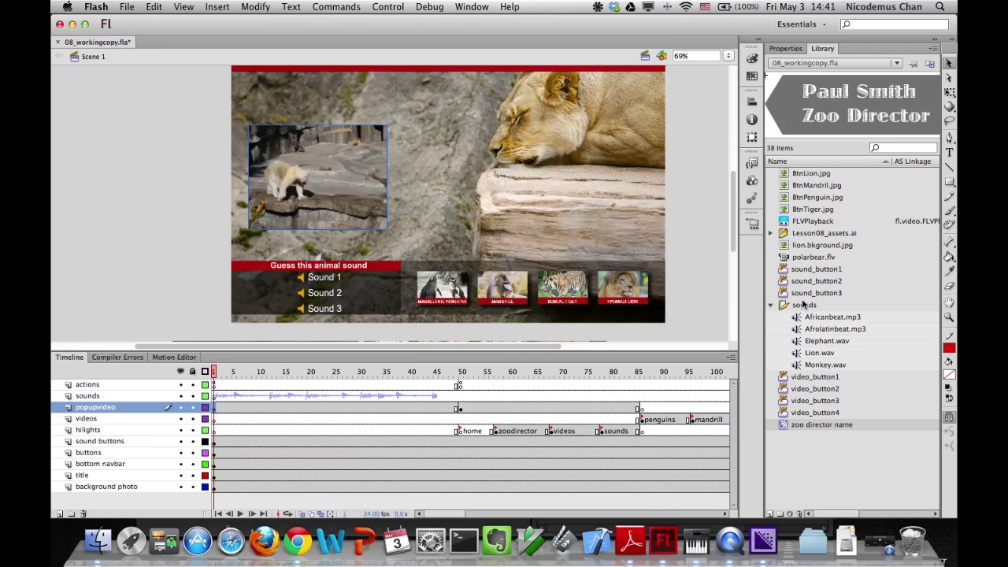
left_click(803, 257)
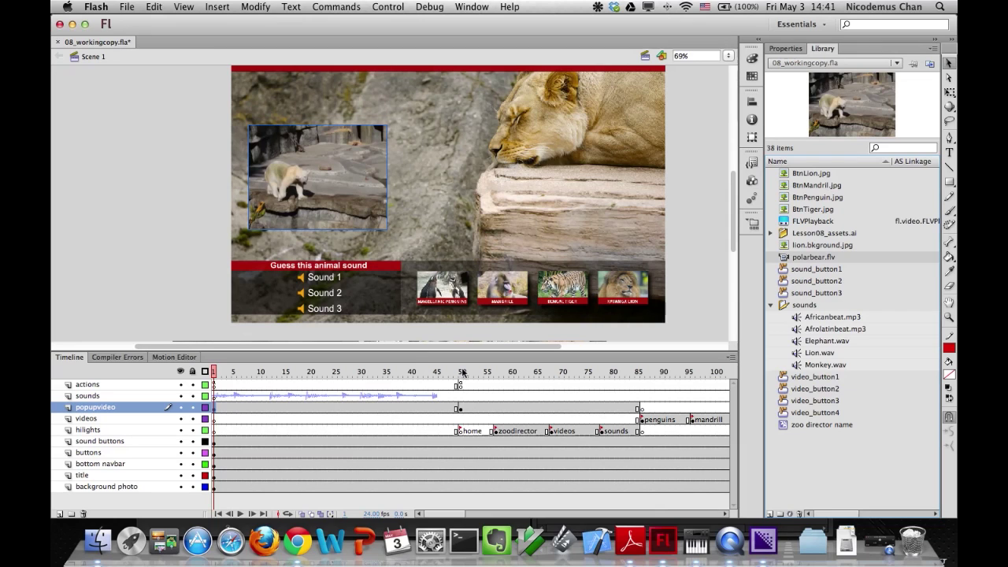
key("super+Return")
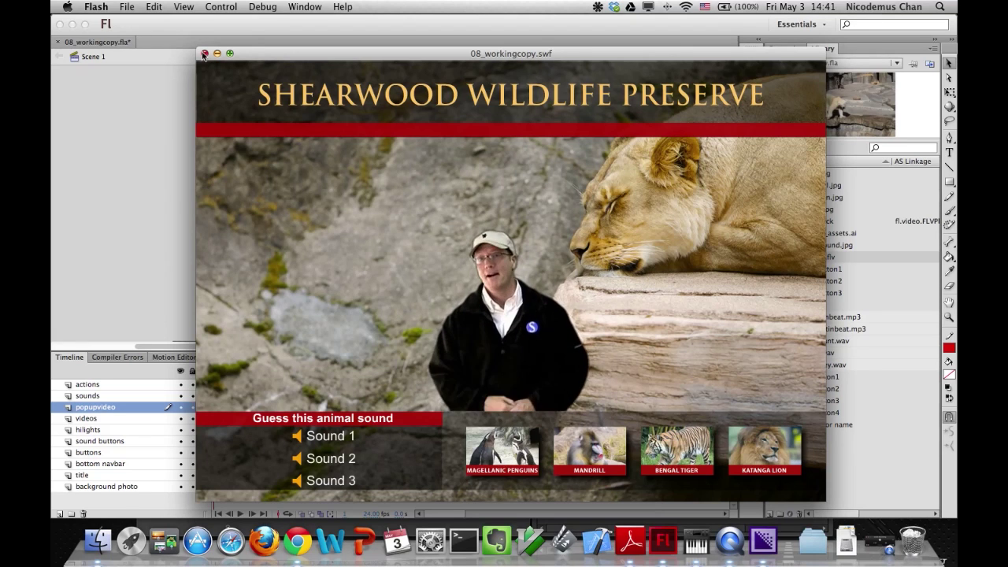
key("super+w")
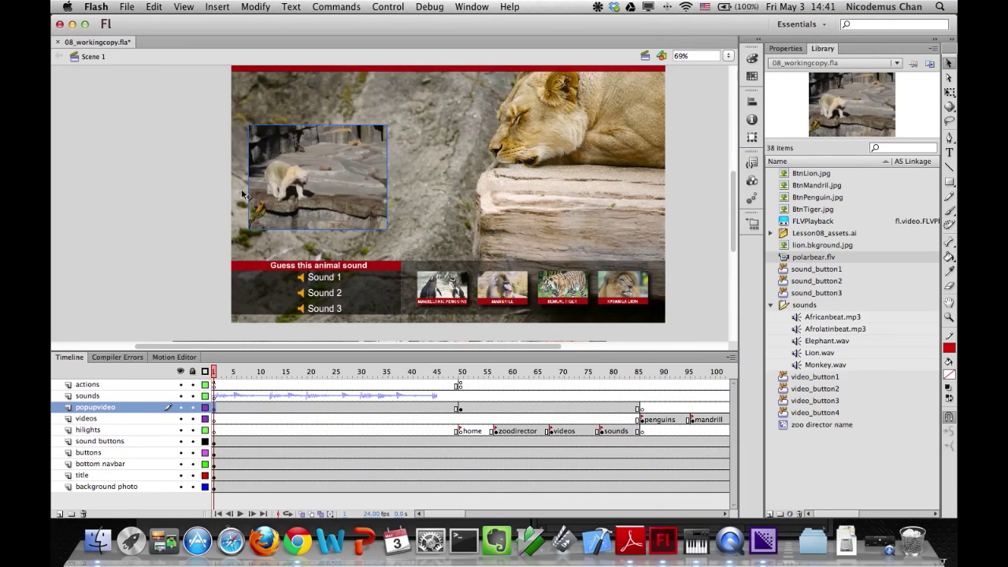
Create a motion tween on the polar bear video, converting it to a symbol with the required 316 frames, and check the symbol's timeline.
right_click(360, 195)
left_click(371, 198)
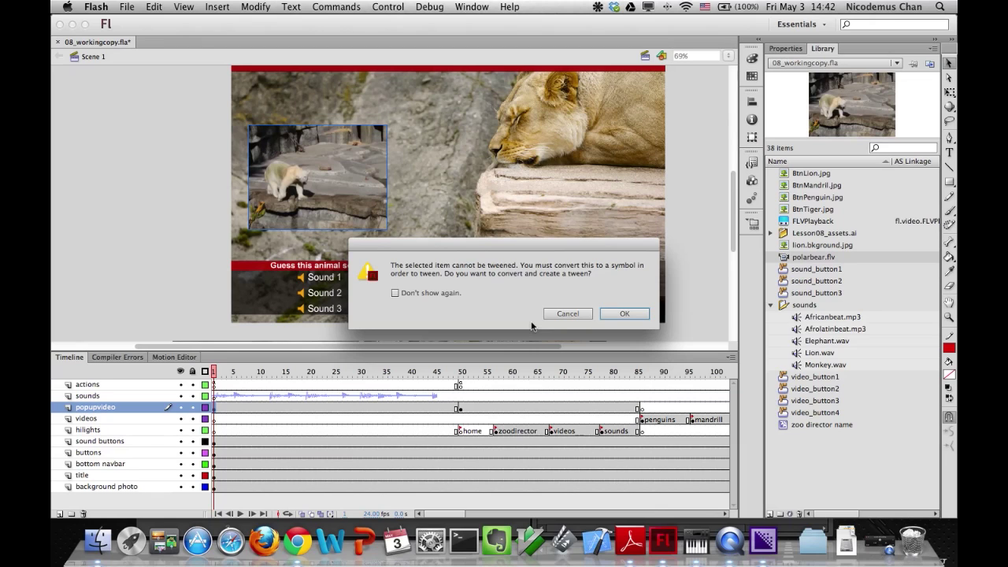
left_click(646, 317)
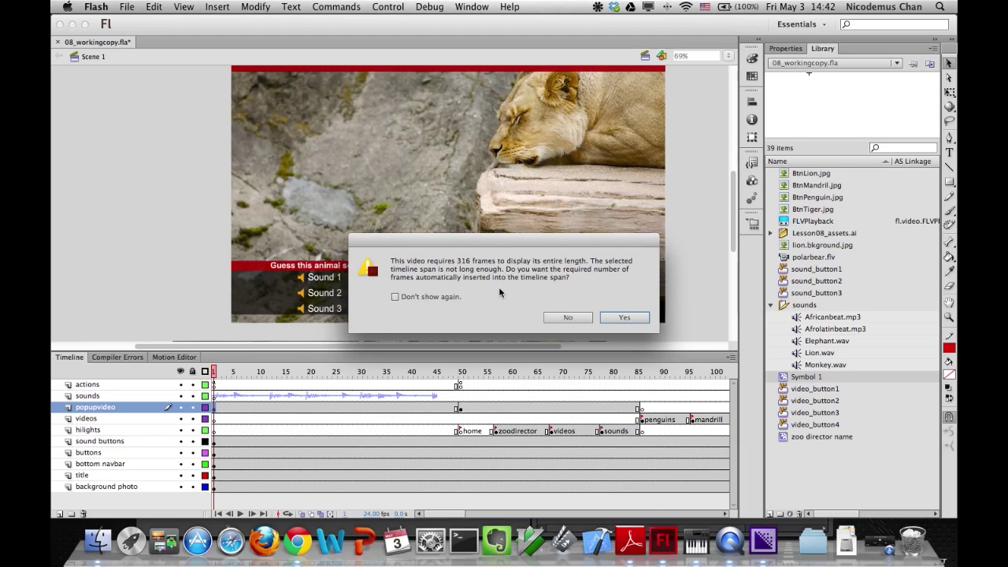
left_click(624, 317)
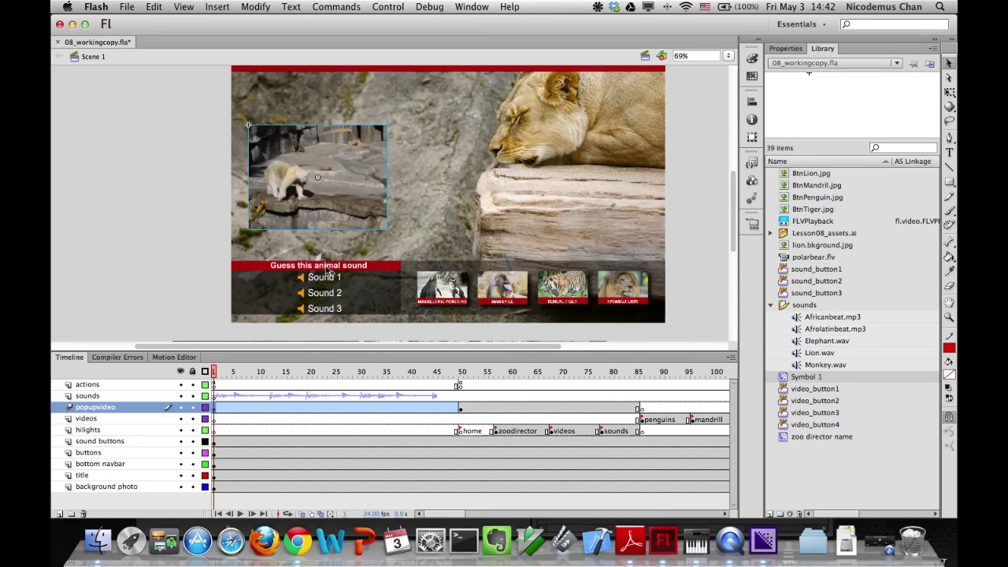
double_click(783, 378)
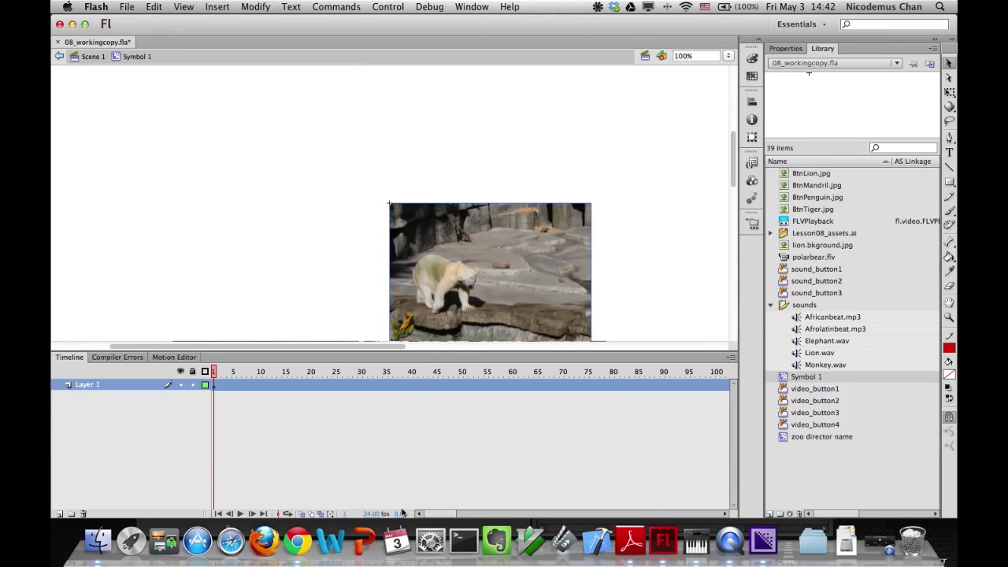
left_click(93, 57)
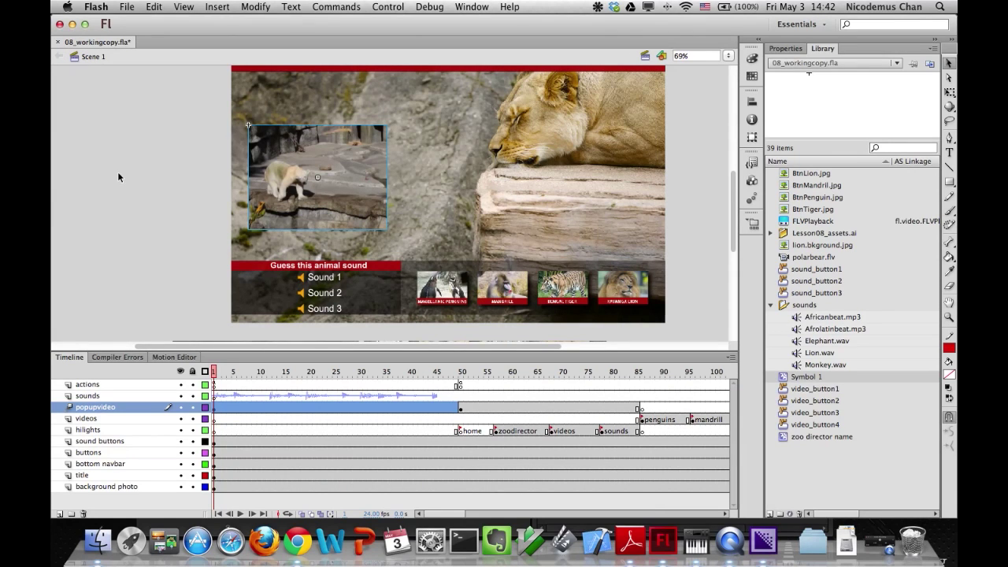
Collapse the polar bear tween's property categories in the Motion Editor and move the playhead to frame 1.
left_click(233, 411)
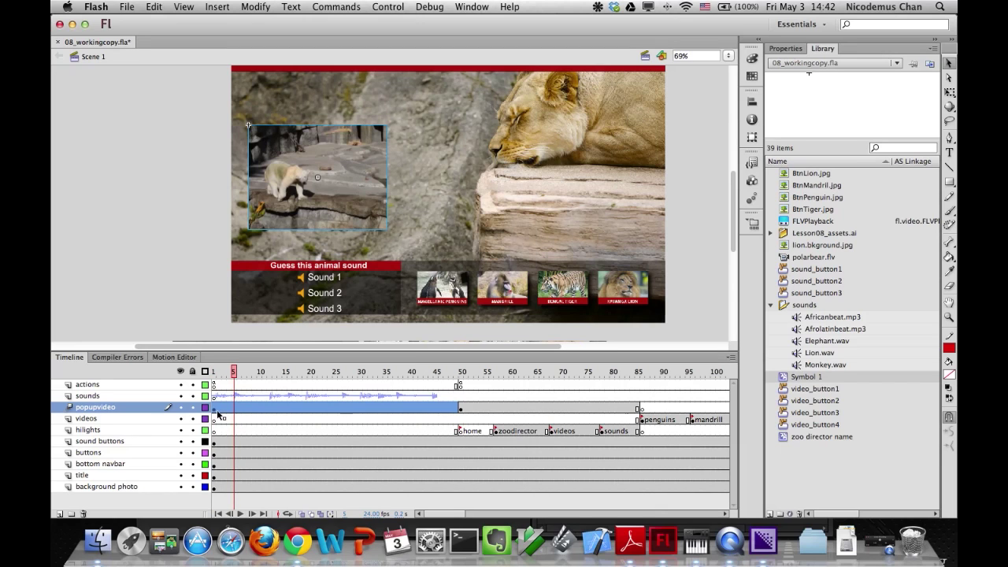
left_click(171, 356)
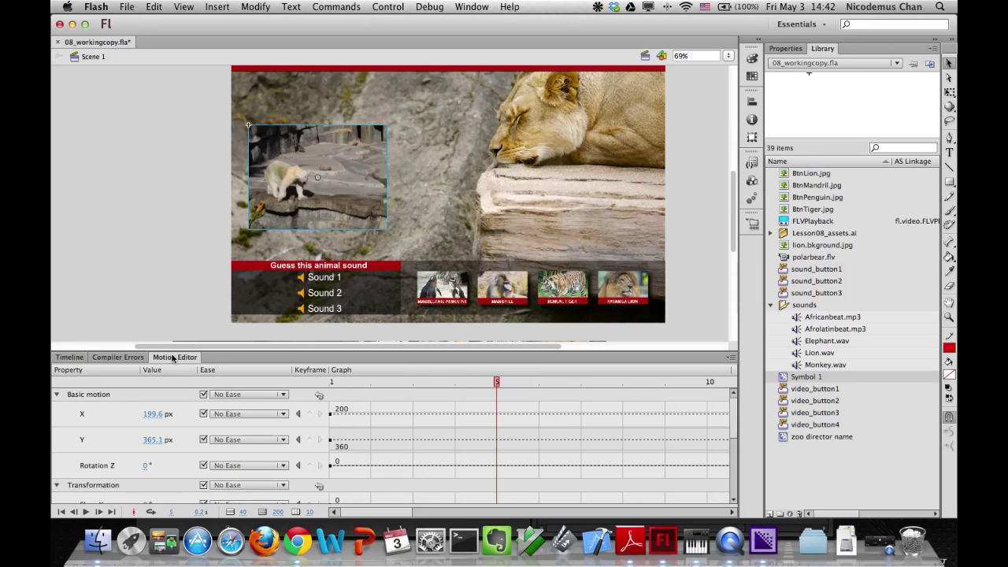
left_click(56, 394)
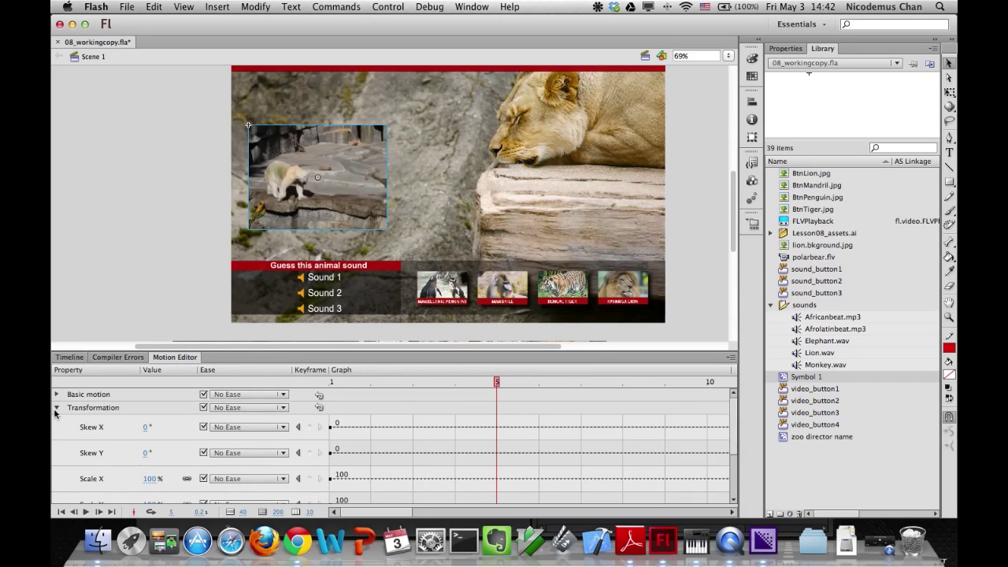
left_click(55, 407)
left_click(56, 447)
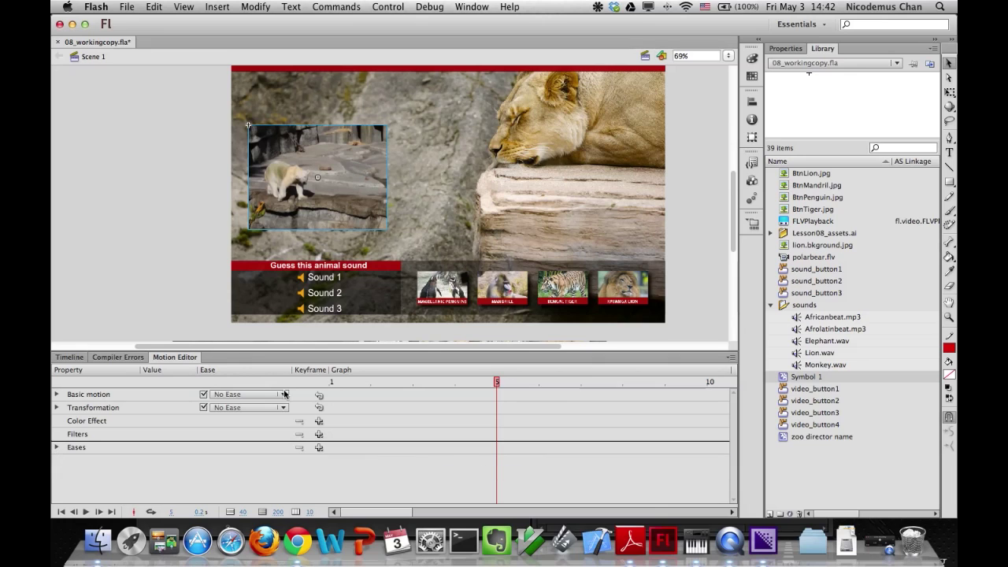
left_click_drag(488, 384, 331, 383)
left_click(69, 356)
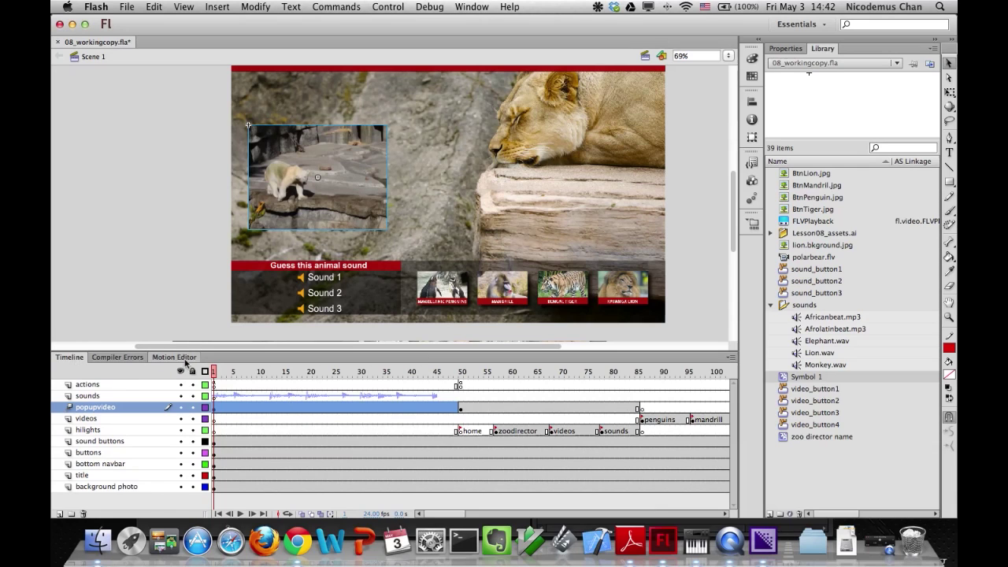
Add an Alpha color effect to the polar bear video's motion tween.
left_click(178, 358)
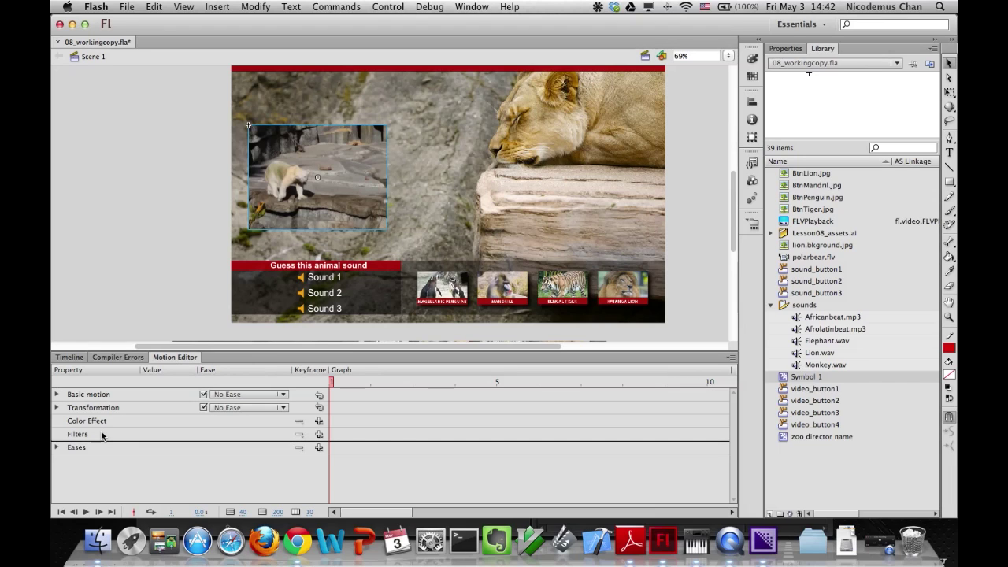
left_click(319, 422)
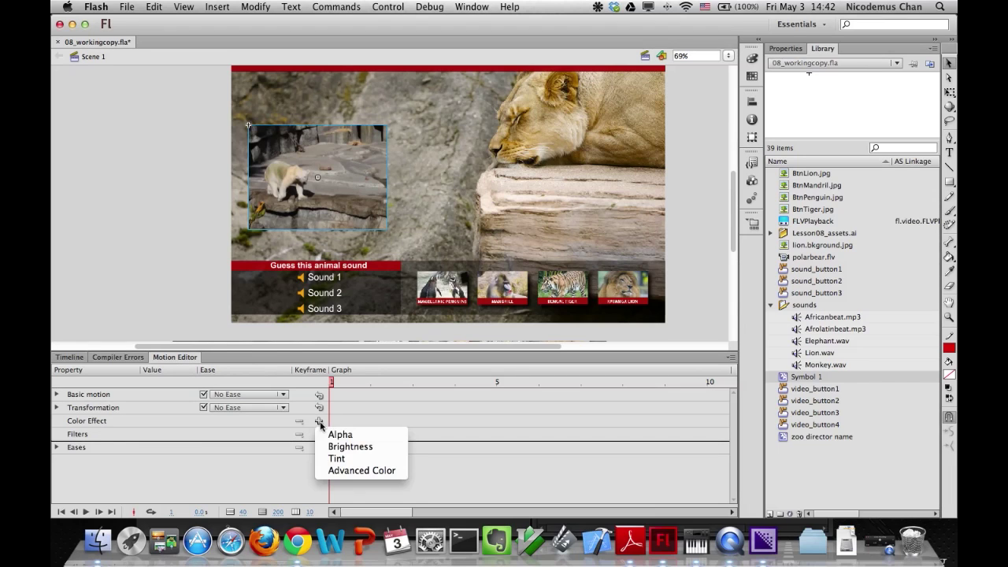
left_click(335, 434)
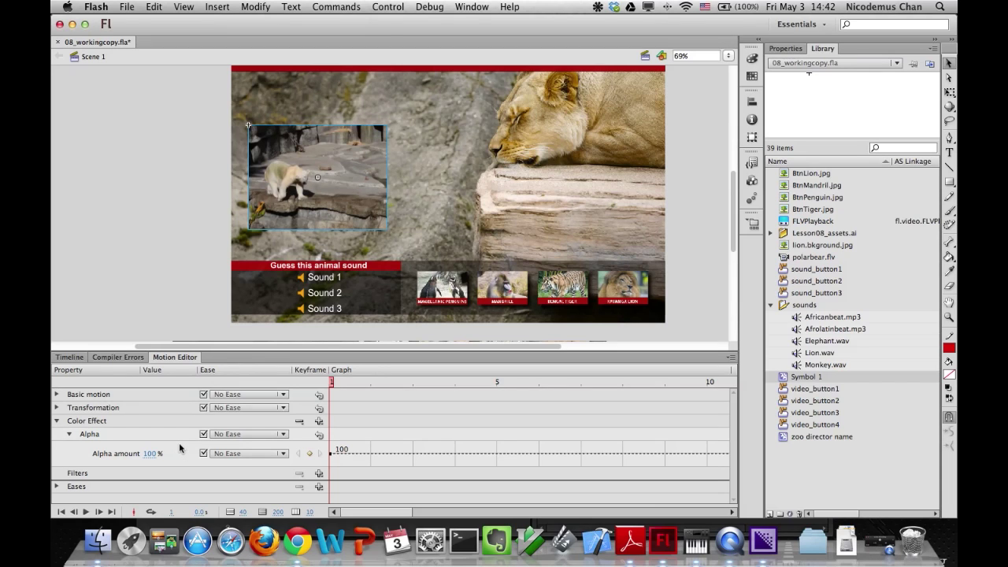
left_click(69, 357)
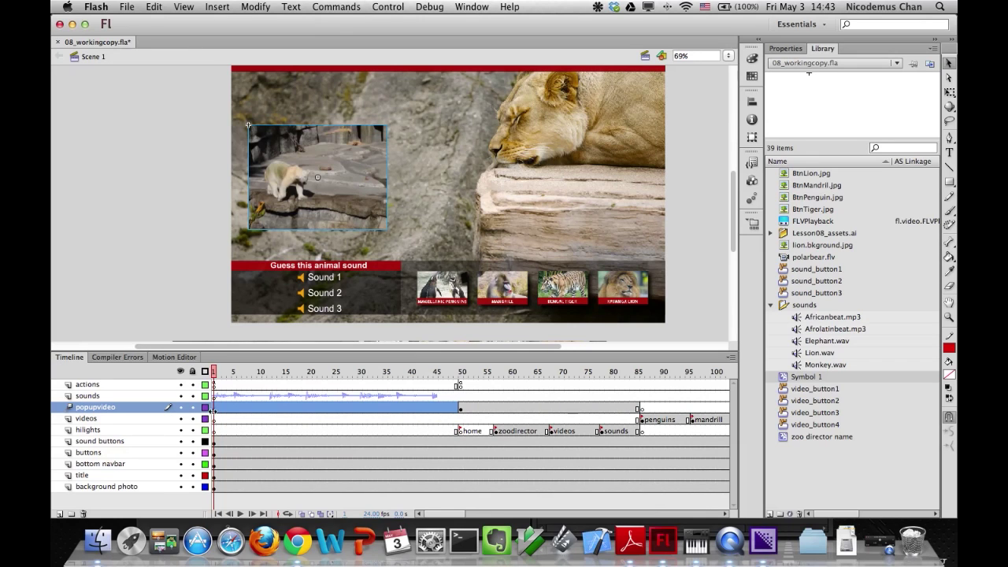
double_click(212, 409)
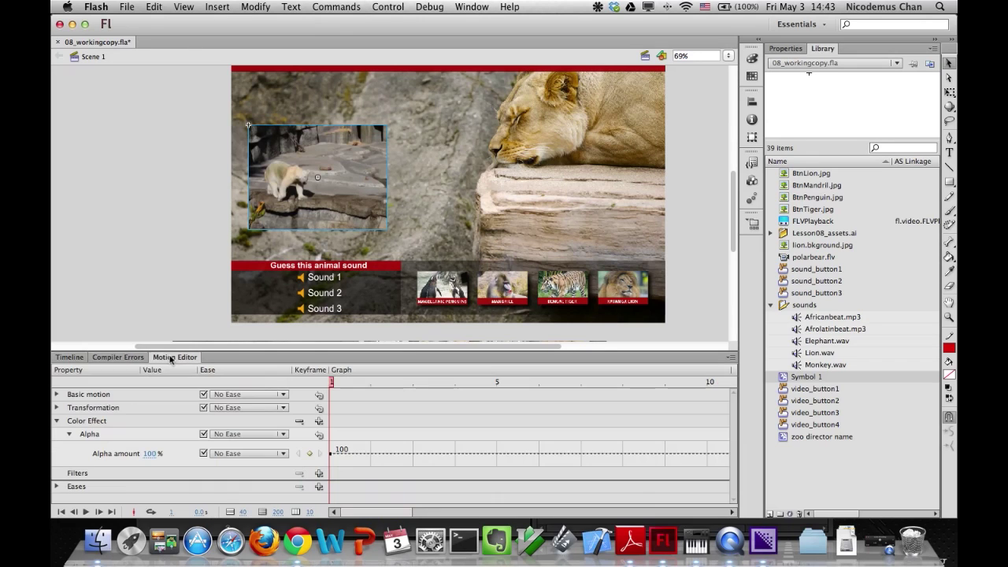
Add an Alpha keyframe at frame 30 of the polar bear video's motion tween.
left_click(332, 382)
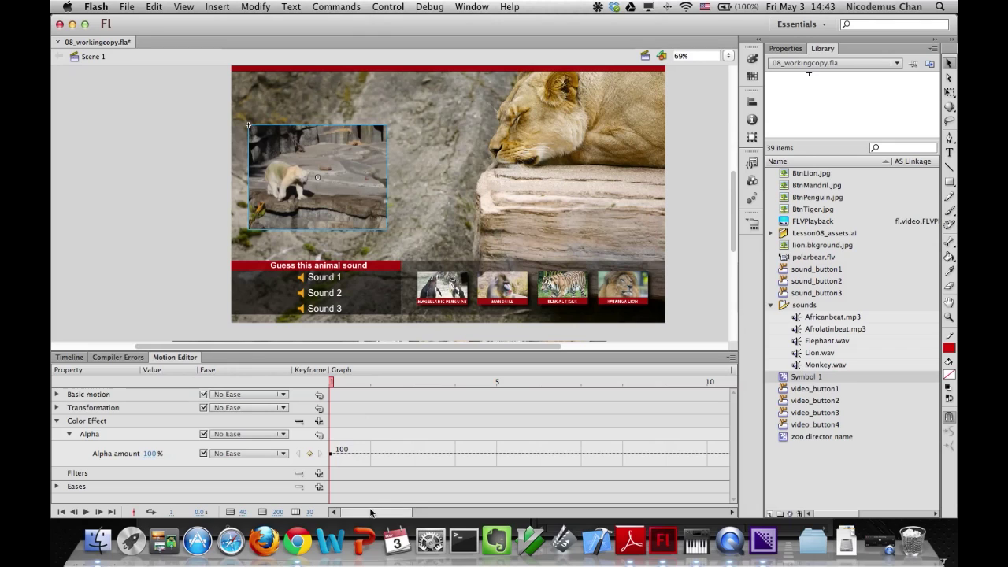
left_click_drag(369, 514, 571, 514)
left_click(497, 382)
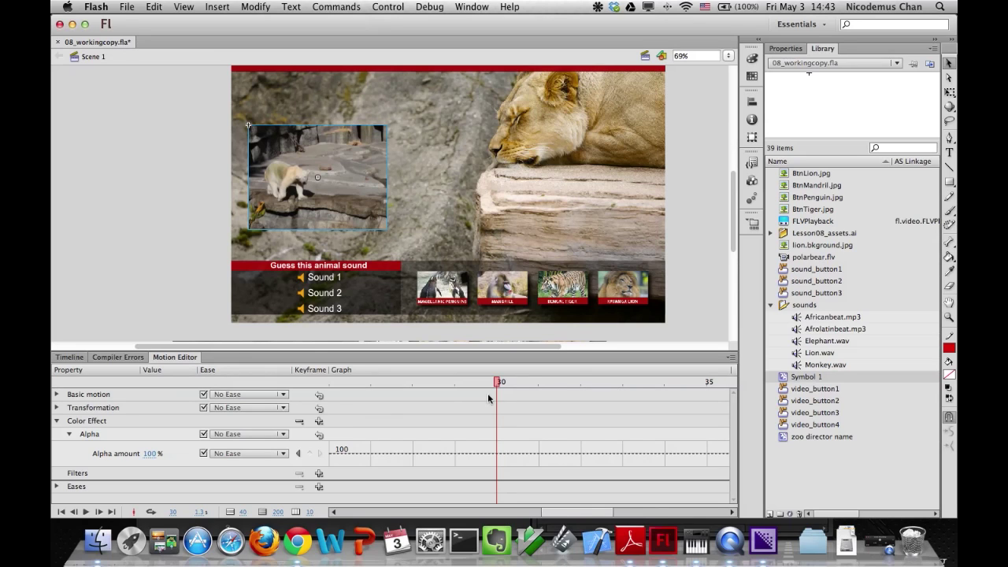
right_click(500, 459)
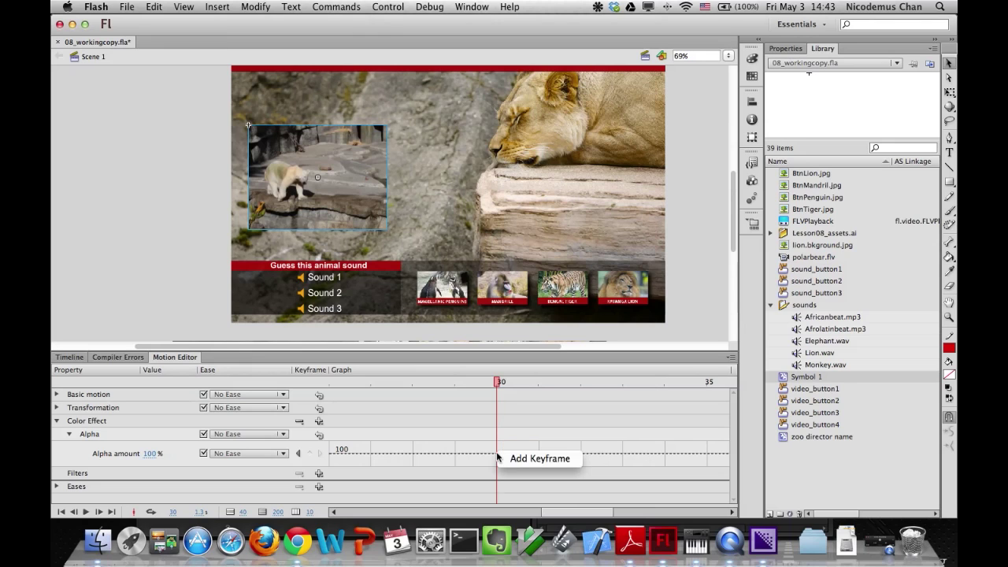
left_click(508, 461)
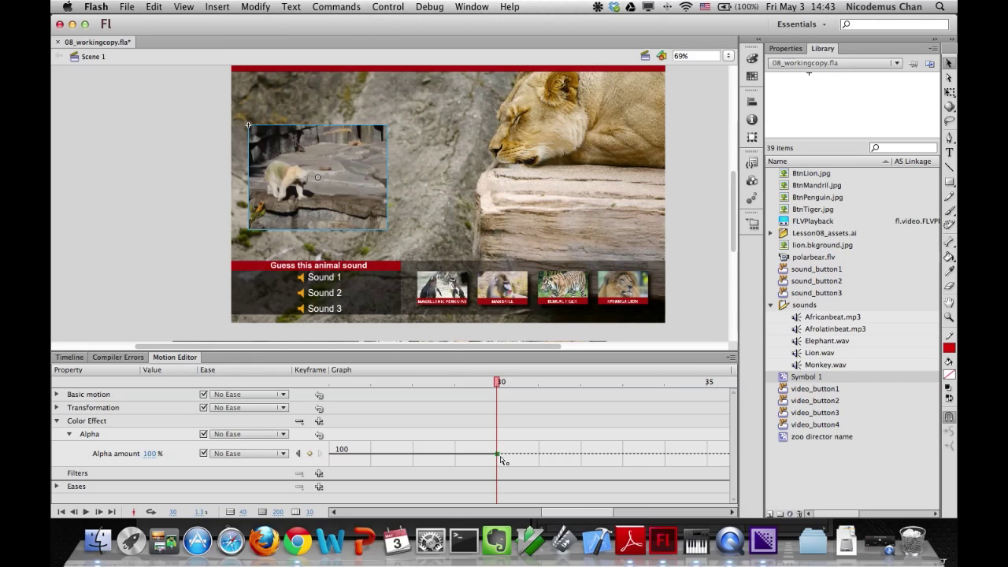
Add an Alpha keyframe at frame 49 of the polar bear tween and lower the alpha amount to 0%.
left_click_drag(573, 513, 700, 513)
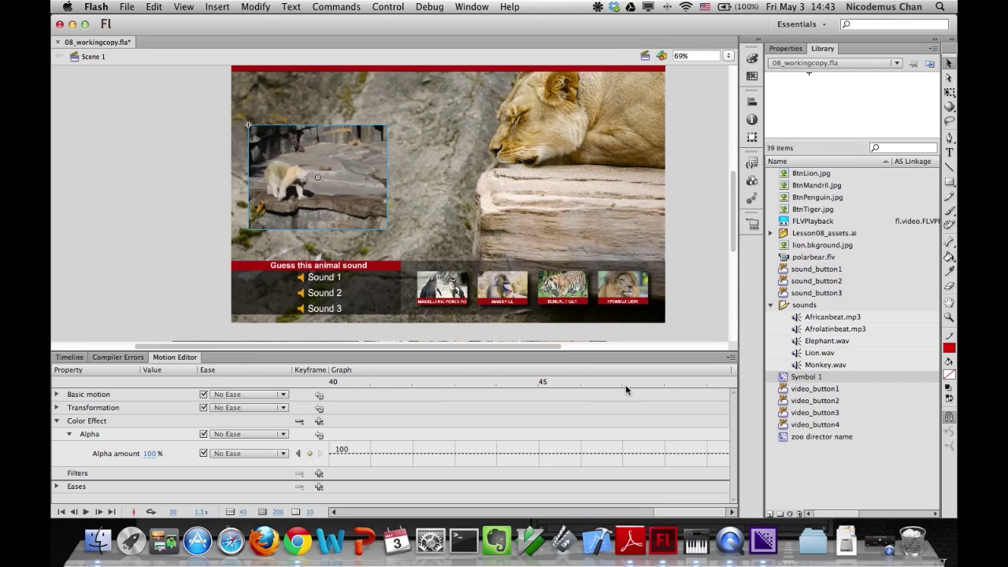
right_click(709, 456)
left_click(717, 459)
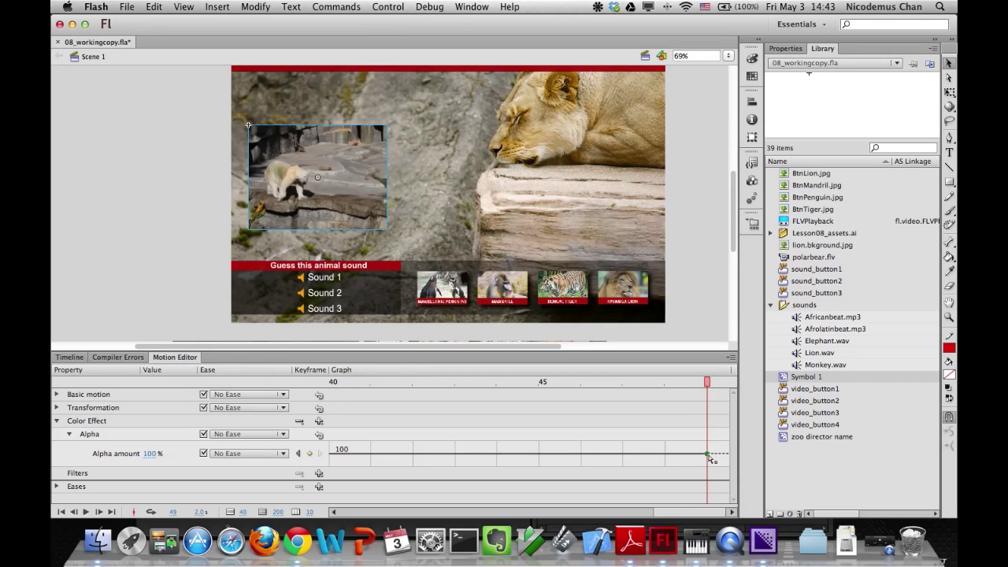
left_click_drag(709, 456, 716, 520)
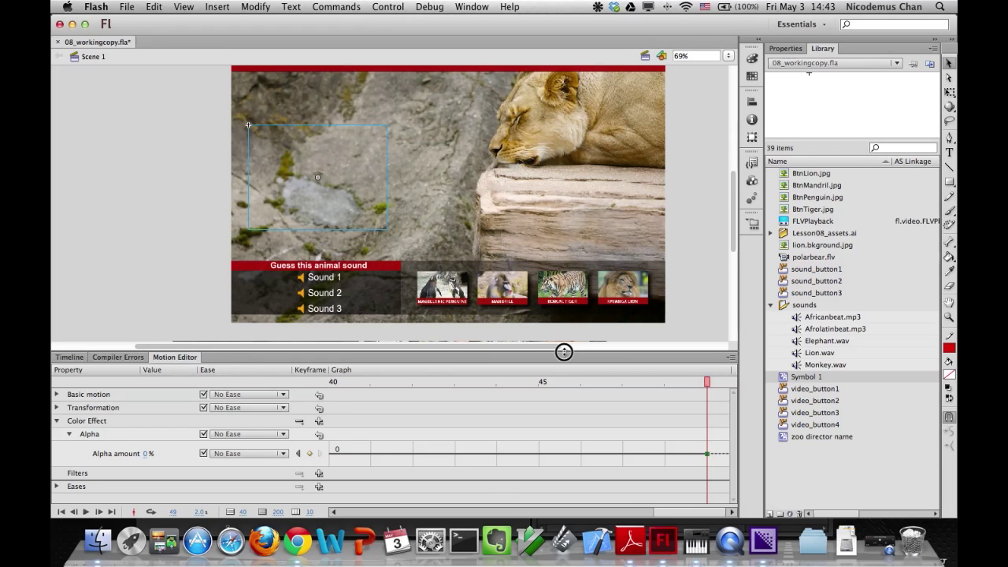
Make the Motion Editor taller and try to set its expanded graph size to 20.
left_click_drag(564, 353, 554, 219)
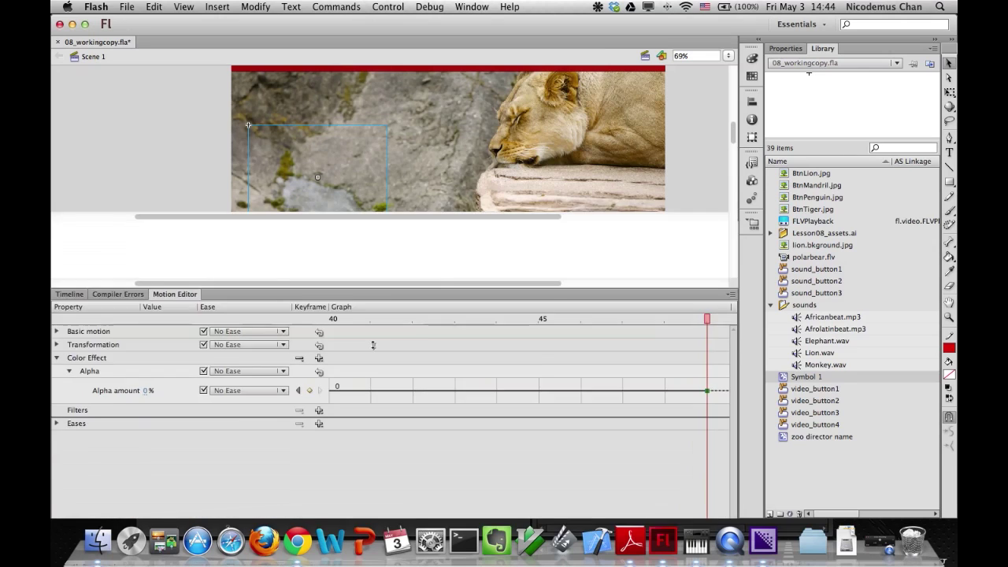
left_click_drag(373, 344, 311, 272)
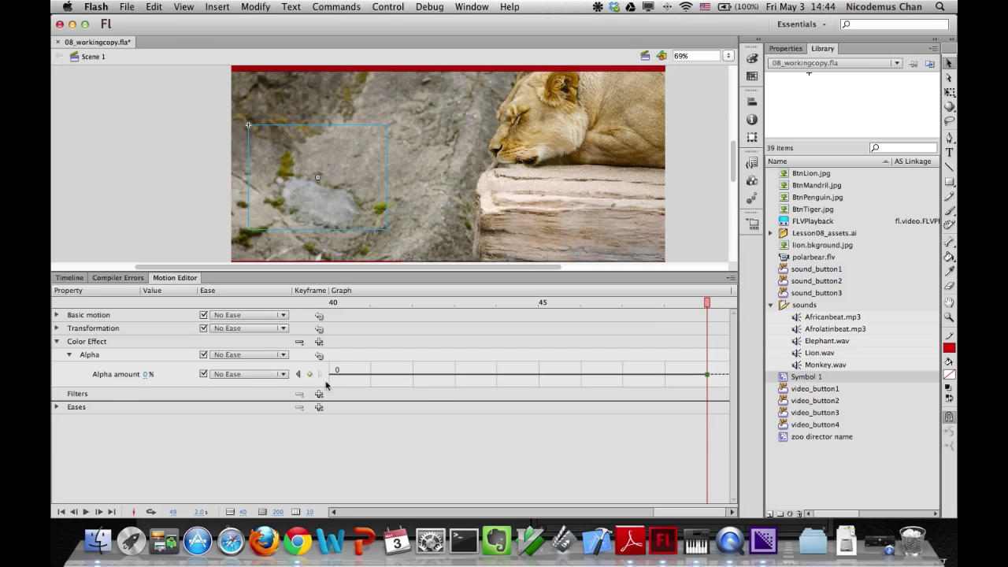
left_click(731, 278)
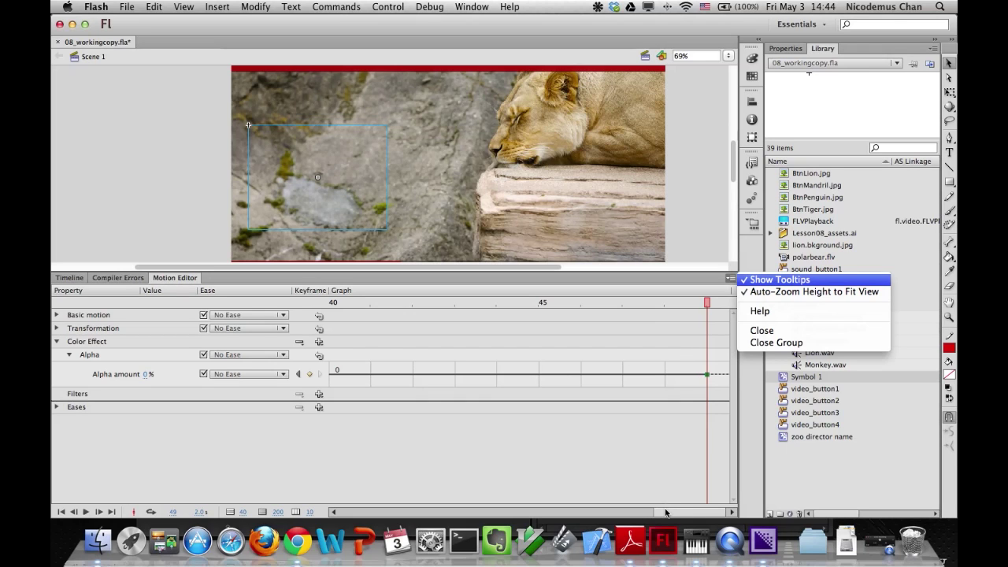
left_click(260, 517)
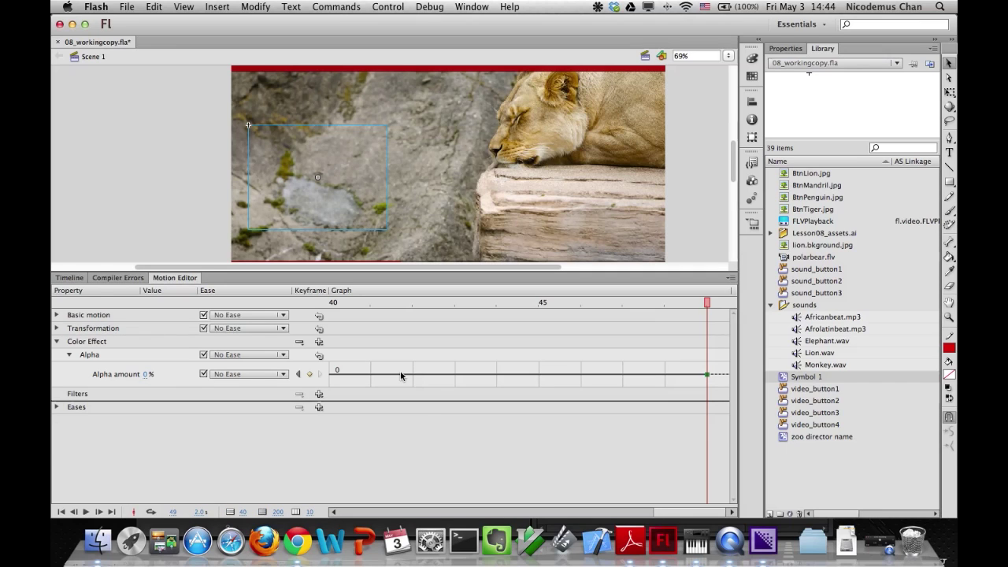
left_click(278, 513)
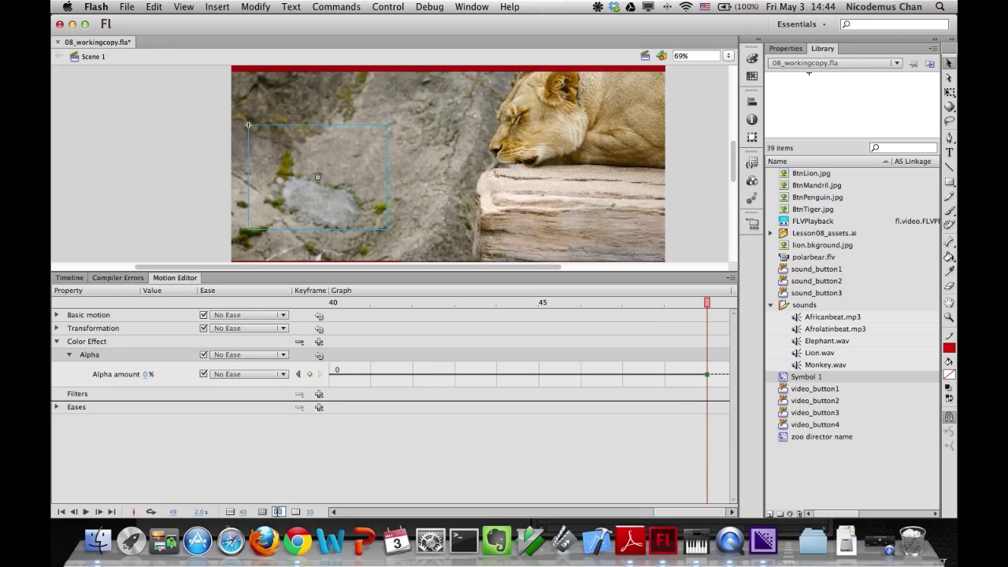
type("20")
key("Return")
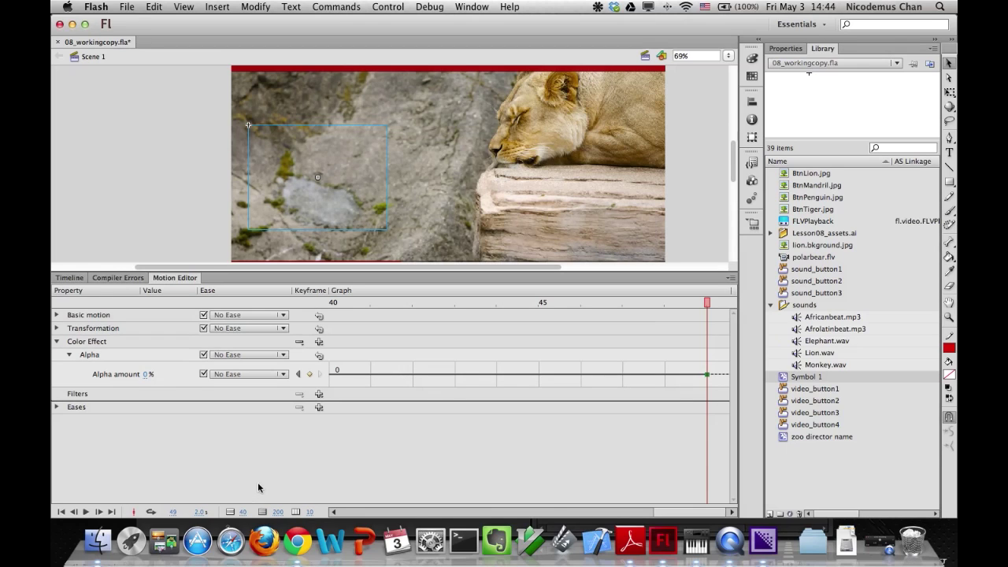
Turn off Auto-Zoom Height to Fit View in the Motion Editor and move the playhead to frame 9.
left_click(296, 513)
left_click(730, 279)
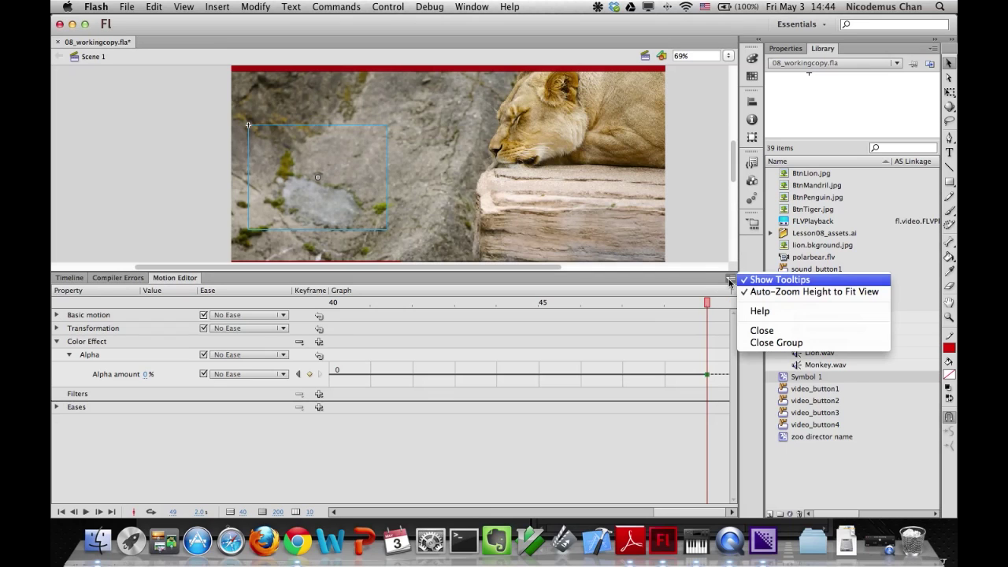
left_click(787, 291)
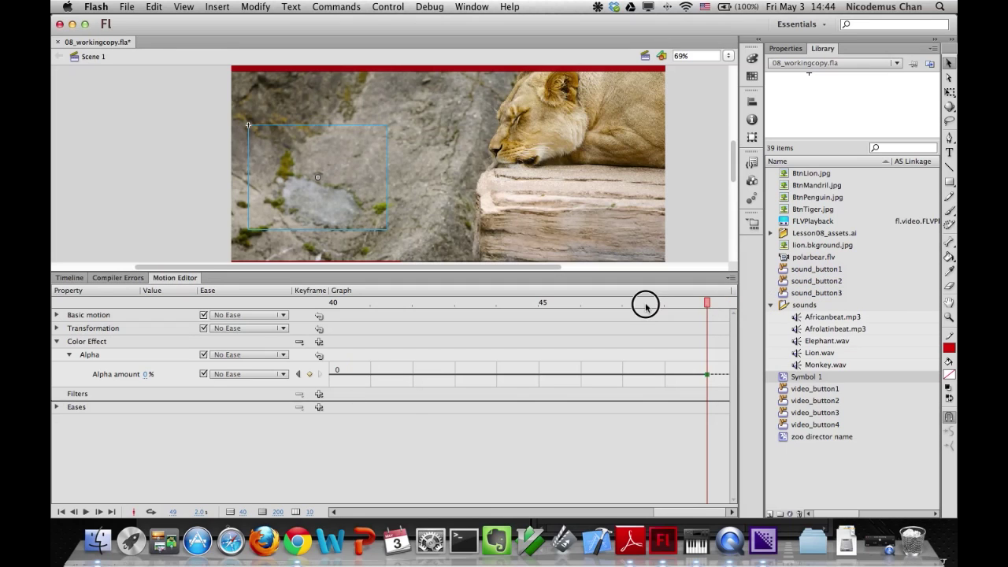
left_click(496, 304)
left_click_drag(466, 316, 666, 316)
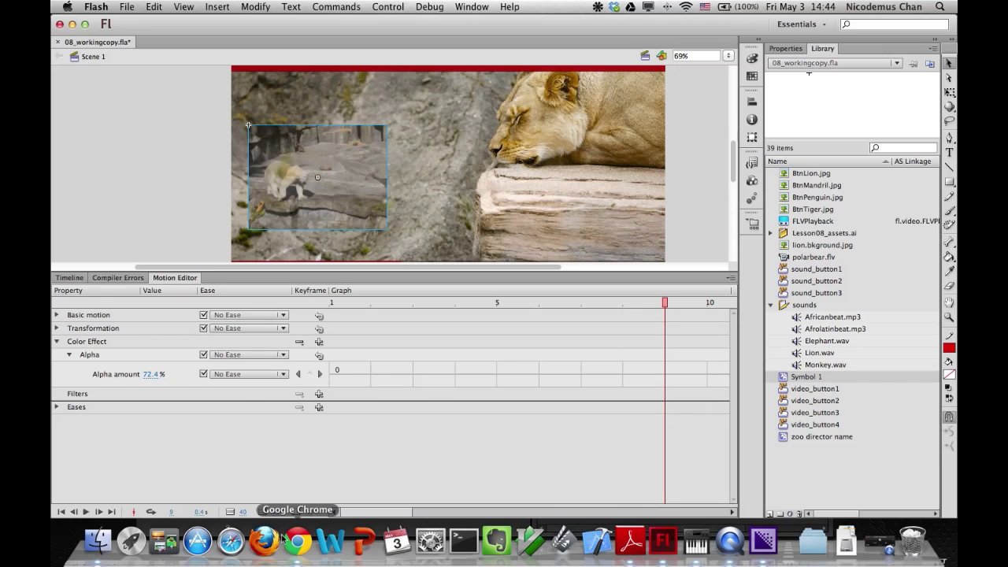
Set the Motion Editor to 49 viewable frames, graph size 174 and expanded graph size 318, and make it taller.
left_click(265, 514)
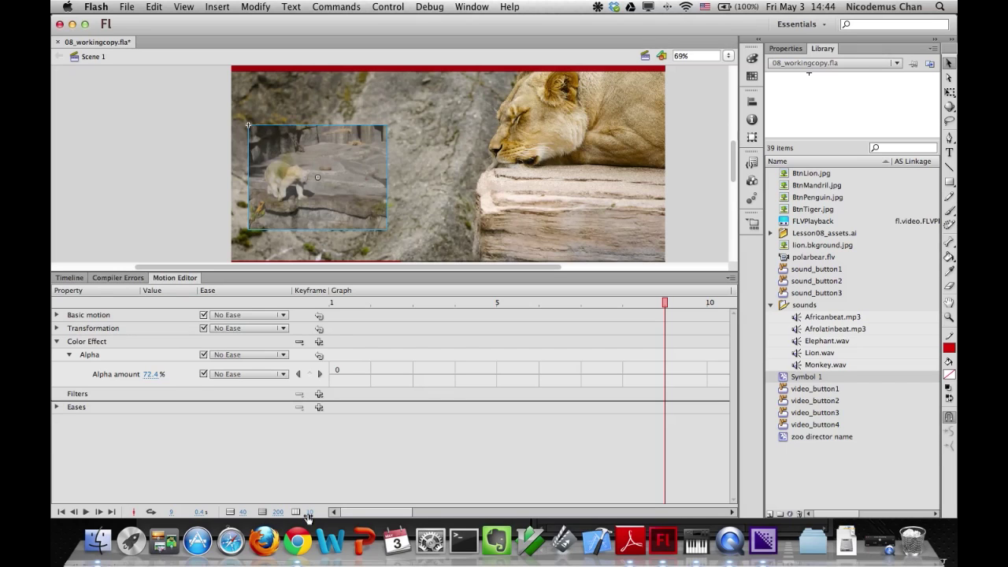
left_click_drag(309, 512, 334, 513)
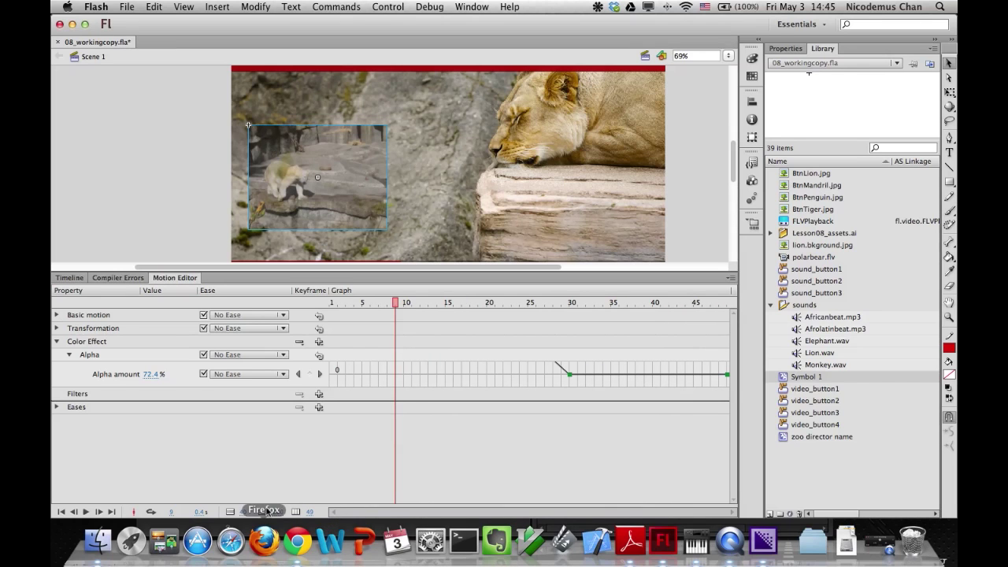
left_click_drag(289, 512, 342, 525)
left_click_drag(351, 272, 345, 228)
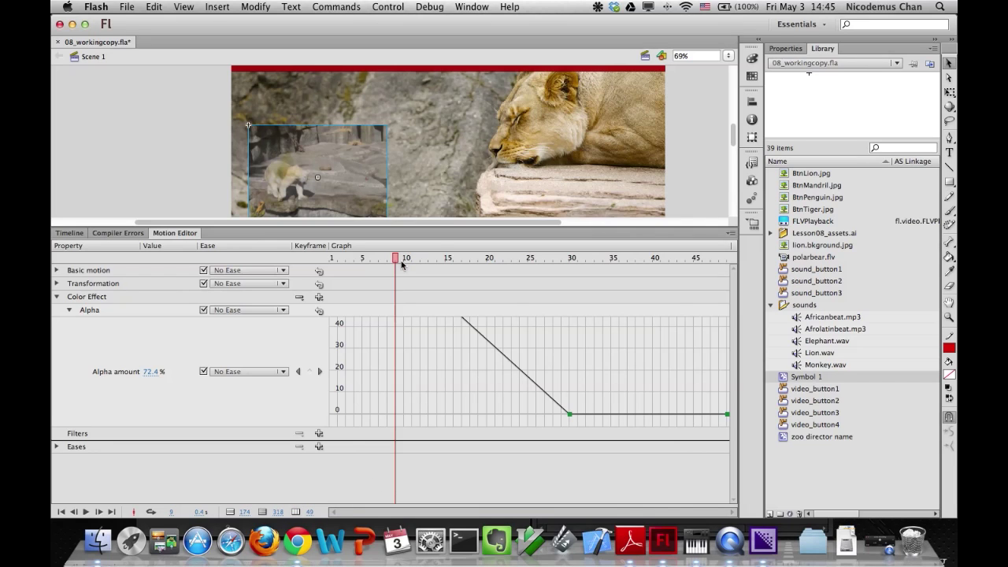
Examine the alpha curve of the polar bear tween from frame 1 to frame 49 and preview the fade.
left_click_drag(408, 258, 445, 257)
scroll(427, 358, "up", 10)
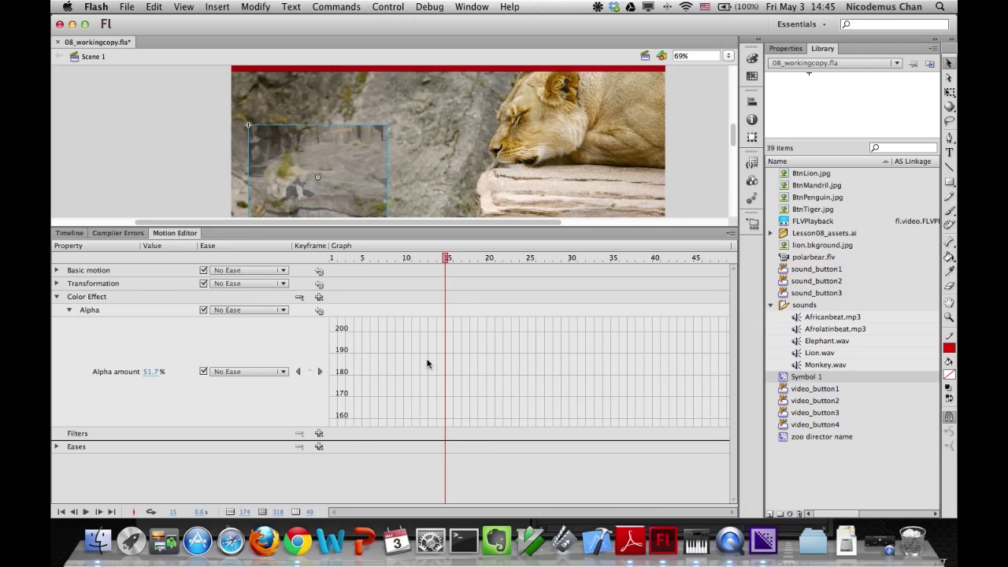
scroll(428, 361, "down", 7)
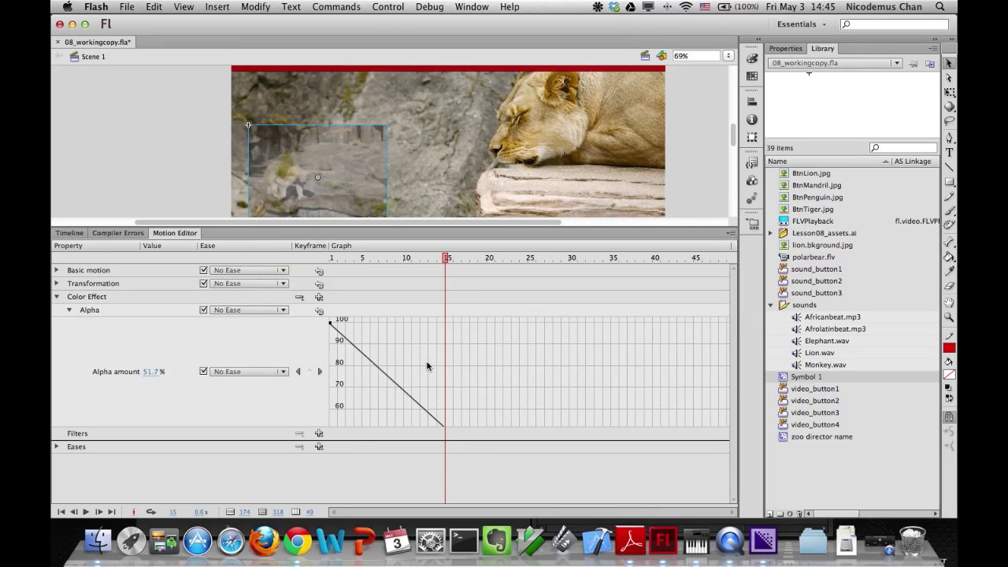
left_click_drag(445, 258, 327, 272)
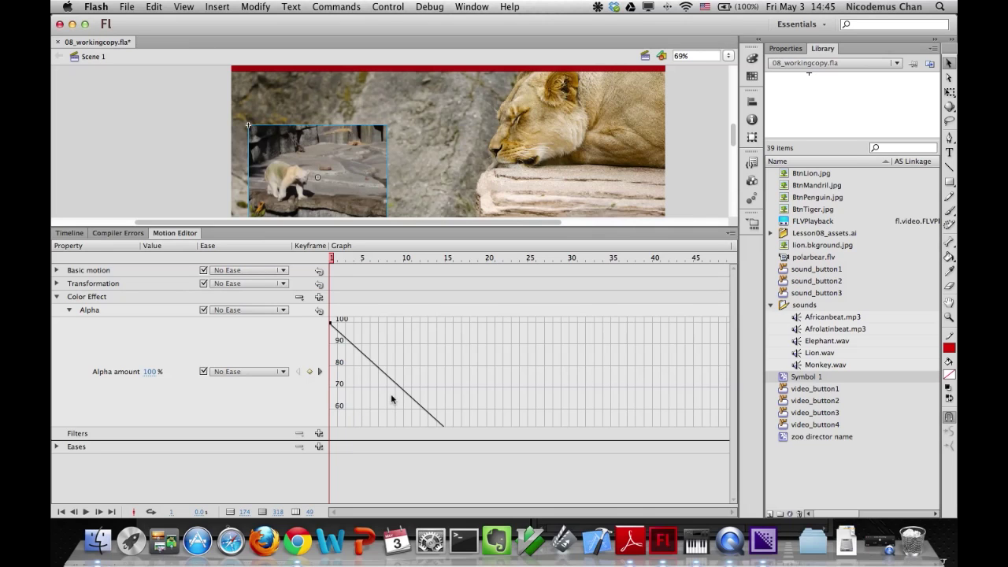
scroll(391, 398, "down", 3)
scroll(393, 394, "down", 1)
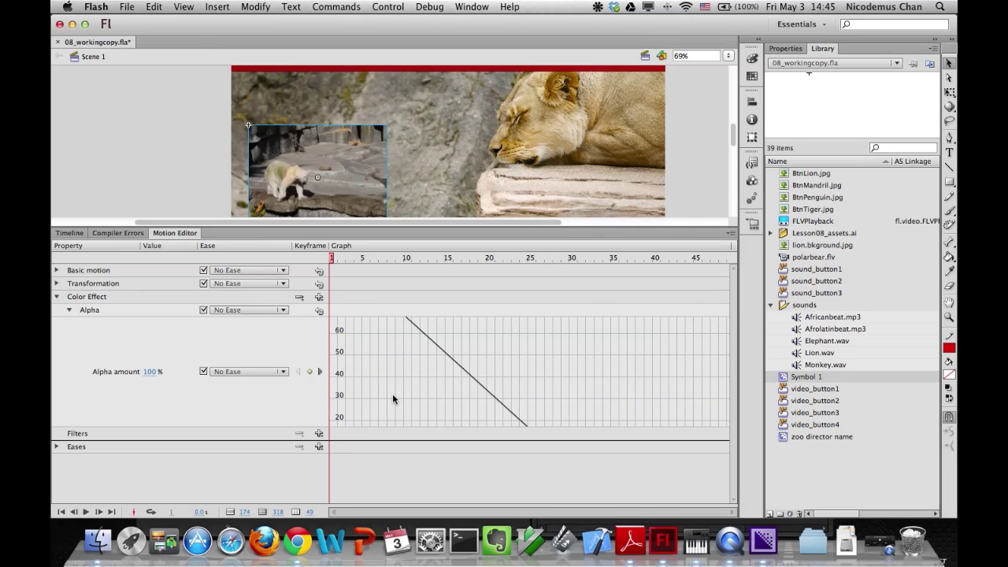
scroll(392, 394, "down", 6)
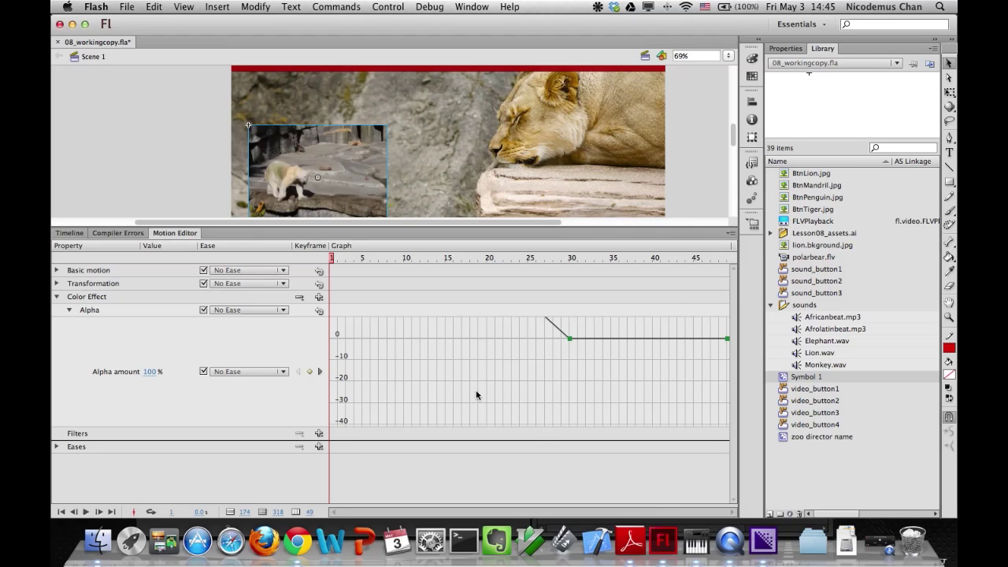
scroll(557, 386, "up", 1)
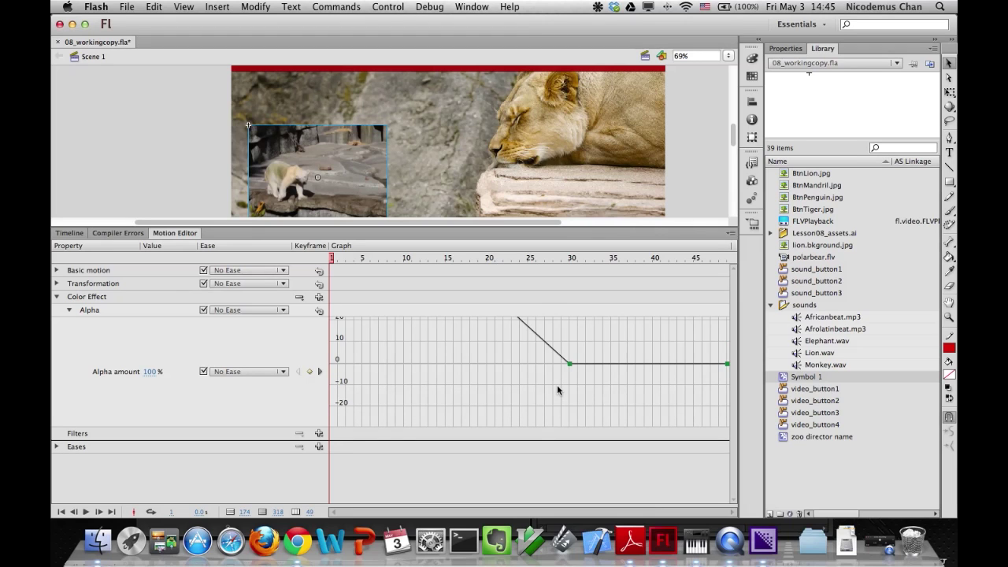
scroll(557, 390, "up", 5)
scroll(557, 384, "down", 2)
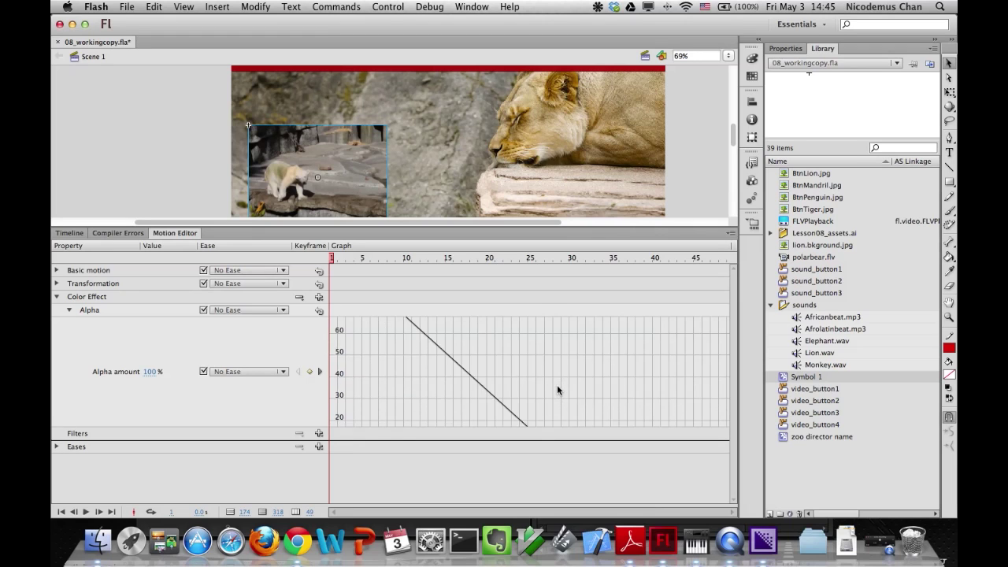
Set the alpha amount at frame 30 to 100% and check the resulting alpha curve through frame 49.
left_click_drag(335, 262, 572, 262)
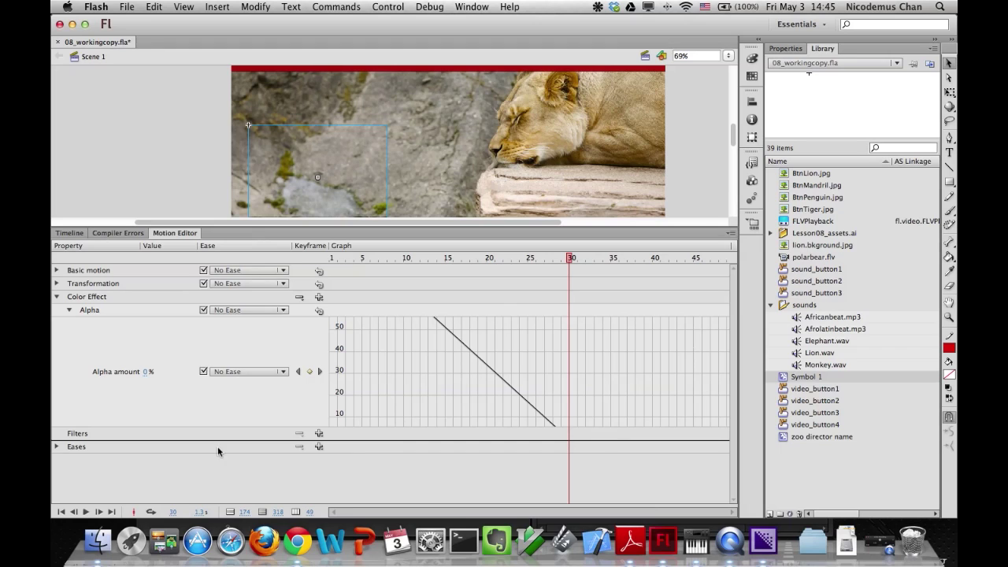
left_click_drag(146, 373, 257, 380)
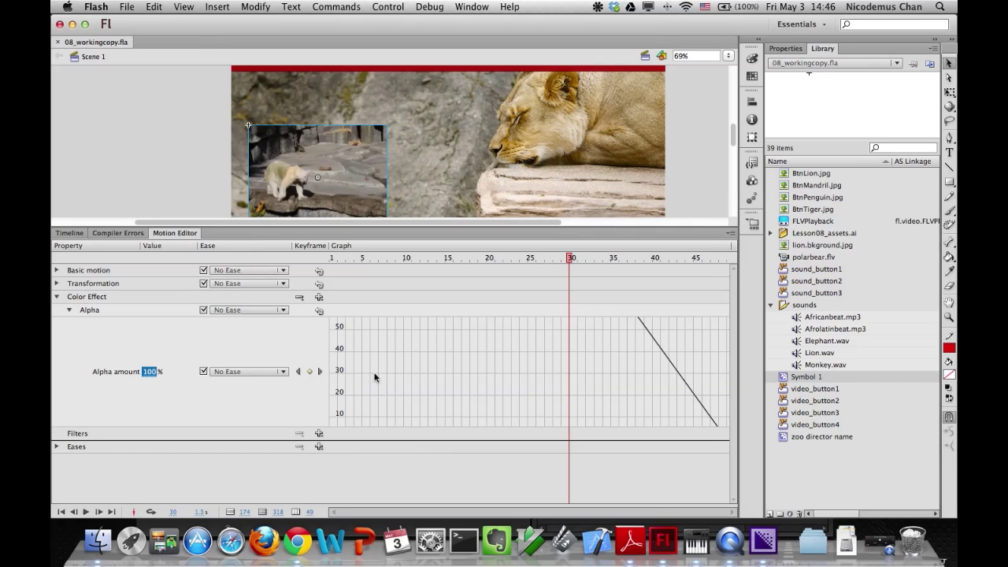
scroll(390, 378, "up", 3)
scroll(391, 379, "down", 3)
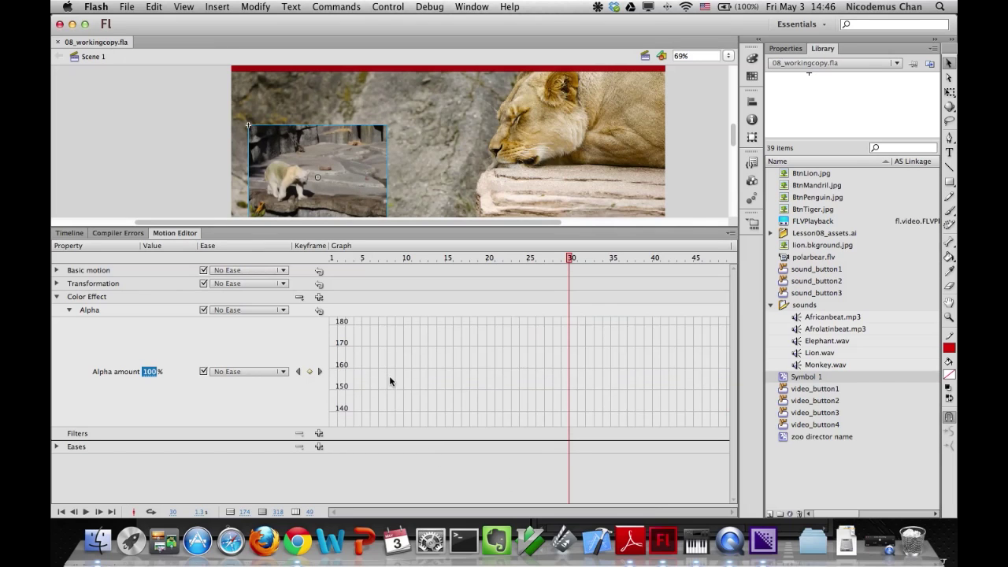
scroll(389, 378, "down", 1)
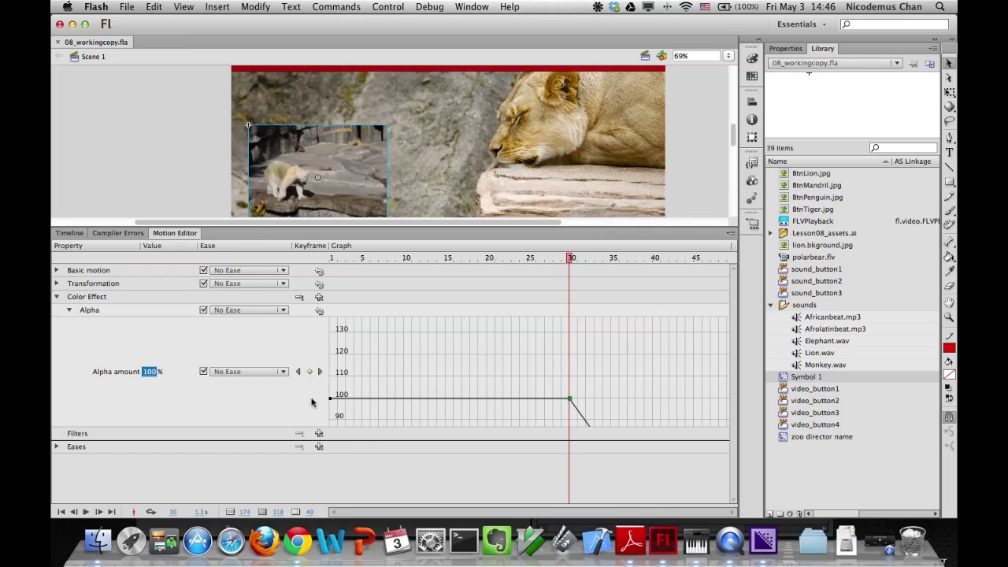
mouse_move(486, 400)
scroll(593, 397, "down", 4)
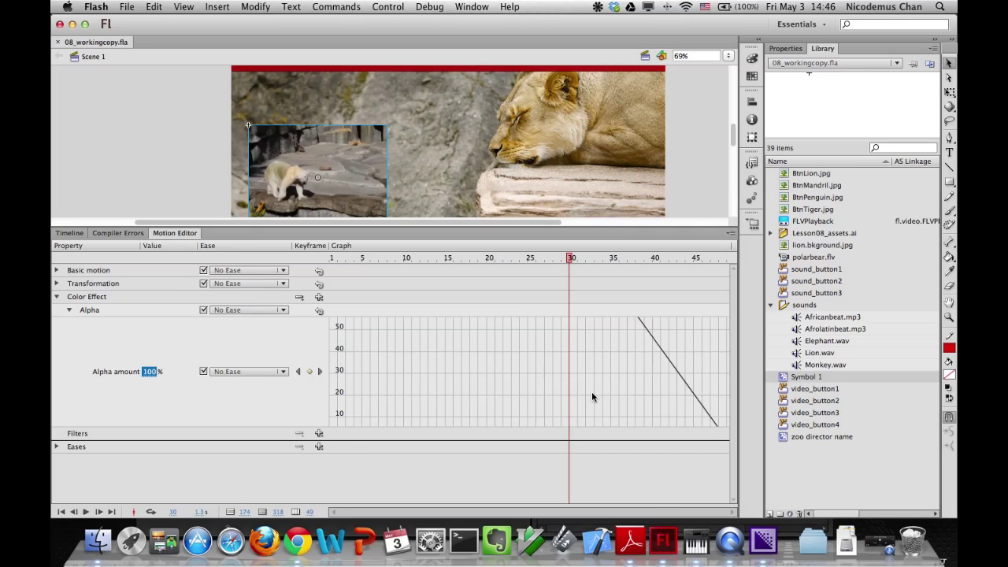
scroll(592, 397, "down", 2)
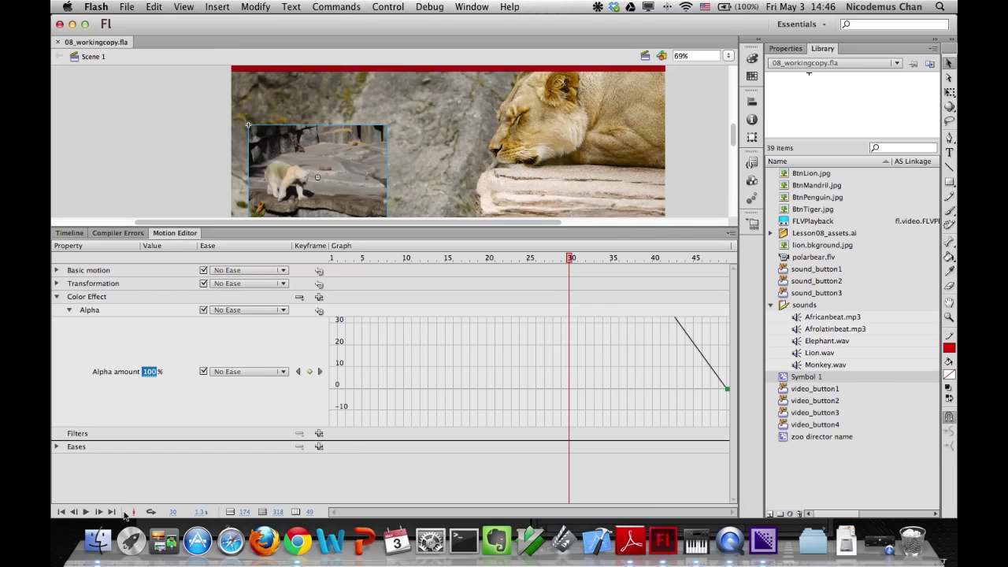
Test the movie and try the Magellanic Penguins, Mandrill and Bengal Tiger video buttons.
key("super+Return")
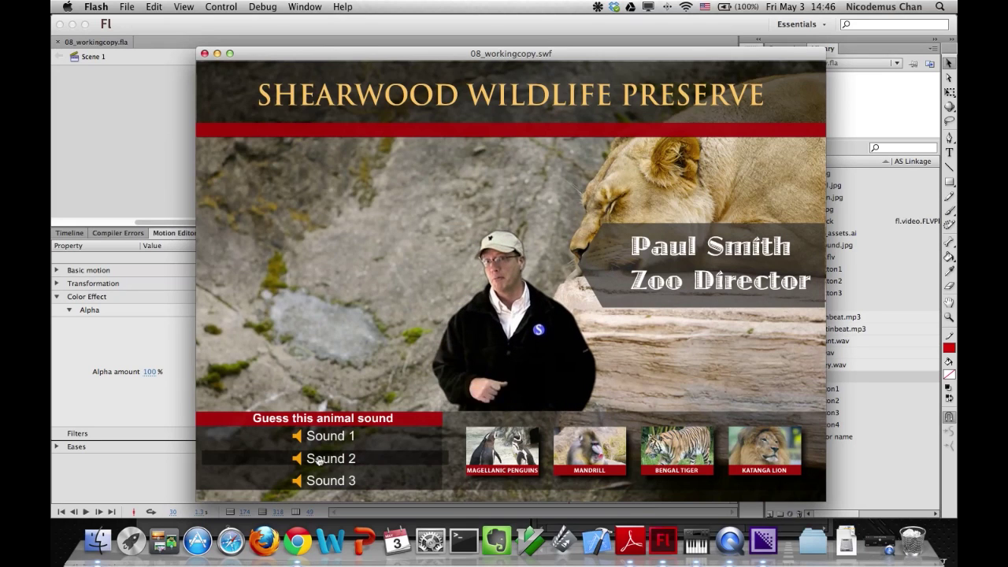
left_click(498, 450)
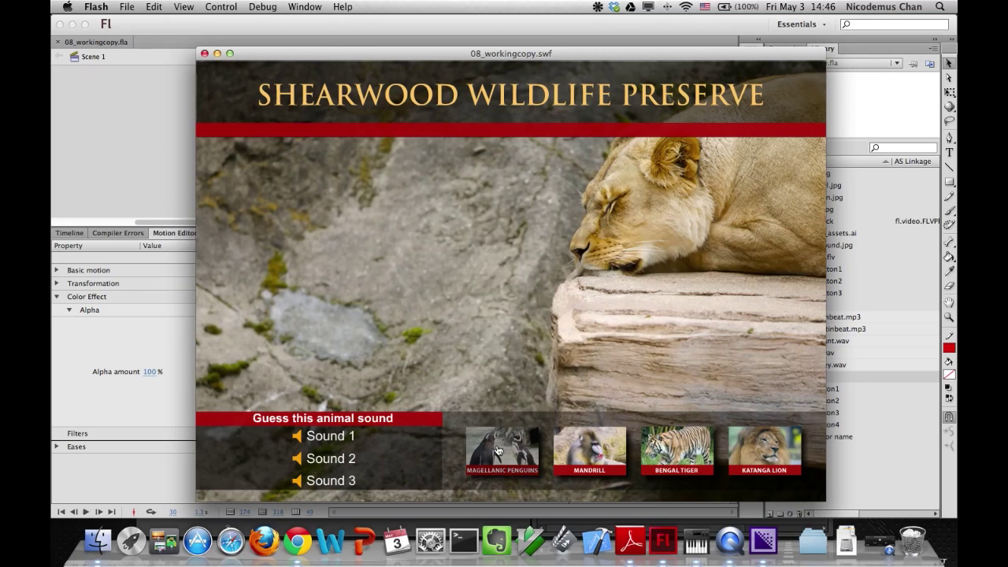
left_click(589, 448)
left_click(688, 451)
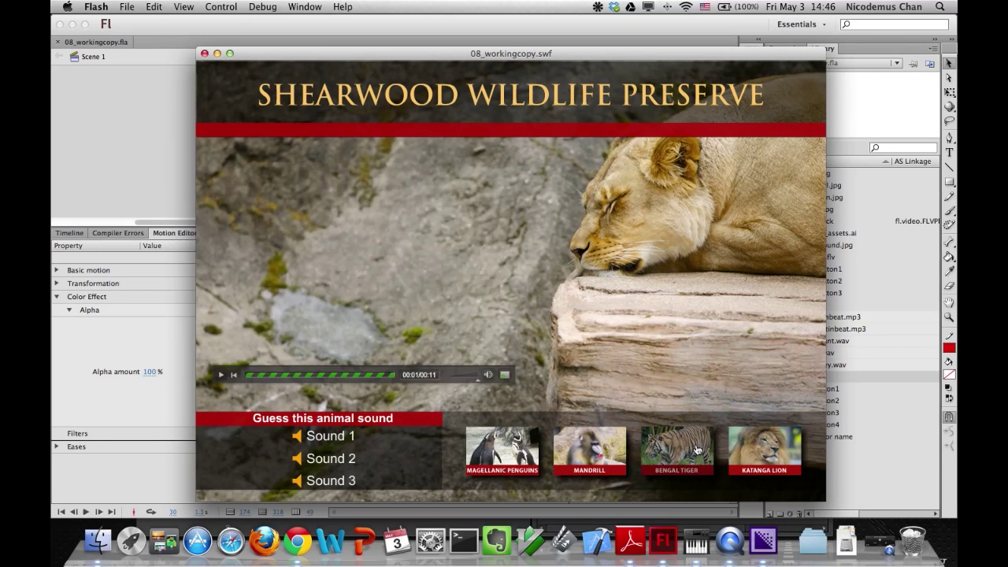
Try the Katanga Lion video button in the test movie, play its video, and close the test window.
left_click(761, 450)
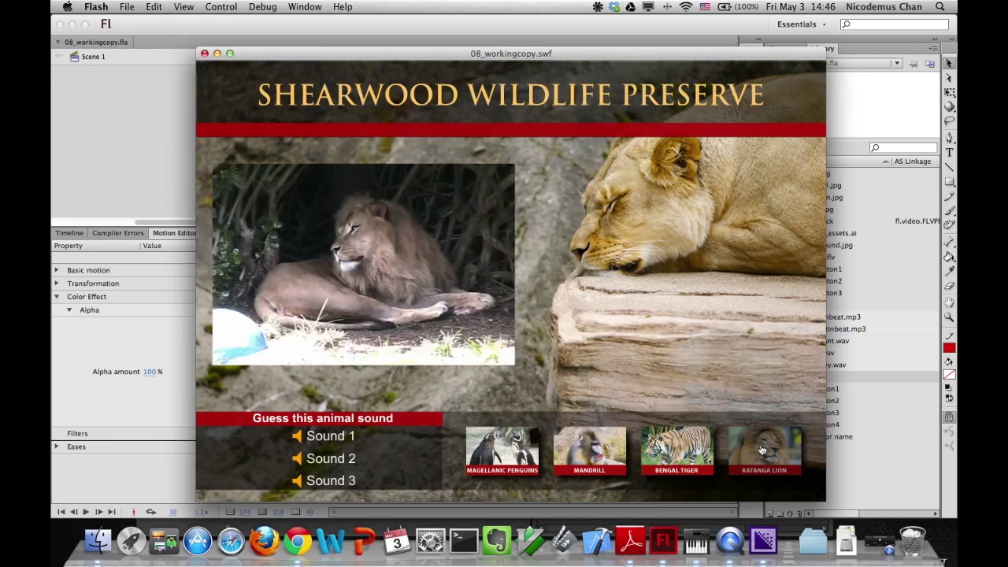
left_click(221, 375)
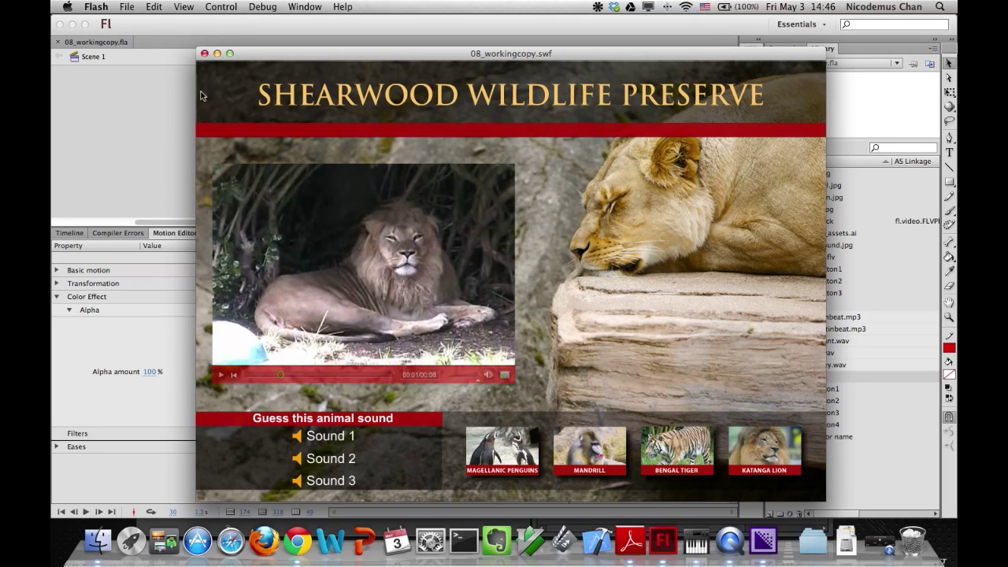
left_click(204, 54)
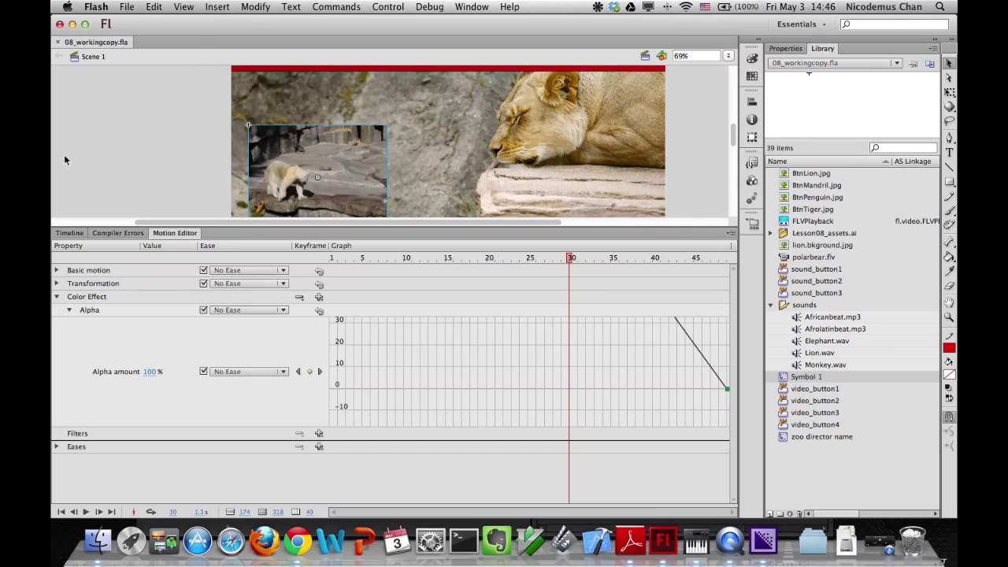
Turn on autoPlay for the lion video on the videos layer and set its skin background color to dark gray.
left_click(69, 233)
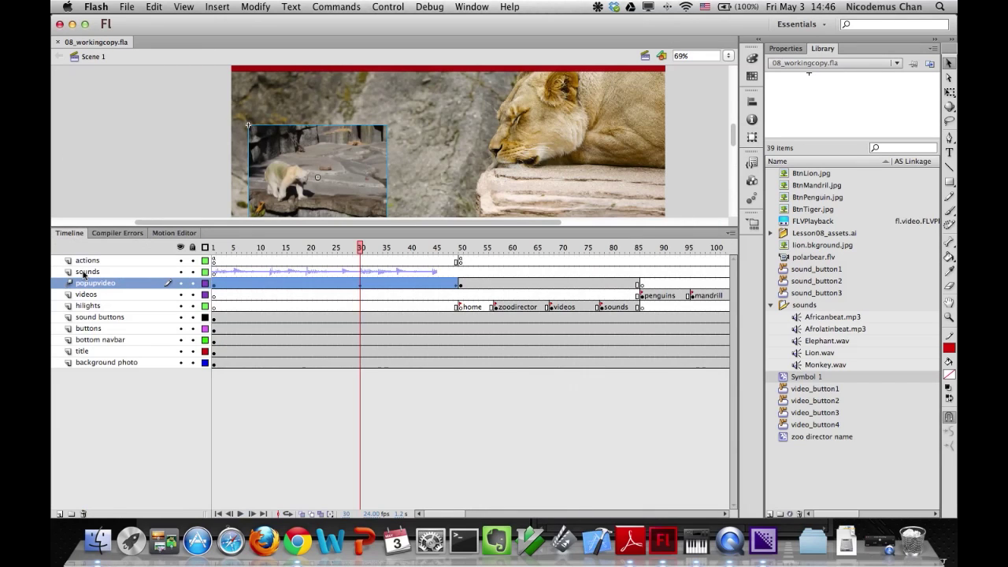
left_click_drag(438, 514, 473, 516)
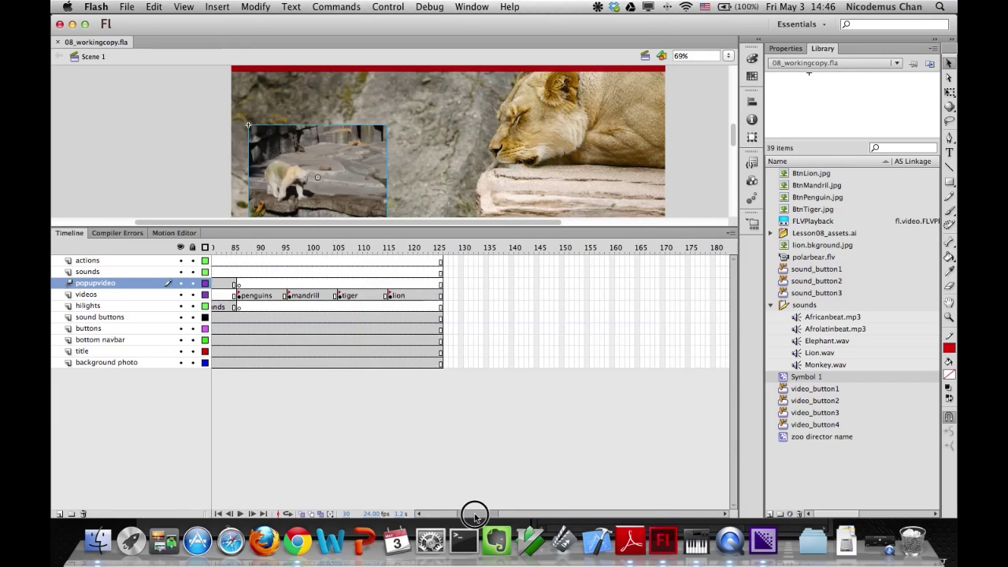
left_click(389, 296)
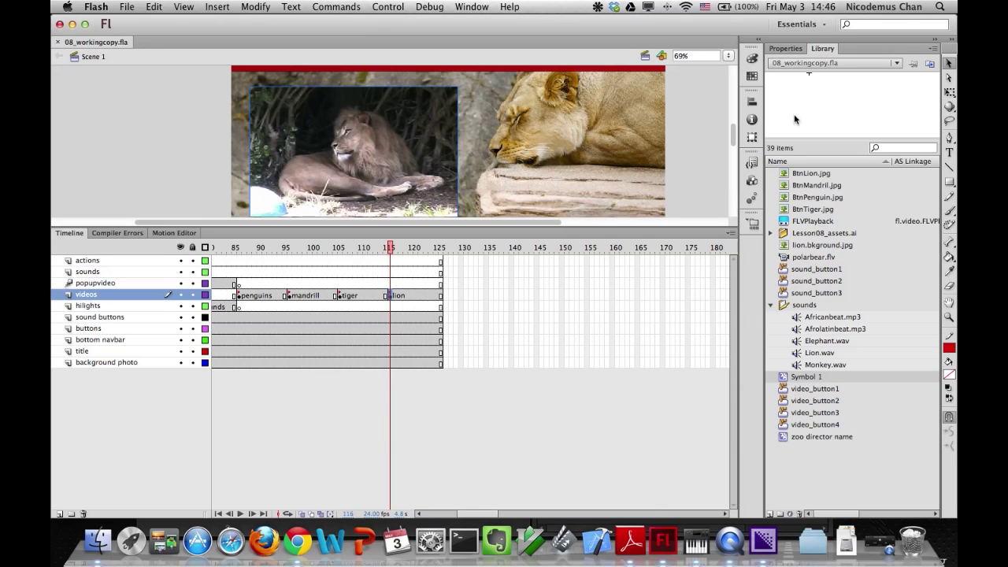
left_click(788, 49)
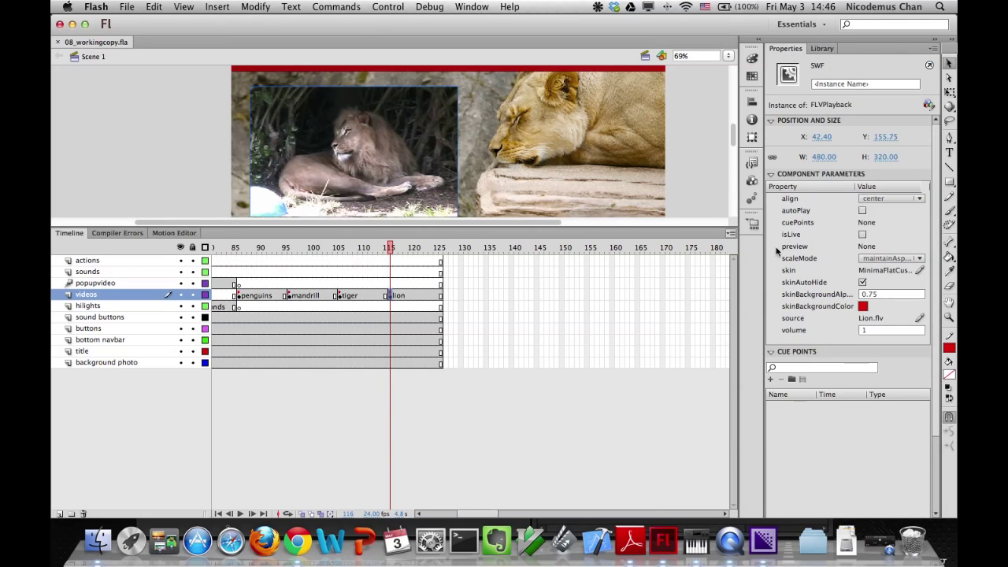
left_click(863, 211)
left_click(862, 211)
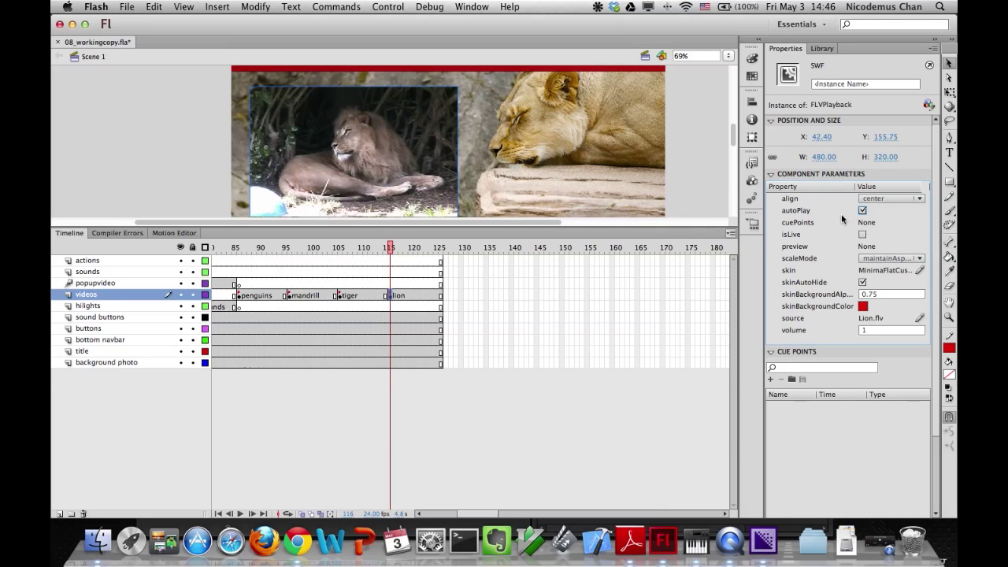
left_click(864, 307)
left_click(770, 340)
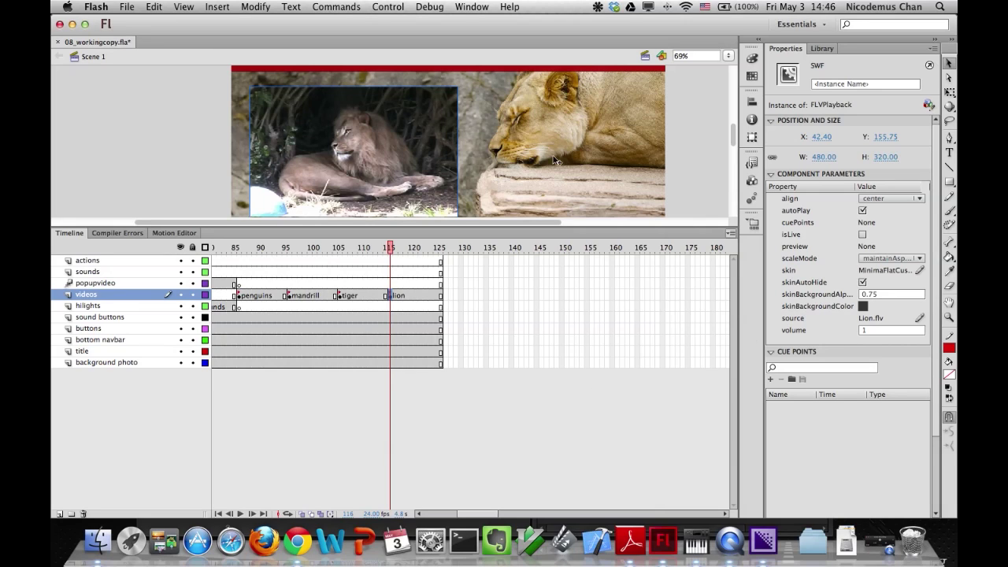
Examine the position and component parameters of the penguins, mandrill and tiger videos.
left_click(239, 297)
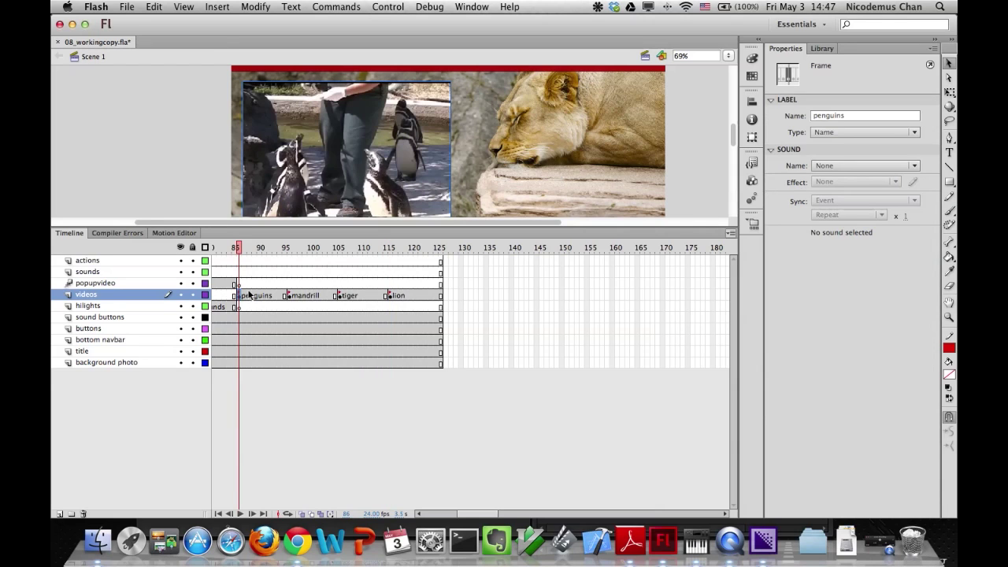
left_click(312, 203)
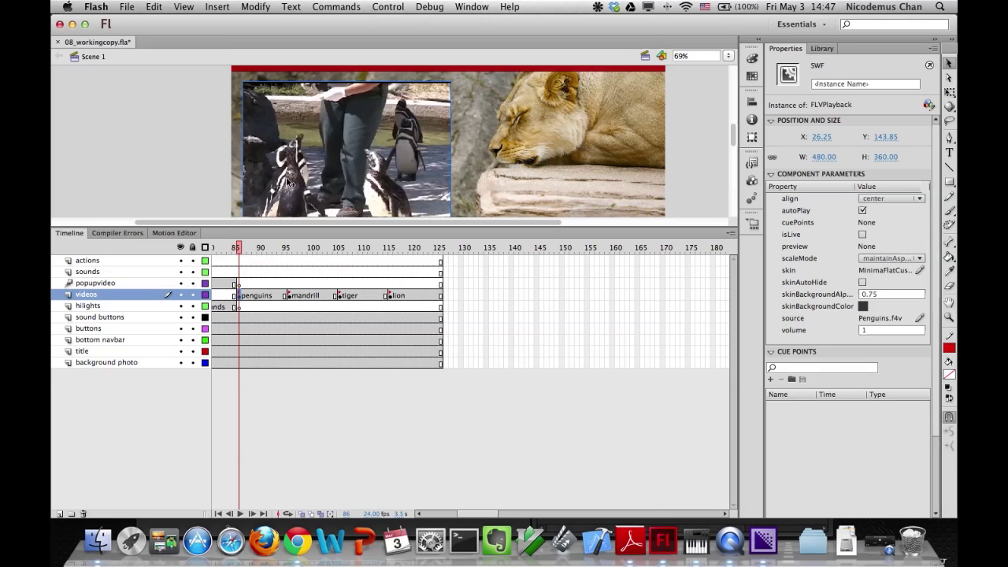
left_click(288, 296)
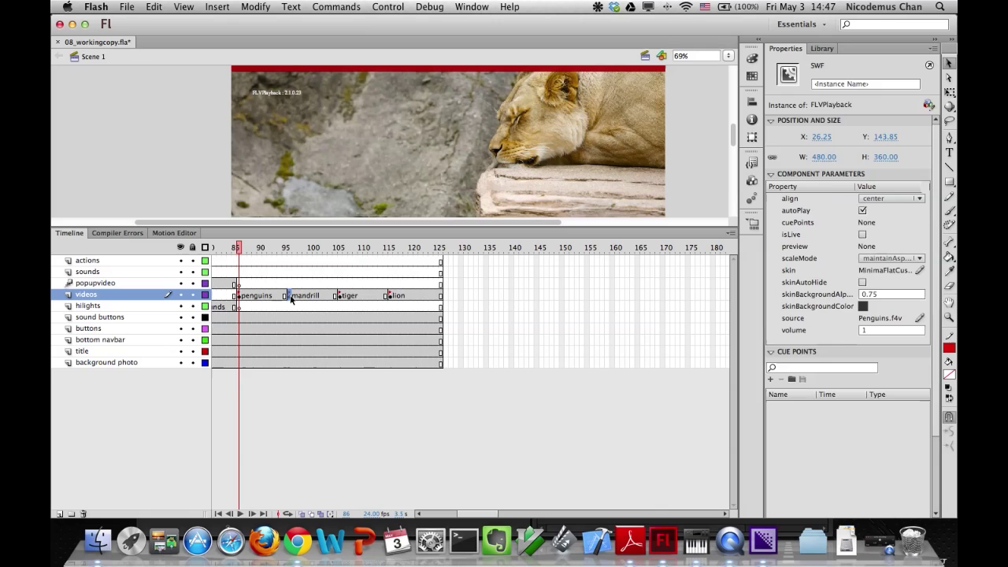
left_click(302, 186)
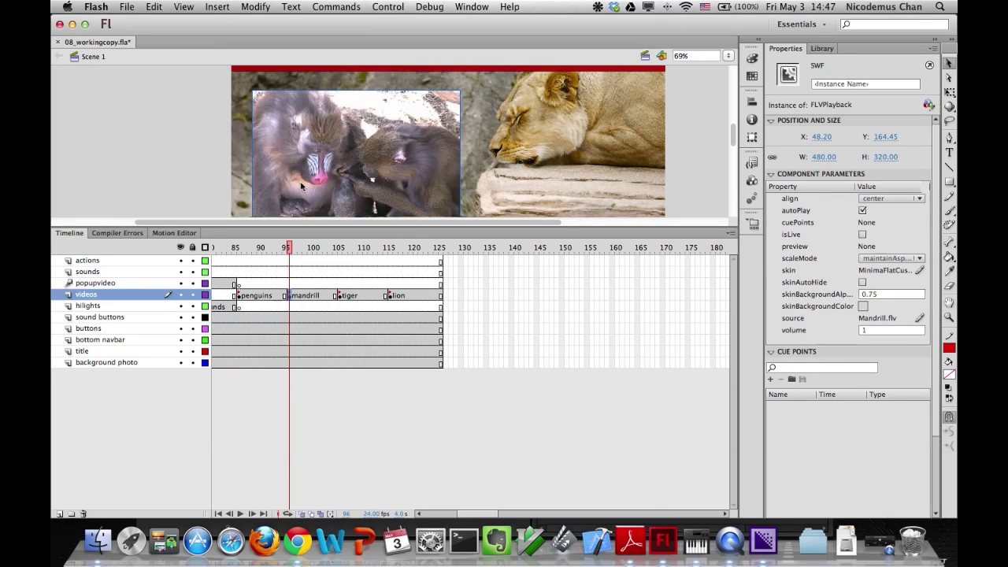
left_click(241, 297)
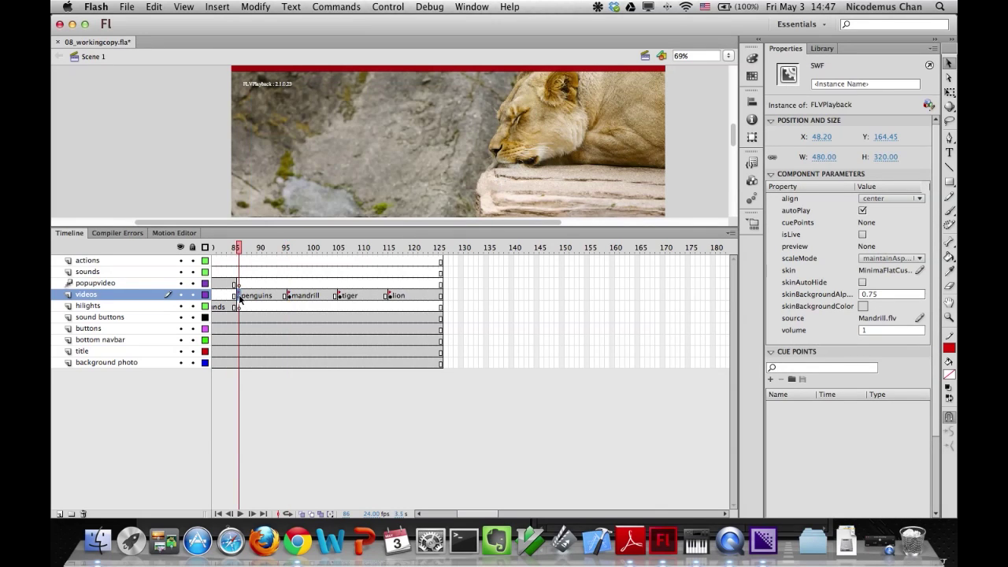
left_click(347, 150)
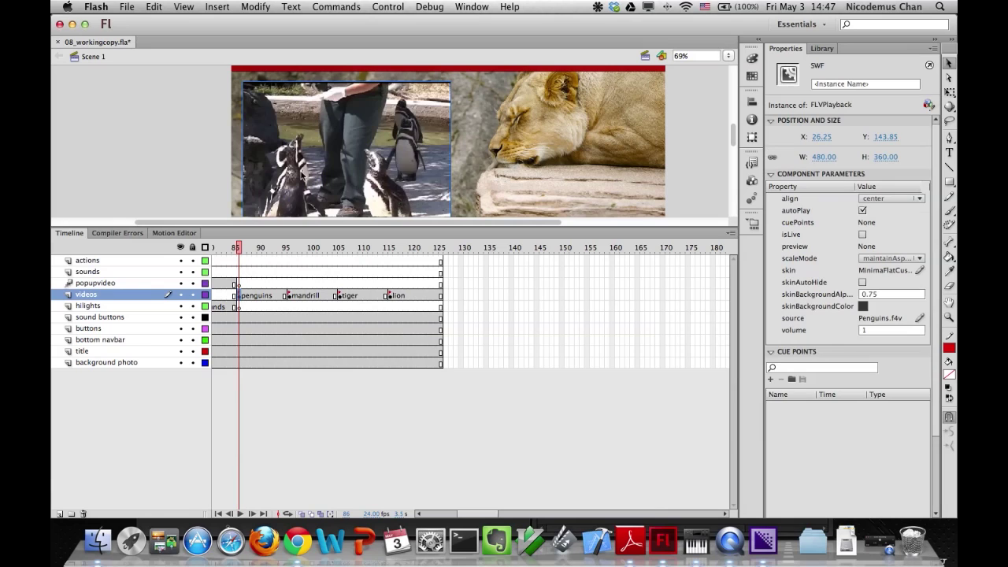
left_click(340, 296)
left_click(326, 182)
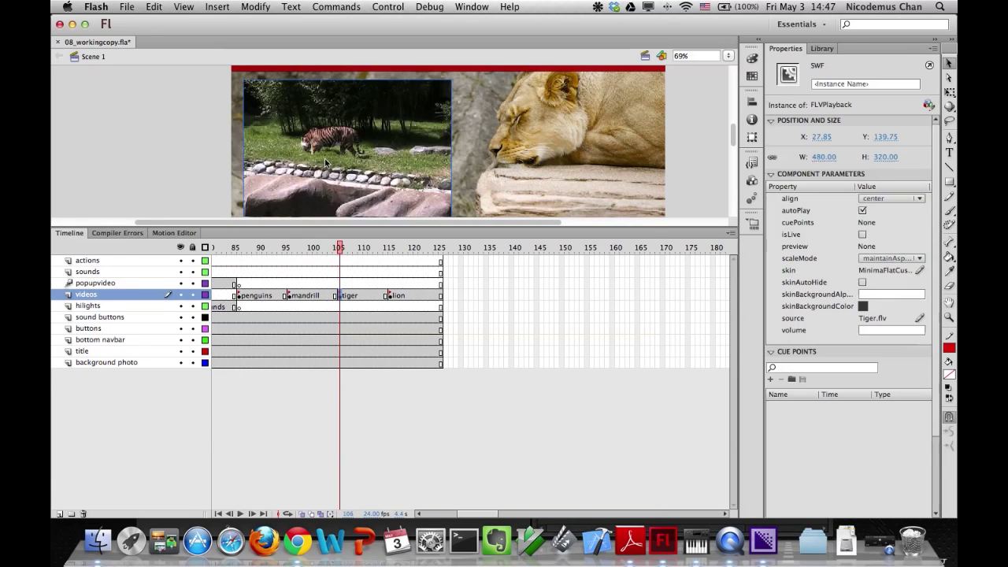
Position the lion video at X 40, Y 150.
left_click(392, 297)
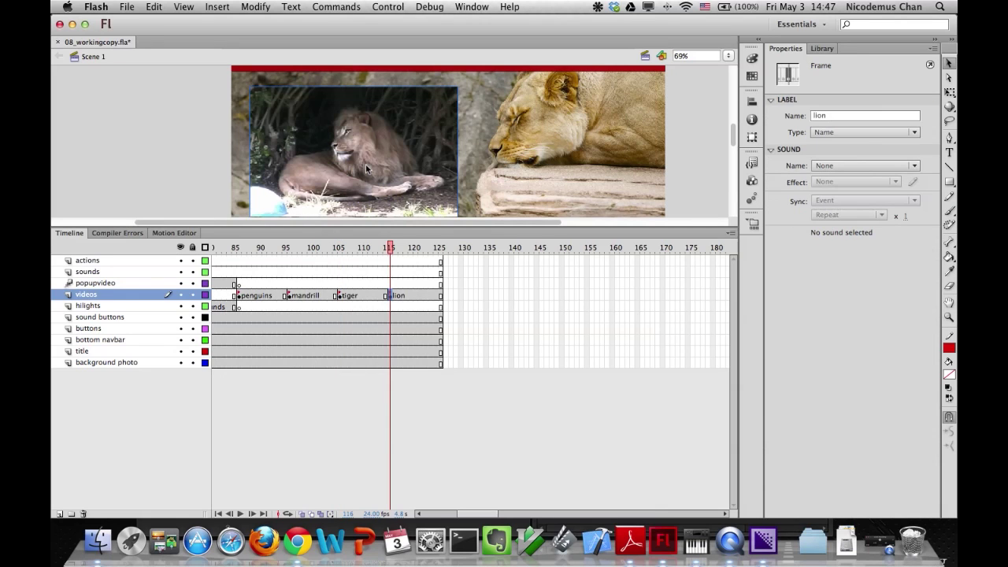
left_click(366, 165)
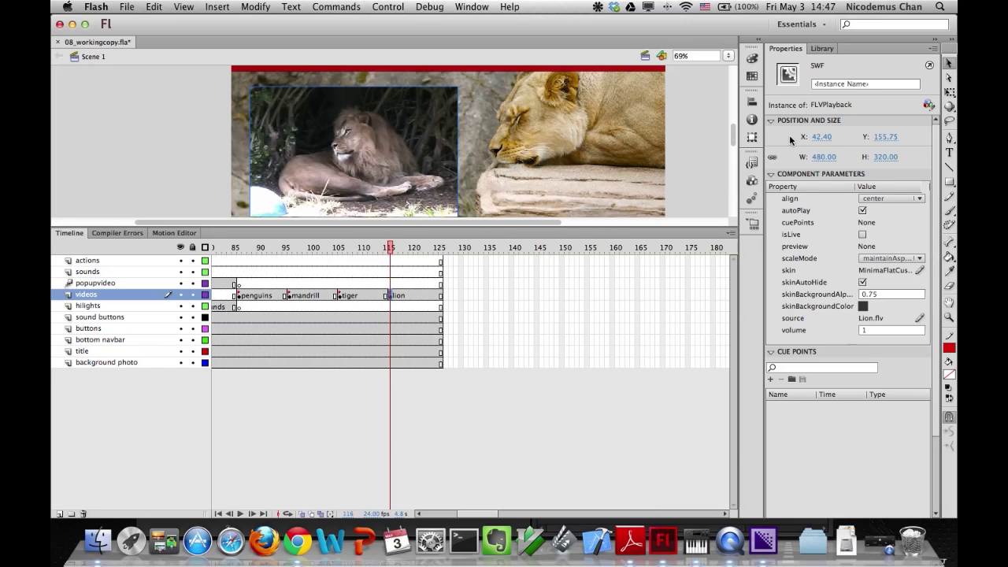
left_click(823, 137)
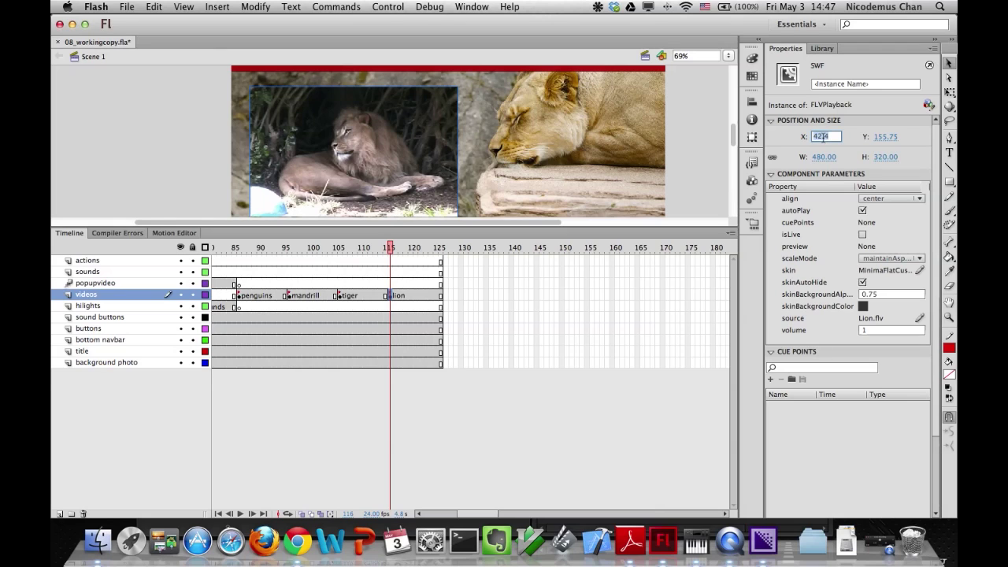
type("40")
key("Tab")
type("150")
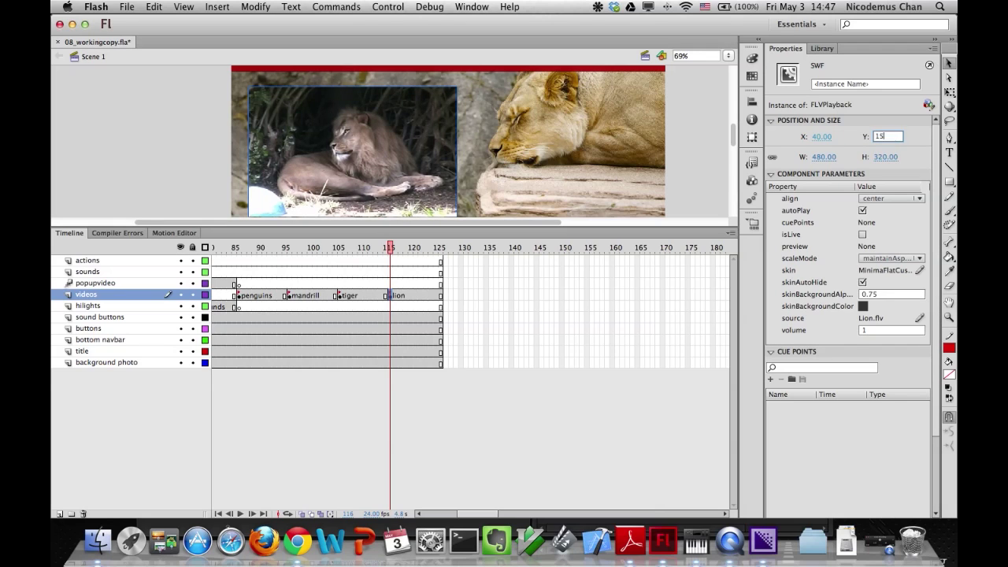
key("Return")
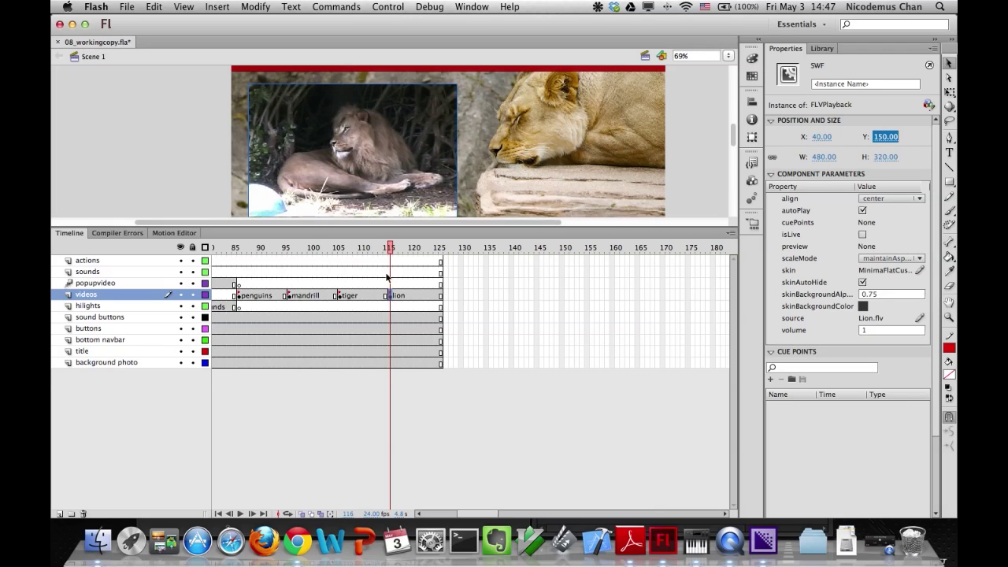
Position the tiger video at X 40, Y 150.
left_click(338, 295)
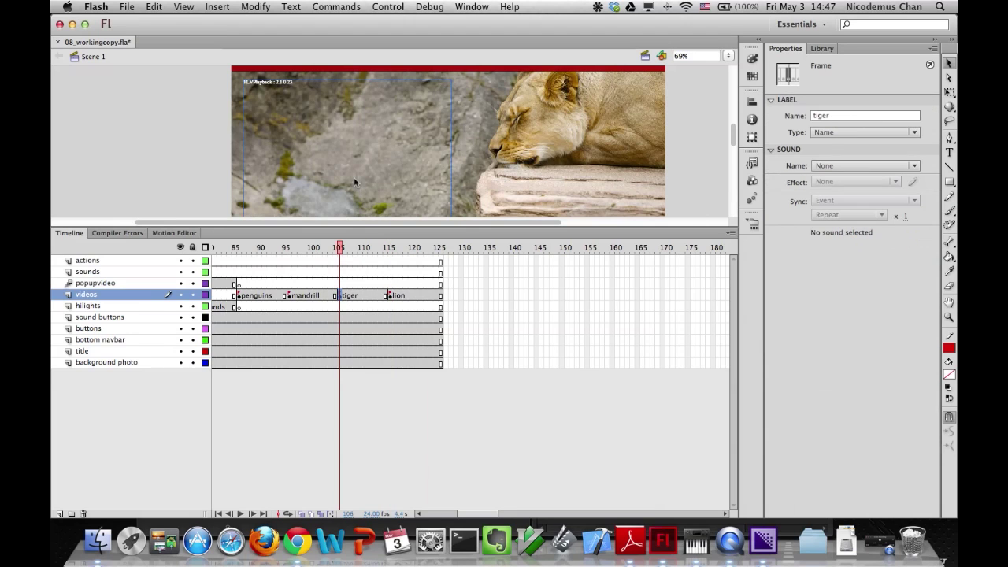
left_click(354, 176)
left_click(821, 137)
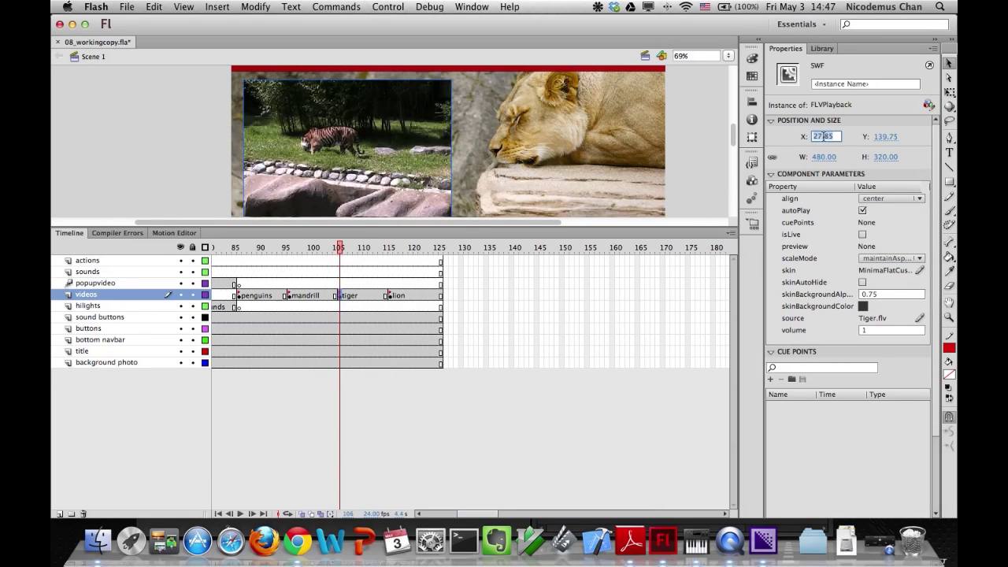
type("40")
key("Tab")
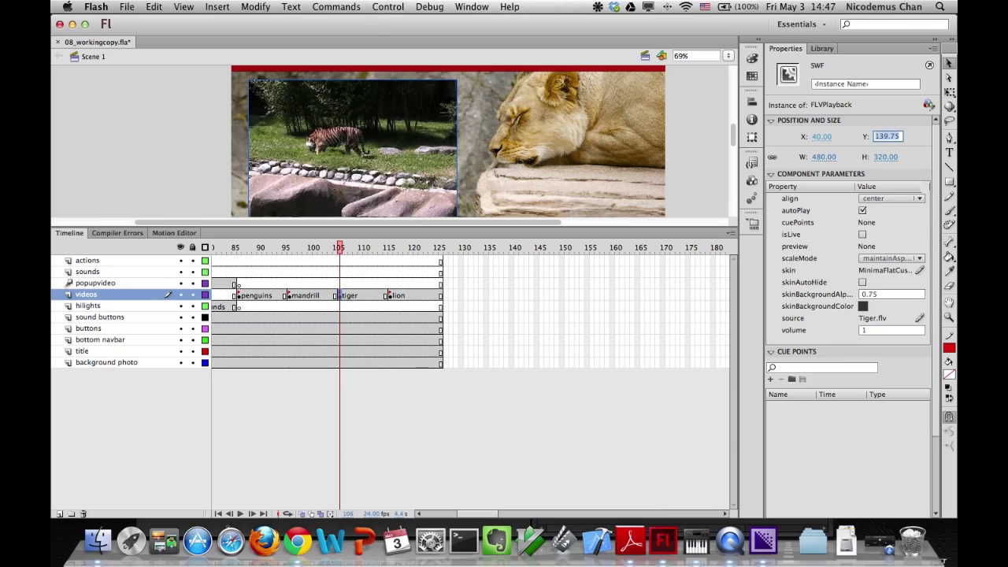
type("150")
key("Return")
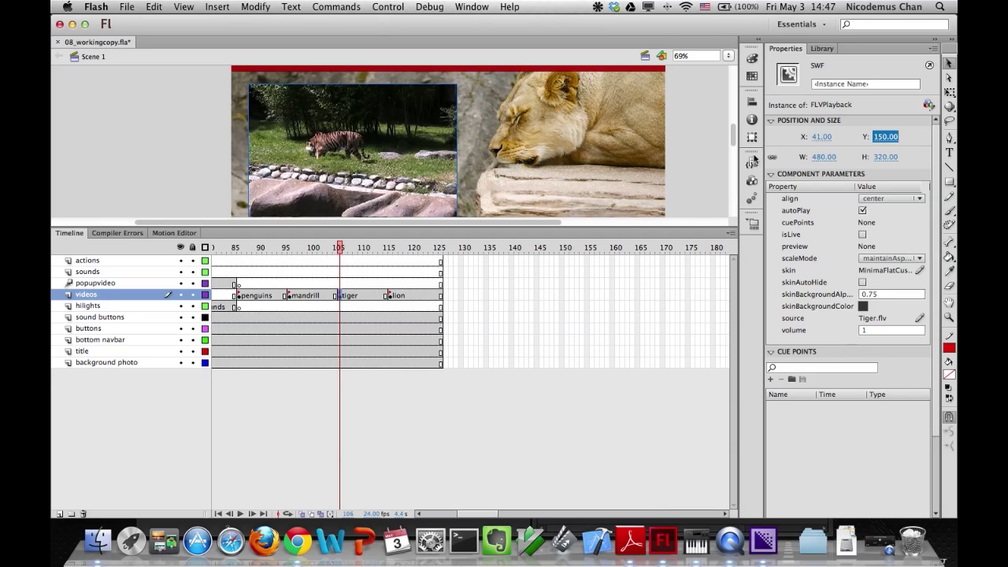
left_click(821, 137)
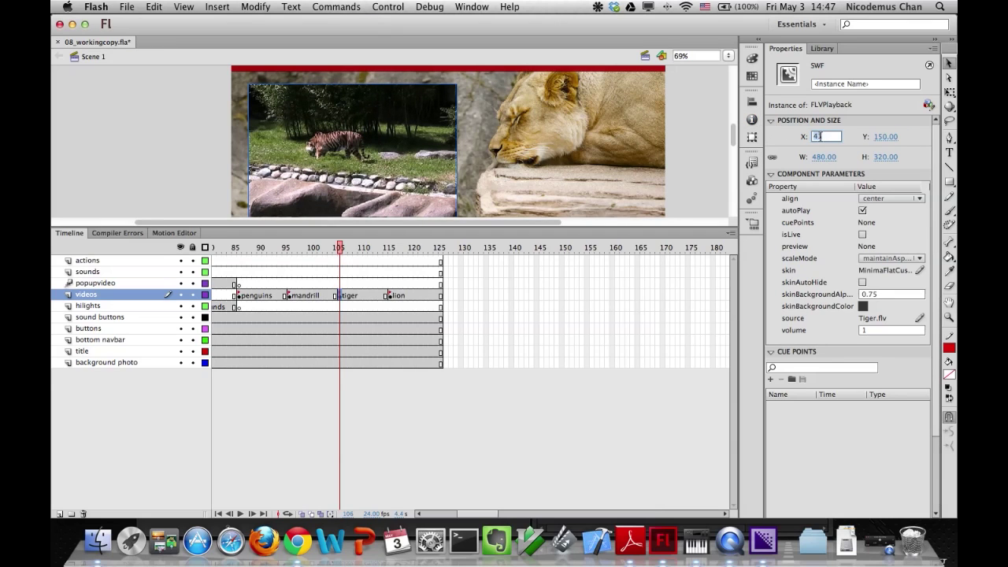
key("Return")
Position the mandrill video at X 40, Y 150.
left_click(290, 296)
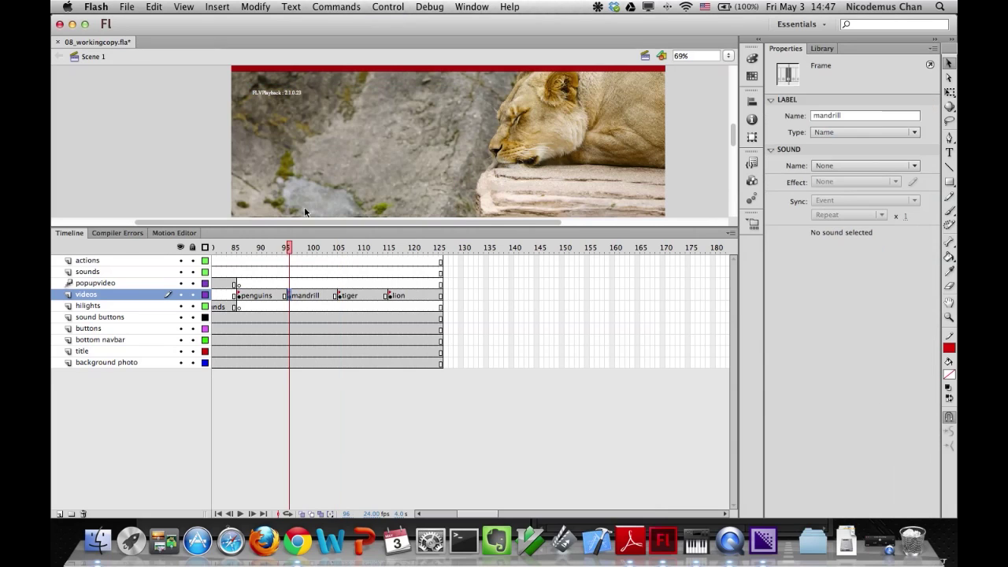
left_click(322, 172)
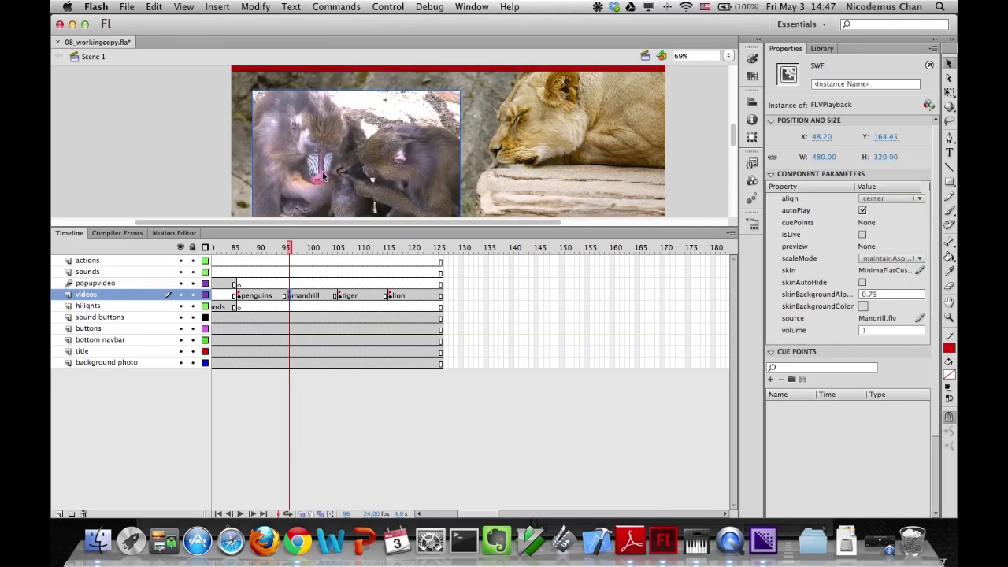
left_click(819, 136)
type("40")
key("Tab")
type("150")
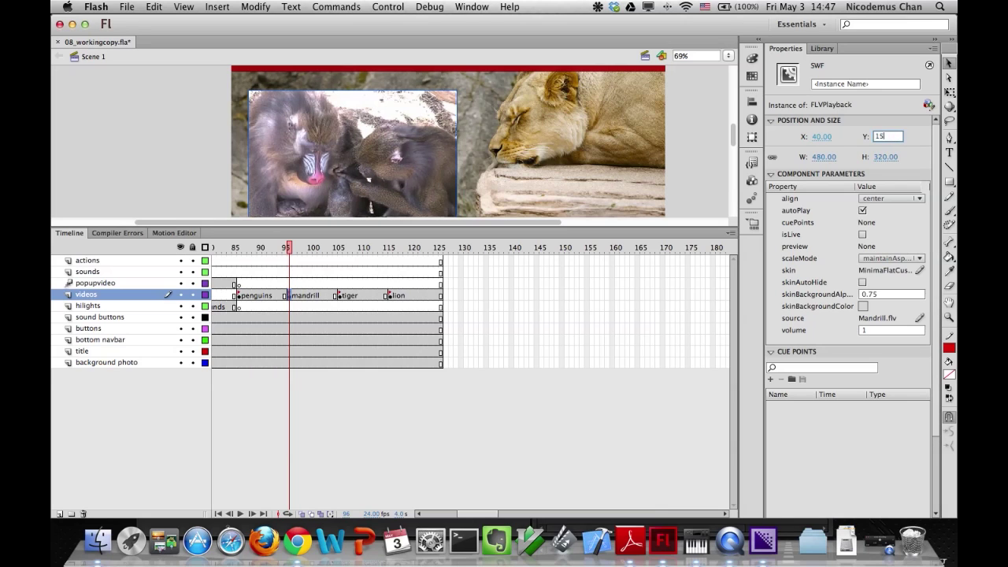
key("Return")
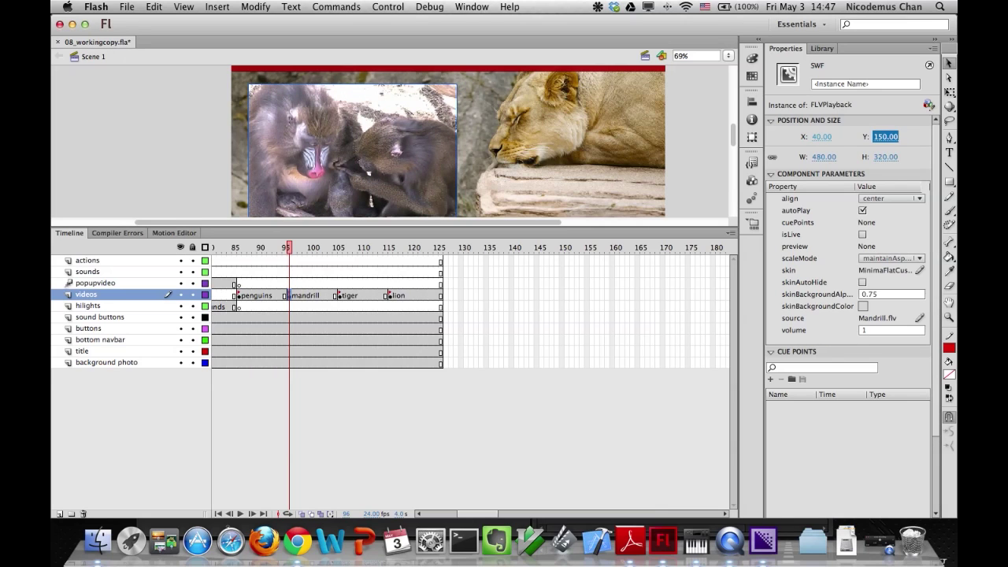
Position the penguins video at X 40, Y 150.
left_click(240, 297)
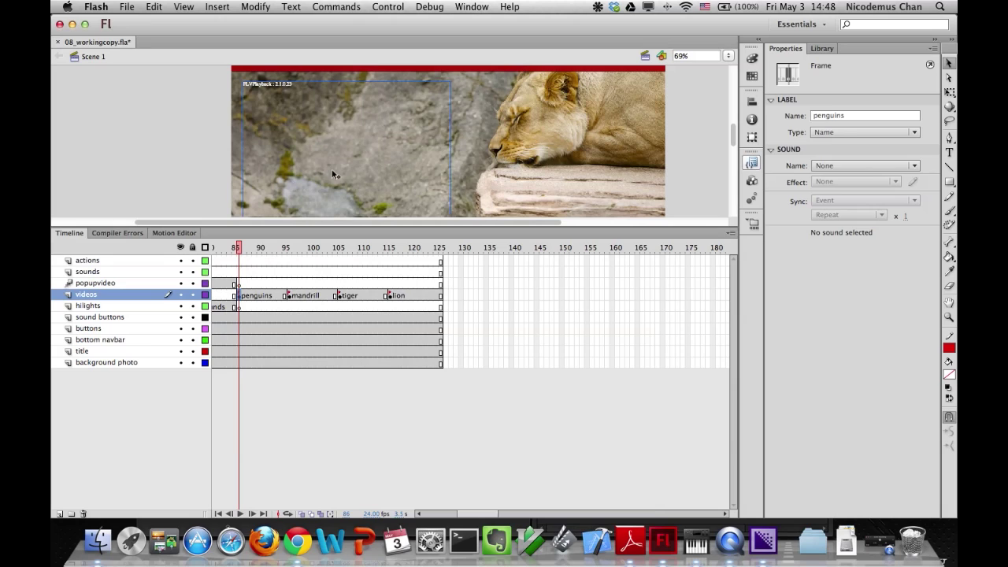
left_click(335, 175)
left_click(822, 137)
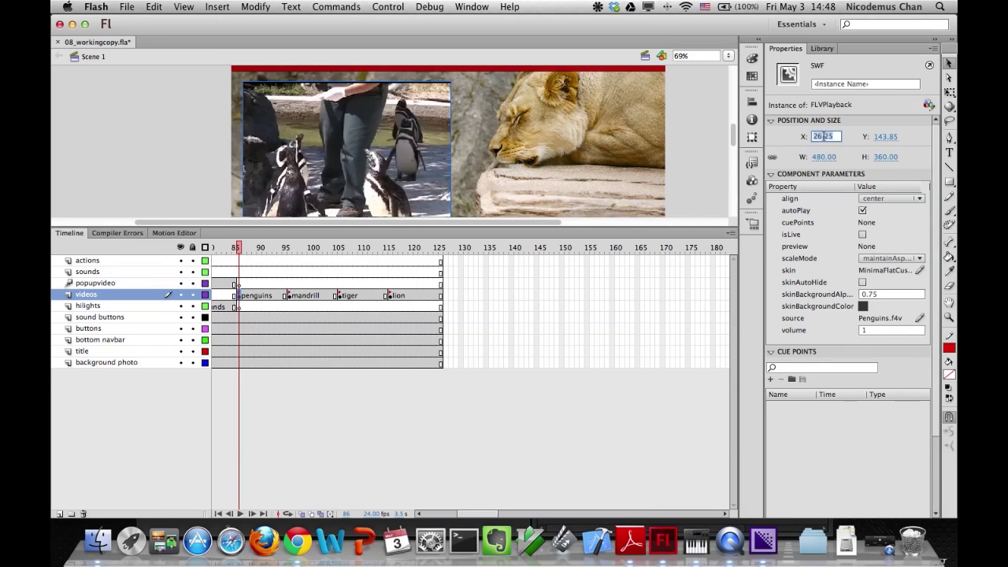
type("40")
key("Tab")
type("150")
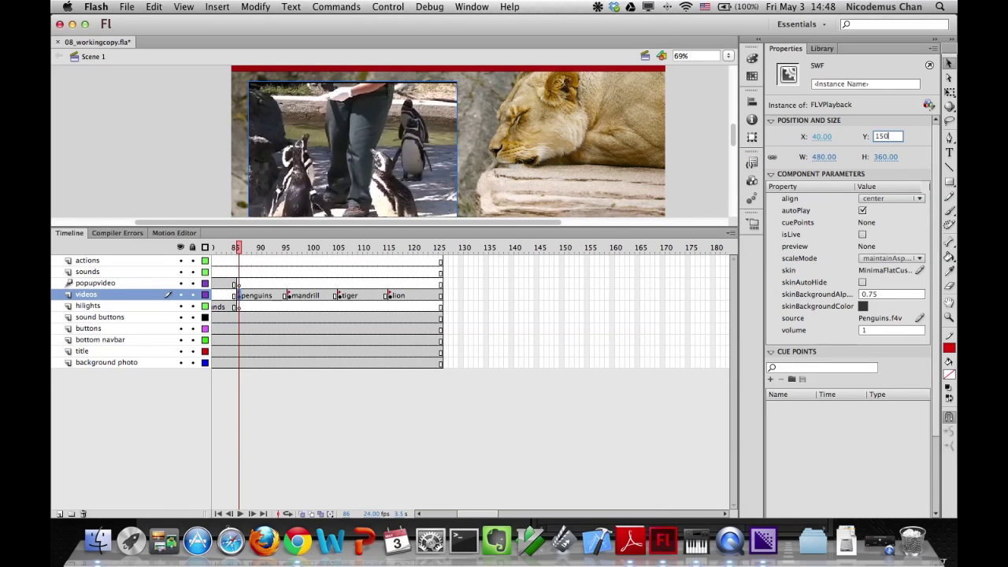
key("Return")
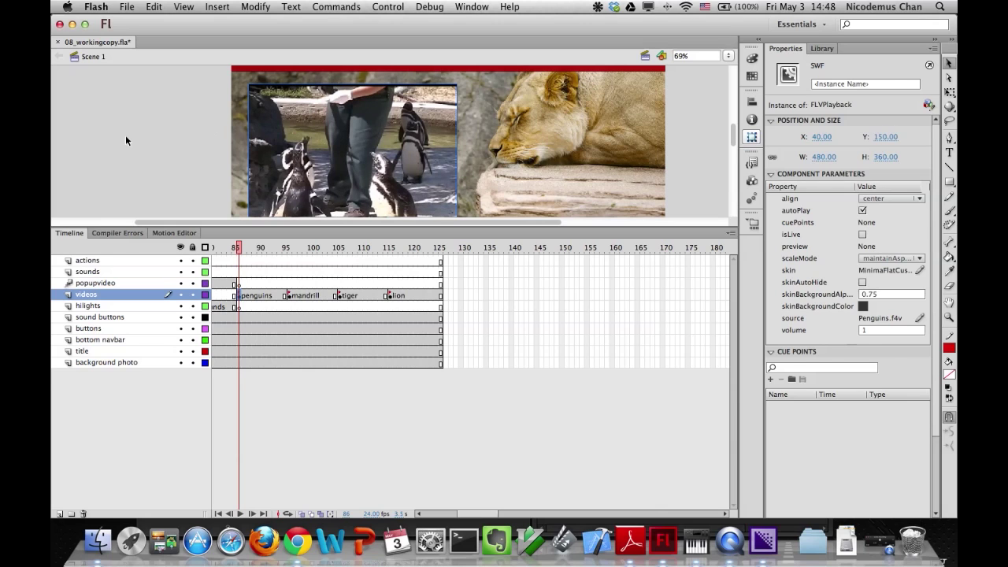
Deselect the penguins video and test the movie.
left_click(126, 138)
key("super+Return")
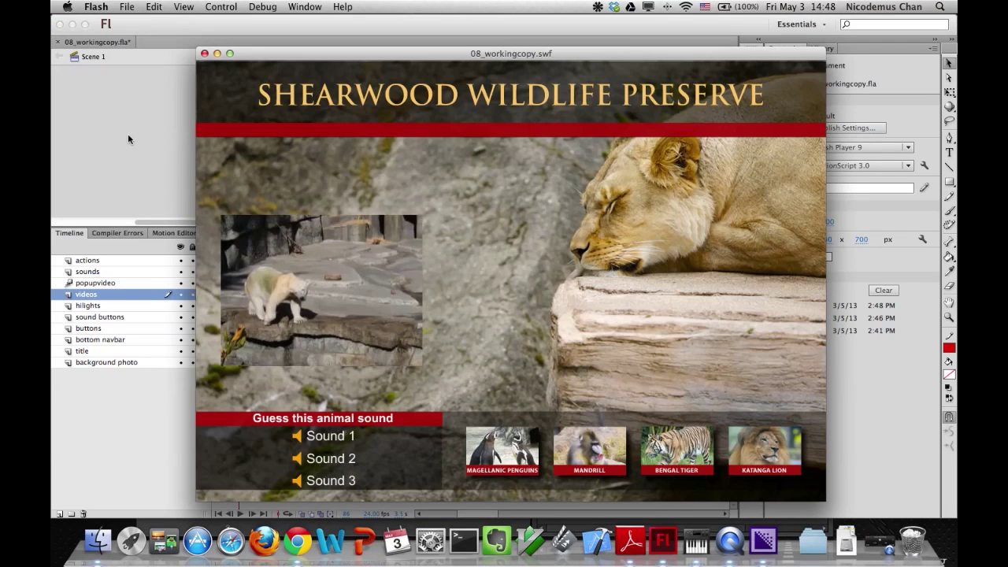
Play the penguins, mandrill, tiger and lion videos in the test movie, and close it.
left_click(495, 454)
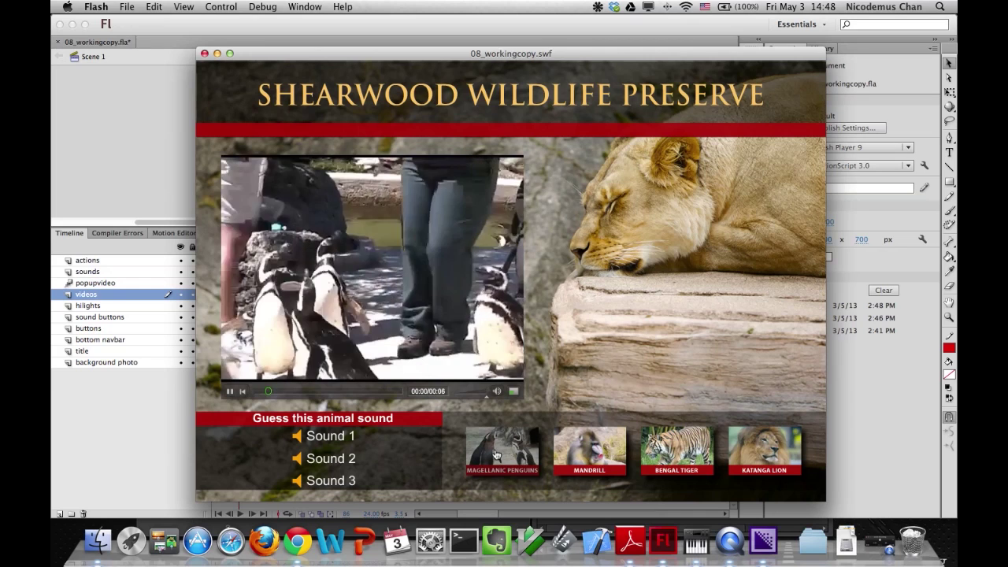
left_click(576, 453)
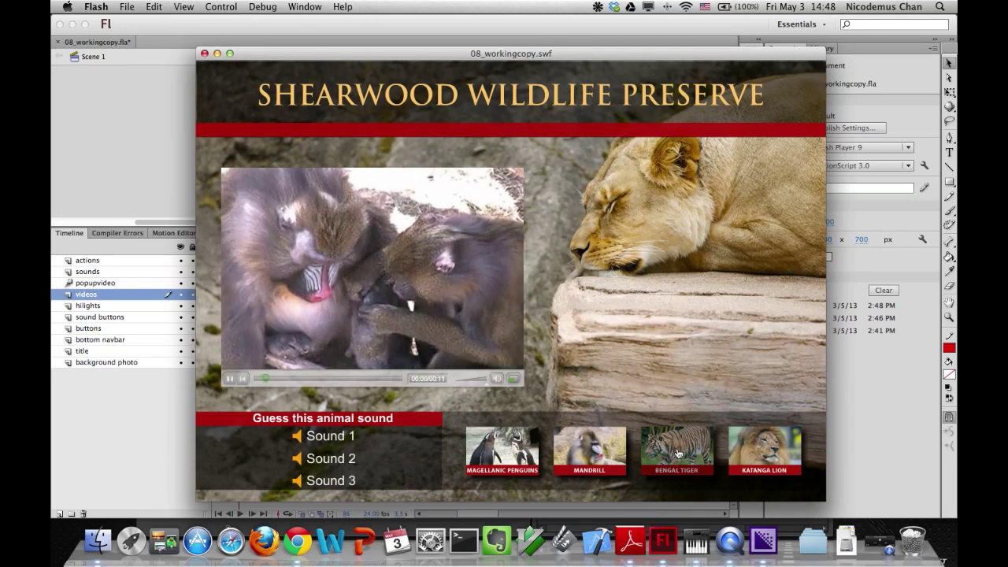
left_click(675, 455)
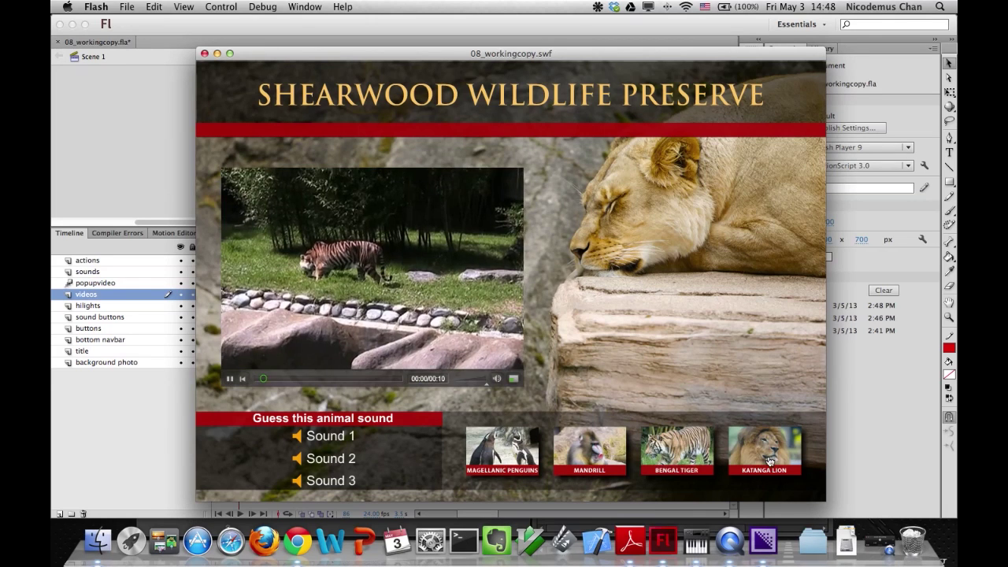
left_click(772, 461)
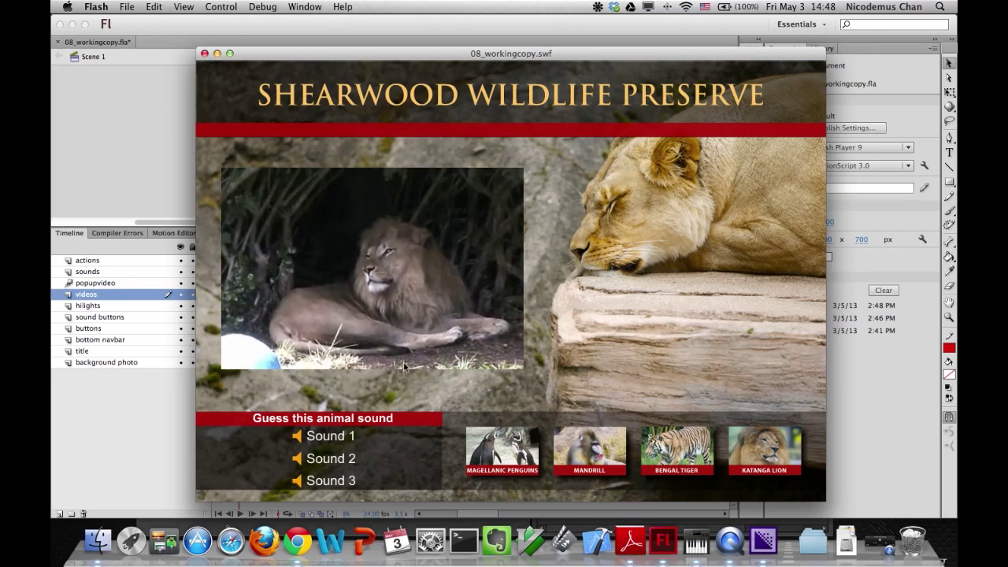
left_click(204, 54)
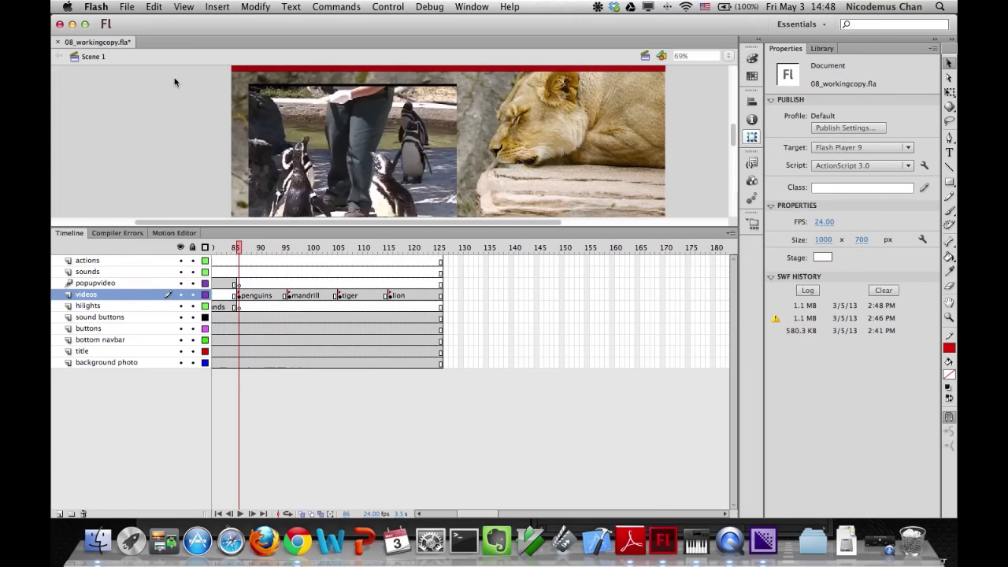
Try turning off skinAutoHide for the lion video and play the Katanga Lion video in a test movie.
left_click(390, 295)
left_click(371, 111)
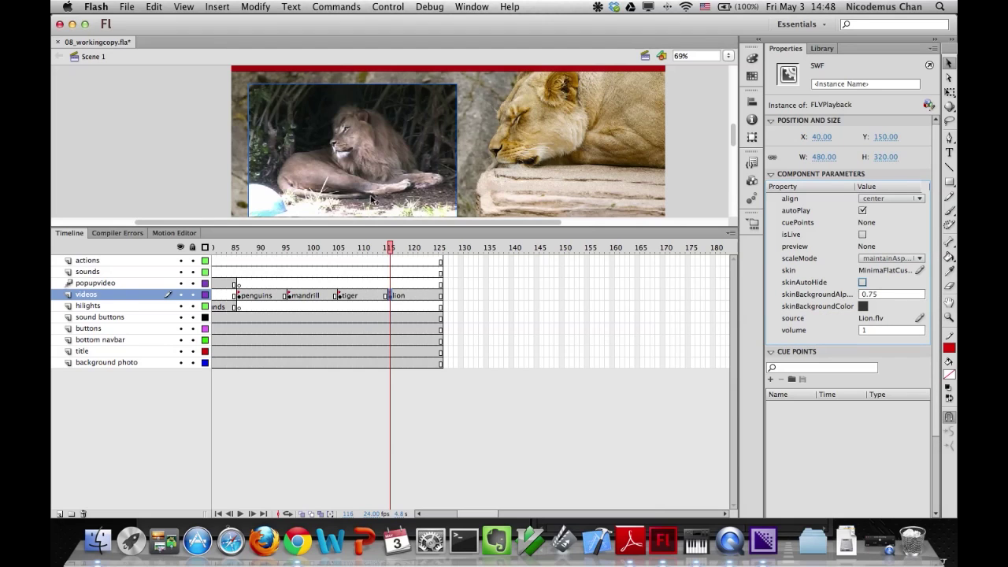
key("super+Return")
left_click(113, 158)
key("super+Return")
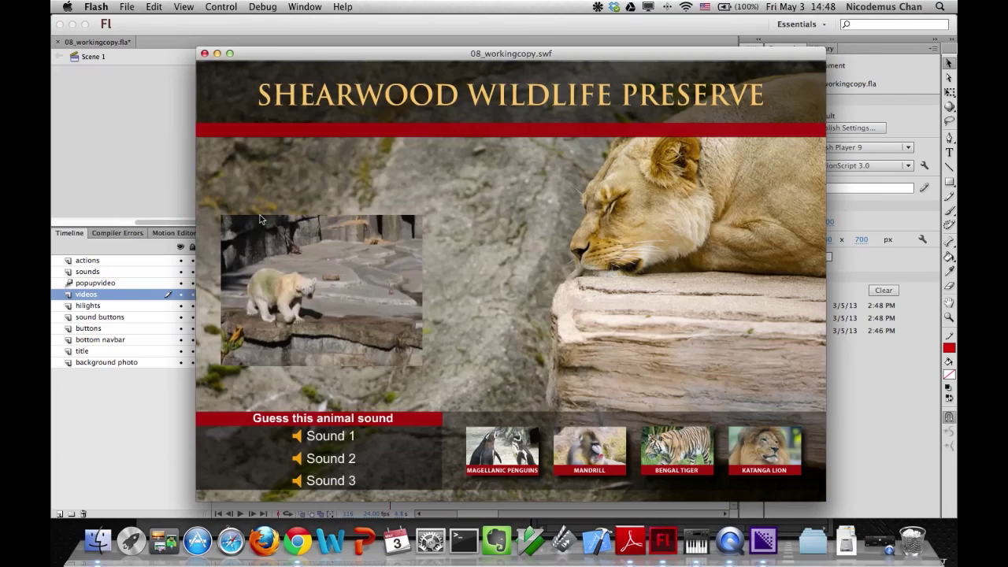
left_click(734, 446)
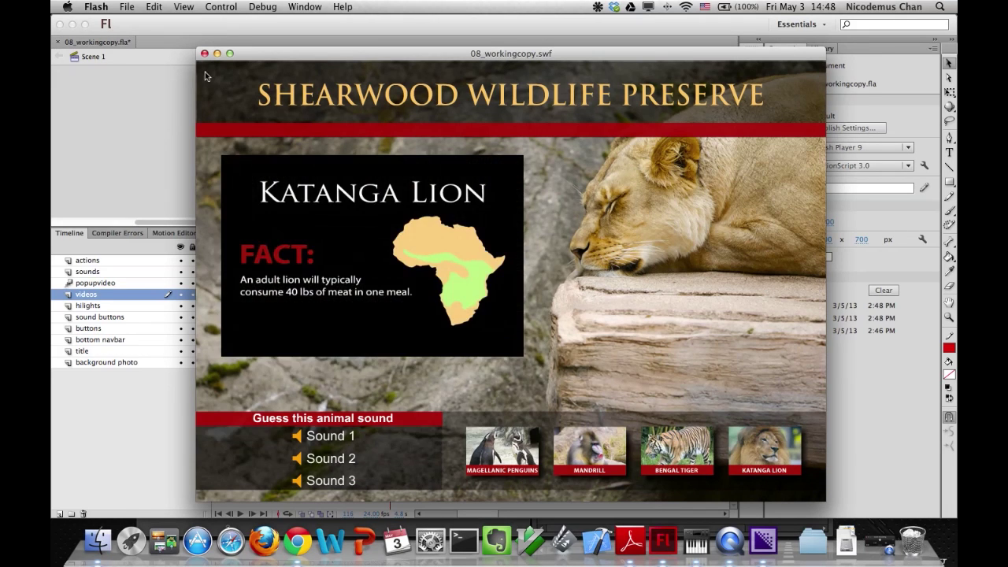
key("super+w")
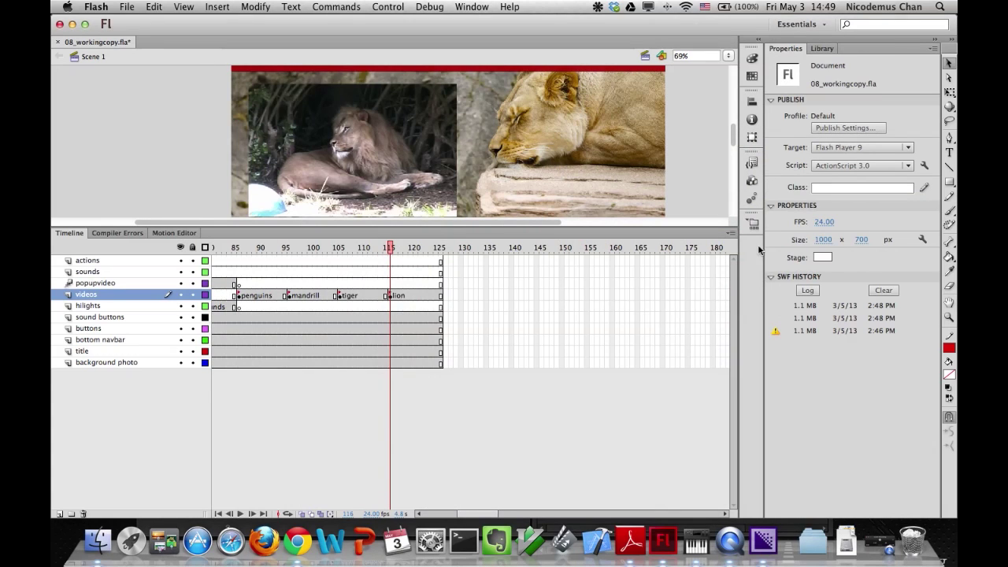
Compare the component parameters of the lion video with those of the tiger video.
left_click(378, 134)
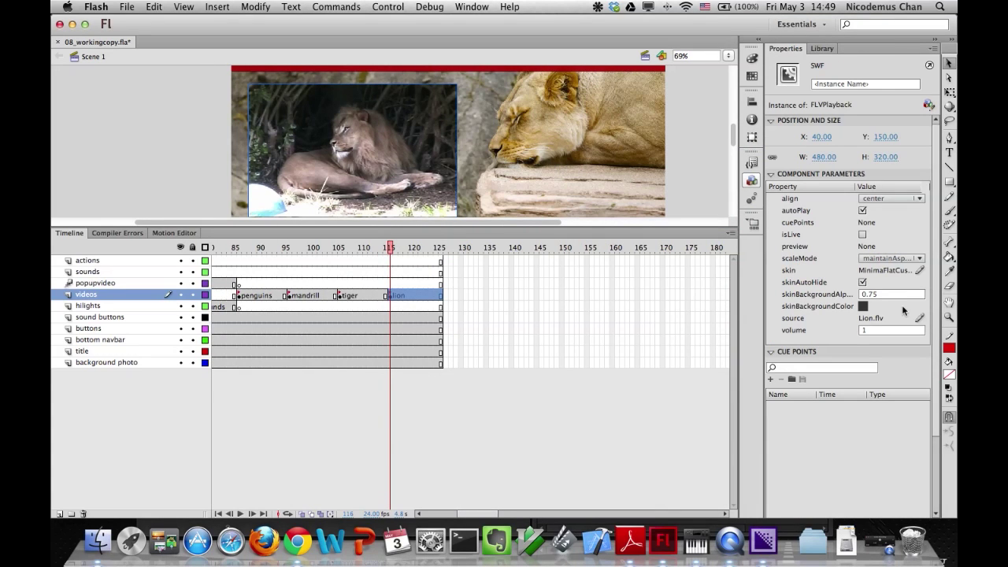
left_click(936, 310)
mouse_move(937, 310)
left_mouse_down()
mouse_move(933, 283)
mouse_move(876, 293)
left_mouse_up()
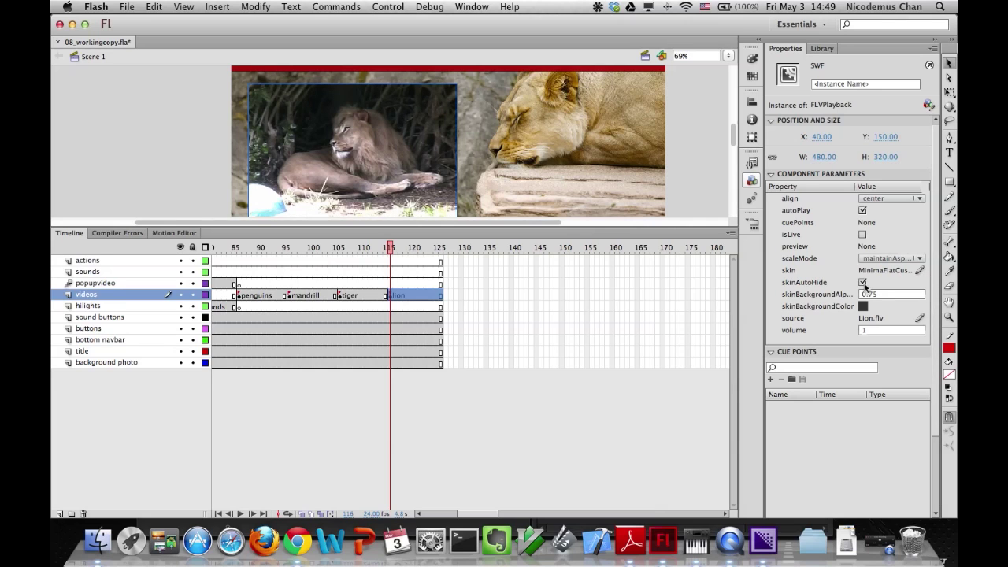
left_click(340, 296)
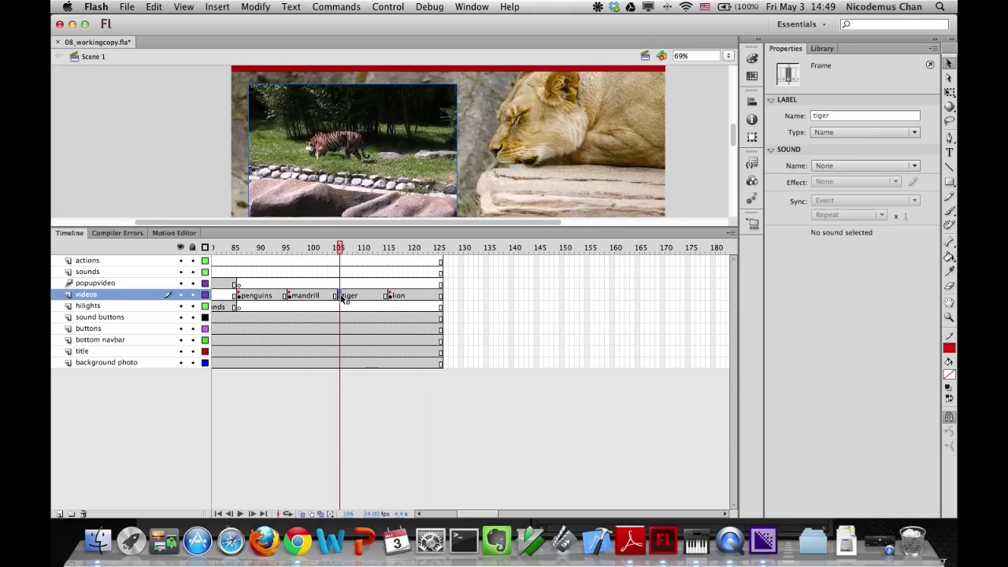
left_click(347, 167)
Turn off skinAutoHide for the lion video and save the document.
left_click(386, 295)
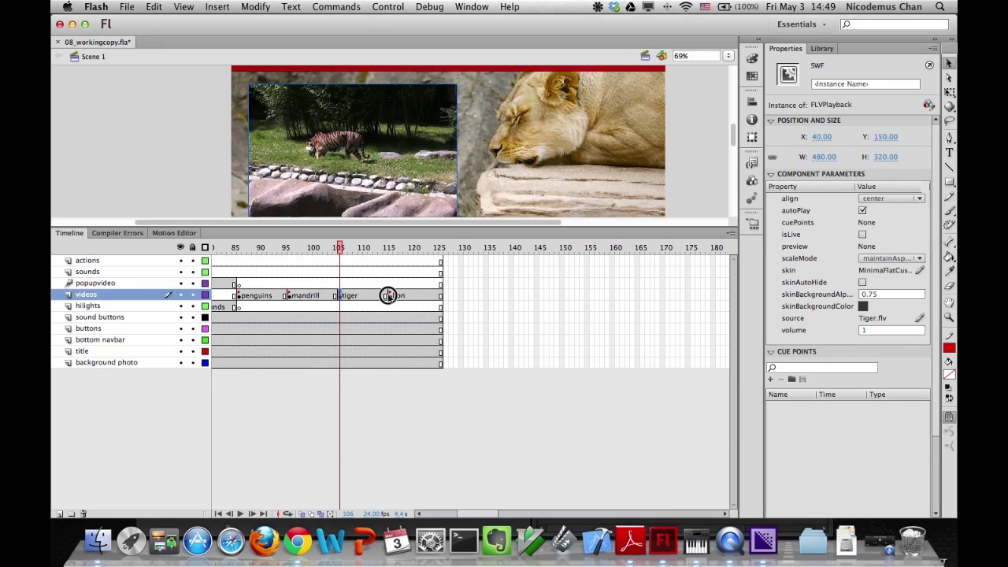
left_click(372, 185)
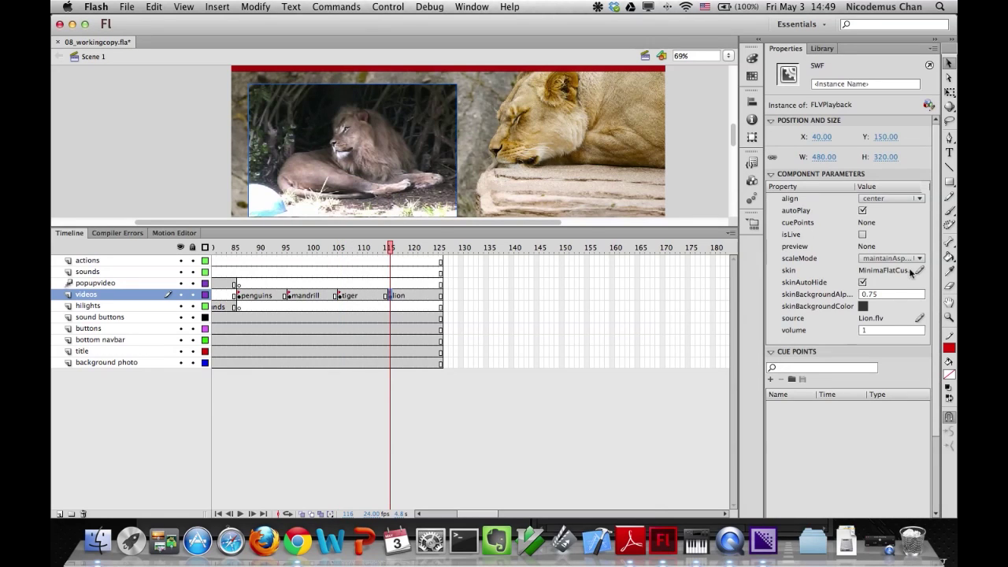
left_click(863, 282)
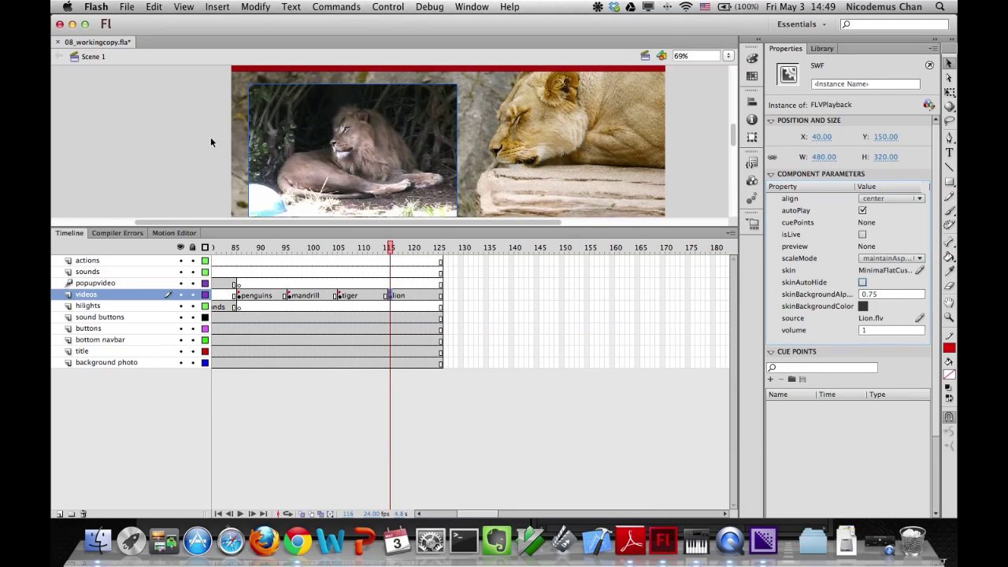
key("super+s")
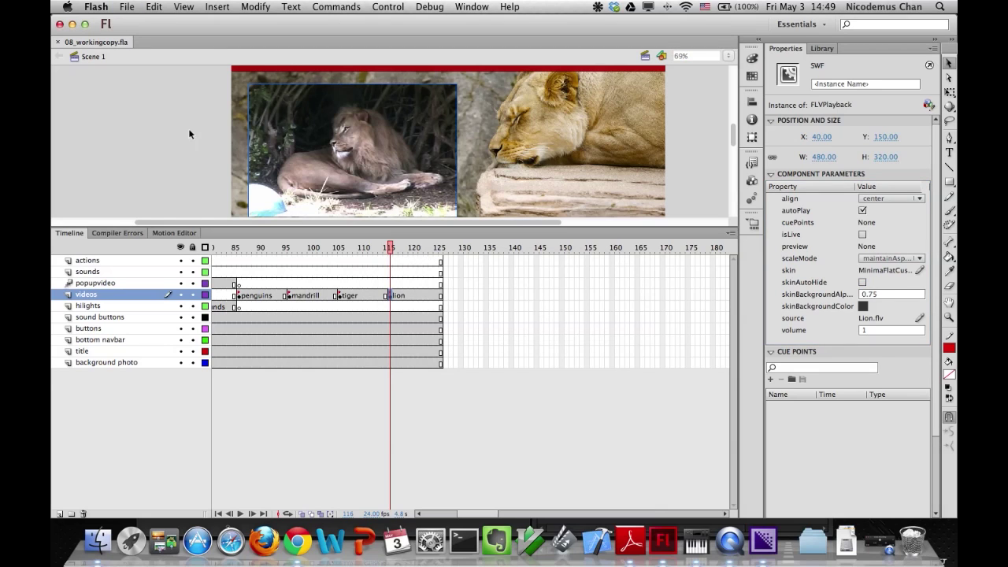
Test the movie again by playing the Katanga Lion video, and close the test window.
key("super+Return")
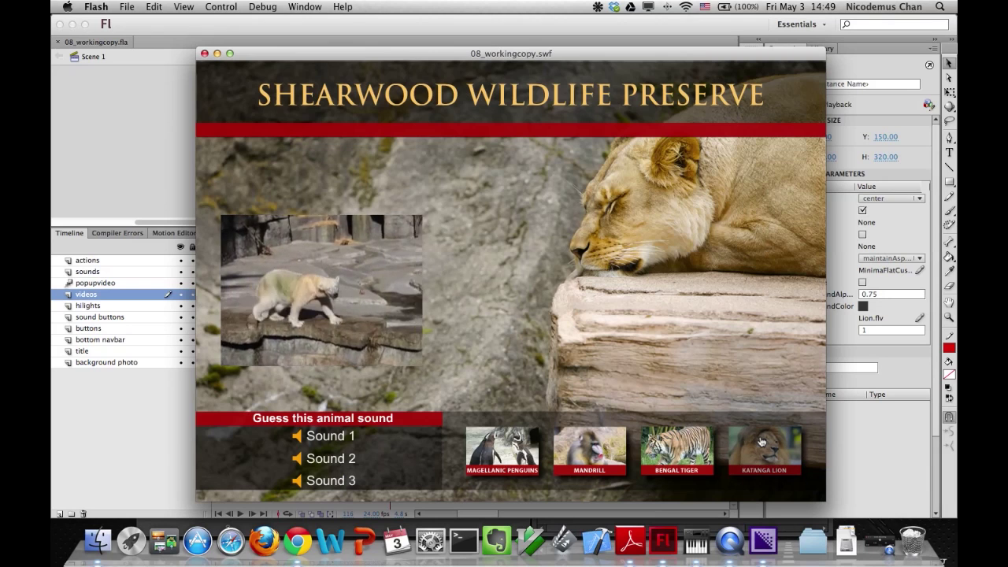
left_click(762, 443)
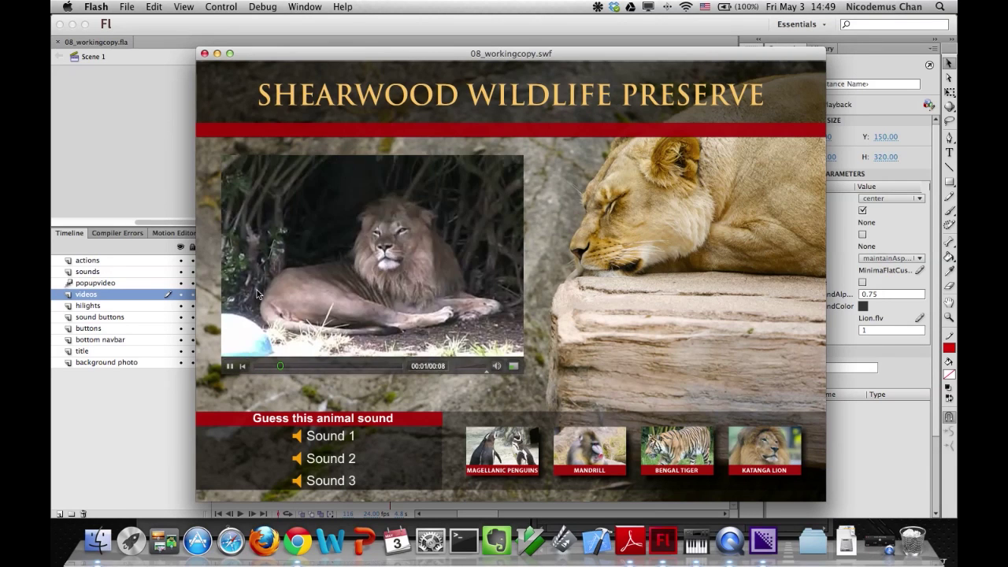
left_click(204, 53)
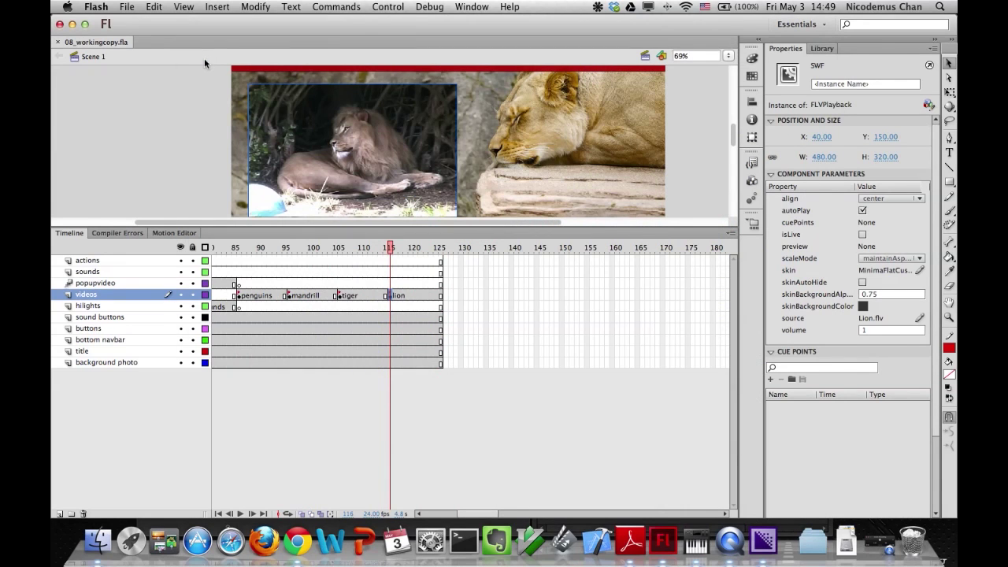